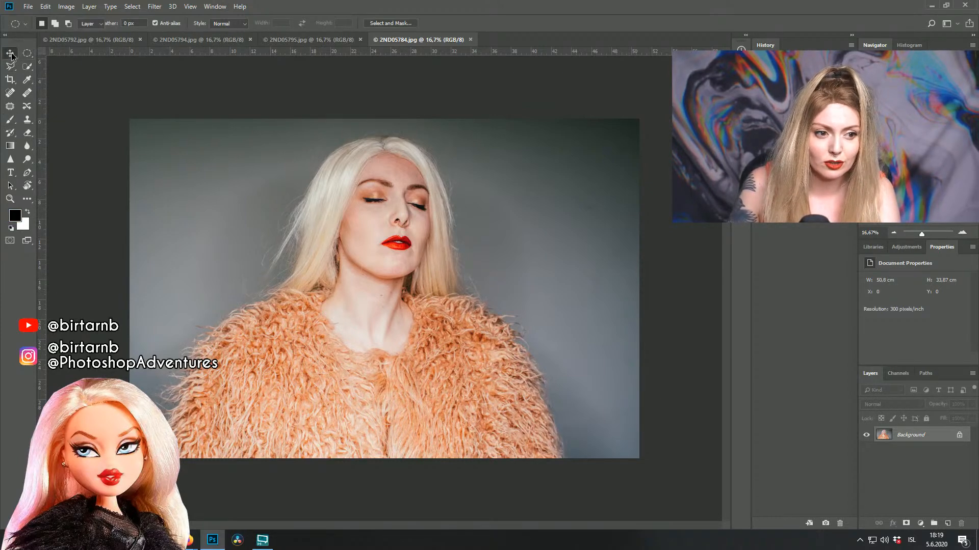
Step: Duplicate the Background layer of the portrait 2ND05784.jpg
{"action": "right_click", "coordinate": [354, 193]}
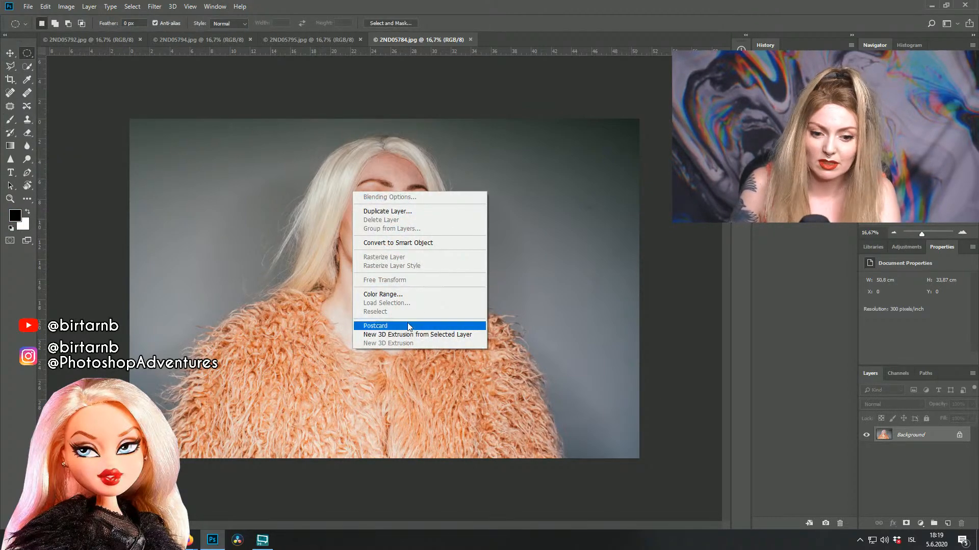
{"action": "left_click", "coordinate": [940, 447]}
{"action": "left_click_drag", "start_coordinate": [929, 438], "coordinate": [947, 523]}
Step: Free-transform the Background copy down to about 38.73 × 25.81 cm and place it centred along the canvas's bottom edge
{"action": "right_click", "coordinate": [307, 281]}
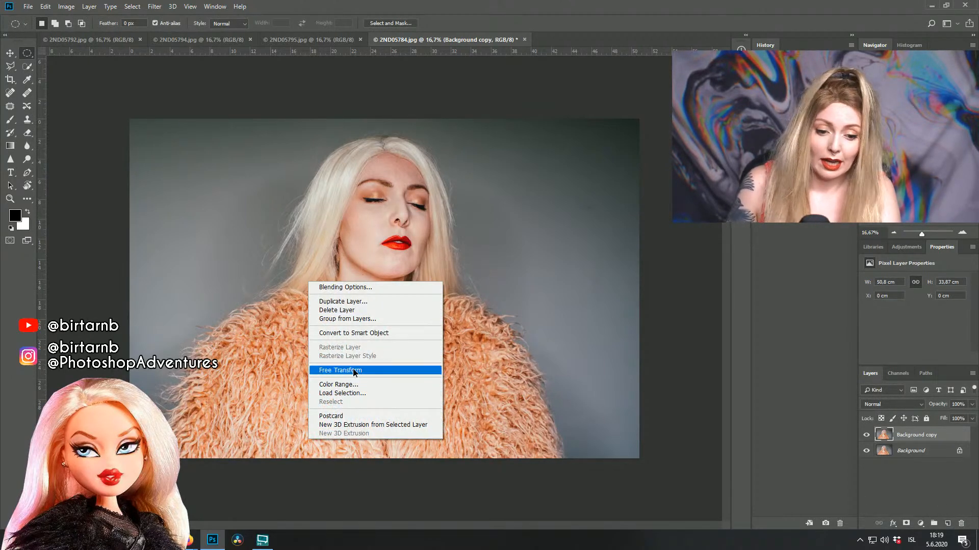
{"action": "left_click", "coordinate": [331, 370]}
{"action": "left_click_drag", "start_coordinate": [129, 119], "coordinate": [192, 161]}
{"action": "left_click_drag", "start_coordinate": [313, 213], "coordinate": [261, 211]}
{"action": "left_click_drag", "start_coordinate": [141, 161], "coordinate": [199, 200]}
{"action": "key", "text": "Return"}
{"action": "key", "text": "m"}
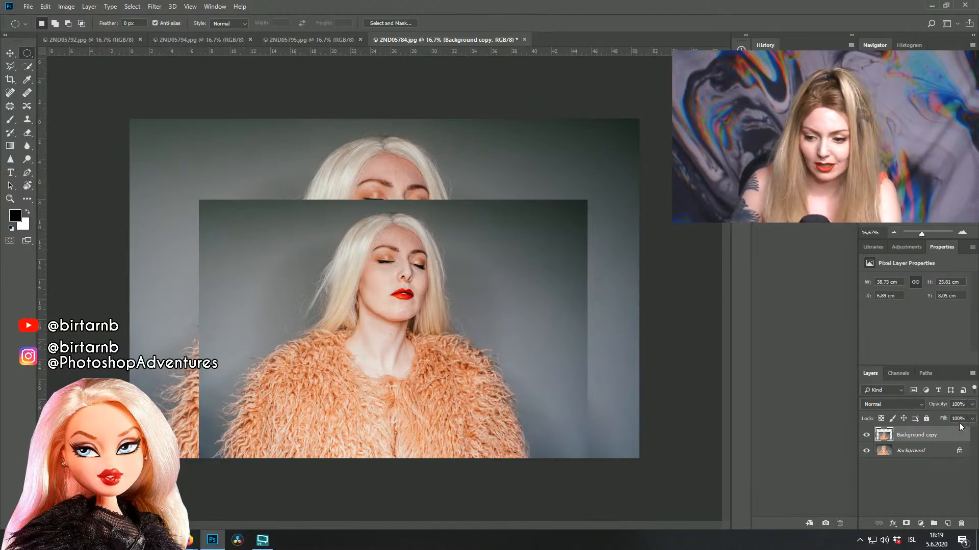
Step: Duplicate the original Background layer again, keeping the second copy beneath the scaled-down copy
{"action": "left_click", "coordinate": [912, 451]}
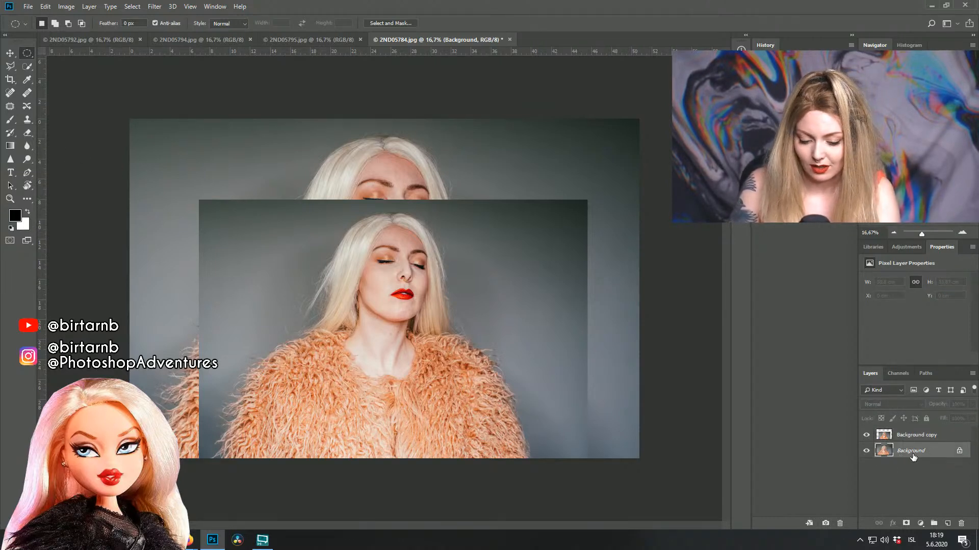
{"action": "key", "text": "ctrl+j"}
{"action": "left_click_drag", "start_coordinate": [101, 90], "coordinate": [632, 239]}
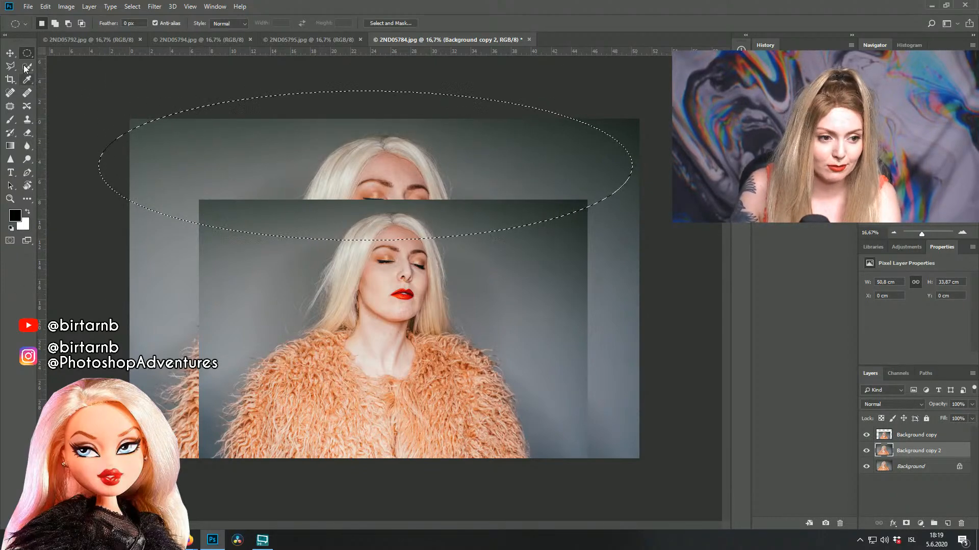
{"action": "right_click", "coordinate": [146, 136]}
{"action": "left_click", "coordinate": [179, 163]}
{"action": "left_click", "coordinate": [145, 106]}
Step: Switch from the Elliptical to the Rectangular Marquee tool
{"action": "right_click", "coordinate": [33, 58]}
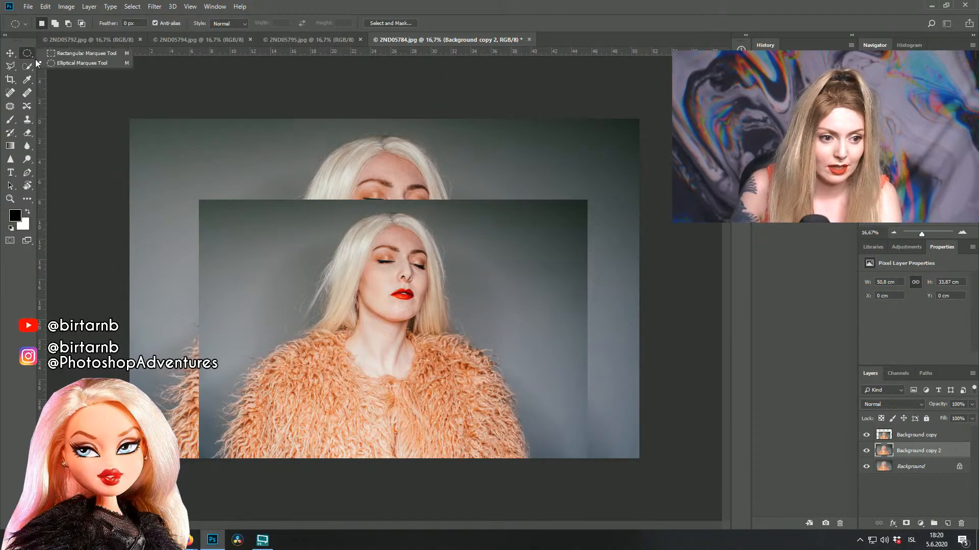
{"action": "left_click", "coordinate": [56, 53]}
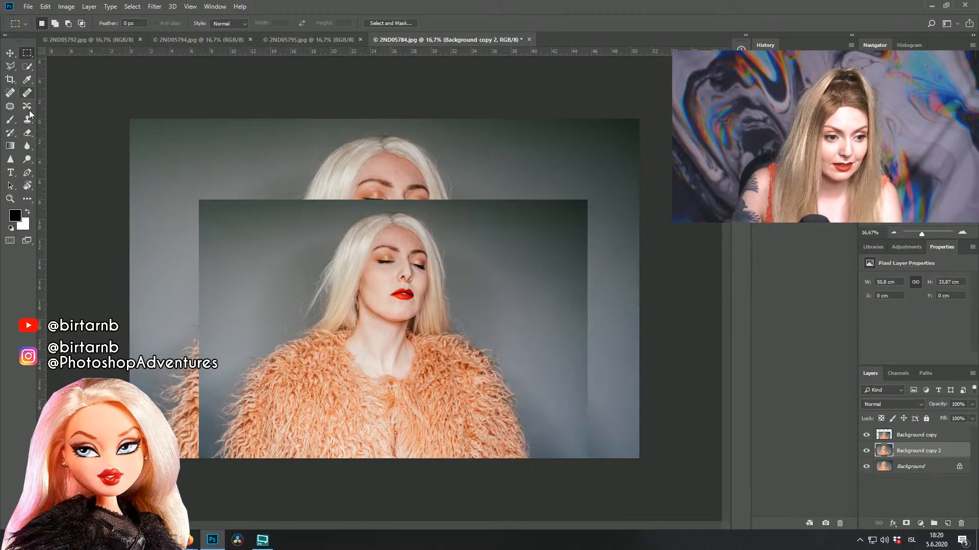
Step: Try preparing the Clone Stamp with a 1102 px brush sampled from the grey backdrop, and compare the image without the Background copy
{"action": "key", "text": "s"}
{"action": "left_click", "coordinate": [45, 29]}
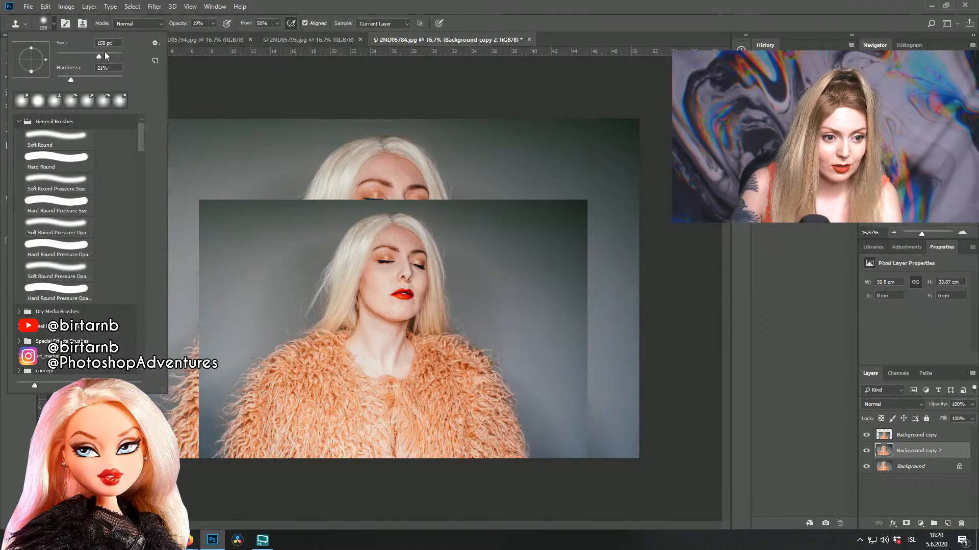
{"action": "left_click_drag", "start_coordinate": [98, 55], "coordinate": [117, 54]}
{"action": "left_click", "coordinate": [240, 218]}
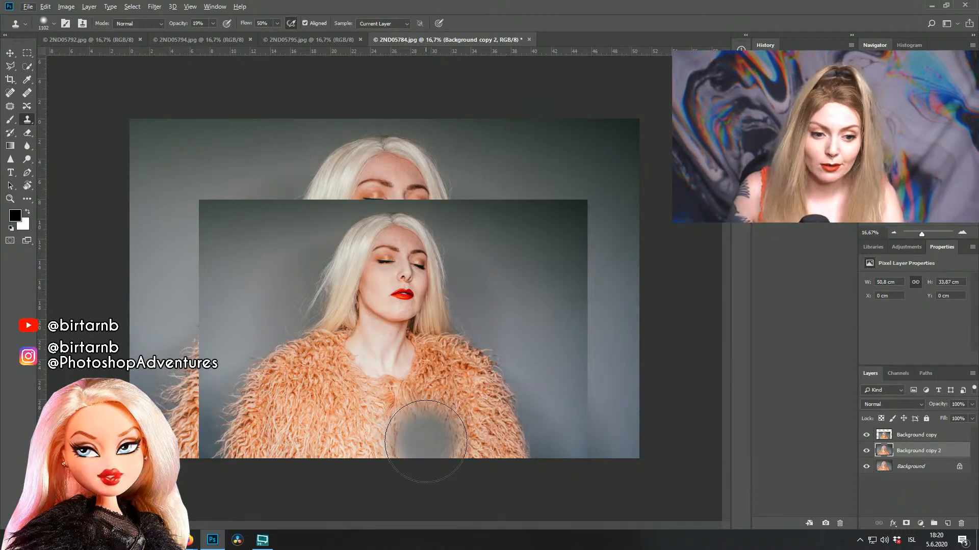
{"action": "left_click", "coordinate": [866, 436]}
{"action": "left_click", "coordinate": [866, 436]}
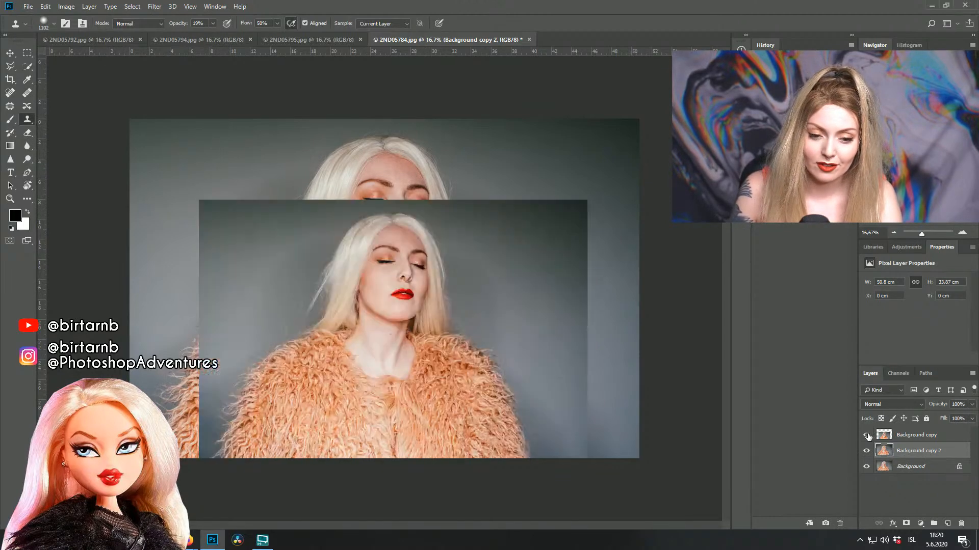
Step: On the Background copy layer, select the upper-left area with a rectangular marquee and fill it using Content-Aware at 100% opacity
{"action": "left_click", "coordinate": [907, 434]}
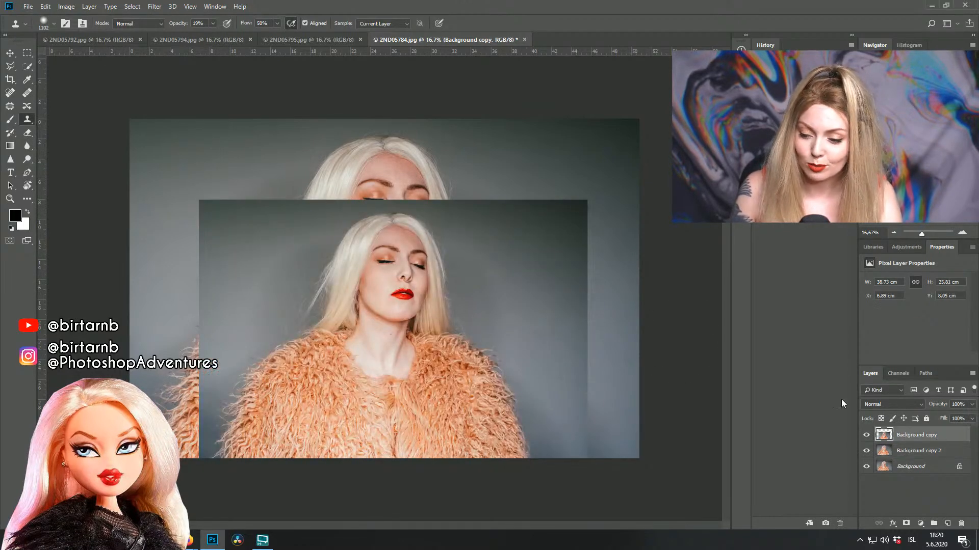
{"action": "left_click", "coordinate": [27, 53]}
{"action": "left_click_drag", "start_coordinate": [235, 329], "coordinate": [92, 94]}
{"action": "right_click", "coordinate": [173, 208]}
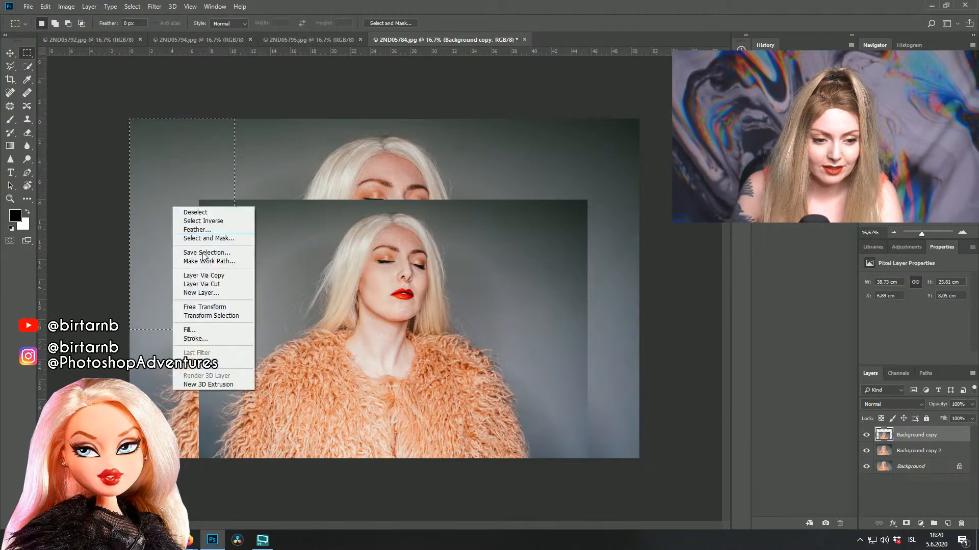
{"action": "left_click", "coordinate": [190, 329]}
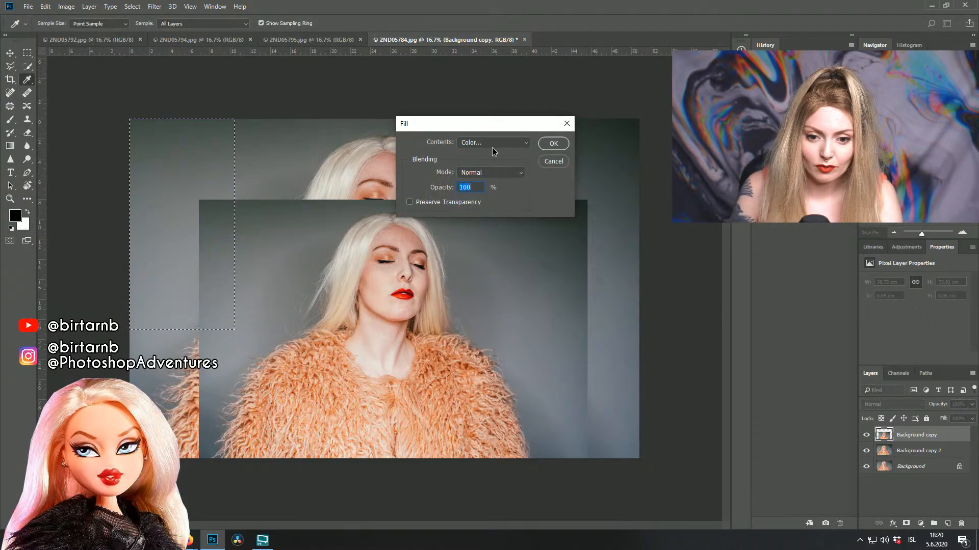
{"action": "left_click", "coordinate": [493, 146]}
{"action": "left_click", "coordinate": [500, 196]}
{"action": "left_click", "coordinate": [493, 143]}
{"action": "left_click", "coordinate": [502, 187]}
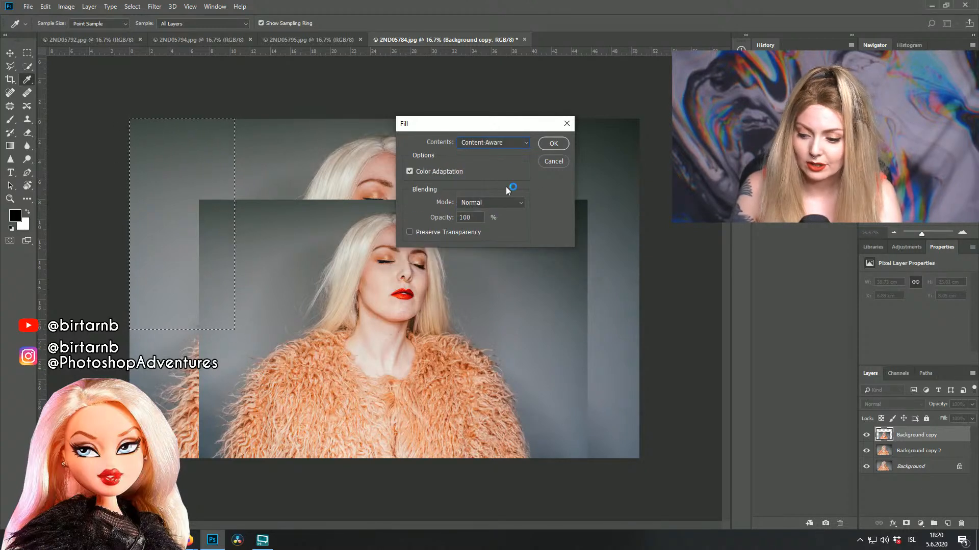
{"action": "left_click", "coordinate": [561, 144]}
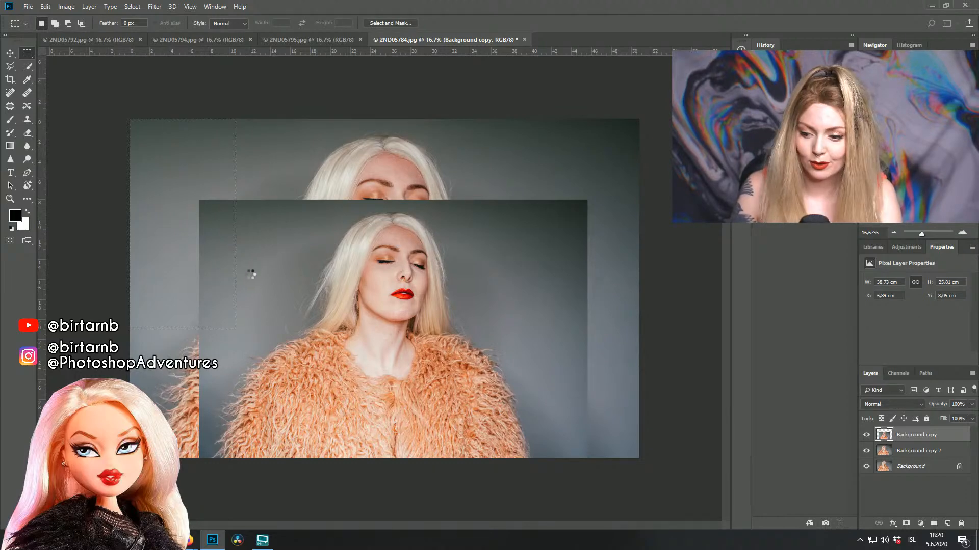
Step: Repeat the Content-Aware fill on the selected upper-left area and clear the selection
{"action": "right_click", "coordinate": [218, 263]}
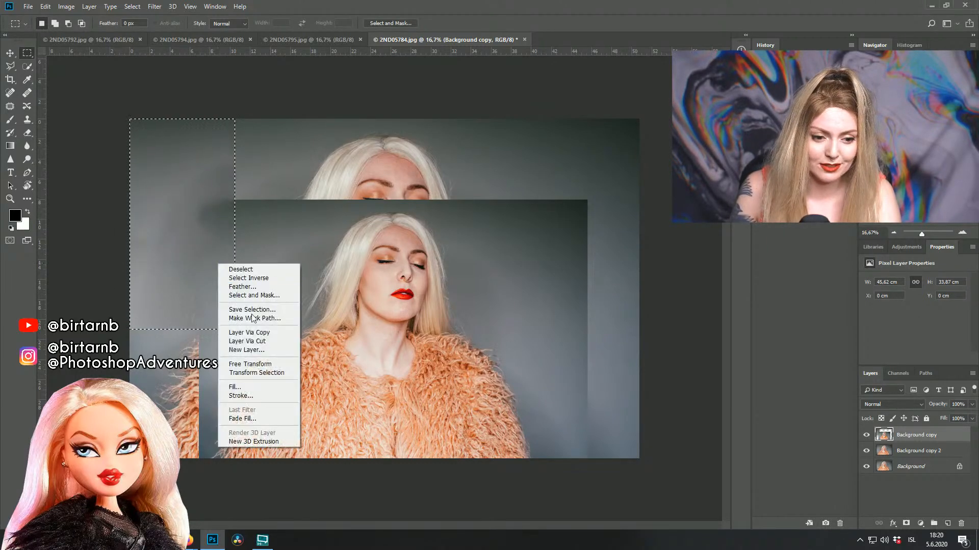
{"action": "left_click", "coordinate": [266, 388]}
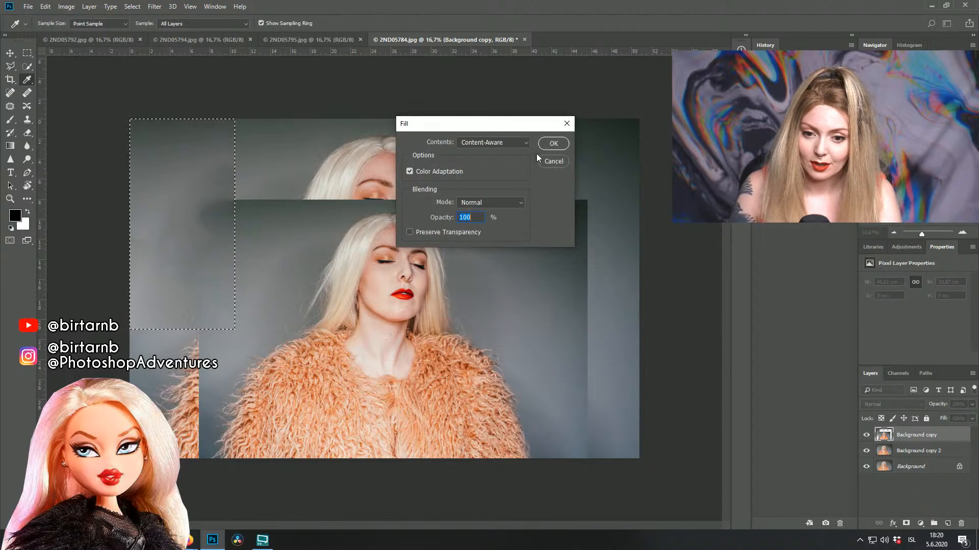
{"action": "left_click", "coordinate": [552, 145]}
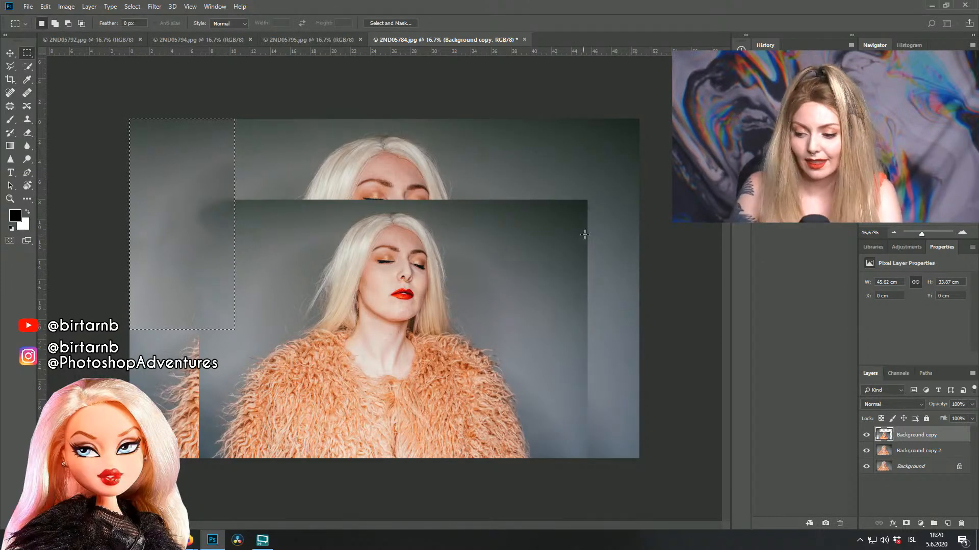
{"action": "left_click", "coordinate": [103, 252]}
Step: Select the lower-left strip beside the coat, overlapping the scaled photo's edge, and fill it with Content-Aware
{"action": "left_click_drag", "start_coordinate": [84, 246], "coordinate": [208, 475]}
{"action": "right_click", "coordinate": [164, 387]}
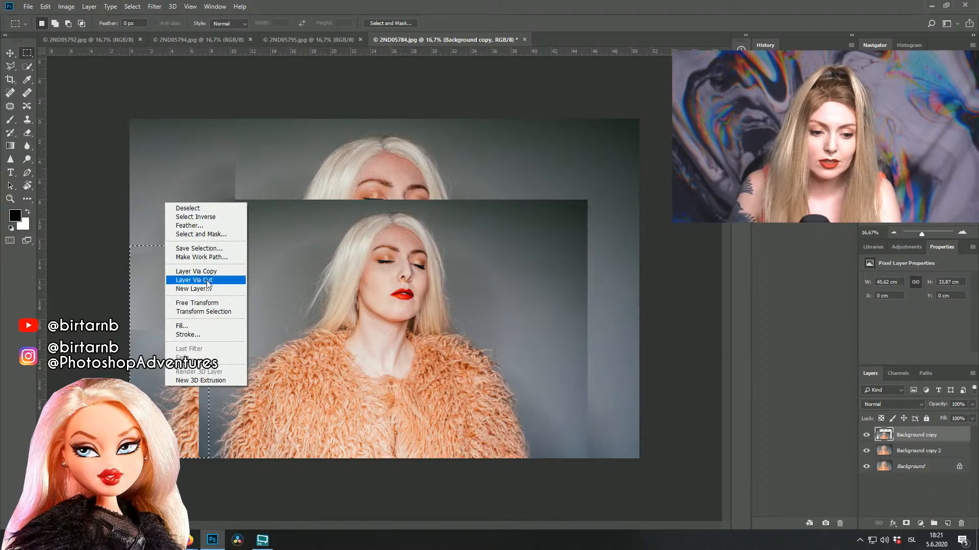
{"action": "left_click", "coordinate": [196, 327]}
{"action": "left_click", "coordinate": [553, 145]}
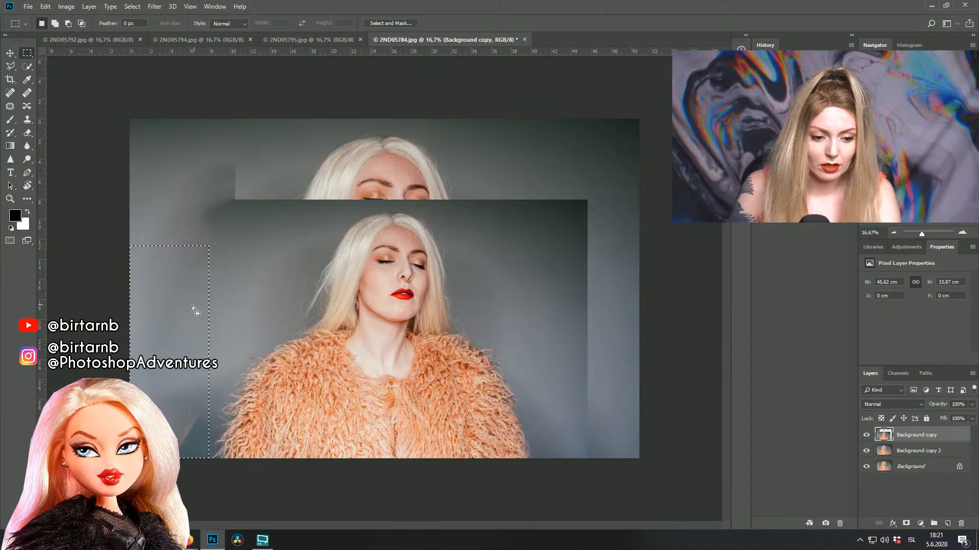
Step: Apply the Content-Aware fill once more to the lower-left strip and deselect it
{"action": "right_click", "coordinate": [167, 338]}
{"action": "left_click", "coordinate": [219, 468]}
{"action": "key", "text": "Return"}
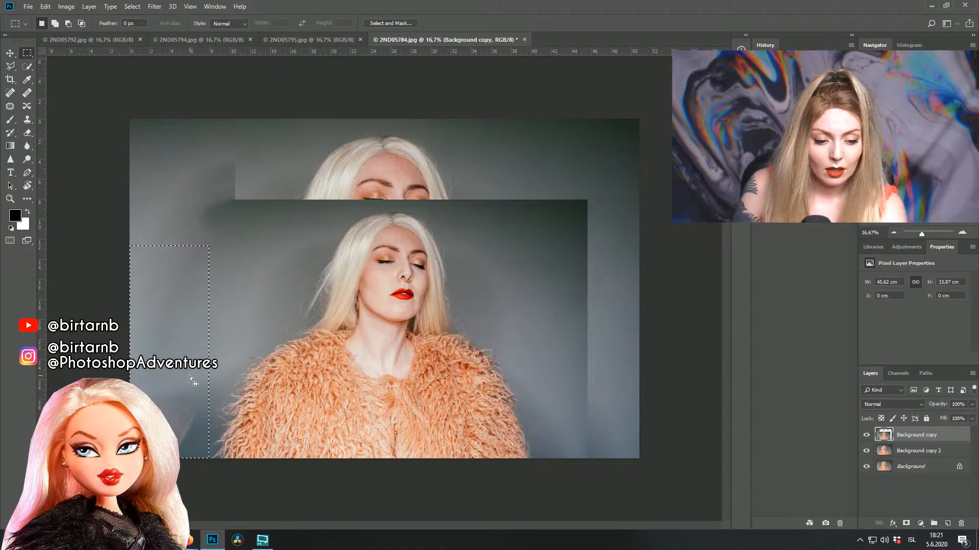
{"action": "key", "text": "ctrl+d"}
Step: Select a smaller rectangle in the image's bottom-left corner and fill it with Content-Aware
{"action": "left_click_drag", "start_coordinate": [123, 350], "coordinate": [205, 457]}
{"action": "right_click", "coordinate": [164, 410]}
{"action": "left_click", "coordinate": [199, 351]}
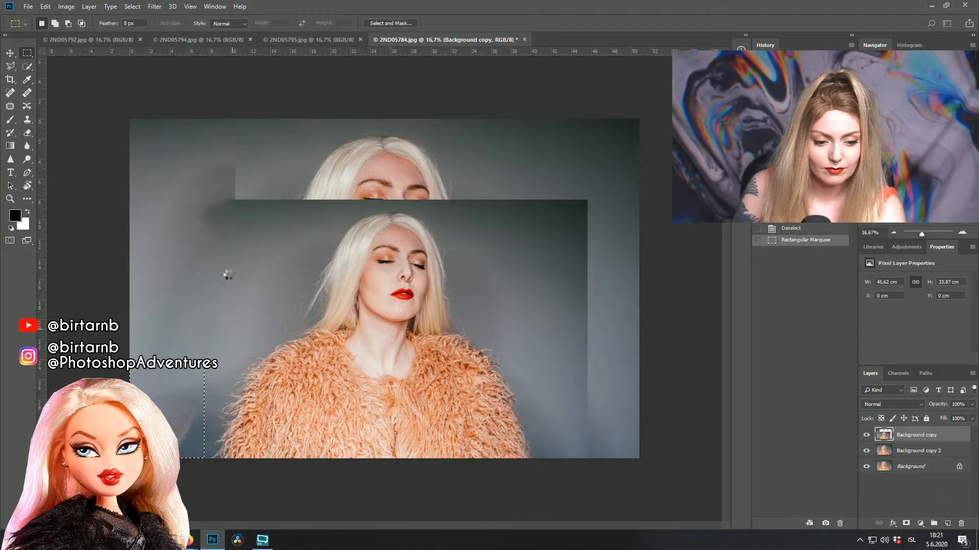
Step: Select the band above the woman's head containing the duplicate head, fill it with Content-Aware and deselect
{"action": "left_click_drag", "start_coordinate": [211, 119], "coordinate": [499, 206]}
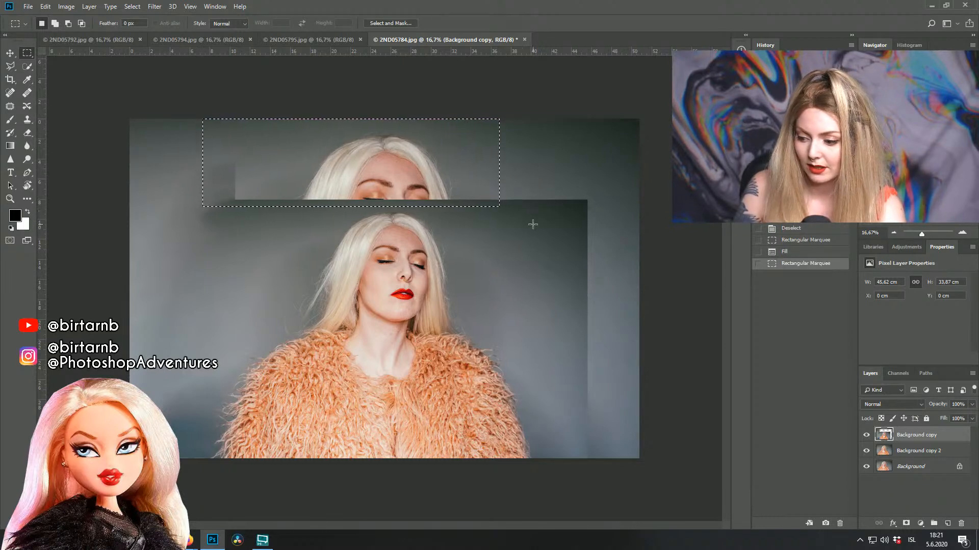
{"action": "right_click", "coordinate": [384, 164]}
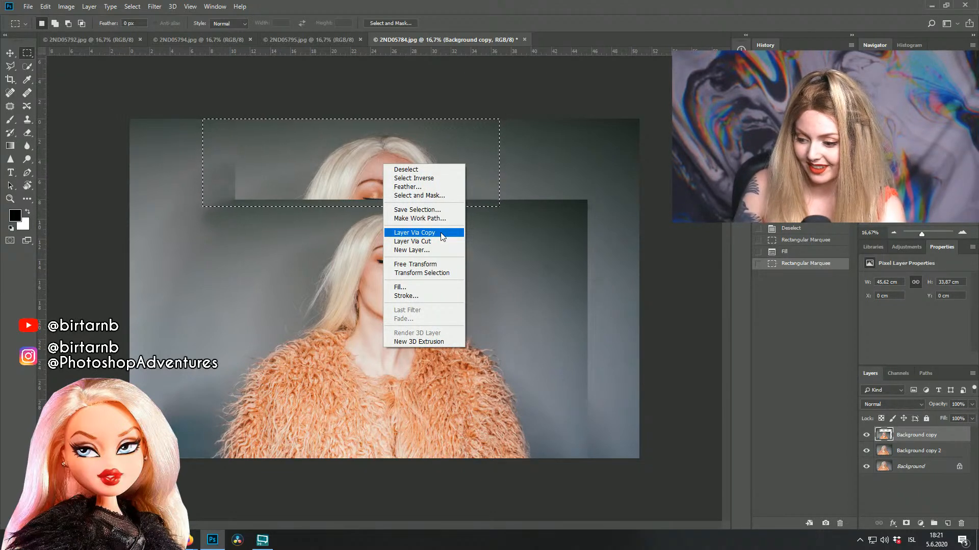
{"action": "left_click", "coordinate": [416, 287]}
{"action": "key", "text": "Return"}
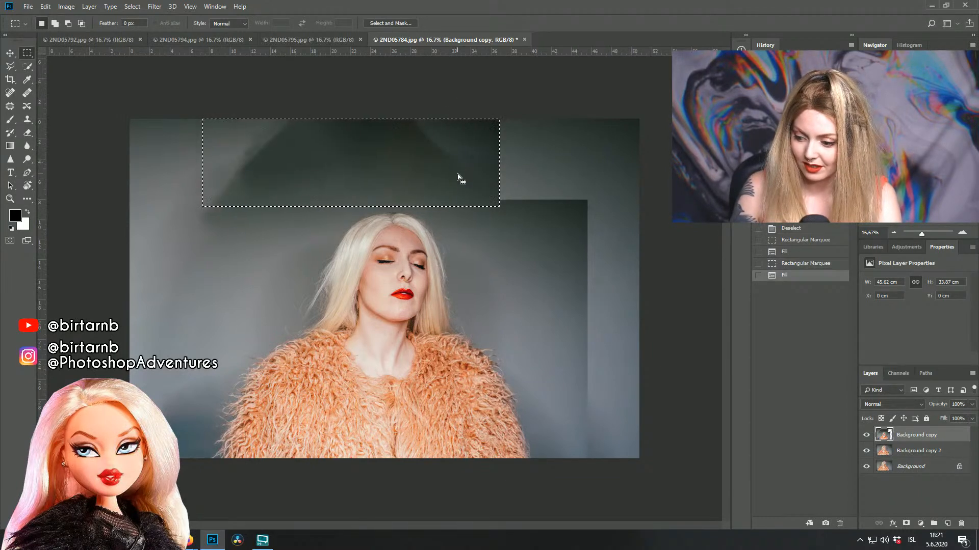
{"action": "left_click", "coordinate": [388, 157]}
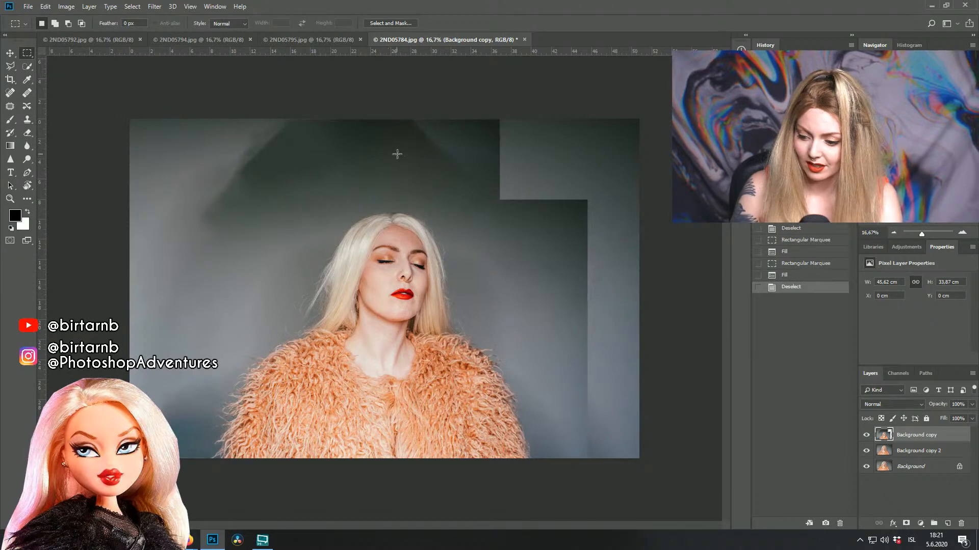
Step: Select the image's upper-right corner down to the scaled photo's top edge, fill it with Content-Aware and deselect
{"action": "left_click_drag", "start_coordinate": [449, 119], "coordinate": [639, 213]}
{"action": "right_click", "coordinate": [509, 181]}
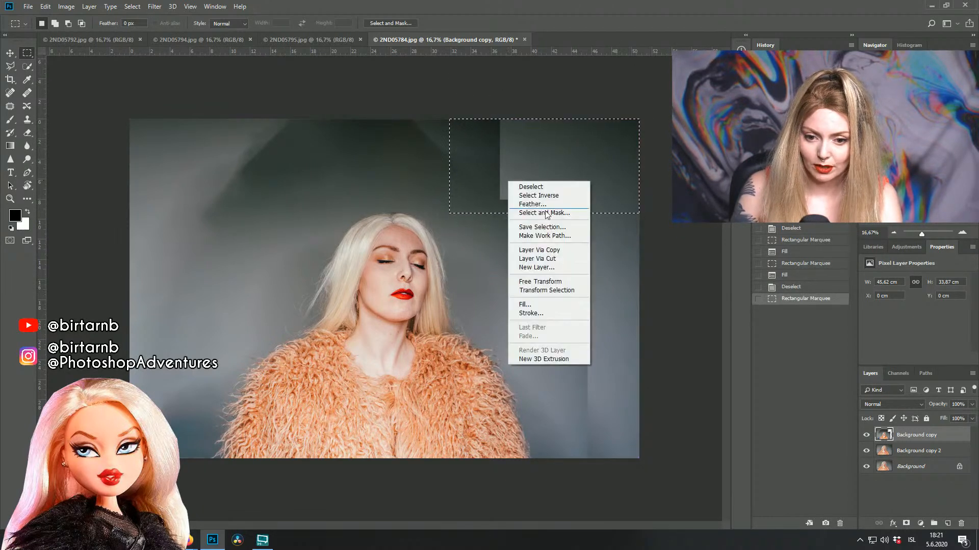
{"action": "left_click", "coordinate": [555, 306]}
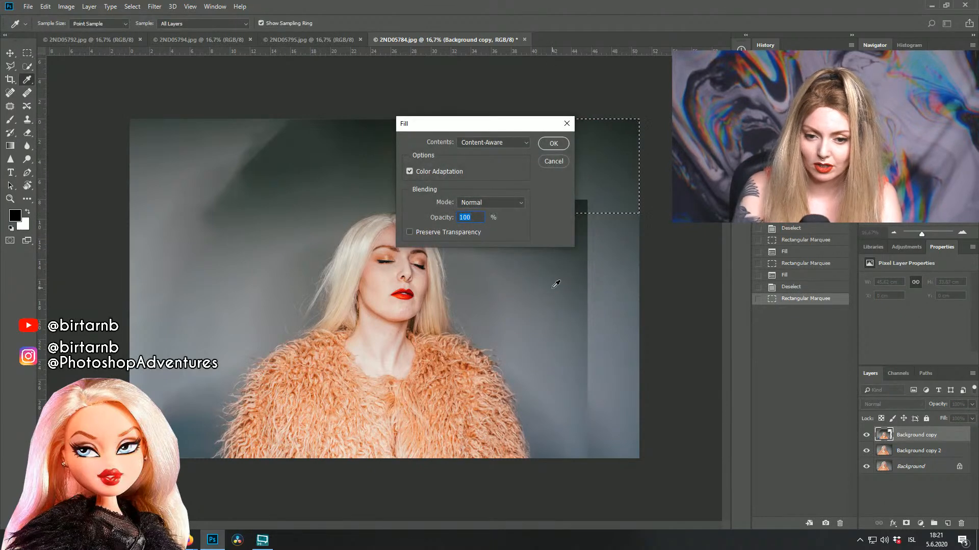
{"action": "key", "text": "Return"}
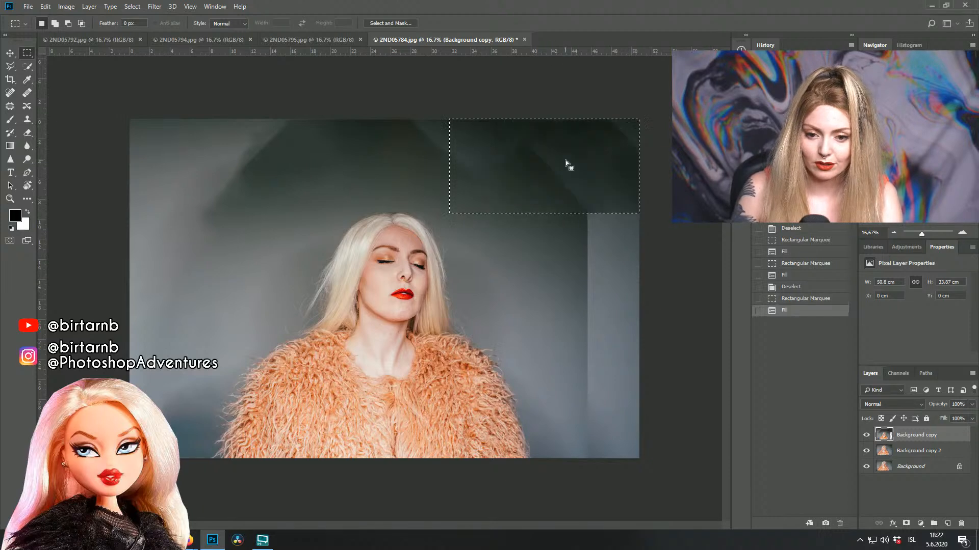
{"action": "key", "text": "ctrl+d"}
Step: Select the tall strip along the image's right edge, fill it with Content-Aware and deselect
{"action": "mouse_move", "coordinate": [641, 165]}
{"action": "left_mouse_down"}
{"action": "mouse_move", "coordinate": [640, 214]}
{"action": "mouse_move", "coordinate": [566, 481]}
{"action": "mouse_move", "coordinate": [555, 481]}
{"action": "left_mouse_up"}
{"action": "right_click", "coordinate": [575, 413]}
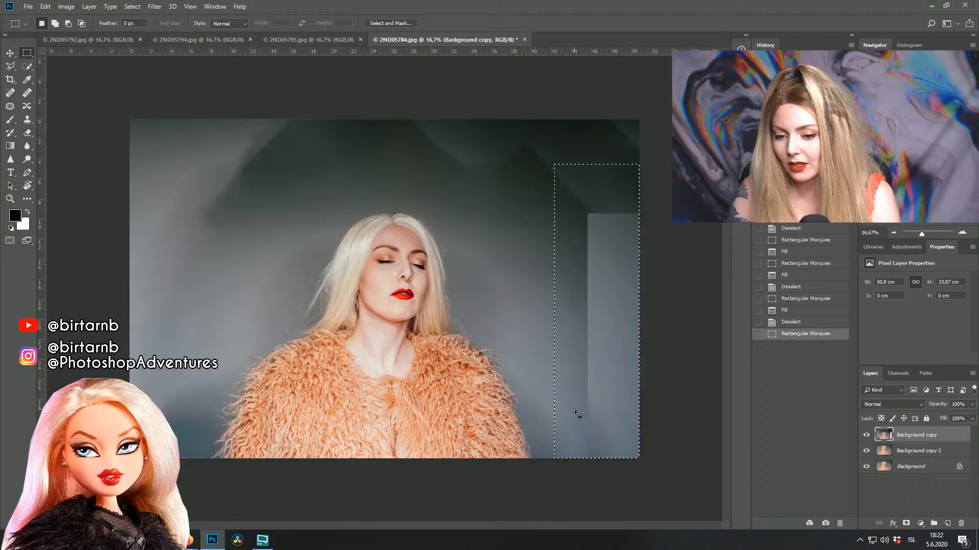
{"action": "left_click", "coordinate": [603, 348]}
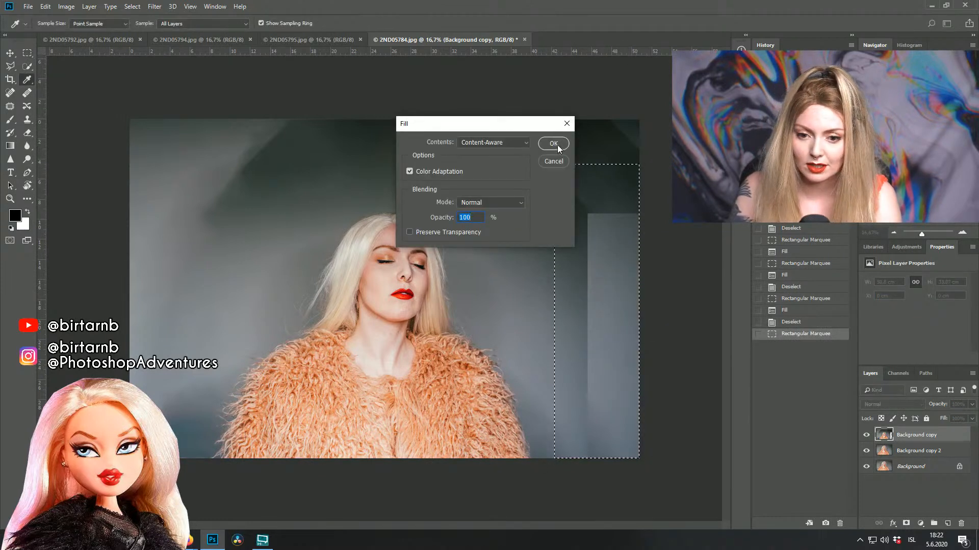
{"action": "left_click", "coordinate": [557, 145]}
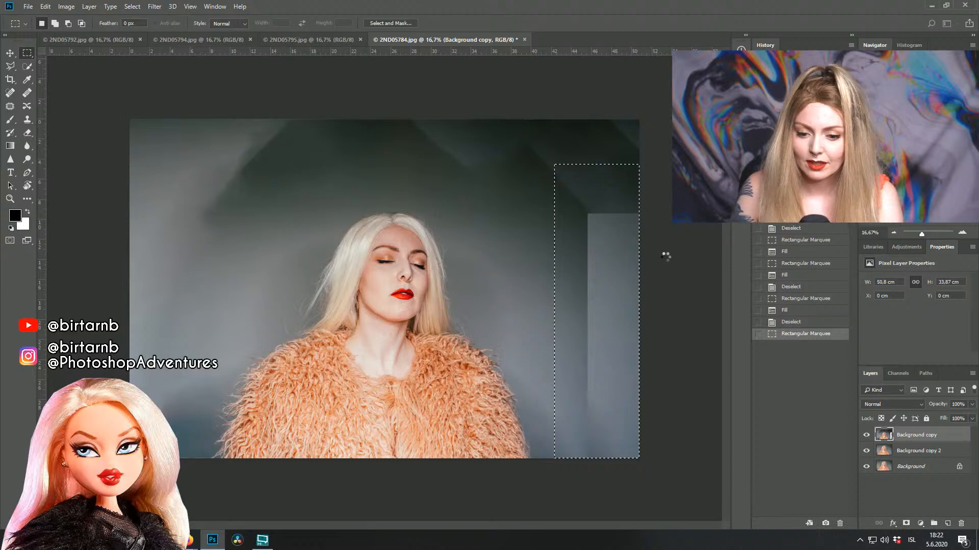
{"action": "left_click", "coordinate": [509, 162]}
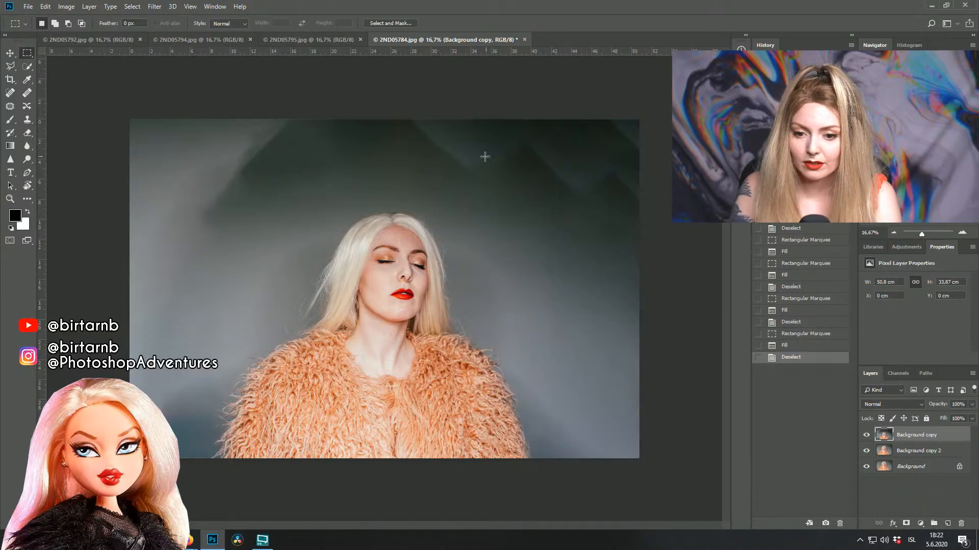
Step: Select a larger rectangle over the patchy upper-right backdrop and fill it with Content-Aware
{"action": "left_click_drag", "start_coordinate": [659, 291], "coordinate": [463, 79]}
{"action": "right_click", "coordinate": [530, 227]}
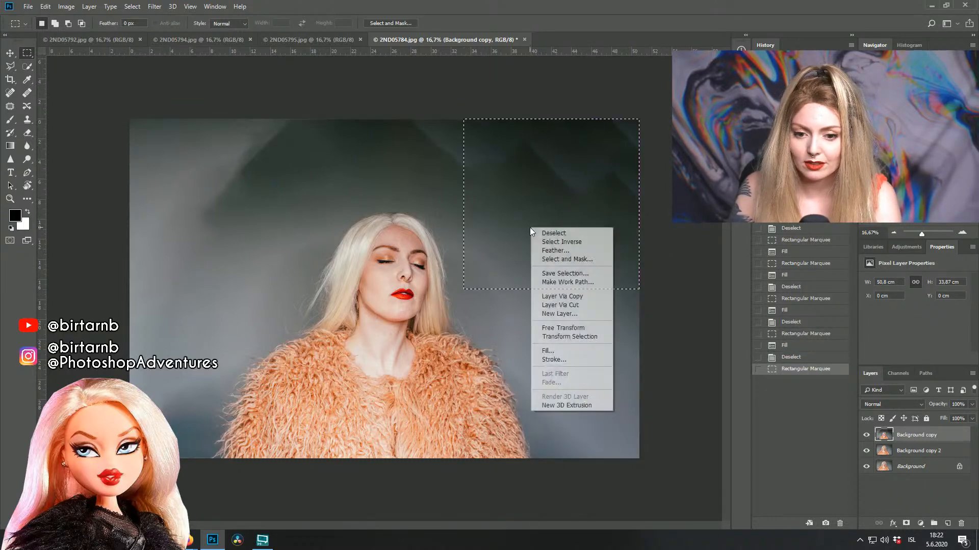
{"action": "left_click", "coordinate": [577, 351]}
{"action": "key", "text": "Return"}
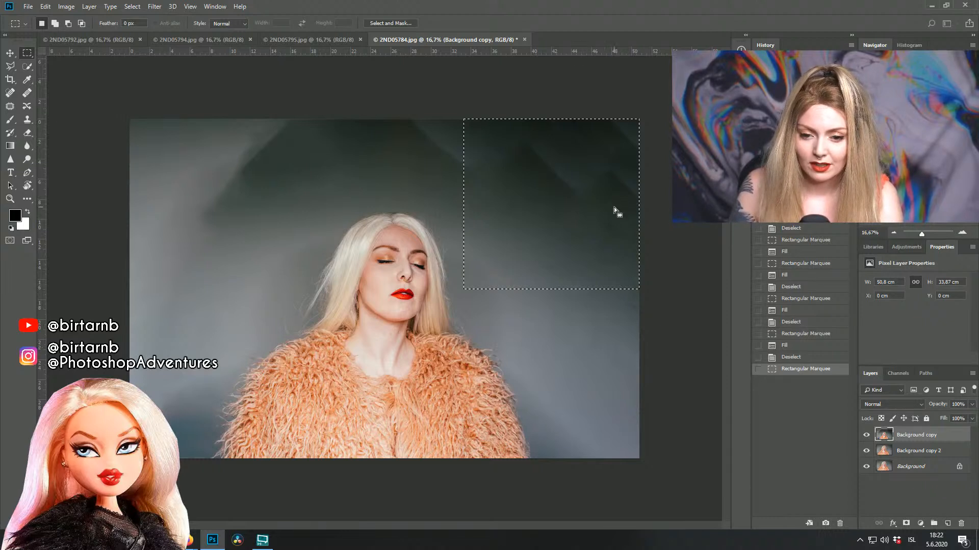
Step: Deselect the upper-right rectangle and clone lighter grey backdrop over the dark patch left of the fur coat with the Clone Stamp
{"action": "left_click_drag", "start_coordinate": [576, 238], "coordinate": [573, 231]}
{"action": "left_click", "coordinate": [200, 321]}
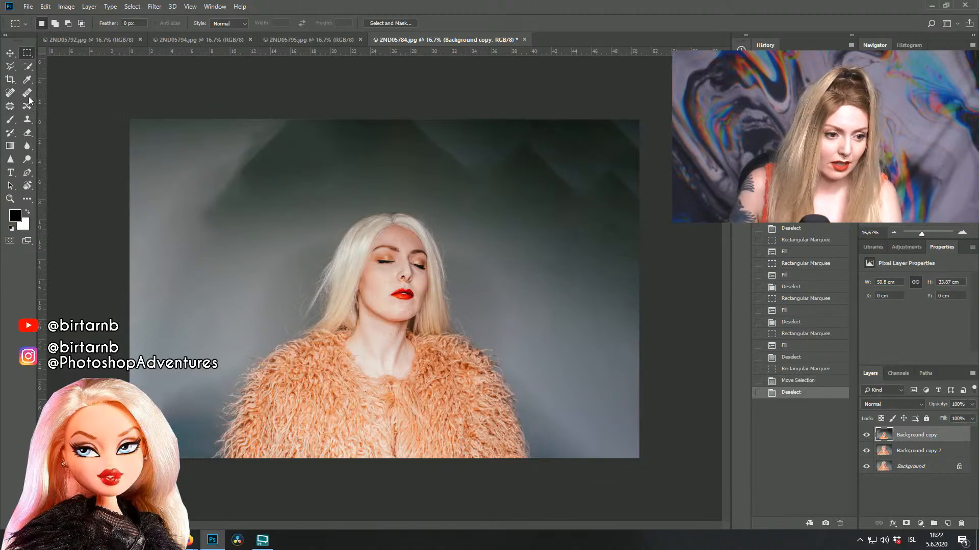
{"action": "left_click", "coordinate": [27, 120]}
{"action": "left_click", "coordinate": [185, 321], "text": "alt"}
{"action": "left_click", "coordinate": [175, 410]}
{"action": "left_click", "coordinate": [176, 411]}
{"action": "left_click", "coordinate": [175, 411]}
{"action": "left_click", "coordinate": [176, 411]}
{"action": "left_click", "coordinate": [176, 412]}
{"action": "left_click", "coordinate": [176, 412]}
{"action": "left_click", "coordinate": [176, 413]}
{"action": "left_click", "coordinate": [175, 415]}
{"action": "left_click", "coordinate": [175, 417]}
{"action": "left_click", "coordinate": [174, 419]}
{"action": "left_click", "coordinate": [173, 422]}
{"action": "left_click", "coordinate": [173, 425]}
{"action": "left_click", "coordinate": [171, 428]}
{"action": "left_click", "coordinate": [170, 431]}
{"action": "left_click", "coordinate": [169, 433]}
Step: Clone light grey backdrop over the hard dark edge in the image's upper-left area, down to the hair
{"action": "left_click", "coordinate": [225, 235], "text": "alt"}
{"action": "left_click", "coordinate": [197, 219]}
{"action": "left_click", "coordinate": [215, 224]}
{"action": "left_click", "coordinate": [213, 230]}
{"action": "left_click", "coordinate": [209, 239]}
{"action": "left_click", "coordinate": [217, 244]}
{"action": "left_click", "coordinate": [215, 230]}
{"action": "left_click", "coordinate": [212, 199]}
{"action": "left_click", "coordinate": [235, 153]}
{"action": "left_click", "coordinate": [208, 185]}
{"action": "left_click", "coordinate": [258, 150]}
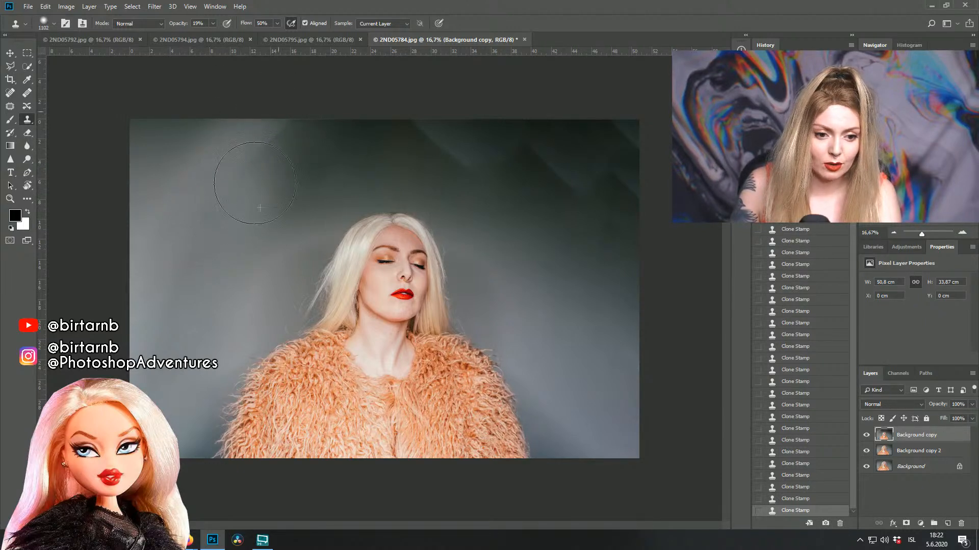
{"action": "left_click", "coordinate": [231, 160]}
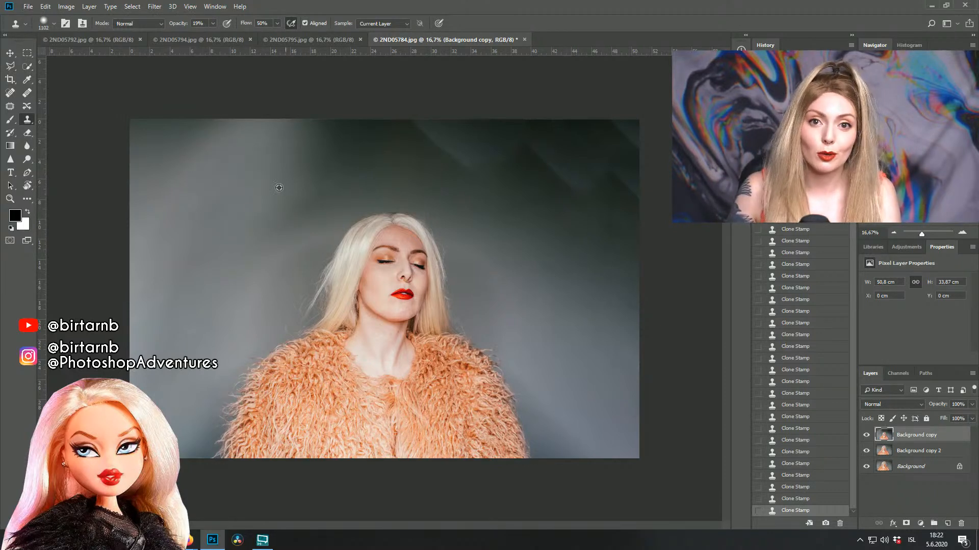
{"action": "left_click", "coordinate": [224, 213], "text": "alt"}
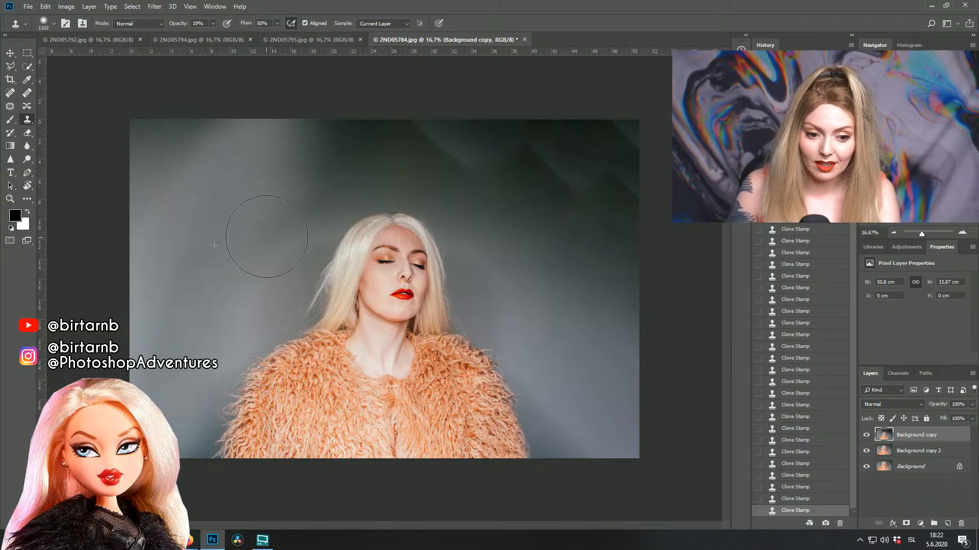
{"action": "left_click_drag", "start_coordinate": [278, 252], "coordinate": [283, 247]}
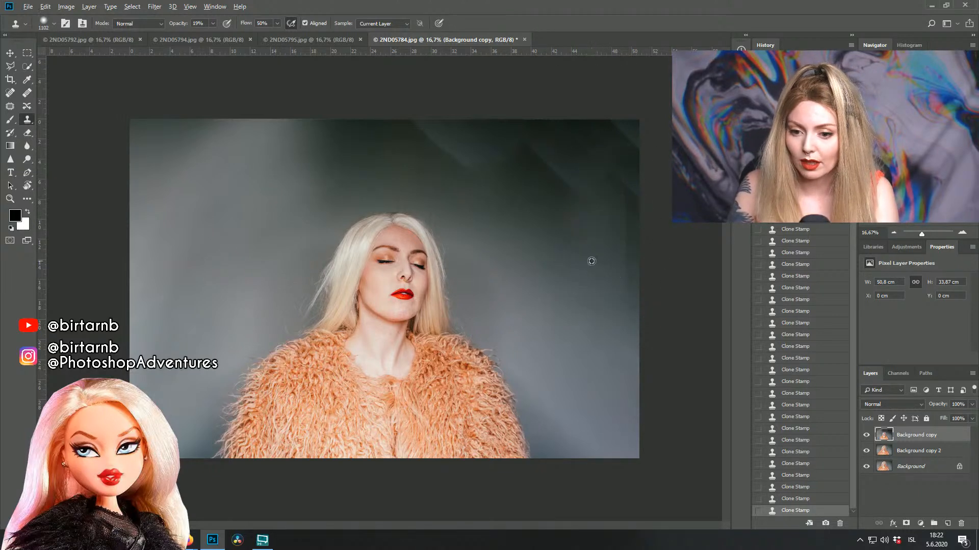
Step: Step back four clone strokes in the history and clone smooth grey over the dark, patchy upper-right backdrop
{"action": "left_click", "coordinate": [798, 488]}
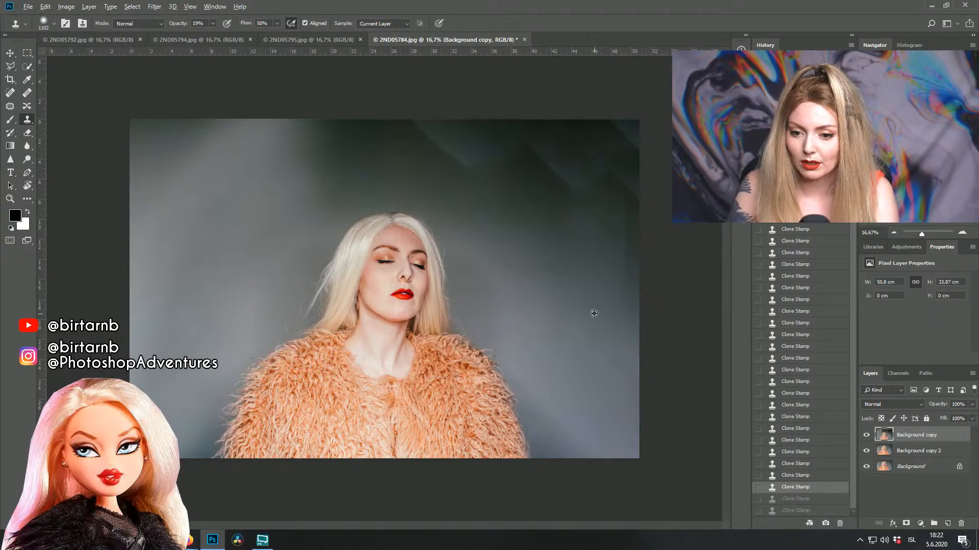
{"action": "left_click", "coordinate": [802, 477]}
{"action": "left_click", "coordinate": [802, 463]}
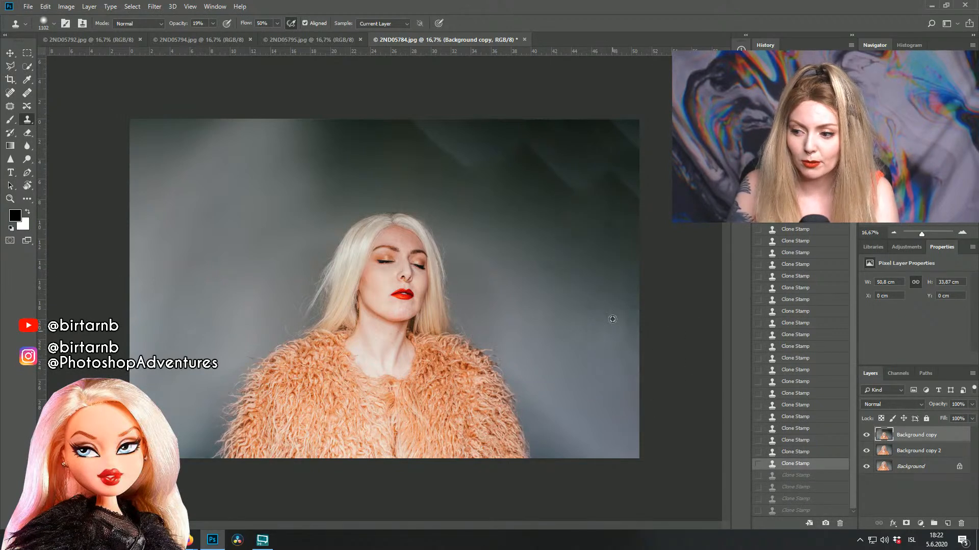
{"action": "mouse_move", "coordinate": [609, 256]}
{"action": "left_mouse_down"}
{"action": "mouse_move", "coordinate": [603, 173]}
{"action": "mouse_move", "coordinate": [622, 232]}
{"action": "mouse_move", "coordinate": [613, 178]}
{"action": "mouse_move", "coordinate": [610, 203]}
{"action": "mouse_move", "coordinate": [606, 190]}
{"action": "mouse_move", "coordinate": [613, 151]}
{"action": "mouse_move", "coordinate": [626, 213]}
{"action": "mouse_move", "coordinate": [621, 114]}
{"action": "left_mouse_up"}
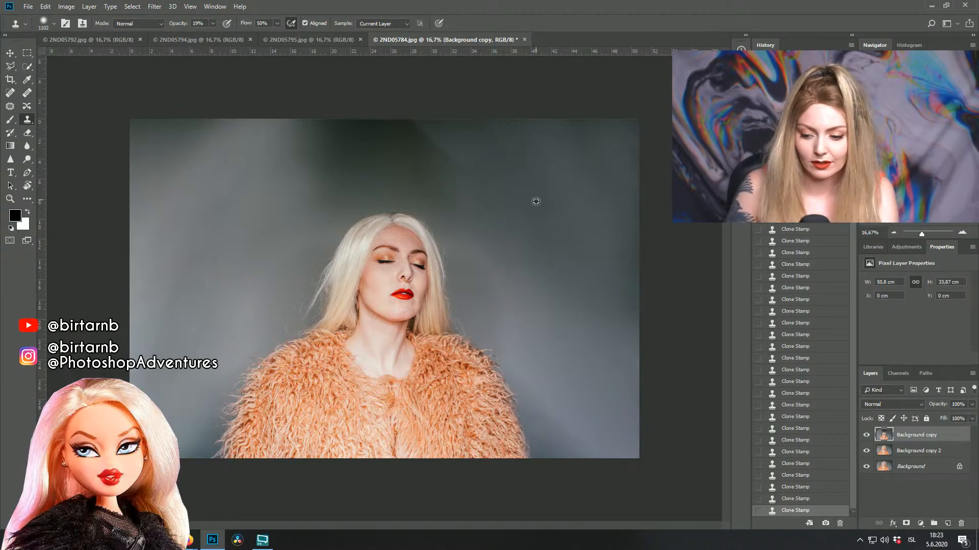
Step: Clone the lighter backdrop from the upper-left area over the dark patch above the woman's head
{"action": "left_click", "coordinate": [261, 174], "text": "alt"}
{"action": "left_click_drag", "start_coordinate": [299, 160], "coordinate": [338, 142]}
{"action": "mouse_move", "coordinate": [302, 185]}
{"action": "left_mouse_down"}
{"action": "mouse_move", "coordinate": [351, 125]}
{"action": "mouse_move", "coordinate": [347, 136]}
{"action": "left_mouse_up"}
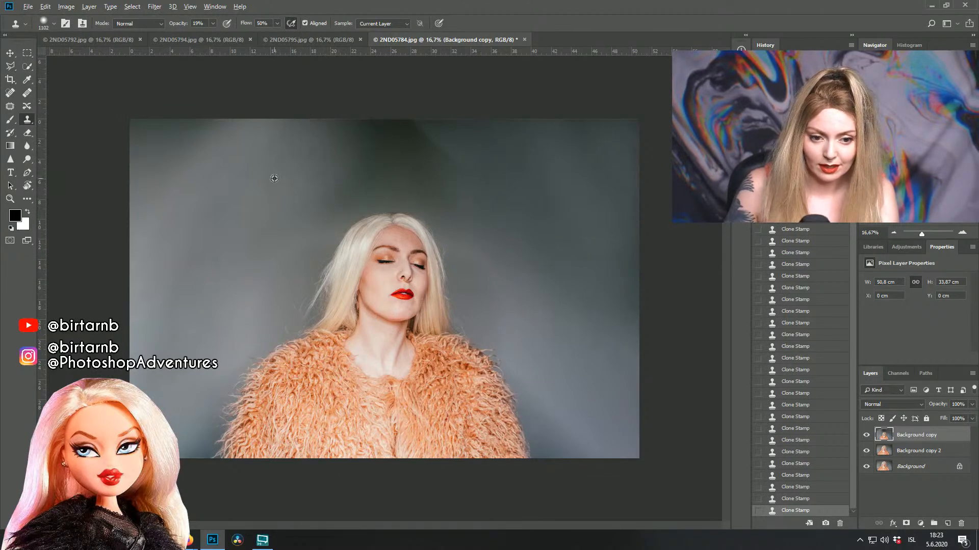
{"action": "mouse_move", "coordinate": [449, 152]}
{"action": "left_mouse_down"}
{"action": "mouse_move", "coordinate": [420, 136]}
{"action": "mouse_move", "coordinate": [461, 146]}
{"action": "mouse_move", "coordinate": [379, 134]}
{"action": "mouse_move", "coordinate": [468, 161]}
{"action": "mouse_move", "coordinate": [366, 127]}
{"action": "mouse_move", "coordinate": [510, 143]}
{"action": "mouse_move", "coordinate": [349, 131]}
{"action": "mouse_move", "coordinate": [525, 152]}
{"action": "mouse_move", "coordinate": [419, 137]}
{"action": "mouse_move", "coordinate": [325, 139]}
{"action": "mouse_move", "coordinate": [515, 141]}
{"action": "mouse_move", "coordinate": [317, 155]}
{"action": "mouse_move", "coordinate": [395, 126]}
{"action": "mouse_move", "coordinate": [298, 160]}
{"action": "mouse_move", "coordinate": [320, 132]}
{"action": "mouse_move", "coordinate": [282, 152]}
{"action": "mouse_move", "coordinate": [231, 149]}
{"action": "mouse_move", "coordinate": [159, 169]}
{"action": "mouse_move", "coordinate": [229, 93]}
{"action": "mouse_move", "coordinate": [166, 175]}
{"action": "mouse_move", "coordinate": [190, 94]}
{"action": "mouse_move", "coordinate": [137, 212]}
{"action": "mouse_move", "coordinate": [306, 160]}
{"action": "left_mouse_up"}
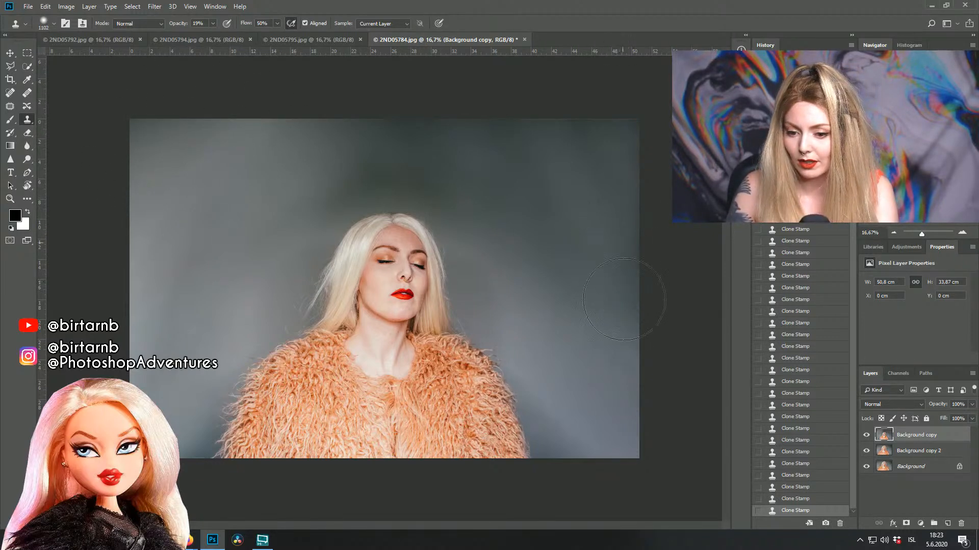
Step: Sample the grey backdrop right of the woman and clone it over the remaining uneven tones in the upper right and above her head
{"action": "left_click_drag", "start_coordinate": [627, 66], "coordinate": [620, 82]}
{"action": "left_click", "coordinate": [563, 314], "text": "alt"}
{"action": "mouse_move", "coordinate": [559, 202]}
{"action": "left_mouse_down"}
{"action": "mouse_move", "coordinate": [579, 328]}
{"action": "mouse_move", "coordinate": [591, 323]}
{"action": "mouse_move", "coordinate": [529, 247]}
{"action": "mouse_move", "coordinate": [523, 292]}
{"action": "mouse_move", "coordinate": [510, 229]}
{"action": "left_mouse_up"}
{"action": "left_click_drag", "start_coordinate": [447, 181], "coordinate": [509, 175]}
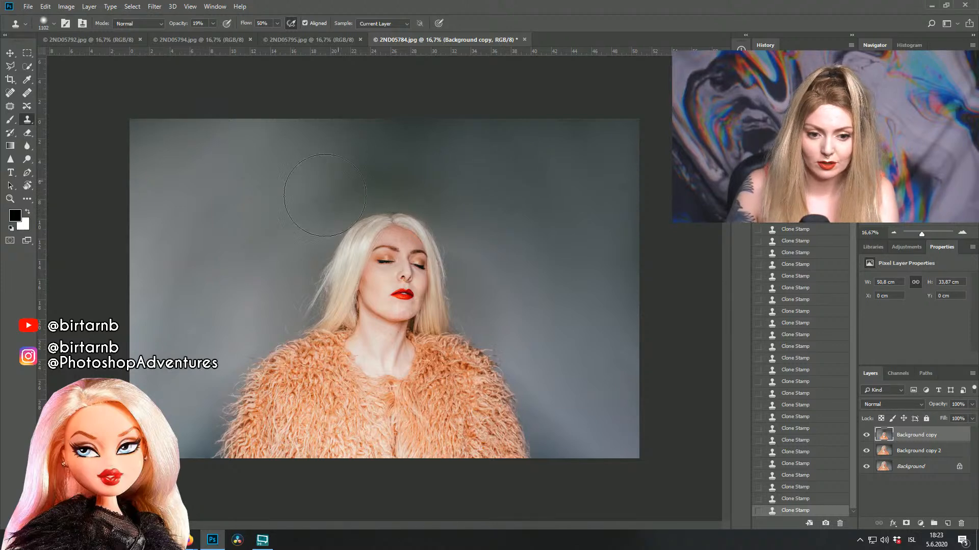
{"action": "left_click_drag", "start_coordinate": [387, 168], "coordinate": [450, 127]}
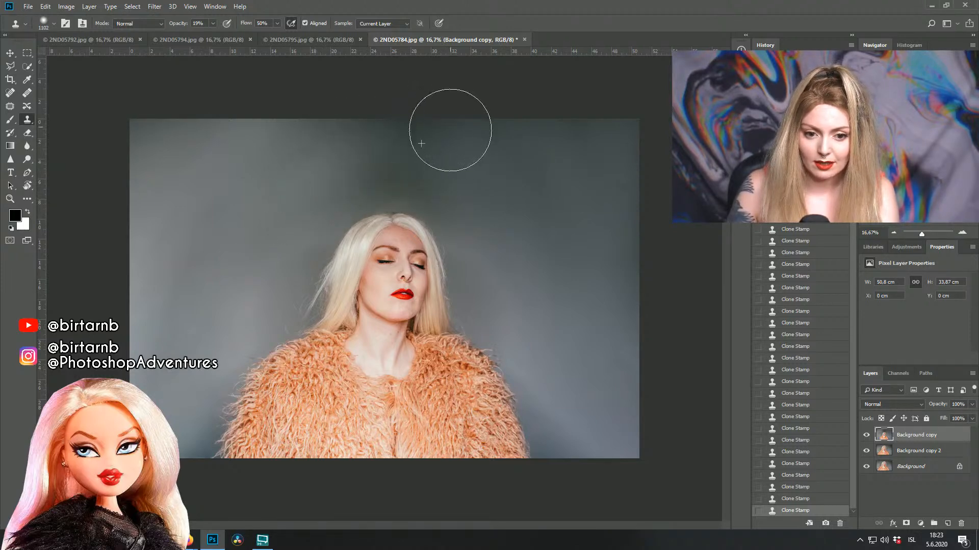
{"action": "scroll", "coordinate": [516, 198], "scroll_direction": "down", "scroll_amount": 1}
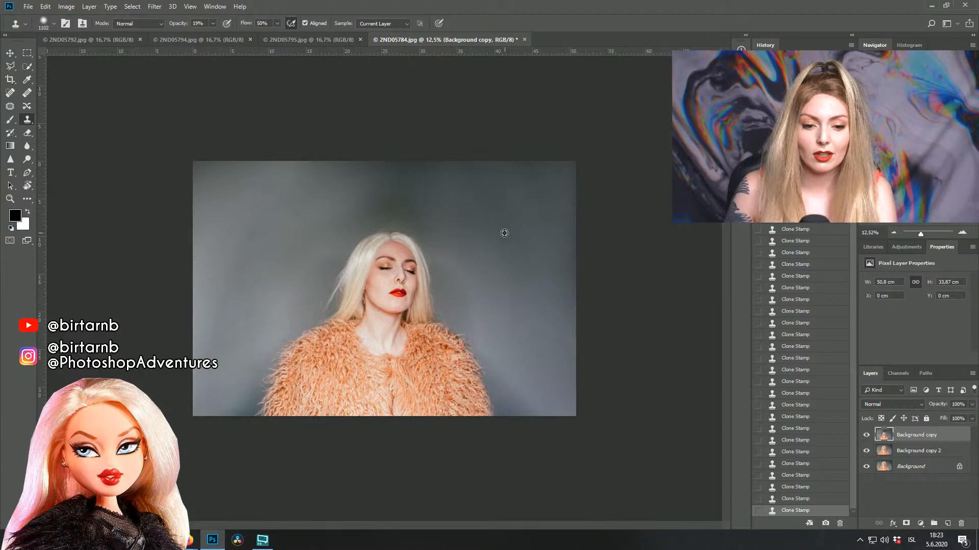
{"action": "scroll", "coordinate": [509, 230], "scroll_direction": "up", "scroll_amount": 2}
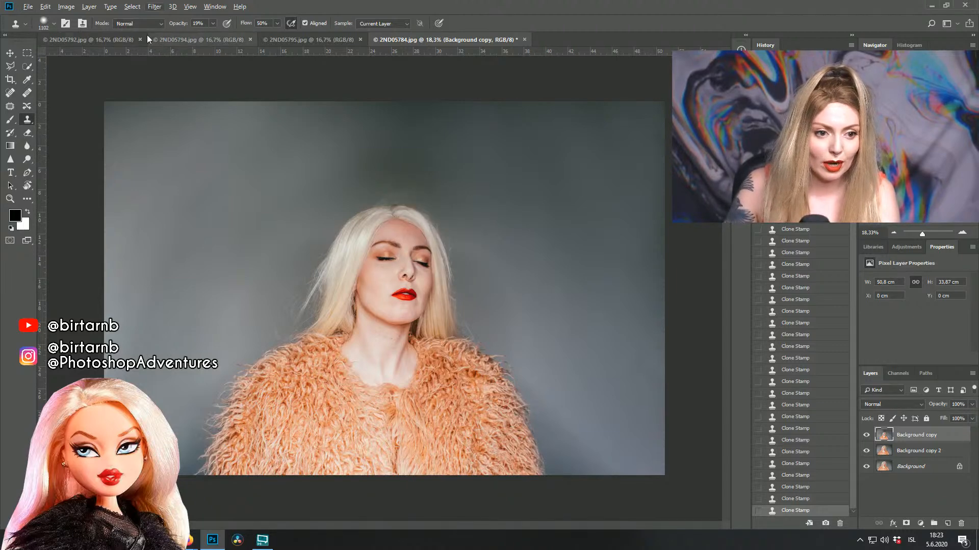
Step: Switch to the 2ND05792.jpg portrait and undo the stray clone stroke on its backdrop
{"action": "left_click", "coordinate": [112, 39]}
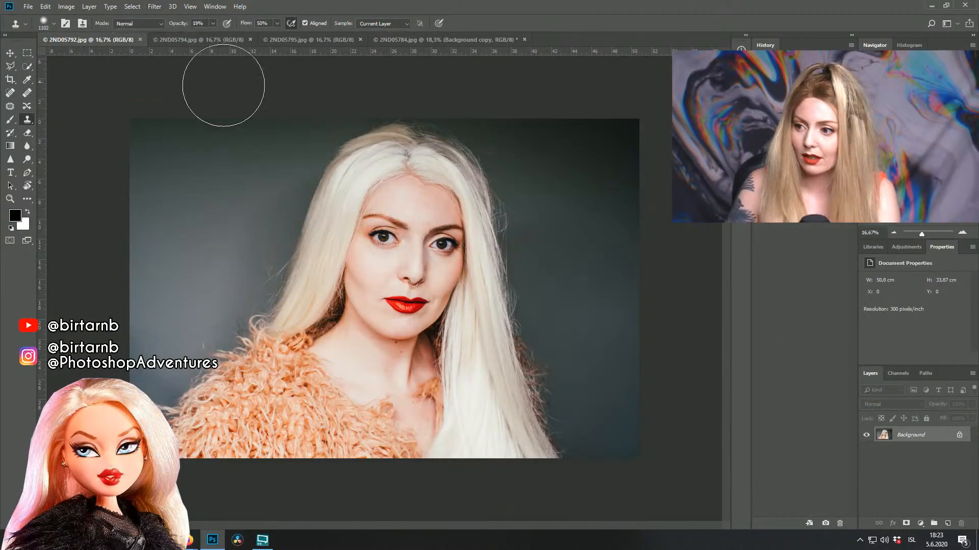
{"action": "left_click", "coordinate": [455, 40]}
{"action": "left_click", "coordinate": [92, 42]}
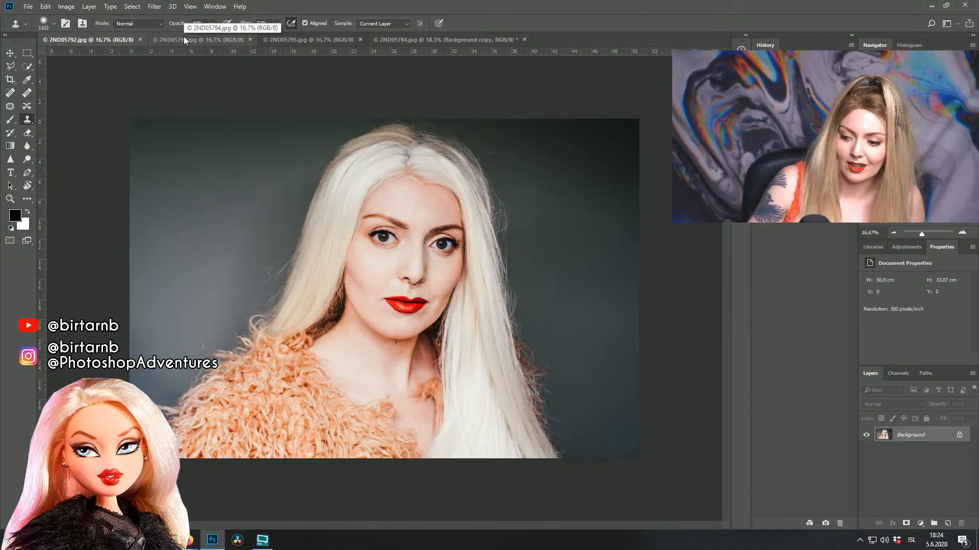
{"action": "left_click", "coordinate": [152, 139]}
{"action": "key", "text": "ctrl+z"}
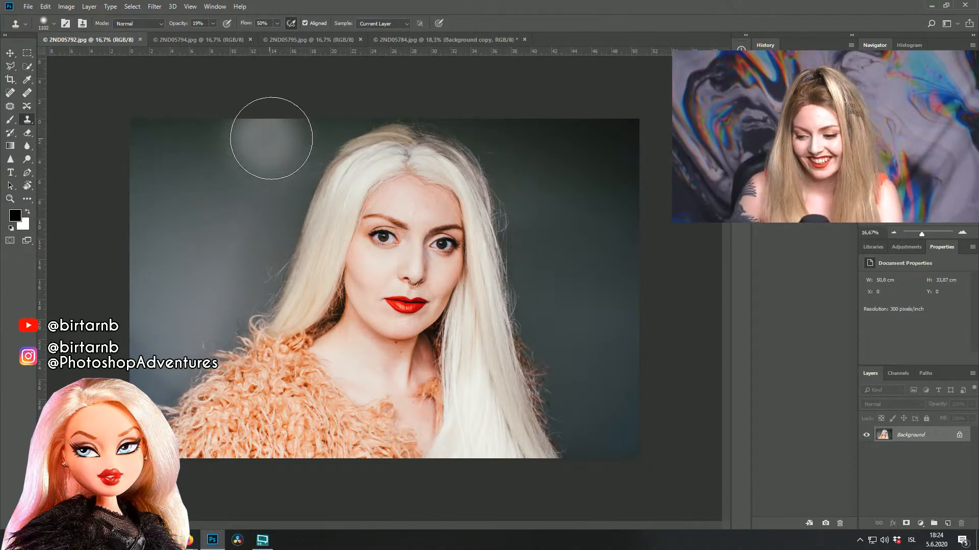
Step: Copy the 2ND05792.jpg portrait into the 2ND05784.jpg document as a new layer with the Move tool
{"action": "left_click", "coordinate": [11, 66]}
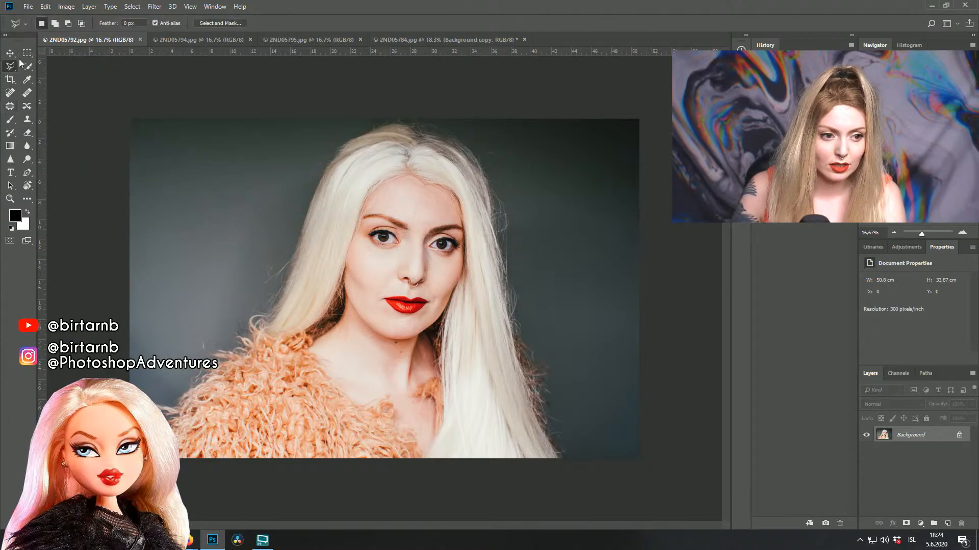
{"action": "left_click", "coordinate": [11, 53]}
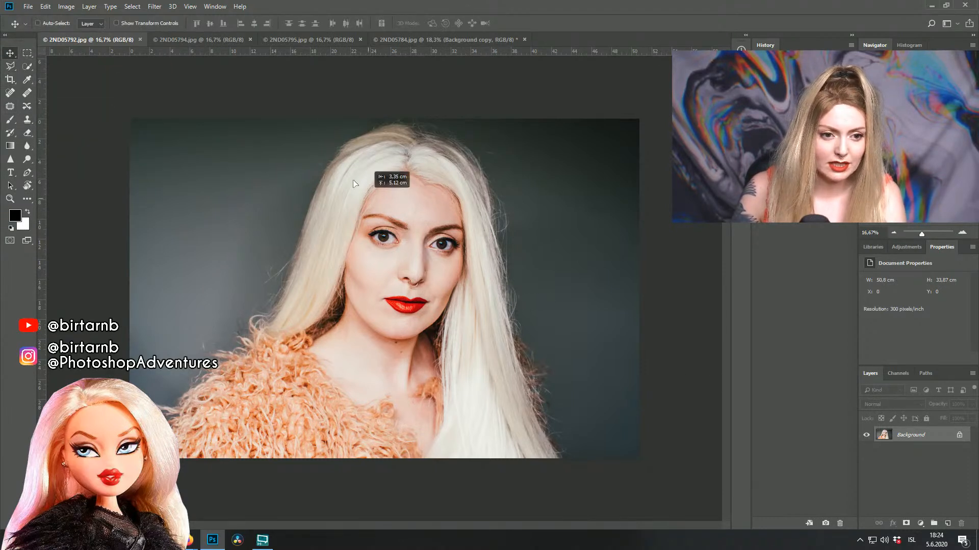
{"action": "left_click", "coordinate": [179, 41]}
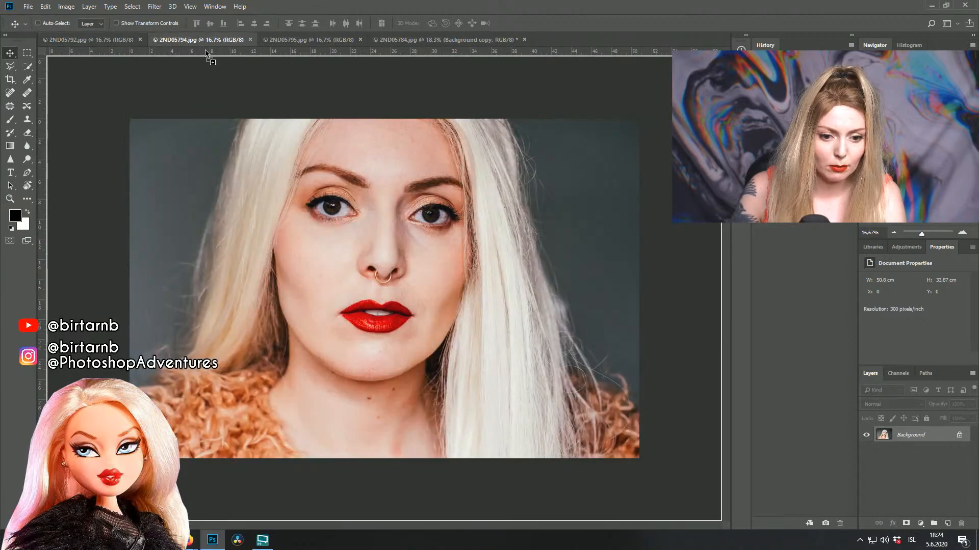
{"action": "left_click", "coordinate": [312, 41]}
{"action": "left_click_drag", "start_coordinate": [413, 40], "coordinate": [412, 289]}
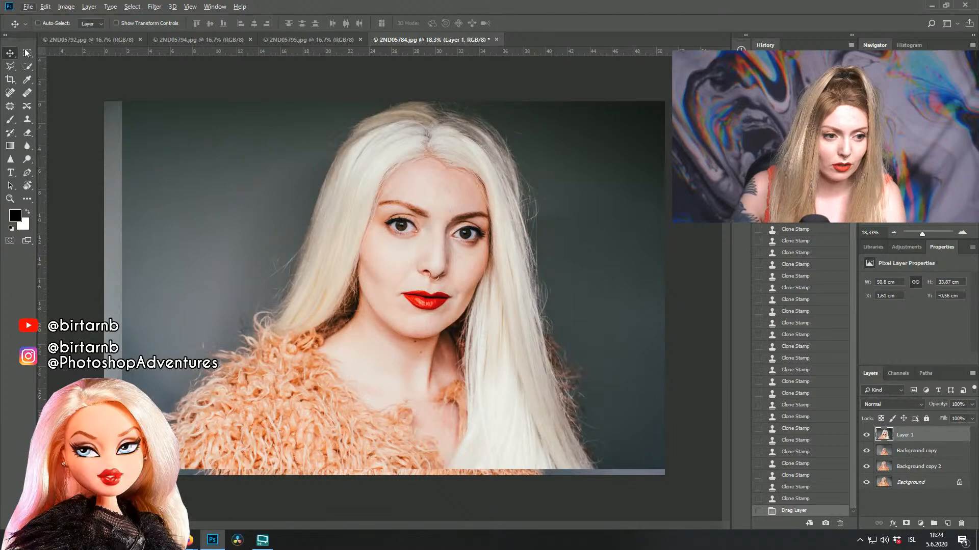
Step: Scale the new portrait layer to 86.80% with Free Transform and position it over the woman in the extended photo
{"action": "right_click", "coordinate": [390, 240]}
{"action": "left_click", "coordinate": [407, 330]}
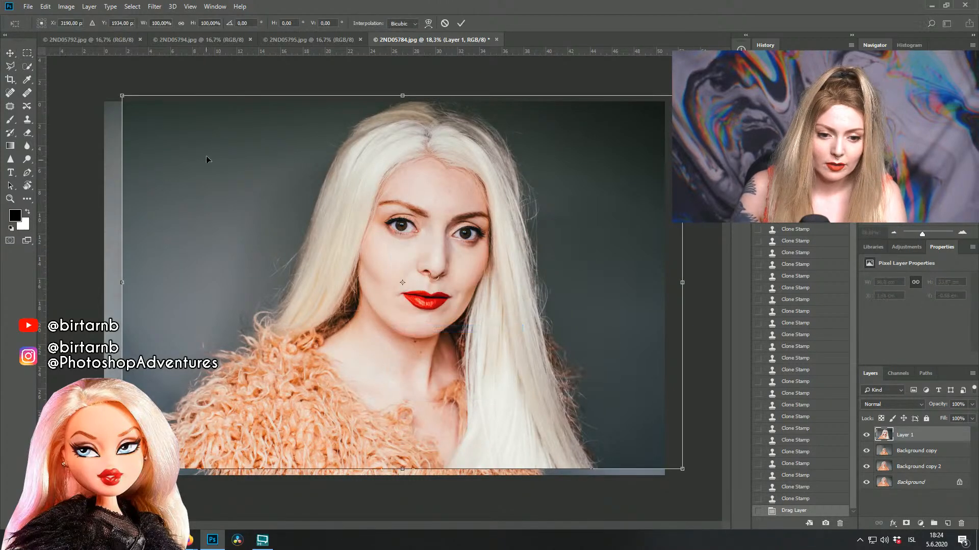
{"action": "left_click_drag", "start_coordinate": [122, 95], "coordinate": [196, 145]}
{"action": "left_click_drag", "start_coordinate": [450, 244], "coordinate": [391, 223]}
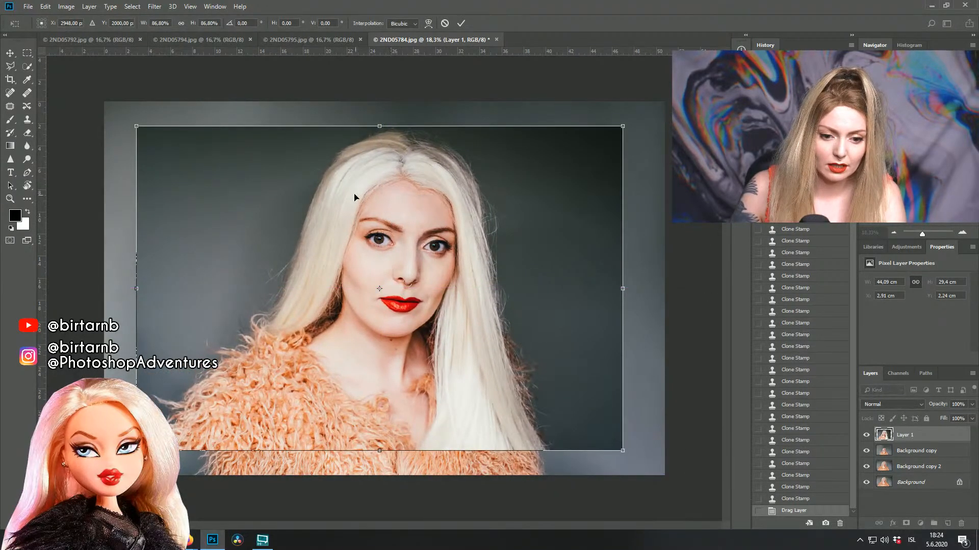
{"action": "scroll", "coordinate": [464, 265], "scroll_direction": "up", "scroll_amount": 2}
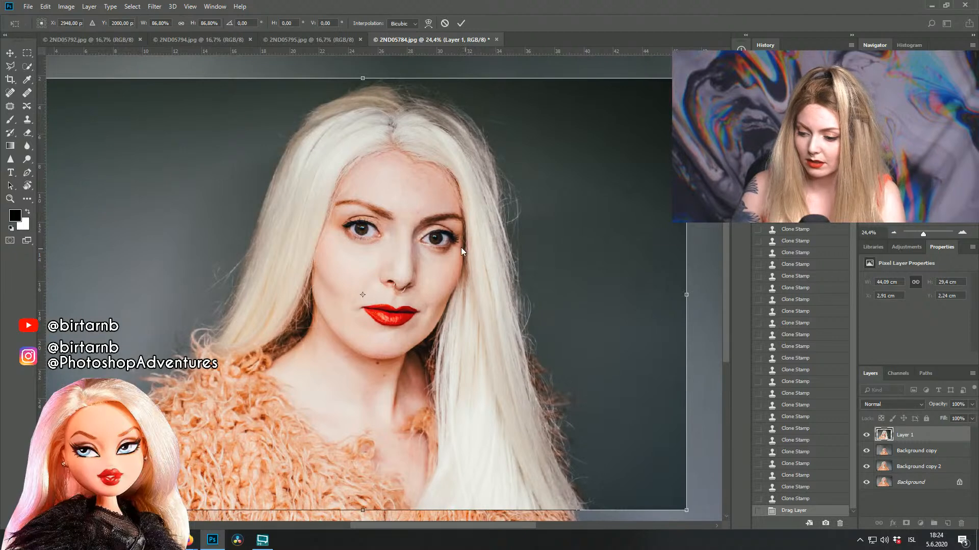
{"action": "scroll", "coordinate": [432, 234], "scroll_direction": "down", "scroll_amount": 1}
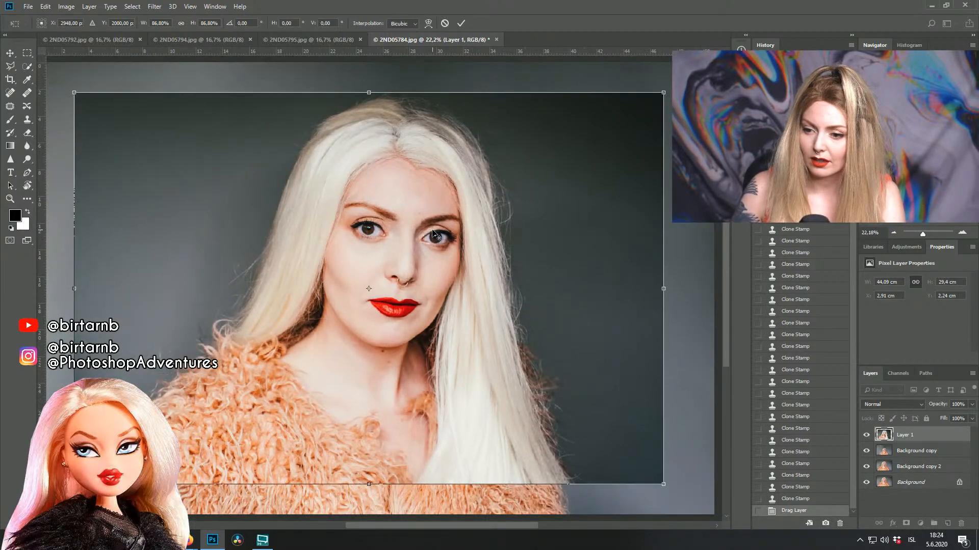
{"action": "key", "text": "Return"}
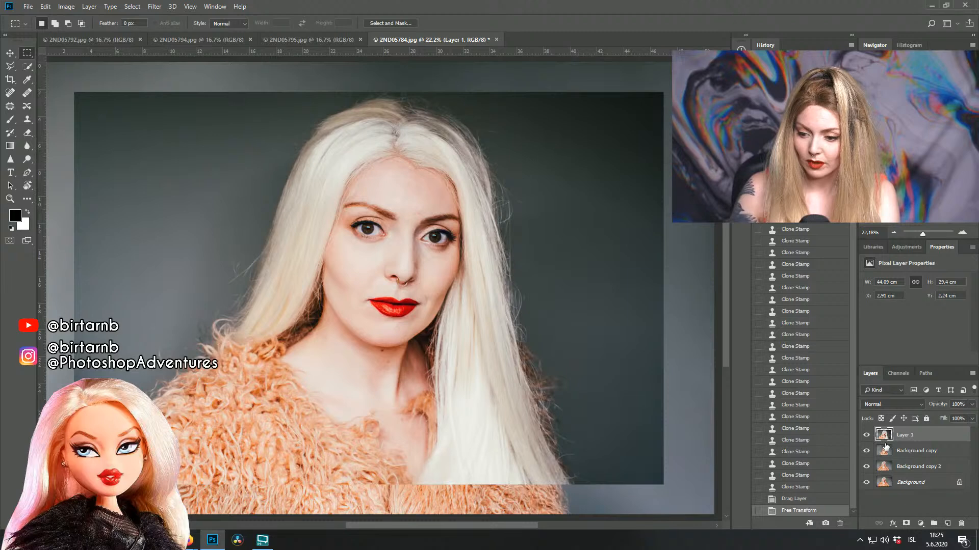
Step: Duplicate Layer 1 with the original hidden, and open the copy in the Liquify filter
{"action": "key", "text": "ctrl+j"}
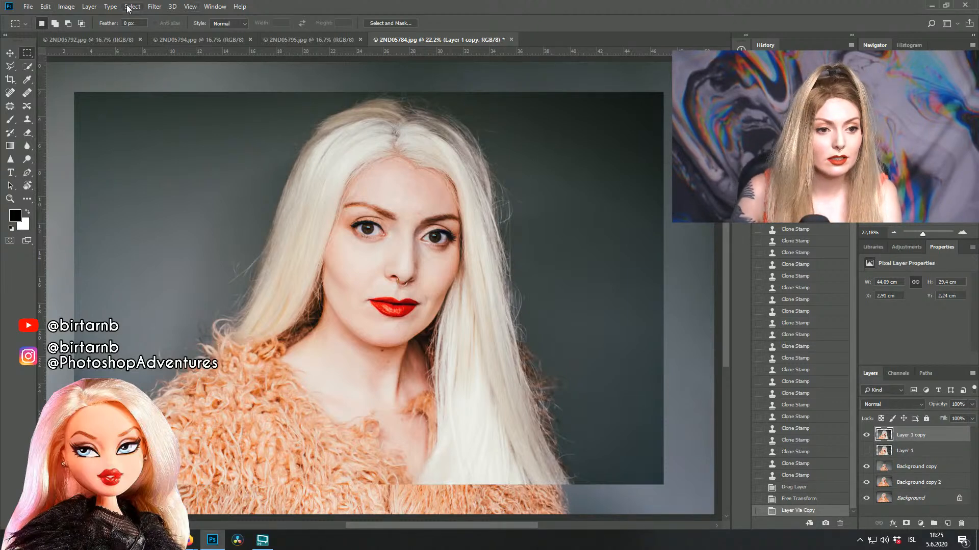
{"action": "left_click", "coordinate": [154, 7]}
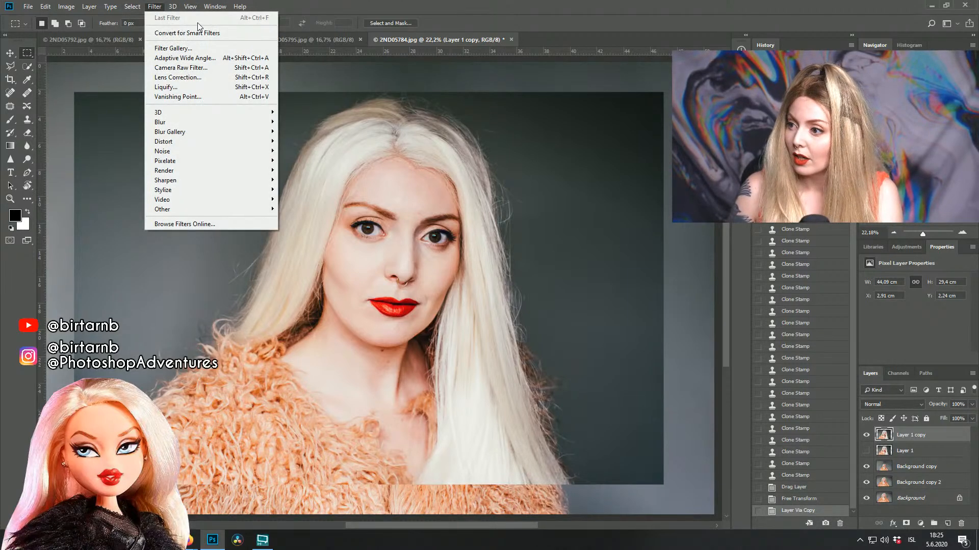
{"action": "left_click", "coordinate": [192, 87]}
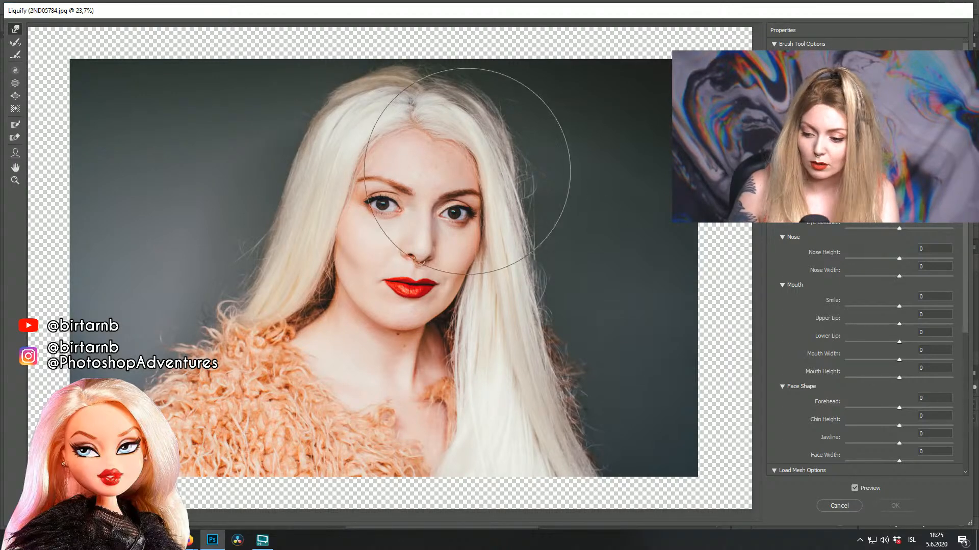
Step: Reshape the hair outline, face sides and chin in Liquify with large Forward Warp brush strokes, lifting the chin
{"action": "mouse_move", "coordinate": [298, 105]}
{"action": "left_mouse_down"}
{"action": "mouse_move", "coordinate": [283, 105]}
{"action": "mouse_move", "coordinate": [361, 56]}
{"action": "mouse_move", "coordinate": [348, 46]}
{"action": "mouse_move", "coordinate": [389, 51]}
{"action": "left_mouse_up"}
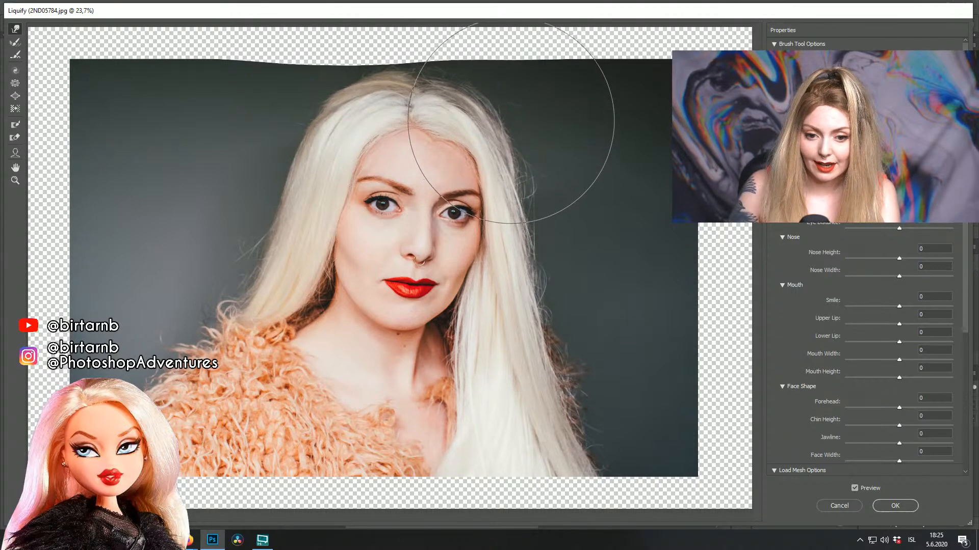
{"action": "left_click_drag", "start_coordinate": [446, 294], "coordinate": [456, 289]}
{"action": "left_click_drag", "start_coordinate": [483, 242], "coordinate": [489, 230]}
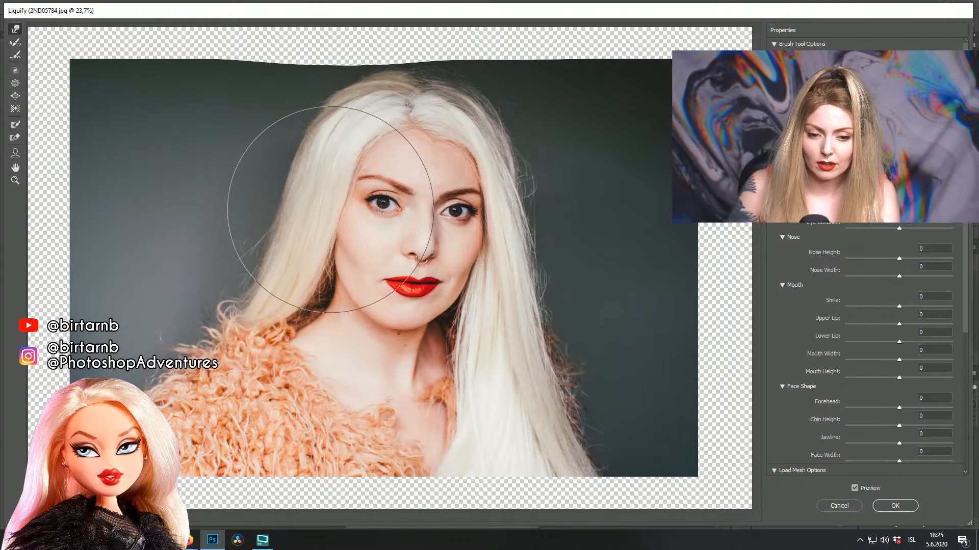
{"action": "left_click_drag", "start_coordinate": [376, 182], "coordinate": [366, 185]}
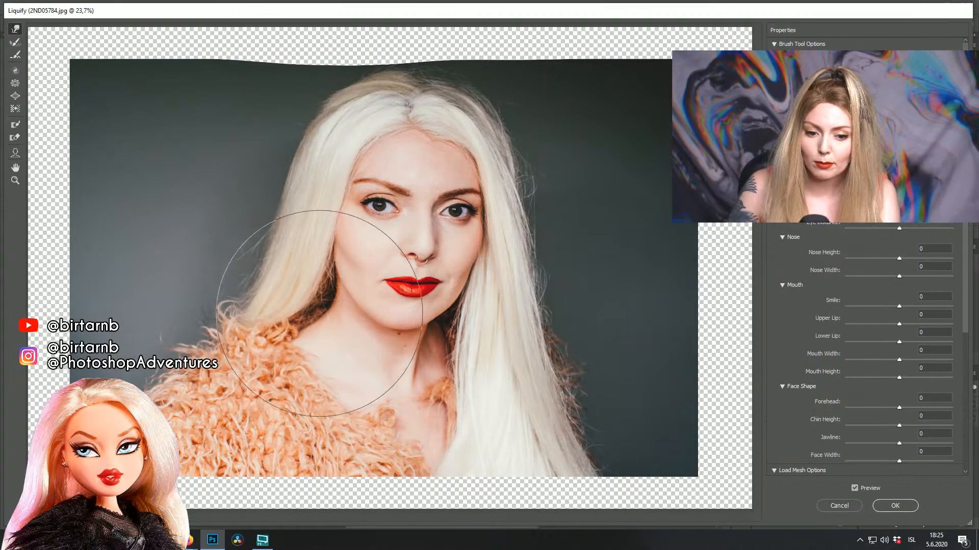
{"action": "mouse_move", "coordinate": [415, 363]}
{"action": "left_mouse_down"}
{"action": "mouse_move", "coordinate": [414, 350]}
{"action": "mouse_move", "coordinate": [423, 359]}
{"action": "mouse_move", "coordinate": [388, 336]}
{"action": "mouse_move", "coordinate": [377, 347]}
{"action": "mouse_move", "coordinate": [461, 328]}
{"action": "mouse_move", "coordinate": [462, 317]}
{"action": "mouse_move", "coordinate": [472, 325]}
{"action": "mouse_move", "coordinate": [516, 287]}
{"action": "mouse_move", "coordinate": [481, 295]}
{"action": "mouse_move", "coordinate": [504, 300]}
{"action": "left_mouse_up"}
Step: Examine the warped face up close, from the hairline and eyes down to the chin and neck
{"action": "key", "text": "ctrl+space"}
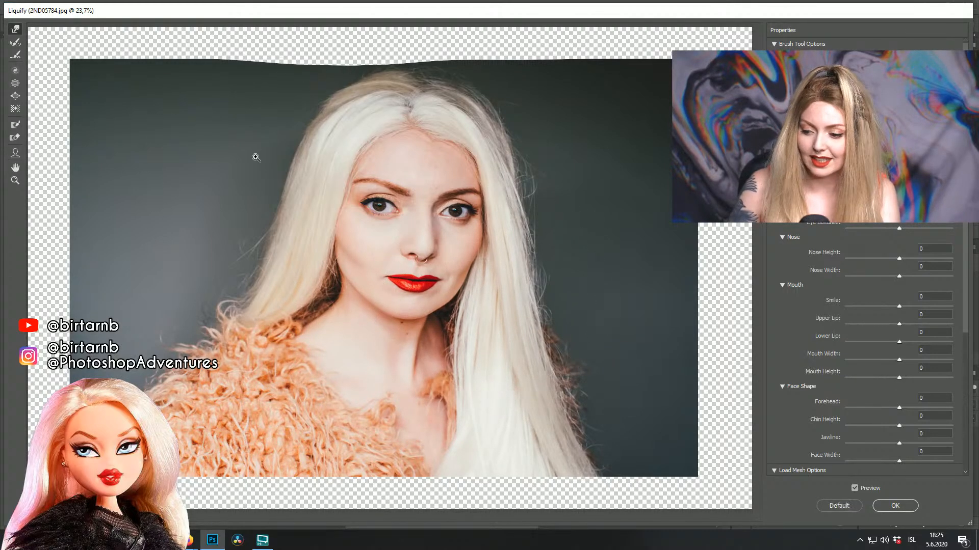
{"action": "left_click_drag", "start_coordinate": [330, 140], "coordinate": [488, 366]}
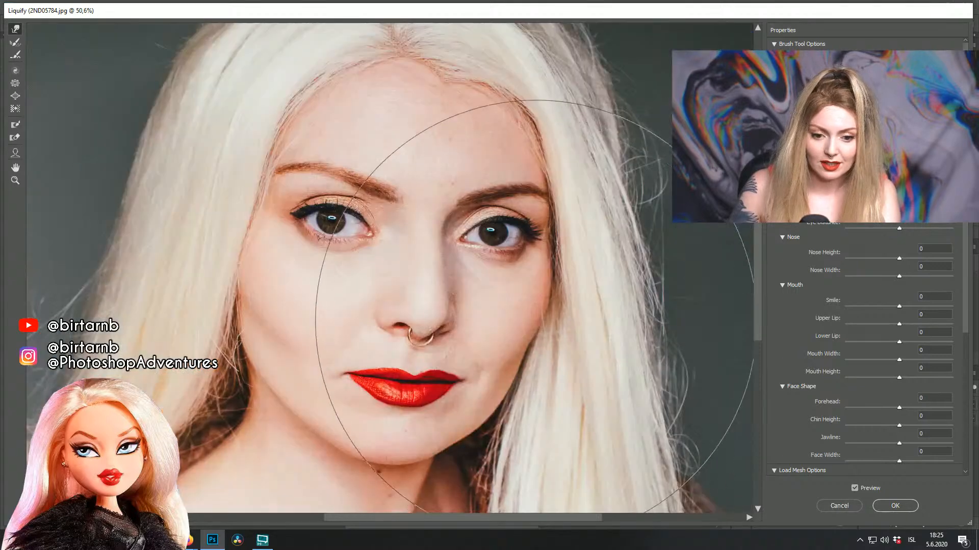
{"action": "mouse_move", "coordinate": [450, 299]}
{"action": "left_mouse_down"}
{"action": "mouse_move", "coordinate": [450, 237]}
{"action": "mouse_move", "coordinate": [467, 200]}
{"action": "left_mouse_up"}
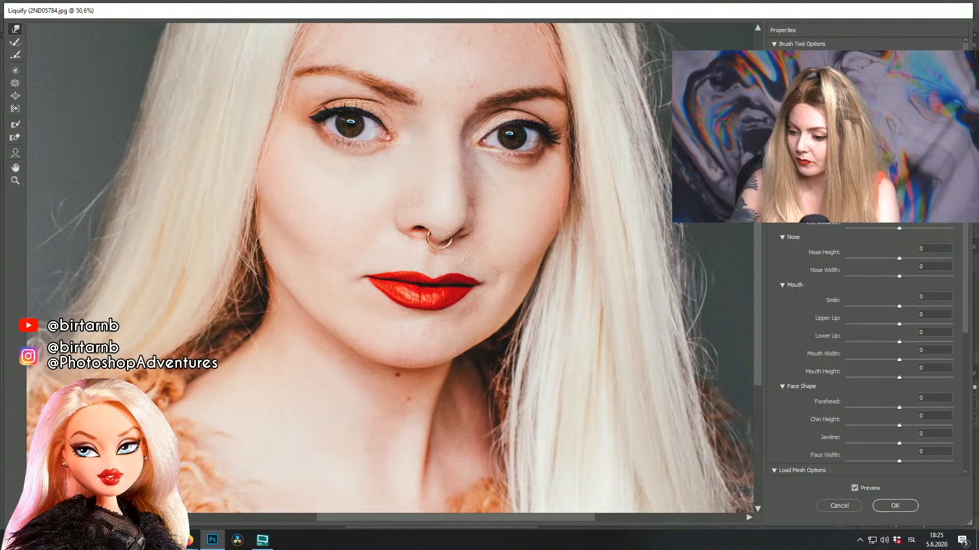
{"action": "key", "text": "Return"}
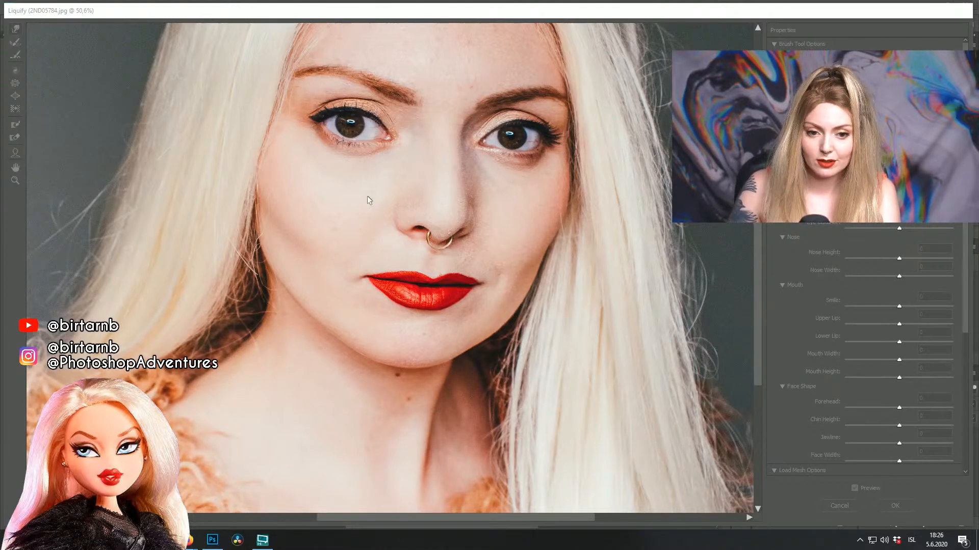
{"action": "left_click_drag", "start_coordinate": [463, 173], "coordinate": [464, 266]}
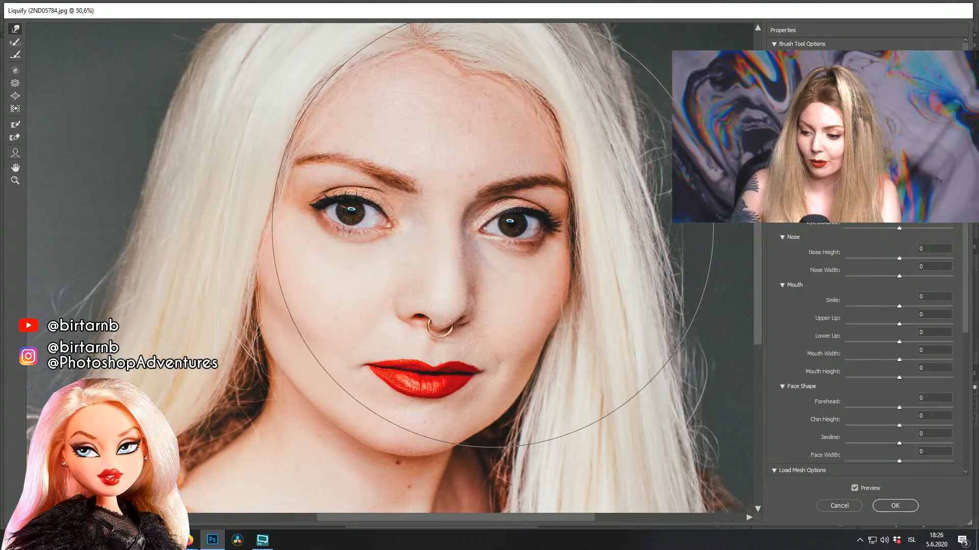
{"action": "scroll", "coordinate": [491, 242], "scroll_direction": "down", "scroll_amount": 2}
{"action": "scroll", "coordinate": [493, 230], "scroll_direction": "down", "scroll_amount": 1}
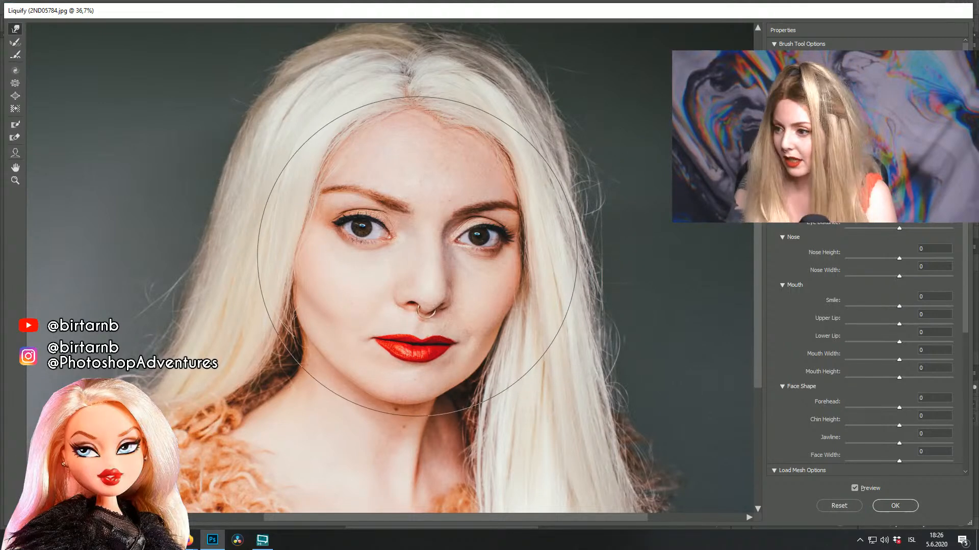
{"action": "scroll", "coordinate": [414, 245], "scroll_direction": "up", "scroll_amount": 2}
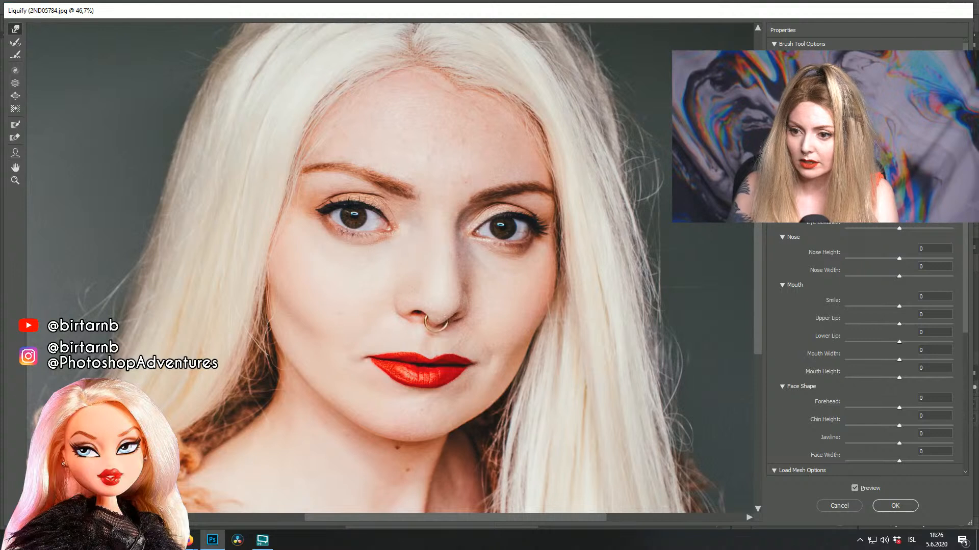
Step: Narrow and lift the nose and mouth with small Forward Warp pushes
{"action": "left_click_drag", "start_coordinate": [434, 306], "coordinate": [422, 289]}
{"action": "left_click_drag", "start_coordinate": [482, 289], "coordinate": [464, 271]}
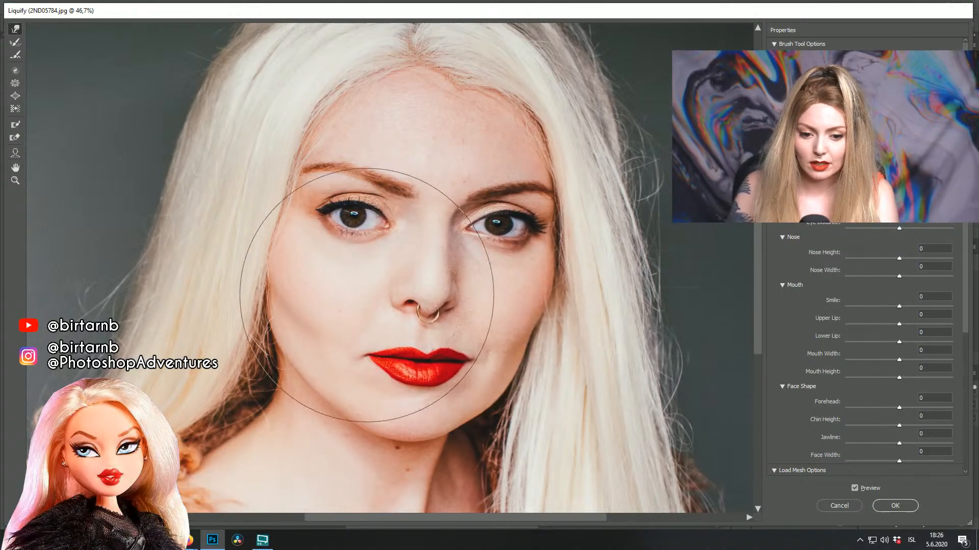
{"action": "left_click_drag", "start_coordinate": [366, 297], "coordinate": [384, 293]}
{"action": "left_click_drag", "start_coordinate": [448, 290], "coordinate": [440, 289]}
{"action": "left_click_drag", "start_coordinate": [376, 290], "coordinate": [384, 289]}
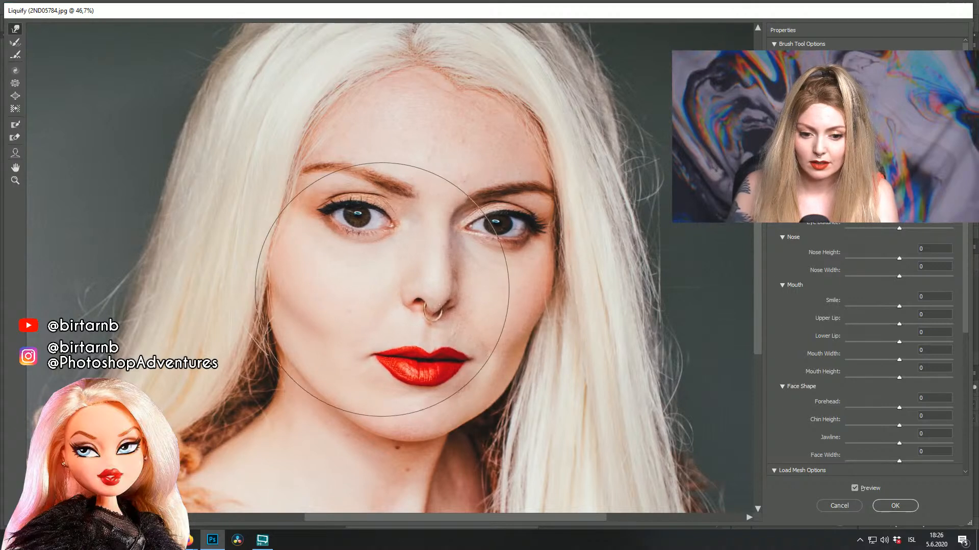
{"action": "left_click_drag", "start_coordinate": [378, 332], "coordinate": [383, 309]}
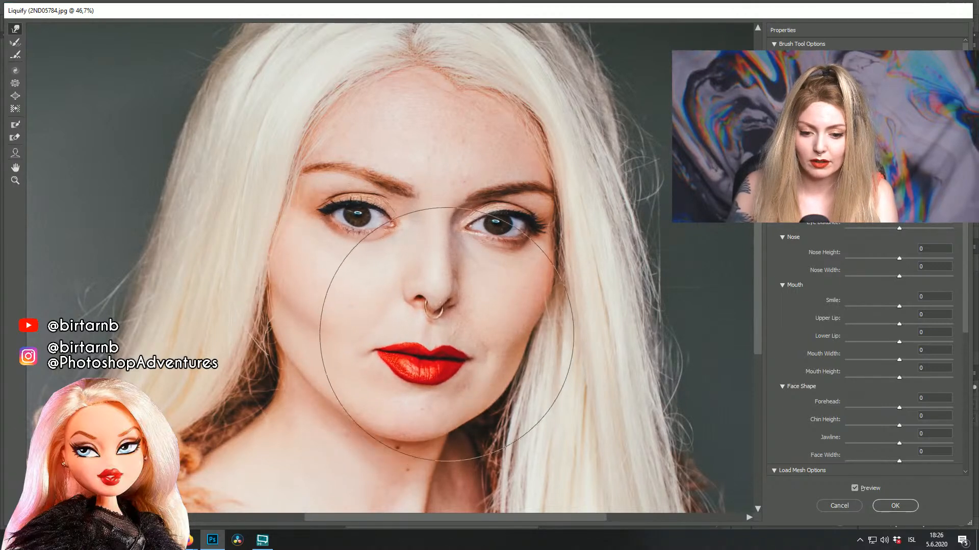
Step: Slim the cheek and jaw, raise the chin slightly, and apply the Liquify filter to Layer 1 copy
{"action": "left_click_drag", "start_coordinate": [511, 365], "coordinate": [519, 290]}
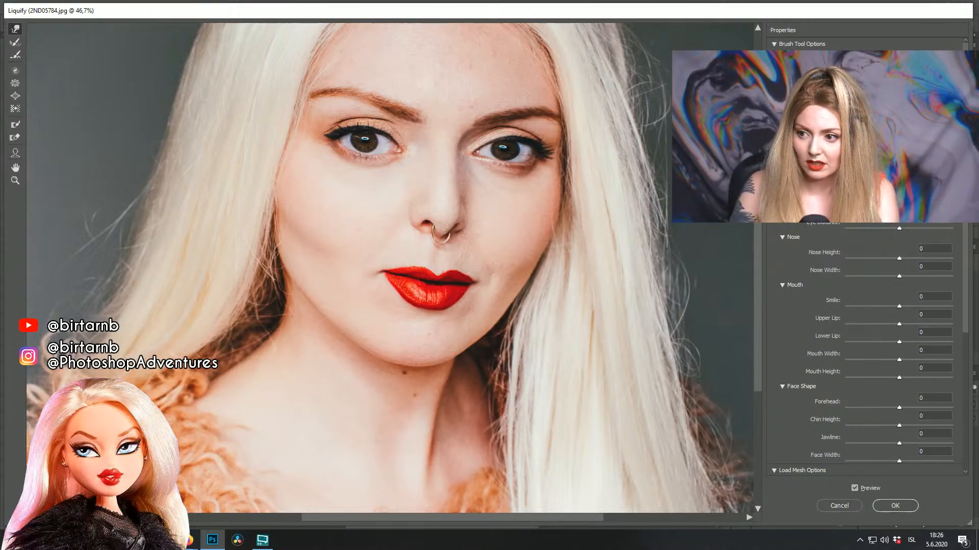
{"action": "mouse_move", "coordinate": [260, 262]}
{"action": "left_mouse_down"}
{"action": "mouse_move", "coordinate": [269, 250]}
{"action": "mouse_move", "coordinate": [245, 193]}
{"action": "mouse_move", "coordinate": [267, 197]}
{"action": "mouse_move", "coordinate": [251, 192]}
{"action": "mouse_move", "coordinate": [266, 189]}
{"action": "mouse_move", "coordinate": [266, 146]}
{"action": "mouse_move", "coordinate": [240, 99]}
{"action": "mouse_move", "coordinate": [262, 98]}
{"action": "mouse_move", "coordinate": [259, 120]}
{"action": "mouse_move", "coordinate": [356, 350]}
{"action": "mouse_move", "coordinate": [328, 336]}
{"action": "mouse_move", "coordinate": [439, 399]}
{"action": "mouse_move", "coordinate": [377, 411]}
{"action": "mouse_move", "coordinate": [363, 371]}
{"action": "mouse_move", "coordinate": [371, 356]}
{"action": "mouse_move", "coordinate": [394, 390]}
{"action": "mouse_move", "coordinate": [450, 369]}
{"action": "left_mouse_up"}
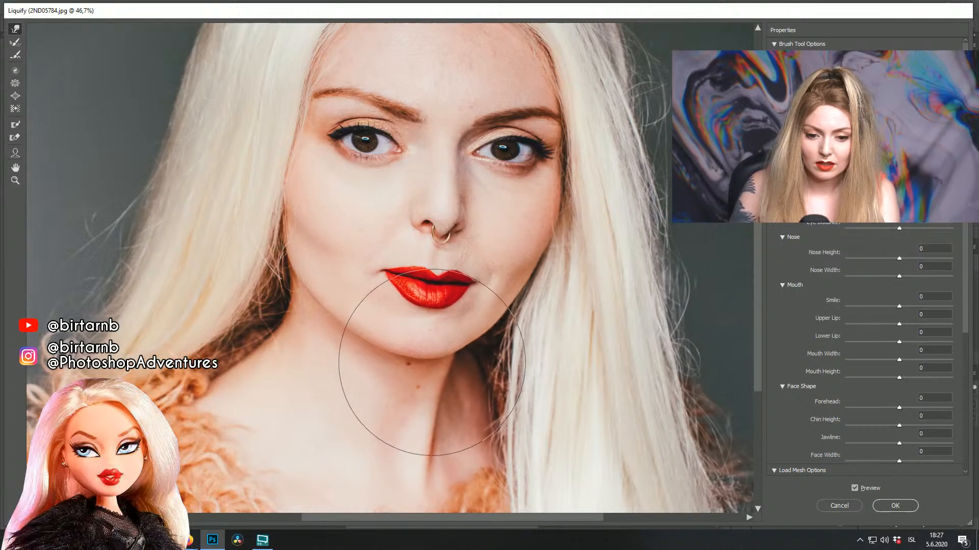
{"action": "left_click_drag", "start_coordinate": [512, 197], "coordinate": [518, 293]}
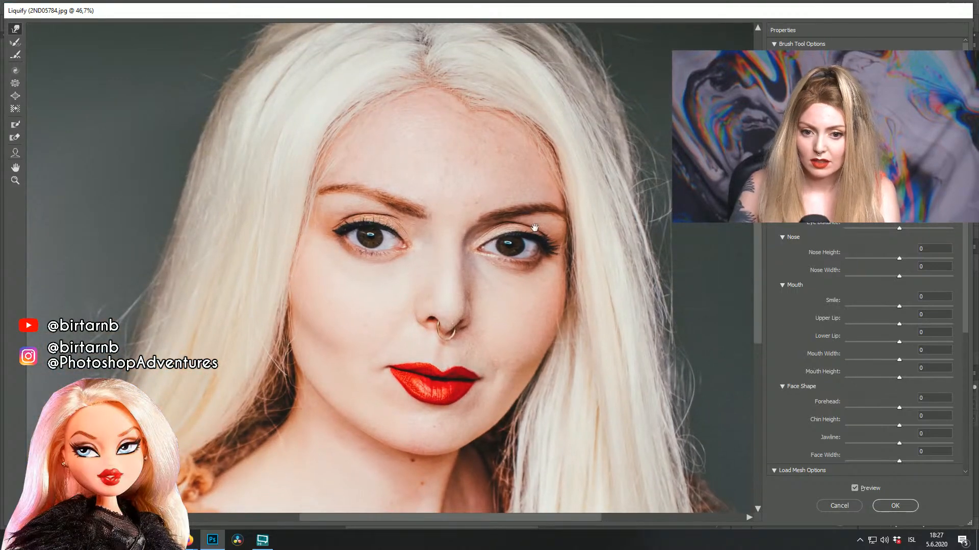
{"action": "left_click_drag", "start_coordinate": [498, 137], "coordinate": [476, 193]}
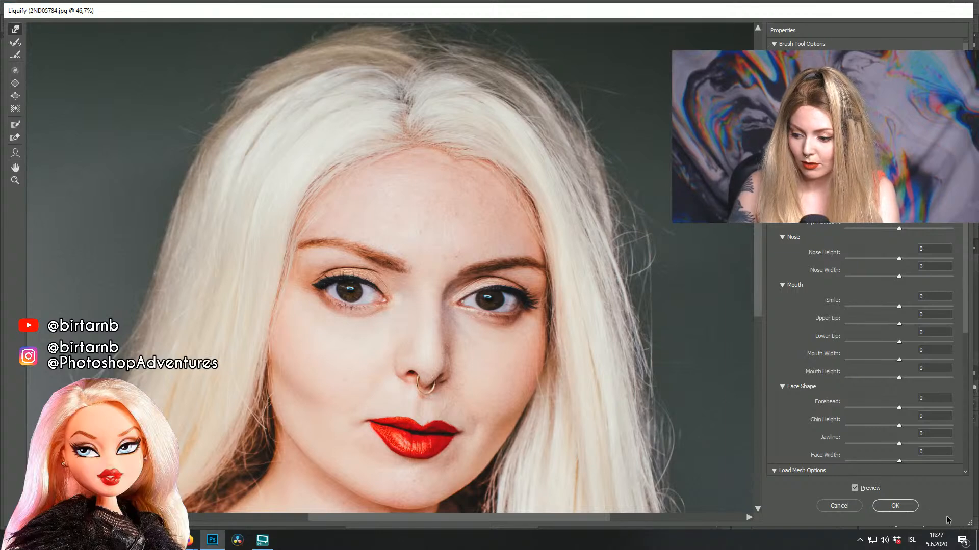
{"action": "left_click", "coordinate": [894, 505]}
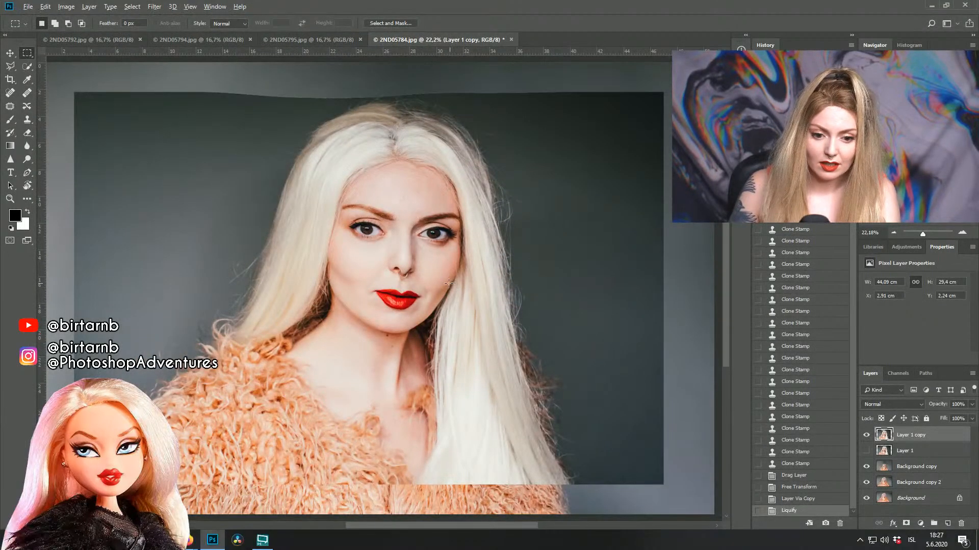
Step: Duplicate the liquified Layer 1 copy and hide the layer it was copied from
{"action": "scroll", "coordinate": [450, 284], "scroll_direction": "up", "scroll_amount": 4}
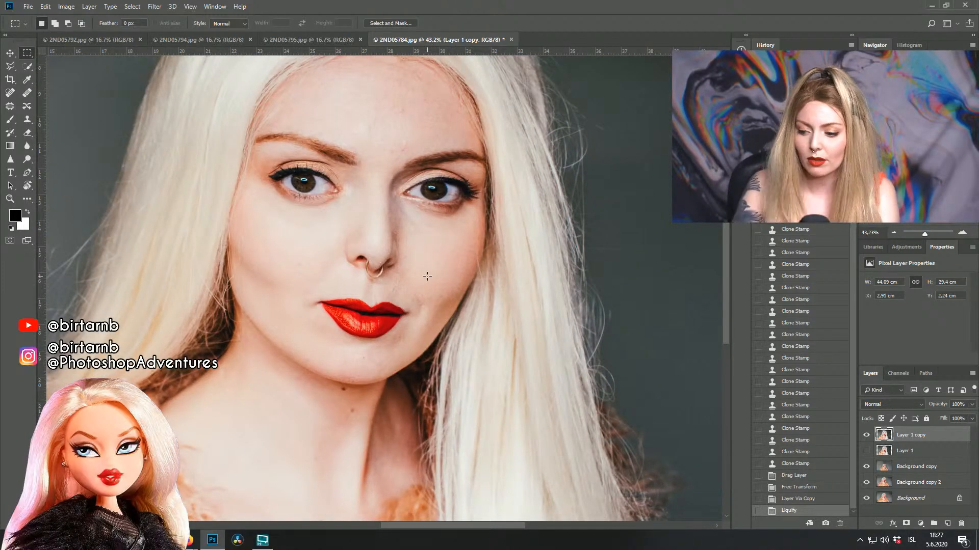
{"action": "scroll", "coordinate": [393, 231], "scroll_direction": "up", "scroll_amount": 2}
{"action": "left_click_drag", "start_coordinate": [406, 240], "coordinate": [449, 245]}
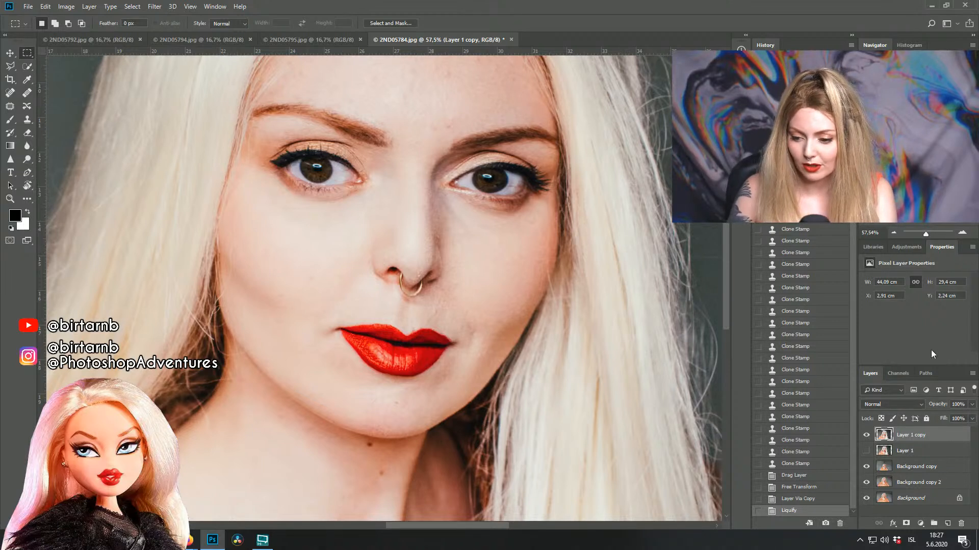
{"action": "key", "text": "ctrl+j"}
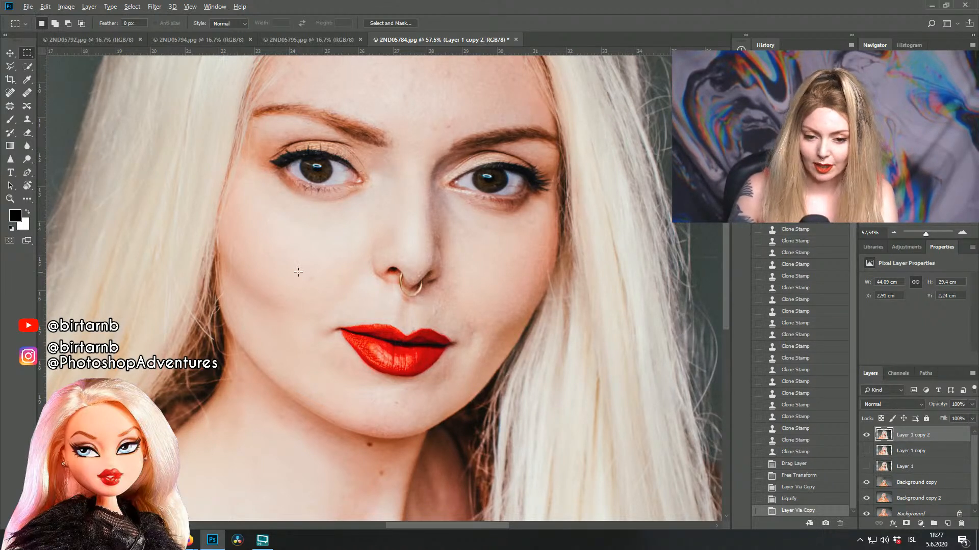
Step: Inspect the skin around the eyes, nose, mouth and forehead up close for areas to retouch
{"action": "scroll", "coordinate": [298, 272], "scroll_direction": "up", "scroll_amount": 1}
{"action": "left_click_drag", "start_coordinate": [366, 257], "coordinate": [367, 300]}
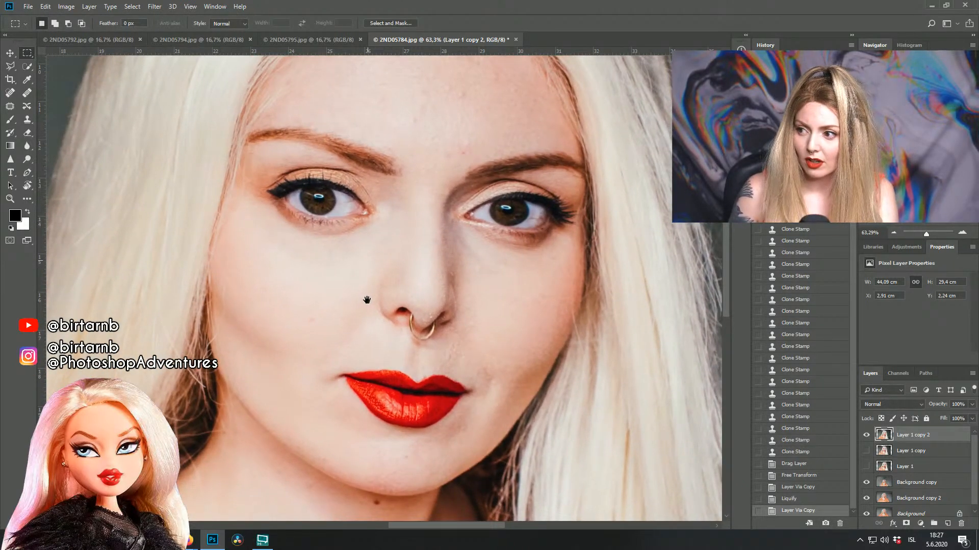
{"action": "scroll", "coordinate": [407, 328], "scroll_direction": "up", "scroll_amount": 5}
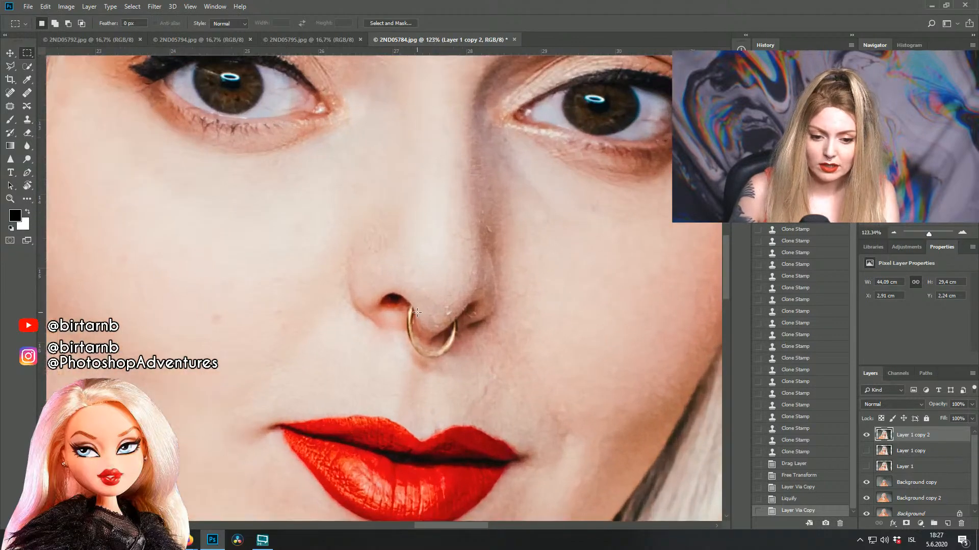
{"action": "left_click_drag", "start_coordinate": [470, 323], "coordinate": [438, 287]}
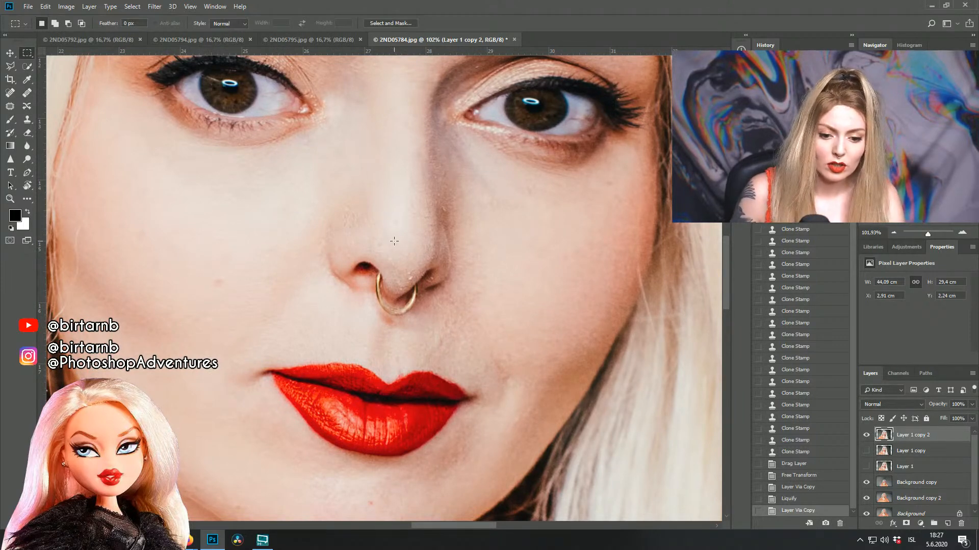
{"action": "scroll", "coordinate": [336, 267], "scroll_direction": "down", "scroll_amount": 4}
{"action": "scroll", "coordinate": [375, 189], "scroll_direction": "up", "scroll_amount": 3}
{"action": "left_click_drag", "start_coordinate": [363, 158], "coordinate": [371, 248]}
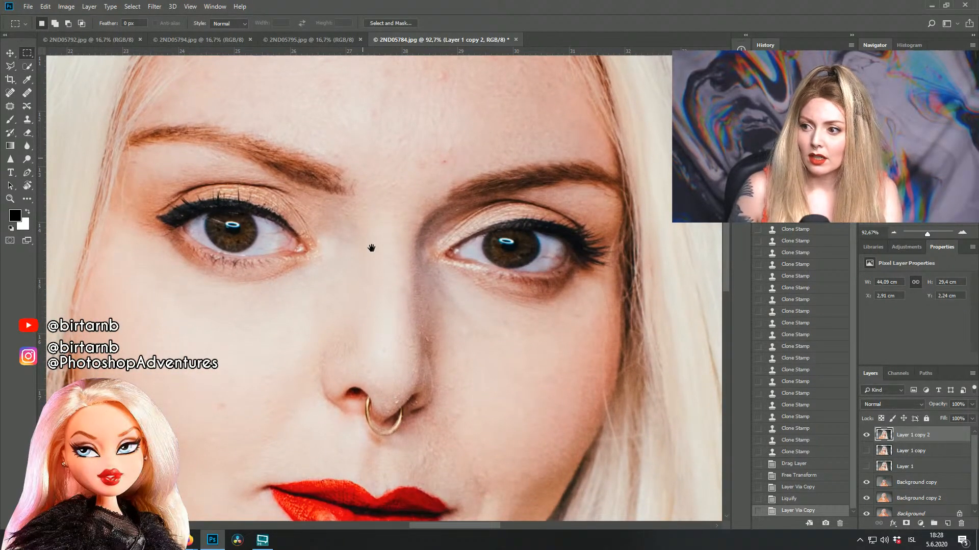
{"action": "left_click_drag", "start_coordinate": [372, 247], "coordinate": [365, 251]}
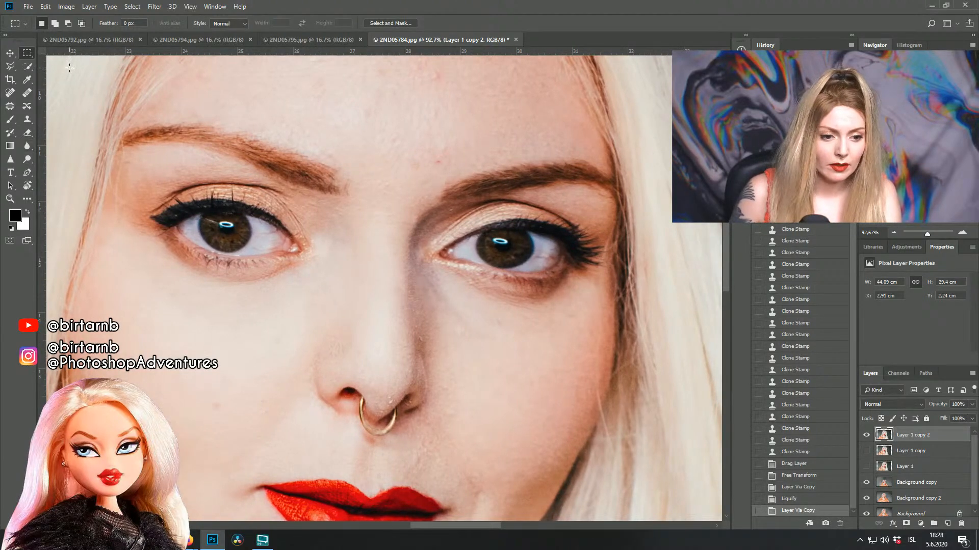
Step: Set the Clone Stamp brush to 133 px and clone smooth skin beneath the woman's left eye
{"action": "left_click", "coordinate": [27, 121]}
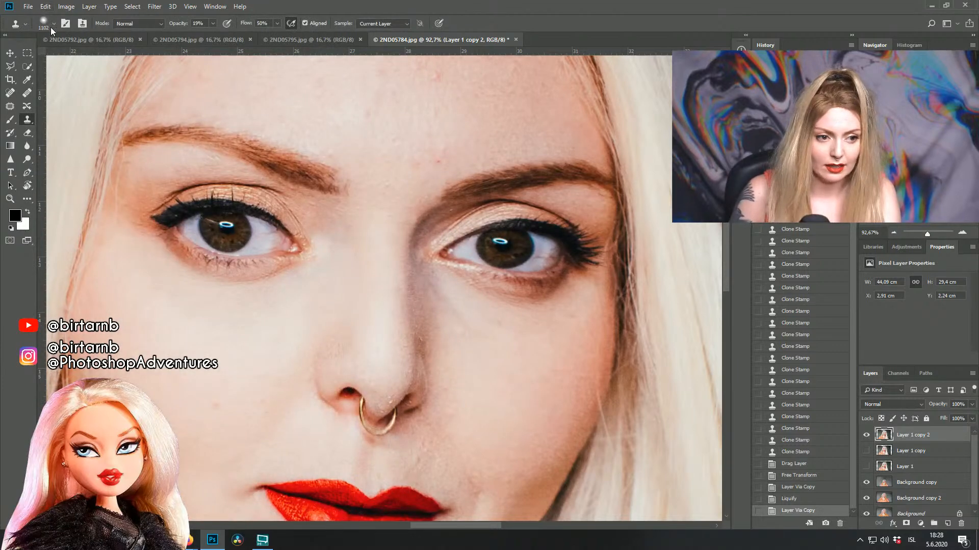
{"action": "left_click", "coordinate": [53, 24]}
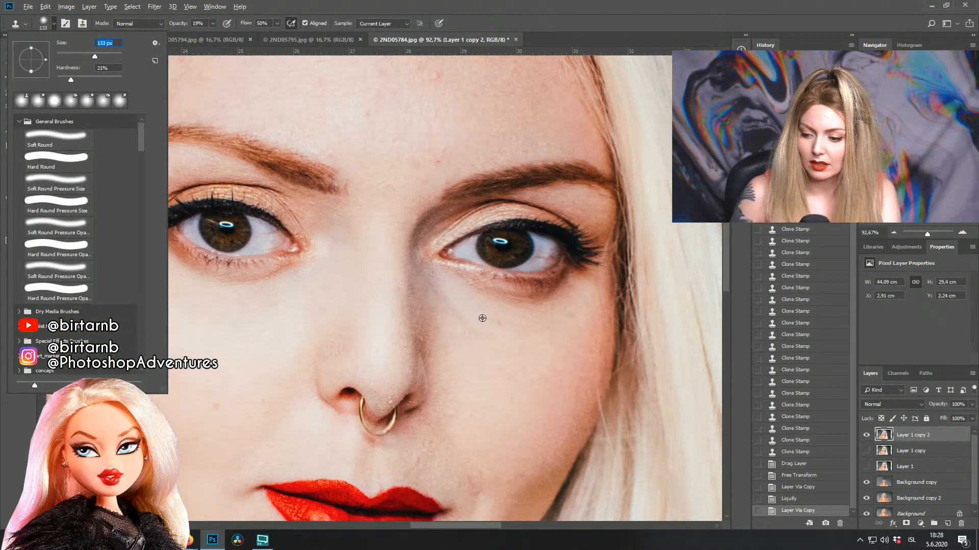
{"action": "left_click", "coordinate": [502, 334]}
{"action": "mouse_move", "coordinate": [506, 321]}
{"action": "left_mouse_down"}
{"action": "mouse_move", "coordinate": [549, 306]}
{"action": "mouse_move", "coordinate": [537, 283]}
{"action": "mouse_move", "coordinate": [496, 305]}
{"action": "mouse_move", "coordinate": [489, 290]}
{"action": "mouse_move", "coordinate": [550, 301]}
{"action": "left_mouse_up"}
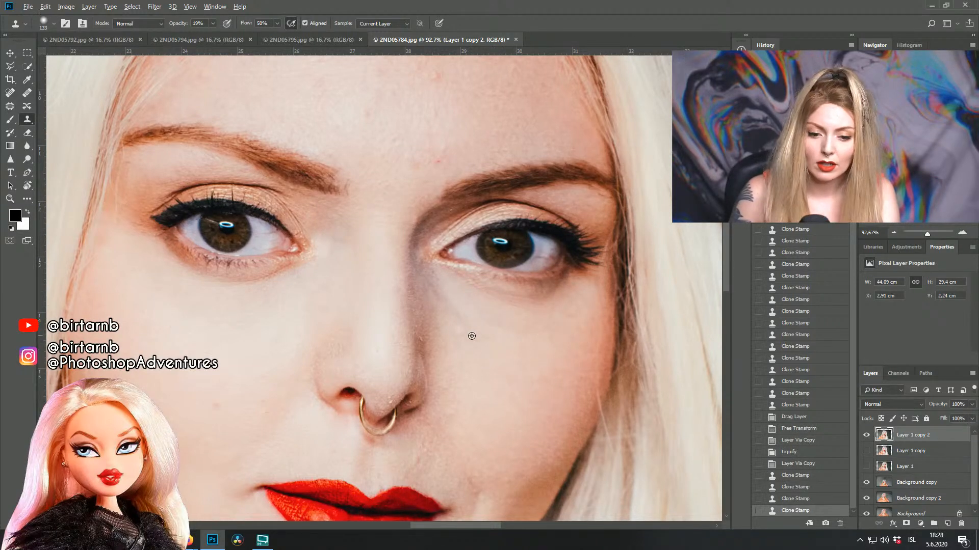
Step: Clone lighter skin over the shadow along the side of the nose next to the woman's left eye
{"action": "mouse_move", "coordinate": [454, 338]}
{"action": "left_mouse_down"}
{"action": "mouse_move", "coordinate": [423, 324]}
{"action": "mouse_move", "coordinate": [398, 279]}
{"action": "left_mouse_up"}
{"action": "left_click", "coordinate": [413, 309]}
{"action": "left_click", "coordinate": [398, 279]}
{"action": "left_click", "coordinate": [430, 295]}
{"action": "left_click", "coordinate": [383, 317]}
{"action": "left_click", "coordinate": [382, 301]}
{"action": "left_click", "coordinate": [383, 276]}
{"action": "left_click", "coordinate": [386, 326]}
{"action": "left_click", "coordinate": [393, 242]}
{"action": "left_click", "coordinate": [406, 312]}
{"action": "left_click", "coordinate": [472, 343]}
{"action": "left_click", "coordinate": [476, 312]}
{"action": "left_click", "coordinate": [424, 316]}
{"action": "left_click_drag", "start_coordinate": [396, 265], "coordinate": [398, 251]}
{"action": "left_click", "coordinate": [434, 328]}
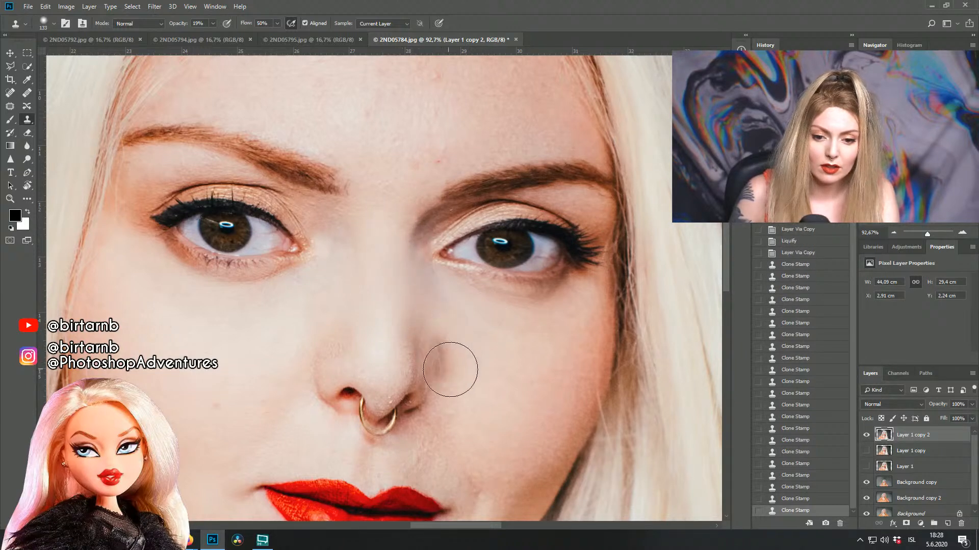
Step: Even out the upper cheek and the shadow under the lower lid of the woman's left eye by cloning
{"action": "left_click", "coordinate": [456, 309]}
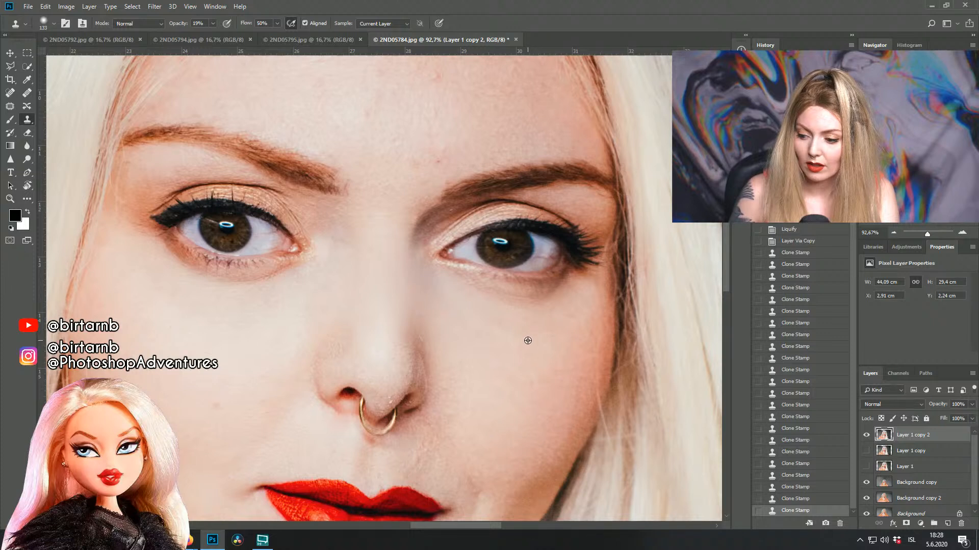
{"action": "left_click", "coordinate": [562, 311]}
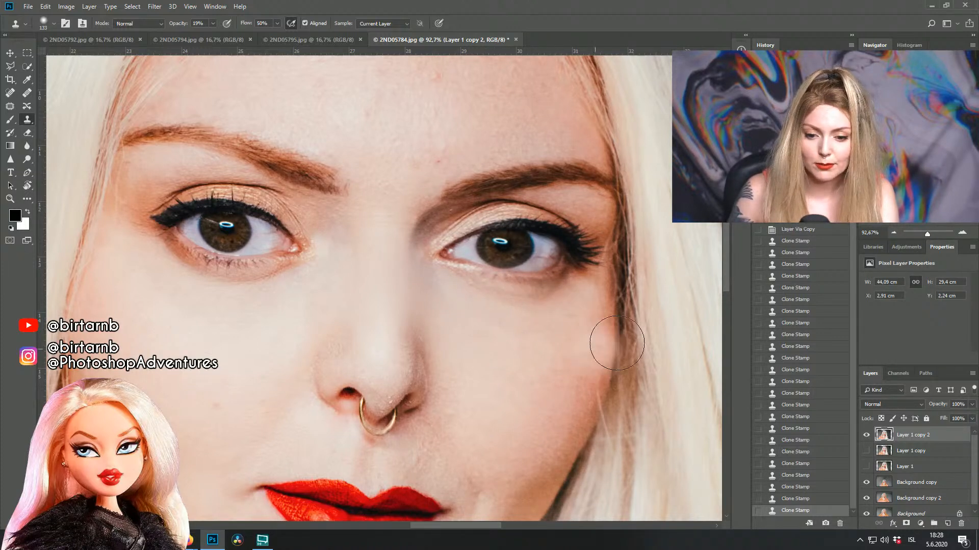
{"action": "mouse_move", "coordinate": [553, 297]}
{"action": "left_mouse_down"}
{"action": "mouse_move", "coordinate": [500, 291]}
{"action": "mouse_move", "coordinate": [566, 295]}
{"action": "mouse_move", "coordinate": [483, 281]}
{"action": "mouse_move", "coordinate": [479, 291]}
{"action": "mouse_move", "coordinate": [530, 289]}
{"action": "mouse_move", "coordinate": [471, 275]}
{"action": "left_mouse_up"}
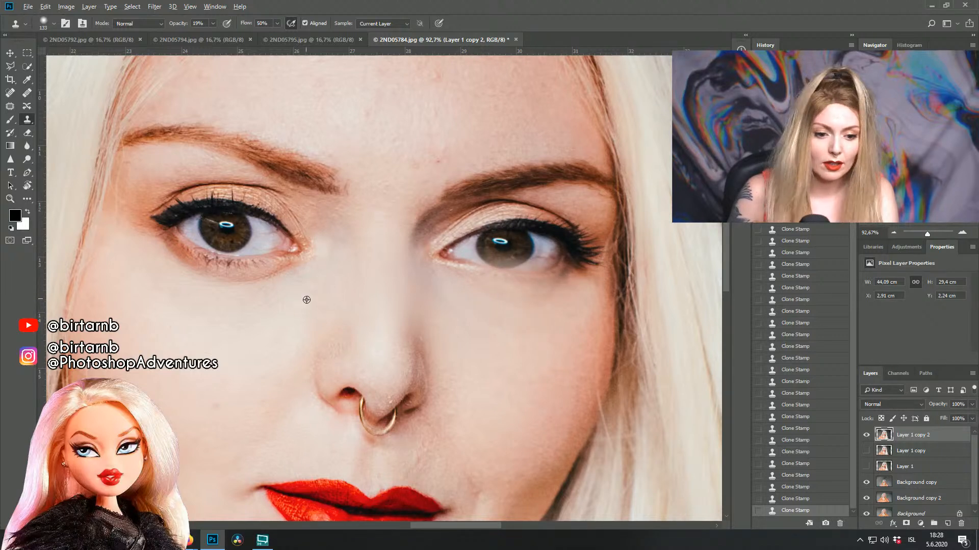
Step: Clone over the skin below the inner corner of the woman's right eye and set the Clone Stamp opacity to 30%
{"action": "mouse_move", "coordinate": [301, 267]}
{"action": "left_mouse_down"}
{"action": "mouse_move", "coordinate": [235, 287]}
{"action": "mouse_move", "coordinate": [291, 265]}
{"action": "left_mouse_up"}
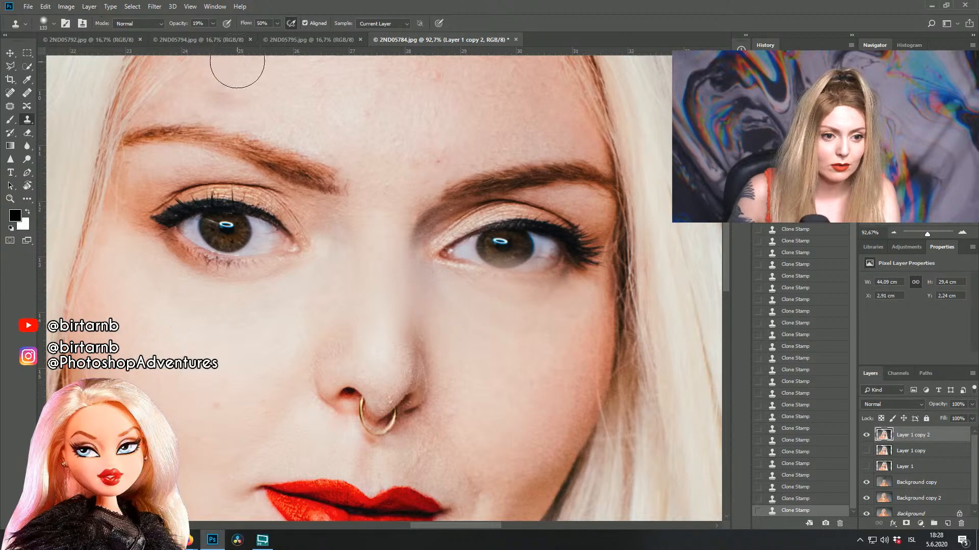
{"action": "type", "text": "30"}
{"action": "key", "text": "Return"}
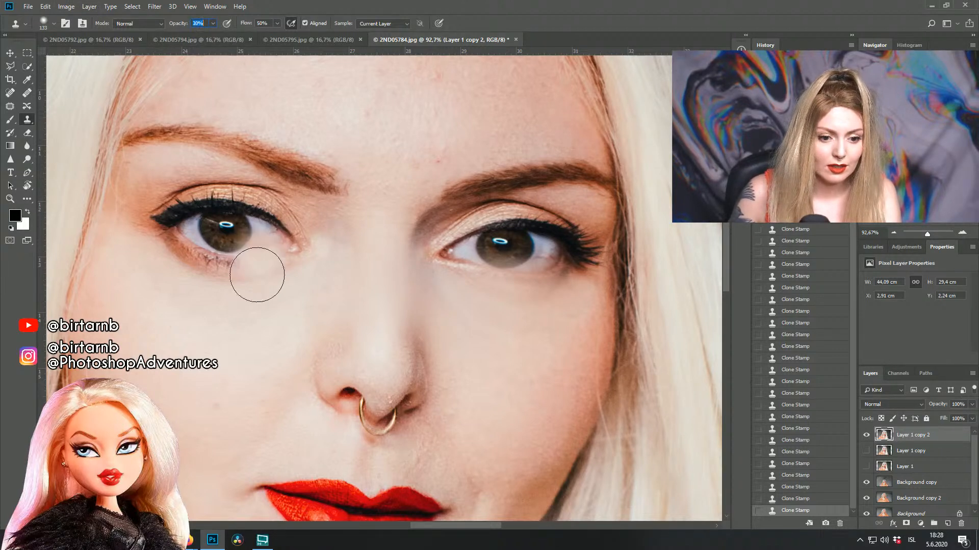
Step: Clone smooth cheek skin over the woman's right eye, setting the Clone Stamp brush hardness to 41%
{"action": "mouse_move", "coordinate": [315, 264]}
{"action": "left_mouse_down"}
{"action": "mouse_move", "coordinate": [224, 288]}
{"action": "mouse_move", "coordinate": [314, 241]}
{"action": "mouse_move", "coordinate": [199, 291]}
{"action": "mouse_move", "coordinate": [312, 251]}
{"action": "mouse_move", "coordinate": [199, 273]}
{"action": "mouse_move", "coordinate": [250, 242]}
{"action": "mouse_move", "coordinate": [276, 252]}
{"action": "mouse_move", "coordinate": [197, 296]}
{"action": "mouse_move", "coordinate": [272, 250]}
{"action": "mouse_move", "coordinate": [167, 264]}
{"action": "mouse_move", "coordinate": [277, 255]}
{"action": "mouse_move", "coordinate": [171, 248]}
{"action": "mouse_move", "coordinate": [176, 257]}
{"action": "mouse_move", "coordinate": [278, 251]}
{"action": "mouse_move", "coordinate": [123, 232]}
{"action": "mouse_move", "coordinate": [234, 260]}
{"action": "mouse_move", "coordinate": [135, 236]}
{"action": "mouse_move", "coordinate": [290, 262]}
{"action": "mouse_move", "coordinate": [263, 252]}
{"action": "mouse_move", "coordinate": [162, 257]}
{"action": "mouse_move", "coordinate": [249, 238]}
{"action": "mouse_move", "coordinate": [105, 268]}
{"action": "mouse_move", "coordinate": [269, 236]}
{"action": "mouse_move", "coordinate": [301, 288]}
{"action": "left_mouse_up"}
{"action": "mouse_move", "coordinate": [271, 239]}
{"action": "left_mouse_down"}
{"action": "mouse_move", "coordinate": [239, 221]}
{"action": "mouse_move", "coordinate": [311, 244]}
{"action": "mouse_move", "coordinate": [215, 202]}
{"action": "mouse_move", "coordinate": [231, 262]}
{"action": "mouse_move", "coordinate": [267, 245]}
{"action": "mouse_move", "coordinate": [248, 220]}
{"action": "left_mouse_up"}
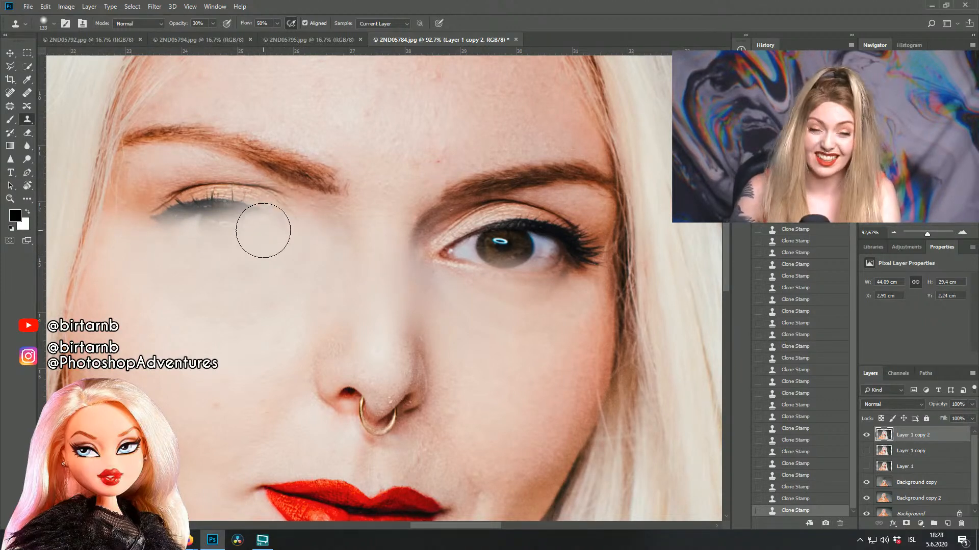
{"action": "left_click", "coordinate": [53, 24]}
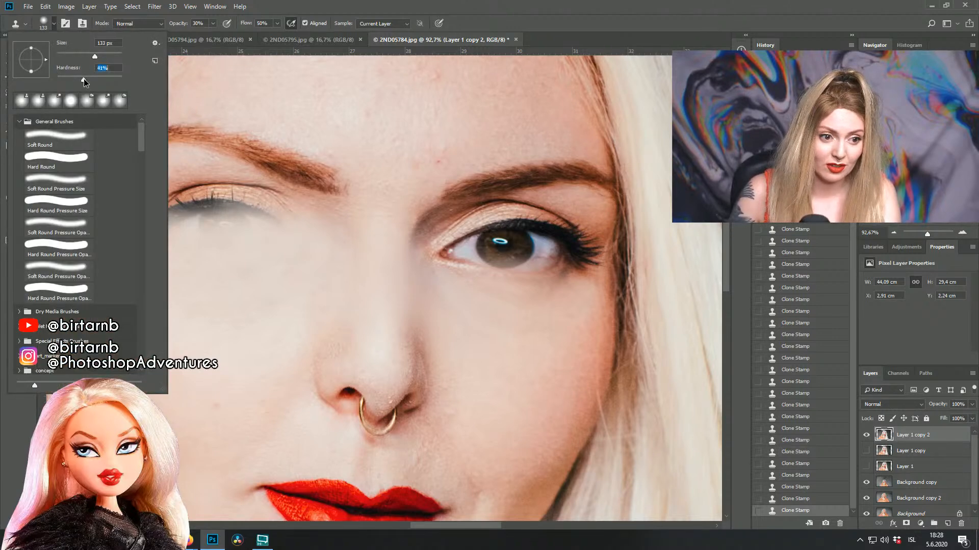
{"action": "left_click", "coordinate": [269, 275]}
{"action": "mouse_move", "coordinate": [249, 224]}
{"action": "left_mouse_down"}
{"action": "mouse_move", "coordinate": [278, 236]}
{"action": "mouse_move", "coordinate": [201, 193]}
{"action": "mouse_move", "coordinate": [312, 239]}
{"action": "mouse_move", "coordinate": [291, 255]}
{"action": "left_mouse_up"}
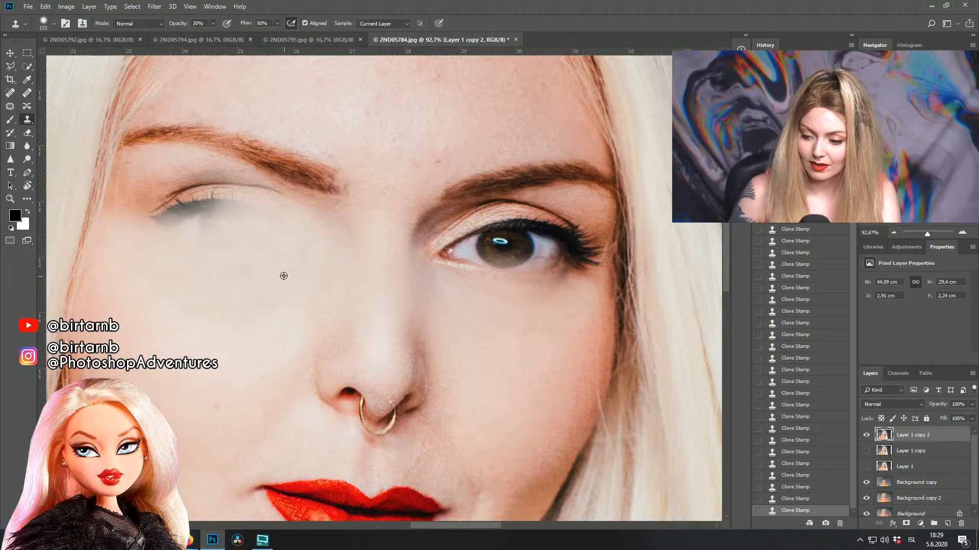
{"action": "left_click_drag", "start_coordinate": [224, 209], "coordinate": [272, 233]}
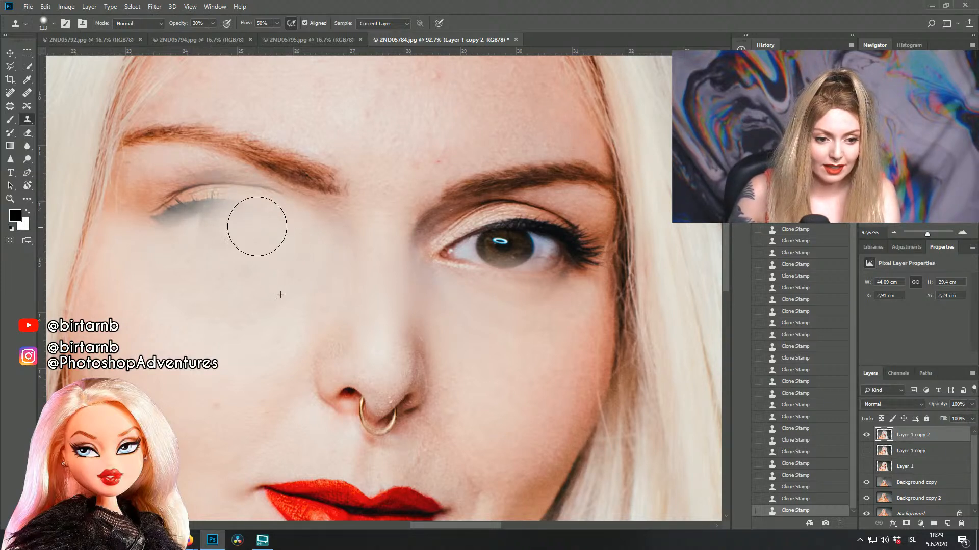
{"action": "mouse_move", "coordinate": [168, 237]}
{"action": "left_mouse_down"}
{"action": "mouse_move", "coordinate": [191, 234]}
{"action": "mouse_move", "coordinate": [166, 195]}
{"action": "mouse_move", "coordinate": [204, 214]}
{"action": "left_mouse_up"}
Step: Cover the remaining upper lid and outer corner of the woman's right eye with cloned skin, up to the eyebrow
{"action": "left_click", "coordinate": [194, 284], "text": "alt"}
{"action": "mouse_move", "coordinate": [169, 187]}
{"action": "left_mouse_down"}
{"action": "mouse_move", "coordinate": [242, 225]}
{"action": "mouse_move", "coordinate": [263, 211]}
{"action": "left_mouse_up"}
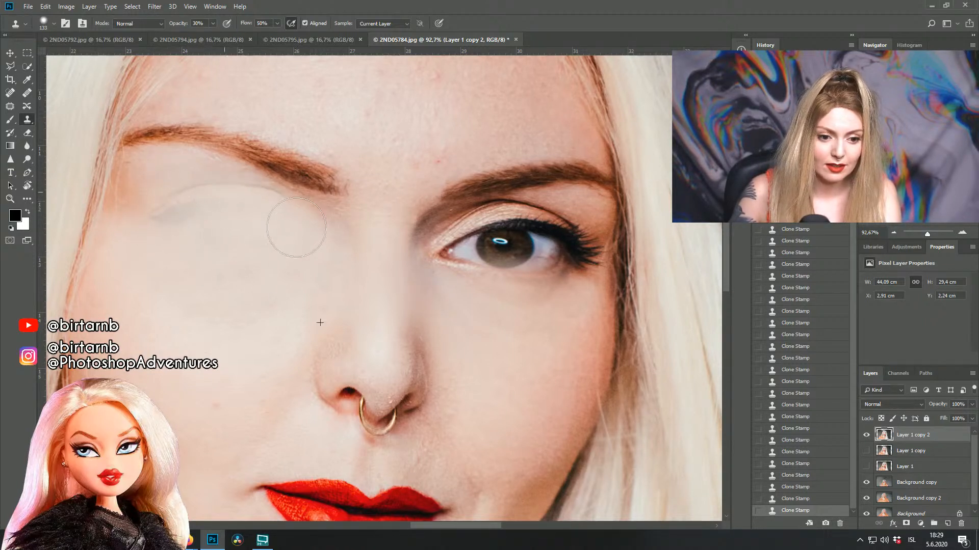
{"action": "mouse_move", "coordinate": [231, 201]}
{"action": "left_mouse_down"}
{"action": "mouse_move", "coordinate": [247, 224]}
{"action": "mouse_move", "coordinate": [275, 229]}
{"action": "mouse_move", "coordinate": [207, 209]}
{"action": "mouse_move", "coordinate": [255, 227]}
{"action": "mouse_move", "coordinate": [196, 246]}
{"action": "left_mouse_up"}
{"action": "left_click", "coordinate": [236, 245], "text": "alt"}
{"action": "mouse_move", "coordinate": [250, 209]}
{"action": "left_mouse_down"}
{"action": "mouse_move", "coordinate": [193, 218]}
{"action": "mouse_move", "coordinate": [244, 235]}
{"action": "mouse_move", "coordinate": [192, 212]}
{"action": "mouse_move", "coordinate": [193, 202]}
{"action": "mouse_move", "coordinate": [151, 203]}
{"action": "mouse_move", "coordinate": [212, 216]}
{"action": "mouse_move", "coordinate": [146, 226]}
{"action": "mouse_move", "coordinate": [215, 197]}
{"action": "mouse_move", "coordinate": [254, 222]}
{"action": "mouse_move", "coordinate": [200, 184]}
{"action": "mouse_move", "coordinate": [275, 225]}
{"action": "left_mouse_up"}
{"action": "mouse_move", "coordinate": [156, 186]}
{"action": "left_mouse_down"}
{"action": "mouse_move", "coordinate": [167, 226]}
{"action": "mouse_move", "coordinate": [126, 215]}
{"action": "mouse_move", "coordinate": [129, 190]}
{"action": "mouse_move", "coordinate": [158, 240]}
{"action": "left_mouse_up"}
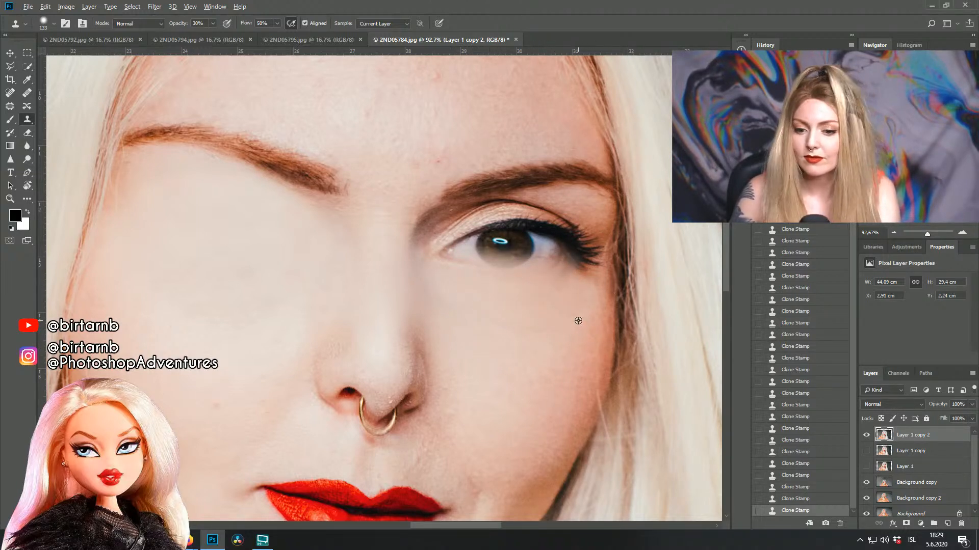
Step: Clone cheek skin over the lower lid, outer corner and lashes of the woman's left eye
{"action": "left_click", "coordinate": [585, 257]}
{"action": "mouse_move", "coordinate": [591, 268]}
{"action": "left_mouse_down"}
{"action": "mouse_move", "coordinate": [479, 272]}
{"action": "mouse_move", "coordinate": [552, 266]}
{"action": "mouse_move", "coordinate": [462, 266]}
{"action": "mouse_move", "coordinate": [541, 267]}
{"action": "mouse_move", "coordinate": [463, 274]}
{"action": "mouse_move", "coordinate": [548, 264]}
{"action": "mouse_move", "coordinate": [469, 270]}
{"action": "mouse_move", "coordinate": [549, 272]}
{"action": "mouse_move", "coordinate": [483, 278]}
{"action": "mouse_move", "coordinate": [536, 327]}
{"action": "mouse_move", "coordinate": [515, 325]}
{"action": "left_mouse_up"}
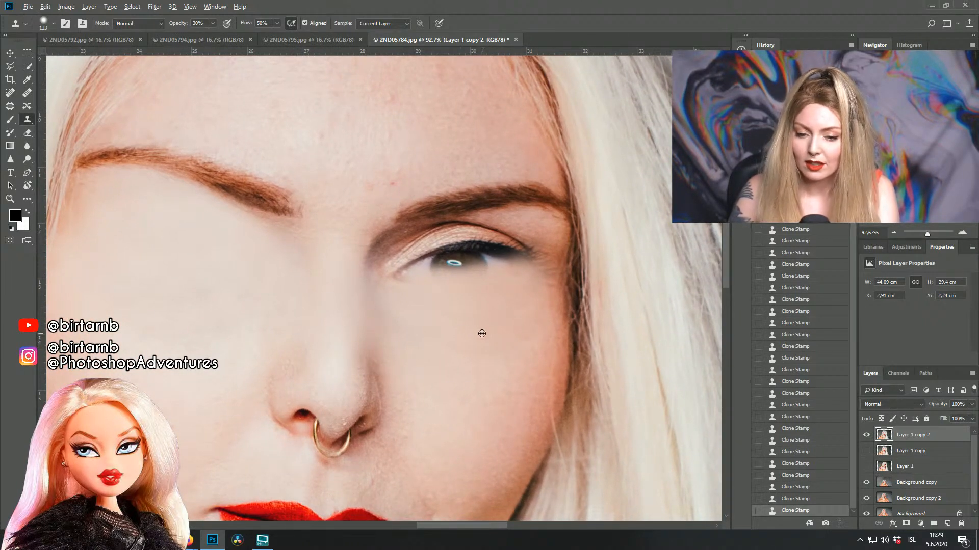
{"action": "mouse_move", "coordinate": [549, 283]}
{"action": "left_mouse_down"}
{"action": "mouse_move", "coordinate": [535, 255]}
{"action": "mouse_move", "coordinate": [530, 347]}
{"action": "left_mouse_up"}
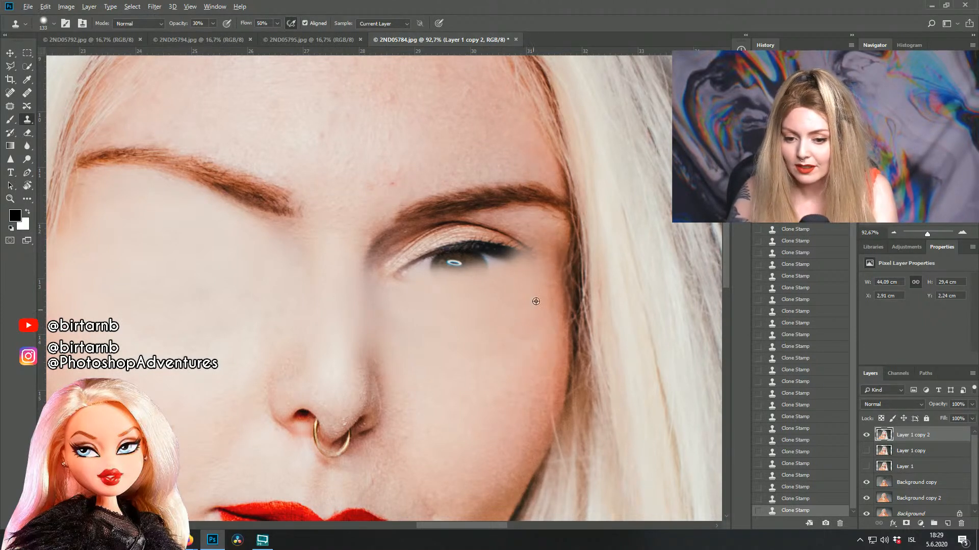
{"action": "left_click", "coordinate": [530, 336], "text": "alt"}
{"action": "mouse_move", "coordinate": [515, 290]}
{"action": "left_mouse_down"}
{"action": "mouse_move", "coordinate": [534, 283]}
{"action": "mouse_move", "coordinate": [539, 249]}
{"action": "mouse_move", "coordinate": [524, 285]}
{"action": "mouse_move", "coordinate": [532, 379]}
{"action": "mouse_move", "coordinate": [533, 244]}
{"action": "mouse_move", "coordinate": [526, 273]}
{"action": "mouse_move", "coordinate": [530, 260]}
{"action": "mouse_move", "coordinate": [515, 281]}
{"action": "mouse_move", "coordinate": [514, 262]}
{"action": "mouse_move", "coordinate": [499, 260]}
{"action": "mouse_move", "coordinate": [475, 293]}
{"action": "left_mouse_up"}
{"action": "left_click", "coordinate": [522, 328], "text": "alt"}
{"action": "left_click", "coordinate": [475, 324], "text": "alt"}
{"action": "mouse_move", "coordinate": [516, 247]}
{"action": "left_mouse_down"}
{"action": "mouse_move", "coordinate": [487, 253]}
{"action": "mouse_move", "coordinate": [474, 306]}
{"action": "mouse_move", "coordinate": [499, 318]}
{"action": "left_mouse_up"}
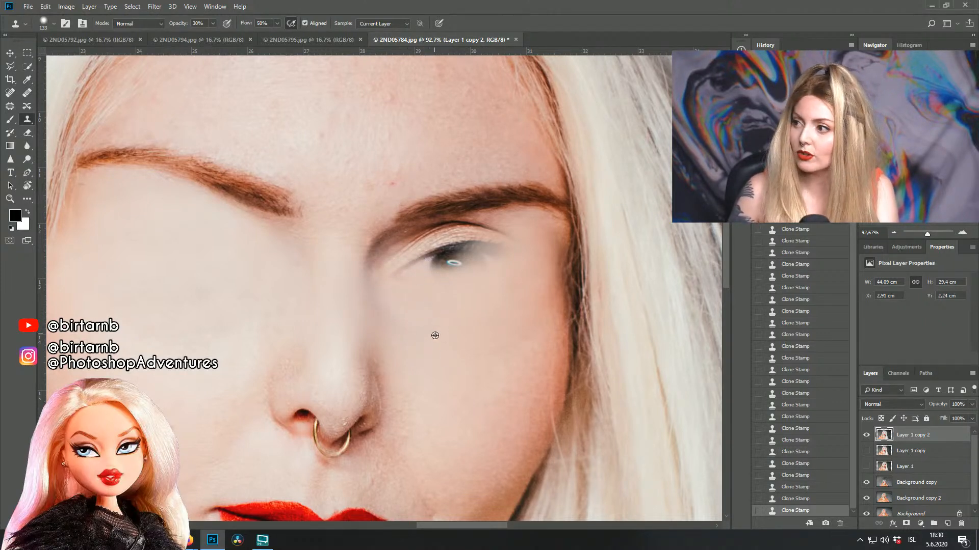
Step: Cover the remaining iris, inner corner and upper lid of the woman's left eye with cloned skin
{"action": "left_click", "coordinate": [423, 346], "text": "alt"}
{"action": "mouse_move", "coordinate": [419, 310]}
{"action": "left_mouse_down"}
{"action": "mouse_move", "coordinate": [412, 275]}
{"action": "mouse_move", "coordinate": [439, 256]}
{"action": "mouse_move", "coordinate": [449, 266]}
{"action": "left_mouse_up"}
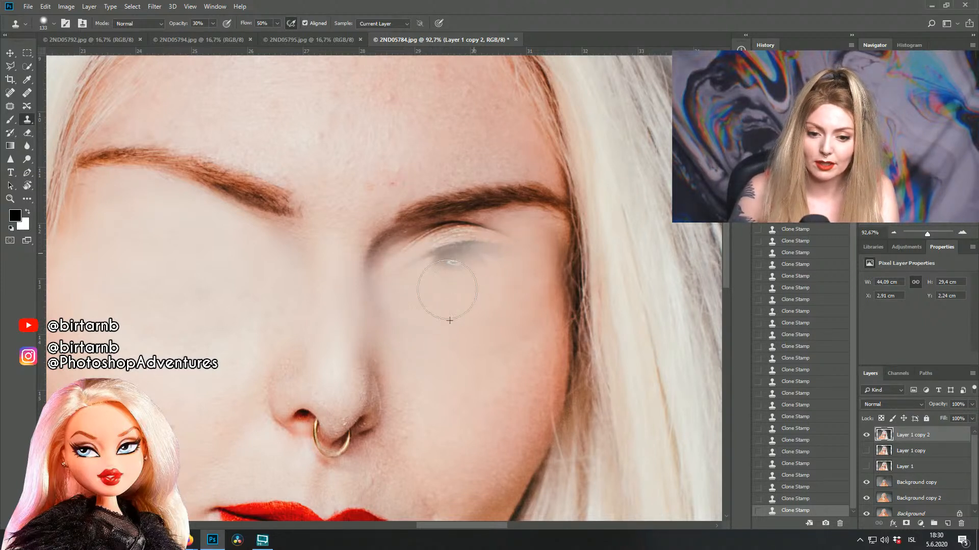
{"action": "mouse_move", "coordinate": [510, 252]}
{"action": "left_mouse_down"}
{"action": "mouse_move", "coordinate": [430, 287]}
{"action": "mouse_move", "coordinate": [441, 269]}
{"action": "mouse_move", "coordinate": [496, 254]}
{"action": "mouse_move", "coordinate": [431, 276]}
{"action": "mouse_move", "coordinate": [434, 254]}
{"action": "mouse_move", "coordinate": [493, 248]}
{"action": "mouse_move", "coordinate": [448, 298]}
{"action": "mouse_move", "coordinate": [477, 248]}
{"action": "mouse_move", "coordinate": [441, 270]}
{"action": "mouse_move", "coordinate": [506, 279]}
{"action": "mouse_move", "coordinate": [483, 250]}
{"action": "mouse_move", "coordinate": [454, 265]}
{"action": "mouse_move", "coordinate": [498, 245]}
{"action": "mouse_move", "coordinate": [456, 247]}
{"action": "mouse_move", "coordinate": [448, 250]}
{"action": "mouse_move", "coordinate": [490, 254]}
{"action": "mouse_move", "coordinate": [424, 265]}
{"action": "left_mouse_up"}
{"action": "left_click", "coordinate": [457, 292], "text": "alt"}
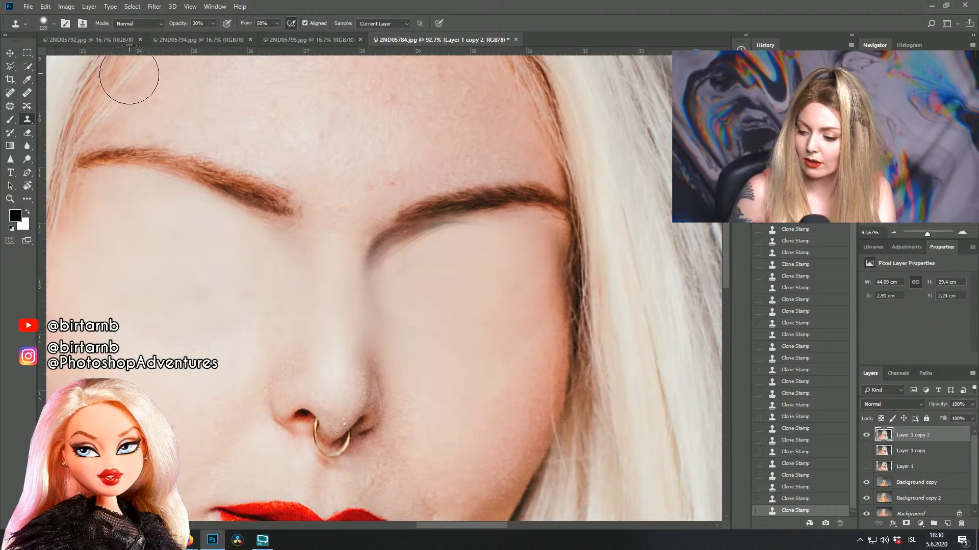
Step: Set the Clone Stamp brush hardness to 68% and even out the skin beneath the woman's left eyebrow
{"action": "left_click", "coordinate": [53, 23]}
{"action": "left_click_drag", "start_coordinate": [98, 81], "coordinate": [101, 80]}
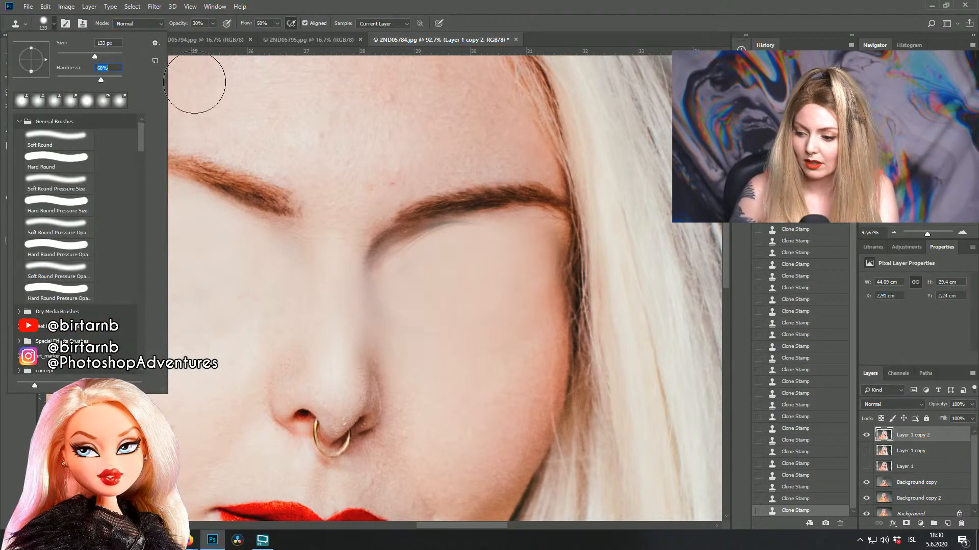
{"action": "left_click", "coordinate": [440, 313]}
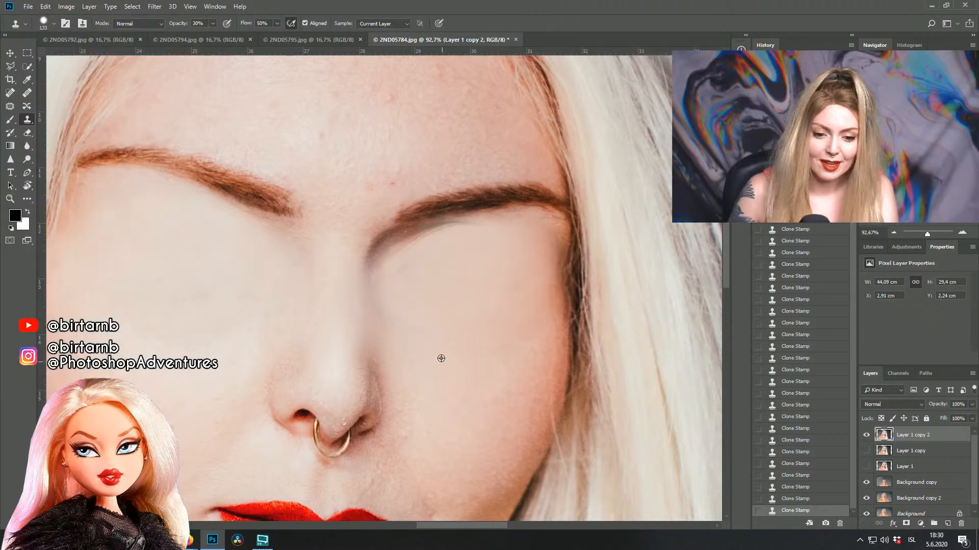
{"action": "mouse_move", "coordinate": [417, 258]}
{"action": "left_mouse_down"}
{"action": "mouse_move", "coordinate": [411, 280]}
{"action": "mouse_move", "coordinate": [469, 247]}
{"action": "mouse_move", "coordinate": [443, 256]}
{"action": "mouse_move", "coordinate": [459, 267]}
{"action": "left_mouse_up"}
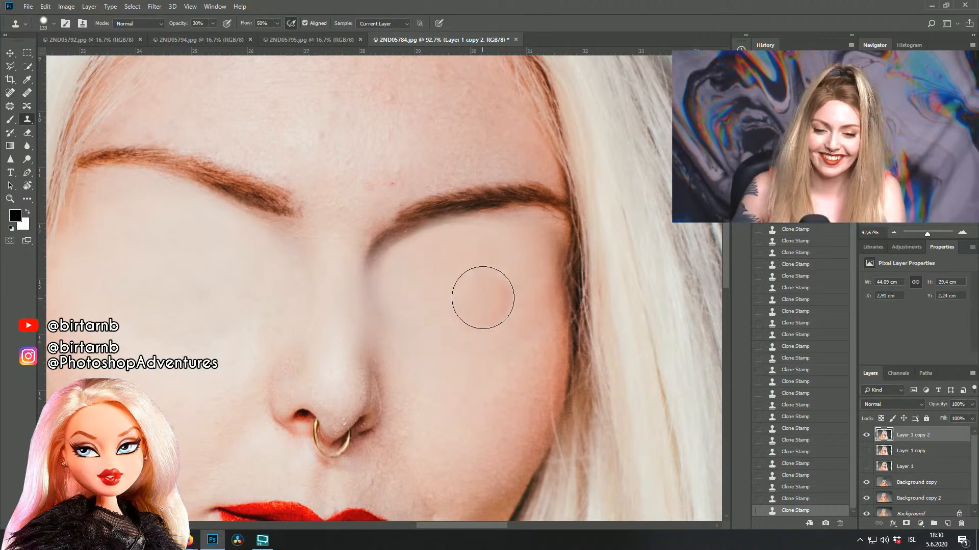
{"action": "left_click", "coordinate": [515, 304], "text": "alt"}
{"action": "mouse_move", "coordinate": [452, 323]}
{"action": "left_mouse_down"}
{"action": "mouse_move", "coordinate": [402, 309]}
{"action": "mouse_move", "coordinate": [429, 336]}
{"action": "left_mouse_up"}
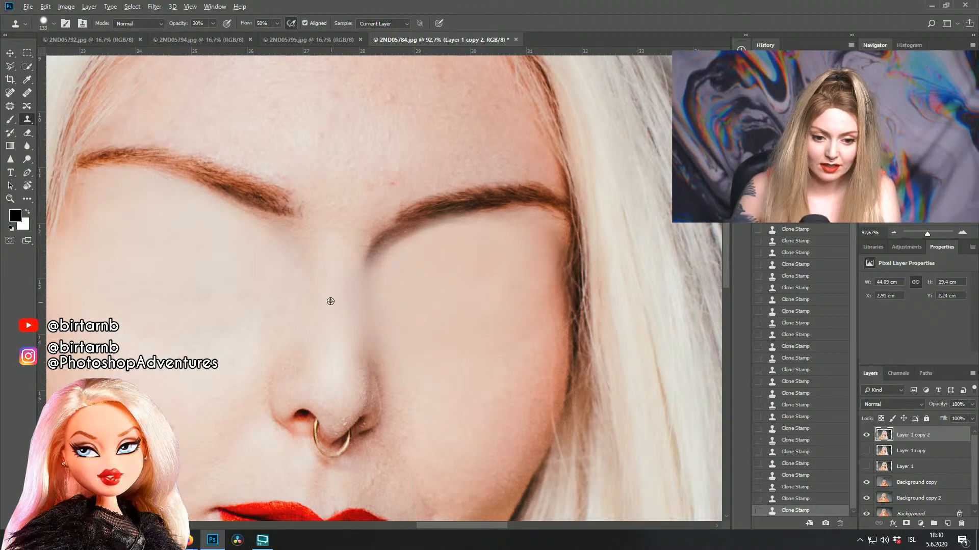
Step: Clone smooth skin over the woman's left cheek and along both sides of the nose
{"action": "mouse_move", "coordinate": [340, 297]}
{"action": "left_mouse_down"}
{"action": "mouse_move", "coordinate": [357, 264]}
{"action": "mouse_move", "coordinate": [373, 299]}
{"action": "mouse_move", "coordinate": [360, 270]}
{"action": "mouse_move", "coordinate": [429, 312]}
{"action": "mouse_move", "coordinate": [483, 256]}
{"action": "mouse_move", "coordinate": [501, 303]}
{"action": "mouse_move", "coordinate": [479, 276]}
{"action": "mouse_move", "coordinate": [526, 253]}
{"action": "mouse_move", "coordinate": [522, 355]}
{"action": "mouse_move", "coordinate": [524, 295]}
{"action": "mouse_move", "coordinate": [466, 366]}
{"action": "mouse_move", "coordinate": [498, 354]}
{"action": "left_mouse_up"}
{"action": "left_click_drag", "start_coordinate": [419, 373], "coordinate": [444, 404]}
{"action": "left_click", "coordinate": [235, 294], "text": "alt"}
{"action": "mouse_move", "coordinate": [258, 302]}
{"action": "left_mouse_down"}
{"action": "mouse_move", "coordinate": [263, 349]}
{"action": "mouse_move", "coordinate": [273, 324]}
{"action": "left_mouse_up"}
Step: Clone smooth skin over the blemishes and shine on the forehead, undoing the two most recent strokes along the way
{"action": "scroll", "coordinate": [341, 251], "scroll_direction": "up", "scroll_amount": 3}
{"action": "left_click", "coordinate": [274, 209], "text": "alt"}
{"action": "mouse_move", "coordinate": [310, 214]}
{"action": "left_mouse_down"}
{"action": "mouse_move", "coordinate": [349, 240]}
{"action": "mouse_move", "coordinate": [349, 207]}
{"action": "mouse_move", "coordinate": [364, 230]}
{"action": "mouse_move", "coordinate": [451, 158]}
{"action": "mouse_move", "coordinate": [439, 159]}
{"action": "mouse_move", "coordinate": [396, 260]}
{"action": "mouse_move", "coordinate": [421, 266]}
{"action": "mouse_move", "coordinate": [486, 235]}
{"action": "mouse_move", "coordinate": [386, 260]}
{"action": "mouse_move", "coordinate": [379, 275]}
{"action": "mouse_move", "coordinate": [400, 249]}
{"action": "mouse_move", "coordinate": [373, 287]}
{"action": "mouse_move", "coordinate": [425, 244]}
{"action": "mouse_move", "coordinate": [530, 239]}
{"action": "left_mouse_up"}
{"action": "key", "text": "ctrl+z"}
{"action": "key", "text": "ctrl+z"}
{"action": "left_click", "coordinate": [356, 205], "text": "alt"}
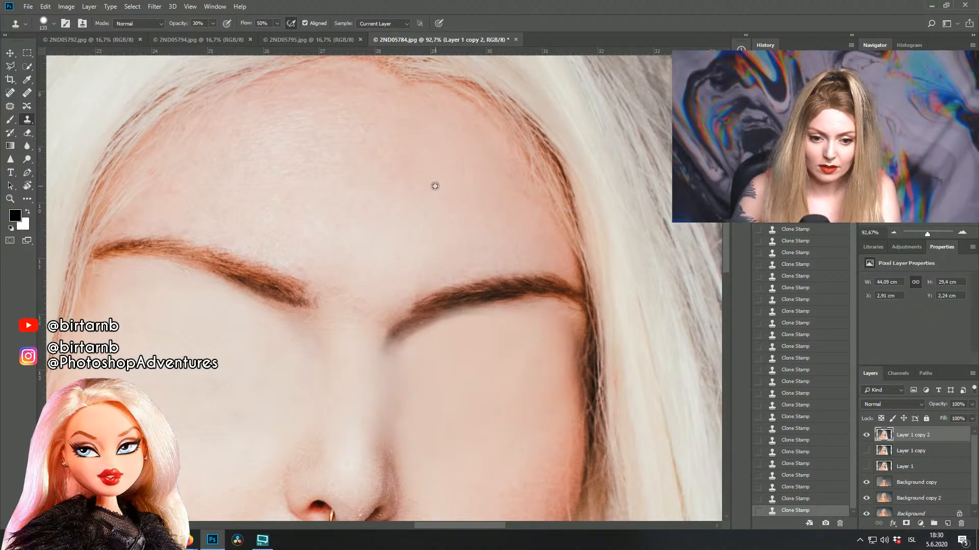
{"action": "mouse_move", "coordinate": [336, 173]}
{"action": "left_mouse_down"}
{"action": "mouse_move", "coordinate": [320, 170]}
{"action": "mouse_move", "coordinate": [341, 109]}
{"action": "mouse_move", "coordinate": [305, 201]}
{"action": "mouse_move", "coordinate": [252, 153]}
{"action": "mouse_move", "coordinate": [295, 114]}
{"action": "mouse_move", "coordinate": [197, 164]}
{"action": "mouse_move", "coordinate": [351, 154]}
{"action": "left_mouse_up"}
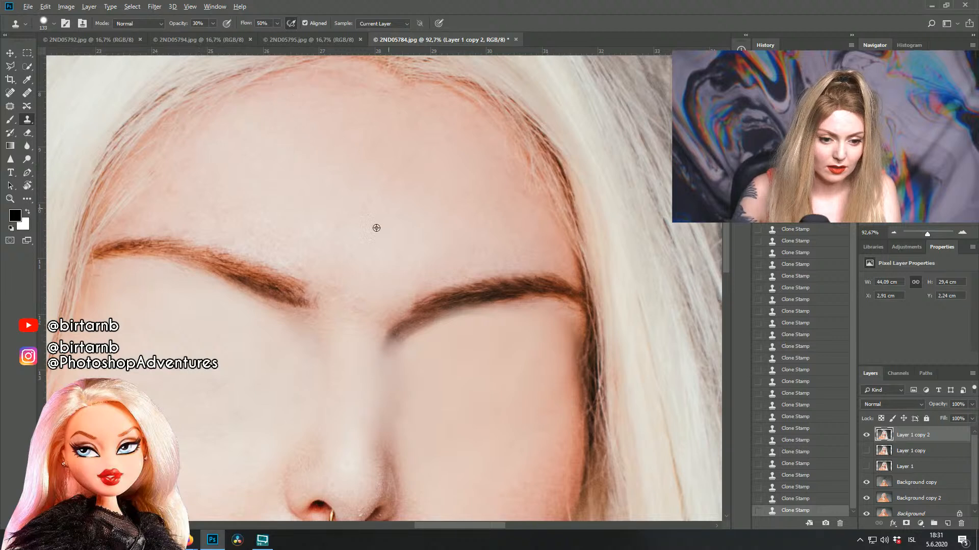
Step: Even out the skin above and between the eyebrows and along the nose by cloning
{"action": "mouse_move", "coordinate": [296, 248]}
{"action": "left_mouse_down"}
{"action": "mouse_move", "coordinate": [371, 251]}
{"action": "mouse_move", "coordinate": [275, 221]}
{"action": "left_mouse_up"}
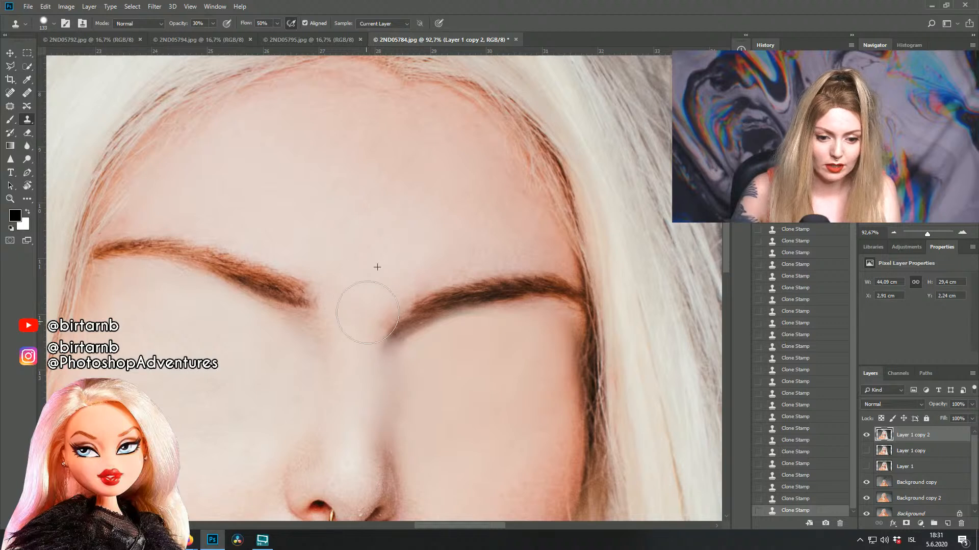
{"action": "left_click", "coordinate": [361, 232], "text": "alt"}
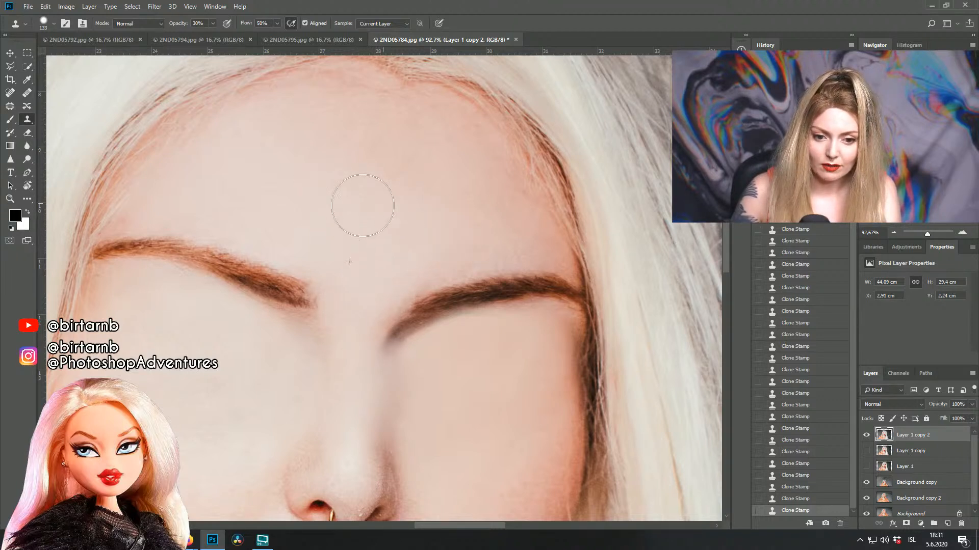
{"action": "mouse_move", "coordinate": [410, 172]}
{"action": "left_mouse_down"}
{"action": "mouse_move", "coordinate": [371, 218]}
{"action": "mouse_move", "coordinate": [438, 252]}
{"action": "mouse_move", "coordinate": [482, 242]}
{"action": "mouse_move", "coordinate": [433, 254]}
{"action": "left_mouse_up"}
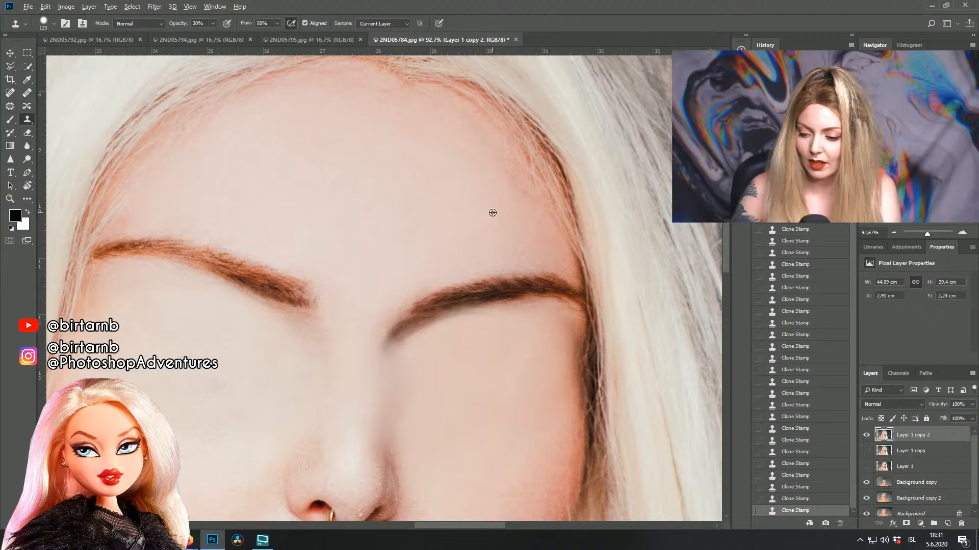
{"action": "scroll", "coordinate": [490, 211], "scroll_direction": "down", "scroll_amount": 5}
{"action": "mouse_move", "coordinate": [472, 374]}
{"action": "left_mouse_down"}
{"action": "mouse_move", "coordinate": [448, 234]}
{"action": "mouse_move", "coordinate": [505, 261]}
{"action": "left_mouse_up"}
Step: Heal the small shiny specks around the nose tip and ring with the Healing Brush set to 11 px
{"action": "scroll", "coordinate": [480, 270], "scroll_direction": "up", "scroll_amount": 5}
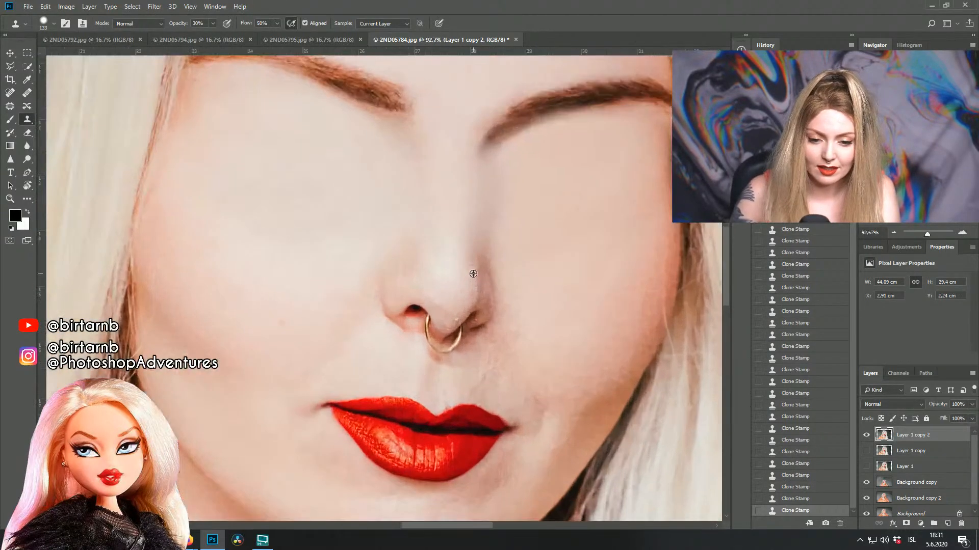
{"action": "left_click", "coordinate": [28, 94]}
{"action": "left_click", "coordinate": [52, 22]}
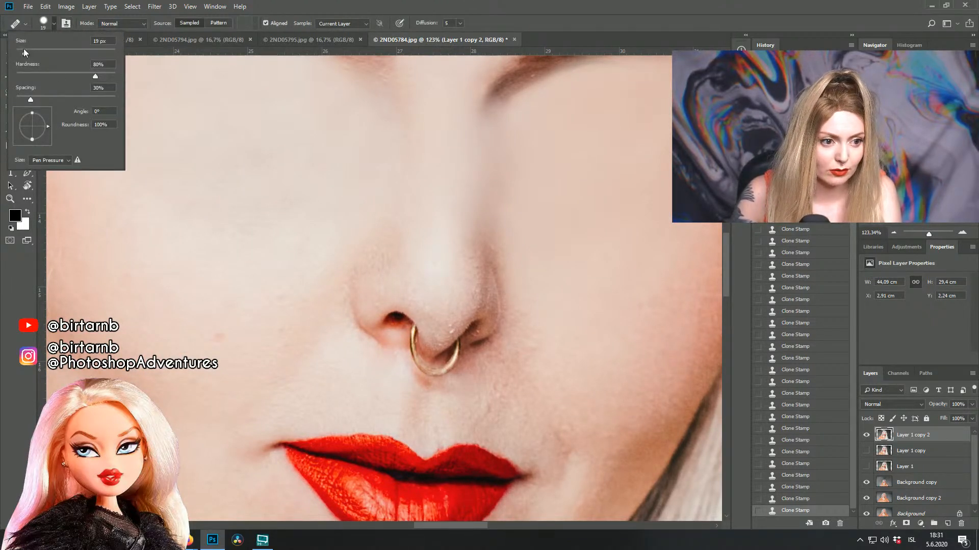
{"action": "key", "text": "Return"}
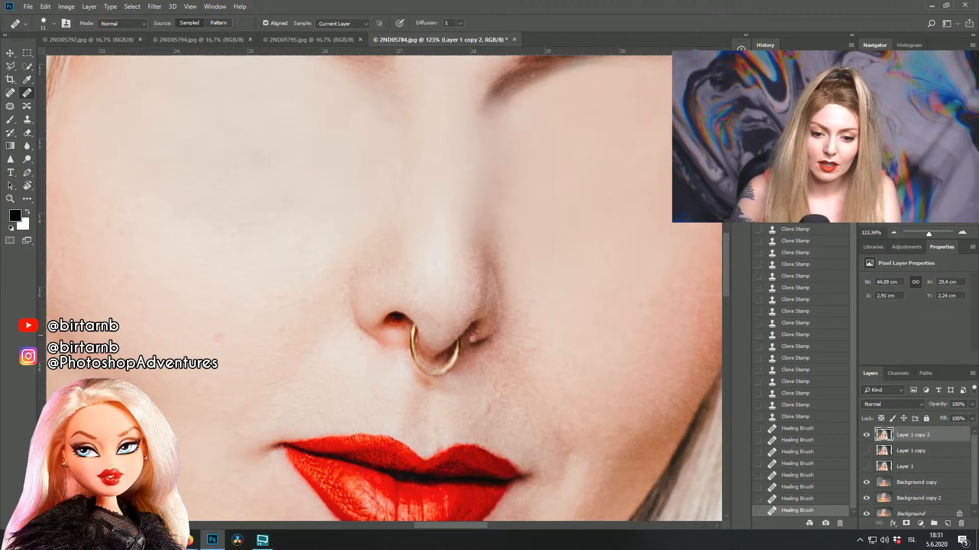
Step: Duplicate the retouched layer Layer 1 copy 2
{"action": "scroll", "coordinate": [488, 336], "scroll_direction": "down", "scroll_amount": 5}
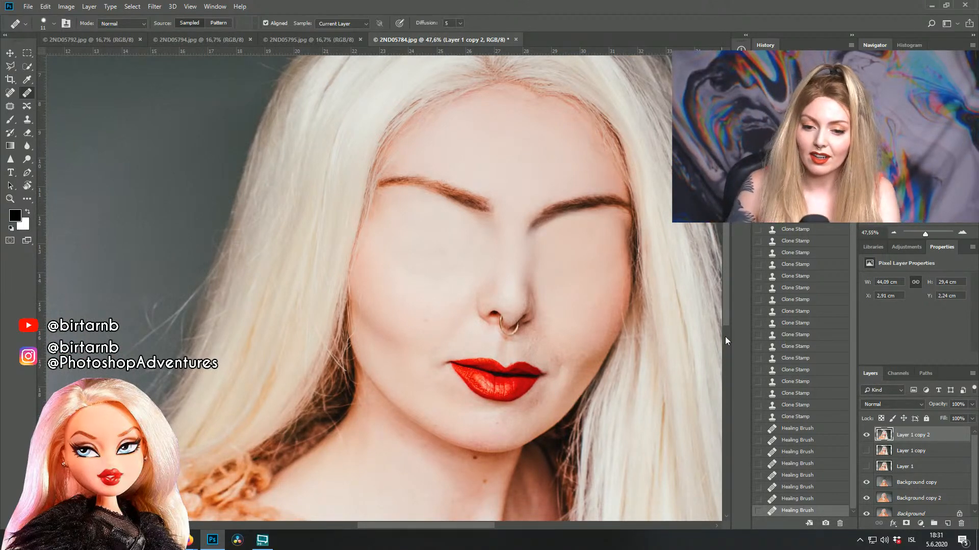
{"action": "scroll", "coordinate": [555, 259], "scroll_direction": "up", "scroll_amount": 2}
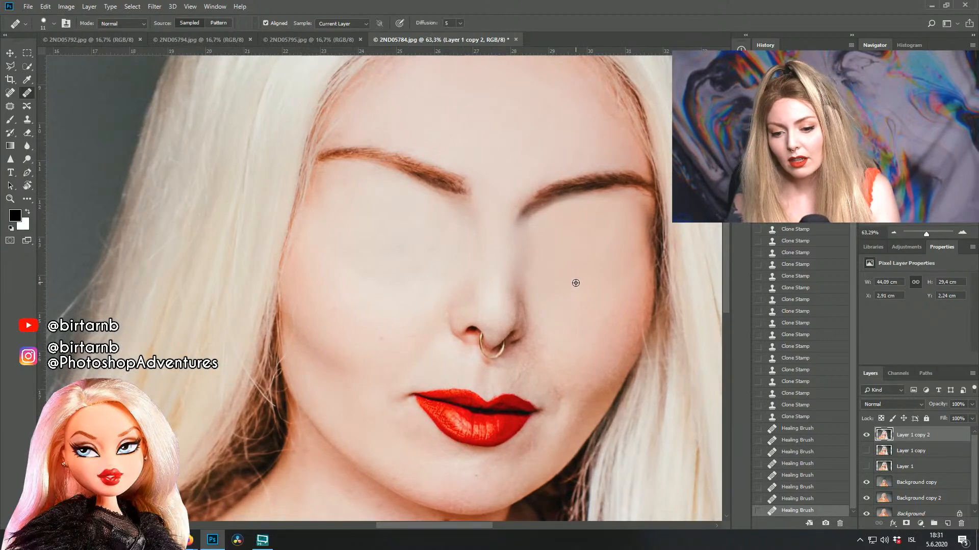
{"action": "scroll", "coordinate": [545, 341], "scroll_direction": "up", "scroll_amount": 2}
{"action": "left_click_drag", "start_coordinate": [559, 311], "coordinate": [542, 243]}
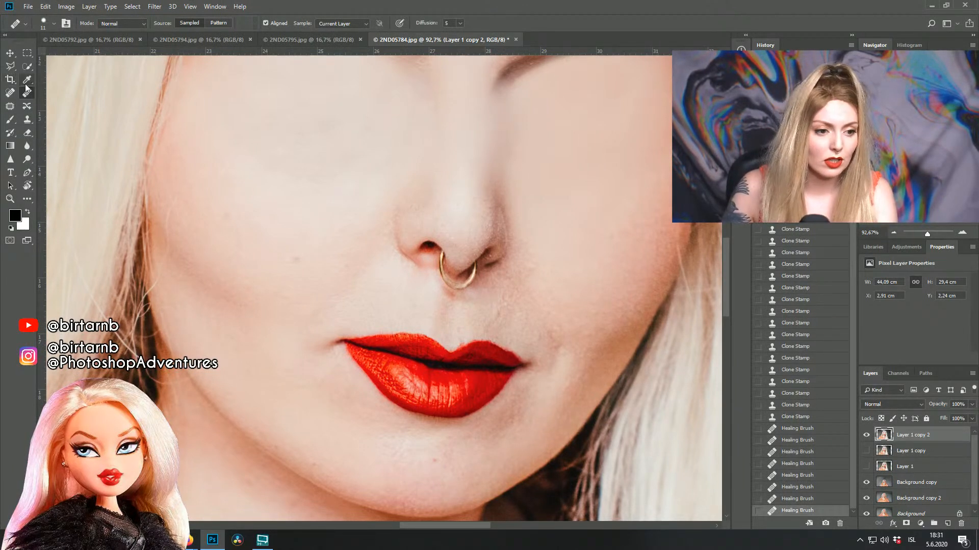
{"action": "scroll", "coordinate": [443, 255], "scroll_direction": "up", "scroll_amount": 1}
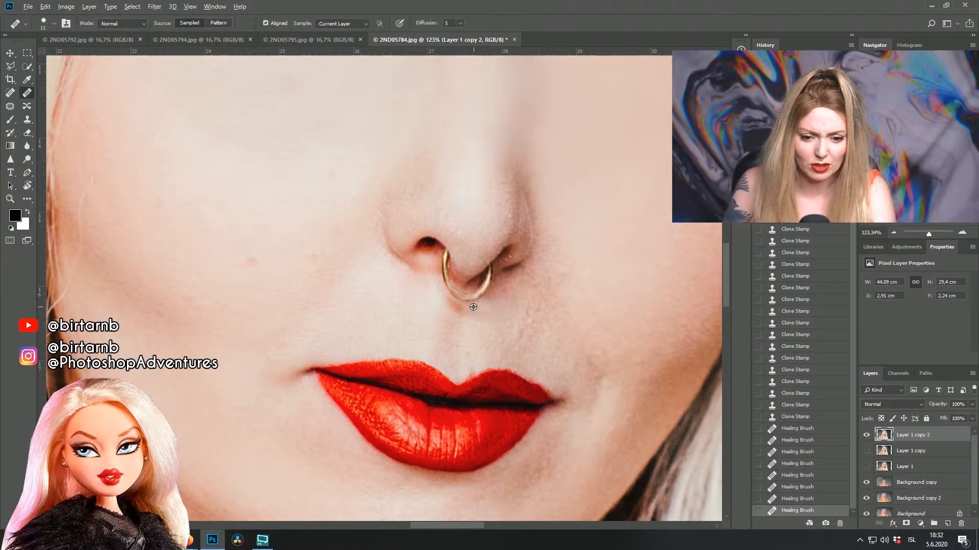
{"action": "scroll", "coordinate": [474, 307], "scroll_direction": "up", "scroll_amount": 1}
{"action": "key", "text": "ctrl+j"}
{"action": "scroll", "coordinate": [470, 313], "scroll_direction": "up", "scroll_amount": 1}
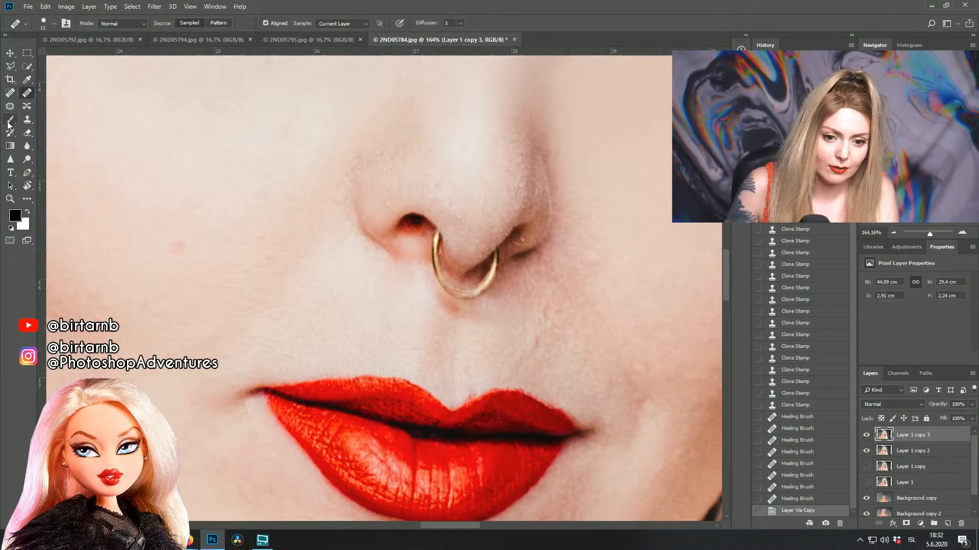
Step: Open Liquify on the duplicated layer and reshape the woman's left eyebrow with the Forward Warp tool
{"action": "left_click", "coordinate": [154, 6]}
{"action": "left_click", "coordinate": [193, 87]}
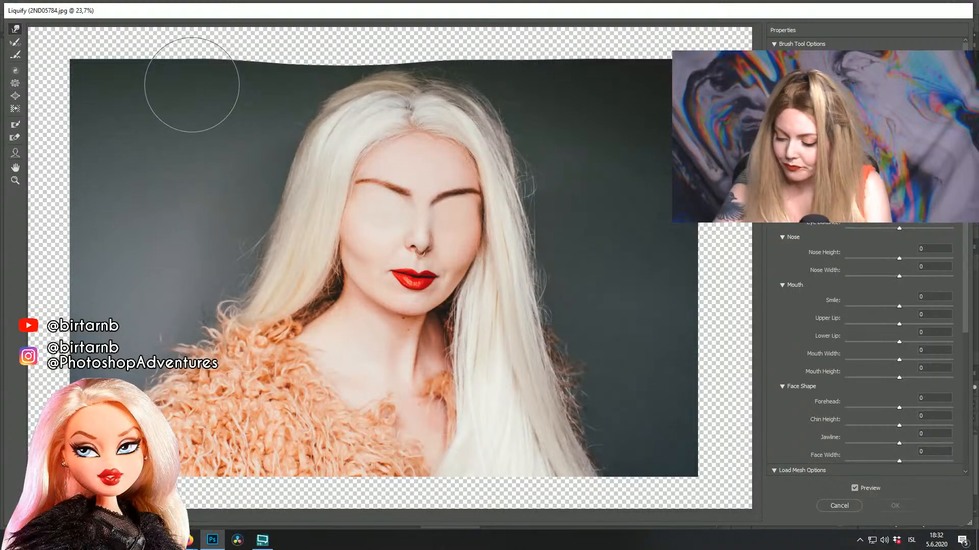
{"action": "key", "text": "ctrl+space"}
{"action": "left_click_drag", "start_coordinate": [305, 175], "coordinate": [503, 269]}
{"action": "key", "text": "space"}
{"action": "left_click_drag", "start_coordinate": [449, 334], "coordinate": [448, 248]}
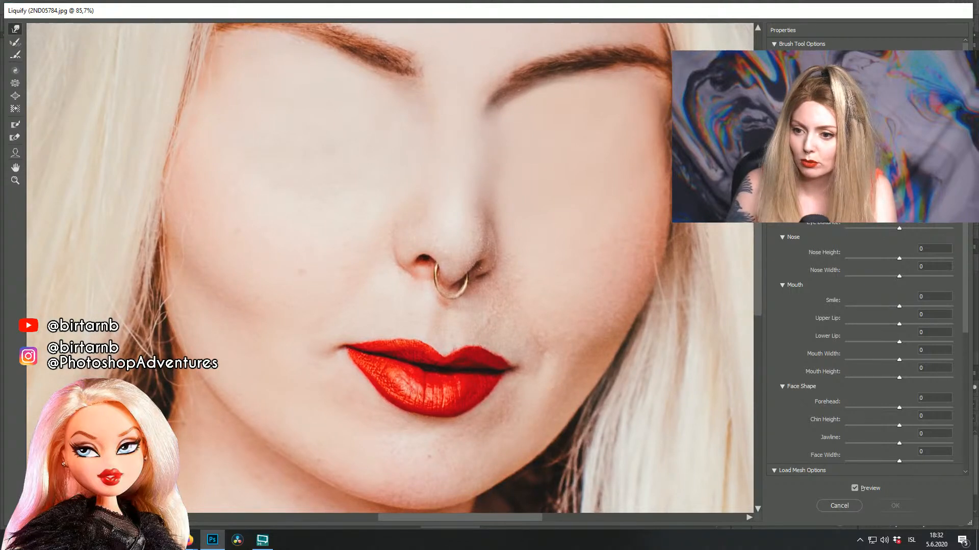
{"action": "key", "text": "space"}
{"action": "left_click_drag", "start_coordinate": [614, 127], "coordinate": [585, 192]}
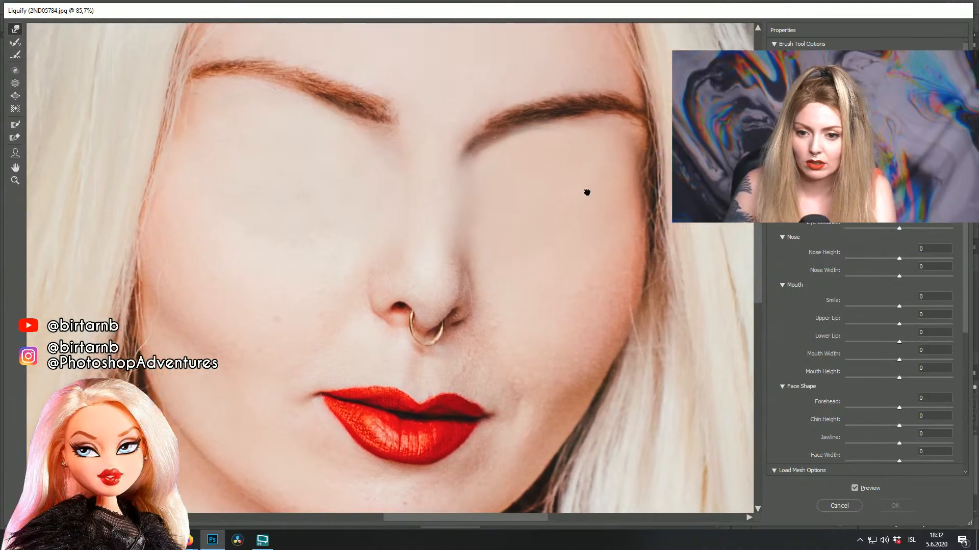
{"action": "mouse_move", "coordinate": [586, 126]}
{"action": "left_mouse_down"}
{"action": "mouse_move", "coordinate": [570, 144]}
{"action": "mouse_move", "coordinate": [569, 131]}
{"action": "mouse_move", "coordinate": [473, 106]}
{"action": "left_mouse_up"}
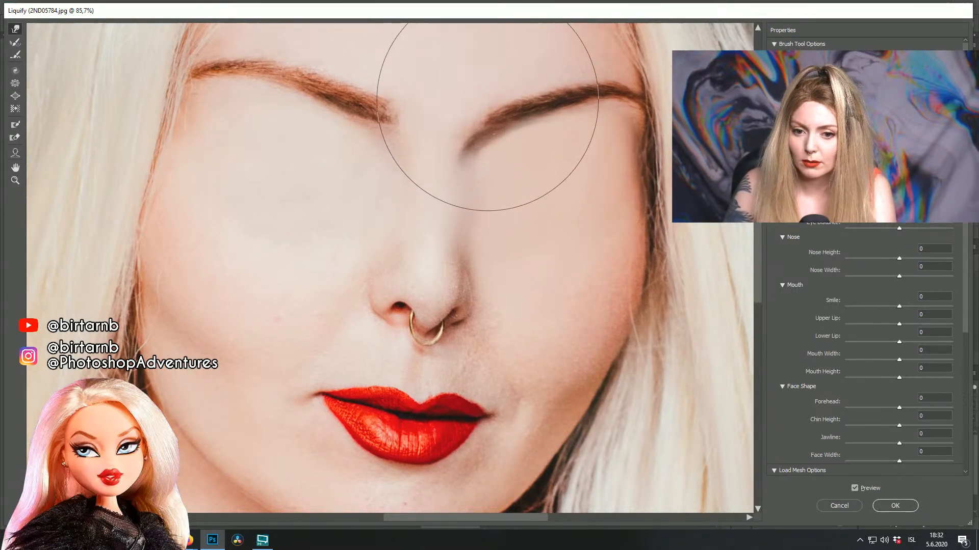
Step: Push the arch of the woman's right eyebrow upward with the Forward Warp tool
{"action": "mouse_move", "coordinate": [371, 89]}
{"action": "left_mouse_down"}
{"action": "mouse_move", "coordinate": [330, 90]}
{"action": "mouse_move", "coordinate": [395, 166]}
{"action": "left_mouse_up"}
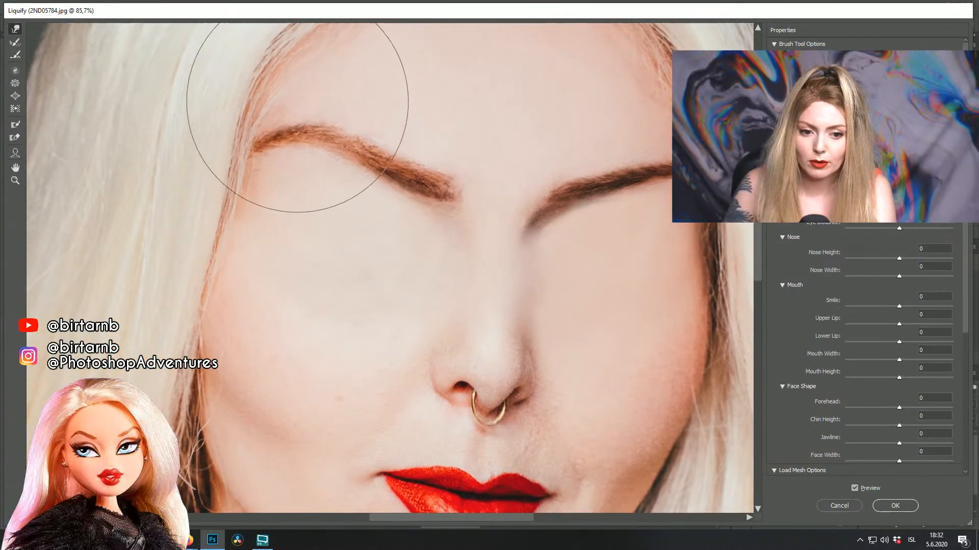
{"action": "left_click_drag", "start_coordinate": [299, 122], "coordinate": [301, 113]}
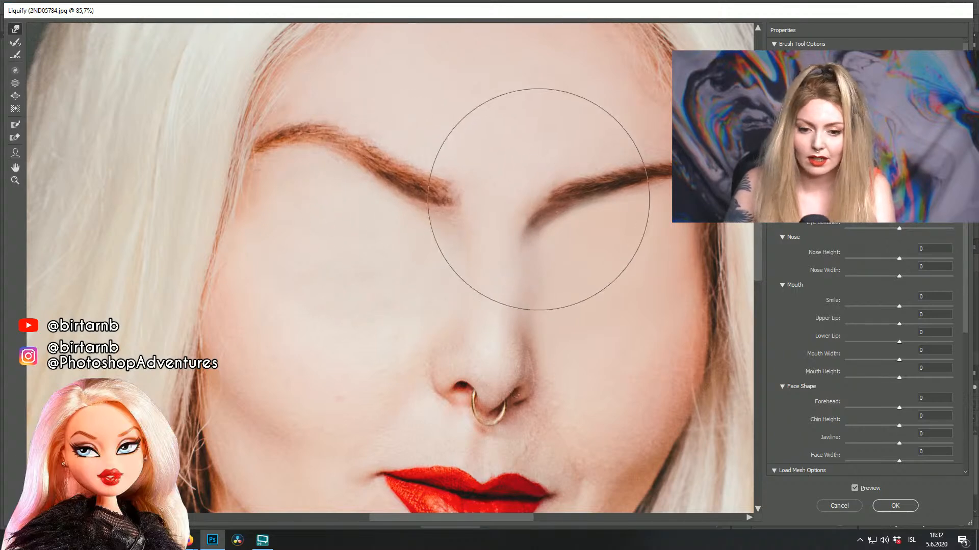
{"action": "scroll", "coordinate": [592, 214], "scroll_direction": "down", "scroll_amount": 1}
{"action": "scroll", "coordinate": [637, 254], "scroll_direction": "down", "scroll_amount": 2}
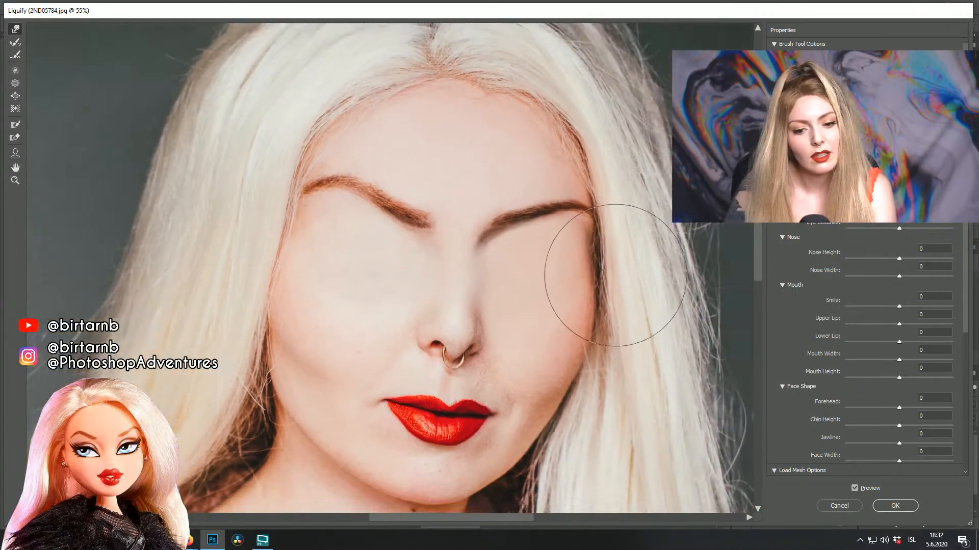
Step: Reshape the nose with the Forward Warp tool, pushing its tip upward and its sides inward
{"action": "scroll", "coordinate": [553, 168], "scroll_direction": "down", "scroll_amount": 2}
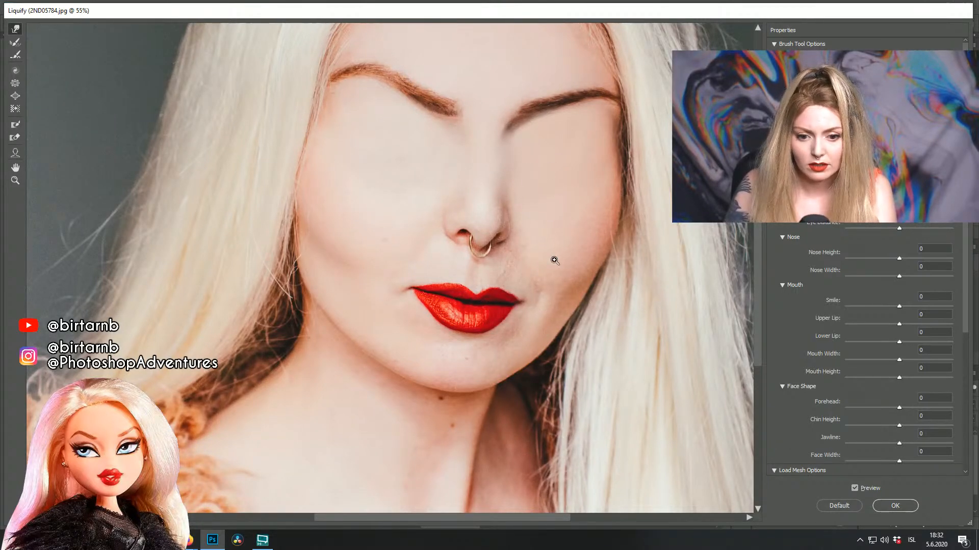
{"action": "left_click_drag", "start_coordinate": [370, 150], "coordinate": [579, 284]}
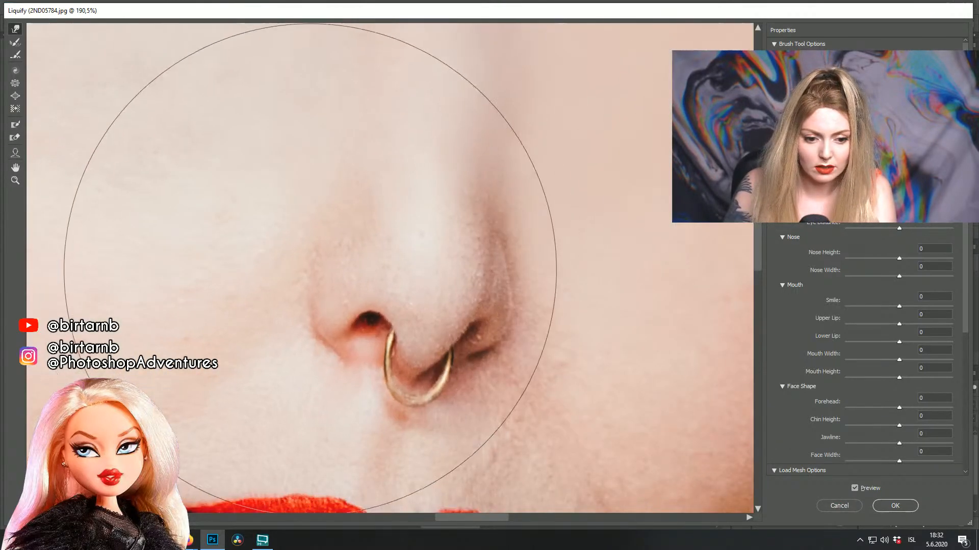
{"action": "left_click_drag", "start_coordinate": [449, 310], "coordinate": [467, 171]}
{"action": "left_click_drag", "start_coordinate": [395, 265], "coordinate": [389, 240]}
{"action": "mouse_move", "coordinate": [428, 268]}
{"action": "left_mouse_down"}
{"action": "mouse_move", "coordinate": [445, 250]}
{"action": "mouse_move", "coordinate": [507, 235]}
{"action": "mouse_move", "coordinate": [515, 212]}
{"action": "left_mouse_up"}
{"action": "left_click_drag", "start_coordinate": [564, 185], "coordinate": [561, 190]}
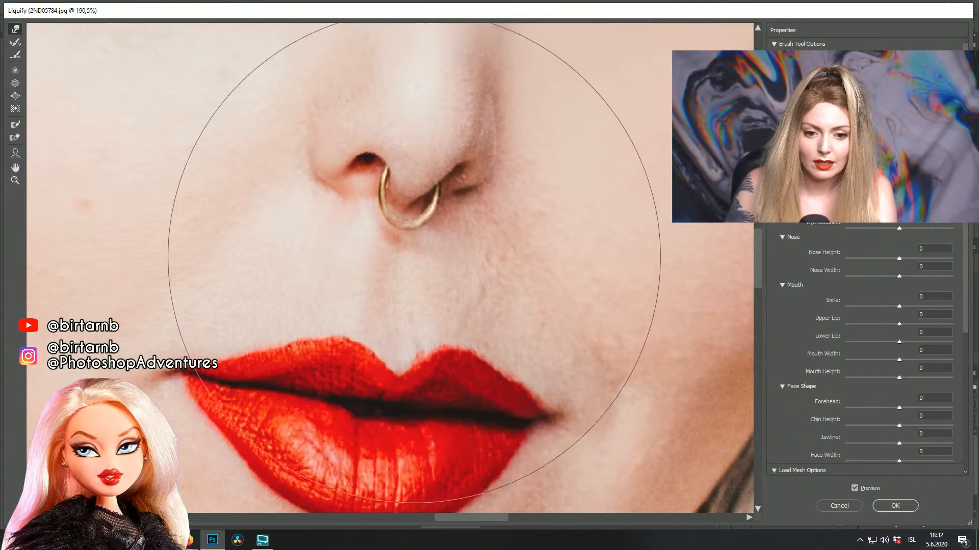
Step: Nudge the nose ring upward with a smaller Forward Warp brush and apply the Liquify changes
{"action": "left_click_drag", "start_coordinate": [420, 186], "coordinate": [433, 186]}
{"action": "mouse_move", "coordinate": [289, 186]}
{"action": "left_mouse_down"}
{"action": "mouse_move", "coordinate": [316, 183]}
{"action": "mouse_move", "coordinate": [337, 288]}
{"action": "left_mouse_up"}
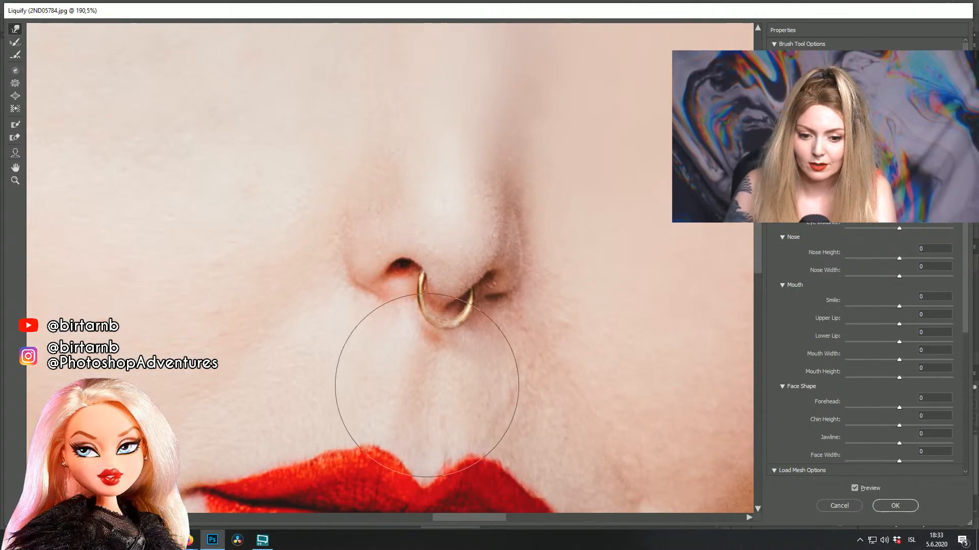
{"action": "mouse_move", "coordinate": [490, 346]}
{"action": "left_mouse_down"}
{"action": "mouse_move", "coordinate": [476, 324]}
{"action": "mouse_move", "coordinate": [481, 332]}
{"action": "mouse_move", "coordinate": [356, 301]}
{"action": "mouse_move", "coordinate": [387, 310]}
{"action": "left_mouse_up"}
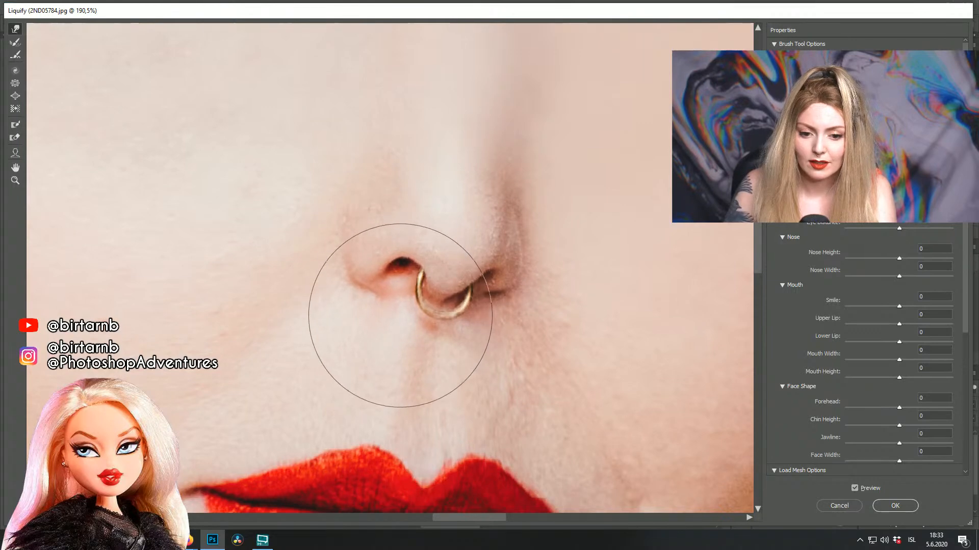
{"action": "left_click", "coordinate": [895, 505]}
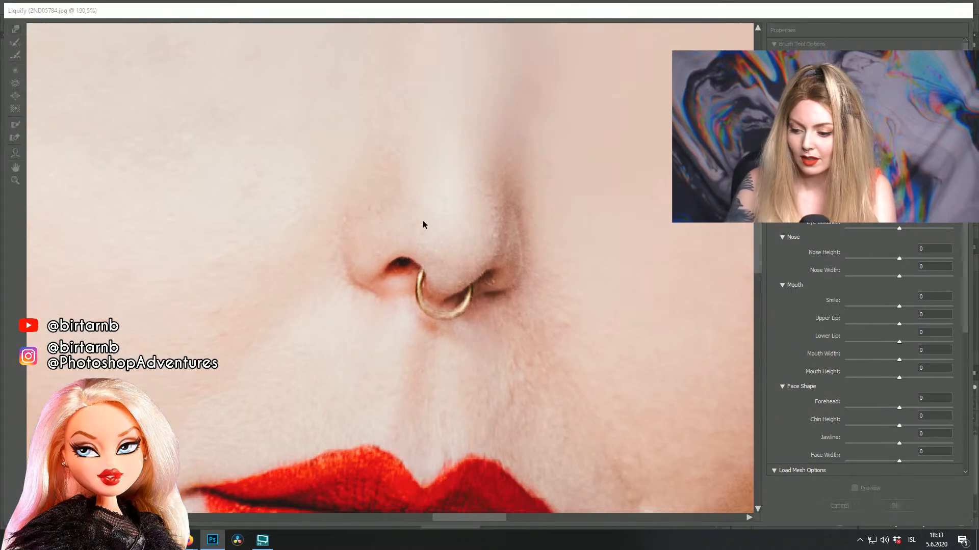
Step: Lighten both blank eye areas with the Dodge tool set to Midtones at 15% exposure
{"action": "scroll", "coordinate": [616, 233], "scroll_direction": "down", "scroll_amount": 6}
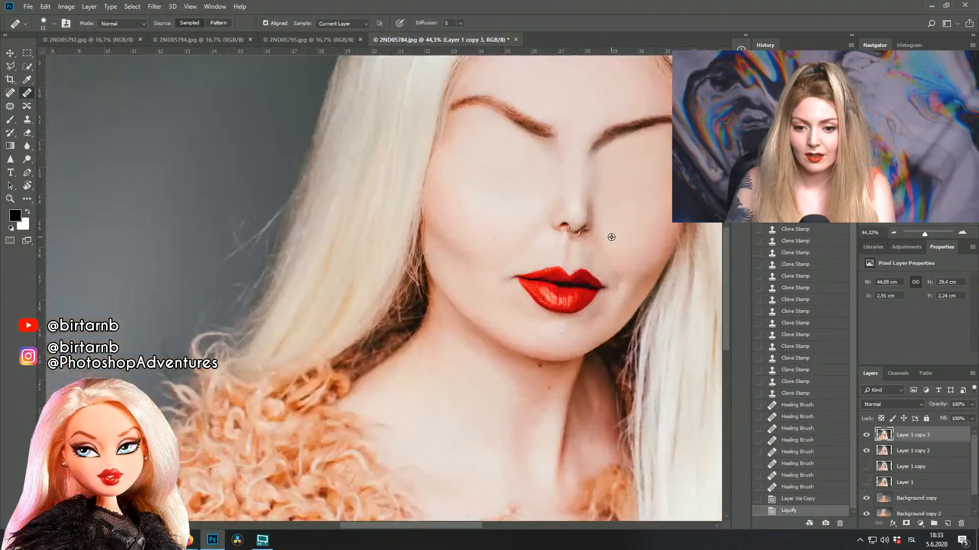
{"action": "scroll", "coordinate": [479, 288], "scroll_direction": "down", "scroll_amount": 2}
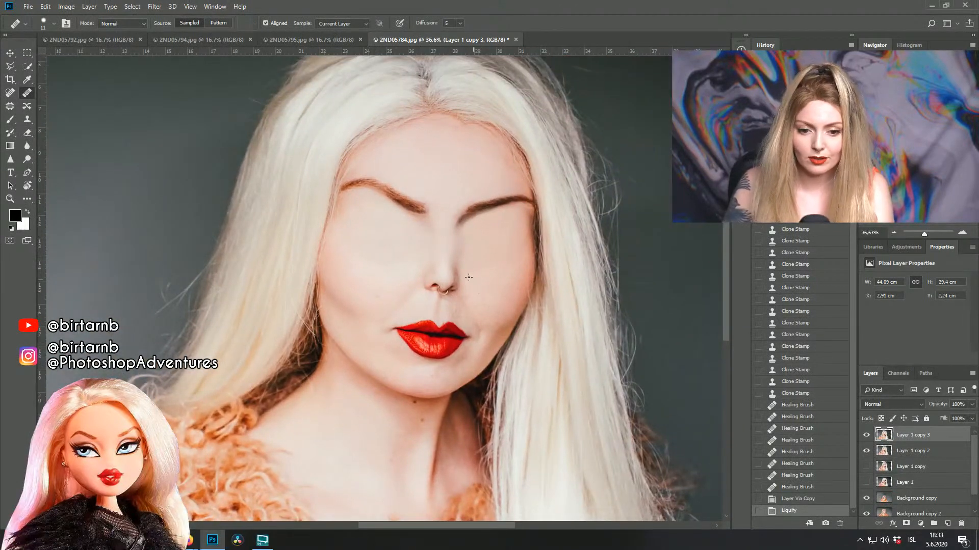
{"action": "scroll", "coordinate": [477, 285], "scroll_direction": "up", "scroll_amount": 4}
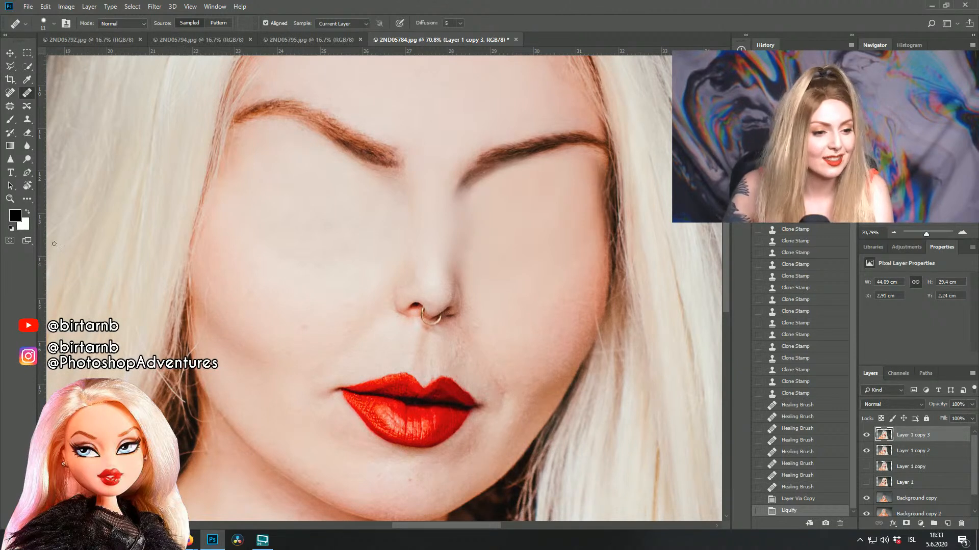
{"action": "left_click", "coordinate": [30, 161]}
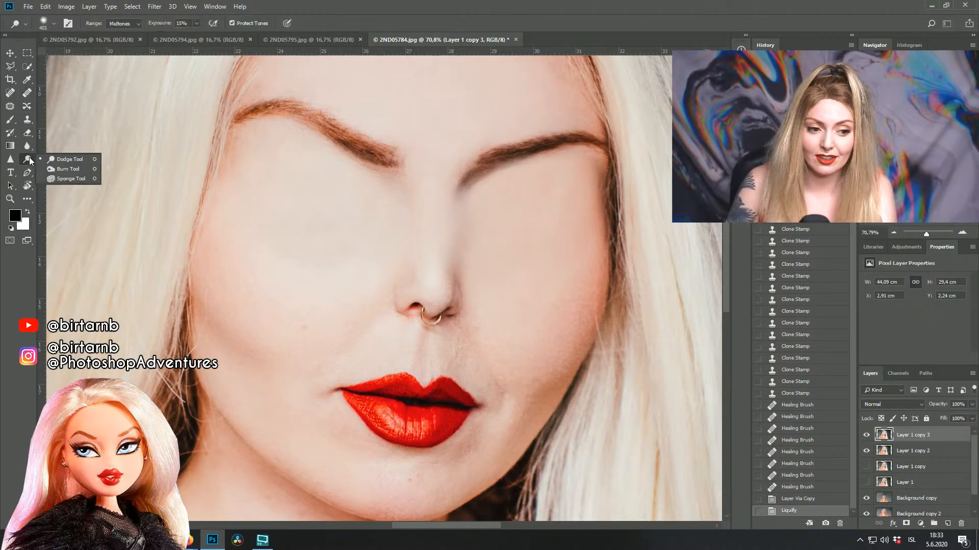
{"action": "left_click", "coordinate": [62, 161]}
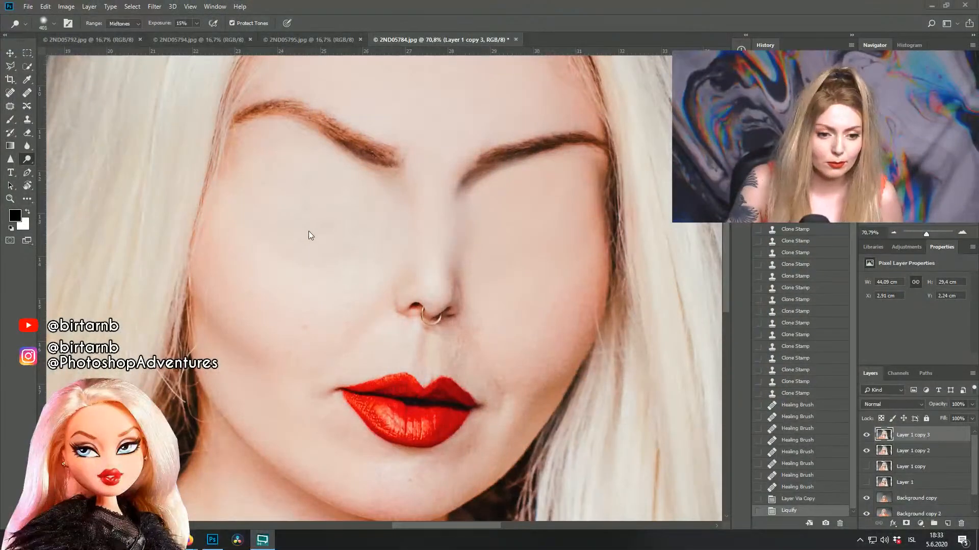
{"action": "mouse_move", "coordinate": [288, 191]}
{"action": "left_mouse_down"}
{"action": "mouse_move", "coordinate": [301, 220]}
{"action": "mouse_move", "coordinate": [280, 199]}
{"action": "mouse_move", "coordinate": [309, 217]}
{"action": "mouse_move", "coordinate": [336, 216]}
{"action": "mouse_move", "coordinate": [287, 171]}
{"action": "mouse_move", "coordinate": [255, 175]}
{"action": "left_mouse_up"}
{"action": "mouse_move", "coordinate": [525, 225]}
{"action": "left_mouse_down"}
{"action": "mouse_move", "coordinate": [551, 212]}
{"action": "mouse_move", "coordinate": [540, 195]}
{"action": "left_mouse_up"}
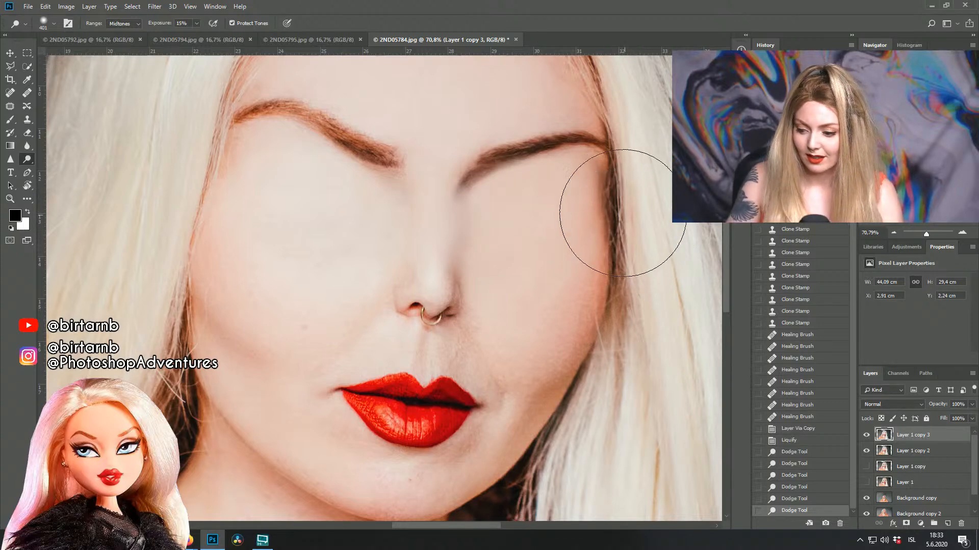
Step: Inspect the retouched face and compare it with Layer 1 copy 3 hidden and shown
{"action": "scroll", "coordinate": [562, 219], "scroll_direction": "down", "scroll_amount": 3}
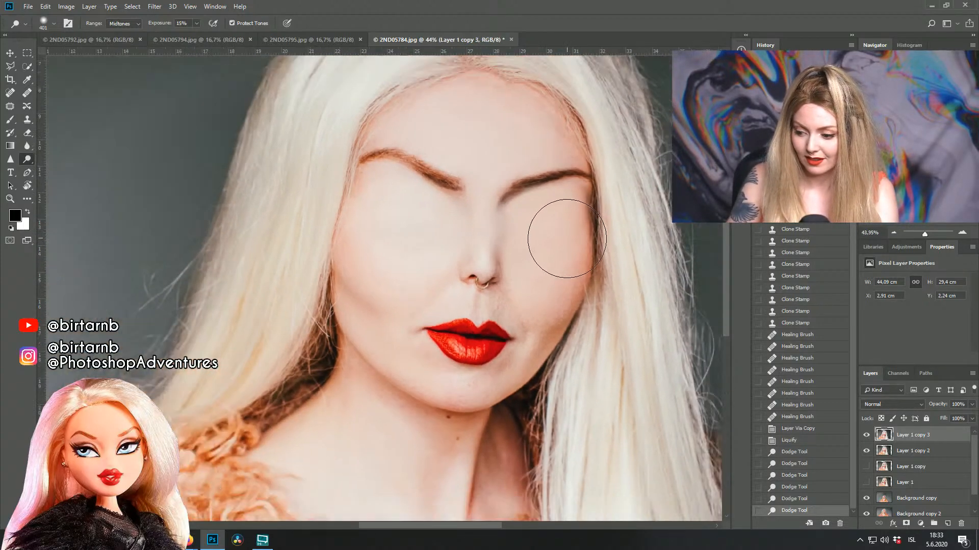
{"action": "scroll", "coordinate": [567, 239], "scroll_direction": "down", "scroll_amount": 1}
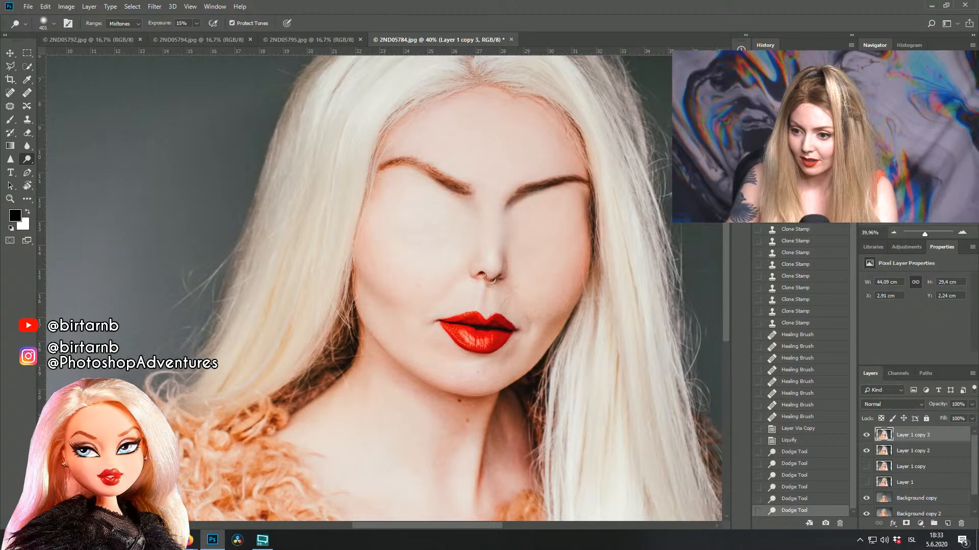
{"action": "scroll", "coordinate": [656, 273], "scroll_direction": "down", "scroll_amount": 3}
{"action": "scroll", "coordinate": [542, 294], "scroll_direction": "down", "scroll_amount": 1}
{"action": "scroll", "coordinate": [542, 294], "scroll_direction": "up", "scroll_amount": 2}
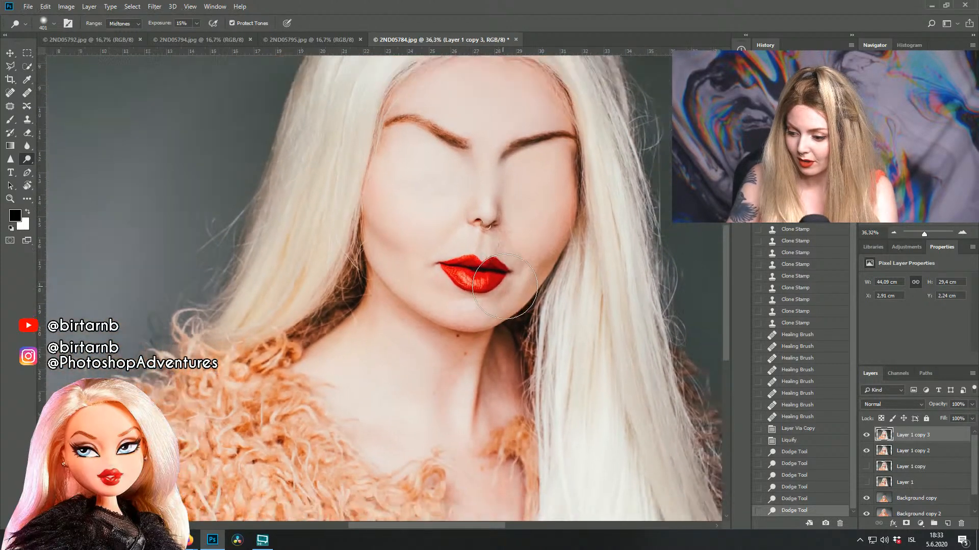
{"action": "scroll", "coordinate": [542, 294], "scroll_direction": "right", "scroll_amount": 1}
{"action": "scroll", "coordinate": [542, 294], "scroll_direction": "up", "scroll_amount": 2}
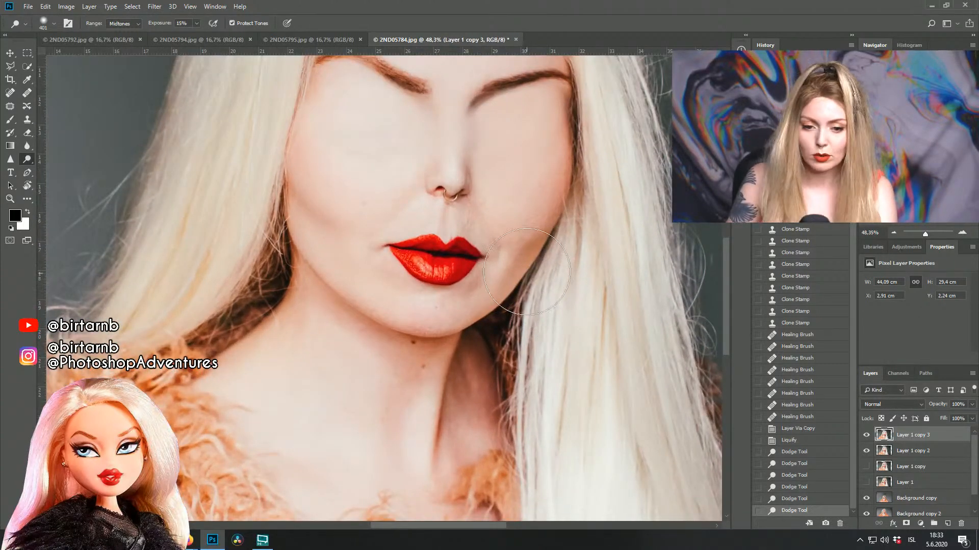
{"action": "scroll", "coordinate": [537, 234], "scroll_direction": "up", "scroll_amount": 1}
{"action": "scroll", "coordinate": [513, 284], "scroll_direction": "up", "scroll_amount": 4}
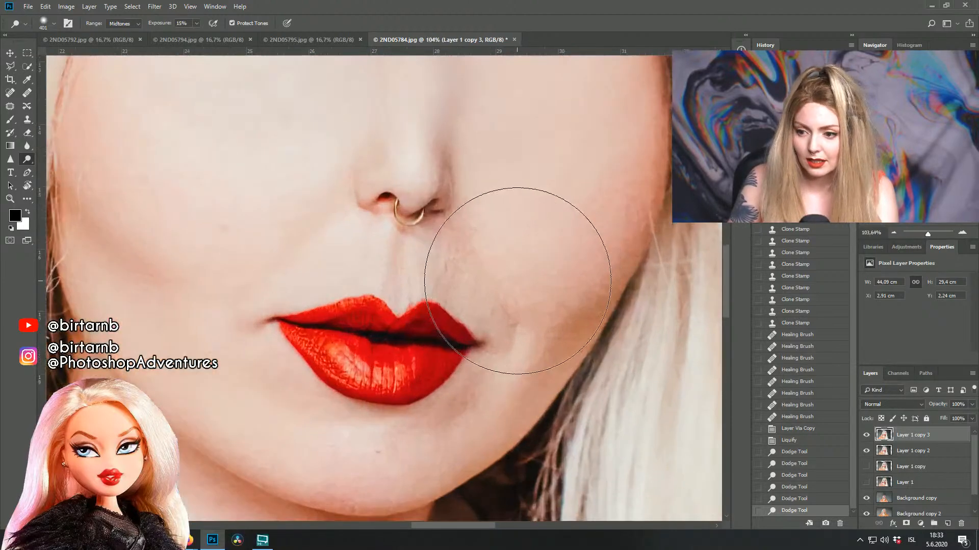
{"action": "scroll", "coordinate": [507, 278], "scroll_direction": "up", "scroll_amount": 1}
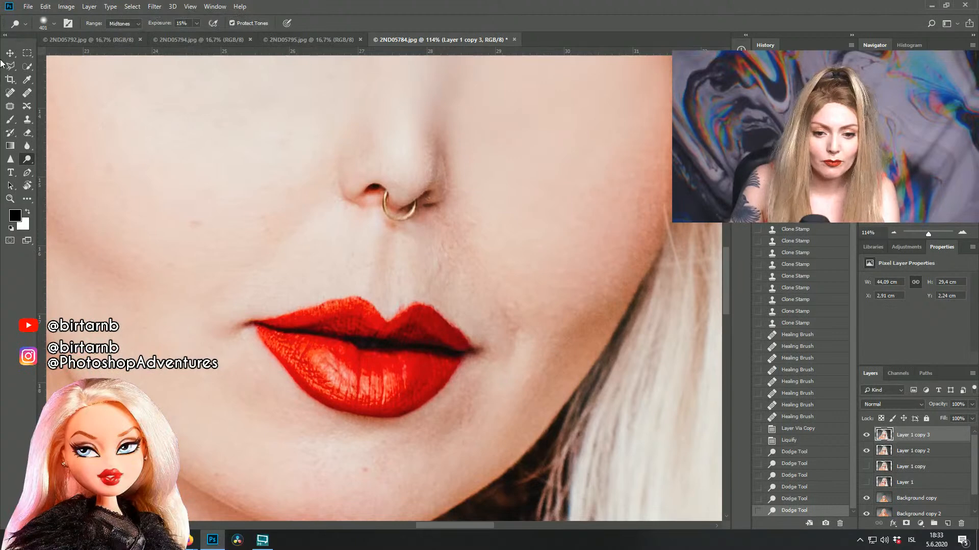
{"action": "left_click", "coordinate": [866, 434]}
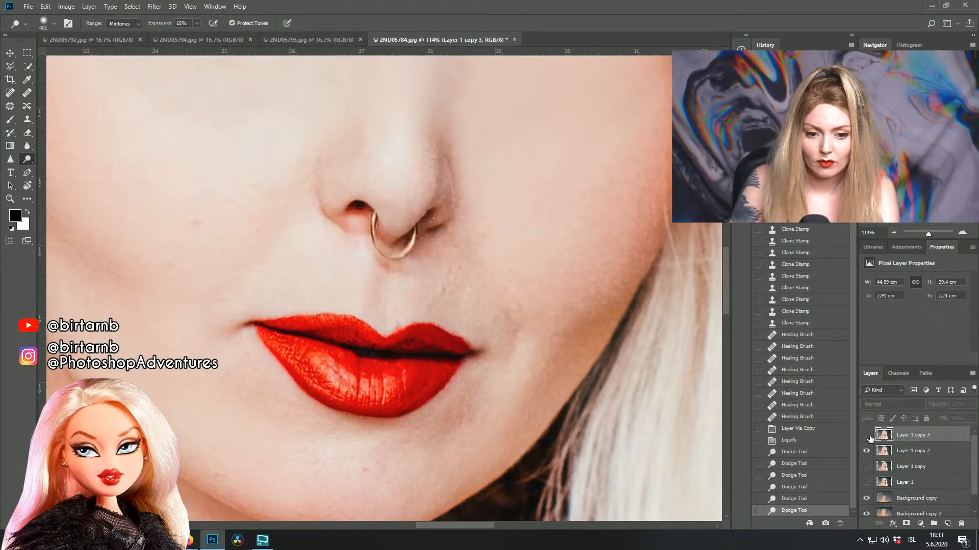
{"action": "left_click", "coordinate": [866, 435]}
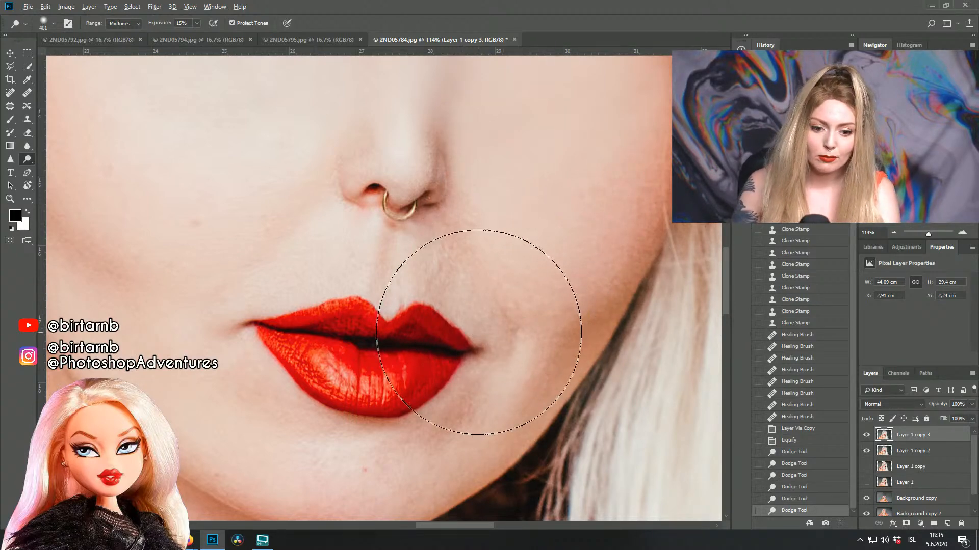
Step: Clone nearby skin over the woman's right mouth corner with the Clone Stamp at 30% opacity and 50% flow
{"action": "scroll", "coordinate": [470, 310], "scroll_direction": "up", "scroll_amount": 2}
{"action": "mouse_move", "coordinate": [470, 310]}
{"action": "left_mouse_down"}
{"action": "mouse_move", "coordinate": [557, 258]}
{"action": "mouse_move", "coordinate": [566, 266]}
{"action": "left_mouse_up"}
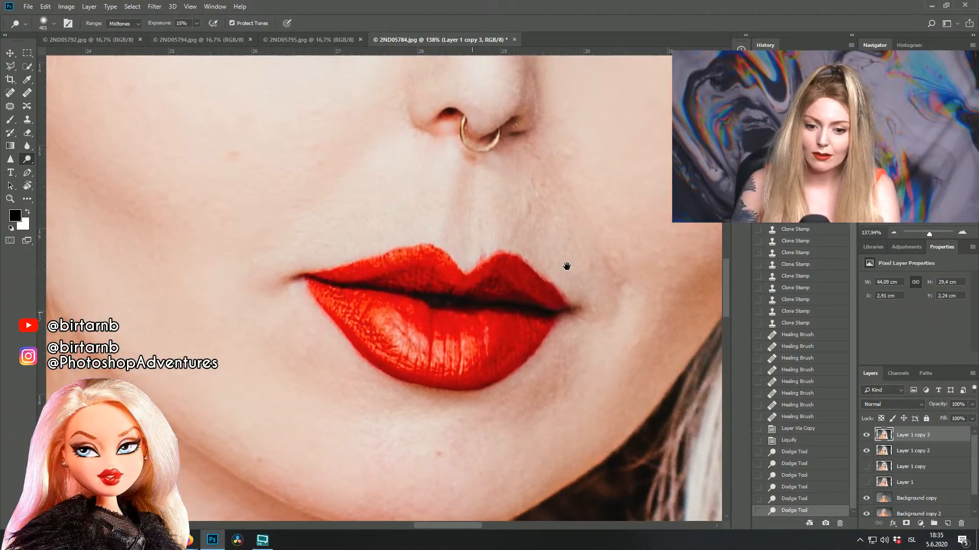
{"action": "scroll", "coordinate": [570, 257], "scroll_direction": "down", "scroll_amount": 2}
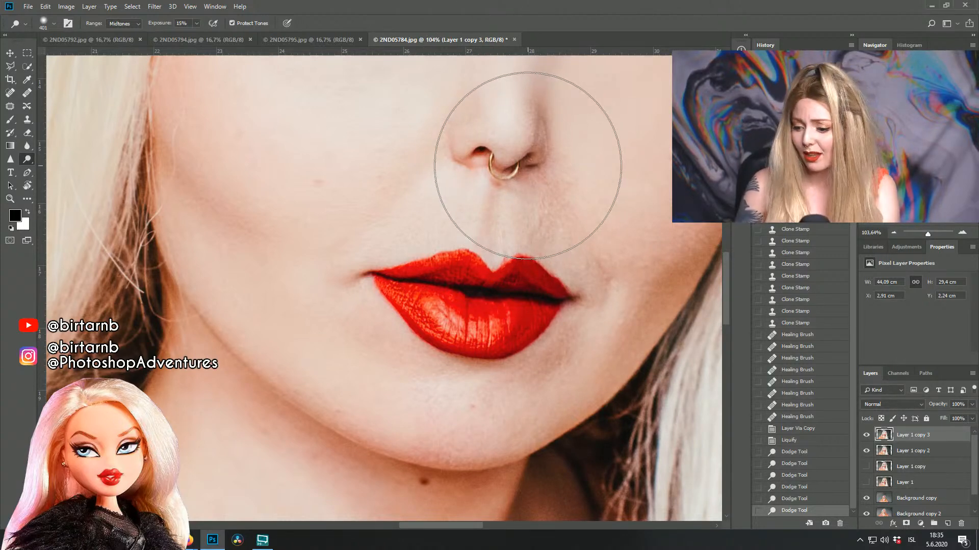
{"action": "scroll", "coordinate": [525, 315], "scroll_direction": "up", "scroll_amount": 1}
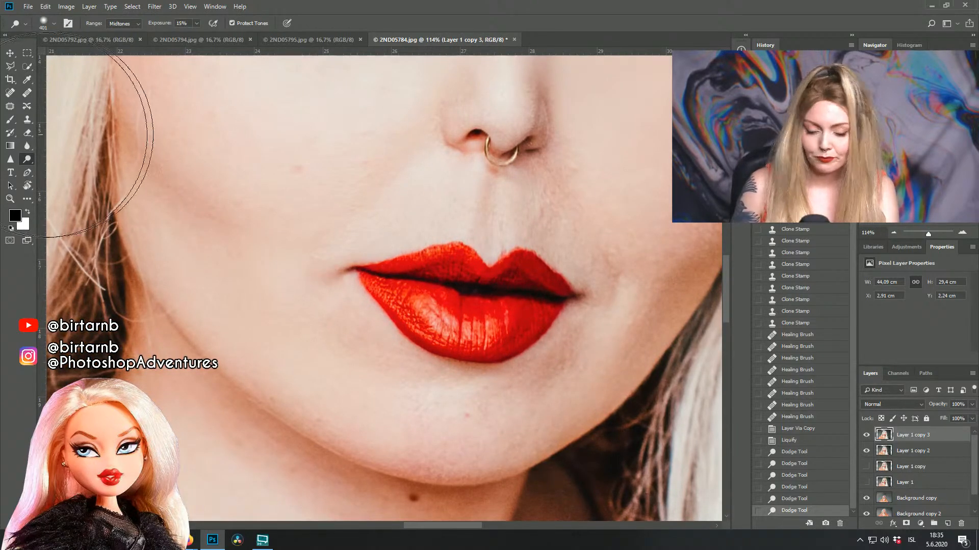
{"action": "left_click", "coordinate": [27, 119]}
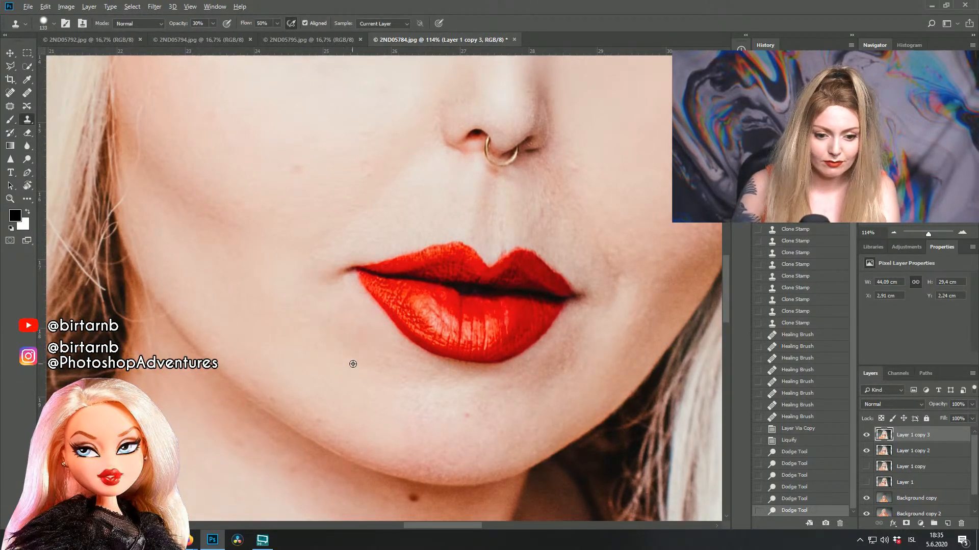
{"action": "left_click", "coordinate": [356, 341], "text": "alt"}
{"action": "mouse_move", "coordinate": [390, 332]}
{"action": "left_mouse_down"}
{"action": "mouse_move", "coordinate": [399, 315]}
{"action": "mouse_move", "coordinate": [375, 309]}
{"action": "left_mouse_up"}
{"action": "mouse_move", "coordinate": [382, 321]}
{"action": "left_mouse_down"}
{"action": "mouse_move", "coordinate": [405, 350]}
{"action": "mouse_move", "coordinate": [397, 300]}
{"action": "left_mouse_up"}
{"action": "mouse_move", "coordinate": [393, 311]}
{"action": "left_mouse_down"}
{"action": "mouse_move", "coordinate": [369, 297]}
{"action": "mouse_move", "coordinate": [378, 301]}
{"action": "left_mouse_up"}
{"action": "left_click_drag", "start_coordinate": [403, 333], "coordinate": [395, 306]}
{"action": "left_click_drag", "start_coordinate": [382, 298], "coordinate": [341, 279]}
{"action": "mouse_move", "coordinate": [340, 278]}
{"action": "left_mouse_down"}
{"action": "mouse_move", "coordinate": [332, 280]}
{"action": "mouse_move", "coordinate": [341, 321]}
{"action": "mouse_move", "coordinate": [335, 280]}
{"action": "mouse_move", "coordinate": [315, 260]}
{"action": "mouse_move", "coordinate": [350, 245]}
{"action": "mouse_move", "coordinate": [369, 312]}
{"action": "mouse_move", "coordinate": [387, 321]}
{"action": "left_mouse_up"}
Step: Clone chin and cheek skin over the woman's left side of the lower lip and mouth corner
{"action": "left_click", "coordinate": [548, 368], "text": "alt"}
{"action": "left_click", "coordinate": [546, 352]}
{"action": "mouse_move", "coordinate": [535, 349]}
{"action": "left_mouse_down"}
{"action": "mouse_move", "coordinate": [574, 341]}
{"action": "mouse_move", "coordinate": [523, 352]}
{"action": "left_mouse_up"}
{"action": "left_click", "coordinate": [564, 350], "text": "alt"}
{"action": "left_click", "coordinate": [572, 344], "text": "alt"}
{"action": "left_click_drag", "start_coordinate": [589, 308], "coordinate": [564, 294]}
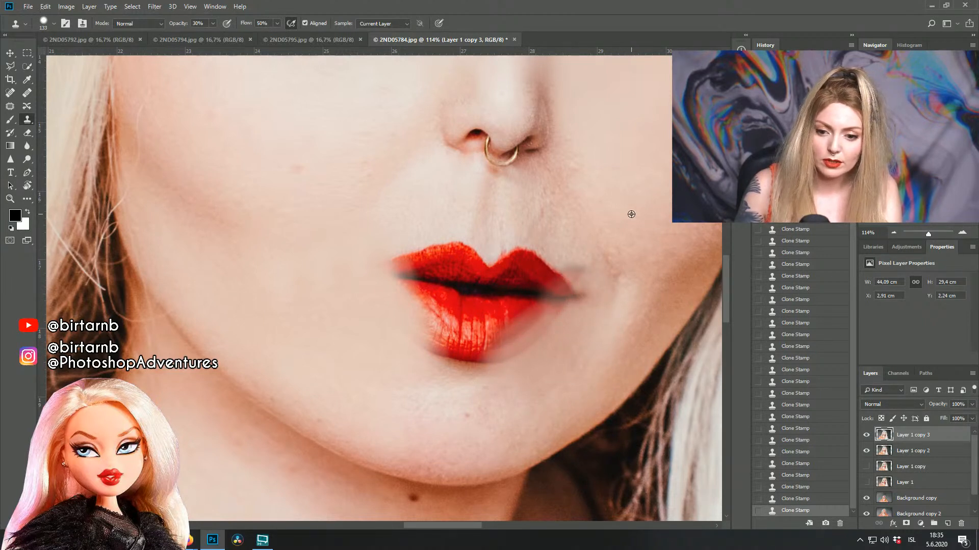
Step: Clone cheek skin beside the nose and over the woman's left peak of the upper lip
{"action": "left_click_drag", "start_coordinate": [601, 163], "coordinate": [573, 187]}
{"action": "left_click", "coordinate": [602, 203], "text": "alt"}
{"action": "mouse_move", "coordinate": [572, 222]}
{"action": "left_mouse_down"}
{"action": "mouse_move", "coordinate": [554, 253]}
{"action": "mouse_move", "coordinate": [563, 238]}
{"action": "mouse_move", "coordinate": [556, 233]}
{"action": "mouse_move", "coordinate": [570, 267]}
{"action": "mouse_move", "coordinate": [572, 239]}
{"action": "mouse_move", "coordinate": [549, 262]}
{"action": "mouse_move", "coordinate": [563, 223]}
{"action": "mouse_move", "coordinate": [532, 251]}
{"action": "mouse_move", "coordinate": [509, 247]}
{"action": "mouse_move", "coordinate": [541, 230]}
{"action": "mouse_move", "coordinate": [531, 246]}
{"action": "mouse_move", "coordinate": [513, 244]}
{"action": "mouse_move", "coordinate": [547, 267]}
{"action": "mouse_move", "coordinate": [502, 266]}
{"action": "mouse_move", "coordinate": [517, 250]}
{"action": "left_mouse_up"}
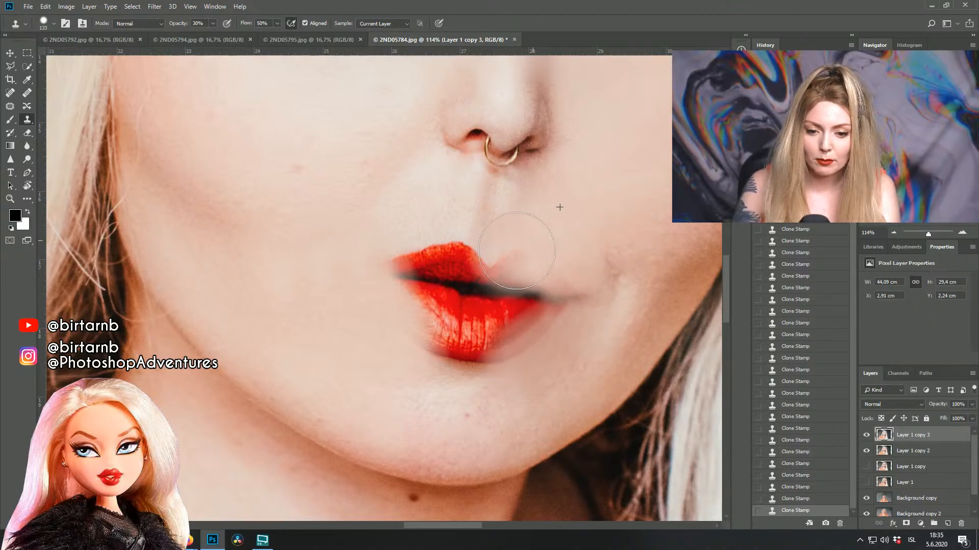
Step: Step back the last few clone strokes and clone smooth skin over the philtrum below the nose ring
{"action": "left_click", "coordinate": [805, 476]}
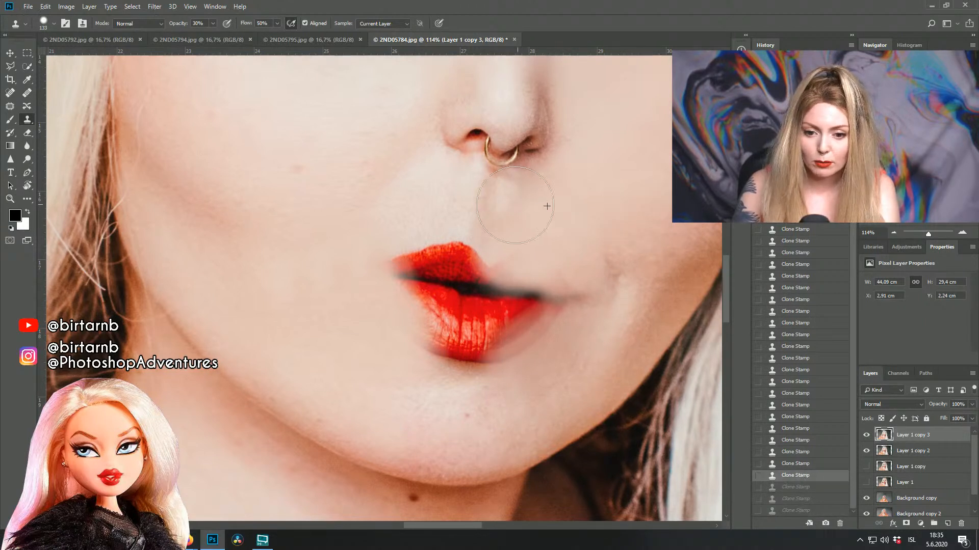
{"action": "left_click", "coordinate": [518, 204]}
{"action": "left_click", "coordinate": [448, 209], "text": "alt"}
{"action": "mouse_move", "coordinate": [472, 192]}
{"action": "left_mouse_down"}
{"action": "mouse_move", "coordinate": [455, 198]}
{"action": "mouse_move", "coordinate": [492, 238]}
{"action": "left_mouse_up"}
{"action": "mouse_move", "coordinate": [462, 199]}
{"action": "left_mouse_down"}
{"action": "mouse_move", "coordinate": [476, 197]}
{"action": "mouse_move", "coordinate": [456, 208]}
{"action": "mouse_move", "coordinate": [459, 225]}
{"action": "left_mouse_up"}
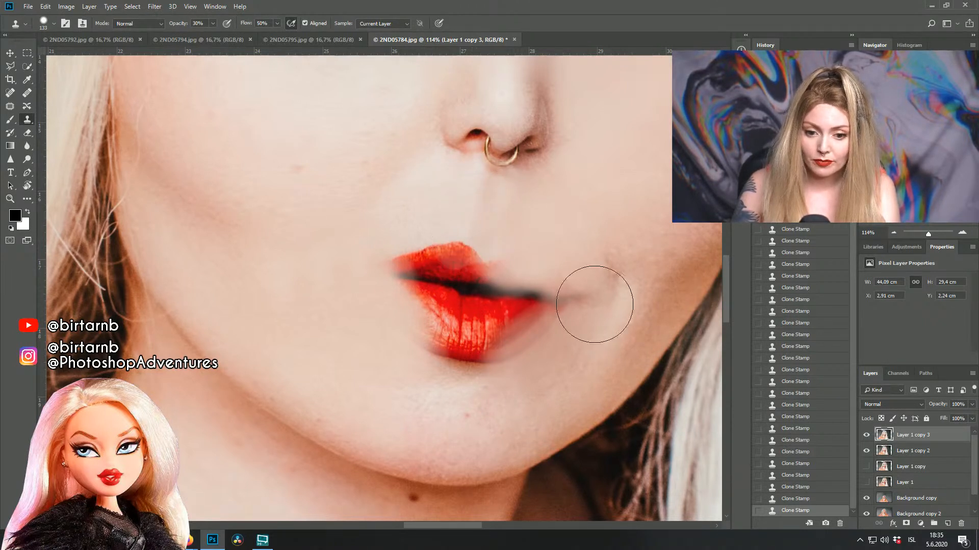
Step: Clone skin over the remaining upper lip and along the dark line between the lips
{"action": "left_click", "coordinate": [568, 213], "text": "alt"}
{"action": "mouse_move", "coordinate": [517, 245]}
{"action": "left_mouse_down"}
{"action": "mouse_move", "coordinate": [513, 260]}
{"action": "mouse_move", "coordinate": [497, 262]}
{"action": "mouse_move", "coordinate": [484, 236]}
{"action": "mouse_move", "coordinate": [477, 252]}
{"action": "mouse_move", "coordinate": [460, 247]}
{"action": "mouse_move", "coordinate": [448, 258]}
{"action": "mouse_move", "coordinate": [439, 224]}
{"action": "mouse_move", "coordinate": [567, 260]}
{"action": "left_mouse_up"}
{"action": "mouse_move", "coordinate": [377, 254]}
{"action": "left_mouse_down"}
{"action": "mouse_move", "coordinate": [375, 262]}
{"action": "mouse_move", "coordinate": [398, 240]}
{"action": "mouse_move", "coordinate": [394, 256]}
{"action": "left_mouse_up"}
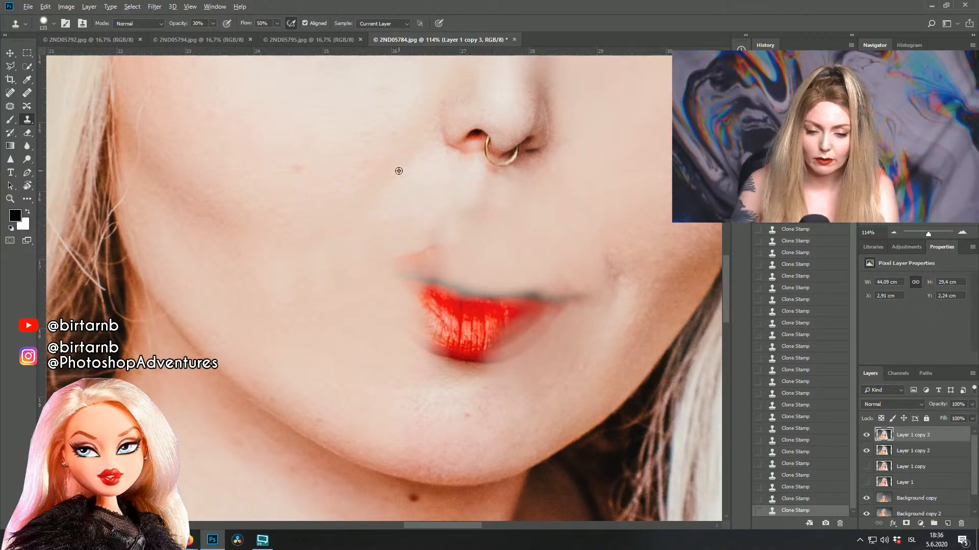
{"action": "mouse_move", "coordinate": [409, 252]}
{"action": "left_mouse_down"}
{"action": "mouse_move", "coordinate": [421, 242]}
{"action": "mouse_move", "coordinate": [408, 251]}
{"action": "mouse_move", "coordinate": [421, 263]}
{"action": "left_mouse_up"}
{"action": "left_click_drag", "start_coordinate": [592, 301], "coordinate": [522, 298]}
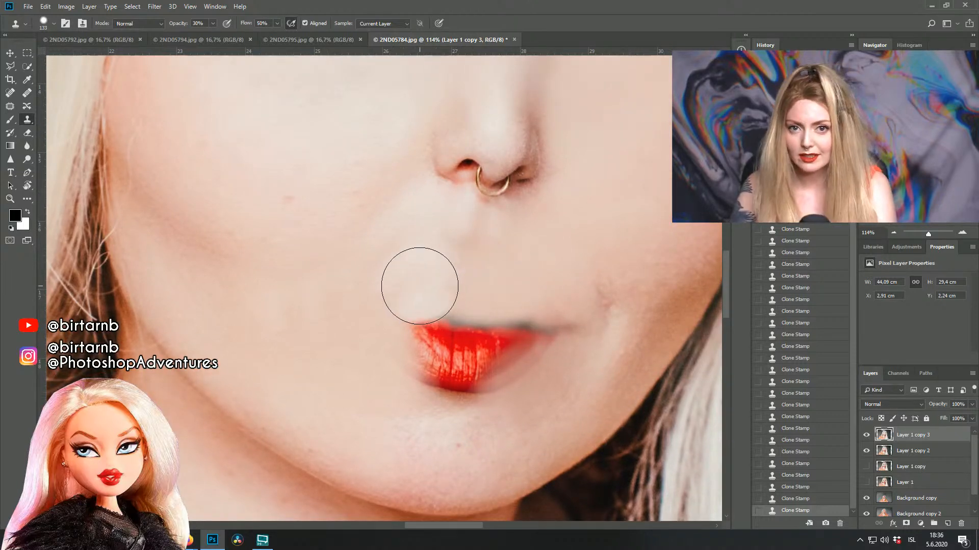
Step: Even out the skin above the mouth and clone away the woman's right part of the lower lip
{"action": "left_click", "coordinate": [419, 223], "text": "alt"}
{"action": "mouse_move", "coordinate": [432, 235]}
{"action": "left_mouse_down"}
{"action": "mouse_move", "coordinate": [451, 266]}
{"action": "mouse_move", "coordinate": [429, 275]}
{"action": "mouse_move", "coordinate": [419, 305]}
{"action": "left_mouse_up"}
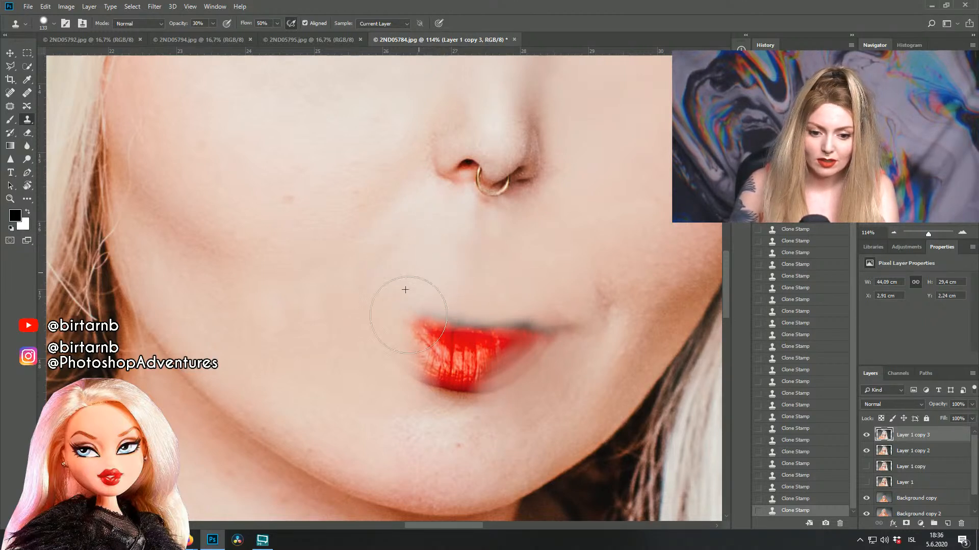
{"action": "left_click_drag", "start_coordinate": [267, 340], "coordinate": [263, 334]}
{"action": "left_click", "coordinate": [358, 370], "text": "alt"}
{"action": "mouse_move", "coordinate": [419, 341]}
{"action": "left_mouse_down"}
{"action": "mouse_move", "coordinate": [393, 351]}
{"action": "mouse_move", "coordinate": [417, 337]}
{"action": "left_mouse_up"}
{"action": "left_click", "coordinate": [388, 293], "text": "alt"}
{"action": "mouse_move", "coordinate": [439, 303]}
{"action": "left_mouse_down"}
{"action": "mouse_move", "coordinate": [408, 338]}
{"action": "mouse_move", "coordinate": [426, 338]}
{"action": "mouse_move", "coordinate": [437, 323]}
{"action": "left_mouse_up"}
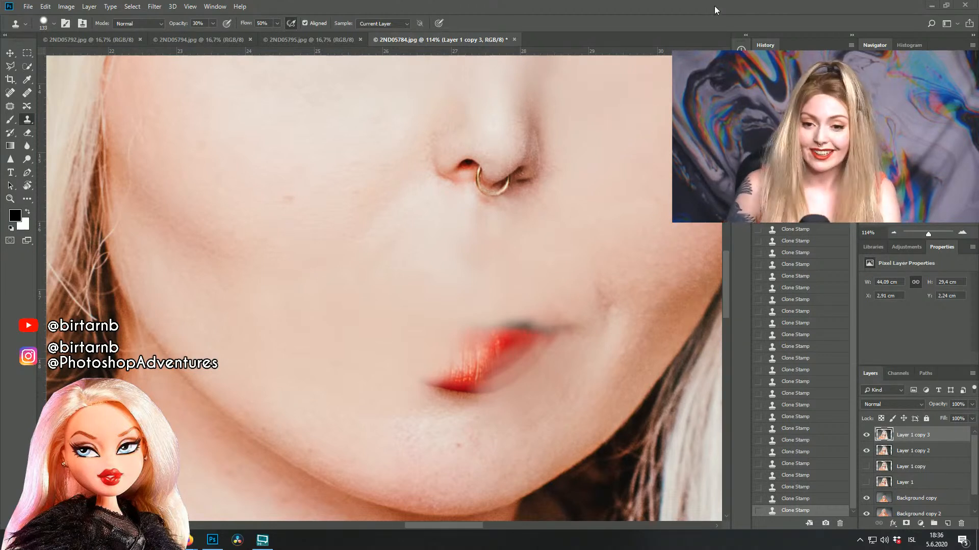
Step: Clone nearby skin over the woman's left part of the lower lip and the crease at that mouth corner
{"action": "mouse_move", "coordinate": [485, 319]}
{"action": "left_mouse_down"}
{"action": "mouse_move", "coordinate": [429, 334]}
{"action": "mouse_move", "coordinate": [490, 327]}
{"action": "mouse_move", "coordinate": [475, 334]}
{"action": "mouse_move", "coordinate": [551, 322]}
{"action": "left_mouse_up"}
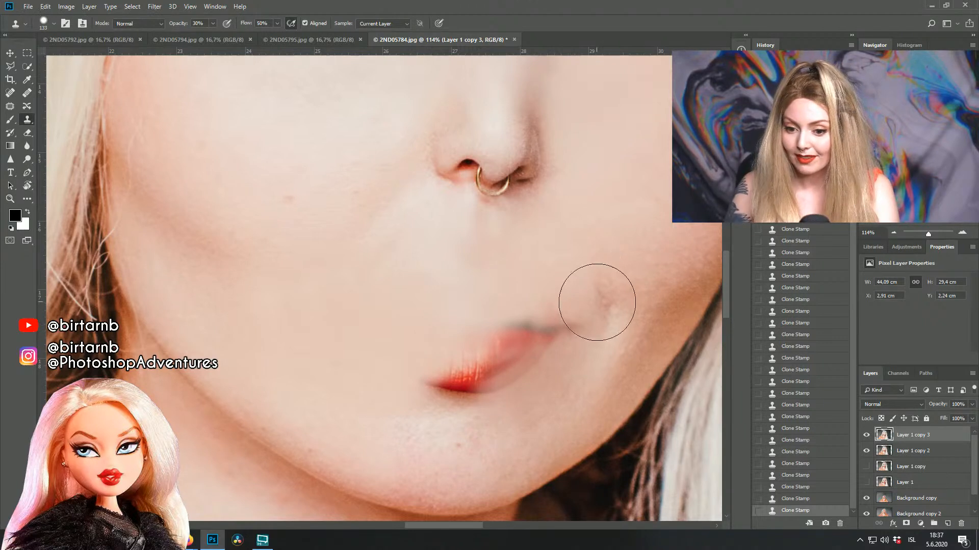
{"action": "left_click", "coordinate": [533, 270], "text": "alt"}
{"action": "mouse_move", "coordinate": [535, 321]}
{"action": "left_mouse_down"}
{"action": "mouse_move", "coordinate": [498, 316]}
{"action": "mouse_move", "coordinate": [561, 299]}
{"action": "mouse_move", "coordinate": [524, 284]}
{"action": "mouse_move", "coordinate": [548, 271]}
{"action": "left_mouse_up"}
{"action": "left_click", "coordinate": [466, 299], "text": "alt"}
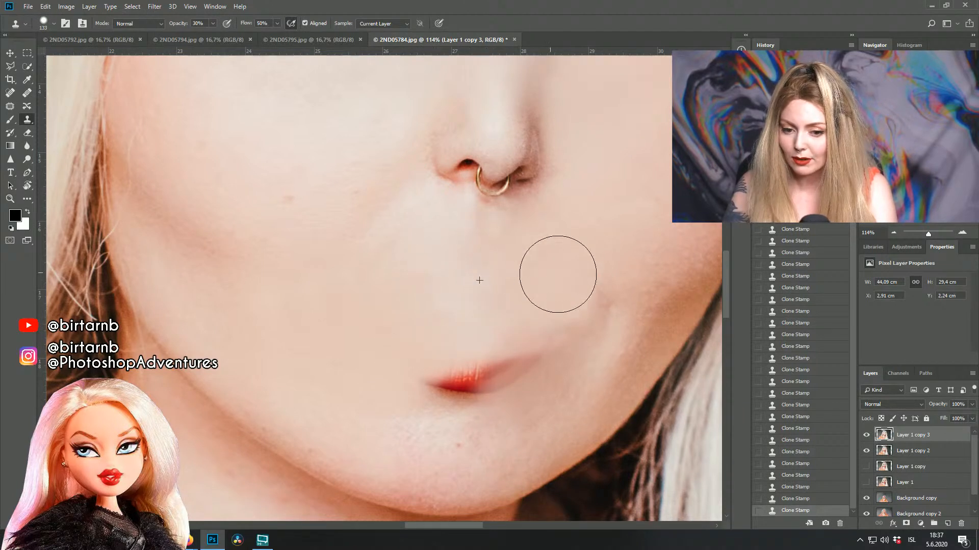
{"action": "left_click", "coordinate": [517, 304], "text": "alt"}
{"action": "left_click_drag", "start_coordinate": [466, 320], "coordinate": [426, 323]}
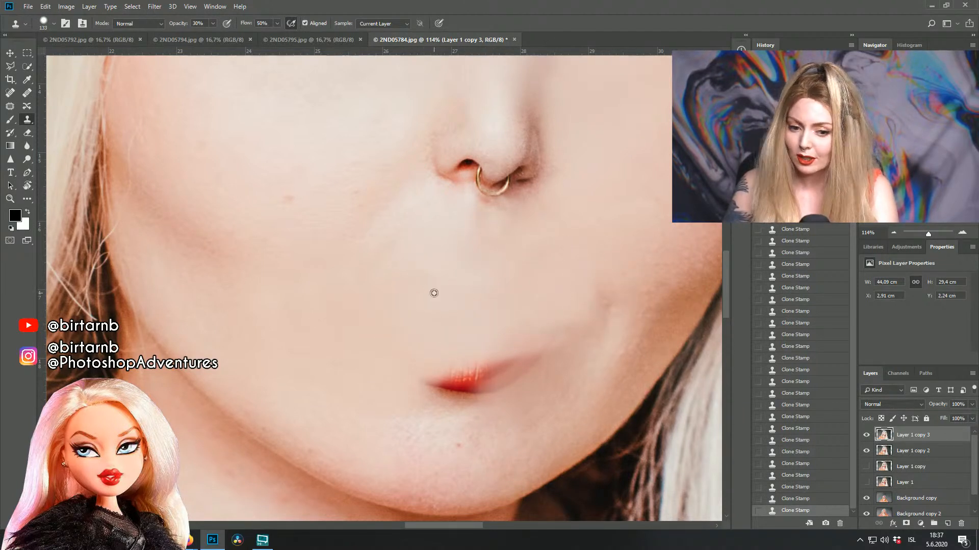
Step: Clone skin over the remaining red centre of the lower lip
{"action": "left_click", "coordinate": [440, 274], "text": "alt"}
{"action": "mouse_move", "coordinate": [411, 328]}
{"action": "left_mouse_down"}
{"action": "mouse_move", "coordinate": [410, 371]}
{"action": "mouse_move", "coordinate": [453, 371]}
{"action": "mouse_move", "coordinate": [550, 324]}
{"action": "left_mouse_up"}
{"action": "left_click", "coordinate": [531, 300], "text": "alt"}
{"action": "left_click", "coordinate": [528, 308], "text": "alt"}
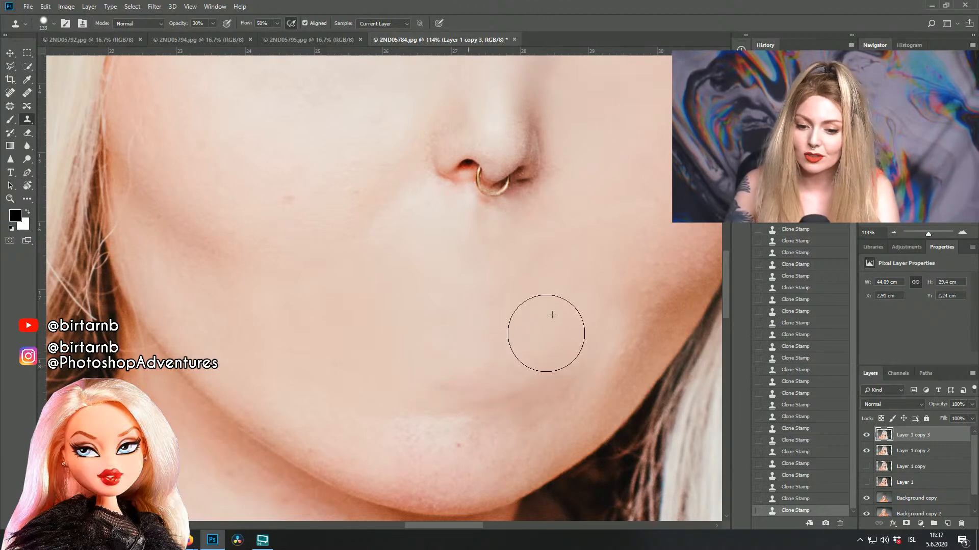
Step: Try to clone chin skin over the faint shadow beneath the removed mouth
{"action": "left_click", "coordinate": [408, 449], "text": "alt"}
{"action": "mouse_move", "coordinate": [461, 421]}
{"action": "left_mouse_down"}
{"action": "mouse_move", "coordinate": [444, 400]}
{"action": "mouse_move", "coordinate": [384, 390]}
{"action": "mouse_move", "coordinate": [484, 372]}
{"action": "left_mouse_up"}
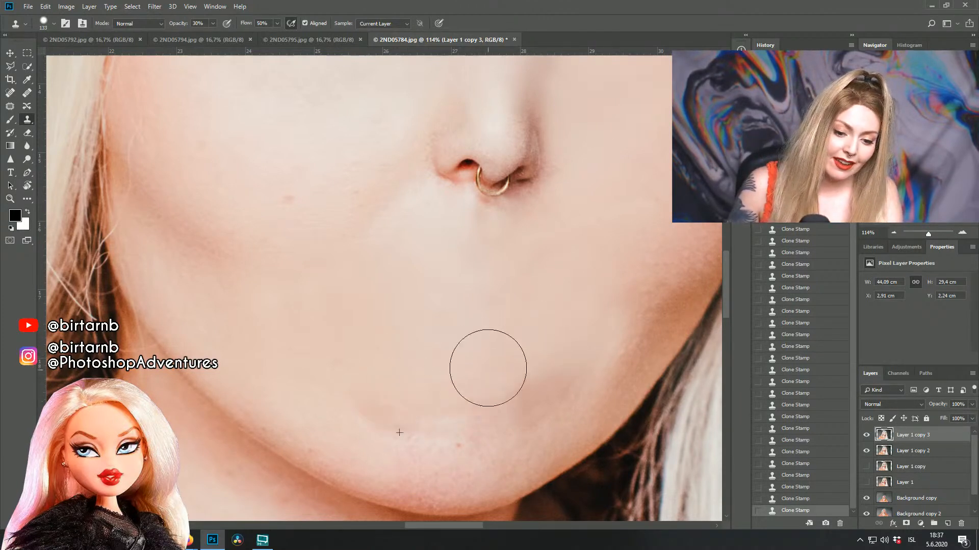
{"action": "left_click", "coordinate": [804, 478]}
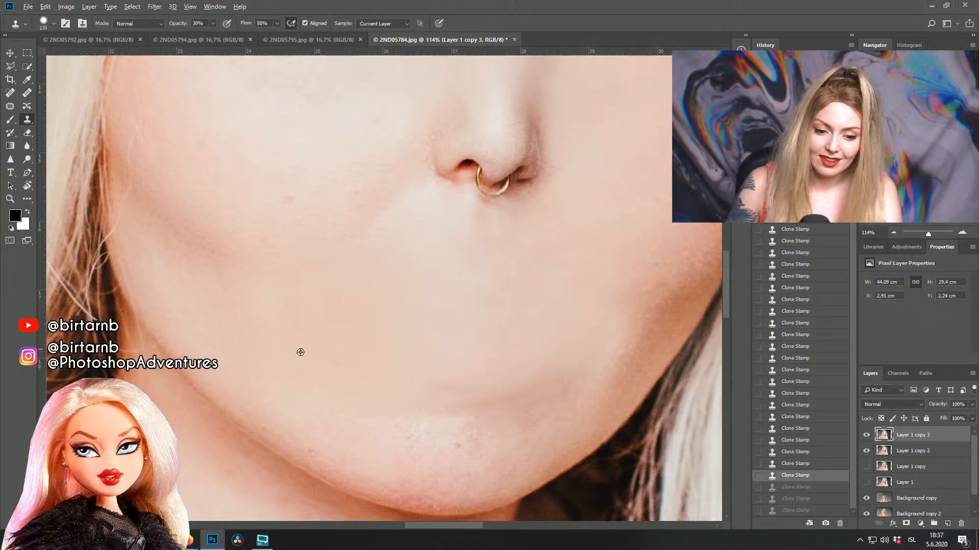
Step: Clone smooth cheek skin over the leftover lip shadow just above the chin
{"action": "left_click_drag", "start_coordinate": [400, 411], "coordinate": [438, 407]}
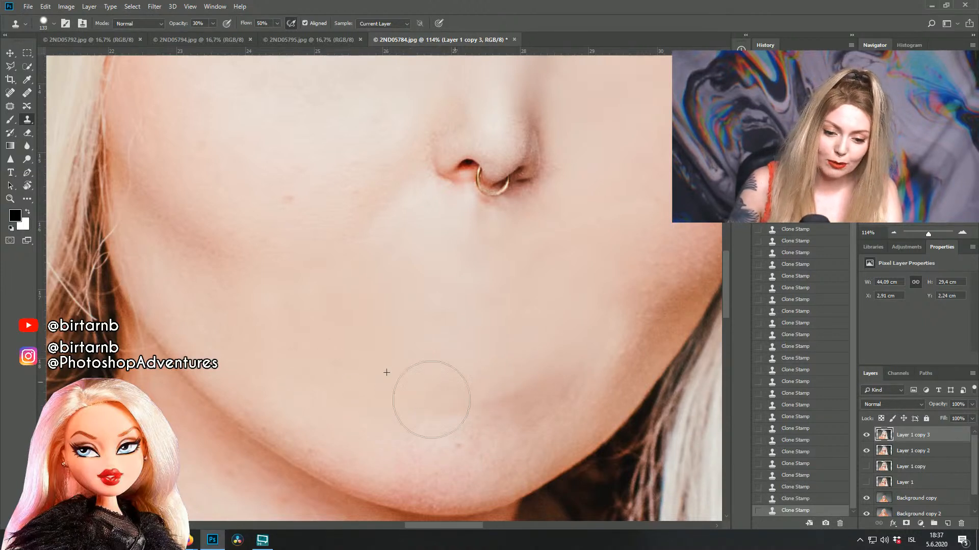
{"action": "left_click", "coordinate": [513, 338], "text": "alt"}
{"action": "mouse_move", "coordinate": [537, 358]}
{"action": "left_mouse_down"}
{"action": "mouse_move", "coordinate": [490, 400]}
{"action": "mouse_move", "coordinate": [547, 385]}
{"action": "mouse_move", "coordinate": [463, 412]}
{"action": "mouse_move", "coordinate": [542, 351]}
{"action": "left_mouse_up"}
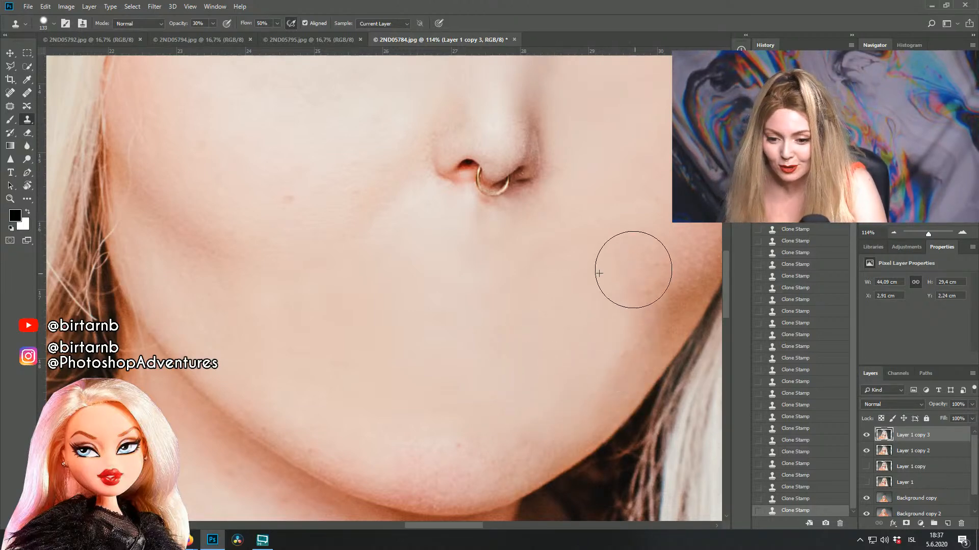
Step: Even out the cloned skin on the cheek and lower face beneath the nose
{"action": "scroll", "coordinate": [605, 294], "scroll_direction": "down", "scroll_amount": 3}
{"action": "scroll", "coordinate": [605, 294], "scroll_direction": "down", "scroll_amount": 3}
{"action": "scroll", "coordinate": [664, 310], "scroll_direction": "up", "scroll_amount": 4}
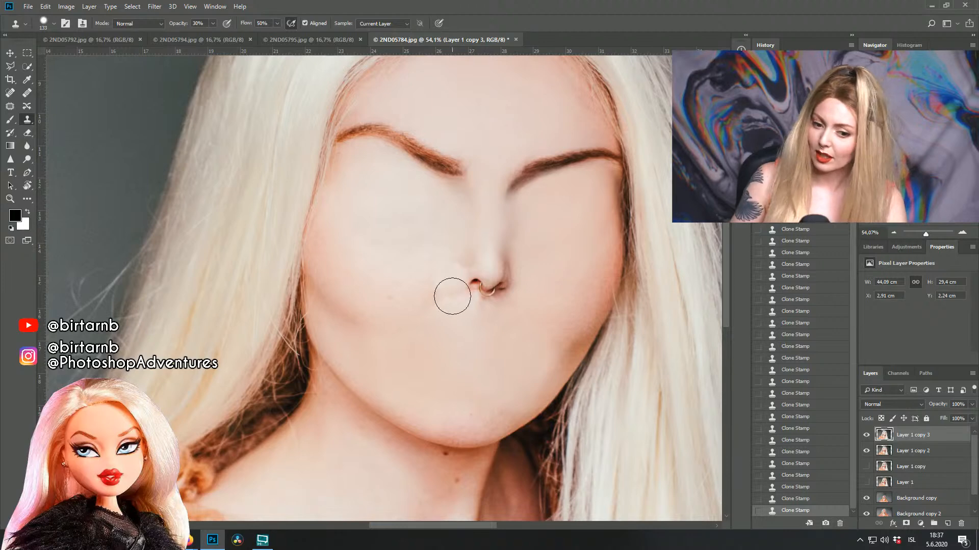
{"action": "scroll", "coordinate": [435, 357], "scroll_direction": "up", "scroll_amount": 2}
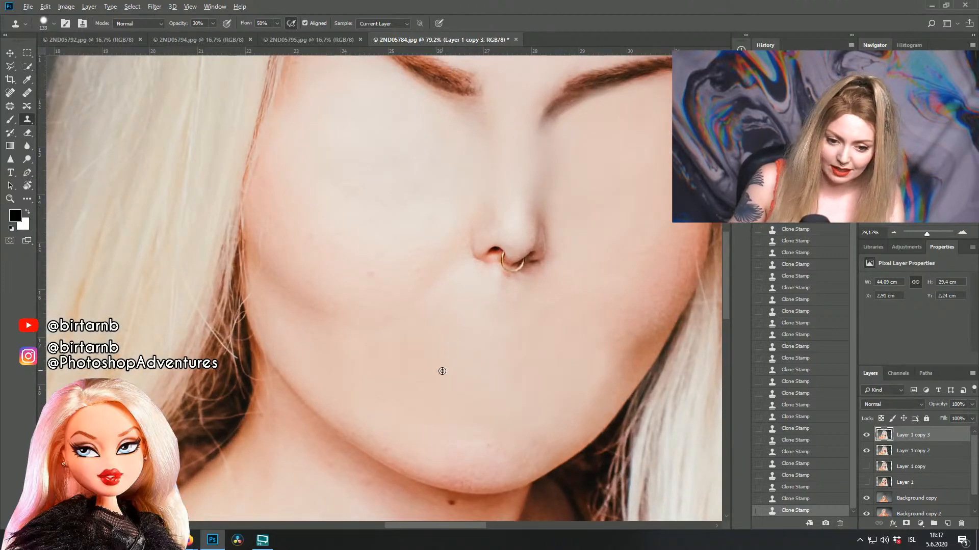
{"action": "left_click_drag", "start_coordinate": [439, 342], "coordinate": [413, 319]}
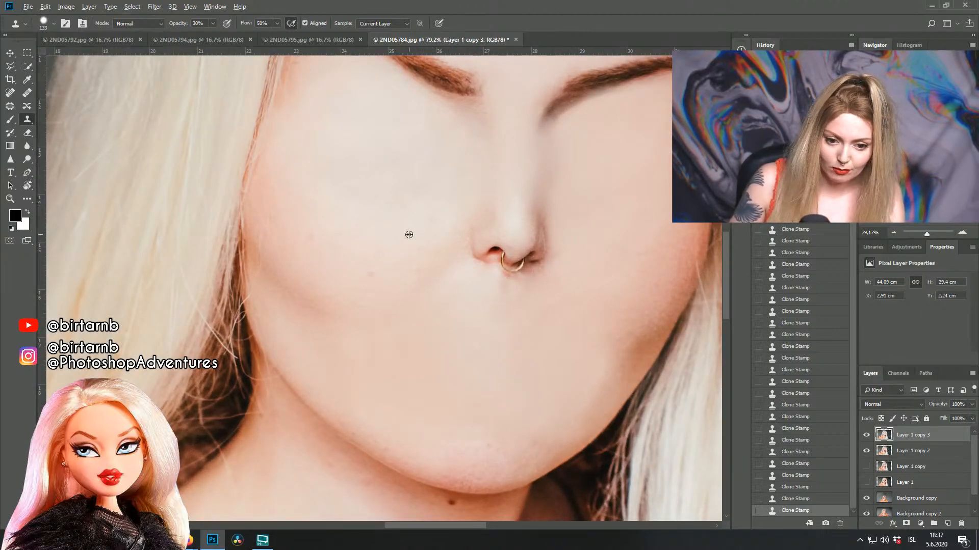
{"action": "mouse_move", "coordinate": [447, 265]}
{"action": "left_mouse_down"}
{"action": "mouse_move", "coordinate": [435, 255]}
{"action": "mouse_move", "coordinate": [498, 332]}
{"action": "left_mouse_up"}
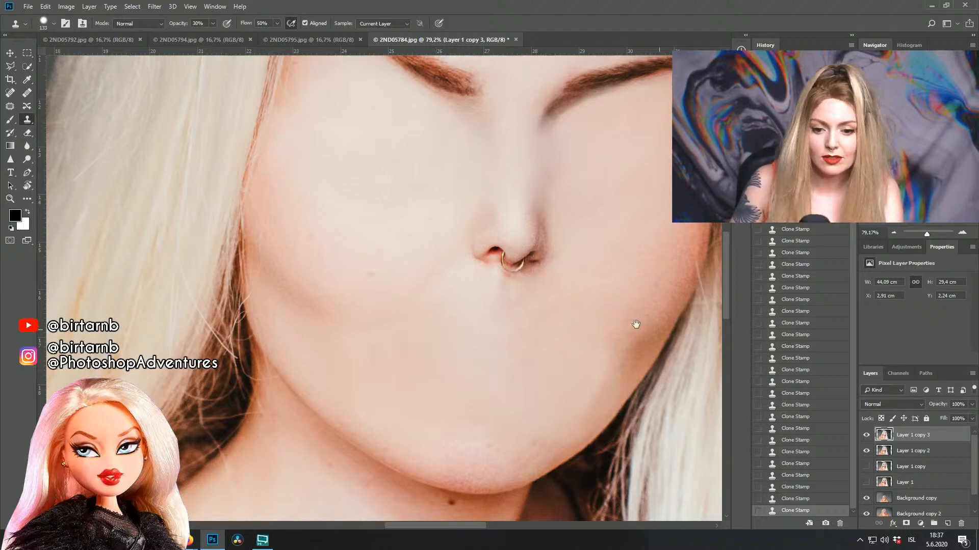
Step: Reduce the clone brush to 47 px and clean up the skin beneath the woman's left eyebrow
{"action": "left_click_drag", "start_coordinate": [590, 334], "coordinate": [537, 376]}
{"action": "scroll", "coordinate": [543, 161], "scroll_direction": "up", "scroll_amount": 3}
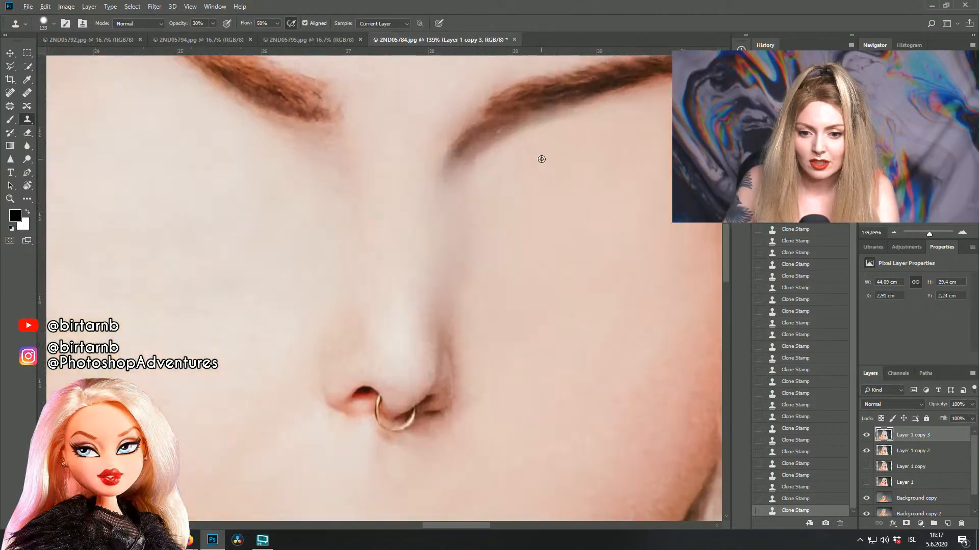
{"action": "scroll", "coordinate": [543, 160], "scroll_direction": "up", "scroll_amount": 2}
{"action": "scroll", "coordinate": [546, 163], "scroll_direction": "down", "scroll_amount": 1}
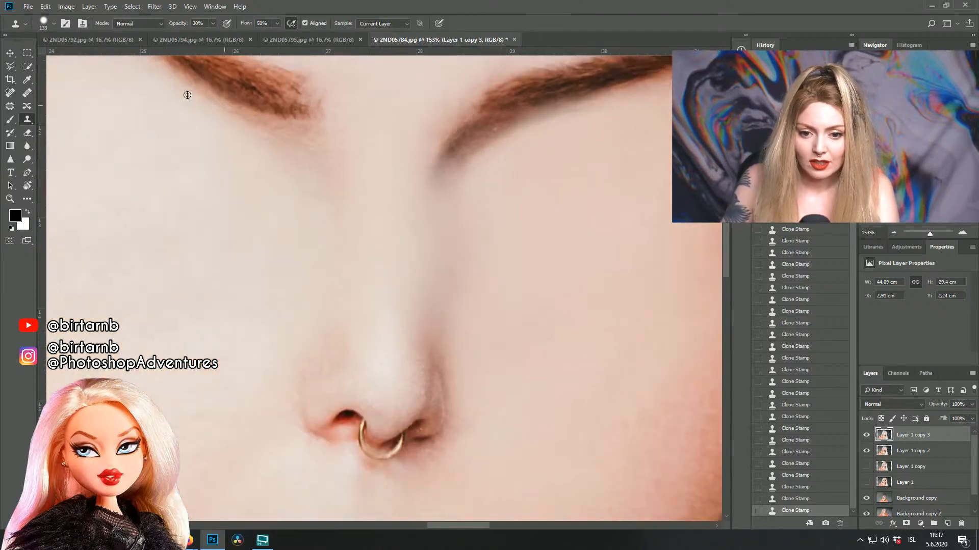
{"action": "left_click", "coordinate": [41, 24]}
{"action": "key", "text": "Return"}
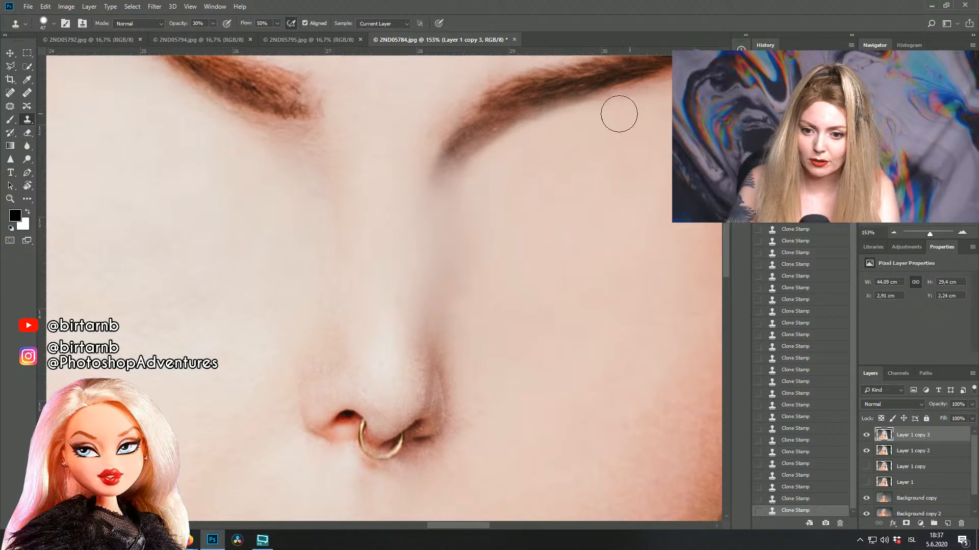
{"action": "left_click_drag", "start_coordinate": [632, 114], "coordinate": [640, 101]}
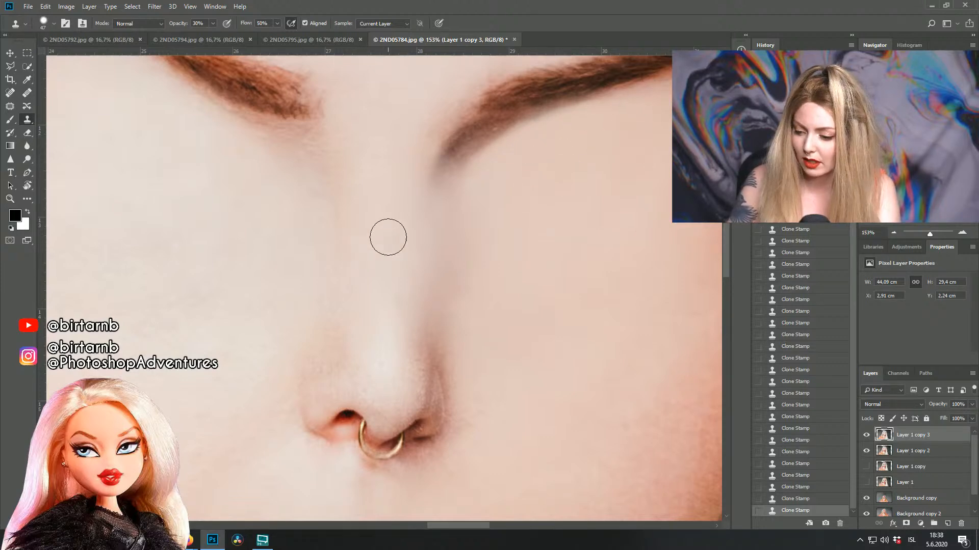
Step: Examine the retouched skin around both eyebrows and the nose
{"action": "scroll", "coordinate": [409, 221], "scroll_direction": "down", "scroll_amount": 1}
{"action": "scroll", "coordinate": [409, 221], "scroll_direction": "down", "scroll_amount": 2}
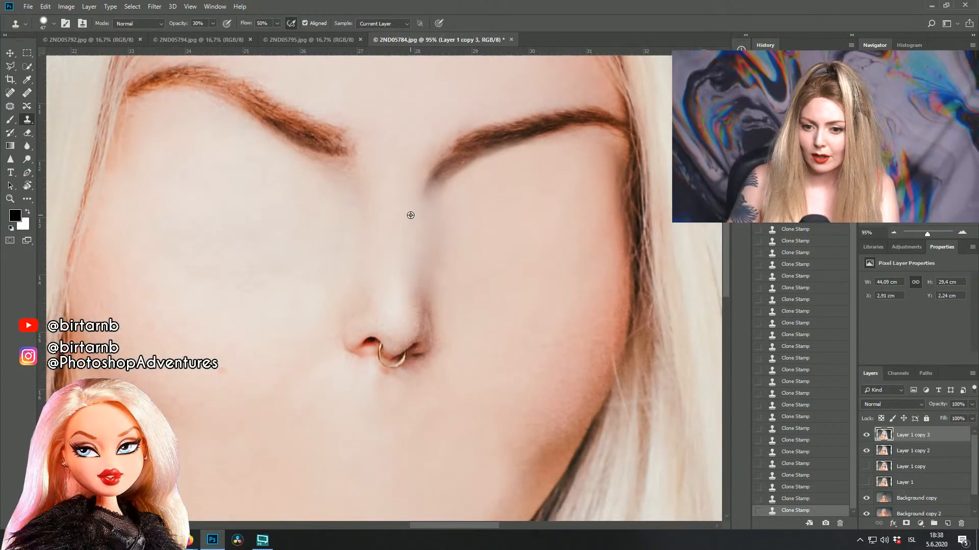
{"action": "scroll", "coordinate": [450, 202], "scroll_direction": "up", "scroll_amount": 1}
{"action": "left_click_drag", "start_coordinate": [192, 172], "coordinate": [383, 254]}
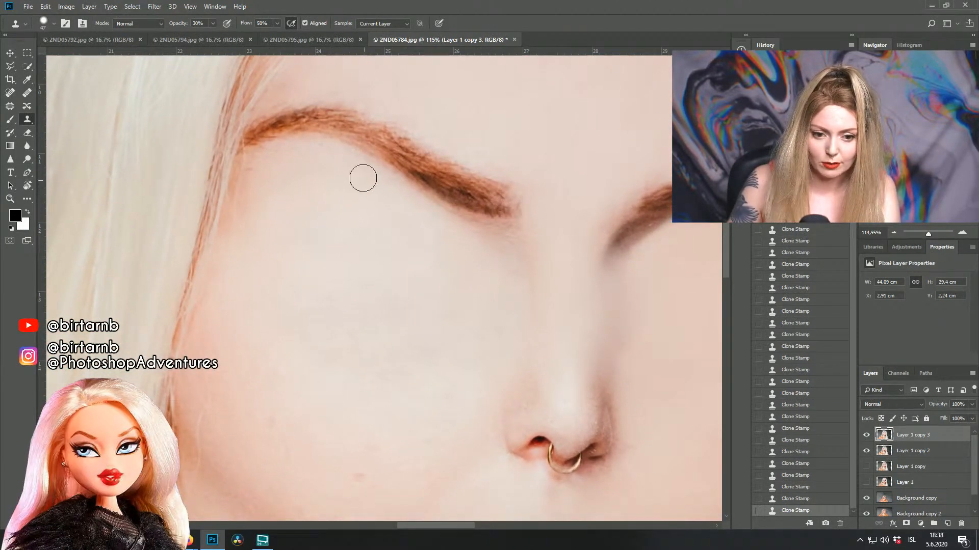
{"action": "scroll", "coordinate": [437, 216], "scroll_direction": "down", "scroll_amount": 2}
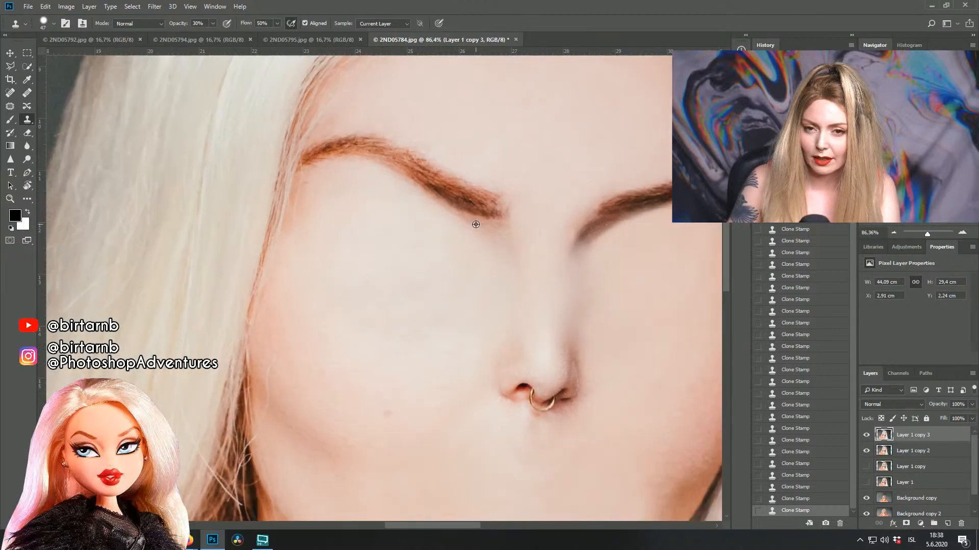
{"action": "scroll", "coordinate": [637, 244], "scroll_direction": "down", "scroll_amount": 2}
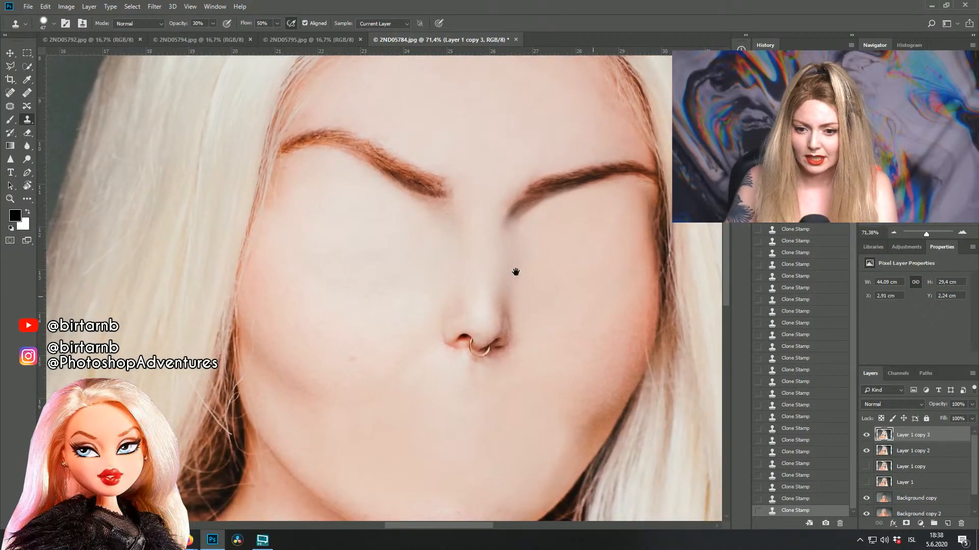
{"action": "scroll", "coordinate": [630, 221], "scroll_direction": "up", "scroll_amount": 2}
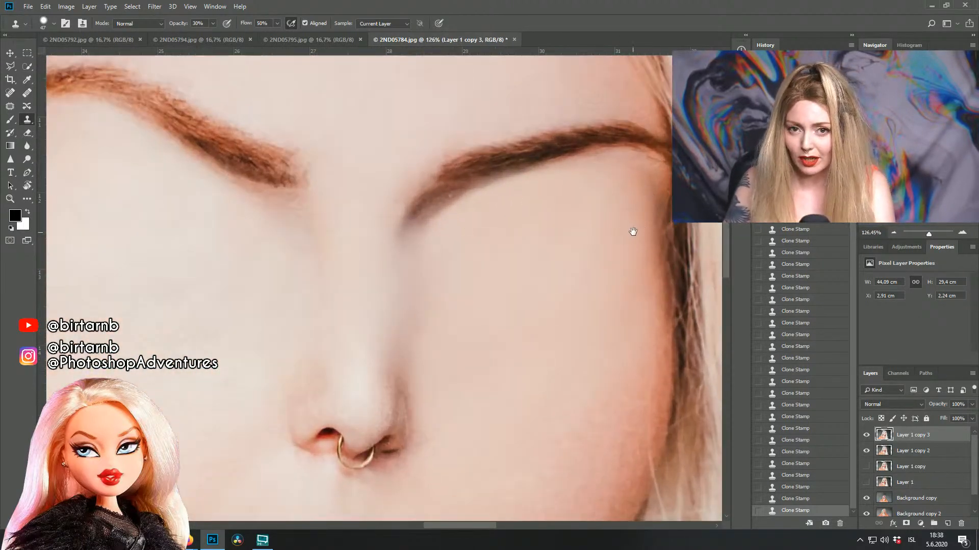
{"action": "scroll", "coordinate": [632, 231], "scroll_direction": "up", "scroll_amount": 2}
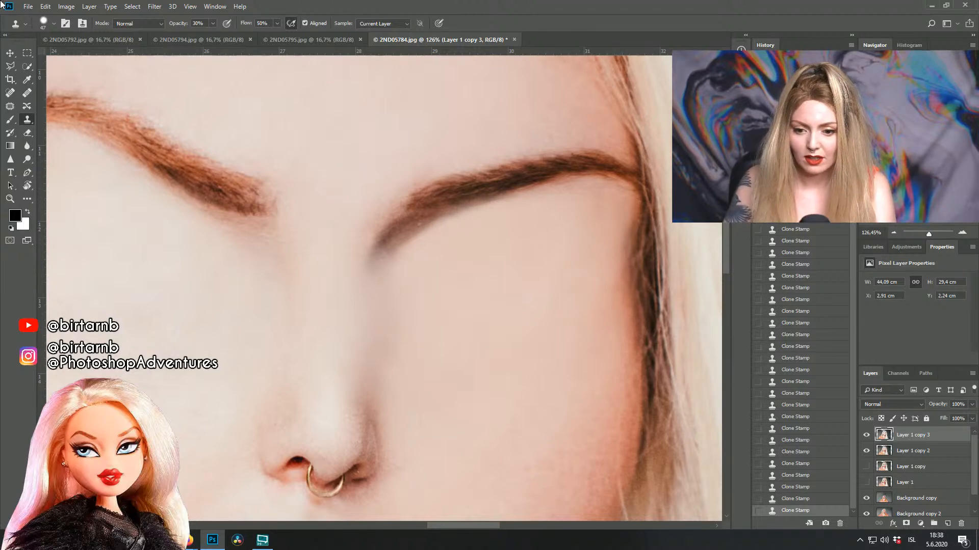
Step: Set the clone brush to 80 px with 38% hardness and clone skin over the shading at the woman's left temple
{"action": "left_click", "coordinate": [53, 25]}
{"action": "mouse_move", "coordinate": [92, 79]}
{"action": "left_mouse_down"}
{"action": "mouse_move", "coordinate": [81, 79]}
{"action": "mouse_move", "coordinate": [82, 56]}
{"action": "left_mouse_up"}
{"action": "left_click", "coordinate": [595, 226], "text": "alt"}
{"action": "mouse_move", "coordinate": [598, 257]}
{"action": "left_mouse_down"}
{"action": "mouse_move", "coordinate": [603, 282]}
{"action": "mouse_move", "coordinate": [612, 210]}
{"action": "mouse_move", "coordinate": [603, 250]}
{"action": "left_mouse_up"}
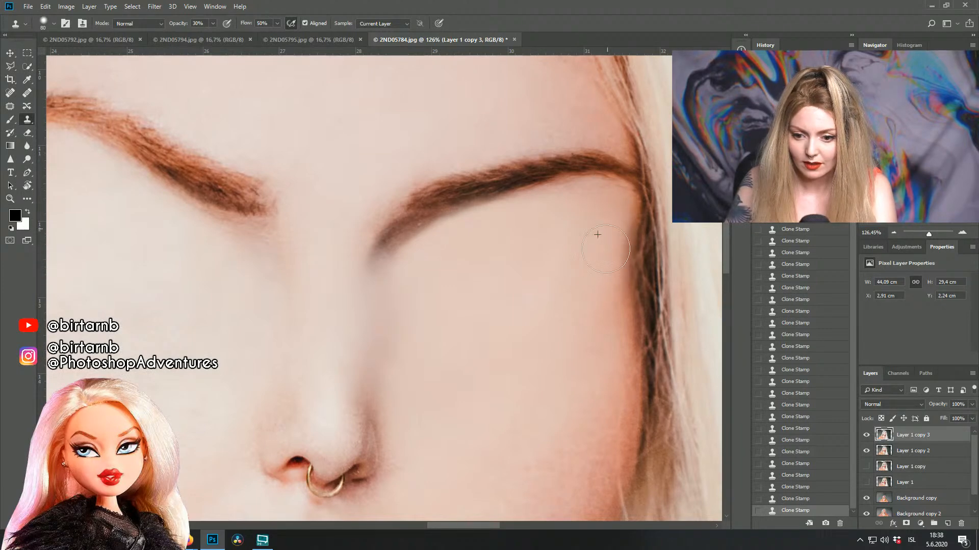
Step: Enlarge the clone brush to 136 px and blend cheek skin into the area where the mouth was
{"action": "scroll", "coordinate": [567, 283], "scroll_direction": "down", "scroll_amount": 6}
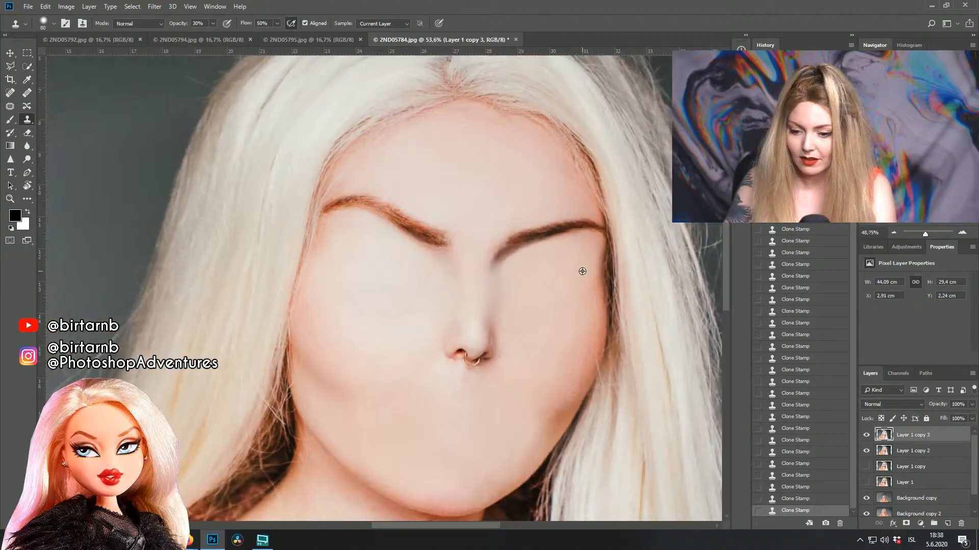
{"action": "scroll", "coordinate": [548, 364], "scroll_direction": "up", "scroll_amount": 4}
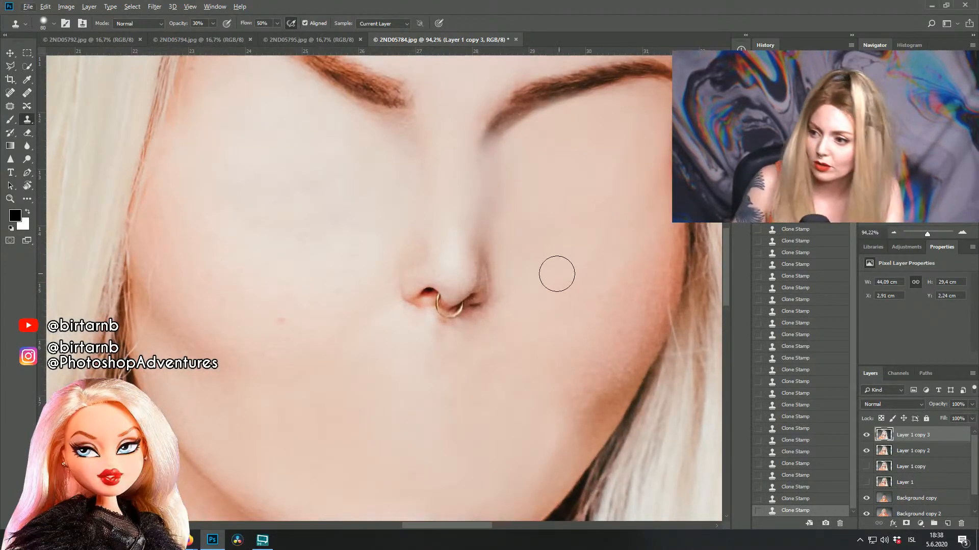
{"action": "scroll", "coordinate": [505, 285], "scroll_direction": "down", "scroll_amount": 2}
{"action": "scroll", "coordinate": [445, 324], "scroll_direction": "up", "scroll_amount": 3}
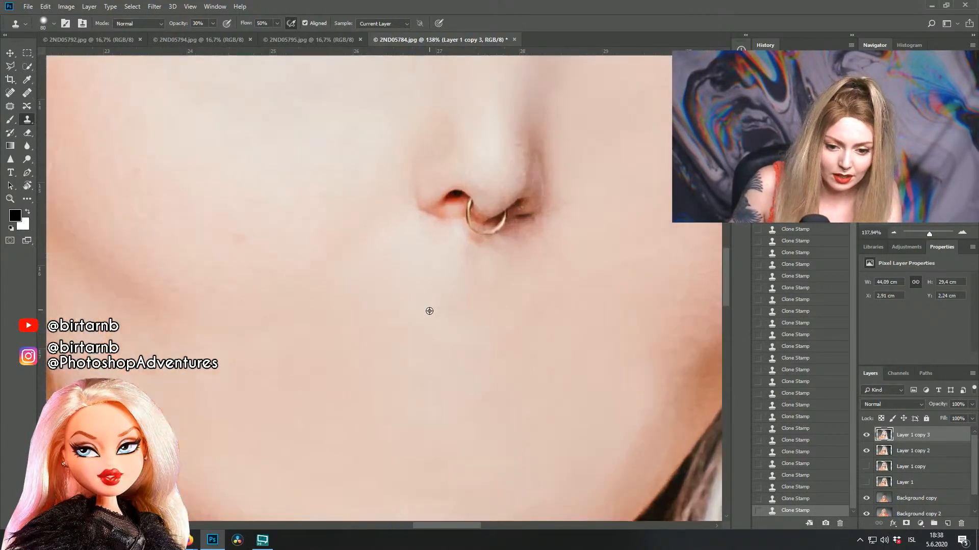
{"action": "left_click", "coordinate": [54, 22]}
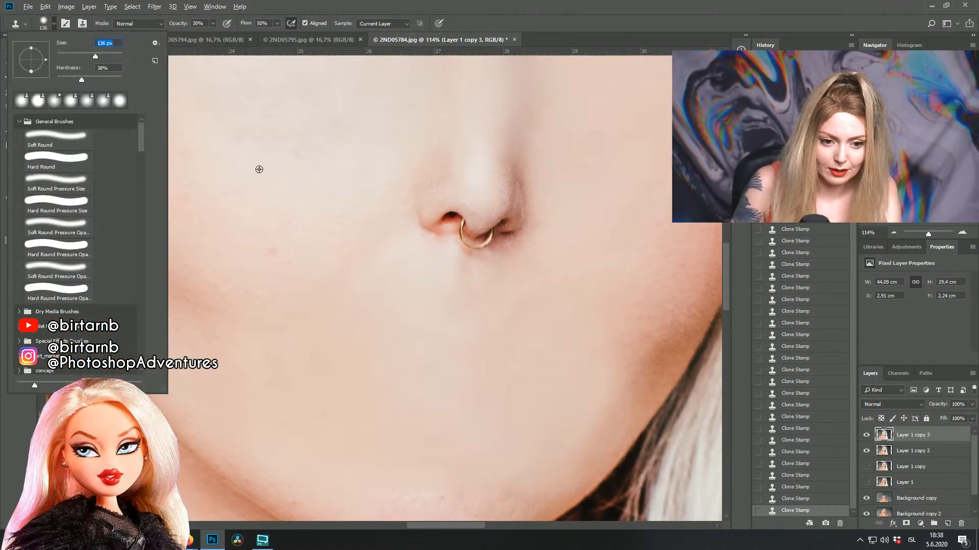
{"action": "left_click", "coordinate": [260, 169], "text": "alt"}
{"action": "mouse_move", "coordinate": [357, 255]}
{"action": "left_mouse_down"}
{"action": "mouse_move", "coordinate": [370, 278]}
{"action": "mouse_move", "coordinate": [432, 316]}
{"action": "mouse_move", "coordinate": [429, 327]}
{"action": "left_mouse_up"}
{"action": "left_click", "coordinate": [293, 158], "text": "alt"}
{"action": "left_click", "coordinate": [691, 266]}
{"action": "left_click", "coordinate": [452, 333], "text": "alt"}
{"action": "left_click", "coordinate": [508, 364], "text": "alt"}
{"action": "left_click_drag", "start_coordinate": [530, 364], "coordinate": [484, 262]}
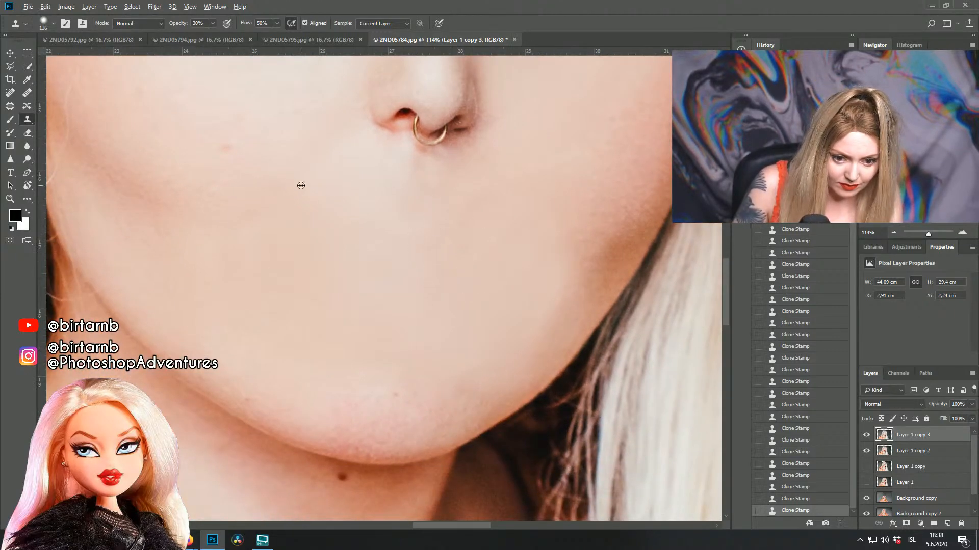
Step: Clone smooth skin below the nose ring and outward towards the woman's left cheek
{"action": "left_click", "coordinate": [358, 199], "text": "alt"}
{"action": "mouse_move", "coordinate": [429, 213]}
{"action": "left_mouse_down"}
{"action": "mouse_move", "coordinate": [454, 208]}
{"action": "mouse_move", "coordinate": [423, 262]}
{"action": "left_mouse_up"}
{"action": "left_click", "coordinate": [382, 207], "text": "alt"}
{"action": "mouse_move", "coordinate": [453, 226]}
{"action": "left_mouse_down"}
{"action": "mouse_move", "coordinate": [494, 196]}
{"action": "mouse_move", "coordinate": [452, 250]}
{"action": "mouse_move", "coordinate": [519, 194]}
{"action": "left_mouse_up"}
{"action": "left_click", "coordinate": [455, 261], "text": "alt"}
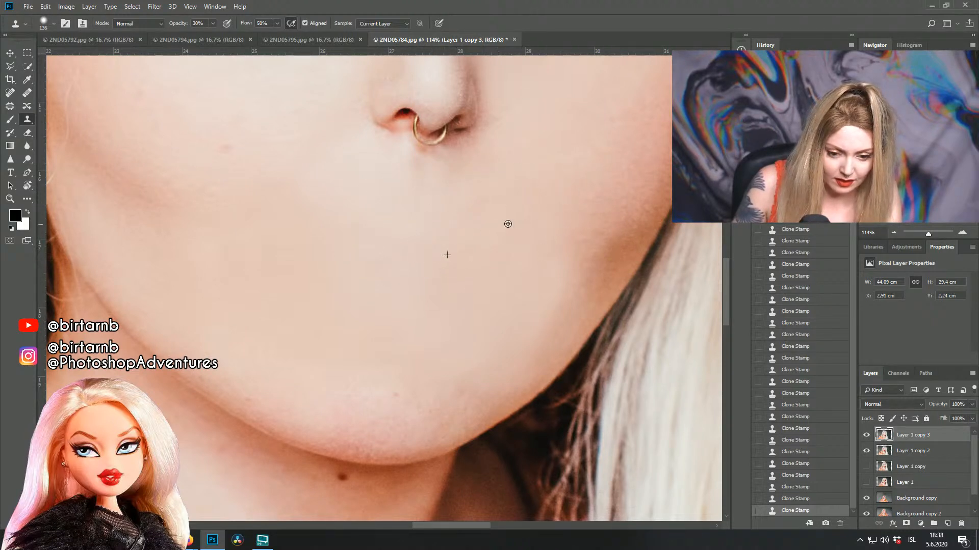
Step: Clone clean skin over the spot and rough texture on the chin
{"action": "mouse_move", "coordinate": [369, 352]}
{"action": "left_mouse_down"}
{"action": "mouse_move", "coordinate": [413, 346]}
{"action": "mouse_move", "coordinate": [288, 322]}
{"action": "mouse_move", "coordinate": [256, 293]}
{"action": "mouse_move", "coordinate": [411, 333]}
{"action": "mouse_move", "coordinate": [415, 357]}
{"action": "left_mouse_up"}
{"action": "left_click", "coordinate": [415, 362], "text": "alt"}
{"action": "mouse_move", "coordinate": [396, 393]}
{"action": "left_mouse_down"}
{"action": "mouse_move", "coordinate": [333, 380]}
{"action": "mouse_move", "coordinate": [437, 368]}
{"action": "mouse_move", "coordinate": [351, 407]}
{"action": "mouse_move", "coordinate": [293, 384]}
{"action": "mouse_move", "coordinate": [446, 361]}
{"action": "mouse_move", "coordinate": [389, 430]}
{"action": "mouse_move", "coordinate": [151, 249]}
{"action": "left_mouse_up"}
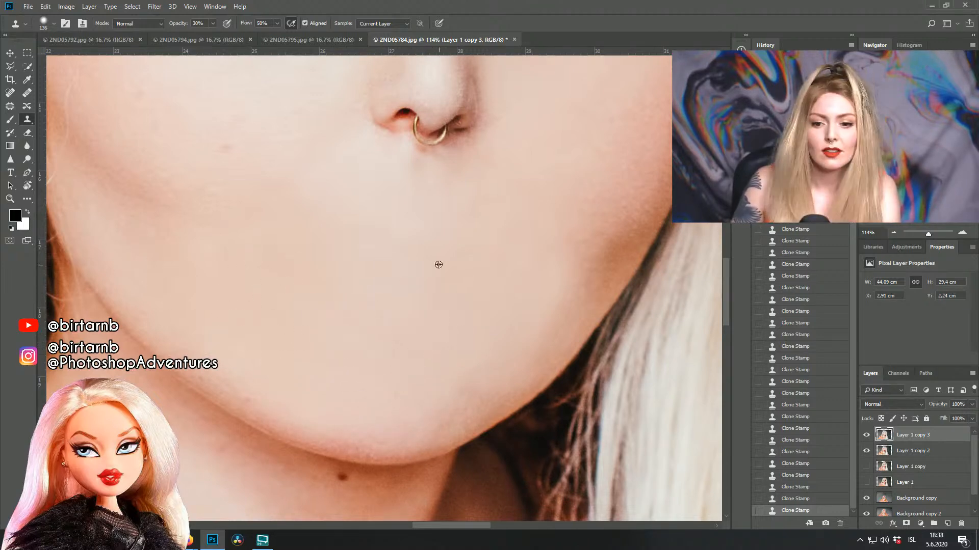
Step: Lighten the empty eye areas beneath both eyebrows with the Dodge tool
{"action": "scroll", "coordinate": [439, 265], "scroll_direction": "down", "scroll_amount": 6}
{"action": "scroll", "coordinate": [458, 278], "scroll_direction": "up", "scroll_amount": 3}
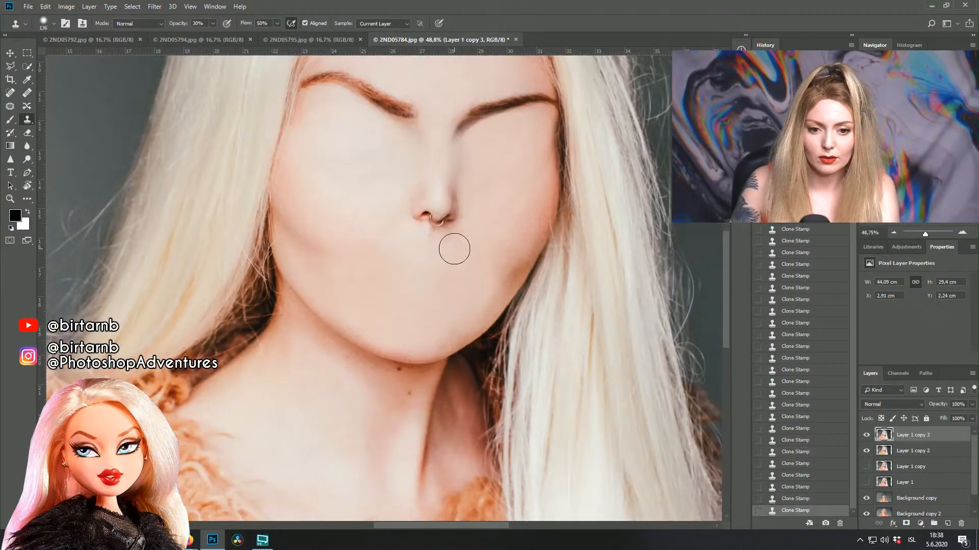
{"action": "scroll", "coordinate": [466, 256], "scroll_direction": "down", "scroll_amount": 1}
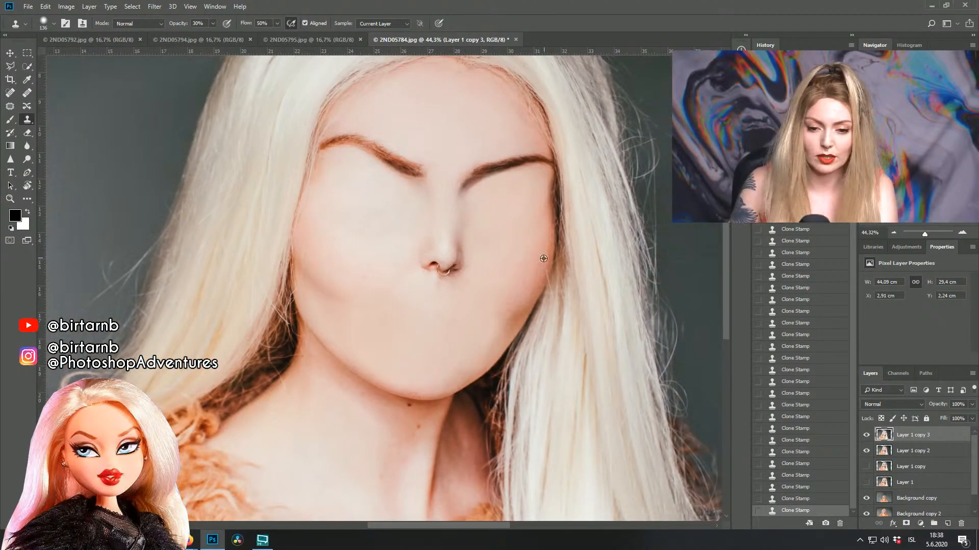
{"action": "scroll", "coordinate": [525, 227], "scroll_direction": "up", "scroll_amount": 4}
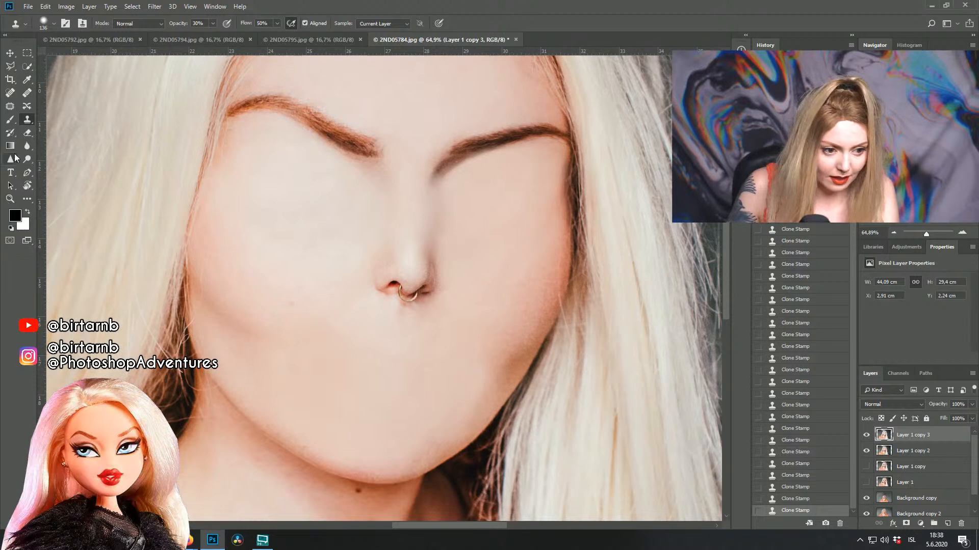
{"action": "right_click", "coordinate": [31, 158]}
{"action": "left_click", "coordinate": [64, 161]}
{"action": "mouse_move", "coordinate": [461, 196]}
{"action": "left_mouse_down"}
{"action": "mouse_move", "coordinate": [483, 185]}
{"action": "mouse_move", "coordinate": [531, 189]}
{"action": "mouse_move", "coordinate": [537, 173]}
{"action": "left_mouse_up"}
{"action": "mouse_move", "coordinate": [343, 199]}
{"action": "left_mouse_down"}
{"action": "mouse_move", "coordinate": [294, 217]}
{"action": "mouse_move", "coordinate": [262, 211]}
{"action": "mouse_move", "coordinate": [239, 155]}
{"action": "left_mouse_up"}
{"action": "left_click", "coordinate": [234, 153]}
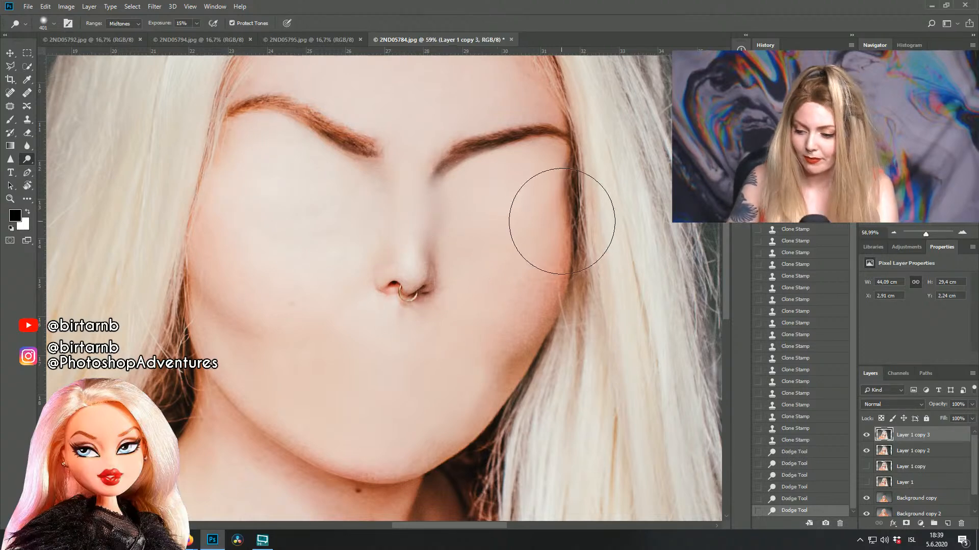
{"action": "scroll", "coordinate": [561, 220], "scroll_direction": "down", "scroll_amount": 3}
{"action": "scroll", "coordinate": [573, 218], "scroll_direction": "up", "scroll_amount": 2}
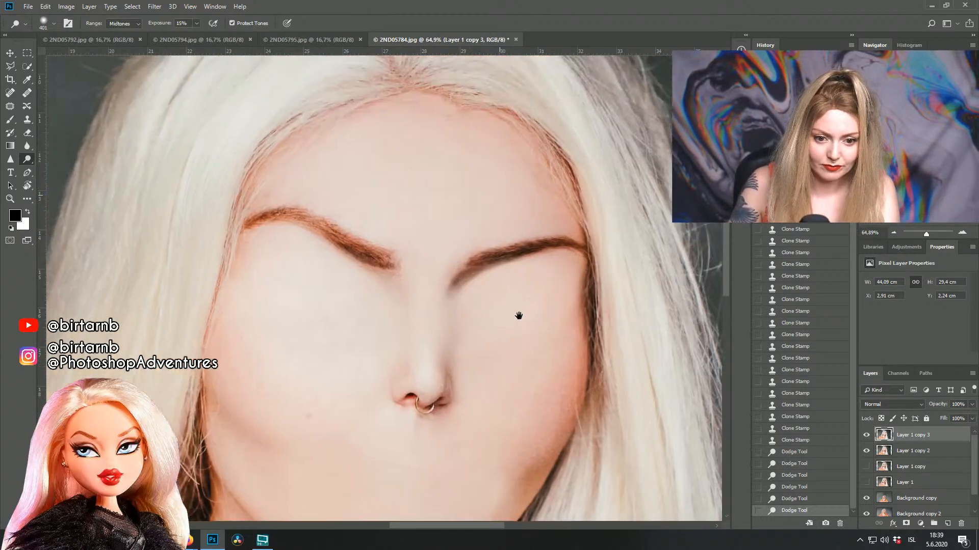
Step: Brighten the skin around the eyebrows and the empty eye areas with the Dodge tool at 15% exposure
{"action": "mouse_move", "coordinate": [422, 234]}
{"action": "left_mouse_down"}
{"action": "mouse_move", "coordinate": [411, 175]}
{"action": "mouse_move", "coordinate": [304, 184]}
{"action": "left_mouse_up"}
{"action": "mouse_move", "coordinate": [520, 230]}
{"action": "left_mouse_down"}
{"action": "mouse_move", "coordinate": [468, 168]}
{"action": "mouse_move", "coordinate": [586, 279]}
{"action": "left_mouse_up"}
{"action": "scroll", "coordinate": [540, 222], "scroll_direction": "down", "scroll_amount": 2}
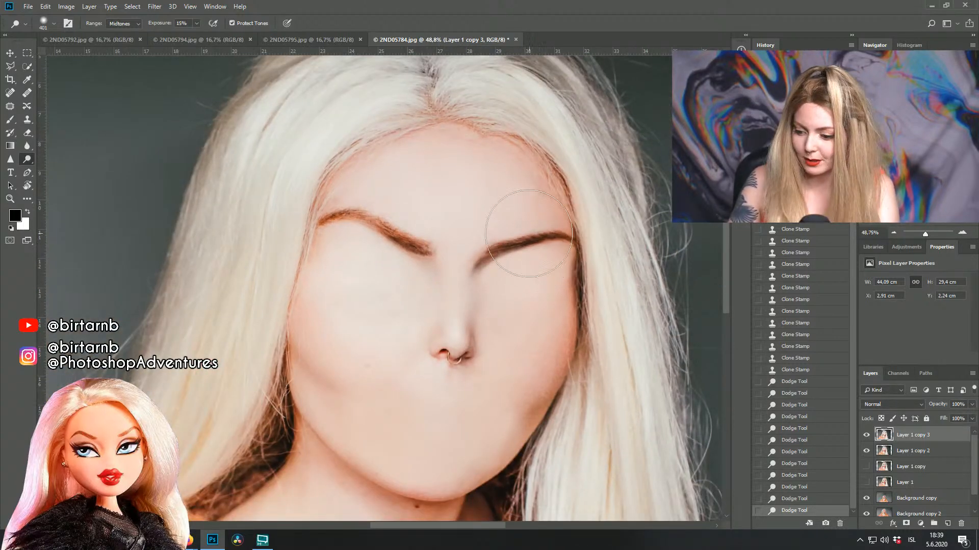
{"action": "scroll", "coordinate": [494, 302], "scroll_direction": "up", "scroll_amount": 2}
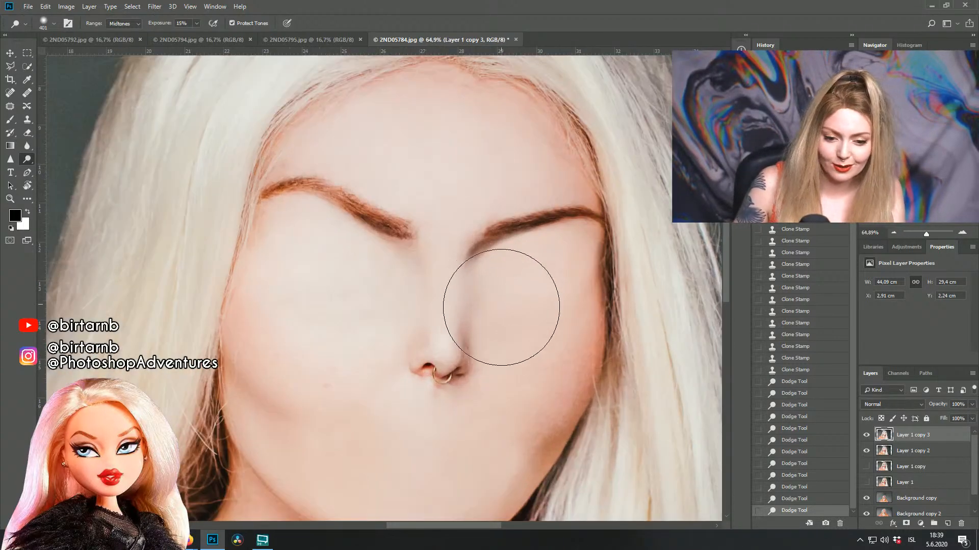
{"action": "mouse_move", "coordinate": [359, 425]}
{"action": "left_mouse_down"}
{"action": "mouse_move", "coordinate": [357, 437]}
{"action": "mouse_move", "coordinate": [356, 426]}
{"action": "left_mouse_up"}
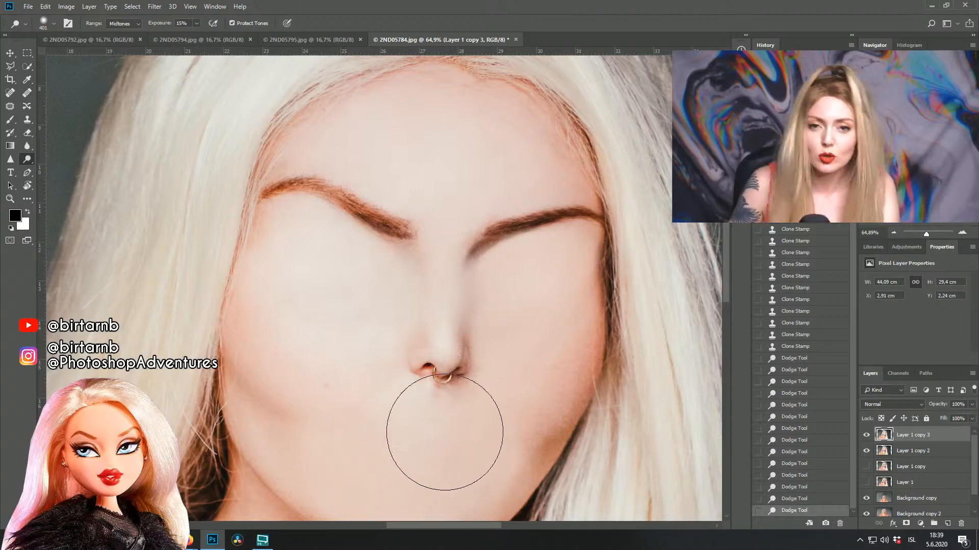
Step: Lighten the blank mouth area, both cheeks and the shaded jaw edges with the Dodge tool
{"action": "left_click_drag", "start_coordinate": [459, 404], "coordinate": [485, 255]}
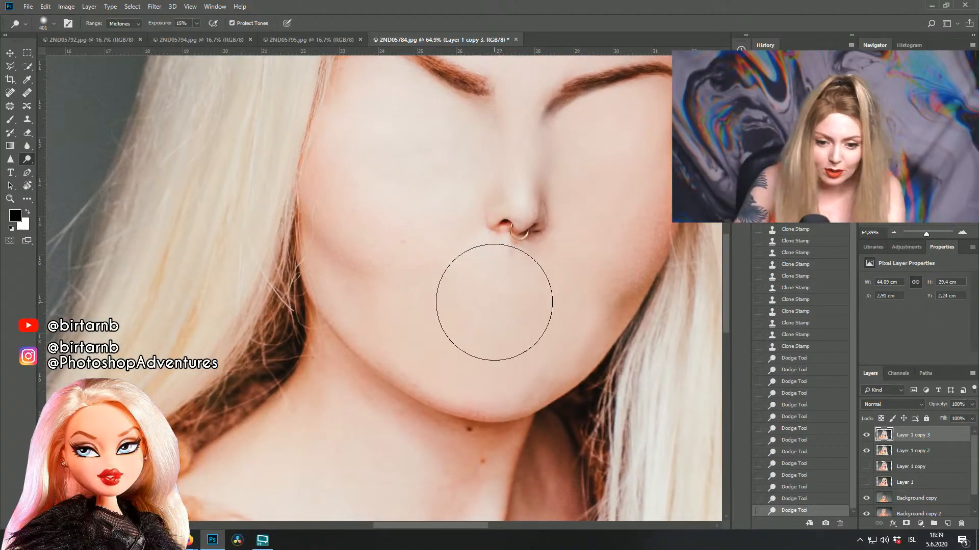
{"action": "scroll", "coordinate": [475, 351], "scroll_direction": "down", "scroll_amount": 1}
{"action": "scroll", "coordinate": [474, 299], "scroll_direction": "up", "scroll_amount": 2}
{"action": "left_click_drag", "start_coordinate": [474, 300], "coordinate": [463, 289]}
{"action": "left_click_drag", "start_coordinate": [590, 229], "coordinate": [633, 142]}
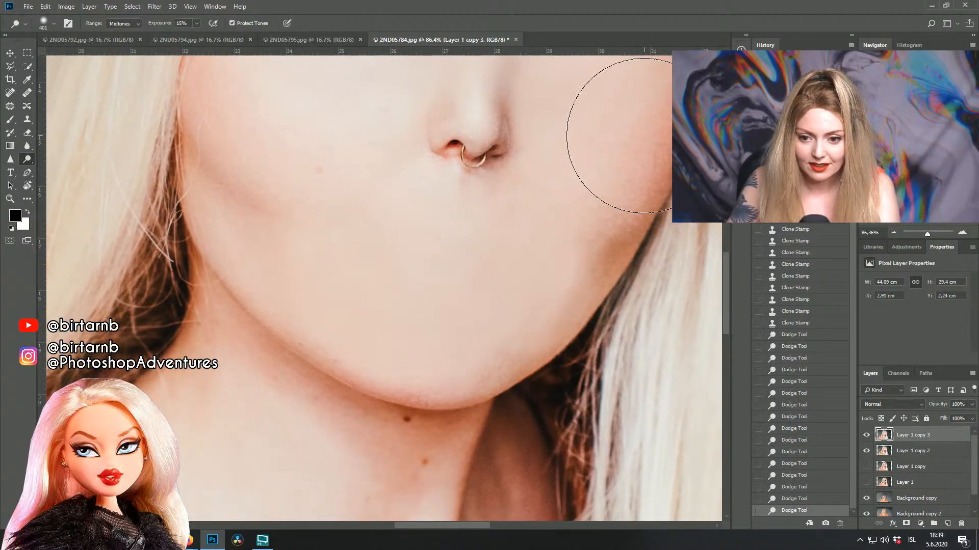
{"action": "left_click_drag", "start_coordinate": [251, 186], "coordinate": [204, 120]}
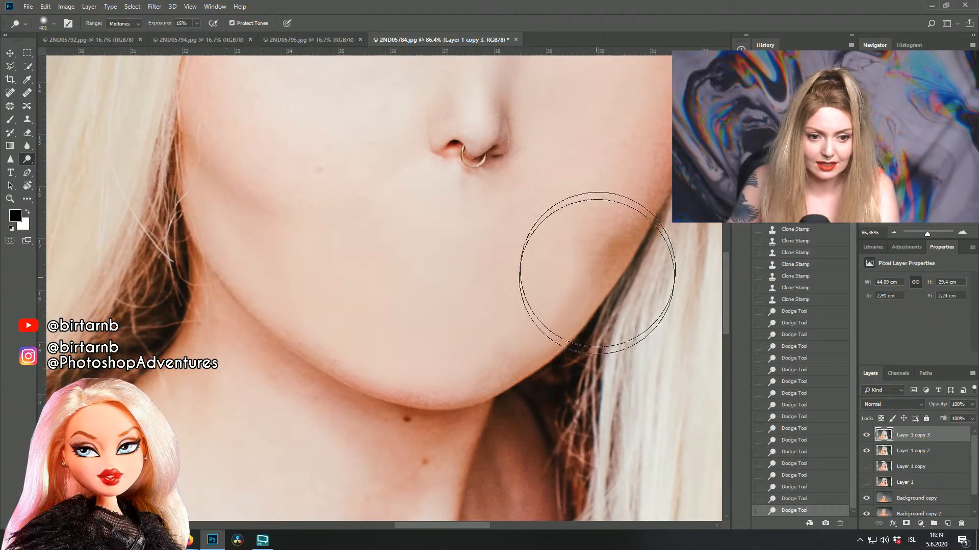
{"action": "left_click_drag", "start_coordinate": [595, 280], "coordinate": [519, 259]}
{"action": "left_click_drag", "start_coordinate": [518, 259], "coordinate": [518, 330]}
{"action": "left_click_drag", "start_coordinate": [498, 262], "coordinate": [443, 192]}
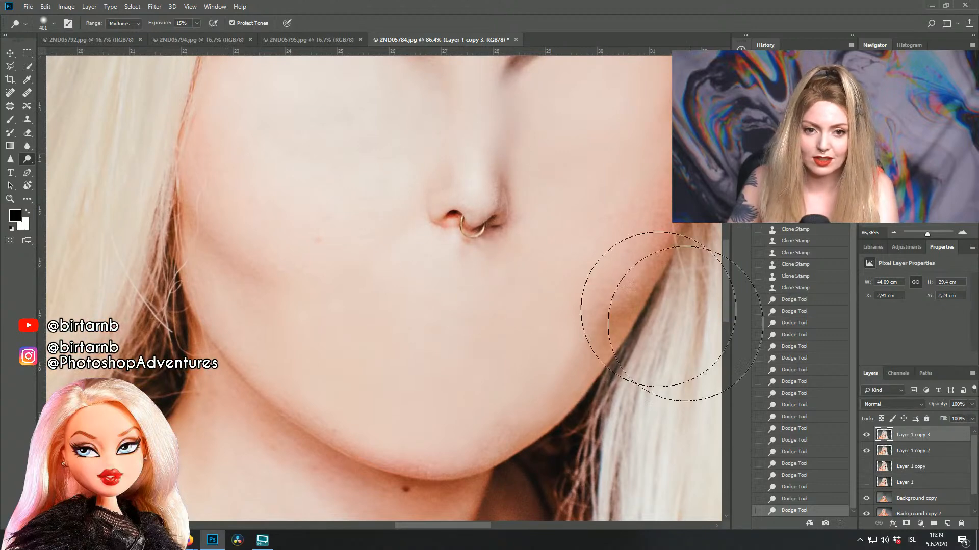
Step: Set the Clone Stamp brush to 180 px with 38% hardness and clone skin over the shadow beside the nose bridge
{"action": "scroll", "coordinate": [586, 212], "scroll_direction": "down", "scroll_amount": 2}
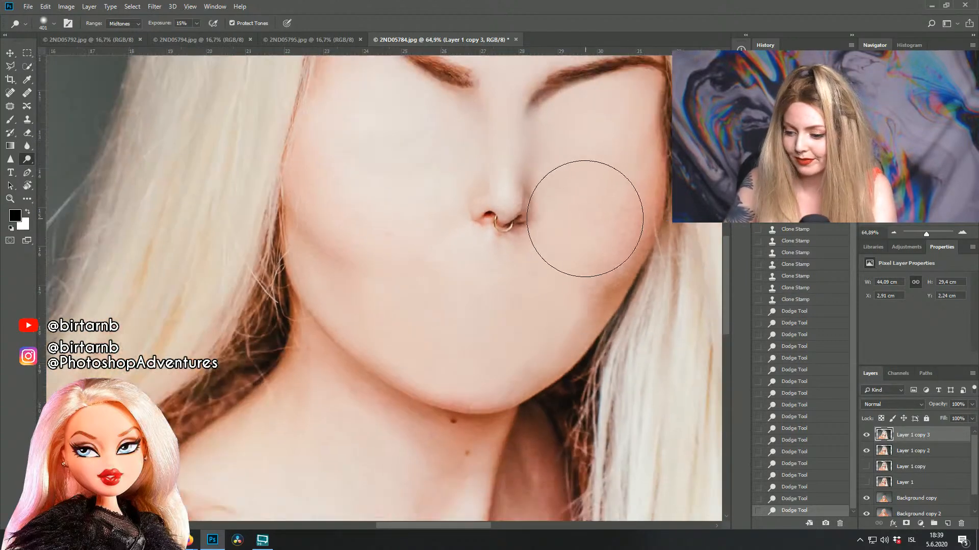
{"action": "scroll", "coordinate": [582, 217], "scroll_direction": "down", "scroll_amount": 1}
{"action": "left_click_drag", "start_coordinate": [569, 275], "coordinate": [539, 247]}
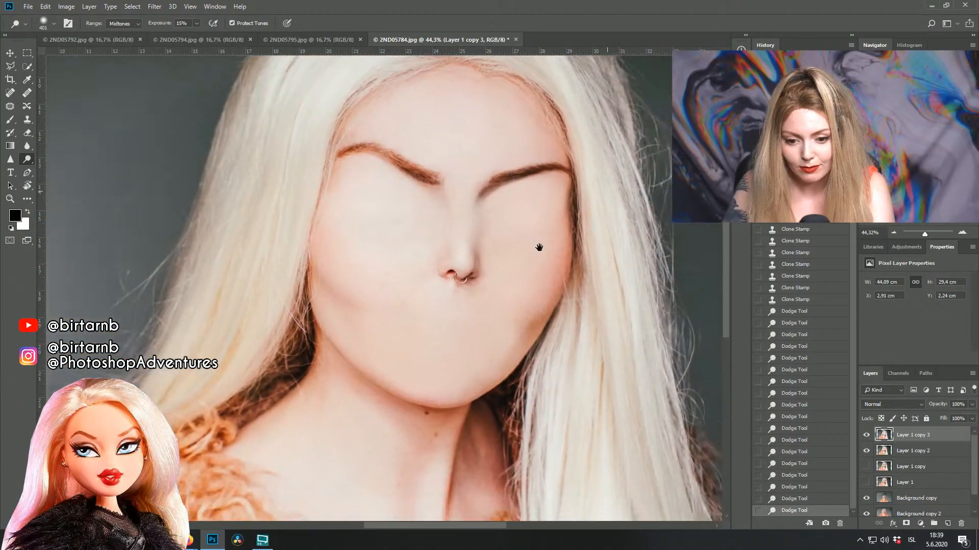
{"action": "scroll", "coordinate": [524, 262], "scroll_direction": "up", "scroll_amount": 4}
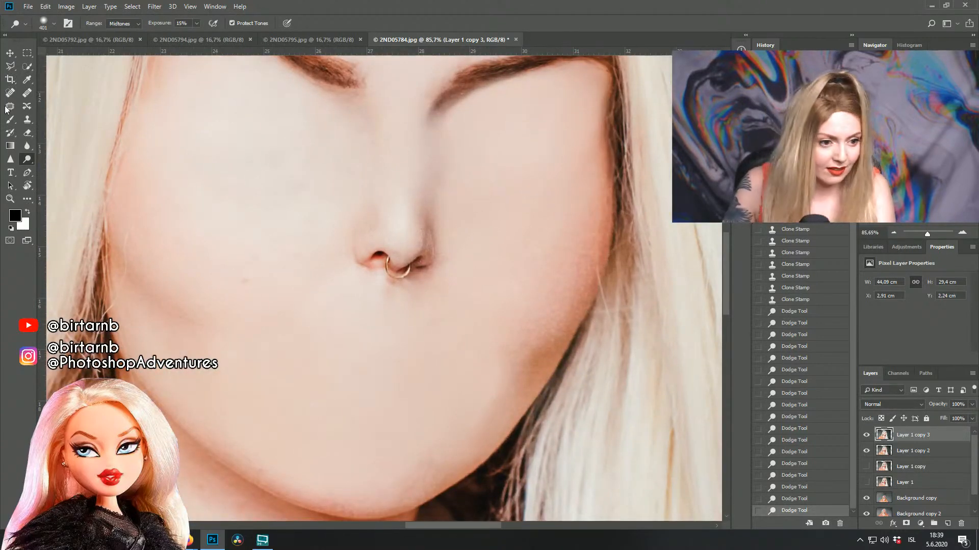
{"action": "left_click", "coordinate": [27, 120]}
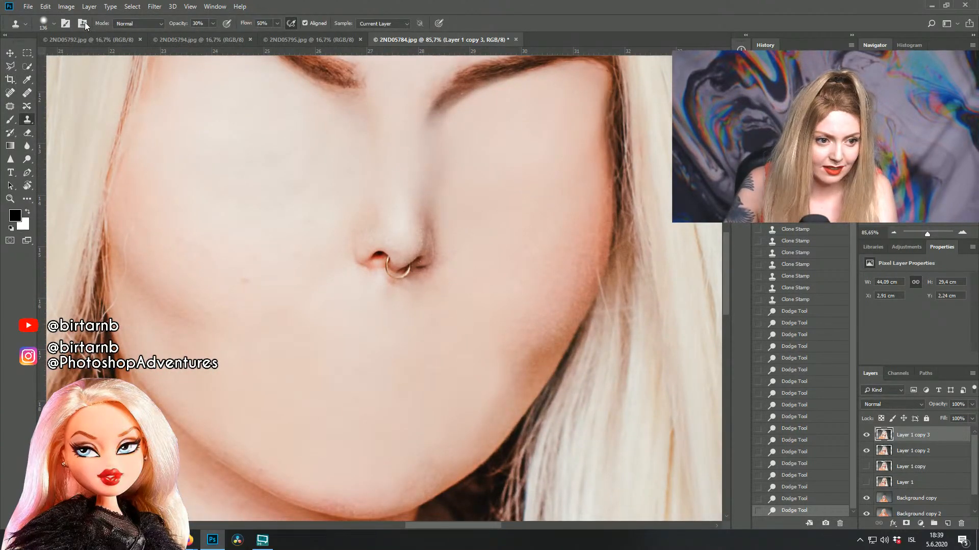
{"action": "left_click", "coordinate": [53, 24]}
{"action": "left_click", "coordinate": [101, 57]}
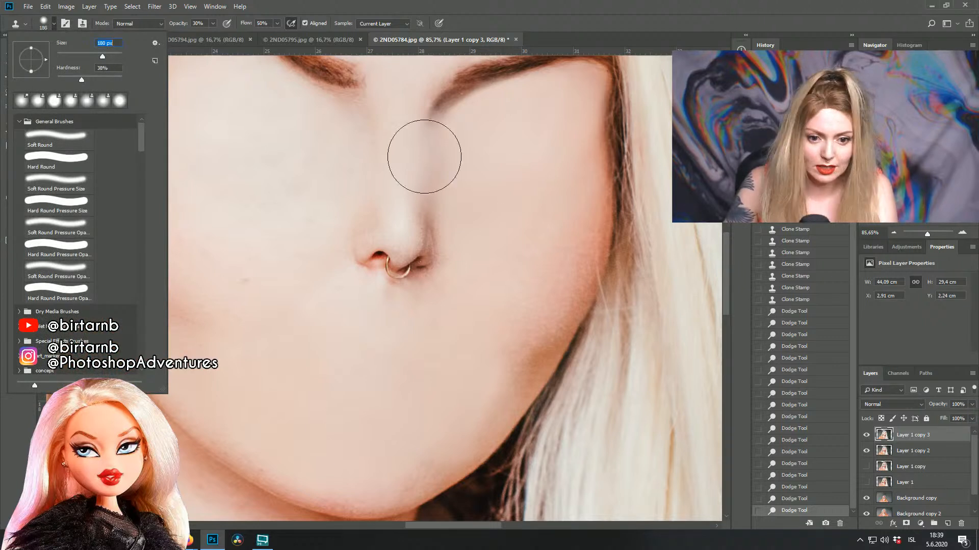
{"action": "left_click", "coordinate": [510, 160]}
{"action": "mouse_move", "coordinate": [434, 169]}
{"action": "left_mouse_down"}
{"action": "mouse_move", "coordinate": [453, 153]}
{"action": "mouse_move", "coordinate": [525, 176]}
{"action": "left_mouse_up"}
{"action": "left_click", "coordinate": [364, 163], "text": "alt"}
{"action": "mouse_move", "coordinate": [414, 164]}
{"action": "left_mouse_down"}
{"action": "mouse_move", "coordinate": [346, 200]}
{"action": "mouse_move", "coordinate": [387, 170]}
{"action": "left_mouse_up"}
Step: Undo the clone stroke beneath the woman's left eyebrow and clone clean skin across the empty eye area on her right side
{"action": "left_click", "coordinate": [505, 136], "text": "alt"}
{"action": "mouse_move", "coordinate": [484, 140]}
{"action": "left_mouse_down"}
{"action": "mouse_move", "coordinate": [415, 149]}
{"action": "mouse_move", "coordinate": [475, 164]}
{"action": "left_mouse_up"}
{"action": "key", "text": "ctrl+z"}
{"action": "left_click", "coordinate": [316, 153], "text": "alt"}
{"action": "mouse_move", "coordinate": [364, 142]}
{"action": "left_mouse_down"}
{"action": "mouse_move", "coordinate": [376, 127]}
{"action": "mouse_move", "coordinate": [277, 196]}
{"action": "left_mouse_up"}
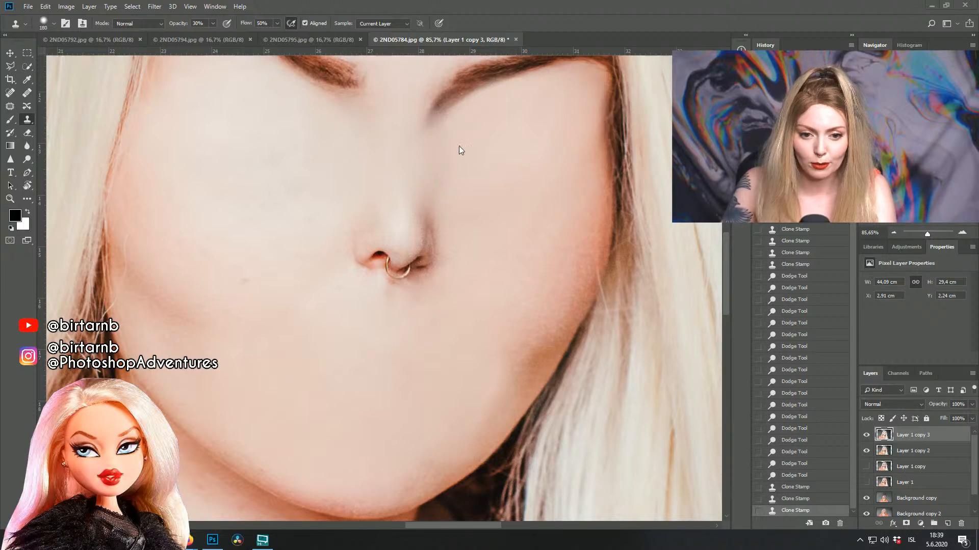
Step: Compare the original portraits 2ND05792, 2ND05795 and 2ND05794, and return to 2ND05784.jpg
{"action": "left_click_drag", "start_coordinate": [477, 163], "coordinate": [507, 262]}
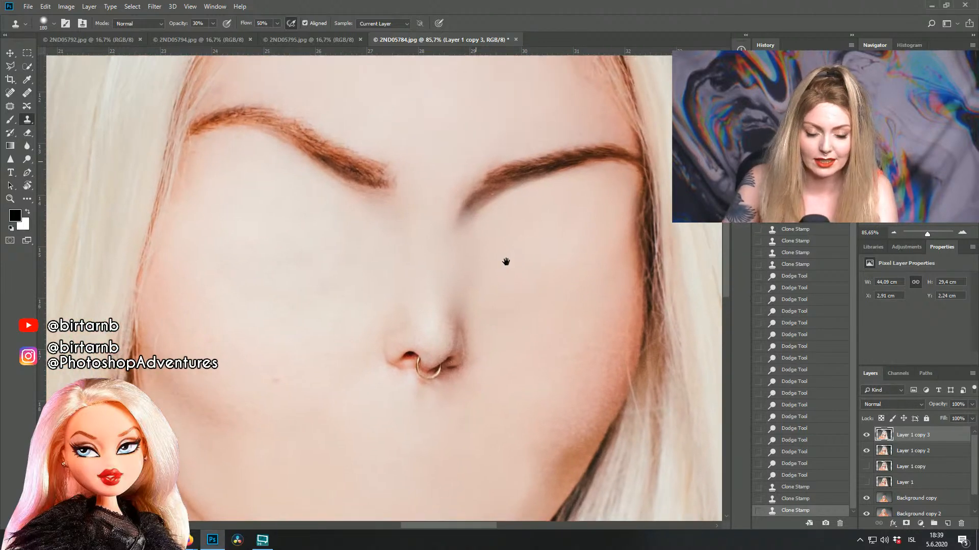
{"action": "left_click", "coordinate": [46, 37]}
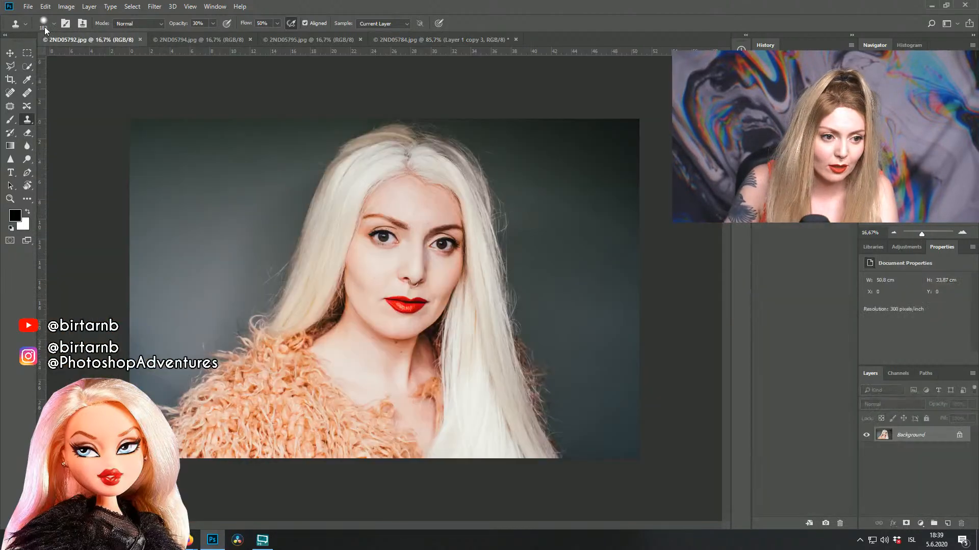
{"action": "left_click", "coordinate": [334, 40]}
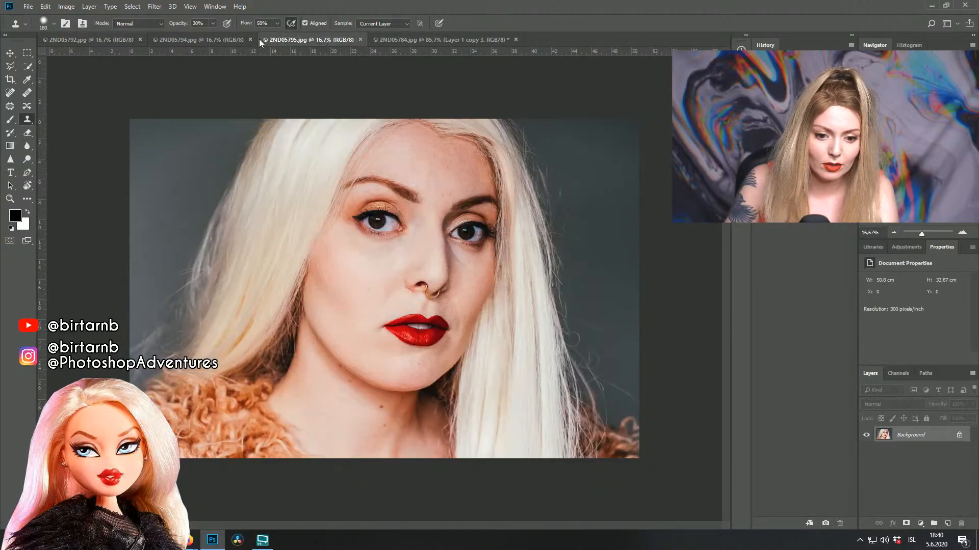
{"action": "left_click", "coordinate": [212, 39]}
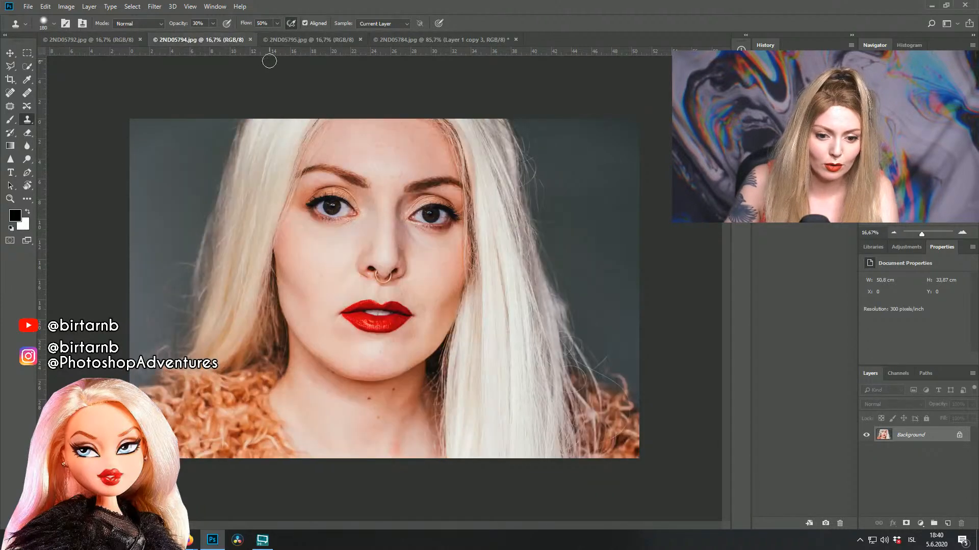
{"action": "left_click", "coordinate": [423, 43]}
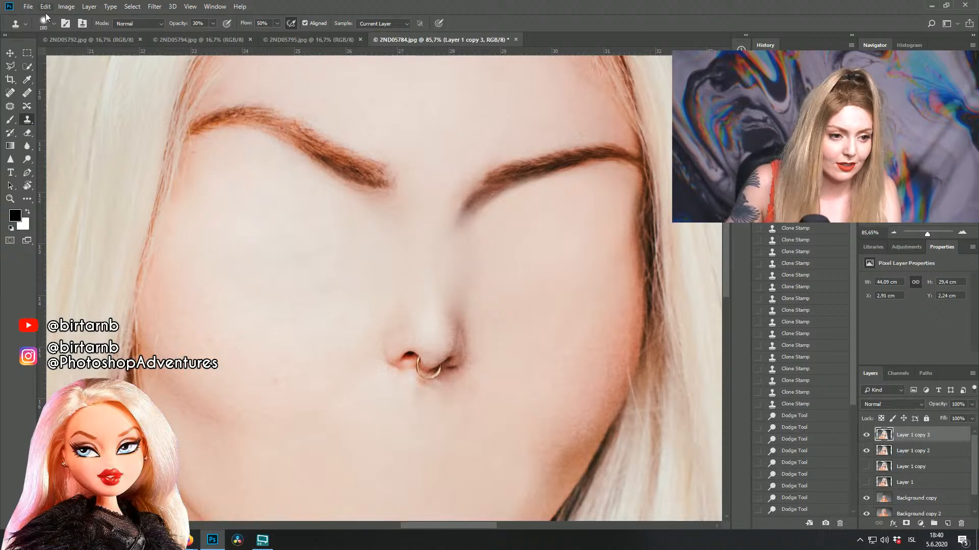
Step: Duplicate Layer 1 copy 3 and hide Layer 1 copy 3 and Layer 1 copy 2
{"action": "left_click", "coordinate": [44, 24]}
{"action": "left_click", "coordinate": [45, 23]}
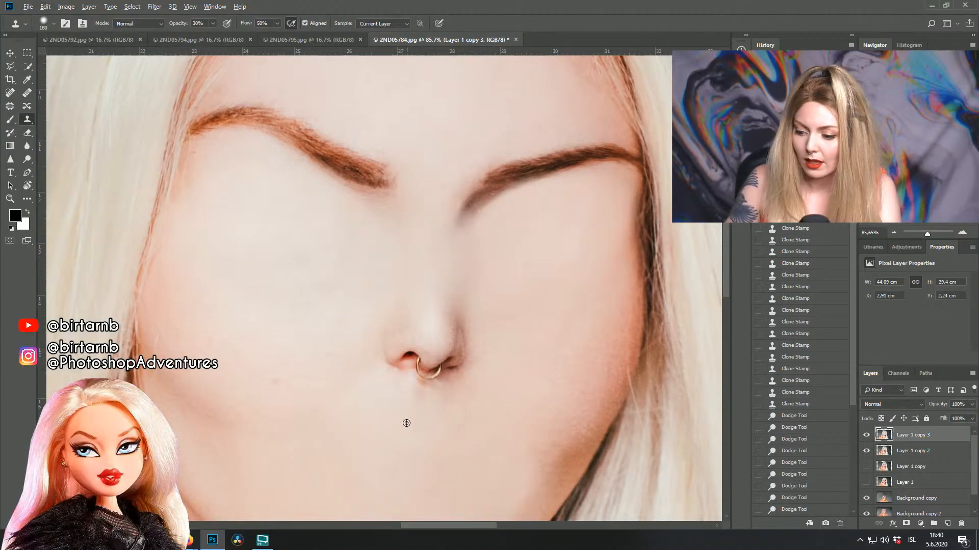
{"action": "scroll", "coordinate": [411, 405], "scroll_direction": "up", "scroll_amount": 5}
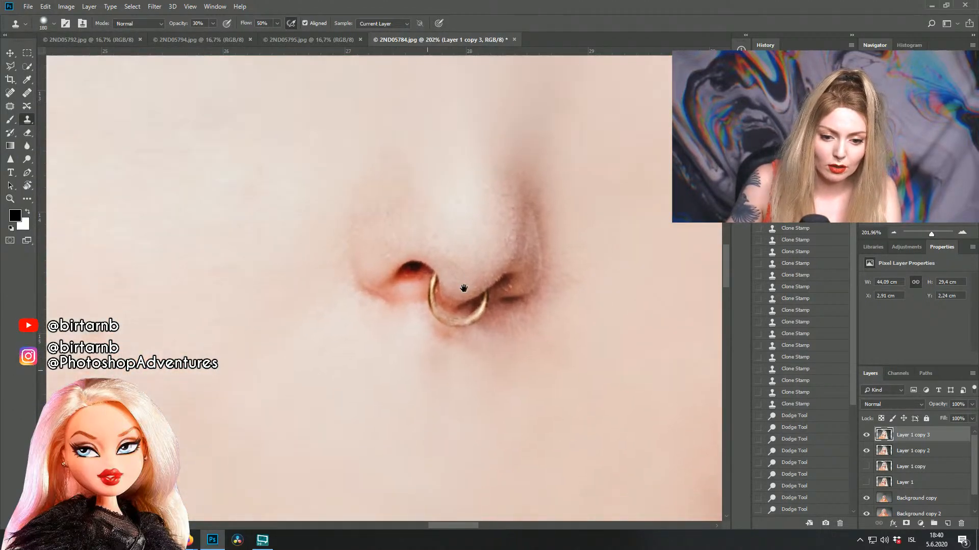
{"action": "key", "text": "ctrl+j"}
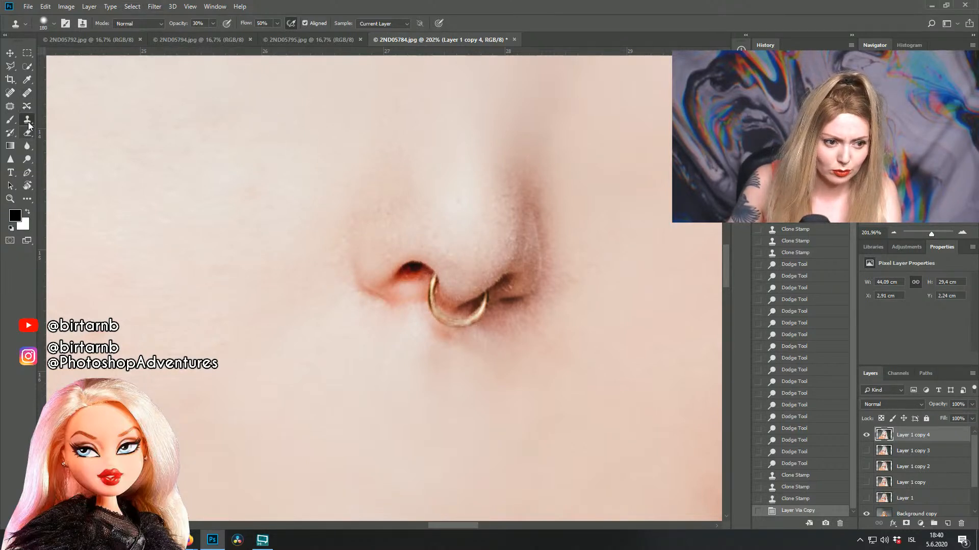
{"action": "left_click", "coordinate": [54, 23]}
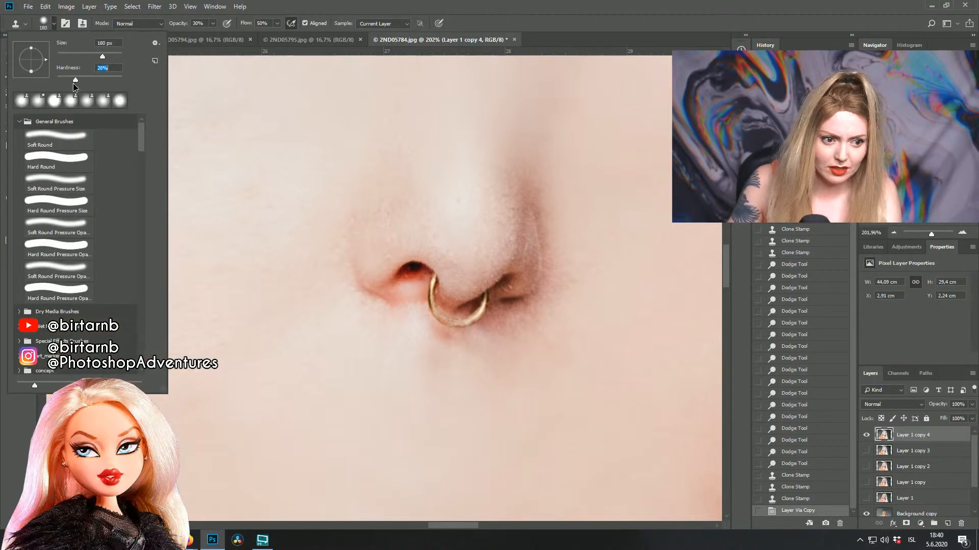
{"action": "left_click", "coordinate": [428, 224]}
{"action": "left_click", "coordinate": [415, 278]}
{"action": "left_click", "coordinate": [415, 278]}
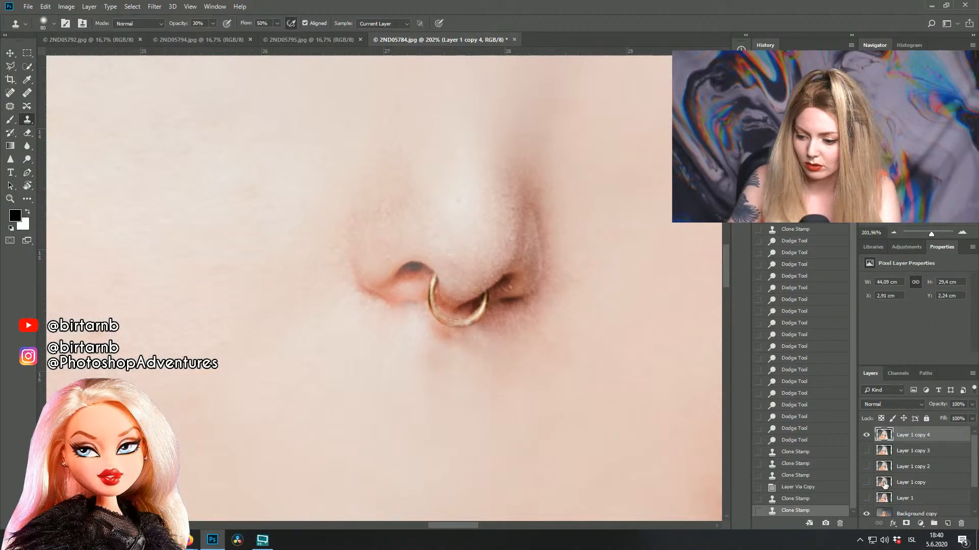
{"action": "left_click", "coordinate": [813, 490]}
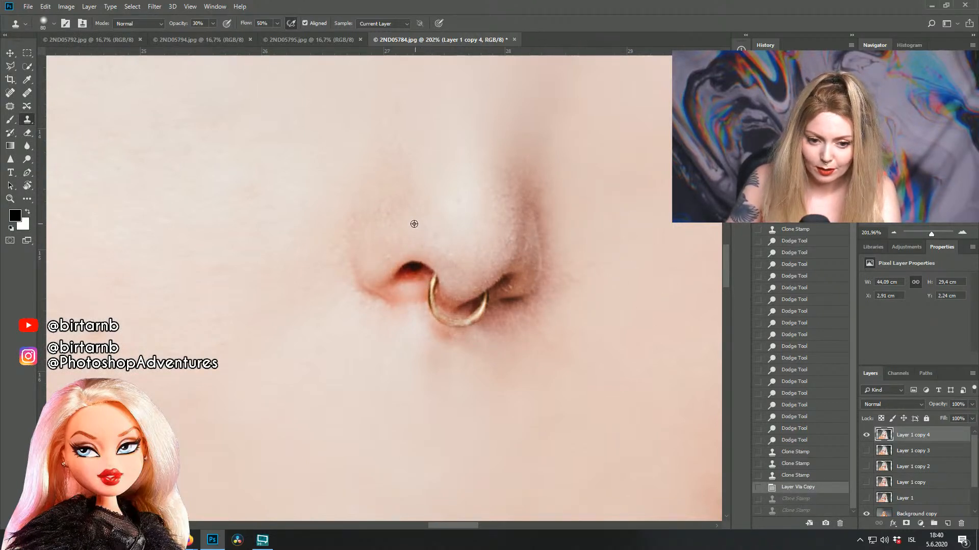
Step: Set the clone brush to 81 px with 61% hardness and clone nose skin over the woman's right nostril
{"action": "left_click", "coordinate": [53, 24]}
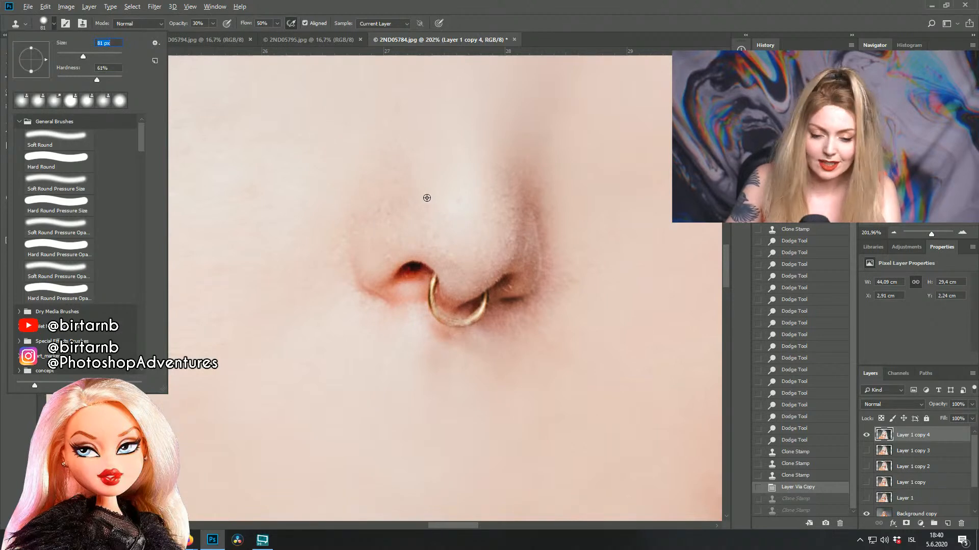
{"action": "left_click", "coordinate": [423, 216]}
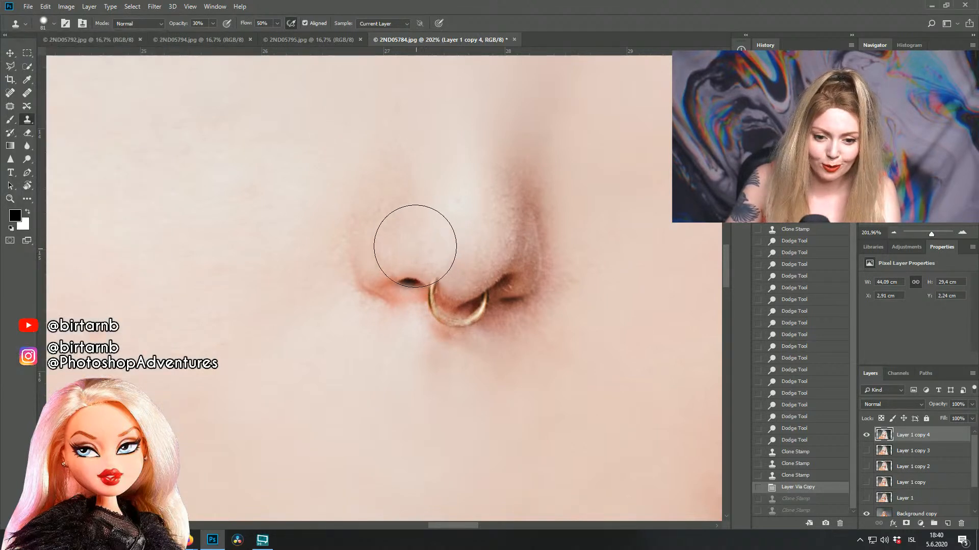
{"action": "left_click", "coordinate": [409, 206], "text": "alt"}
{"action": "left_click", "coordinate": [410, 237]}
{"action": "left_click", "coordinate": [418, 232]}
{"action": "left_click", "coordinate": [408, 231]}
{"action": "left_click", "coordinate": [402, 242]}
{"action": "left_click", "coordinate": [415, 232]}
{"action": "left_click", "coordinate": [408, 238]}
{"action": "left_click", "coordinate": [404, 229]}
{"action": "left_click", "coordinate": [403, 243]}
Step: Clone smooth skin along the lower edge of the nose tip beside the ring
{"action": "left_click", "coordinate": [416, 239]}
{"action": "left_click", "coordinate": [427, 244]}
{"action": "left_click", "coordinate": [431, 239]}
{"action": "left_click", "coordinate": [454, 222]}
{"action": "left_click", "coordinate": [455, 225]}
{"action": "left_click", "coordinate": [447, 237]}
{"action": "left_click", "coordinate": [441, 248]}
{"action": "left_click", "coordinate": [440, 234]}
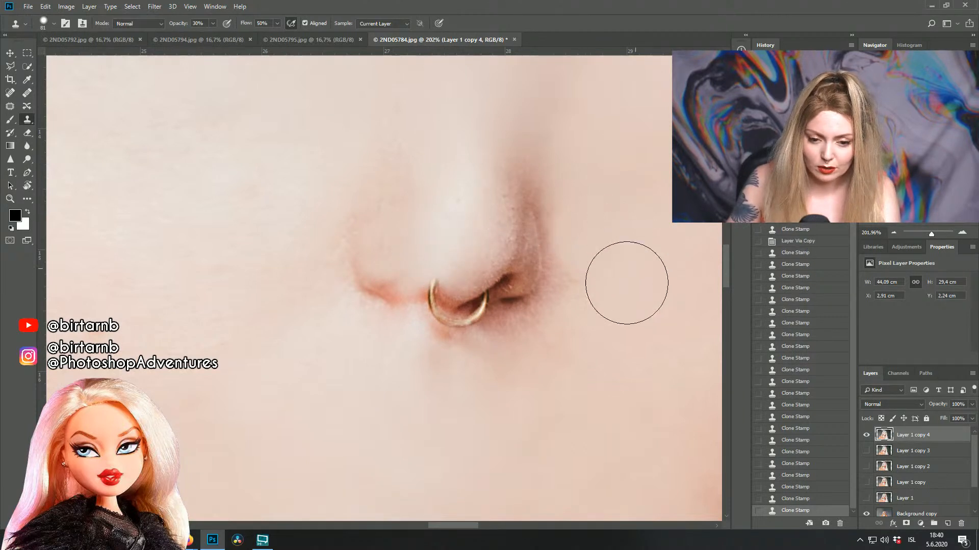
Step: Reduce the clone brush to 32 px and clone skin over the woman's dark left nostril
{"action": "scroll", "coordinate": [550, 262], "scroll_direction": "up", "scroll_amount": 2}
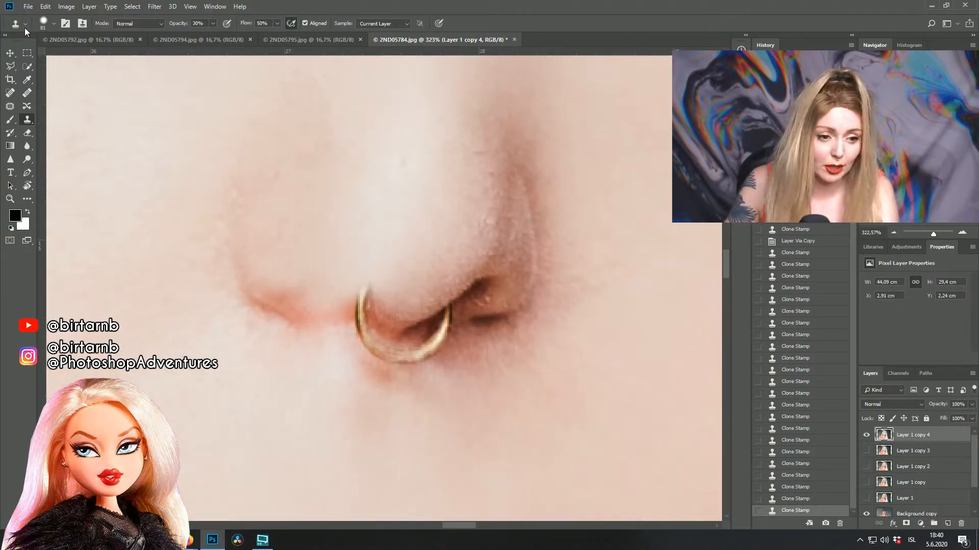
{"action": "left_click", "coordinate": [45, 22]}
{"action": "left_click", "coordinate": [70, 55]}
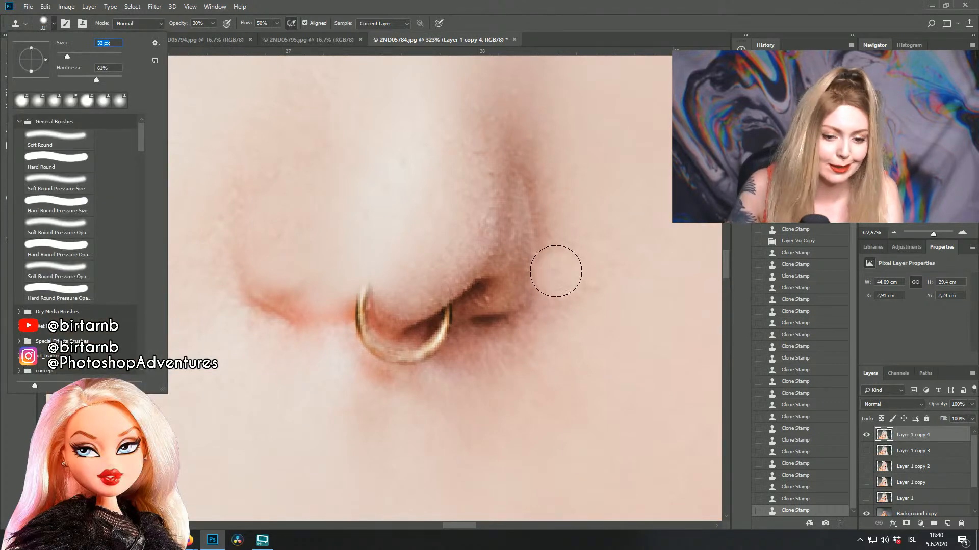
{"action": "left_click", "coordinate": [491, 273]}
{"action": "left_click", "coordinate": [488, 275]}
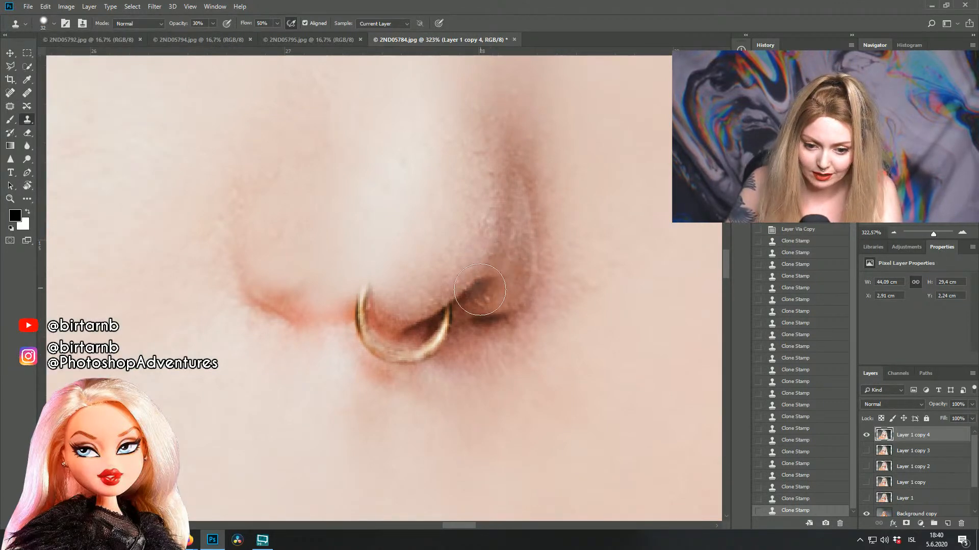
{"action": "left_click", "coordinate": [488, 265]}
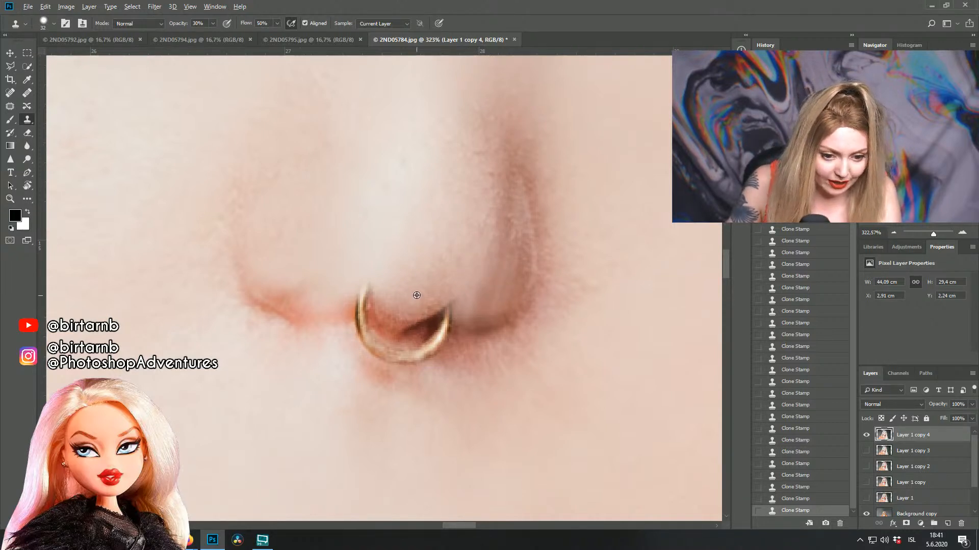
Step: Clone nose-tip skin over the upper part of the nose ring
{"action": "mouse_move", "coordinate": [369, 306]}
{"action": "left_mouse_down"}
{"action": "mouse_move", "coordinate": [388, 292]}
{"action": "mouse_move", "coordinate": [363, 290]}
{"action": "left_mouse_up"}
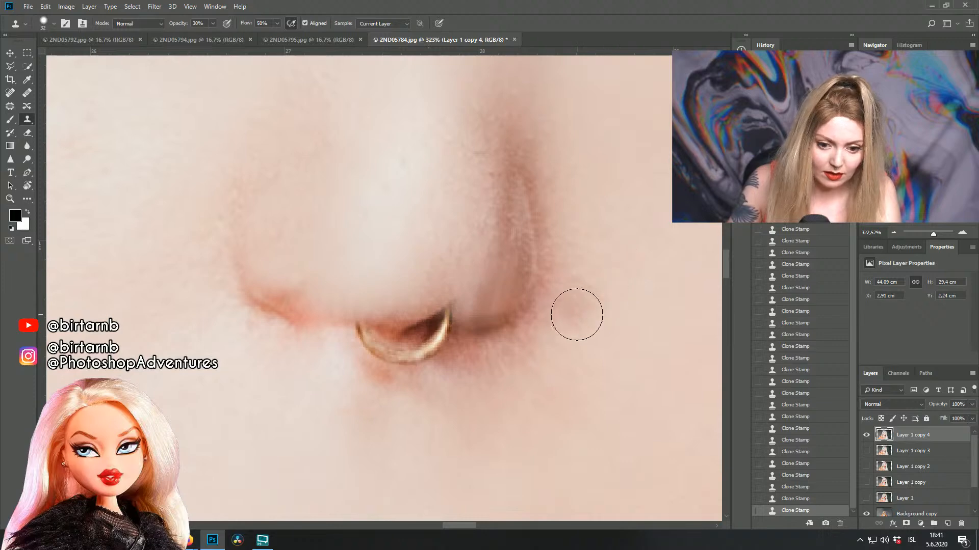
{"action": "scroll", "coordinate": [556, 260], "scroll_direction": "down", "scroll_amount": 4}
{"action": "scroll", "coordinate": [556, 260], "scroll_direction": "down", "scroll_amount": 2}
{"action": "scroll", "coordinate": [545, 265], "scroll_direction": "down", "scroll_amount": 3}
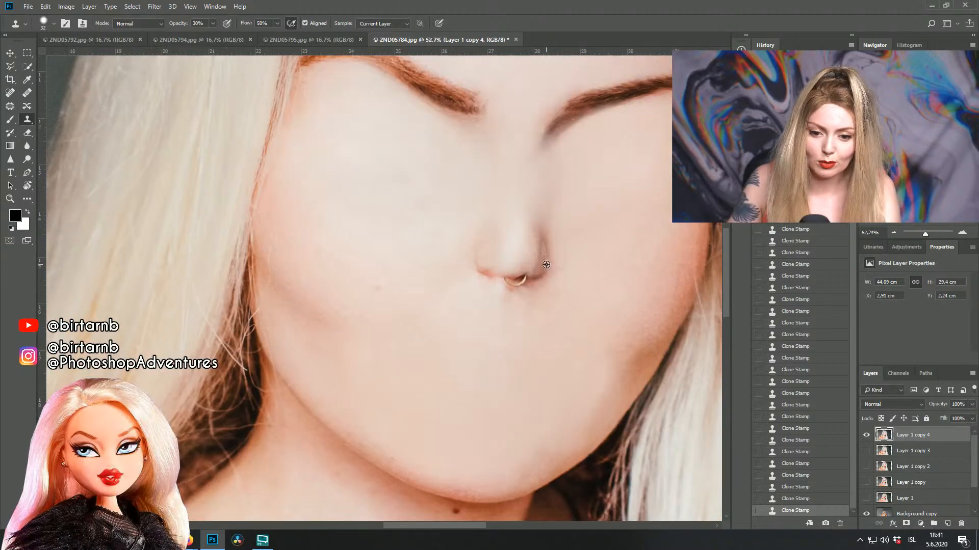
Step: Clone shaded nose skin over the remaining dark spot and upper ring end at the woman's left nostril
{"action": "scroll", "coordinate": [541, 257], "scroll_direction": "up", "scroll_amount": 4}
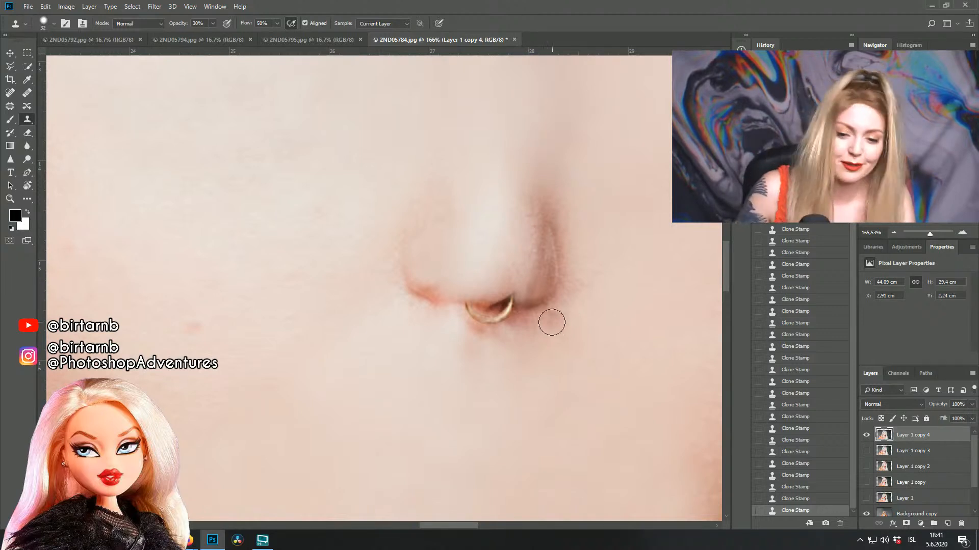
{"action": "scroll", "coordinate": [507, 263], "scroll_direction": "up", "scroll_amount": 2}
{"action": "scroll", "coordinate": [555, 304], "scroll_direction": "up", "scroll_amount": 1}
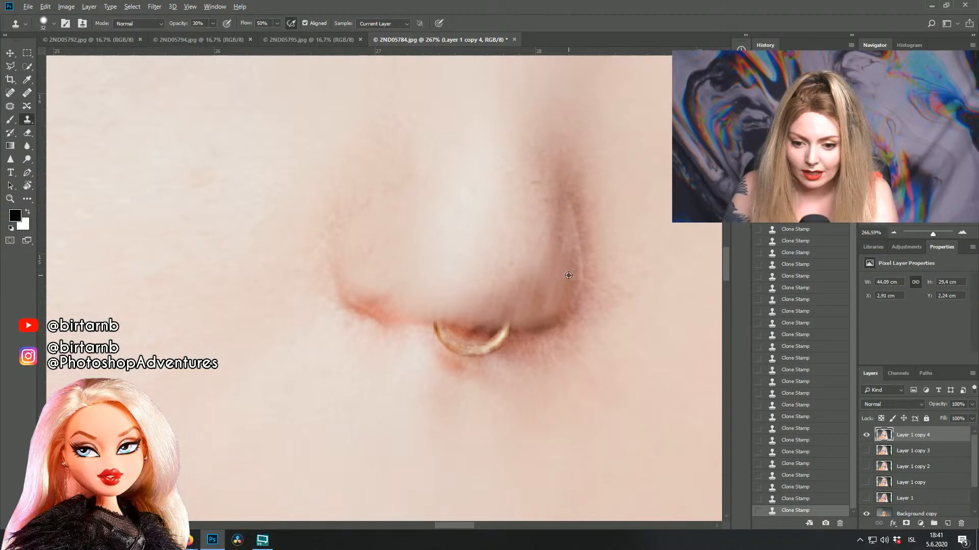
{"action": "left_click_drag", "start_coordinate": [551, 272], "coordinate": [563, 301]}
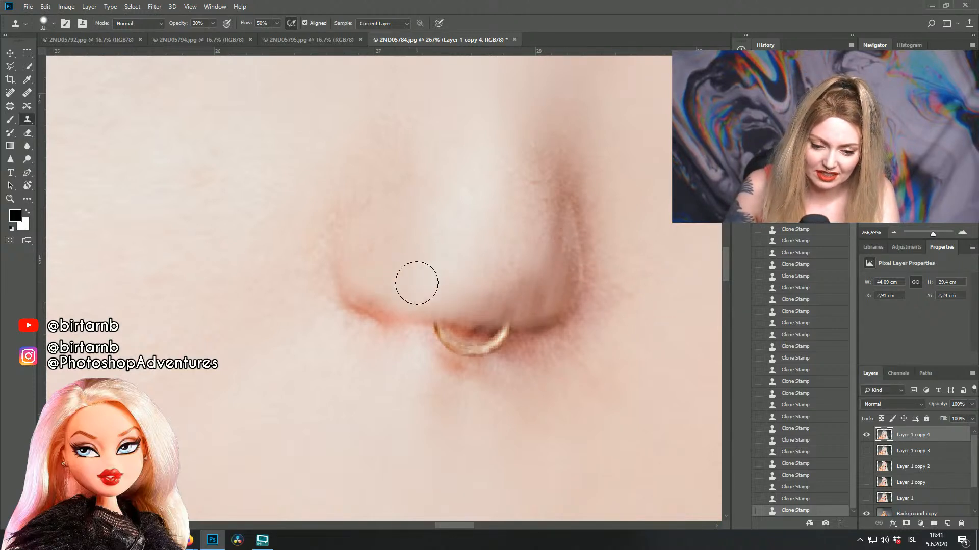
Step: Clone the reddish lower nose contour toward the ring and cover part of the ring's lower arc
{"action": "left_click", "coordinate": [385, 313], "text": "alt"}
{"action": "left_click_drag", "start_coordinate": [402, 321], "coordinate": [479, 309]}
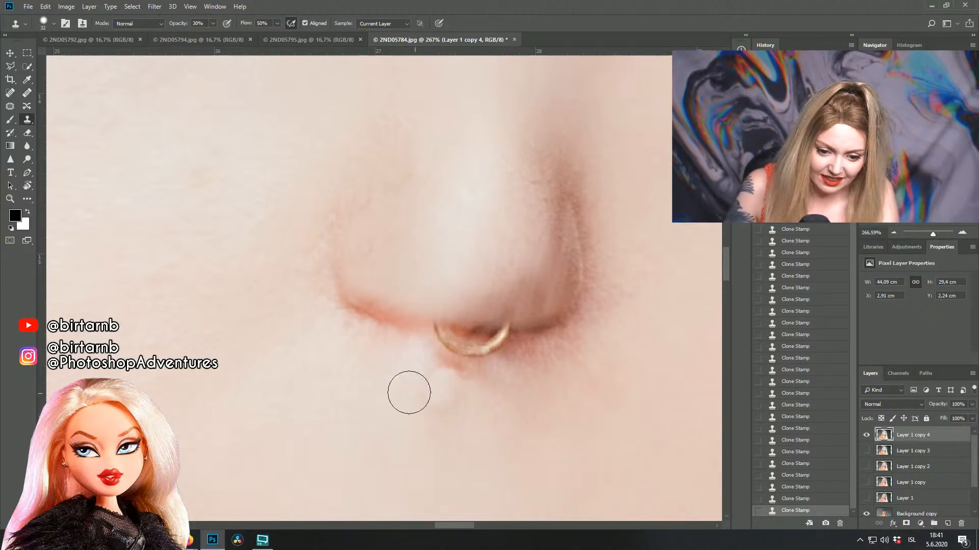
{"action": "mouse_move", "coordinate": [445, 343]}
{"action": "left_mouse_down"}
{"action": "mouse_move", "coordinate": [469, 352]}
{"action": "mouse_move", "coordinate": [413, 352]}
{"action": "mouse_move", "coordinate": [472, 357]}
{"action": "mouse_move", "coordinate": [442, 368]}
{"action": "mouse_move", "coordinate": [479, 373]}
{"action": "mouse_move", "coordinate": [451, 364]}
{"action": "mouse_move", "coordinate": [502, 363]}
{"action": "left_mouse_up"}
{"action": "key", "text": "ctrl+z"}
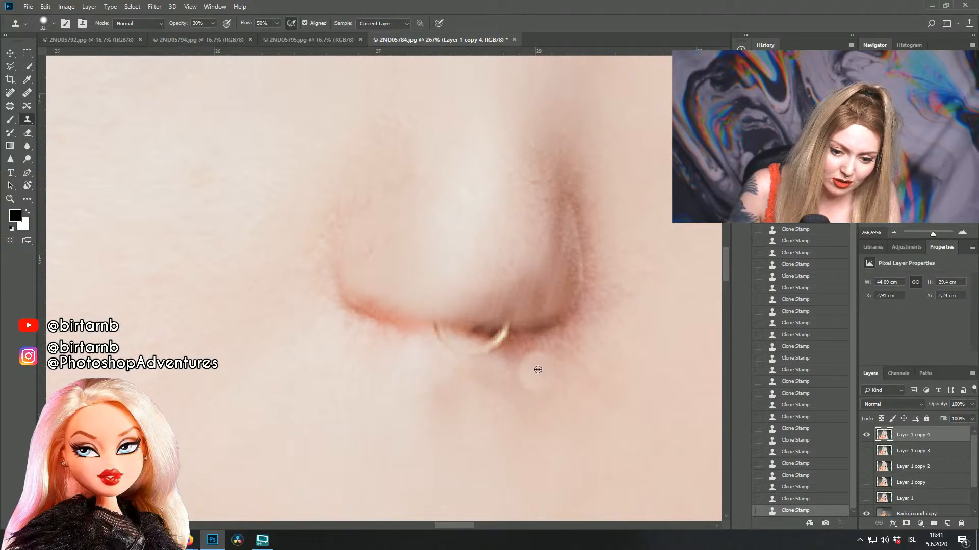
Step: Clone neighbouring skin from both sides over the last remains of the nose ring beneath the nose tip
{"action": "left_click", "coordinate": [524, 340], "text": "alt"}
{"action": "left_click", "coordinate": [503, 340]}
{"action": "mouse_move", "coordinate": [504, 339]}
{"action": "left_mouse_down"}
{"action": "mouse_move", "coordinate": [473, 348]}
{"action": "mouse_move", "coordinate": [527, 342]}
{"action": "mouse_move", "coordinate": [470, 343]}
{"action": "left_mouse_up"}
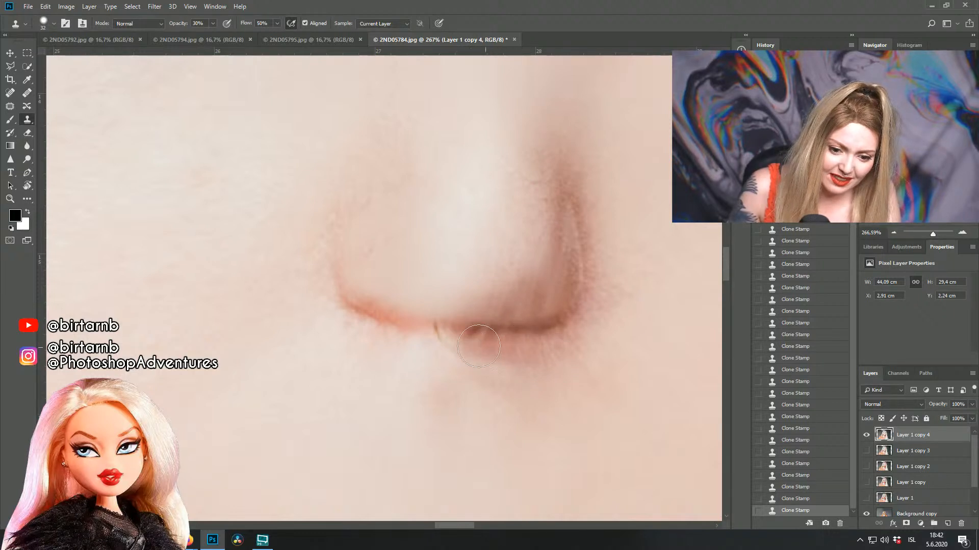
{"action": "left_click", "coordinate": [434, 349], "text": "alt"}
{"action": "left_click_drag", "start_coordinate": [441, 349], "coordinate": [496, 349]}
{"action": "mouse_move", "coordinate": [441, 327]}
{"action": "left_mouse_down"}
{"action": "mouse_move", "coordinate": [471, 351]}
{"action": "mouse_move", "coordinate": [451, 356]}
{"action": "mouse_move", "coordinate": [465, 363]}
{"action": "mouse_move", "coordinate": [425, 359]}
{"action": "mouse_move", "coordinate": [462, 360]}
{"action": "mouse_move", "coordinate": [444, 350]}
{"action": "mouse_move", "coordinate": [464, 344]}
{"action": "mouse_move", "coordinate": [469, 365]}
{"action": "mouse_move", "coordinate": [461, 349]}
{"action": "mouse_move", "coordinate": [497, 368]}
{"action": "left_mouse_up"}
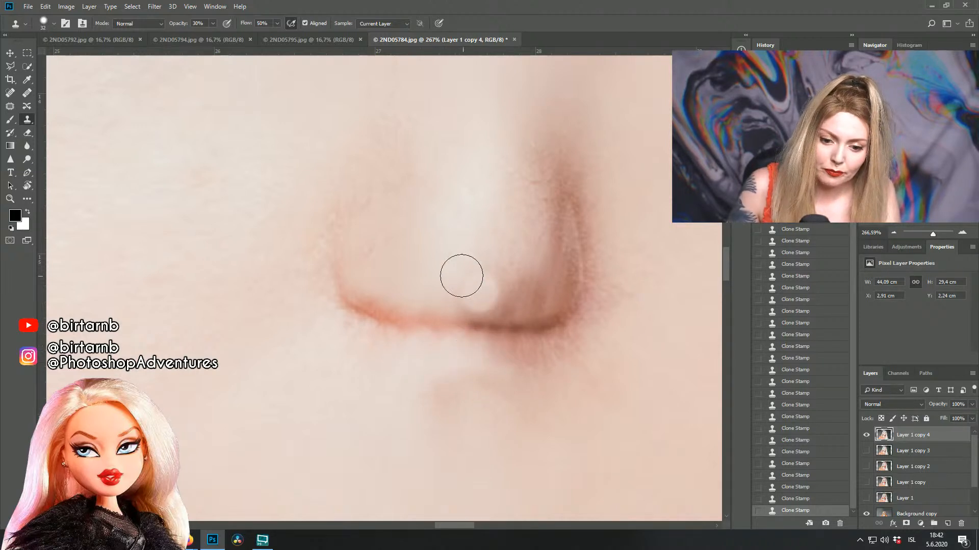
Step: Lower the clone opacity to 18% and smooth the shading at the woman's left corner of the nose tip
{"action": "left_click", "coordinate": [549, 292]}
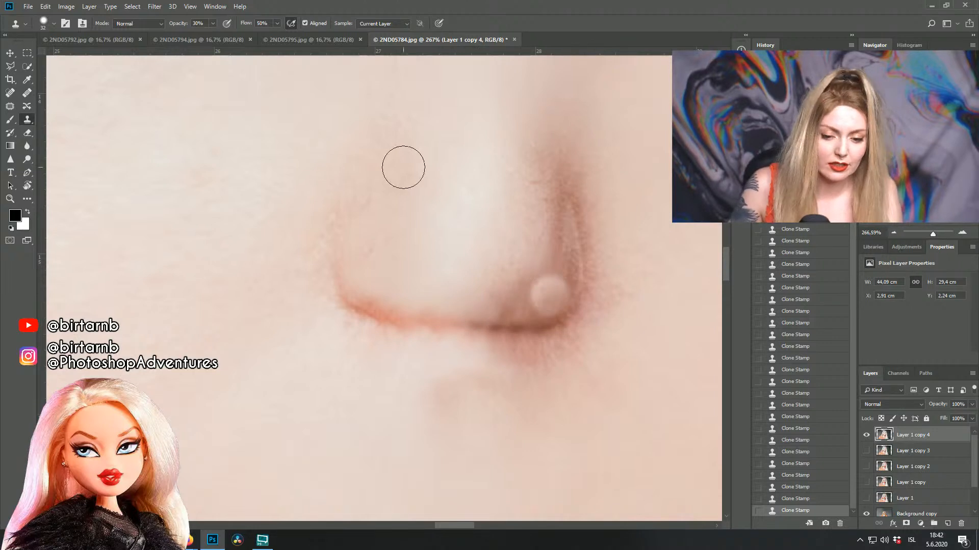
{"action": "key", "text": "ctrl+z"}
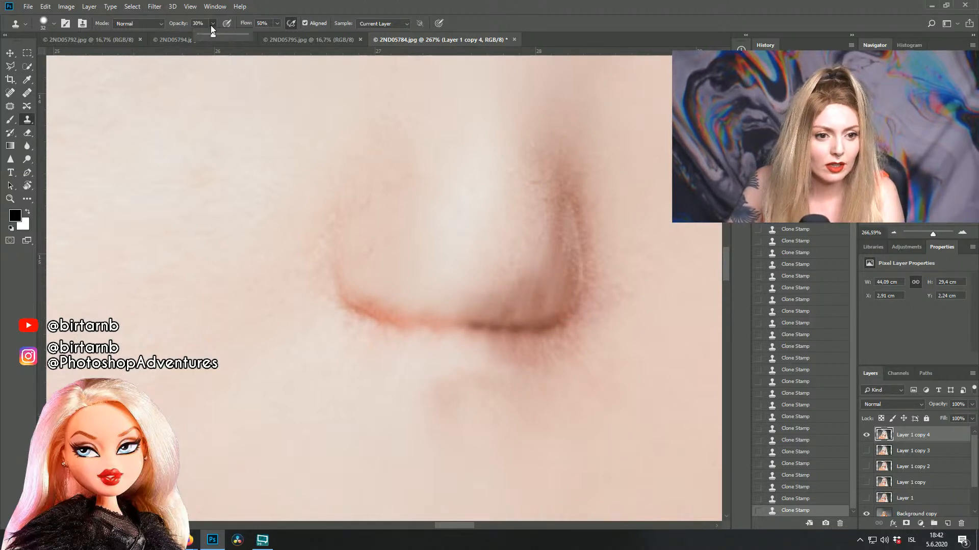
{"action": "mouse_move", "coordinate": [209, 35]}
{"action": "left_mouse_down"}
{"action": "mouse_move", "coordinate": [213, 44]}
{"action": "mouse_move", "coordinate": [206, 36]}
{"action": "left_mouse_up"}
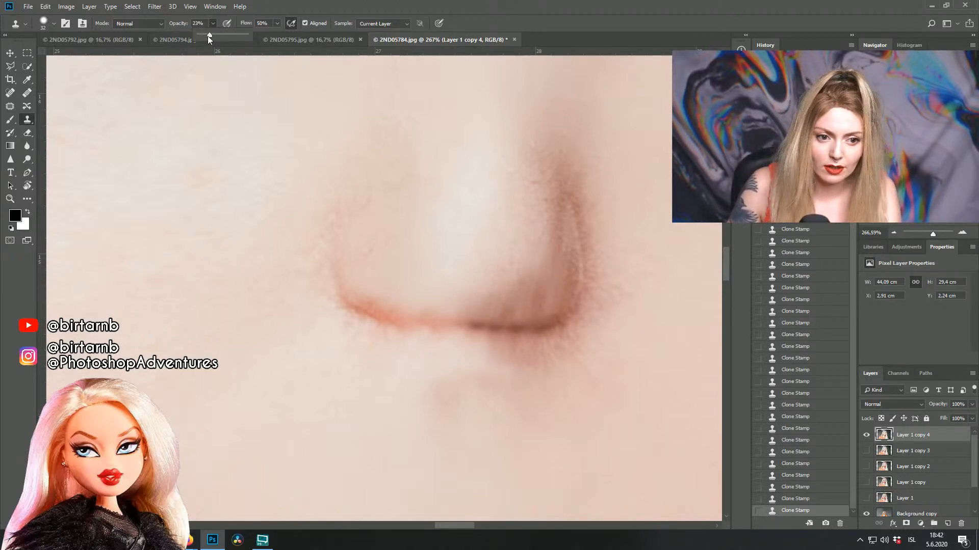
{"action": "left_click", "coordinate": [464, 302], "text": "alt"}
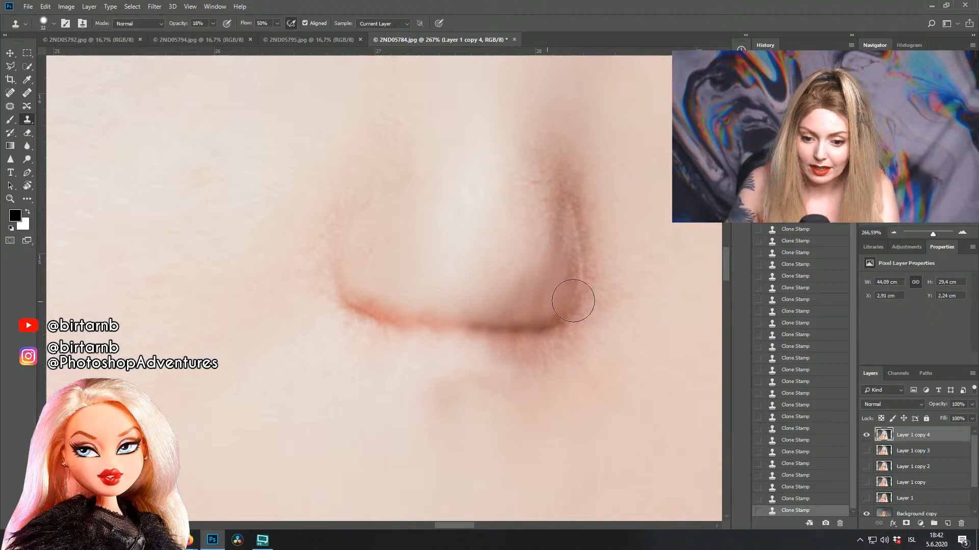
Step: Darken the shading around the woman's left nostril and lower nose edge using a 102 px Burn tool
{"action": "scroll", "coordinate": [594, 325], "scroll_direction": "up", "scroll_amount": 1}
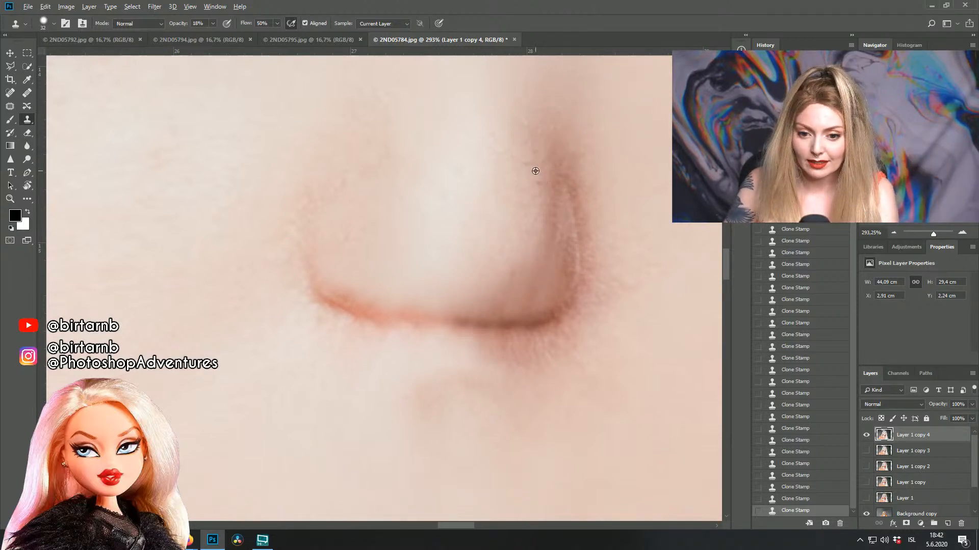
{"action": "left_click", "coordinate": [28, 146]}
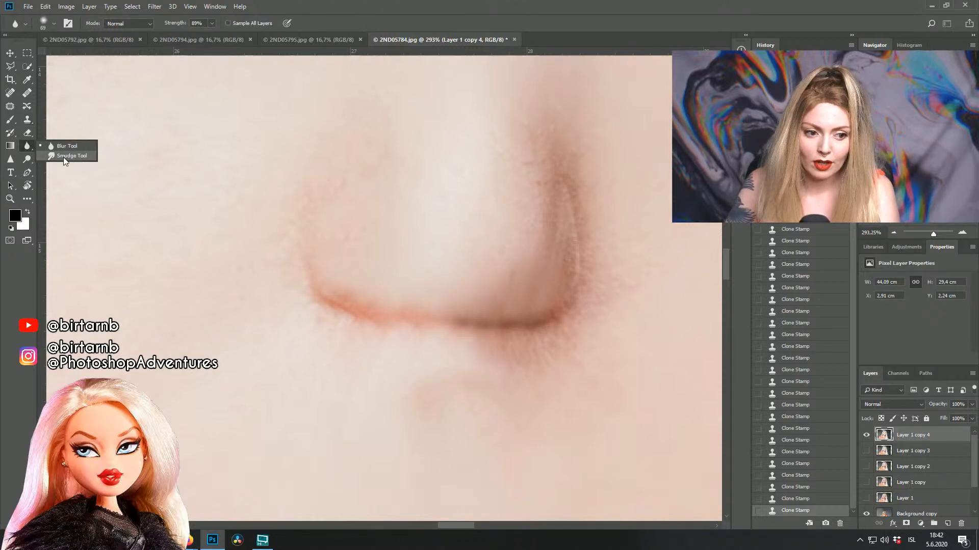
{"action": "right_click", "coordinate": [26, 161]}
{"action": "left_click", "coordinate": [56, 170]}
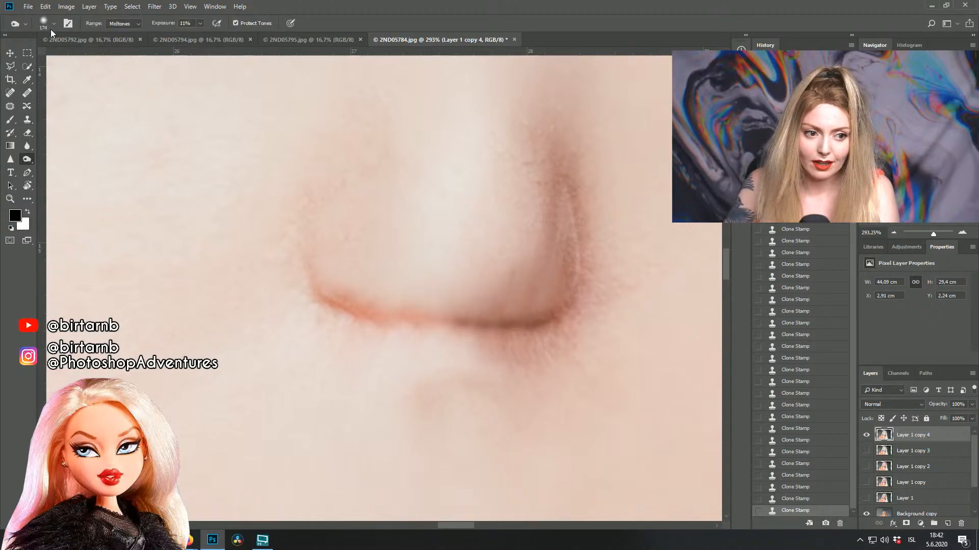
{"action": "left_click", "coordinate": [51, 24]}
{"action": "left_click", "coordinate": [524, 273]}
{"action": "mouse_move", "coordinate": [509, 299]}
{"action": "left_mouse_down"}
{"action": "mouse_move", "coordinate": [547, 273]}
{"action": "mouse_move", "coordinate": [541, 184]}
{"action": "left_mouse_up"}
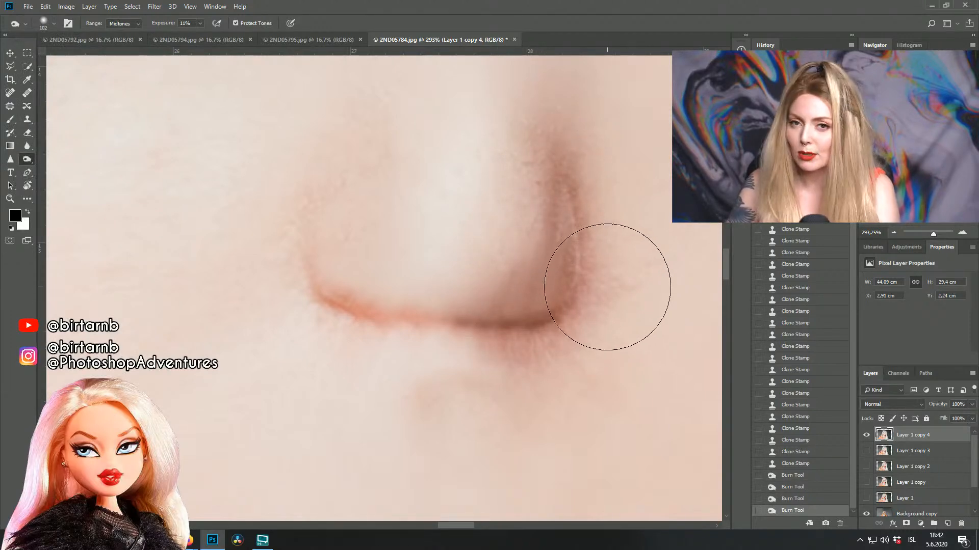
Step: Set the clone brush to 64 px and clone smooth skin over the faint shadow just beneath the nose
{"action": "scroll", "coordinate": [581, 239], "scroll_direction": "down", "scroll_amount": 5}
{"action": "scroll", "coordinate": [594, 245], "scroll_direction": "down", "scroll_amount": 2}
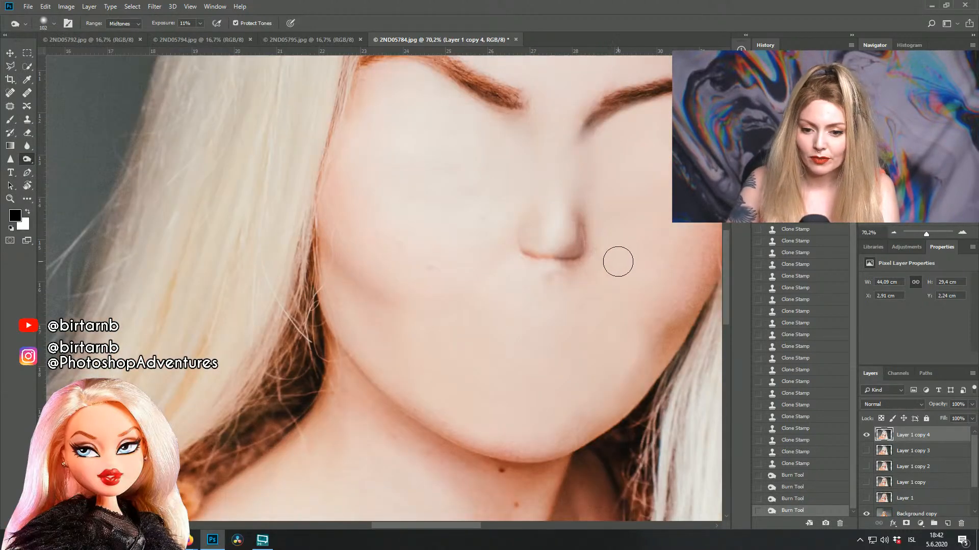
{"action": "scroll", "coordinate": [609, 258], "scroll_direction": "down", "scroll_amount": 1}
{"action": "scroll", "coordinate": [631, 290], "scroll_direction": "up", "scroll_amount": 5}
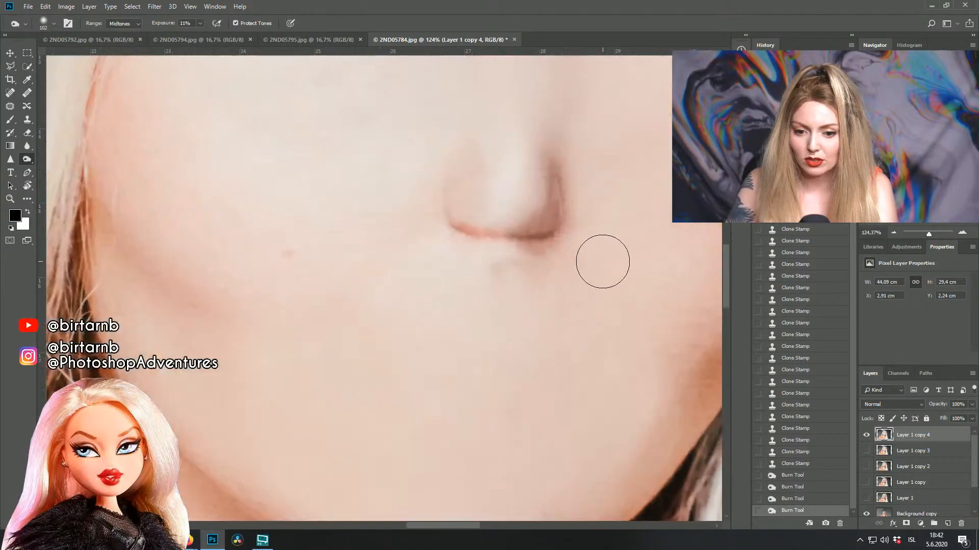
{"action": "mouse_move", "coordinate": [562, 247]}
{"action": "left_mouse_down"}
{"action": "mouse_move", "coordinate": [638, 221]}
{"action": "mouse_move", "coordinate": [618, 208]}
{"action": "left_mouse_up"}
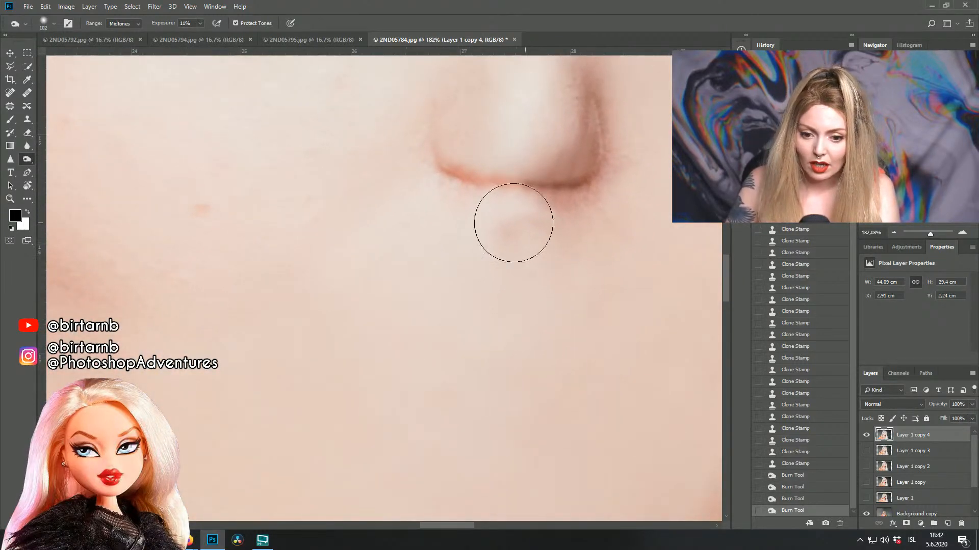
{"action": "left_click", "coordinate": [28, 120]}
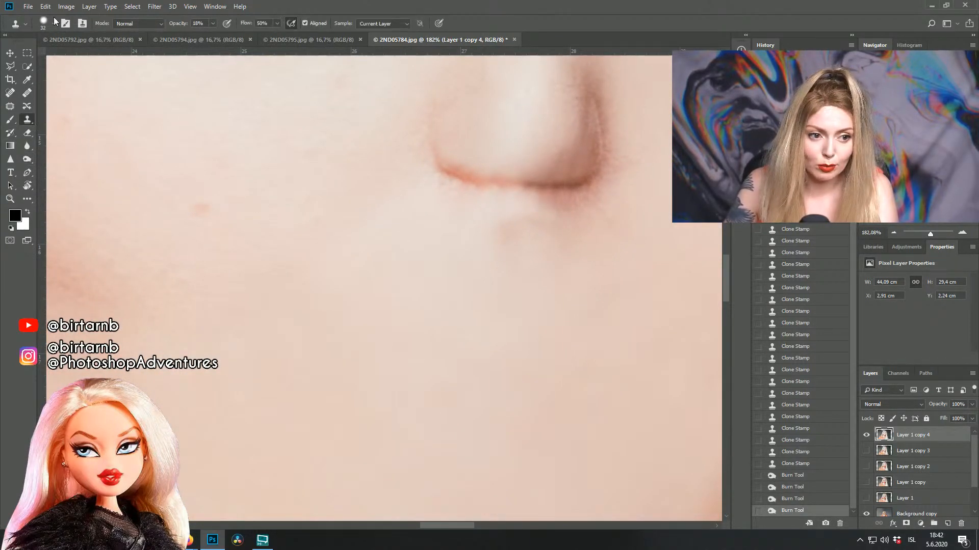
{"action": "left_click", "coordinate": [53, 24]}
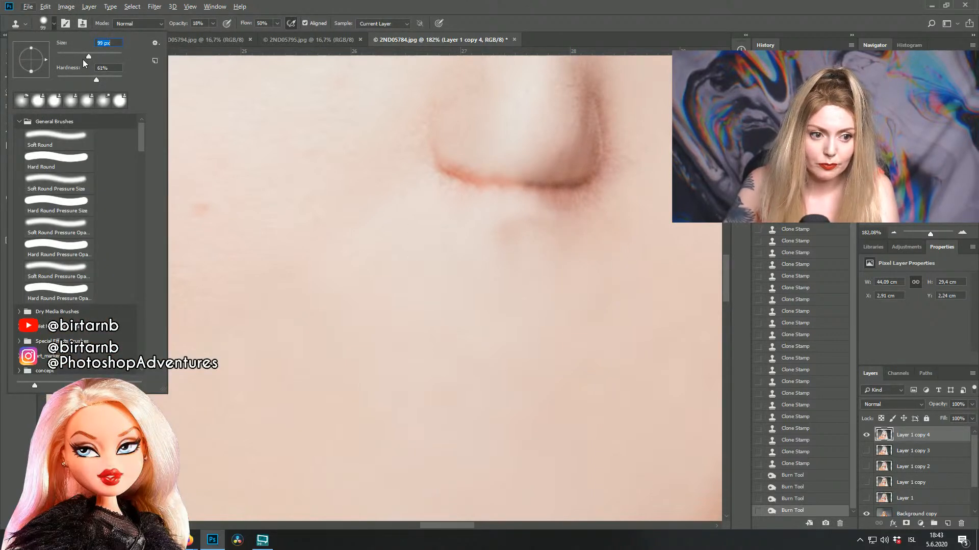
{"action": "left_click", "coordinate": [459, 234], "text": "alt"}
{"action": "left_click", "coordinate": [503, 219]}
{"action": "left_click", "coordinate": [509, 252]}
{"action": "left_click", "coordinate": [505, 253]}
{"action": "left_click", "coordinate": [555, 260]}
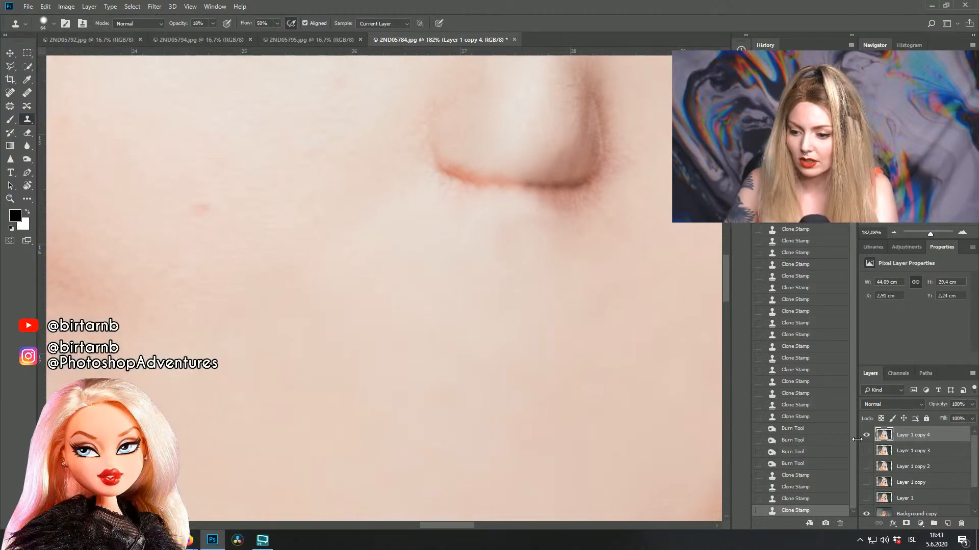
Step: Show Layer 1 copy 3 and toggle Layer 1 copy 4 off and on to compare the retouched nose
{"action": "left_click", "coordinate": [866, 436]}
{"action": "left_click", "coordinate": [867, 437]}
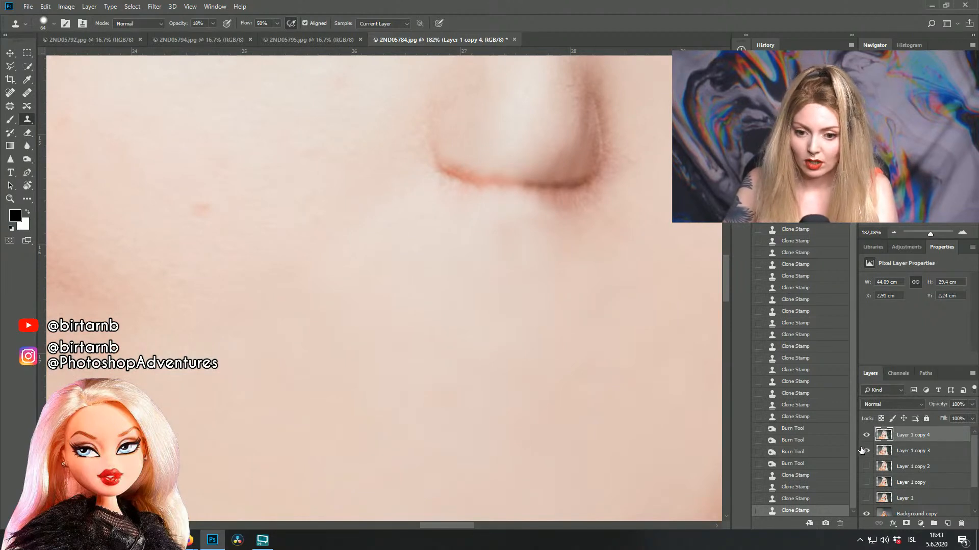
{"action": "left_click", "coordinate": [866, 437]}
{"action": "left_click", "coordinate": [866, 437]}
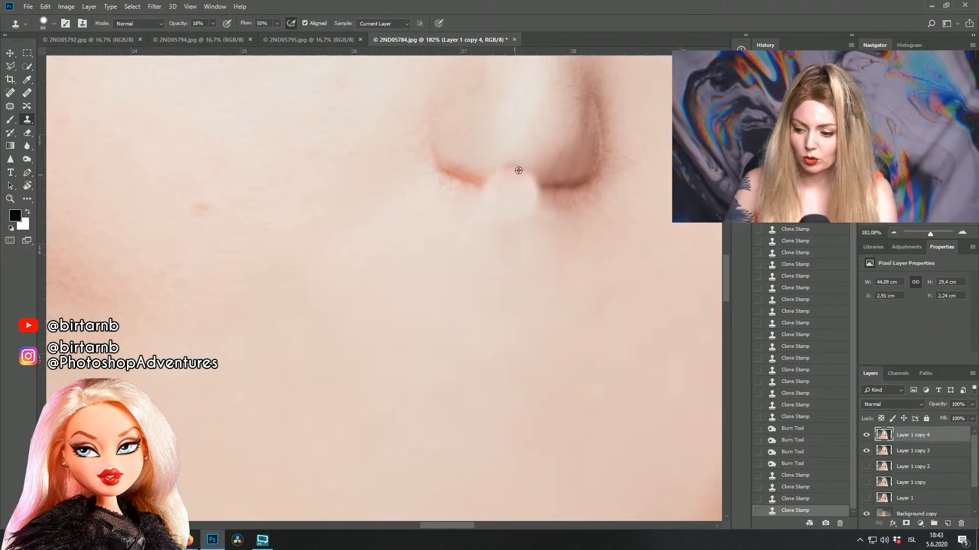
Step: Darken the lower contour of the nose with the Burn tool, reducing its brush to 66, 51 and finally 29 px
{"action": "scroll", "coordinate": [535, 120], "scroll_direction": "up", "scroll_amount": 3}
{"action": "left_click_drag", "start_coordinate": [560, 178], "coordinate": [549, 233]}
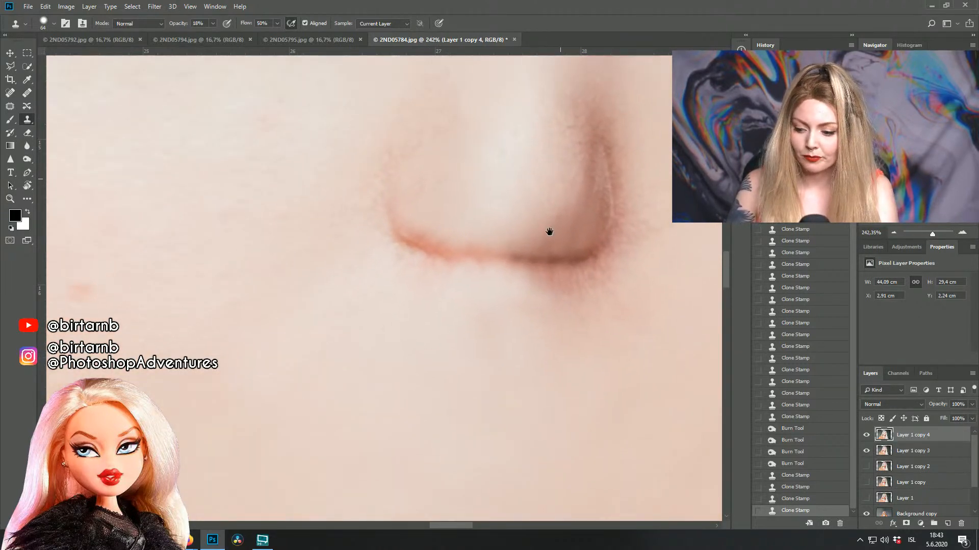
{"action": "left_click_drag", "start_coordinate": [26, 161], "coordinate": [72, 170]}
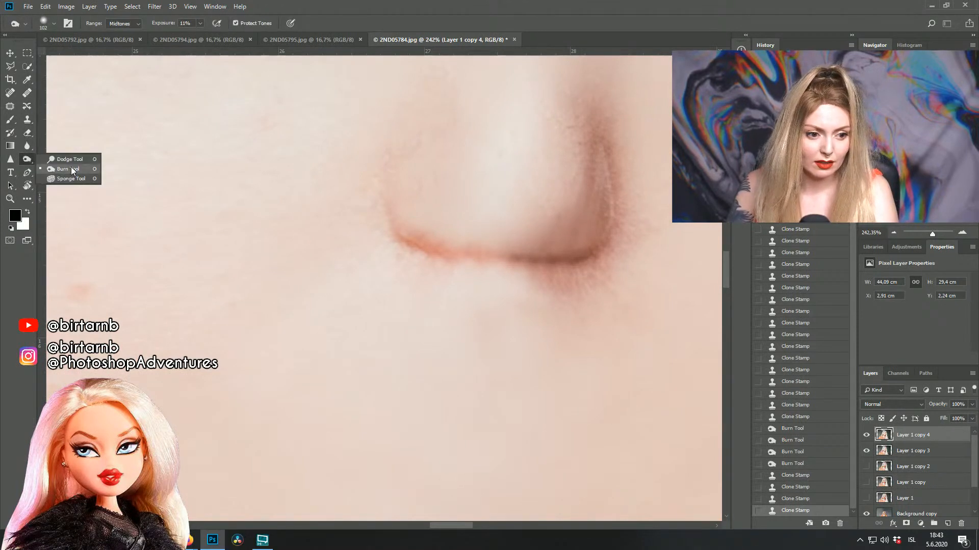
{"action": "left_click", "coordinate": [50, 23]}
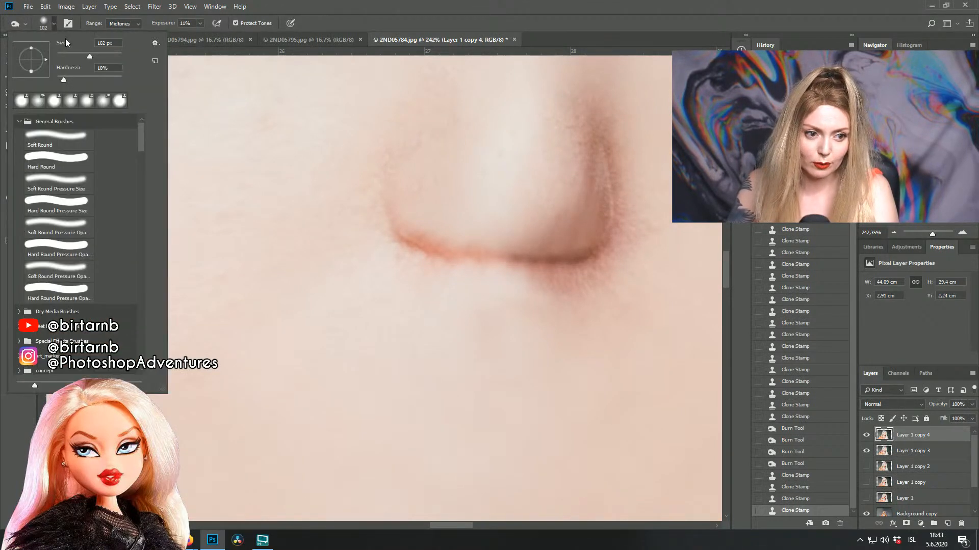
{"action": "left_click_drag", "start_coordinate": [81, 57], "coordinate": [77, 57]}
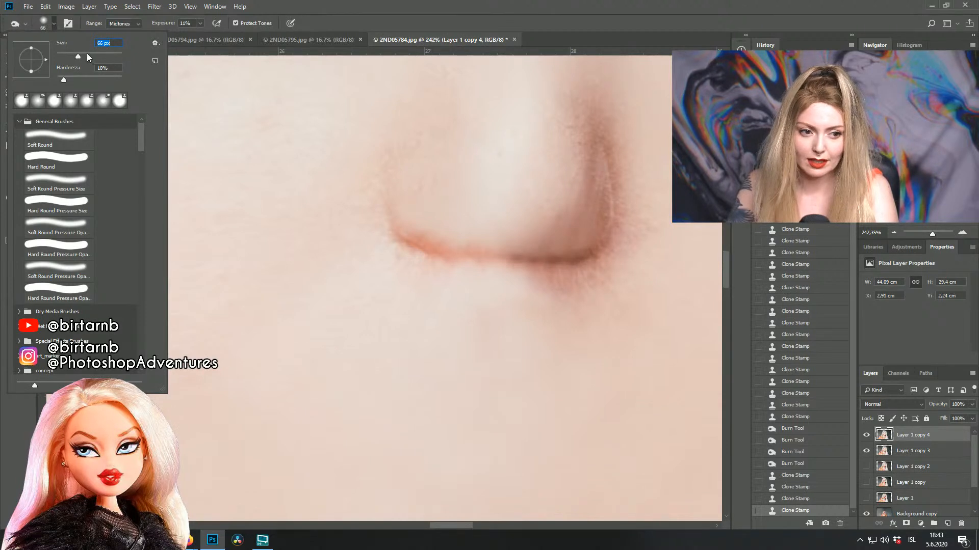
{"action": "mouse_move", "coordinate": [527, 267]}
{"action": "left_mouse_down"}
{"action": "mouse_move", "coordinate": [464, 257]}
{"action": "mouse_move", "coordinate": [490, 262]}
{"action": "left_mouse_up"}
{"action": "left_click", "coordinate": [54, 23]}
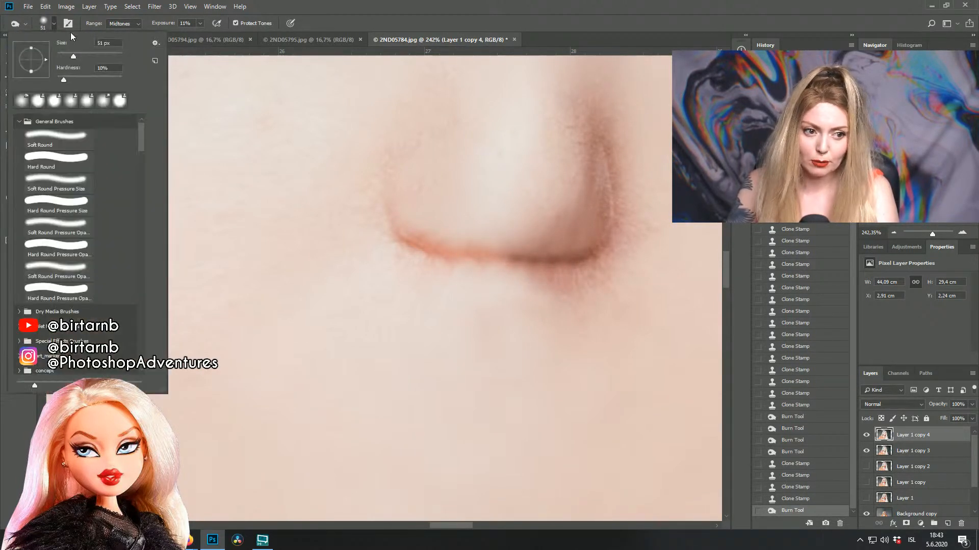
{"action": "mouse_move", "coordinate": [503, 267]}
{"action": "left_mouse_down"}
{"action": "mouse_move", "coordinate": [446, 259]}
{"action": "mouse_move", "coordinate": [604, 277]}
{"action": "mouse_move", "coordinate": [454, 266]}
{"action": "mouse_move", "coordinate": [497, 261]}
{"action": "mouse_move", "coordinate": [485, 277]}
{"action": "mouse_move", "coordinate": [496, 264]}
{"action": "mouse_move", "coordinate": [463, 265]}
{"action": "mouse_move", "coordinate": [510, 265]}
{"action": "mouse_move", "coordinate": [489, 267]}
{"action": "mouse_move", "coordinate": [530, 279]}
{"action": "left_mouse_up"}
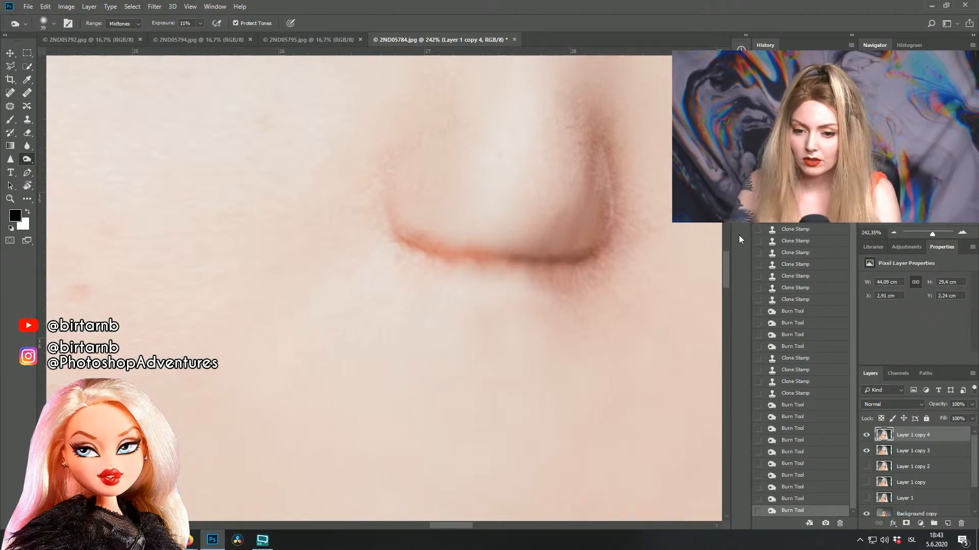
Step: Clone smooth skin over the reddish shadow just beneath the nose using a 111 px Clone Stamp brush
{"action": "scroll", "coordinate": [528, 268], "scroll_direction": "down", "scroll_amount": 1}
{"action": "scroll", "coordinate": [553, 234], "scroll_direction": "down", "scroll_amount": 3}
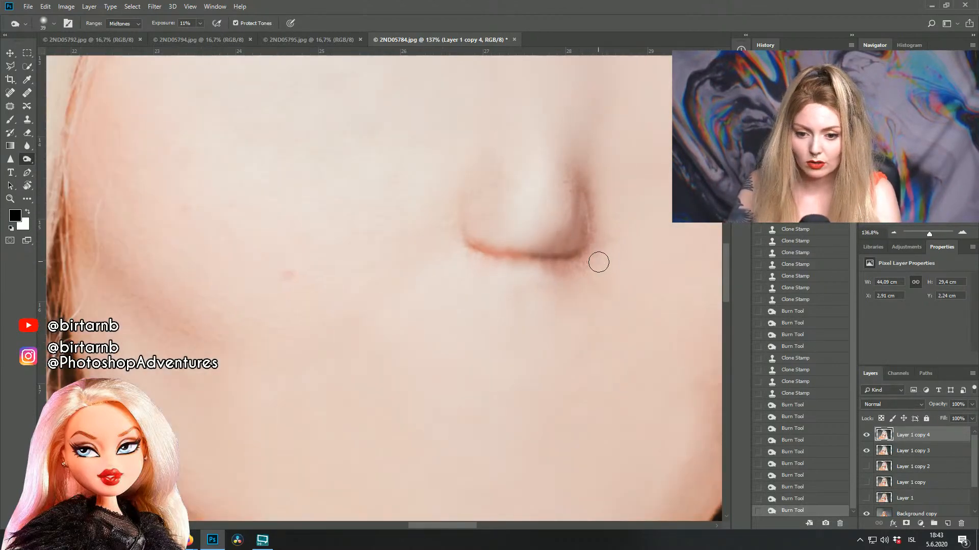
{"action": "left_click_drag", "start_coordinate": [544, 332], "coordinate": [529, 280]}
{"action": "scroll", "coordinate": [525, 257], "scroll_direction": "up", "scroll_amount": 3}
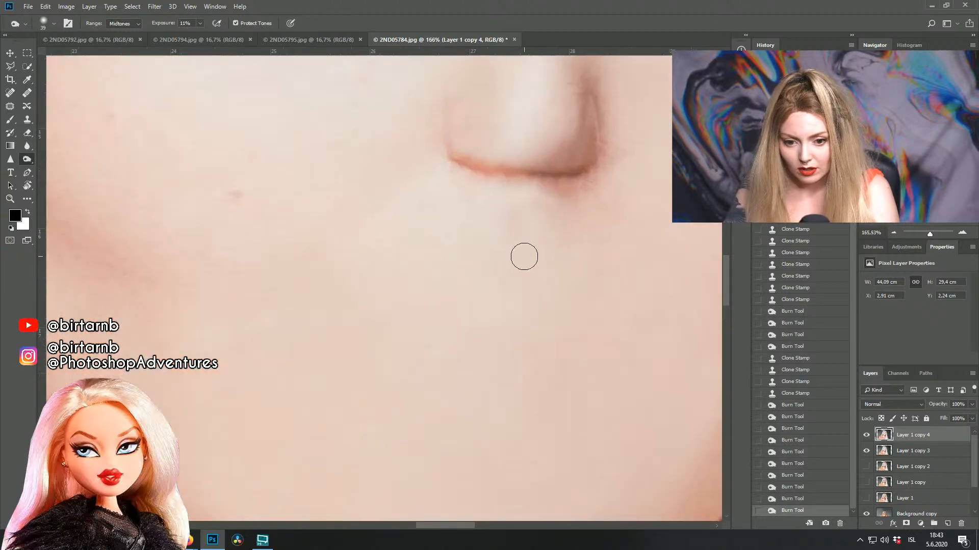
{"action": "left_click", "coordinate": [28, 119]}
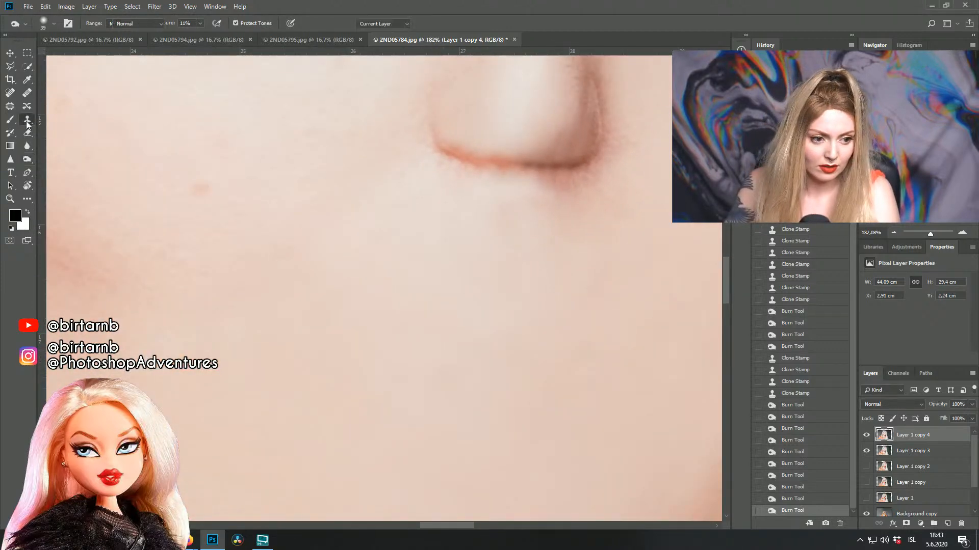
{"action": "left_click", "coordinate": [52, 24]}
{"action": "left_click", "coordinate": [92, 55]}
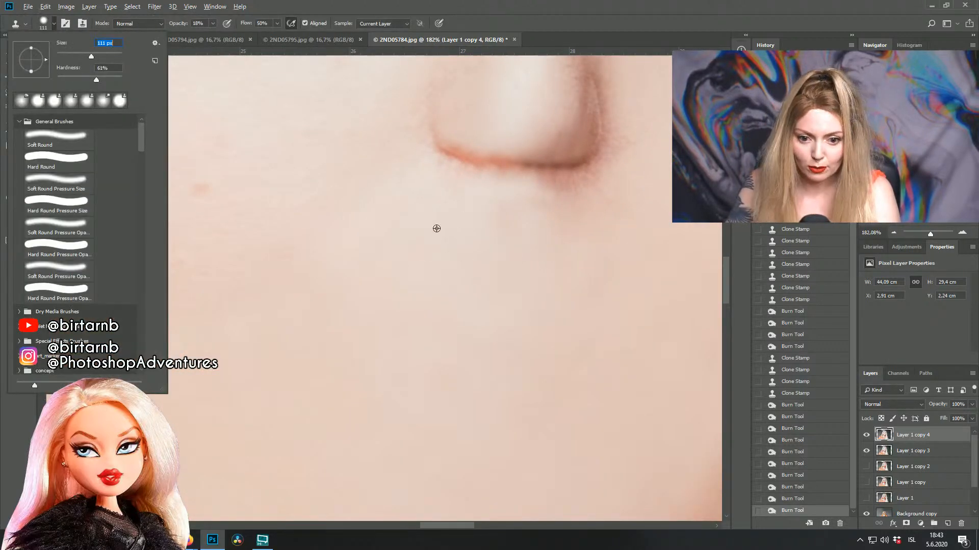
{"action": "left_click", "coordinate": [401, 212]}
{"action": "left_click", "coordinate": [452, 218]}
{"action": "left_click", "coordinate": [600, 229]}
{"action": "left_click", "coordinate": [583, 228]}
{"action": "left_click", "coordinate": [459, 236]}
{"action": "left_click", "coordinate": [419, 207]}
{"action": "left_click", "coordinate": [542, 258]}
{"action": "left_click", "coordinate": [510, 263]}
Step: Clone even skin over the reddish area on the cheek beside the shaded side of the nose
{"action": "mouse_move", "coordinate": [510, 264]}
{"action": "left_mouse_down"}
{"action": "mouse_move", "coordinate": [404, 286]}
{"action": "mouse_move", "coordinate": [389, 301]}
{"action": "left_mouse_up"}
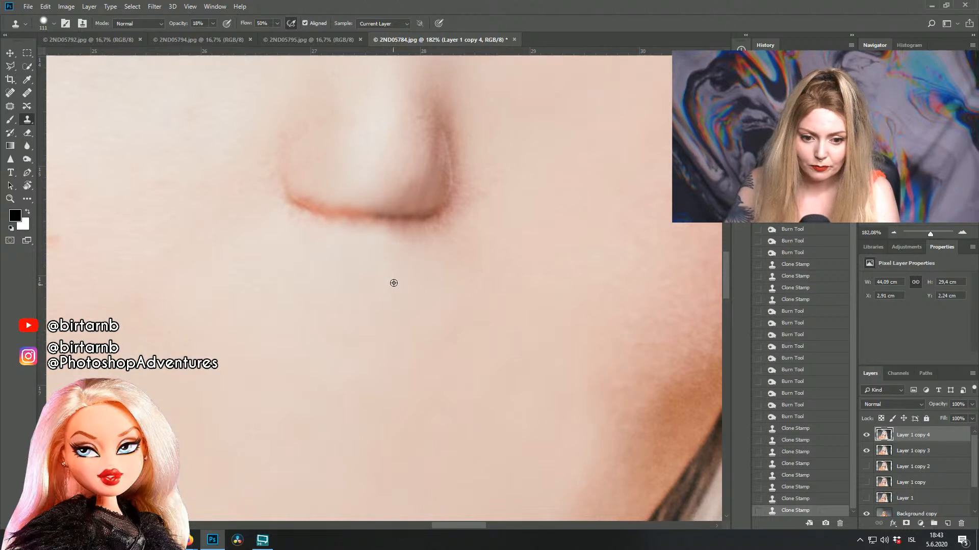
{"action": "left_click", "coordinate": [518, 234]}
{"action": "left_click", "coordinate": [494, 229]}
{"action": "left_click", "coordinate": [494, 229]}
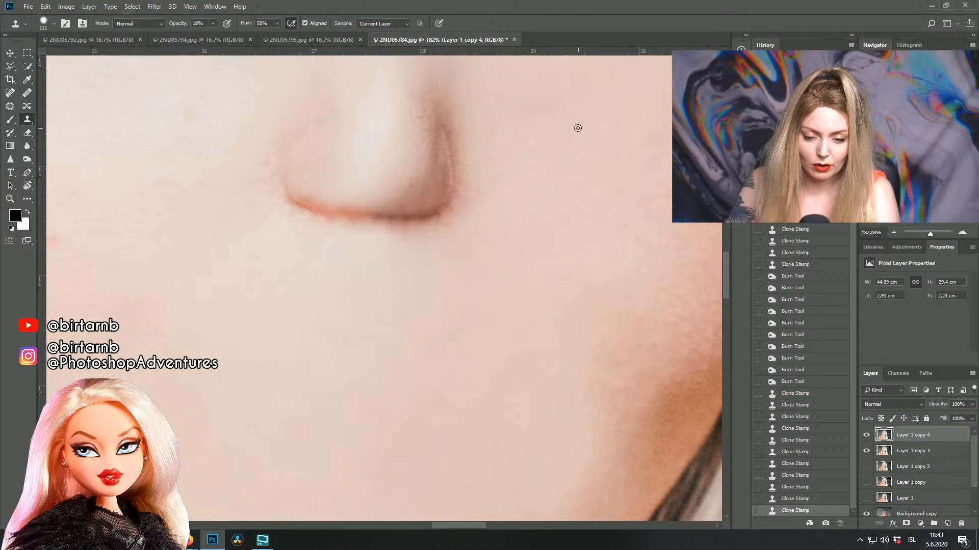
{"action": "left_click", "coordinate": [517, 172]}
{"action": "left_click", "coordinate": [524, 131]}
{"action": "left_click", "coordinate": [557, 221]}
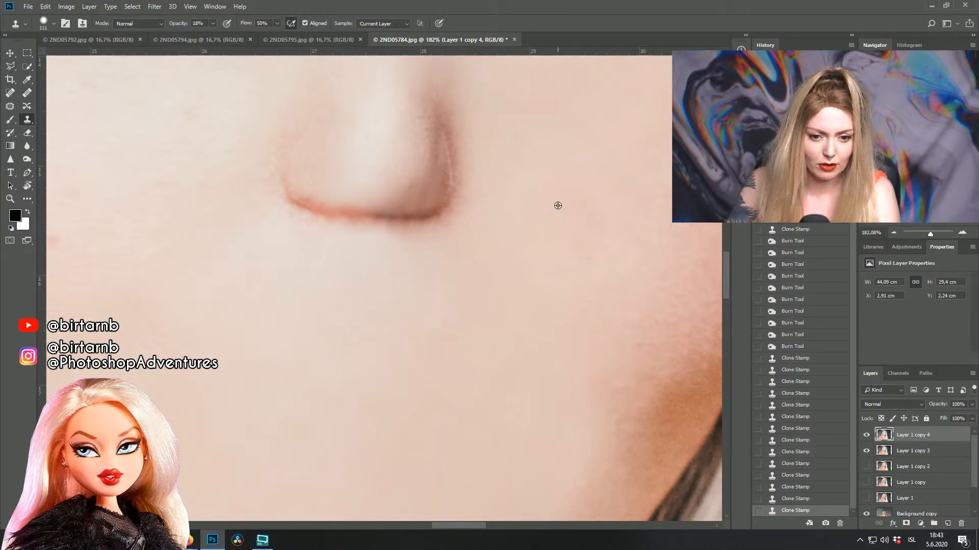
Step: Reduce the clone brush to 86 px and clone soft skin over the nose tip and its highlight
{"action": "scroll", "coordinate": [402, 161], "scroll_direction": "up", "scroll_amount": 2}
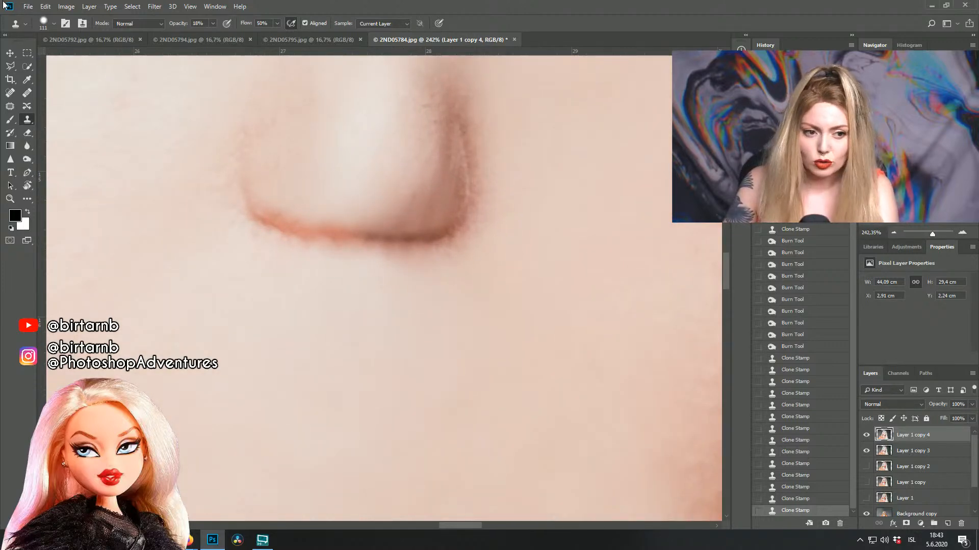
{"action": "left_click", "coordinate": [55, 24]}
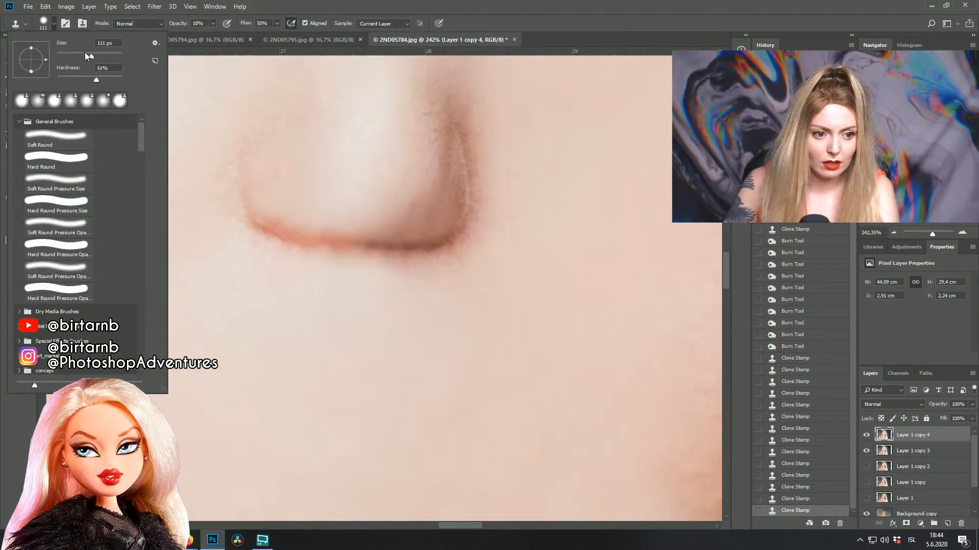
{"action": "left_click_drag", "start_coordinate": [84, 52], "coordinate": [80, 52]}
{"action": "left_click", "coordinate": [387, 151]}
{"action": "left_click", "coordinate": [388, 150]}
{"action": "left_click", "coordinate": [372, 96]}
{"action": "scroll", "coordinate": [533, 192], "scroll_direction": "down", "scroll_amount": 1}
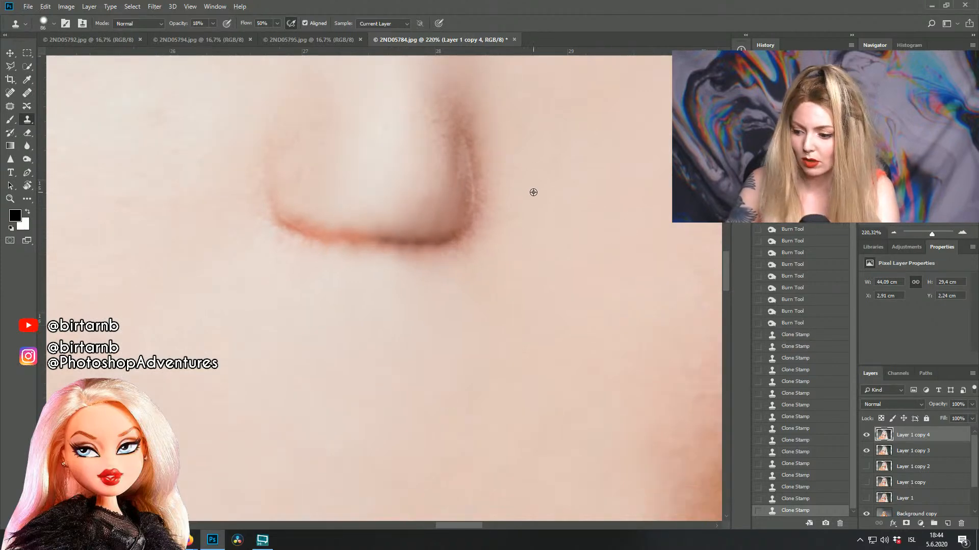
Step: Check the nose against the whole face and toggle Layer 1 copy 4 off and on to compare the retouching
{"action": "scroll", "coordinate": [532, 191], "scroll_direction": "down", "scroll_amount": 8}
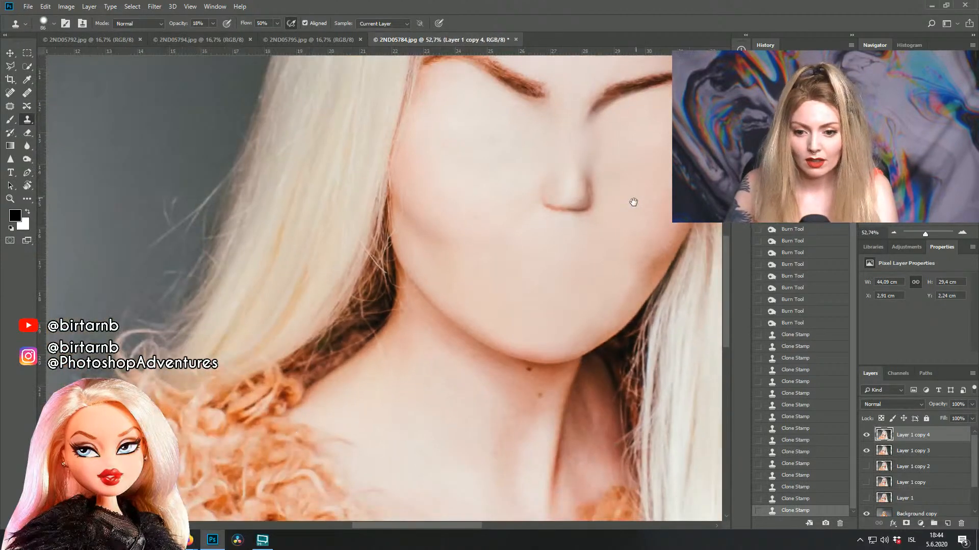
{"action": "scroll", "coordinate": [586, 271], "scroll_direction": "up", "scroll_amount": 6}
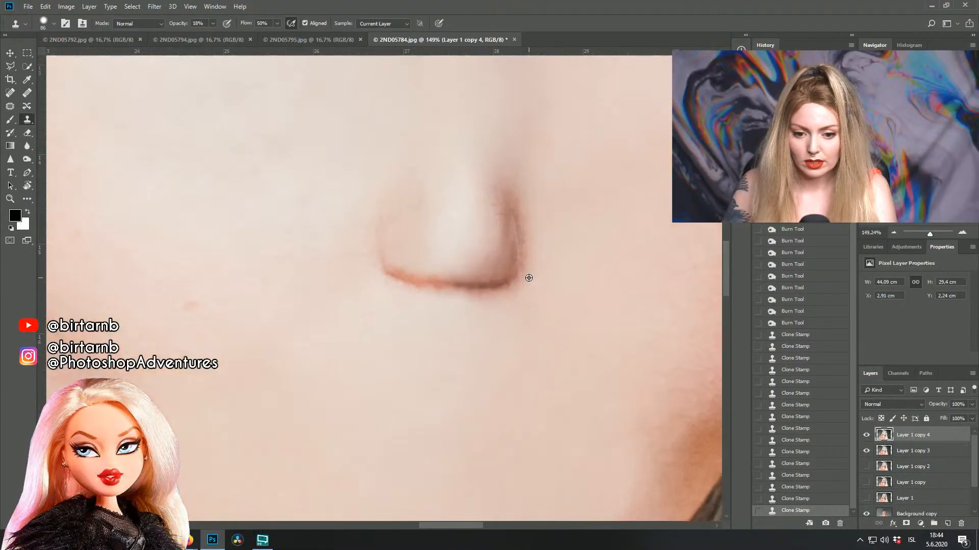
{"action": "scroll", "coordinate": [528, 278], "scroll_direction": "up", "scroll_amount": 2}
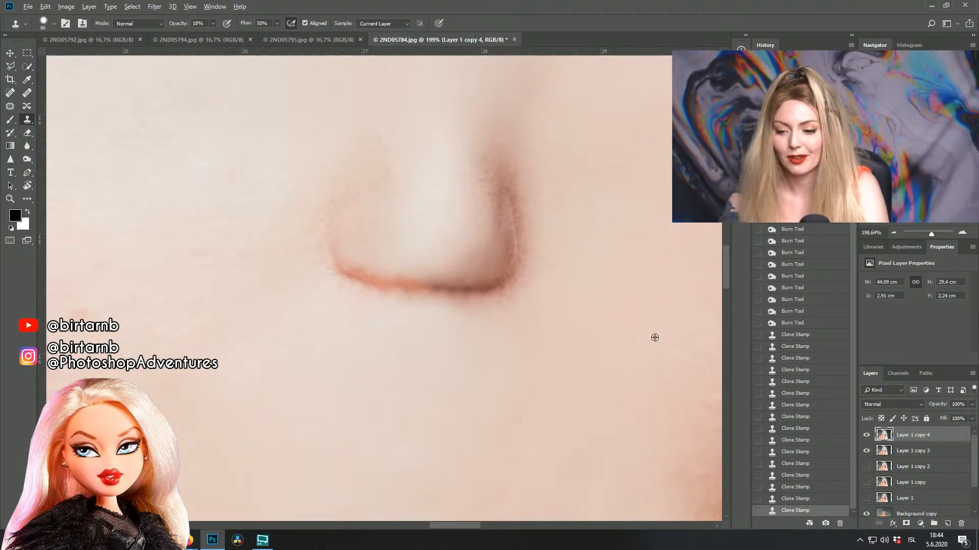
{"action": "left_click", "coordinate": [866, 435]}
{"action": "left_click", "coordinate": [866, 435]}
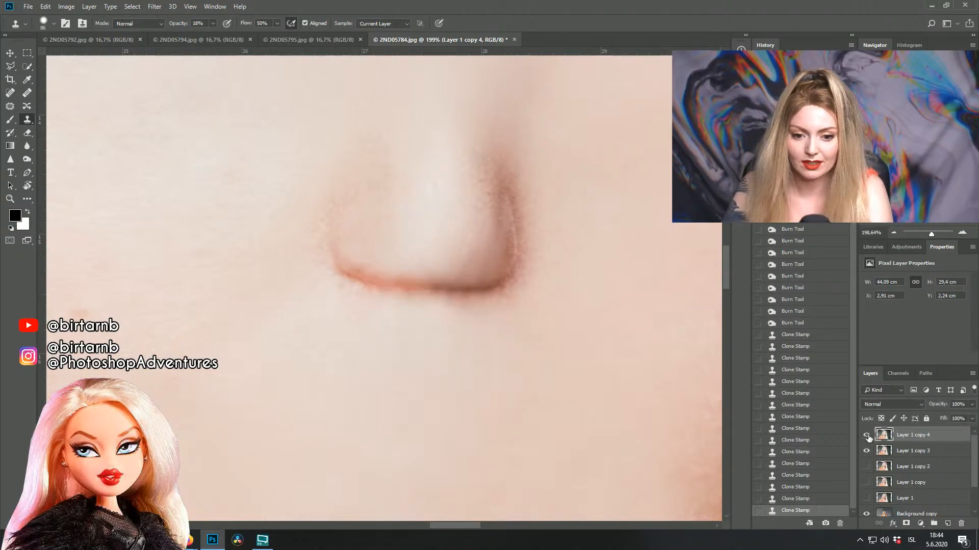
Step: Duplicate Layer 1 copy 4 and round the lower edge of the nose with the Liquify filter
{"action": "key", "text": "ctrl+j"}
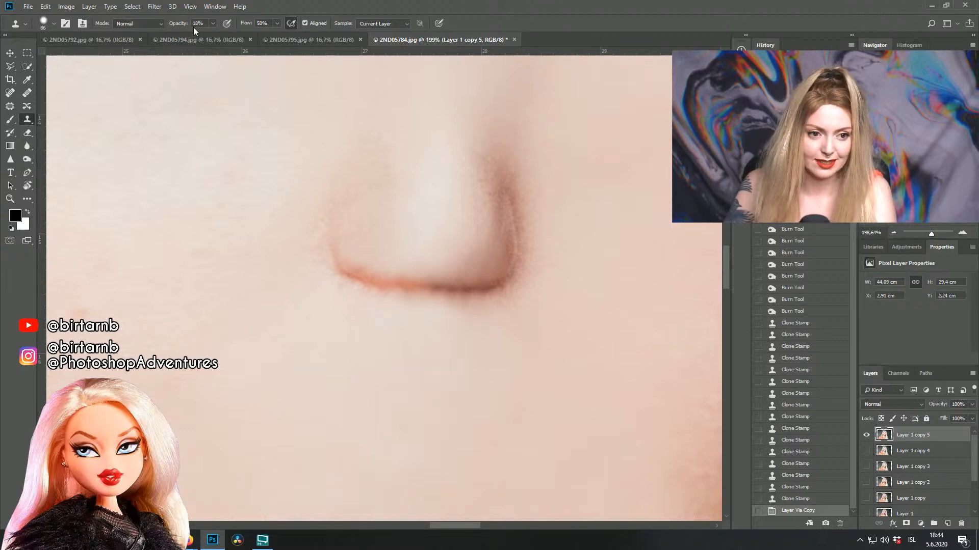
{"action": "left_click", "coordinate": [159, 7]}
{"action": "left_click", "coordinate": [181, 85]}
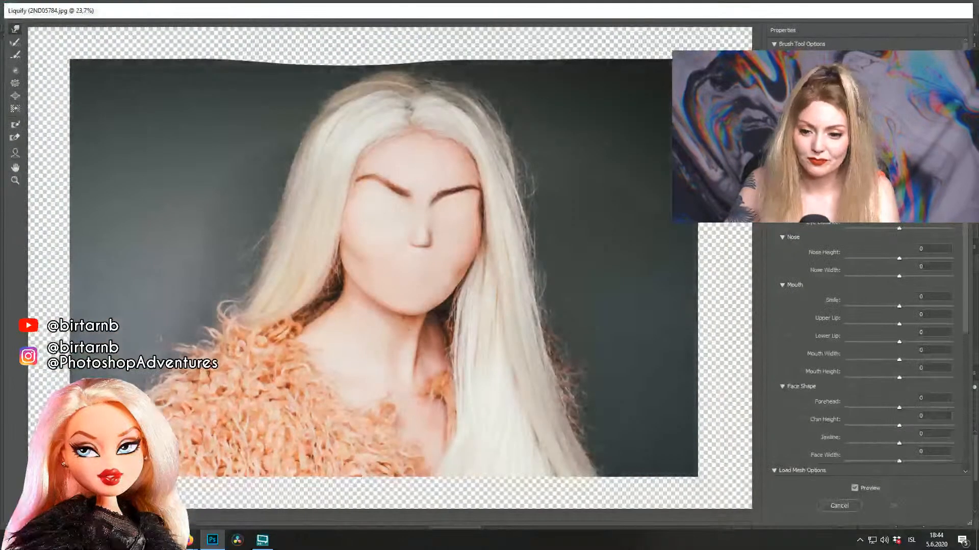
{"action": "left_click", "coordinate": [546, 266]}
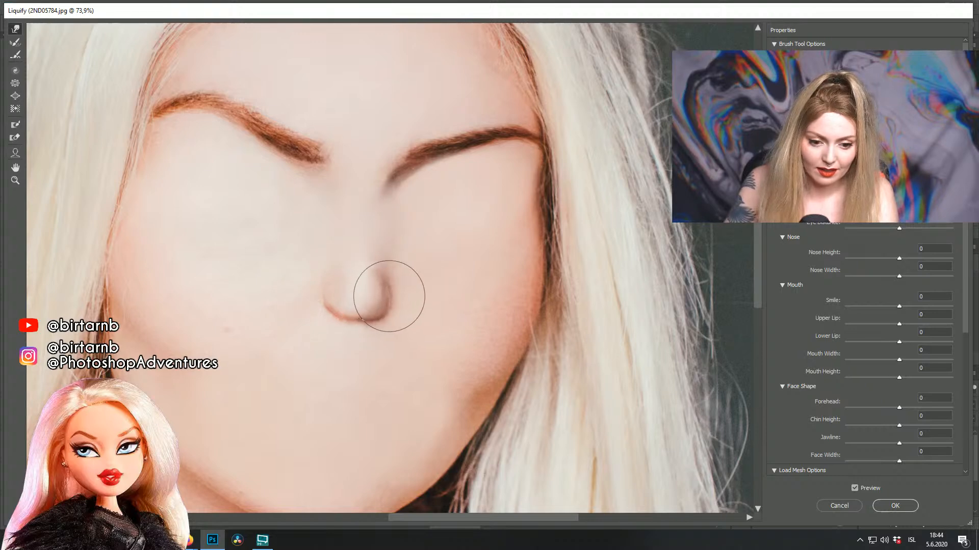
{"action": "left_click", "coordinate": [895, 506]}
Step: Clone clean skin along the rounded nose's lower edge and the area beneath it to soften the dark outline
{"action": "scroll", "coordinate": [421, 277], "scroll_direction": "down", "scroll_amount": 5}
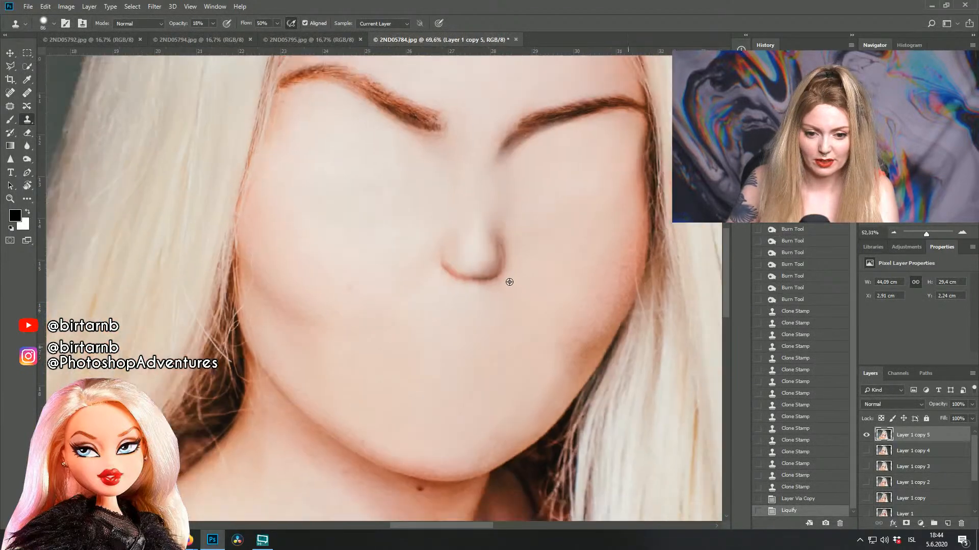
{"action": "scroll", "coordinate": [562, 310], "scroll_direction": "up", "scroll_amount": 4}
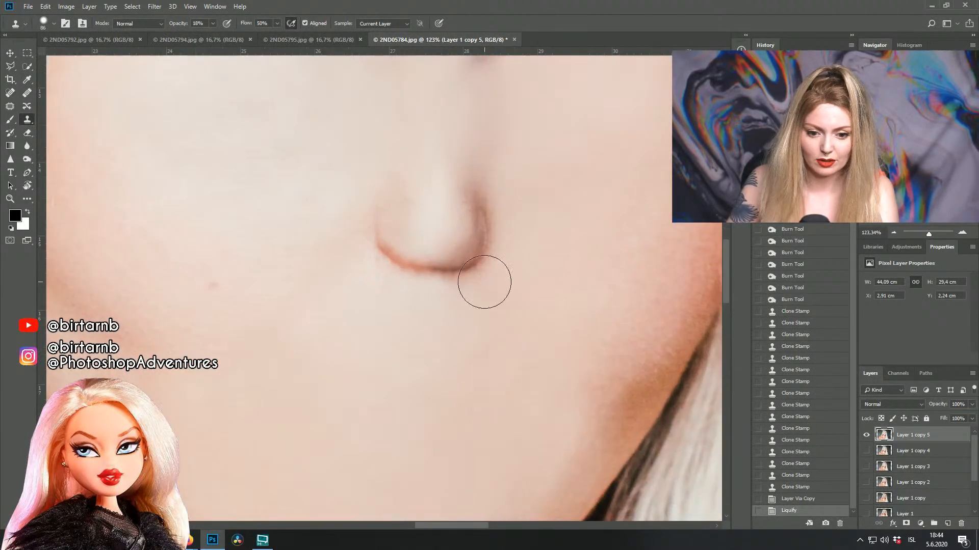
{"action": "mouse_move", "coordinate": [518, 343]}
{"action": "left_mouse_down"}
{"action": "mouse_move", "coordinate": [440, 318]}
{"action": "mouse_move", "coordinate": [519, 338]}
{"action": "mouse_move", "coordinate": [581, 387]}
{"action": "left_mouse_up"}
{"action": "mouse_move", "coordinate": [485, 331]}
{"action": "left_mouse_down"}
{"action": "mouse_move", "coordinate": [425, 301]}
{"action": "mouse_move", "coordinate": [486, 397]}
{"action": "mouse_move", "coordinate": [405, 322]}
{"action": "mouse_move", "coordinate": [395, 393]}
{"action": "mouse_move", "coordinate": [439, 298]}
{"action": "mouse_move", "coordinate": [410, 296]}
{"action": "mouse_move", "coordinate": [431, 342]}
{"action": "mouse_move", "coordinate": [464, 333]}
{"action": "mouse_move", "coordinate": [423, 306]}
{"action": "mouse_move", "coordinate": [410, 308]}
{"action": "mouse_move", "coordinate": [455, 375]}
{"action": "left_mouse_up"}
{"action": "left_click_drag", "start_coordinate": [423, 316], "coordinate": [398, 377]}
{"action": "left_click", "coordinate": [543, 327], "text": "alt"}
{"action": "mouse_move", "coordinate": [535, 307]}
{"action": "left_mouse_down"}
{"action": "mouse_move", "coordinate": [557, 304]}
{"action": "mouse_move", "coordinate": [597, 342]}
{"action": "mouse_move", "coordinate": [542, 310]}
{"action": "mouse_move", "coordinate": [568, 276]}
{"action": "left_mouse_up"}
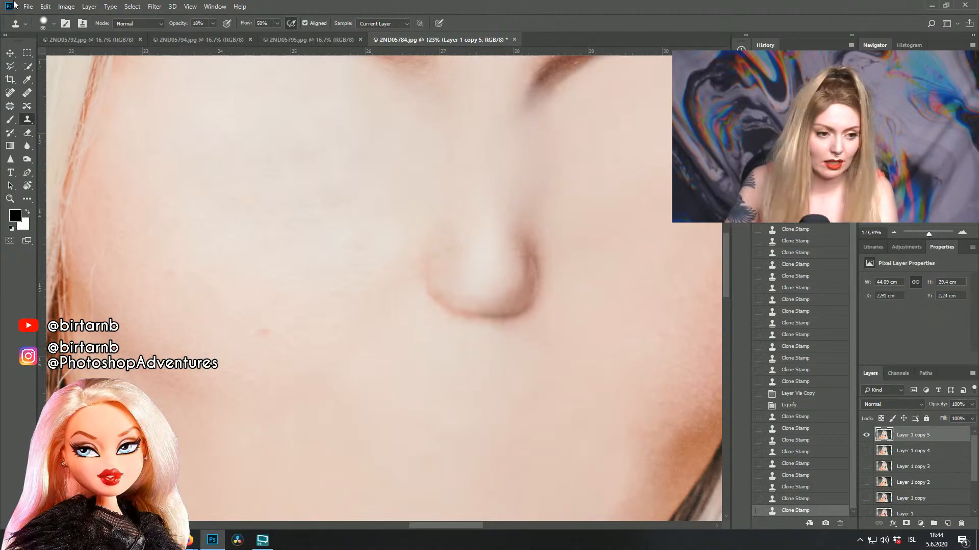
Step: Narrow and shorten the nose in the Liquify filter by pushing its sides inward and its lower edge up with a large brush
{"action": "left_click", "coordinate": [154, 6]}
{"action": "left_click", "coordinate": [189, 92]}
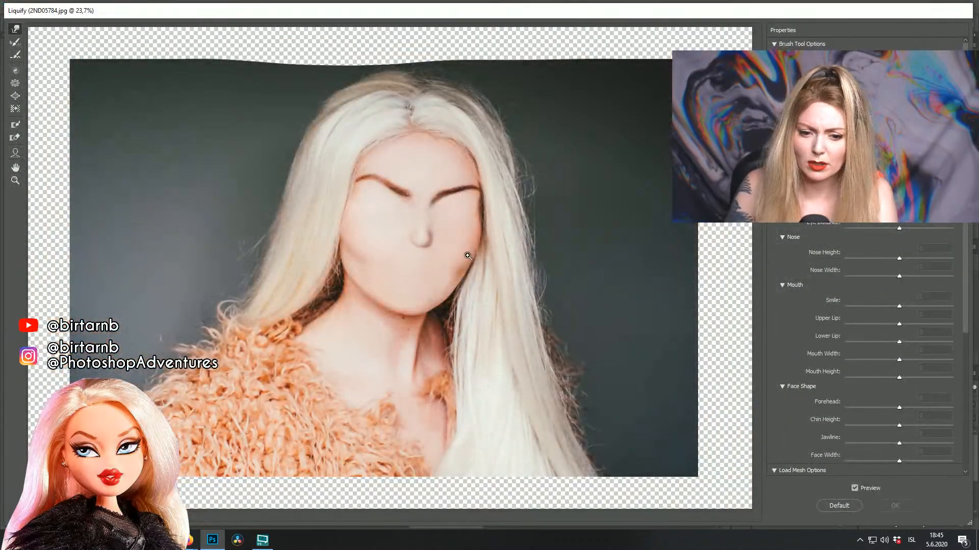
{"action": "mouse_move", "coordinate": [468, 259]}
{"action": "left_mouse_down"}
{"action": "mouse_move", "coordinate": [366, 239]}
{"action": "mouse_move", "coordinate": [365, 192]}
{"action": "left_mouse_up"}
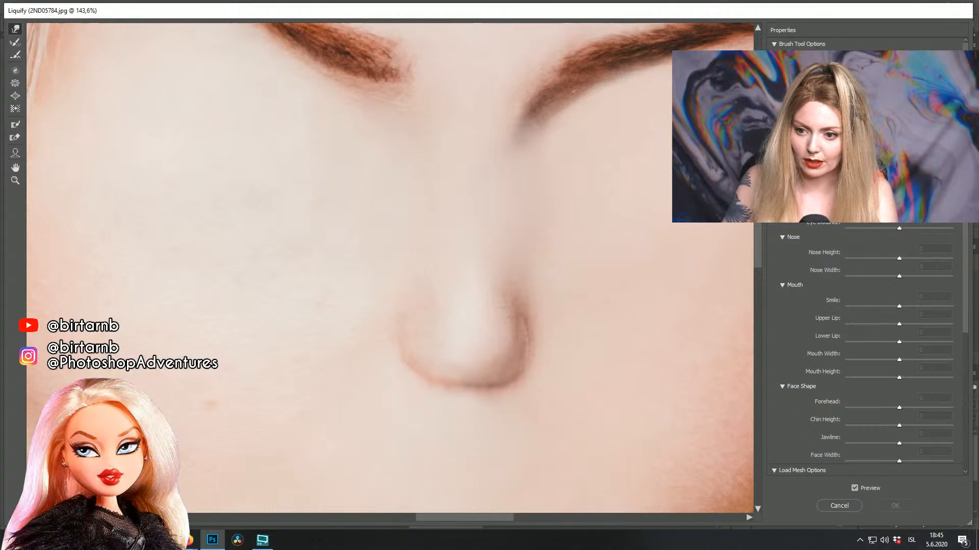
{"action": "left_click_drag", "start_coordinate": [567, 337], "coordinate": [538, 335]}
{"action": "left_click_drag", "start_coordinate": [427, 395], "coordinate": [430, 369]}
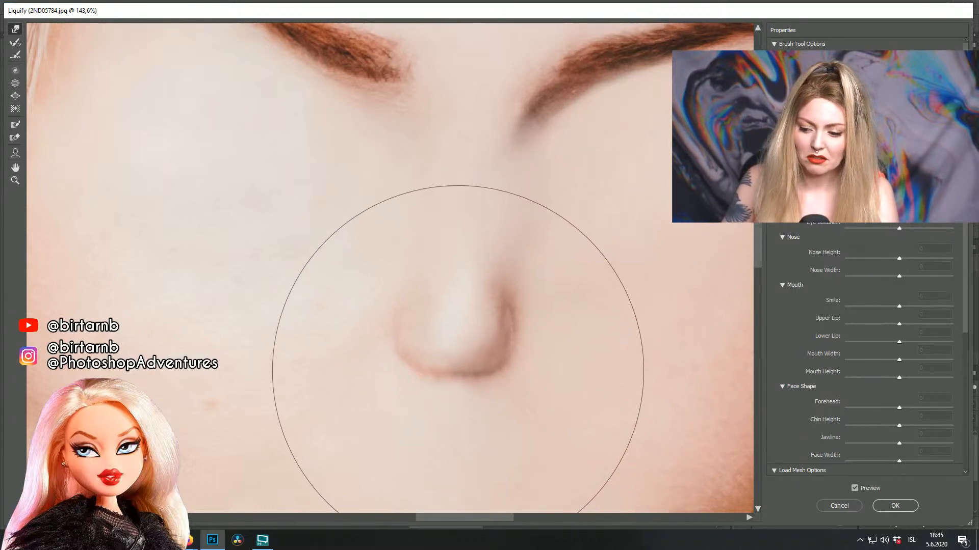
{"action": "left_click_drag", "start_coordinate": [350, 328], "coordinate": [374, 328]}
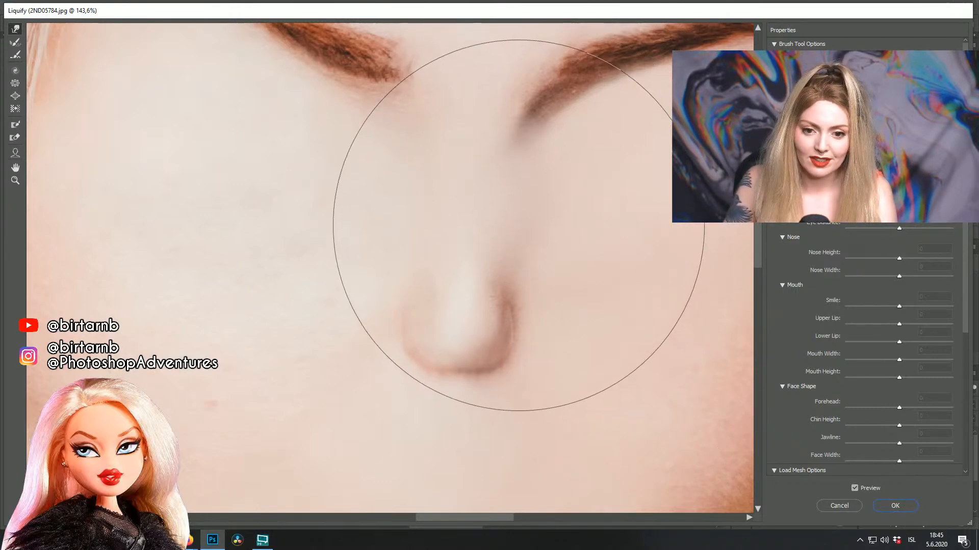
{"action": "key", "text": "ctrl+minus"}
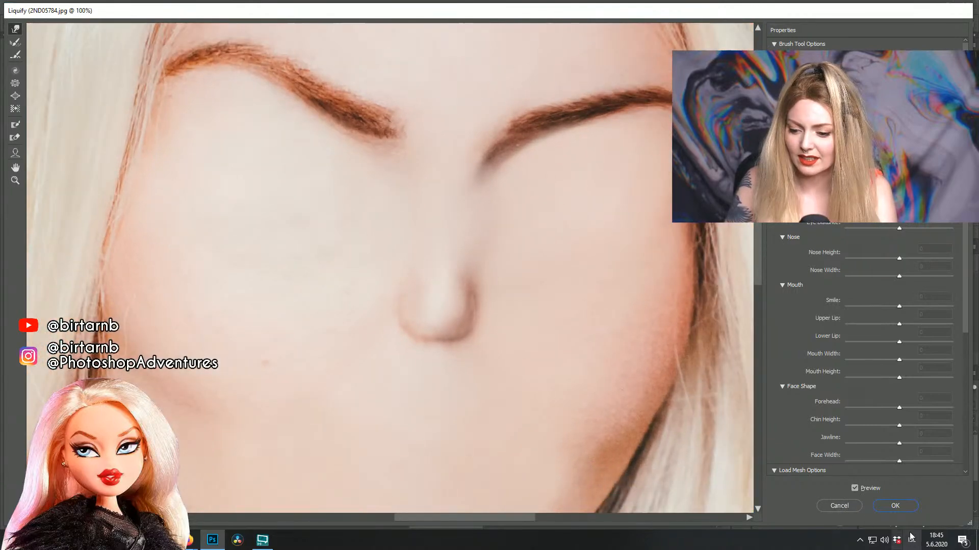
{"action": "left_click", "coordinate": [895, 507]}
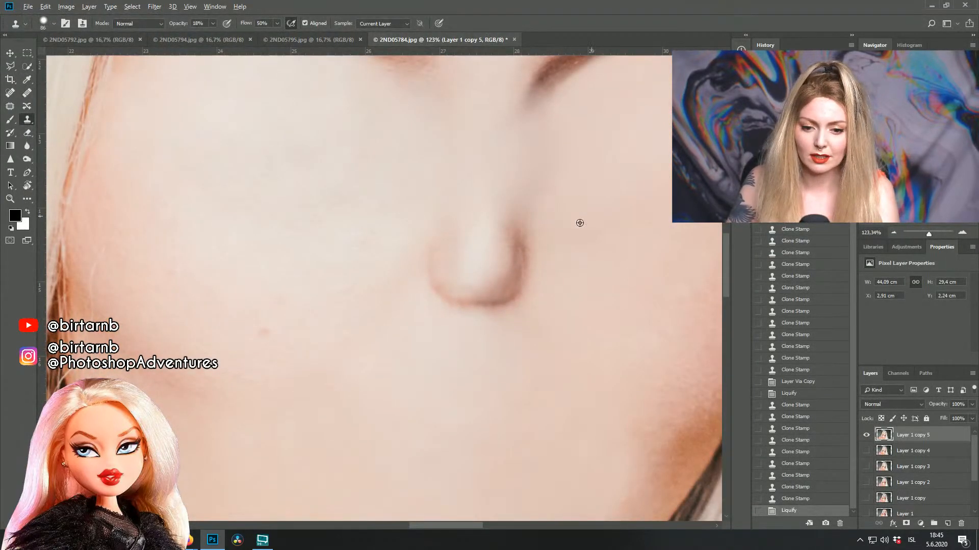
Step: Enlarge the clone brush to 161 px and blend the skin across the area beneath the nose
{"action": "scroll", "coordinate": [569, 244], "scroll_direction": "down", "scroll_amount": 2}
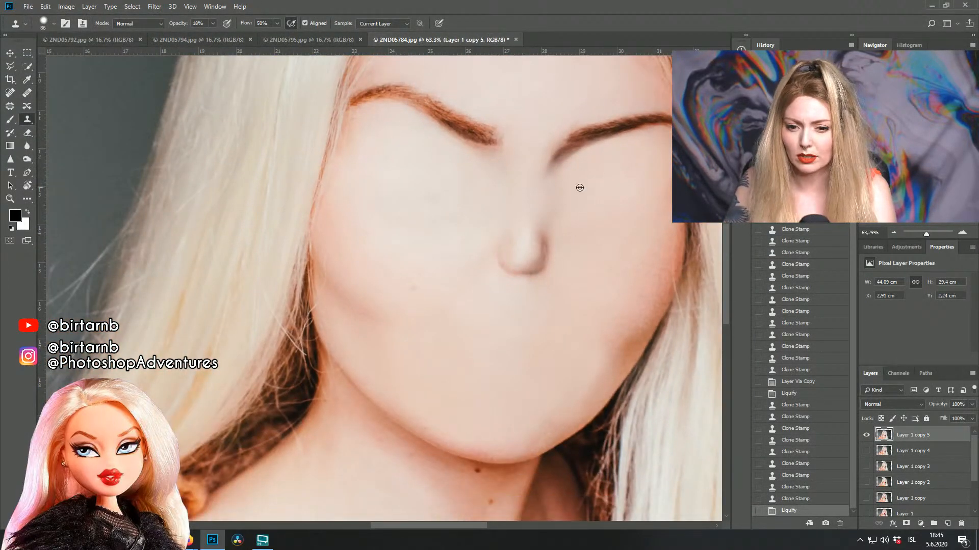
{"action": "scroll", "coordinate": [579, 189], "scroll_direction": "up", "scroll_amount": 2}
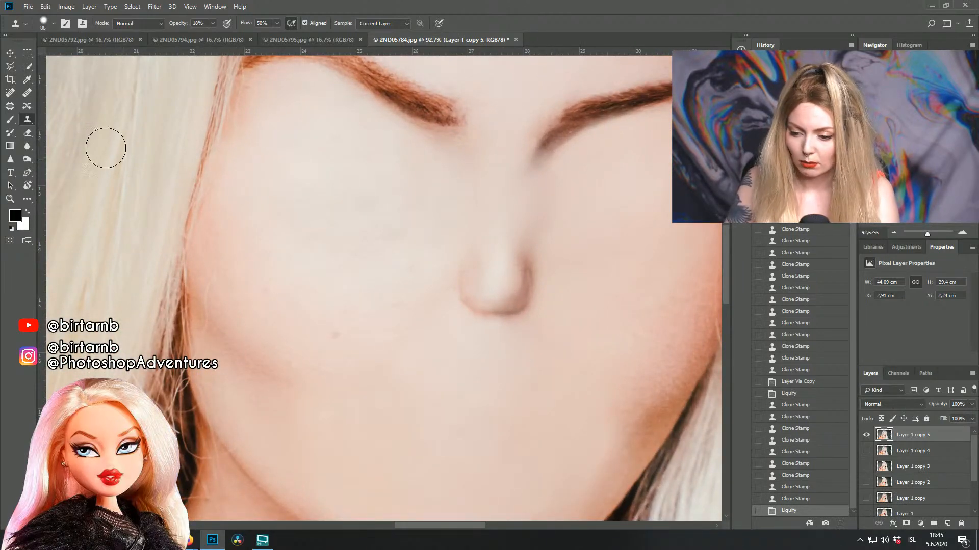
{"action": "left_click", "coordinate": [46, 26]}
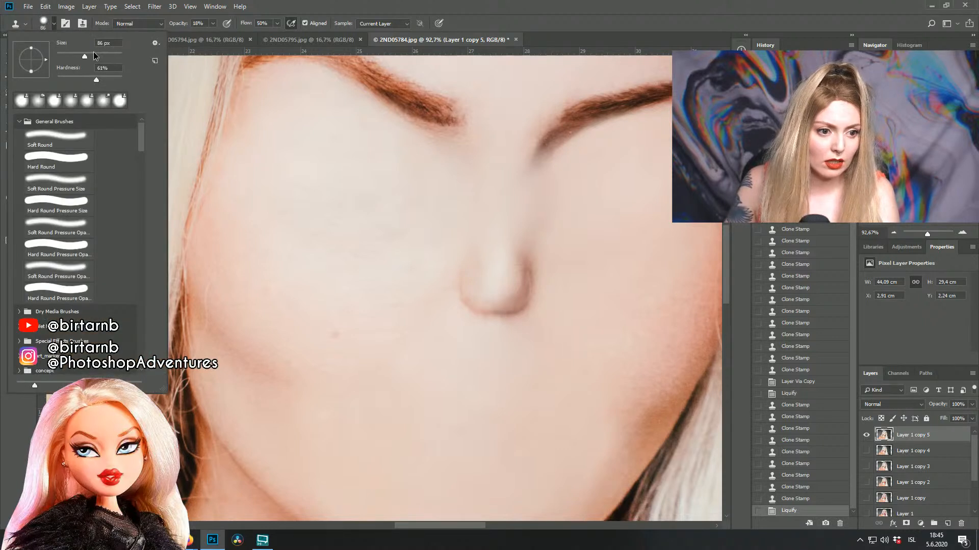
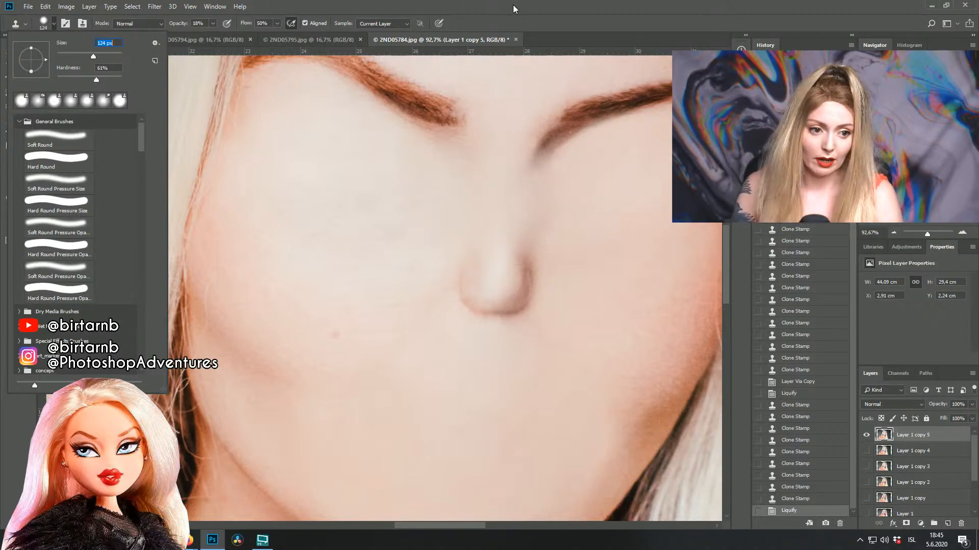
{"action": "left_click_drag", "start_coordinate": [93, 54], "coordinate": [99, 54]}
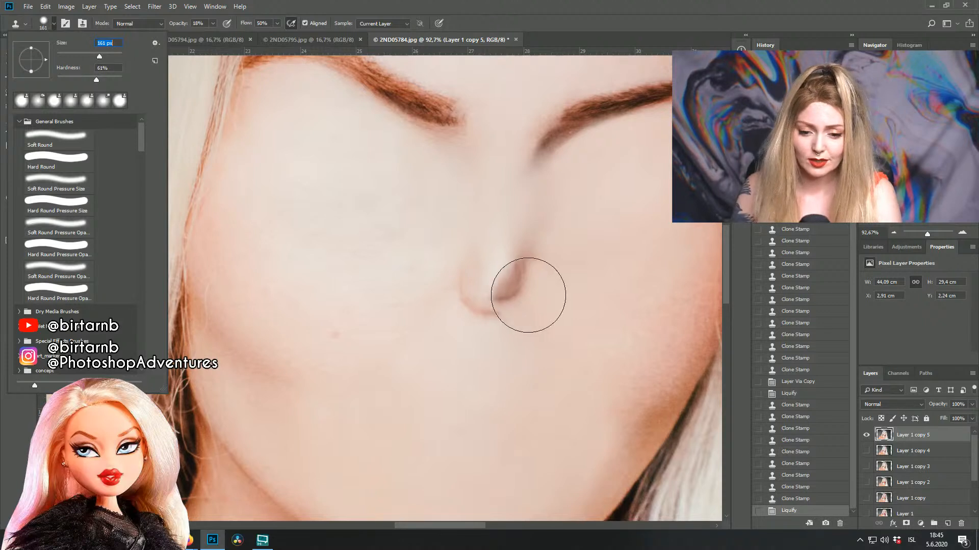
{"action": "left_click", "coordinate": [525, 258]}
{"action": "mouse_move", "coordinate": [524, 259]}
{"action": "left_mouse_down"}
{"action": "mouse_move", "coordinate": [567, 263]}
{"action": "mouse_move", "coordinate": [532, 256]}
{"action": "mouse_move", "coordinate": [554, 236]}
{"action": "mouse_move", "coordinate": [615, 251]}
{"action": "mouse_move", "coordinate": [590, 343]}
{"action": "left_mouse_up"}
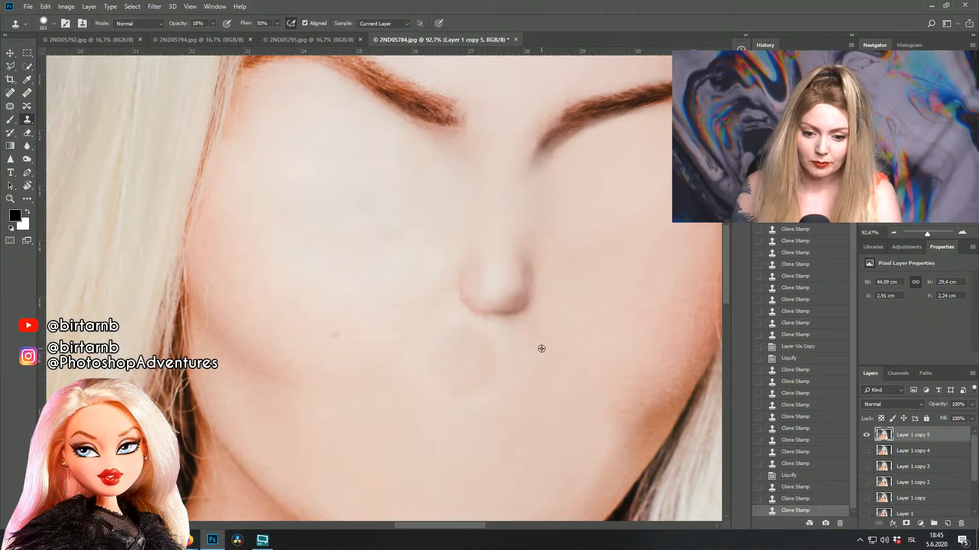
{"action": "left_click_drag", "start_coordinate": [457, 327], "coordinate": [467, 384]}
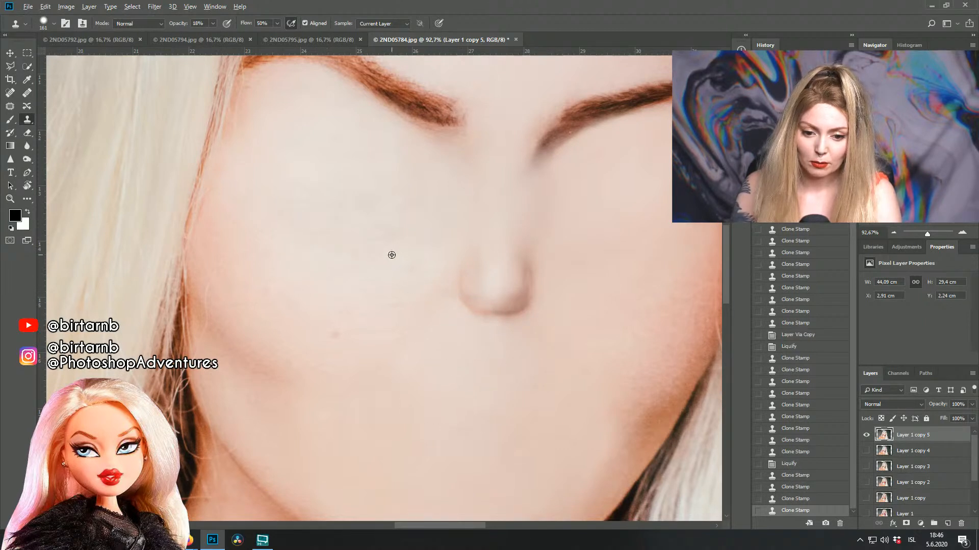
Step: Clone smooth skin over the nose just above its tip with the 161 px brush
{"action": "left_click_drag", "start_coordinate": [545, 337], "coordinate": [537, 288]}
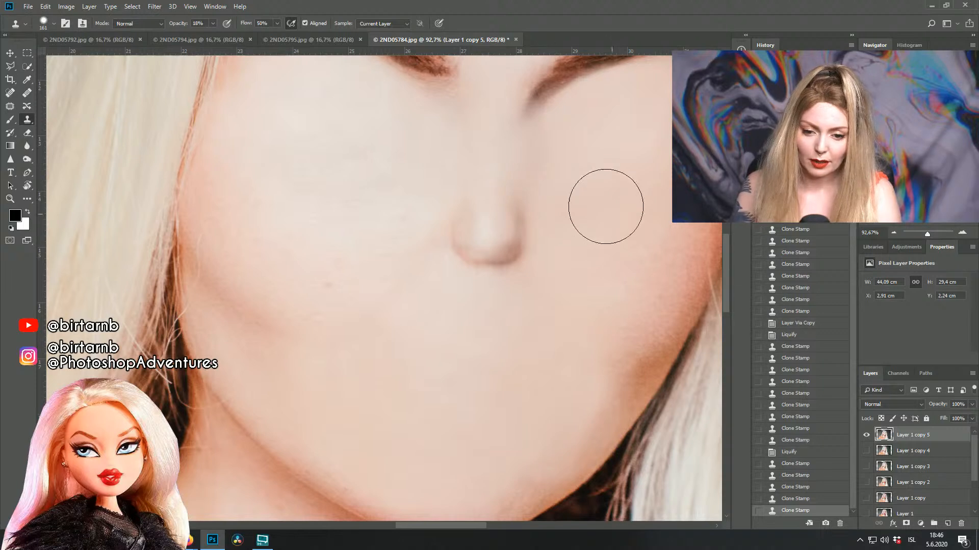
{"action": "left_click", "coordinate": [502, 202]}
{"action": "left_click", "coordinate": [466, 201]}
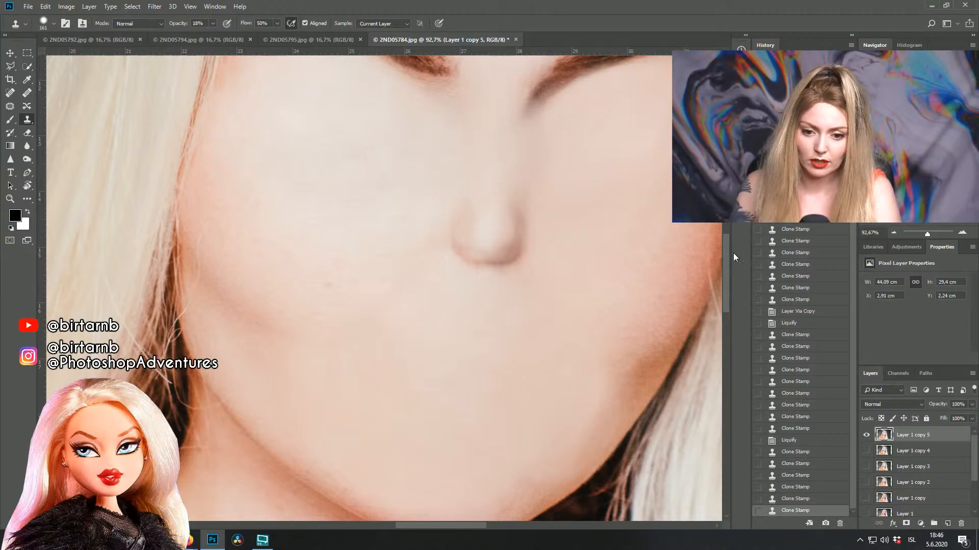
{"action": "left_click", "coordinate": [523, 284], "text": "alt"}
{"action": "left_click", "coordinate": [518, 279]}
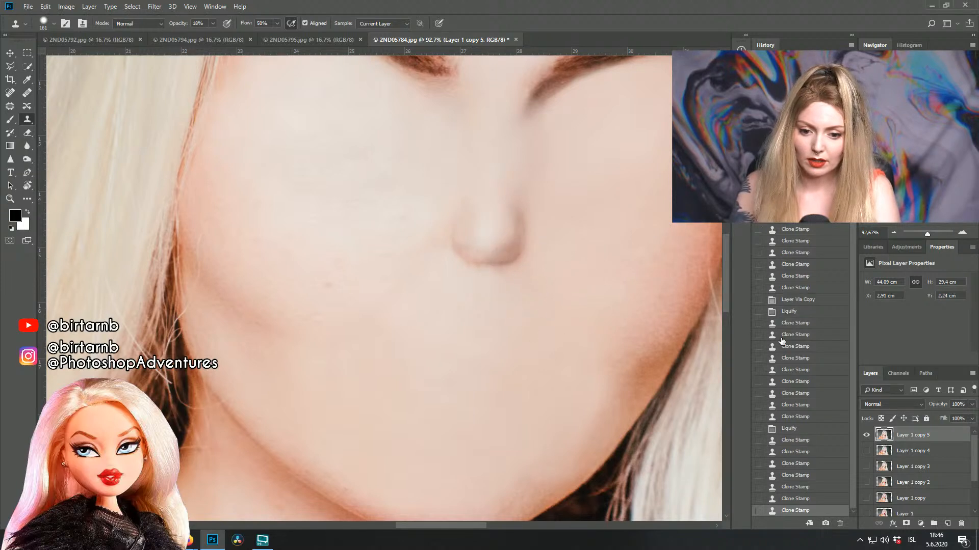
{"action": "key", "text": "ctrl+z"}
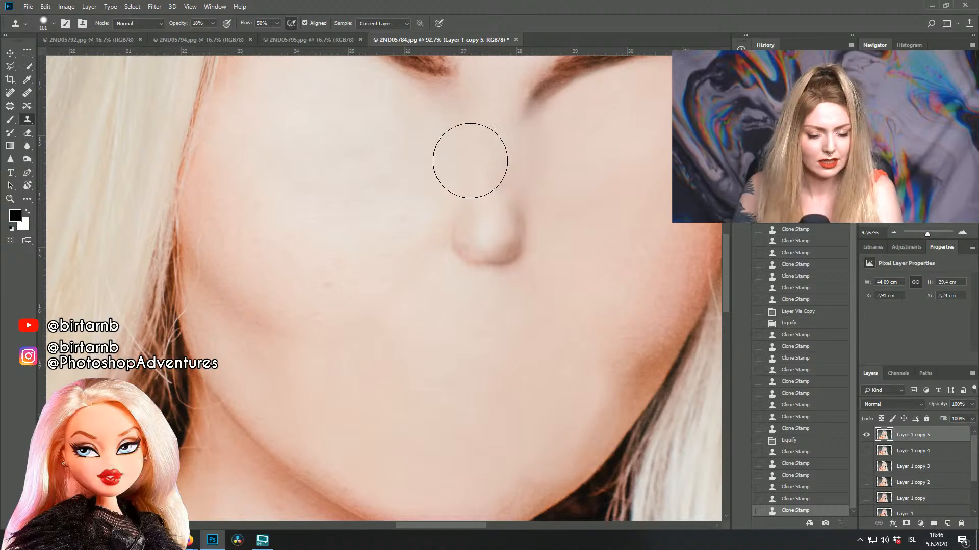
Step: Set the Clone Stamp brush size to 199 px and blend cheek skin around the nose tip and the area just below it
{"action": "left_click", "coordinate": [41, 22]}
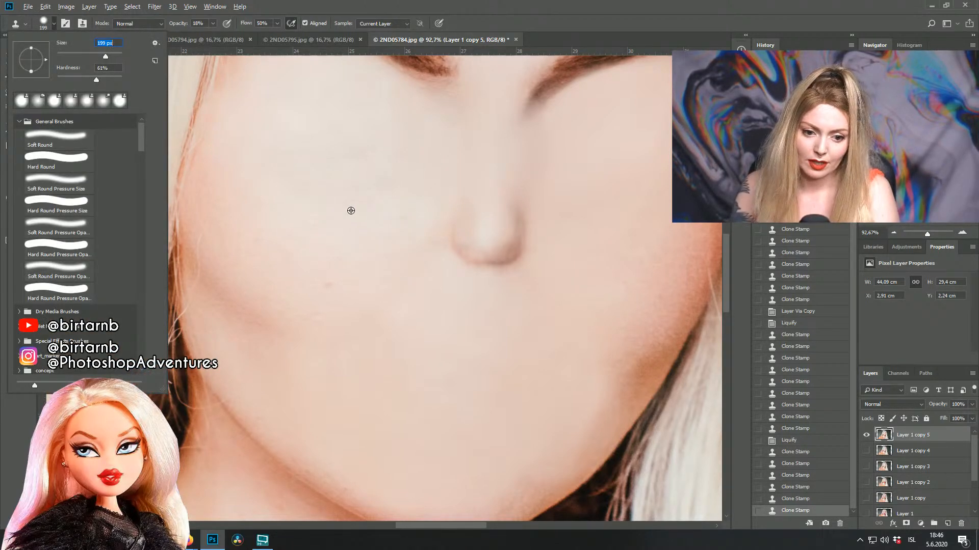
{"action": "left_click", "coordinate": [351, 211], "text": "alt"}
{"action": "mouse_move", "coordinate": [447, 233]}
{"action": "left_mouse_down"}
{"action": "mouse_move", "coordinate": [459, 249]}
{"action": "mouse_move", "coordinate": [507, 256]}
{"action": "mouse_move", "coordinate": [508, 245]}
{"action": "left_mouse_up"}
{"action": "left_click", "coordinate": [514, 298], "text": "alt"}
{"action": "left_click_drag", "start_coordinate": [511, 291], "coordinate": [515, 301]}
Step: Clone clean skin over the dark shadow at the inner end of the right-hand eyebrow using a 61 px brush
{"action": "scroll", "coordinate": [597, 301], "scroll_direction": "down", "scroll_amount": 3}
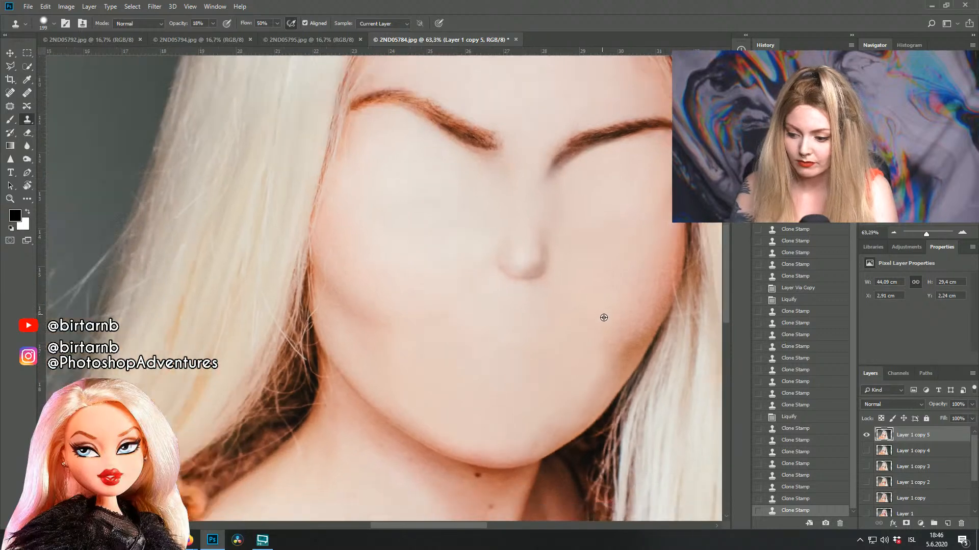
{"action": "scroll", "coordinate": [601, 313], "scroll_direction": "down", "scroll_amount": 2}
{"action": "scroll", "coordinate": [607, 300], "scroll_direction": "down", "scroll_amount": 2}
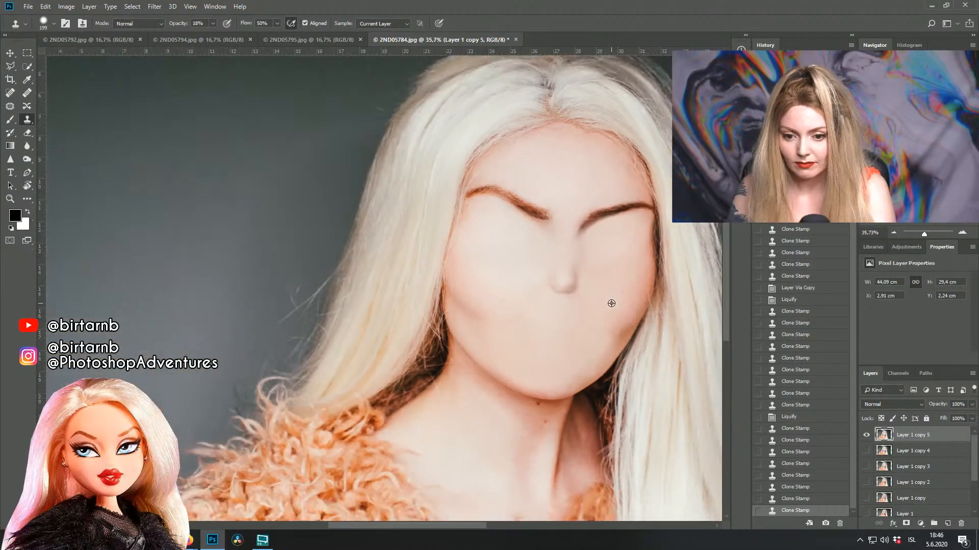
{"action": "scroll", "coordinate": [616, 304], "scroll_direction": "down", "scroll_amount": 1}
{"action": "scroll", "coordinate": [629, 250], "scroll_direction": "up", "scroll_amount": 10}
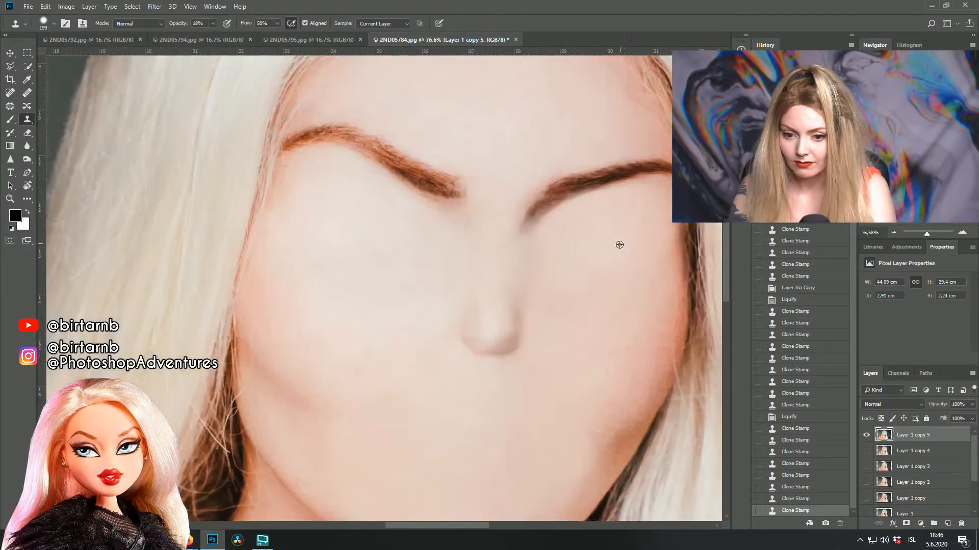
{"action": "scroll", "coordinate": [527, 252], "scroll_direction": "up", "scroll_amount": 1}
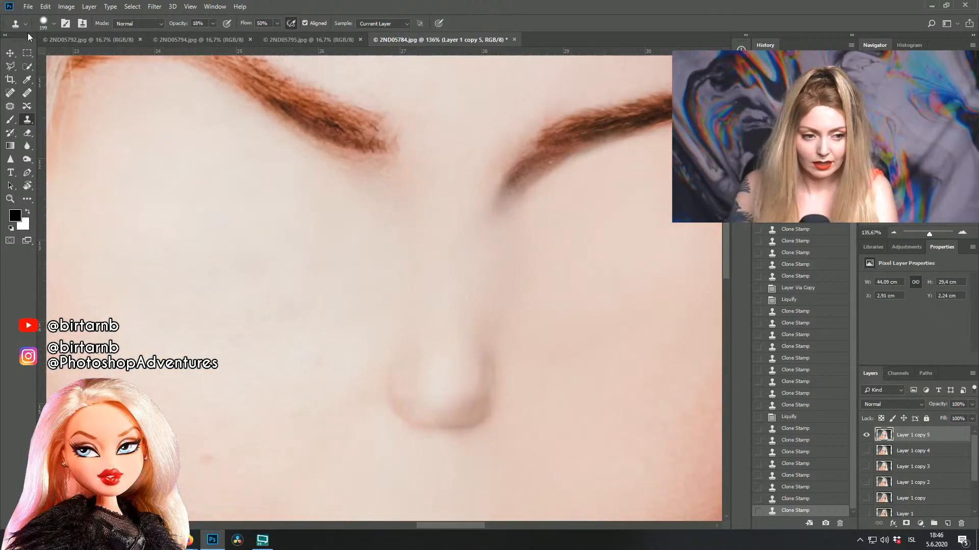
{"action": "left_click", "coordinate": [47, 27]}
{"action": "left_click", "coordinate": [76, 55]}
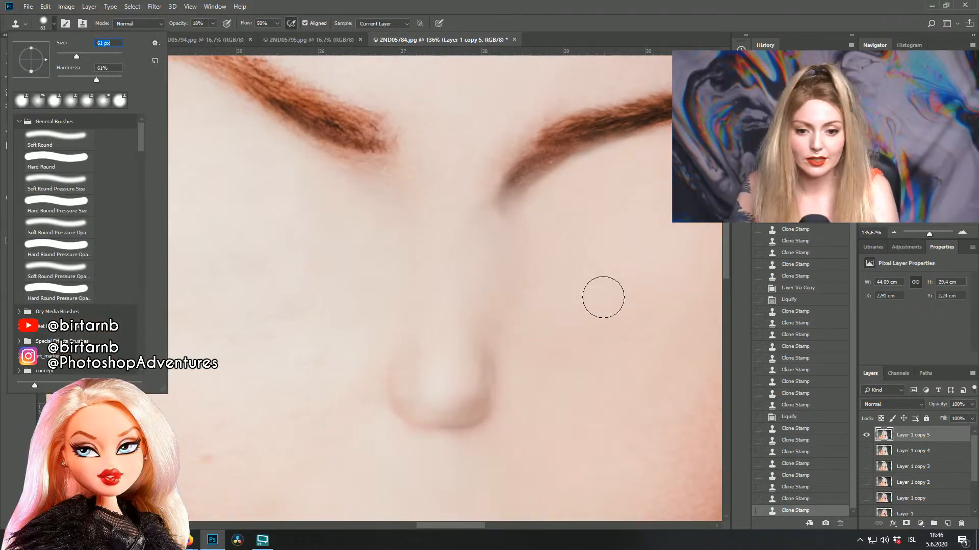
{"action": "left_click", "coordinate": [476, 260], "text": "alt"}
{"action": "mouse_move", "coordinate": [491, 227]}
{"action": "left_mouse_down"}
{"action": "mouse_move", "coordinate": [487, 204]}
{"action": "mouse_move", "coordinate": [511, 234]}
{"action": "mouse_move", "coordinate": [497, 217]}
{"action": "left_mouse_up"}
{"action": "left_click_drag", "start_coordinate": [502, 219], "coordinate": [515, 227]}
{"action": "mouse_move", "coordinate": [512, 209]}
{"action": "left_mouse_down"}
{"action": "mouse_move", "coordinate": [482, 180]}
{"action": "mouse_move", "coordinate": [522, 217]}
{"action": "mouse_move", "coordinate": [476, 172]}
{"action": "mouse_move", "coordinate": [533, 219]}
{"action": "left_mouse_up"}
{"action": "mouse_move", "coordinate": [530, 217]}
{"action": "left_mouse_down"}
{"action": "mouse_move", "coordinate": [491, 176]}
{"action": "mouse_move", "coordinate": [533, 228]}
{"action": "left_mouse_up"}
{"action": "mouse_move", "coordinate": [529, 224]}
{"action": "left_mouse_down"}
{"action": "mouse_move", "coordinate": [487, 170]}
{"action": "mouse_move", "coordinate": [529, 231]}
{"action": "left_mouse_up"}
{"action": "mouse_move", "coordinate": [526, 227]}
{"action": "left_mouse_down"}
{"action": "mouse_move", "coordinate": [480, 169]}
{"action": "mouse_move", "coordinate": [540, 236]}
{"action": "left_mouse_up"}
{"action": "left_click_drag", "start_coordinate": [537, 231], "coordinate": [491, 193]}
{"action": "left_click_drag", "start_coordinate": [525, 226], "coordinate": [486, 135]}
{"action": "left_click_drag", "start_coordinate": [485, 134], "coordinate": [516, 236]}
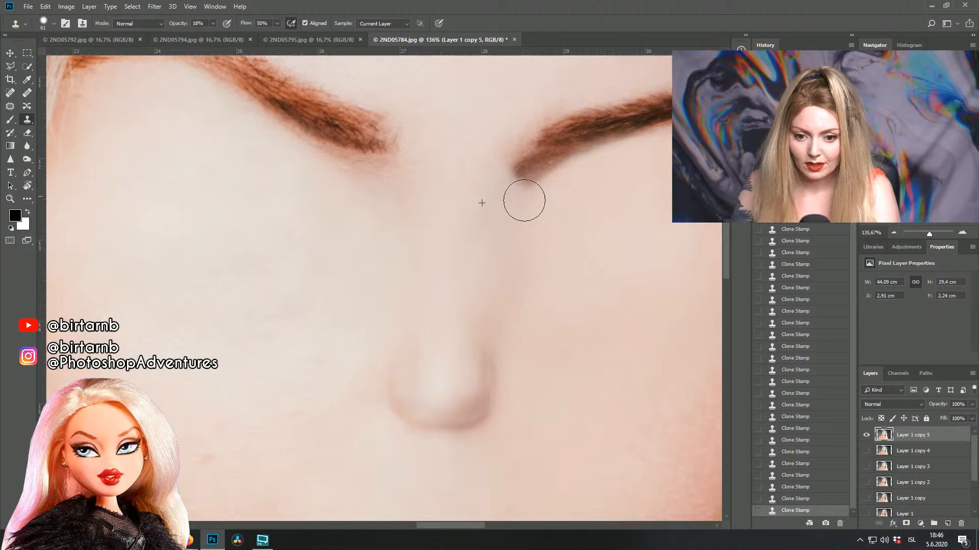
Step: Refine the inner tip of the right-hand eyebrow with more cloned skin, raising the Clone Stamp opacity to 26%
{"action": "left_click_drag", "start_coordinate": [508, 199], "coordinate": [507, 222]}
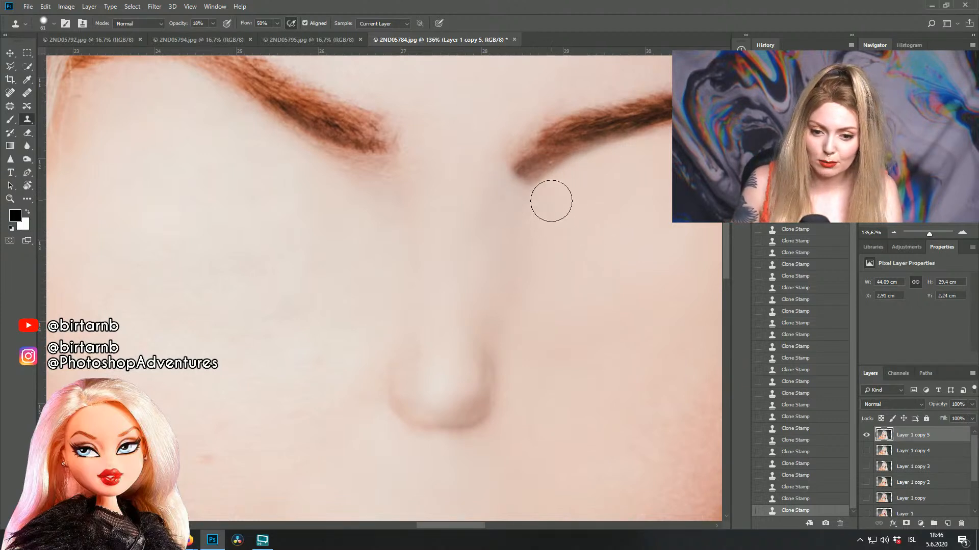
{"action": "left_click_drag", "start_coordinate": [472, 161], "coordinate": [552, 200]}
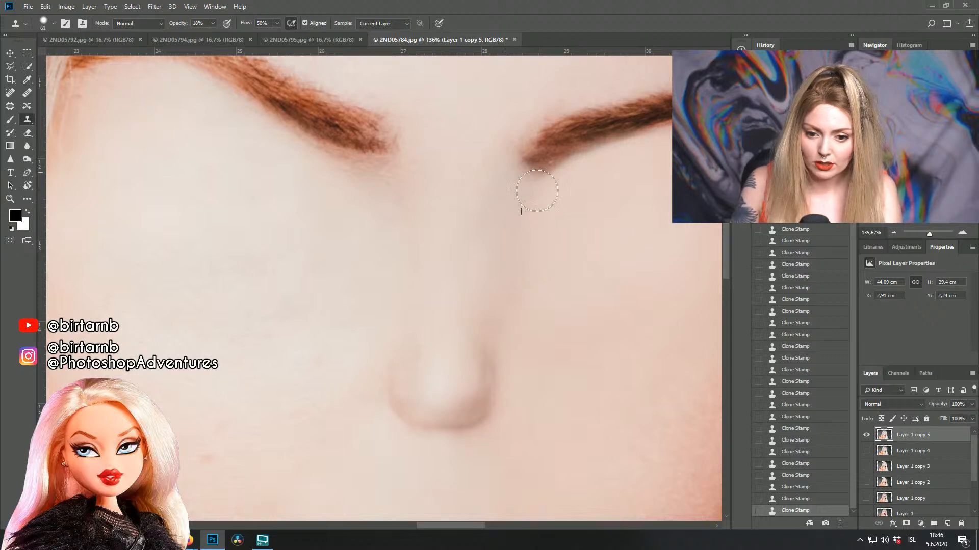
{"action": "left_click_drag", "start_coordinate": [498, 160], "coordinate": [517, 194]}
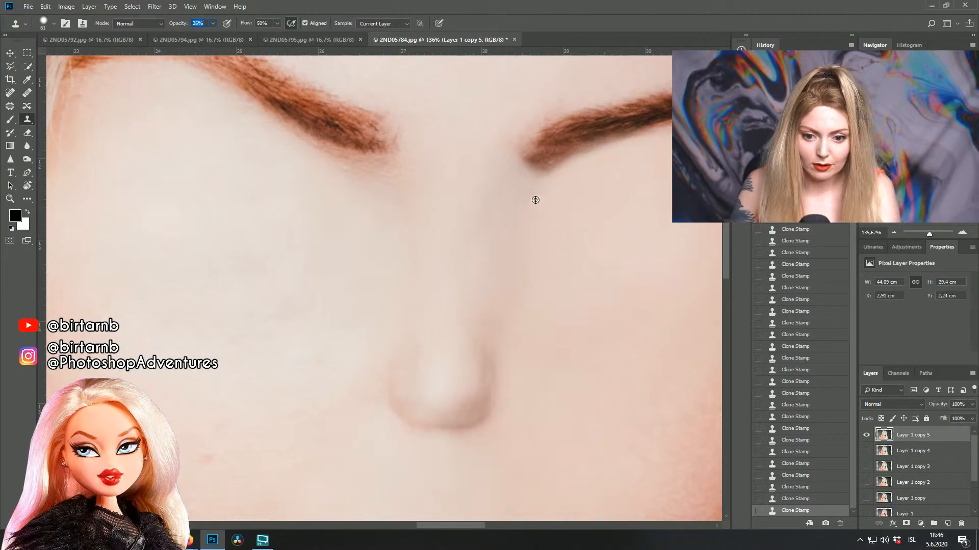
{"action": "mouse_move", "coordinate": [546, 186]}
{"action": "left_mouse_down"}
{"action": "mouse_move", "coordinate": [503, 154]}
{"action": "mouse_move", "coordinate": [540, 196]}
{"action": "mouse_move", "coordinate": [483, 137]}
{"action": "mouse_move", "coordinate": [563, 227]}
{"action": "mouse_move", "coordinate": [519, 182]}
{"action": "mouse_move", "coordinate": [488, 111]}
{"action": "mouse_move", "coordinate": [470, 210]}
{"action": "left_mouse_up"}
{"action": "scroll", "coordinate": [379, 209], "scroll_direction": "down", "scroll_amount": 5}
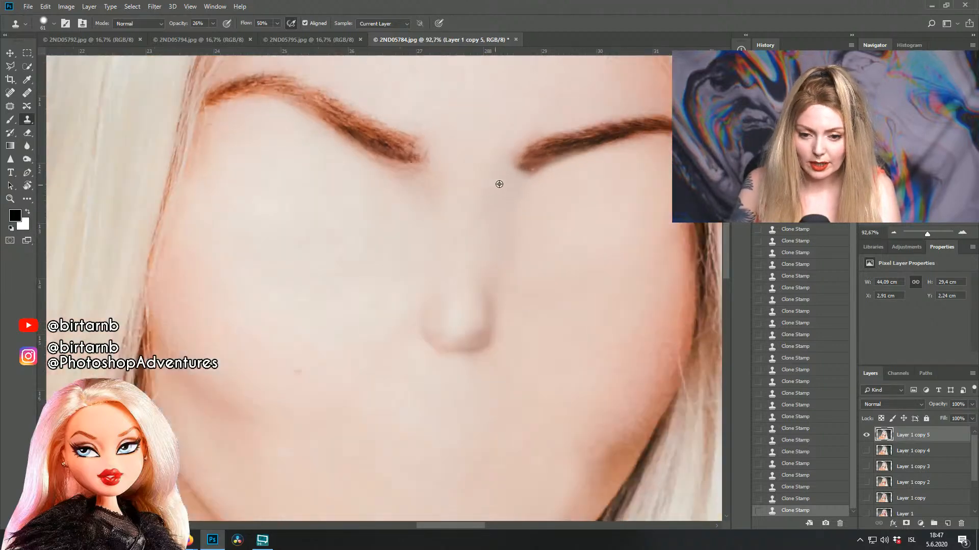
Step: Make Layer 1 copy 4 visible and switch Layer 1 copy 5 off and on to compare the retouching
{"action": "scroll", "coordinate": [549, 187], "scroll_direction": "up", "scroll_amount": 3}
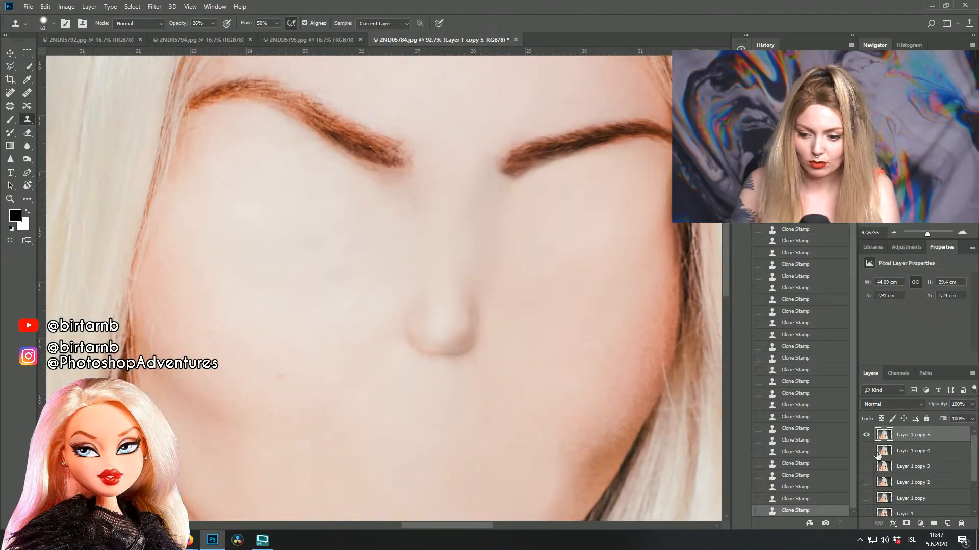
{"action": "left_click", "coordinate": [866, 435]}
{"action": "left_click", "coordinate": [867, 435]}
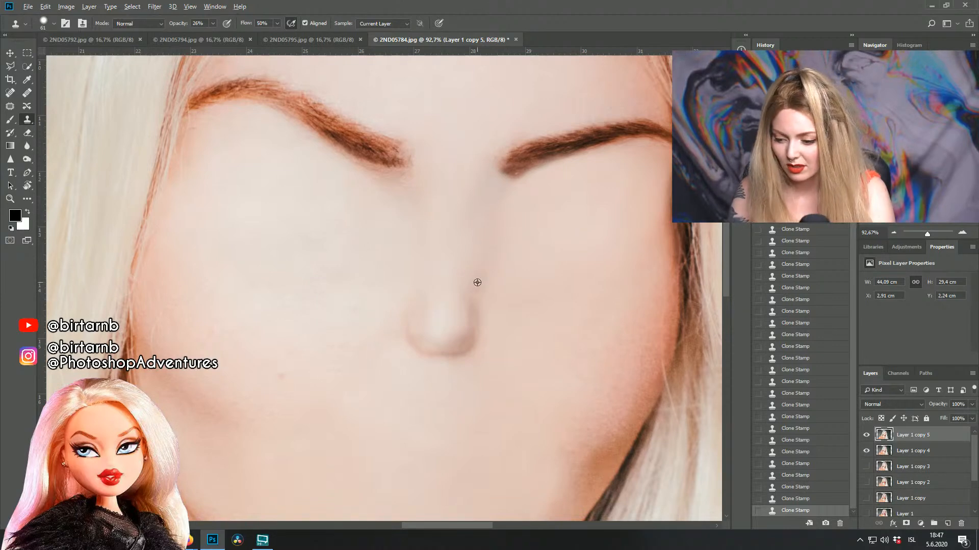
Step: Set the Clone Stamp brush size to 105 px and even out the skin around the nose bridge and beneath the brows
{"action": "scroll", "coordinate": [477, 278], "scroll_direction": "up", "scroll_amount": 1}
{"action": "left_click_drag", "start_coordinate": [465, 271], "coordinate": [525, 308]}
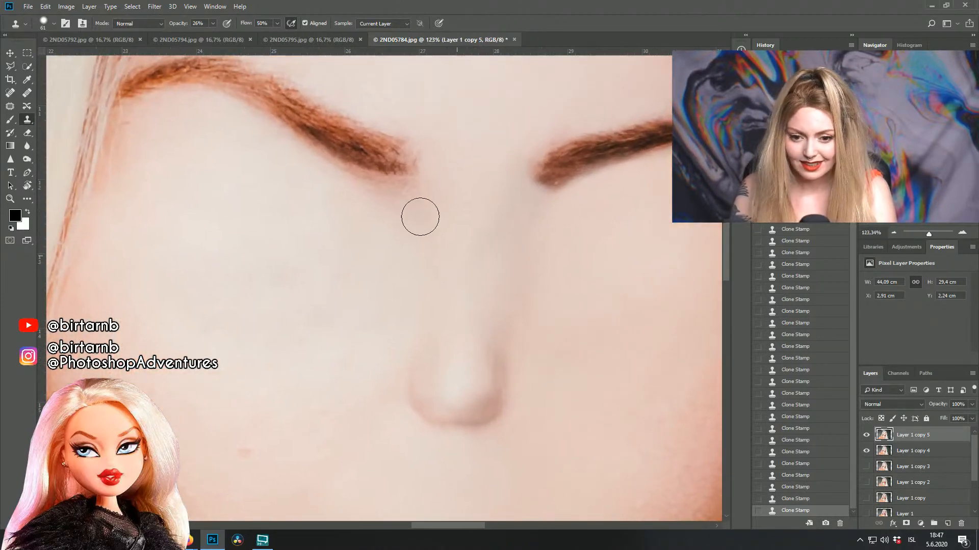
{"action": "left_click", "coordinate": [50, 25]}
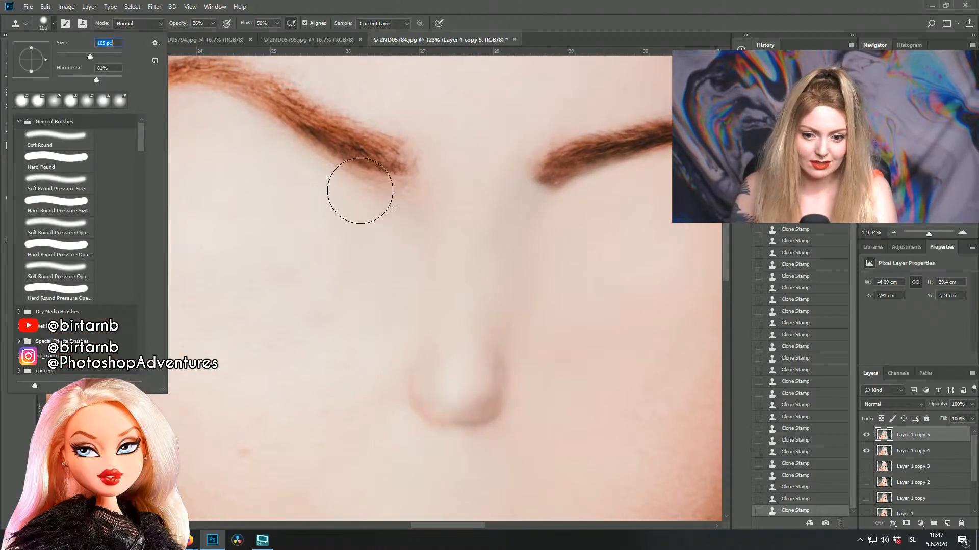
{"action": "left_click", "coordinate": [585, 231], "text": "alt"}
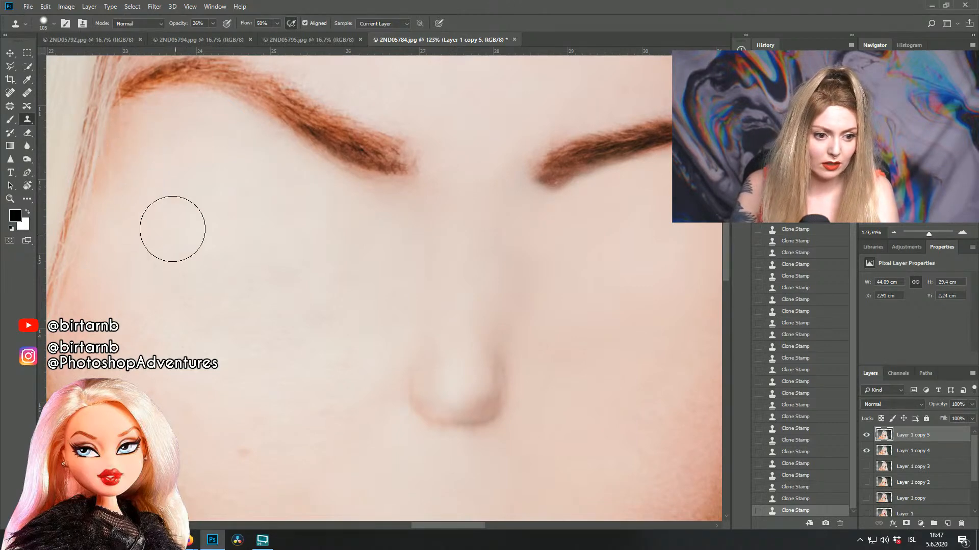
Step: Reshape the inner end of the right-hand eyebrow with the Liquify filter's Forward Warp tool and apply the result
{"action": "scroll", "coordinate": [645, 260], "scroll_direction": "down", "scroll_amount": 5}
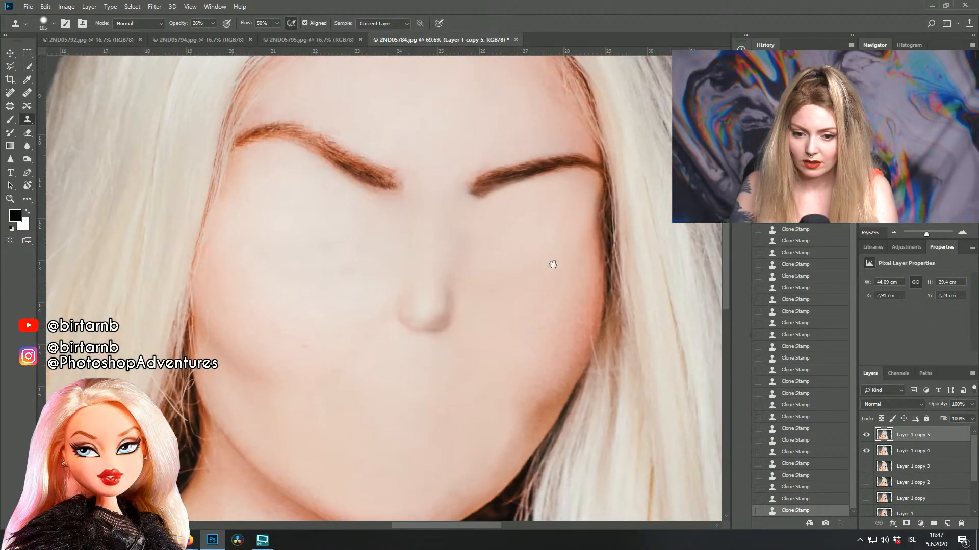
{"action": "scroll", "coordinate": [533, 249], "scroll_direction": "down", "scroll_amount": 2}
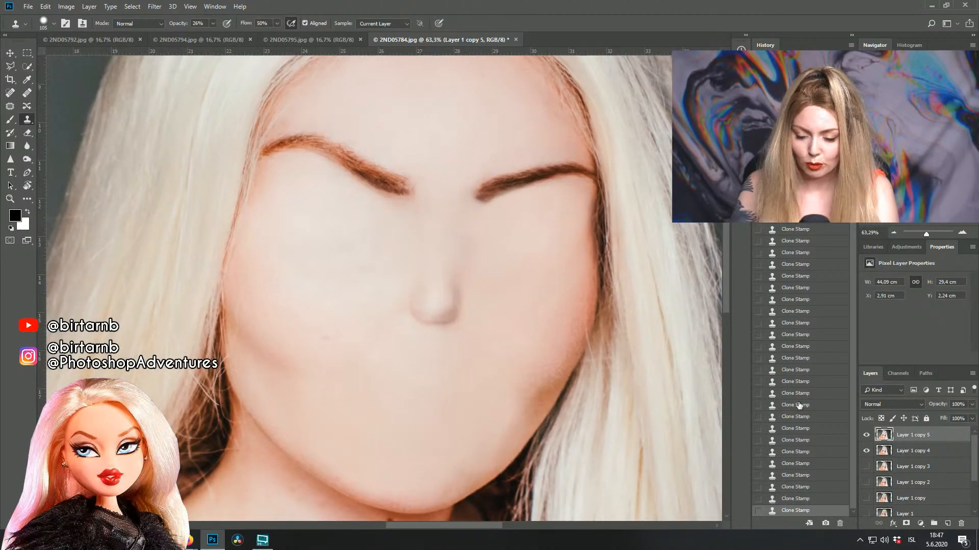
{"action": "left_click", "coordinate": [155, 6]}
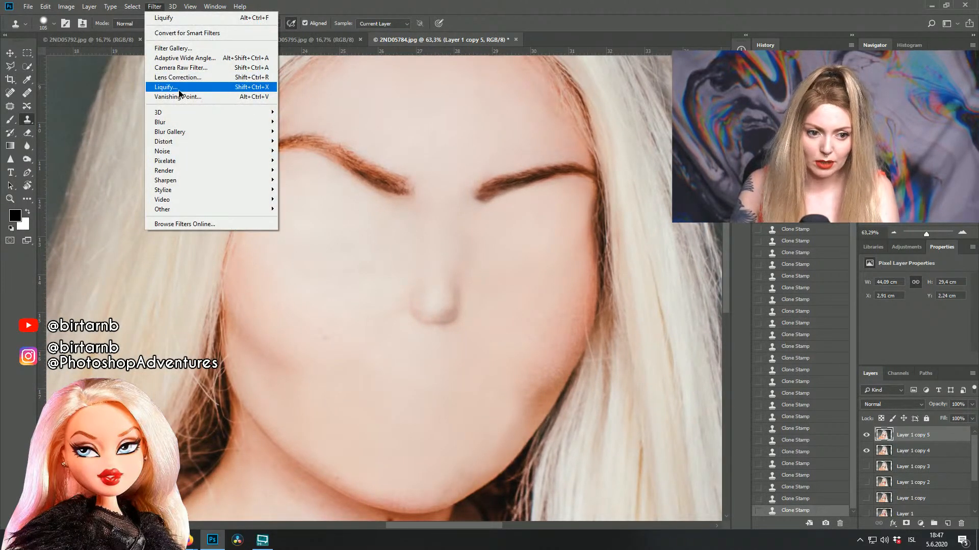
{"action": "left_click", "coordinate": [173, 87]}
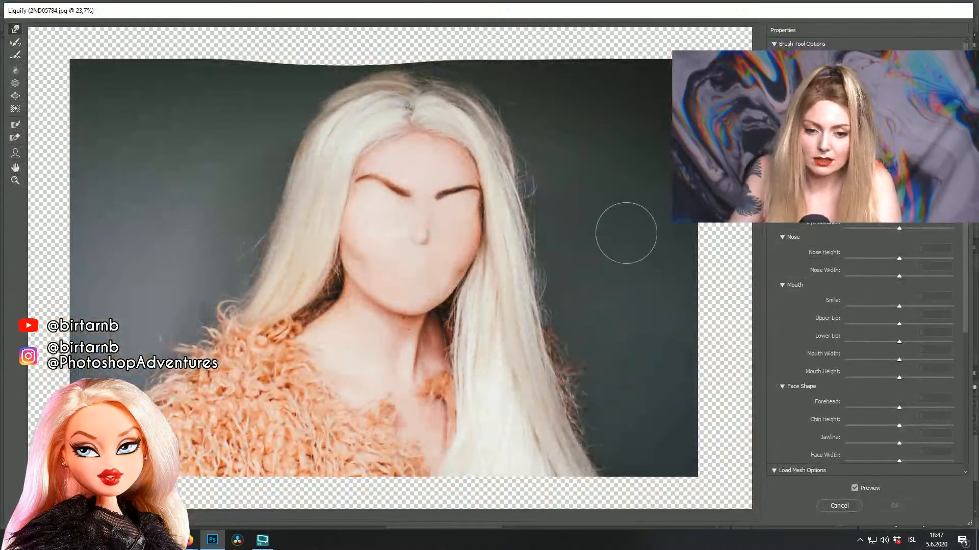
{"action": "left_click_drag", "start_coordinate": [344, 141], "coordinate": [485, 213]}
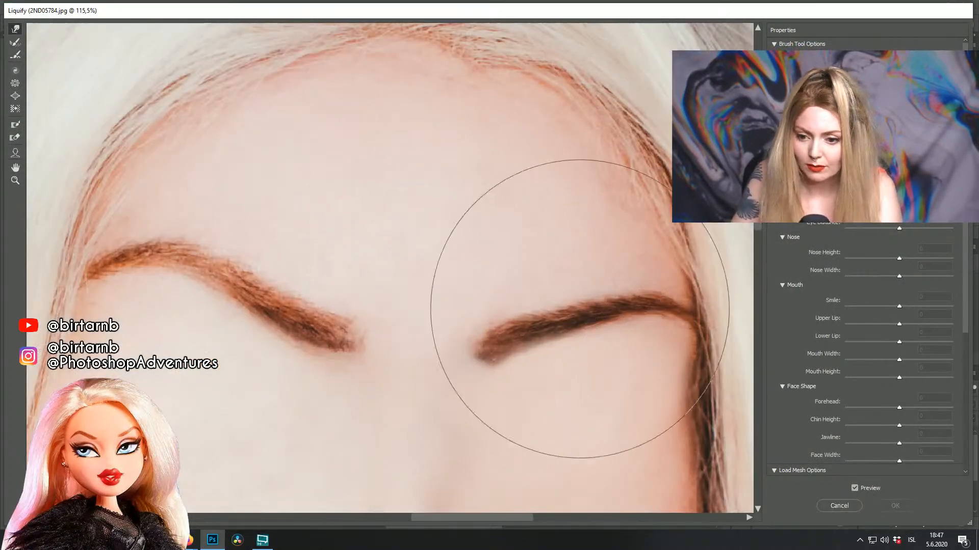
{"action": "left_click_drag", "start_coordinate": [565, 305], "coordinate": [585, 192]}
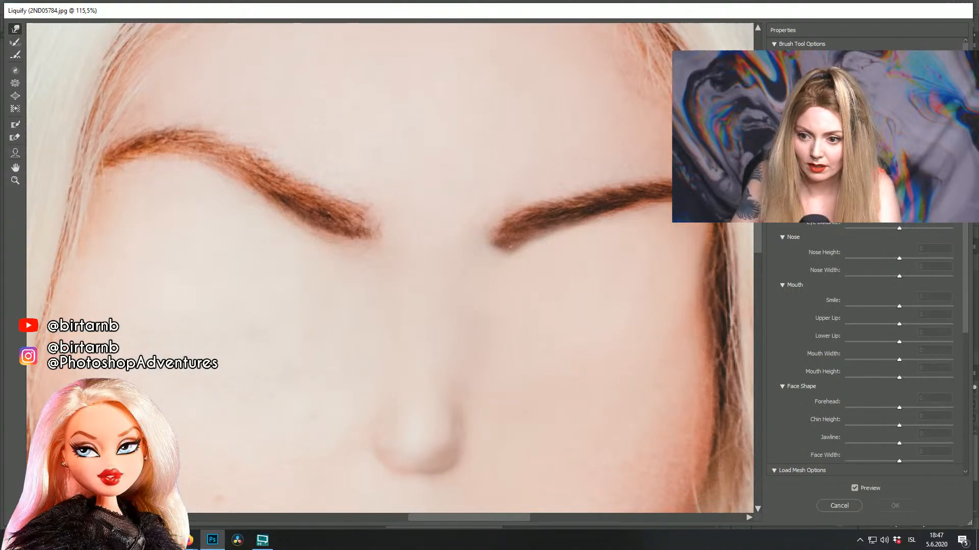
{"action": "mouse_move", "coordinate": [503, 273]}
{"action": "left_mouse_down"}
{"action": "mouse_move", "coordinate": [472, 240]}
{"action": "mouse_move", "coordinate": [472, 202]}
{"action": "mouse_move", "coordinate": [513, 203]}
{"action": "mouse_move", "coordinate": [546, 179]}
{"action": "mouse_move", "coordinate": [573, 179]}
{"action": "mouse_move", "coordinate": [575, 168]}
{"action": "mouse_move", "coordinate": [617, 157]}
{"action": "mouse_move", "coordinate": [657, 160]}
{"action": "left_mouse_up"}
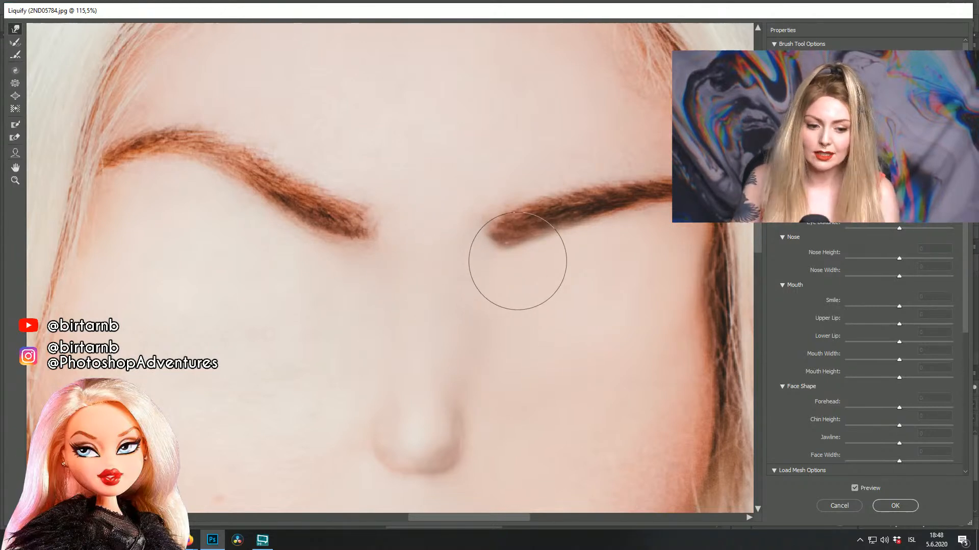
{"action": "left_click", "coordinate": [900, 507]}
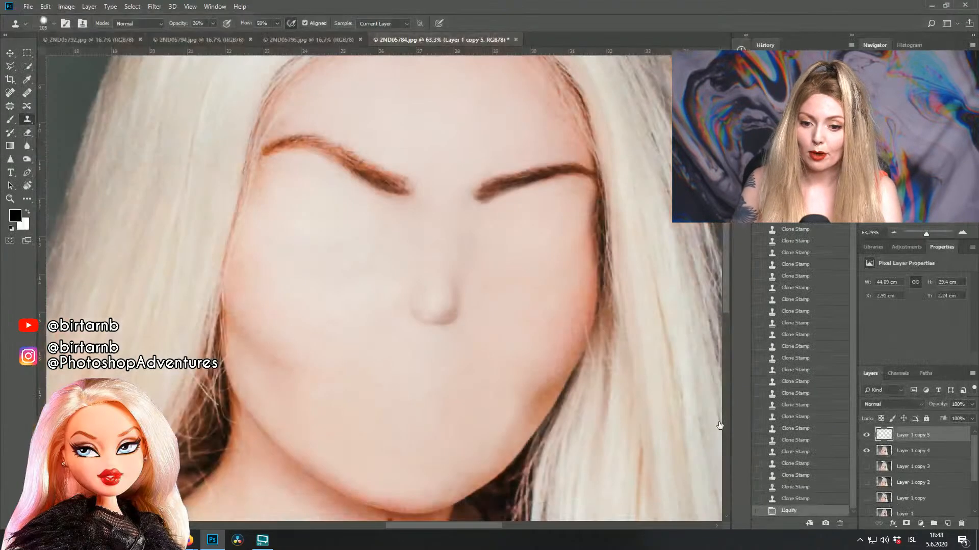
Step: Examine the reshaped brows and retouched face up close and from afar, comparing them with Layer 1 copy 5 hidden and shown
{"action": "scroll", "coordinate": [499, 209], "scroll_direction": "down", "scroll_amount": 3}
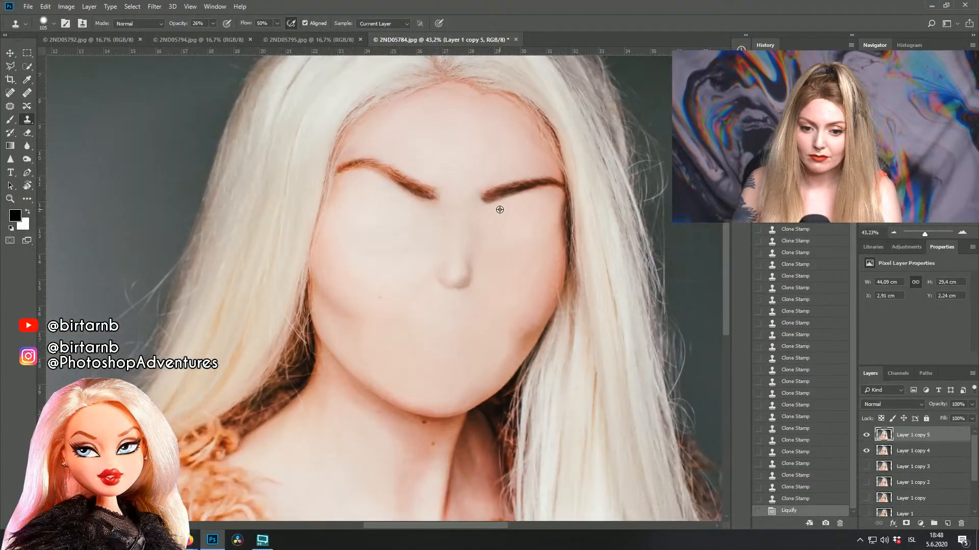
{"action": "scroll", "coordinate": [499, 209], "scroll_direction": "up", "scroll_amount": 2}
{"action": "scroll", "coordinate": [500, 209], "scroll_direction": "down", "scroll_amount": 1}
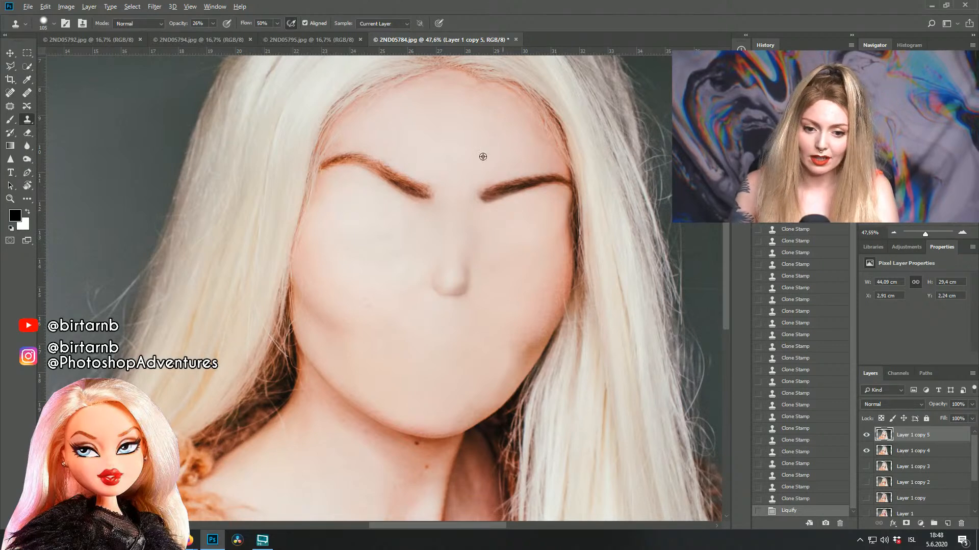
{"action": "scroll", "coordinate": [438, 199], "scroll_direction": "up", "scroll_amount": 2}
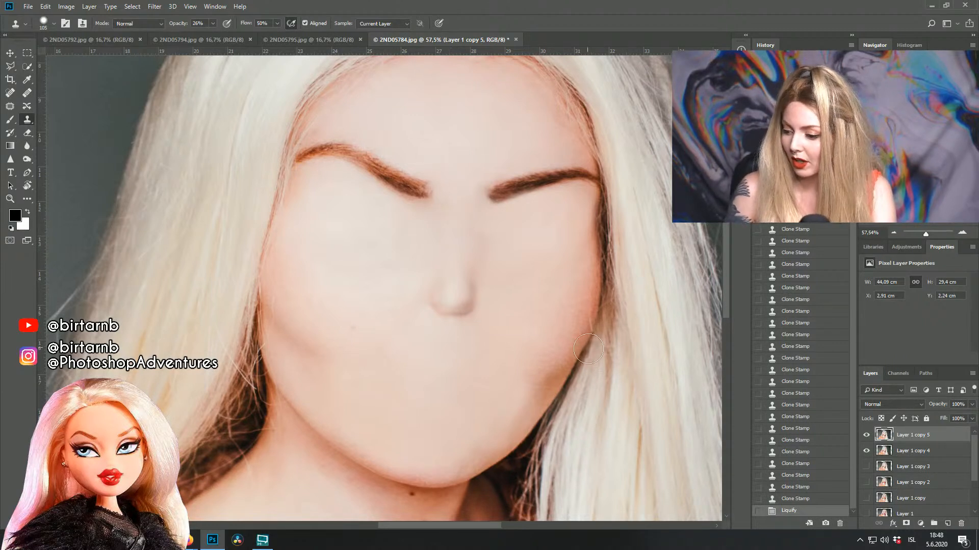
{"action": "scroll", "coordinate": [554, 339], "scroll_direction": "down", "scroll_amount": 2}
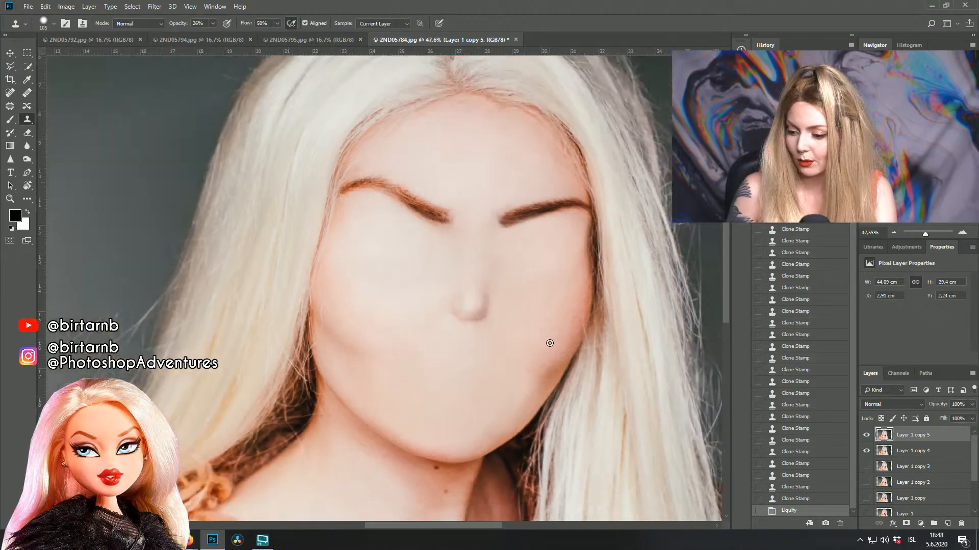
{"action": "scroll", "coordinate": [546, 344], "scroll_direction": "down", "scroll_amount": 1}
{"action": "scroll", "coordinate": [542, 350], "scroll_direction": "up", "scroll_amount": 2}
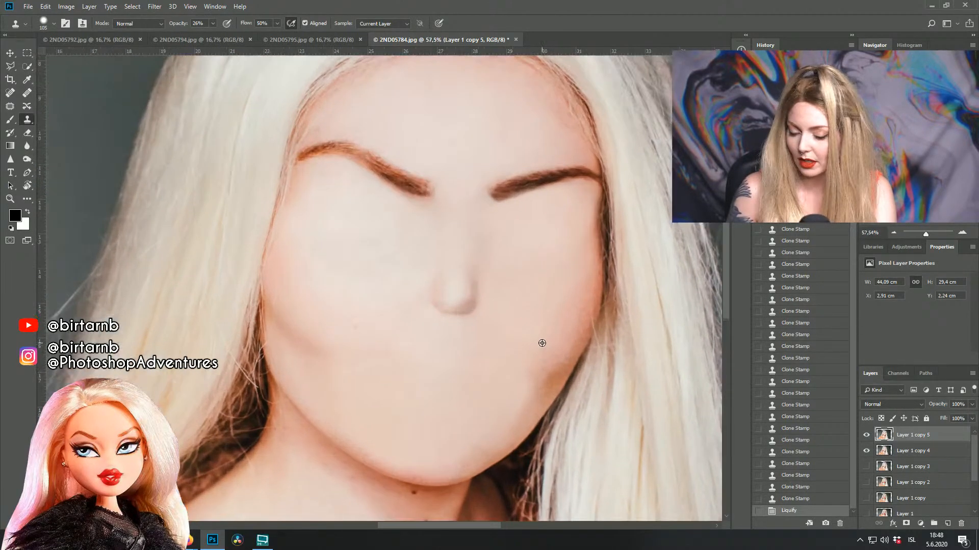
{"action": "left_click_drag", "start_coordinate": [534, 209], "coordinate": [524, 258]}
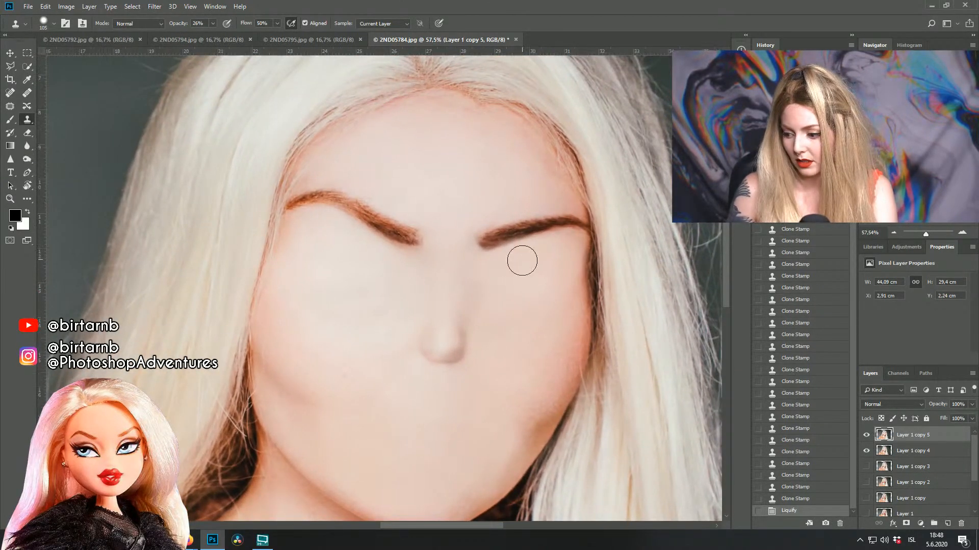
{"action": "scroll", "coordinate": [522, 265], "scroll_direction": "up", "scroll_amount": 3}
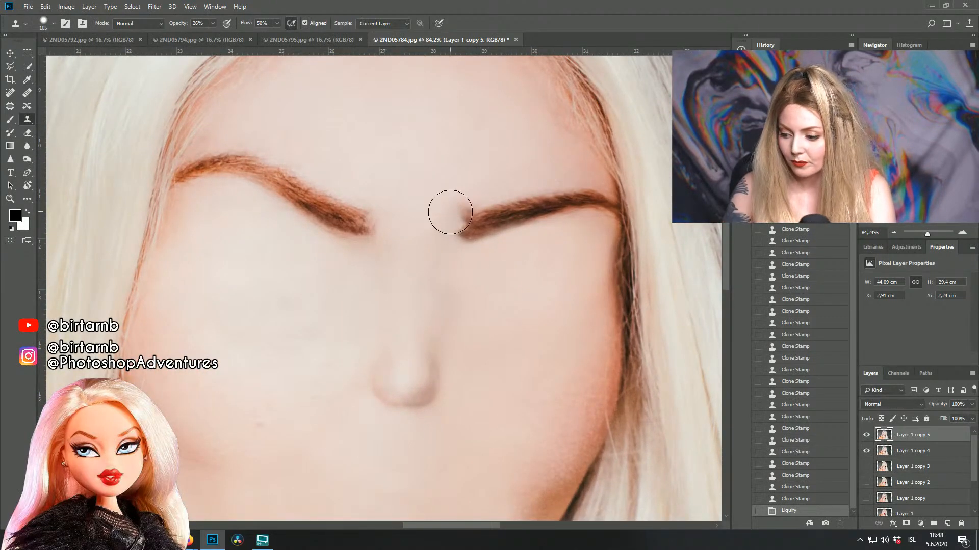
{"action": "left_click_drag", "start_coordinate": [436, 253], "coordinate": [538, 263]}
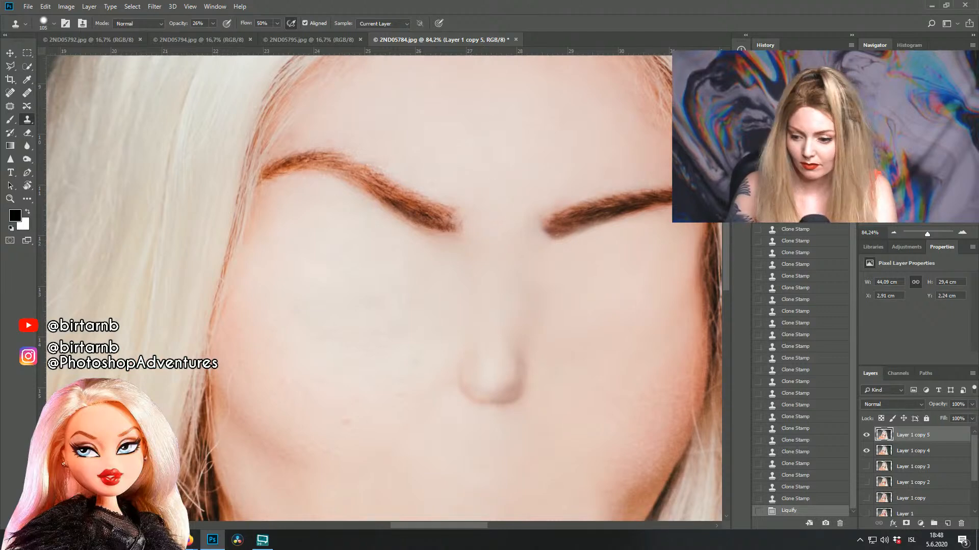
{"action": "left_click", "coordinate": [866, 436]}
{"action": "left_click", "coordinate": [866, 436]}
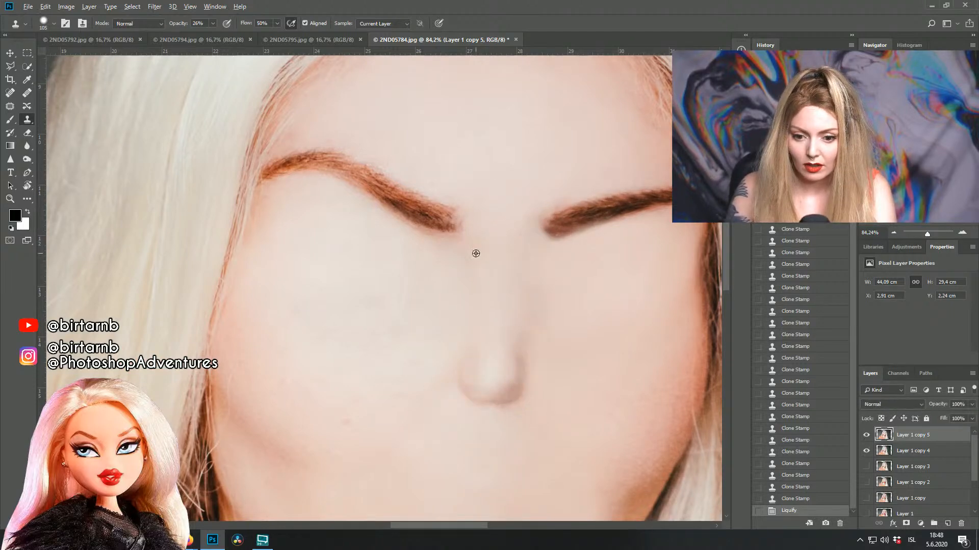
Step: Set the Clone Stamp brush size to 165 px and smooth the shading on the left-hand cheek and jaw
{"action": "scroll", "coordinate": [525, 268], "scroll_direction": "down", "scroll_amount": 8}
{"action": "scroll", "coordinate": [549, 275], "scroll_direction": "down", "scroll_amount": 1}
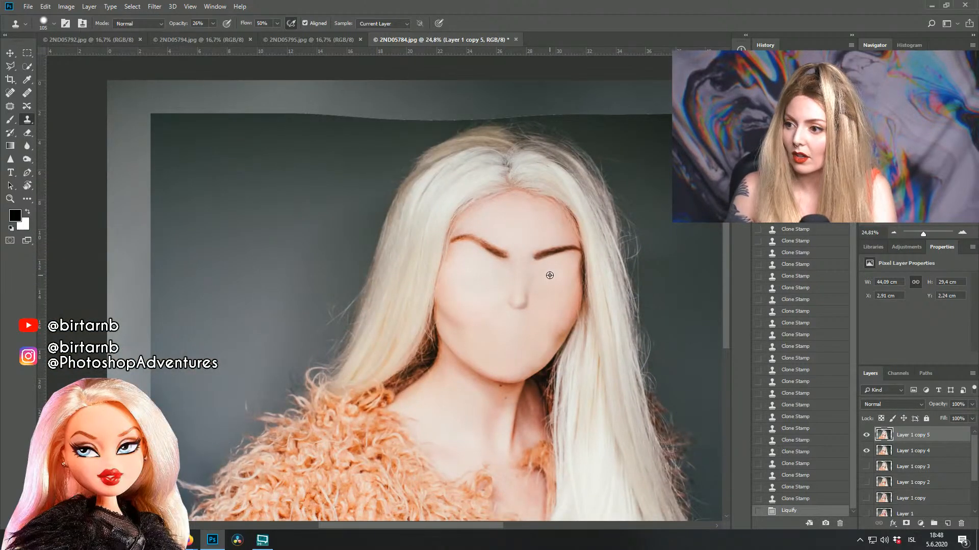
{"action": "scroll", "coordinate": [550, 275], "scroll_direction": "up", "scroll_amount": 4}
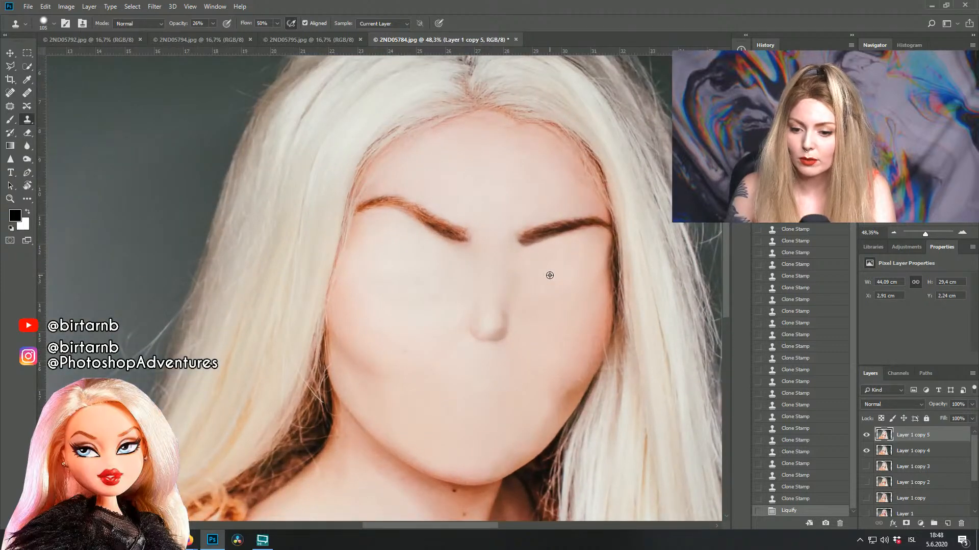
{"action": "scroll", "coordinate": [506, 336], "scroll_direction": "up", "scroll_amount": 2}
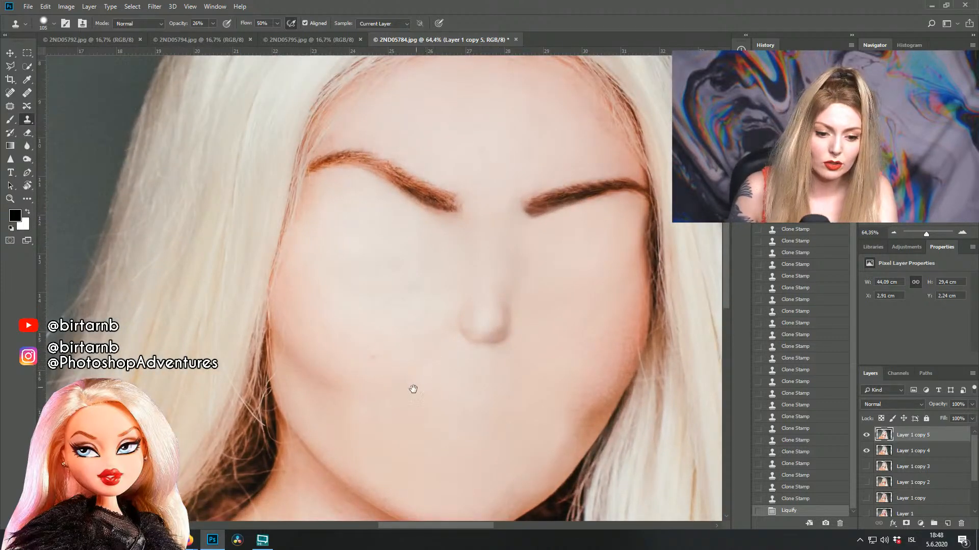
{"action": "left_click_drag", "start_coordinate": [415, 389], "coordinate": [447, 278]}
{"action": "left_click", "coordinate": [39, 24]}
{"action": "left_click_drag", "start_coordinate": [90, 56], "coordinate": [100, 56]}
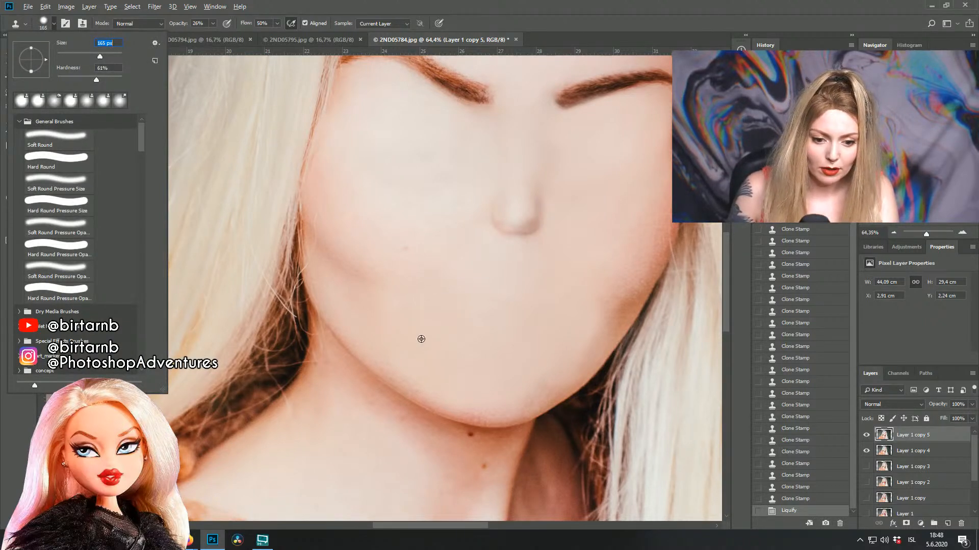
{"action": "left_click", "coordinate": [461, 356], "text": "alt"}
{"action": "mouse_move", "coordinate": [407, 302]}
{"action": "left_mouse_down"}
{"action": "mouse_move", "coordinate": [343, 236]}
{"action": "mouse_move", "coordinate": [380, 297]}
{"action": "mouse_move", "coordinate": [345, 212]}
{"action": "mouse_move", "coordinate": [385, 295]}
{"action": "left_mouse_up"}
{"action": "left_click", "coordinate": [392, 302]}
{"action": "left_click_drag", "start_coordinate": [385, 295], "coordinate": [322, 220]}
{"action": "left_click_drag", "start_coordinate": [323, 221], "coordinate": [376, 297]}
{"action": "left_click_drag", "start_coordinate": [376, 297], "coordinate": [353, 212]}
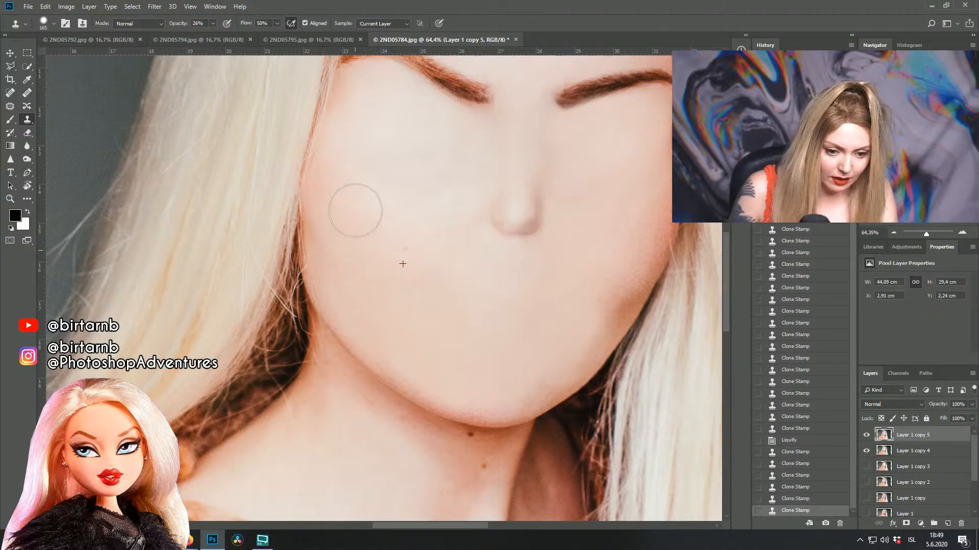
Step: Clone light skin over the darker shading along the right-hand cheek and jaw
{"action": "left_click_drag", "start_coordinate": [541, 339], "coordinate": [544, 344]}
{"action": "left_click", "coordinate": [574, 338], "text": "alt"}
{"action": "left_click_drag", "start_coordinate": [599, 326], "coordinate": [623, 276]}
{"action": "left_click_drag", "start_coordinate": [612, 297], "coordinate": [581, 340]}
{"action": "left_click_drag", "start_coordinate": [604, 286], "coordinate": [621, 217]}
{"action": "left_click_drag", "start_coordinate": [612, 265], "coordinate": [586, 340]}
{"action": "left_click_drag", "start_coordinate": [627, 212], "coordinate": [604, 270]}
{"action": "left_click_drag", "start_coordinate": [601, 311], "coordinate": [625, 285]}
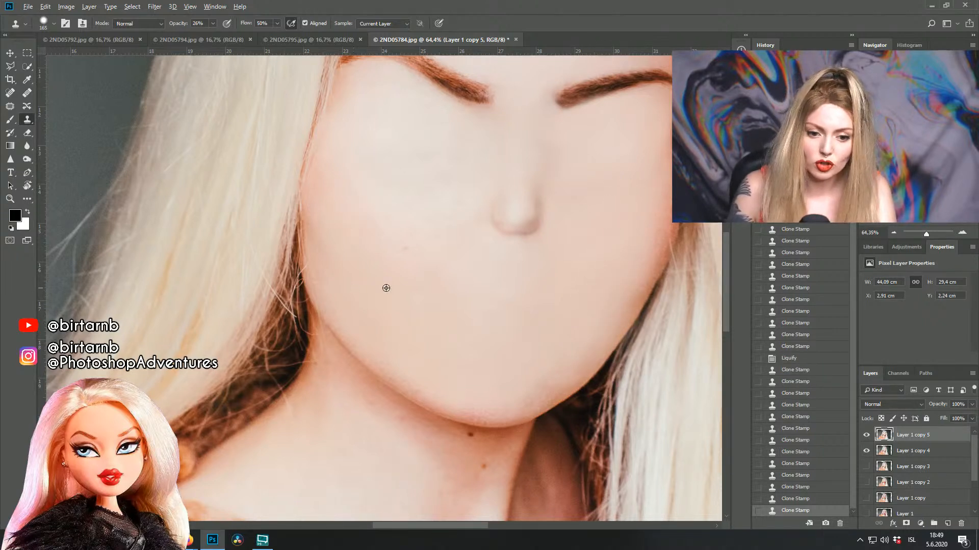
Step: Even out the remaining blotches on the left-hand cheek and around the nose with the Clone Stamp
{"action": "left_click", "coordinate": [408, 280], "text": "alt"}
{"action": "mouse_move", "coordinate": [411, 264]}
{"action": "left_mouse_down"}
{"action": "mouse_move", "coordinate": [439, 252]}
{"action": "mouse_move", "coordinate": [380, 251]}
{"action": "mouse_move", "coordinate": [432, 278]}
{"action": "mouse_move", "coordinate": [433, 248]}
{"action": "mouse_move", "coordinate": [477, 298]}
{"action": "left_mouse_up"}
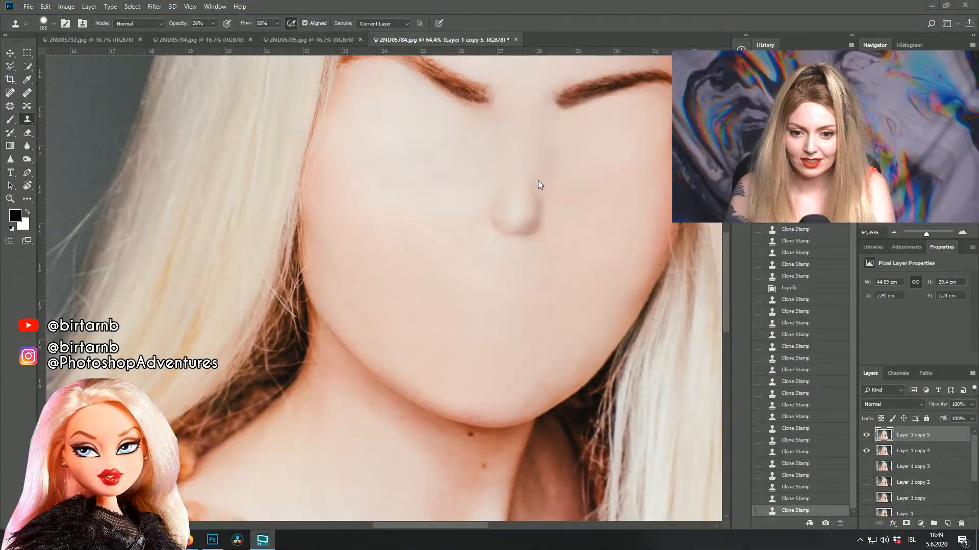
{"action": "mouse_move", "coordinate": [533, 168]}
{"action": "left_mouse_down"}
{"action": "mouse_move", "coordinate": [511, 182]}
{"action": "mouse_move", "coordinate": [483, 244]}
{"action": "mouse_move", "coordinate": [481, 233]}
{"action": "left_mouse_up"}
{"action": "left_click_drag", "start_coordinate": [518, 297], "coordinate": [524, 225]}
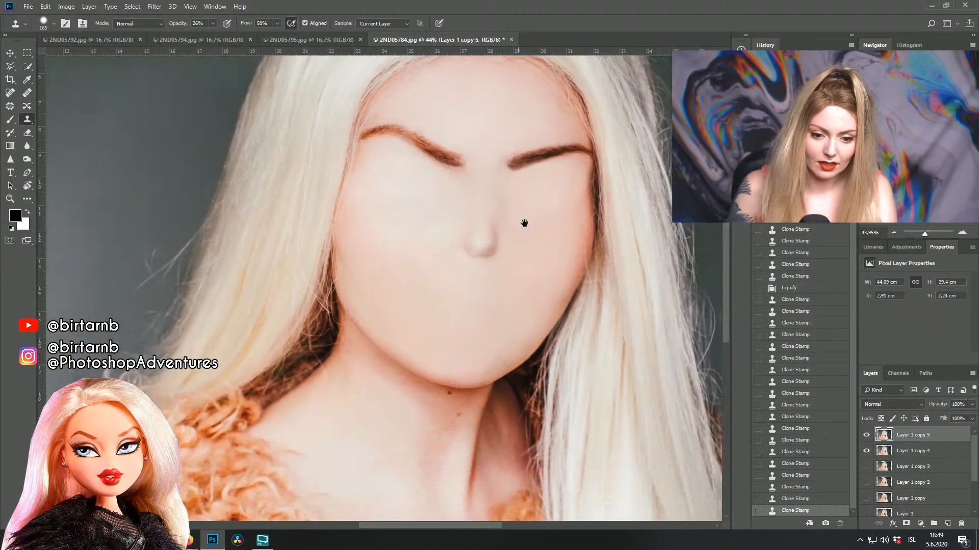
Step: Clone smooth skin over the right-hand eye area, from below the eyebrow to beside the nose
{"action": "scroll", "coordinate": [459, 276], "scroll_direction": "up", "scroll_amount": 5}
{"action": "left_click_drag", "start_coordinate": [430, 217], "coordinate": [410, 258]}
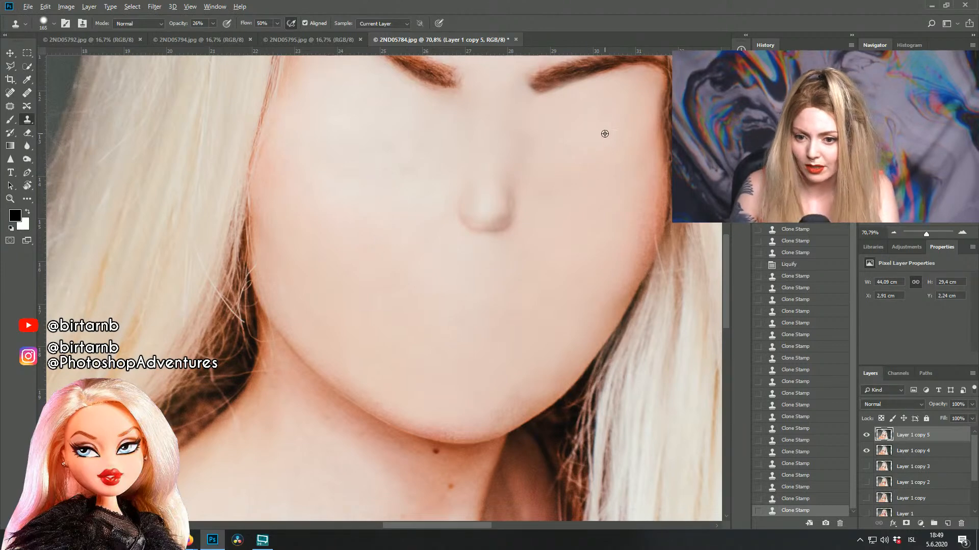
{"action": "left_click_drag", "start_coordinate": [619, 109], "coordinate": [625, 135]}
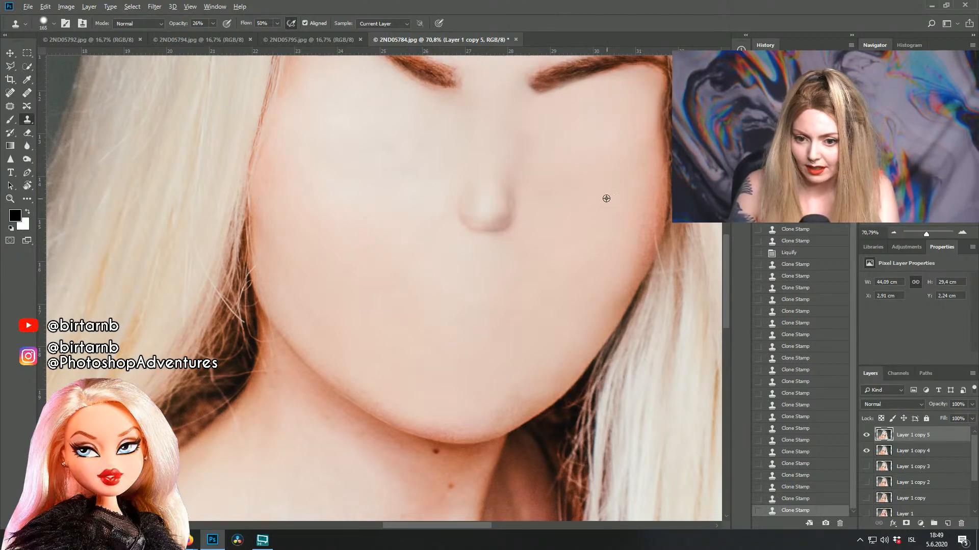
{"action": "scroll", "coordinate": [605, 199], "scroll_direction": "up", "scroll_amount": 2}
{"action": "scroll", "coordinate": [602, 188], "scroll_direction": "down", "scroll_amount": 2}
{"action": "left_click", "coordinate": [556, 155], "text": "alt"}
{"action": "mouse_move", "coordinate": [537, 161]}
{"action": "left_mouse_down"}
{"action": "mouse_move", "coordinate": [521, 138]}
{"action": "mouse_move", "coordinate": [543, 141]}
{"action": "left_mouse_up"}
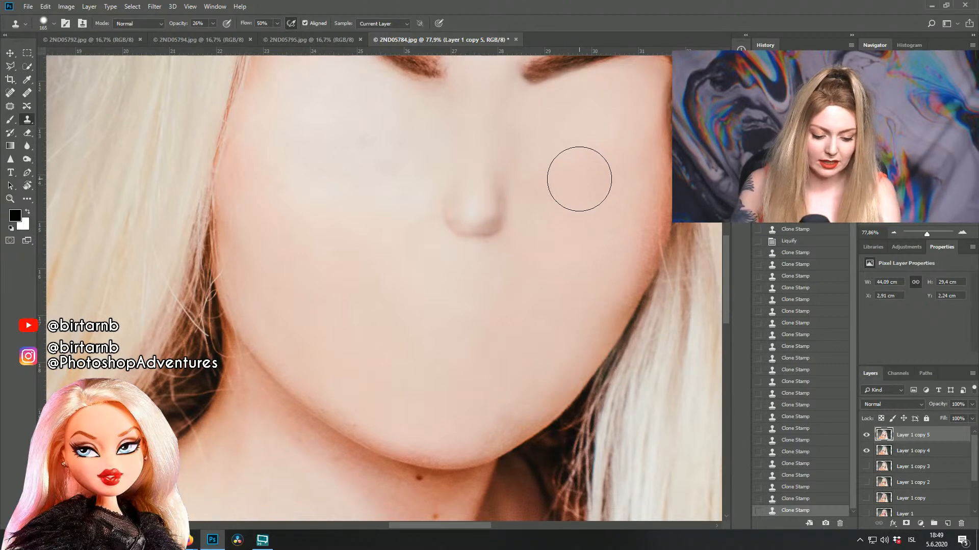
{"action": "scroll", "coordinate": [558, 200], "scroll_direction": "down", "scroll_amount": 4}
{"action": "left_click_drag", "start_coordinate": [540, 147], "coordinate": [534, 230]}
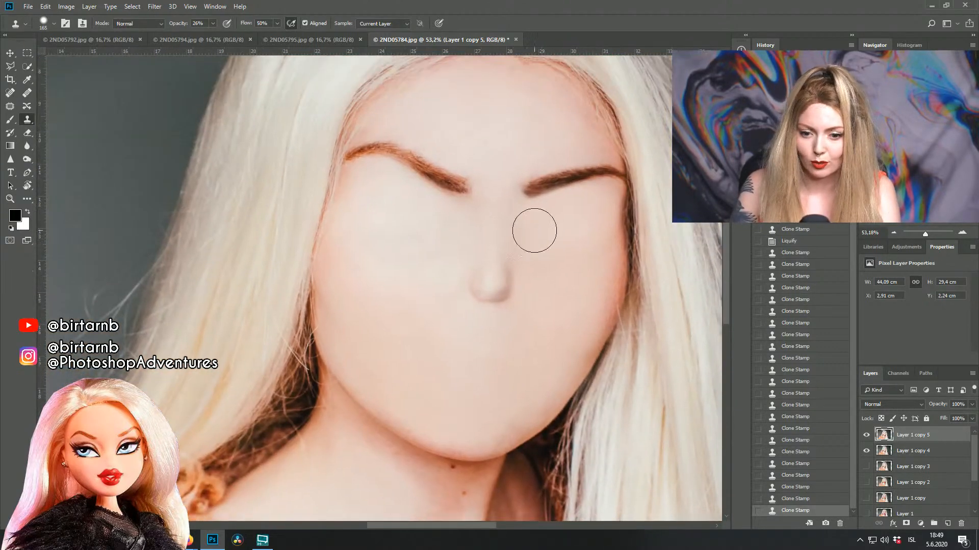
Step: Set the Clone Stamp brush size to 88 px and blend the skin beneath the outer ends of both eyebrows
{"action": "scroll", "coordinate": [598, 210], "scroll_direction": "up", "scroll_amount": 5}
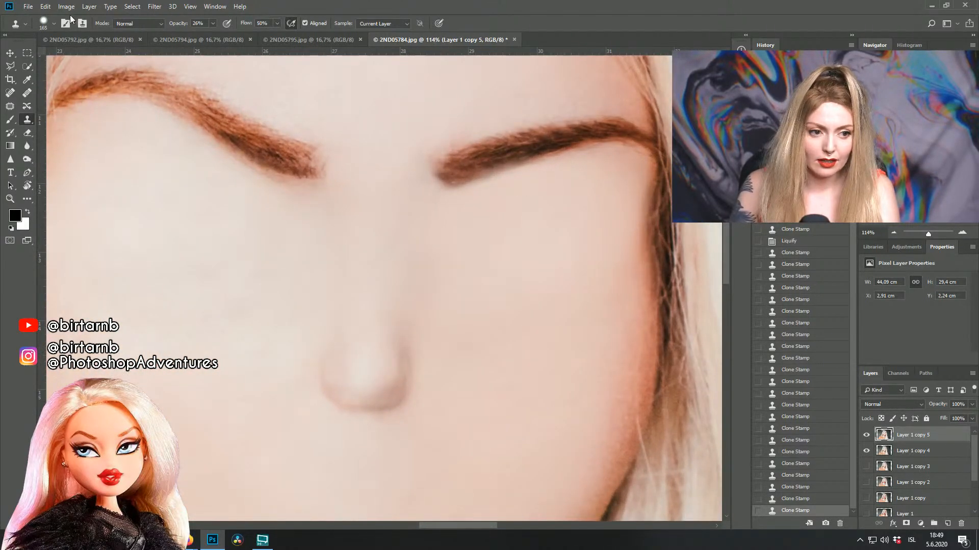
{"action": "left_click", "coordinate": [46, 29]}
{"action": "left_click_drag", "start_coordinate": [89, 56], "coordinate": [84, 56]}
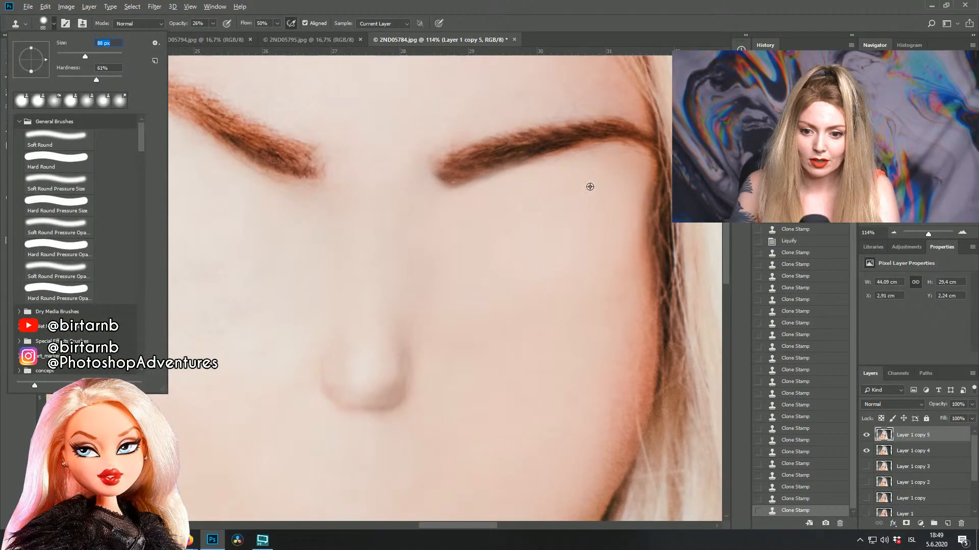
{"action": "left_click", "coordinate": [591, 184], "text": "alt"}
{"action": "left_click_drag", "start_coordinate": [601, 171], "coordinate": [624, 176]}
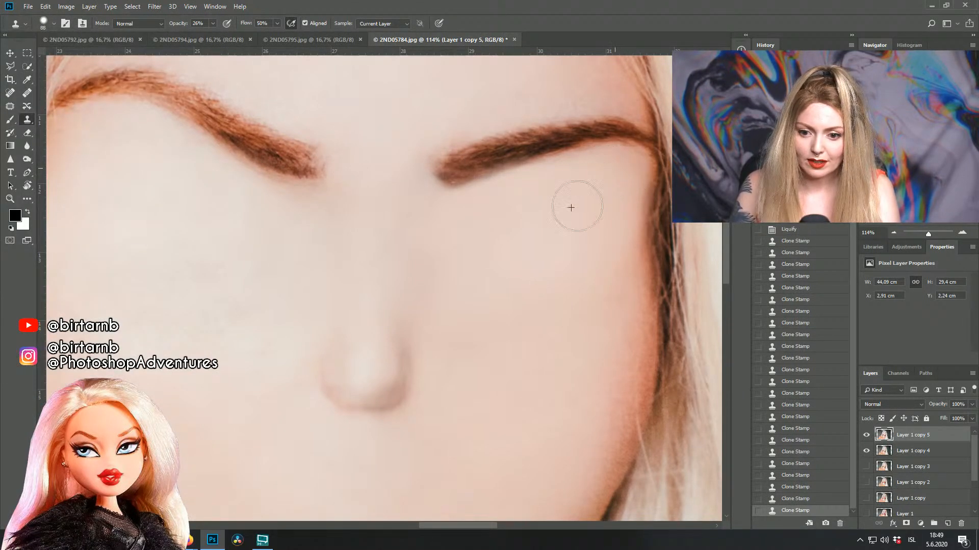
{"action": "left_click_drag", "start_coordinate": [312, 234], "coordinate": [467, 229]}
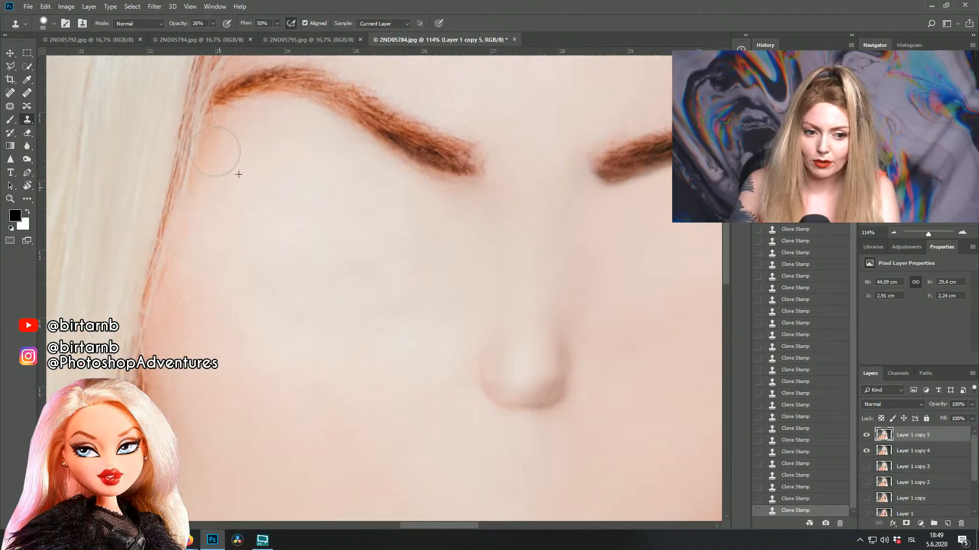
Step: Touch up the uneven skin along the lower edge of the chin with the Clone Stamp
{"action": "scroll", "coordinate": [382, 208], "scroll_direction": "down", "scroll_amount": 3}
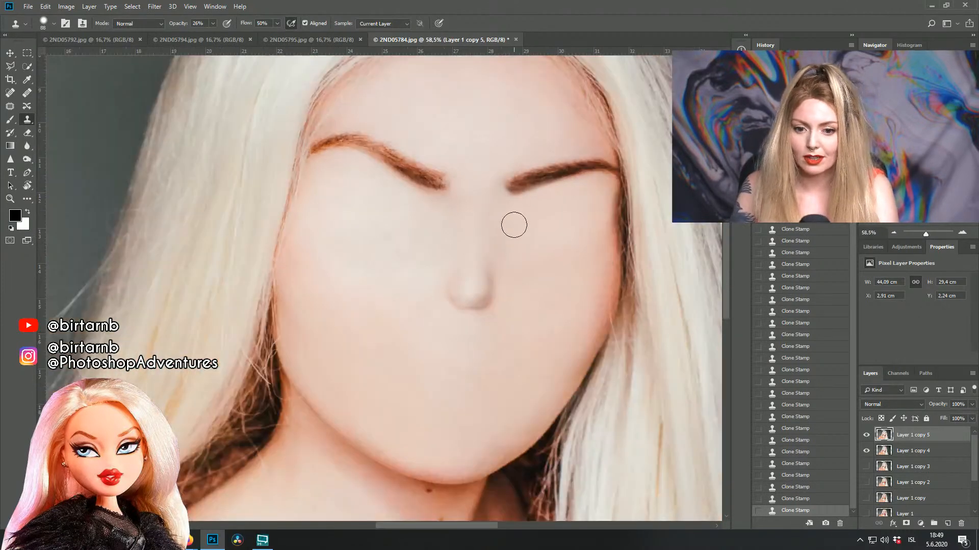
{"action": "left_click_drag", "start_coordinate": [513, 227], "coordinate": [498, 262]}
{"action": "scroll", "coordinate": [503, 178], "scroll_direction": "up", "scroll_amount": 2}
{"action": "scroll", "coordinate": [503, 178], "scroll_direction": "up", "scroll_amount": 2}
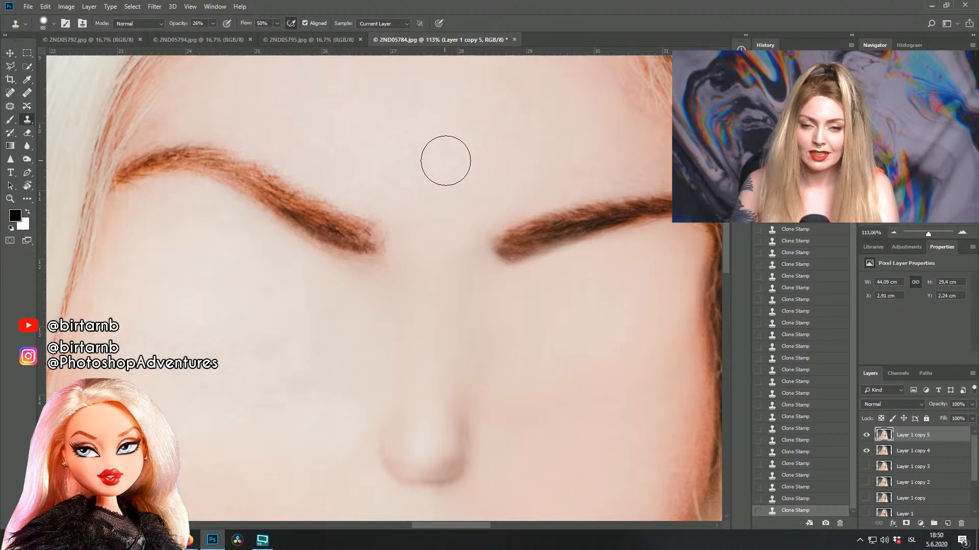
{"action": "scroll", "coordinate": [509, 276], "scroll_direction": "down", "scroll_amount": 3}
{"action": "left_click_drag", "start_coordinate": [491, 303], "coordinate": [472, 205]}
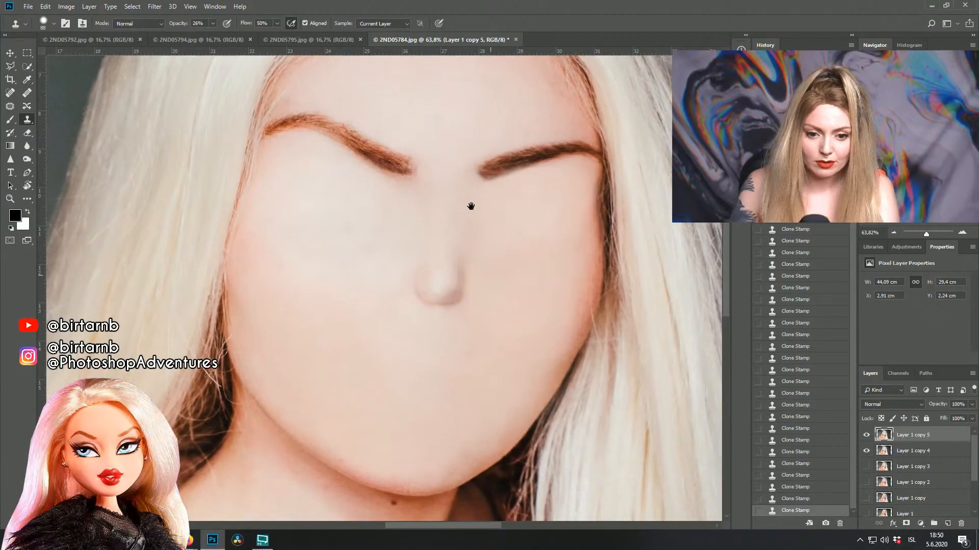
{"action": "scroll", "coordinate": [444, 224], "scroll_direction": "down", "scroll_amount": 1}
{"action": "left_click_drag", "start_coordinate": [457, 255], "coordinate": [485, 189]}
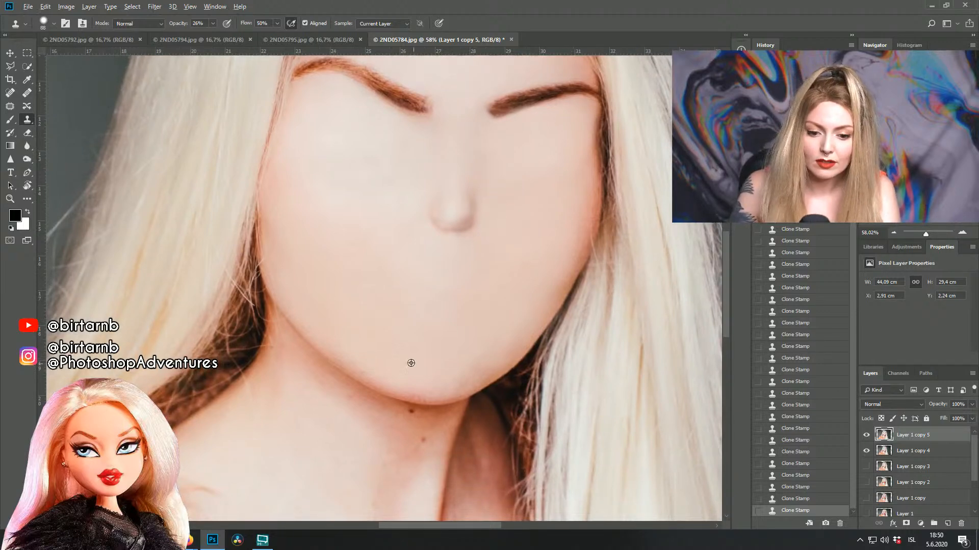
{"action": "scroll", "coordinate": [443, 374], "scroll_direction": "up", "scroll_amount": 2}
{"action": "scroll", "coordinate": [461, 285], "scroll_direction": "up", "scroll_amount": 1}
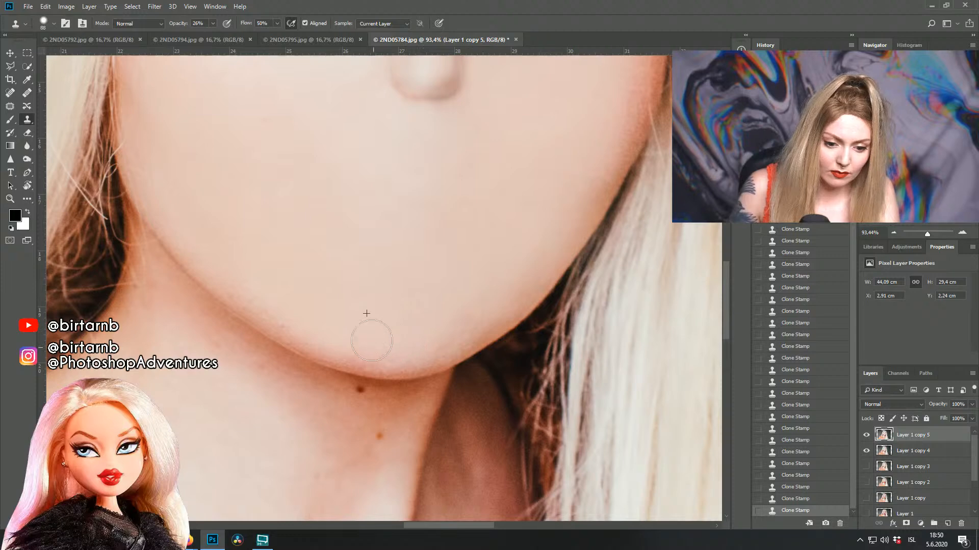
{"action": "scroll", "coordinate": [501, 280], "scroll_direction": "down", "scroll_amount": 4}
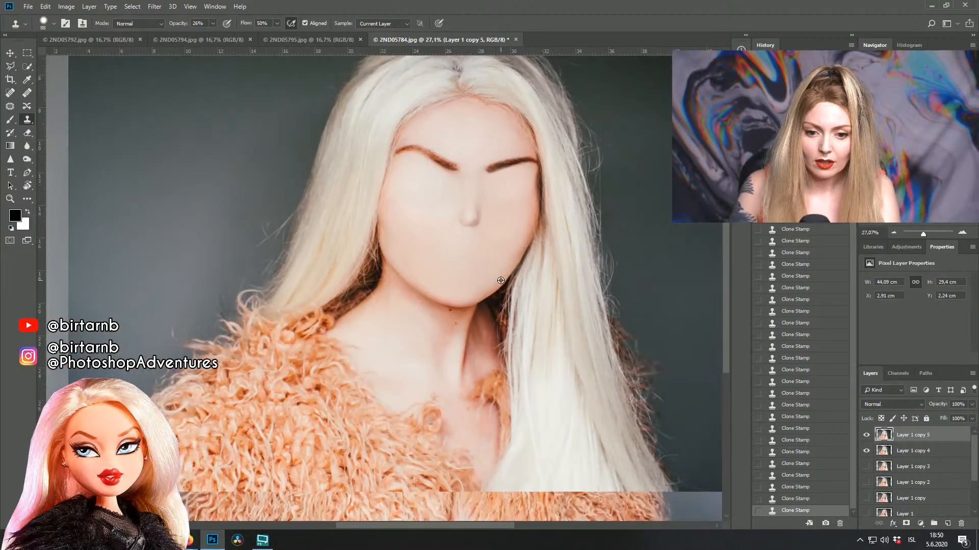
{"action": "scroll", "coordinate": [501, 281], "scroll_direction": "down", "scroll_amount": 1}
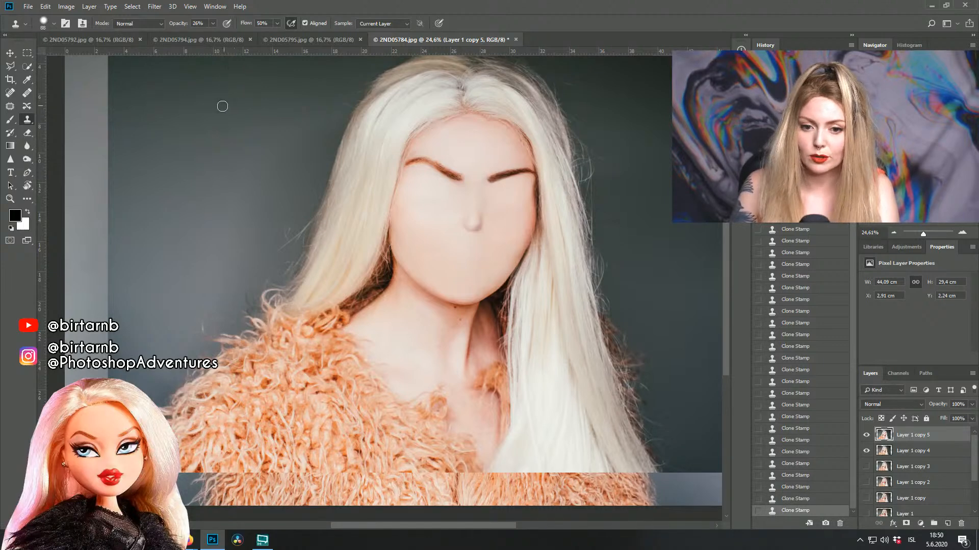
Step: Compare the source photos 2ND05794.jpg and 2ND05795.jpg with the retouched portrait in 2ND05784.jpg
{"action": "left_click", "coordinate": [181, 36]}
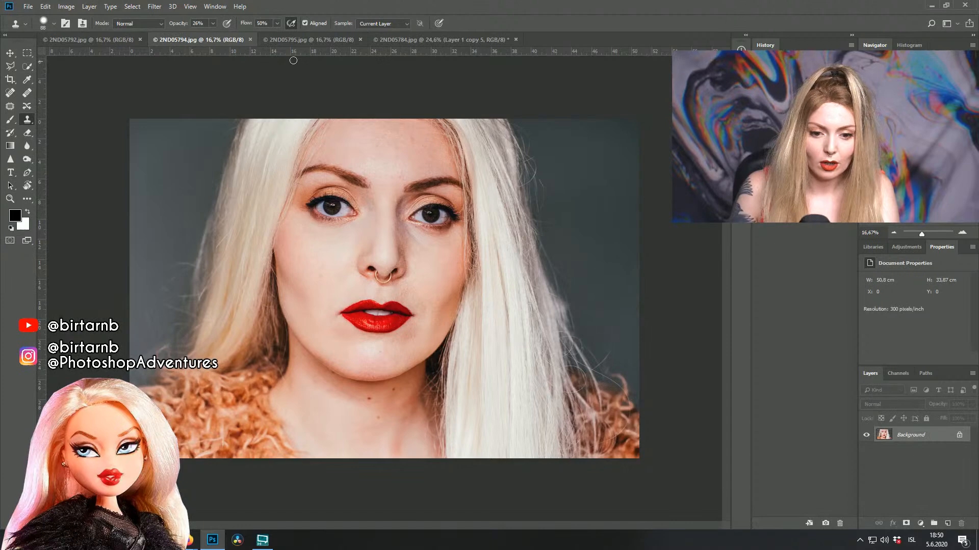
{"action": "left_click", "coordinate": [319, 41]}
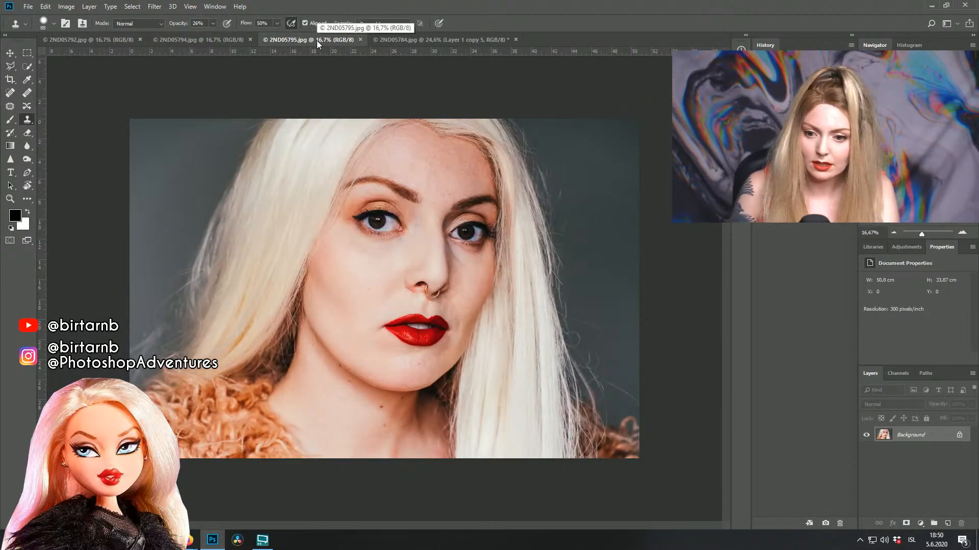
{"action": "left_click", "coordinate": [431, 40]}
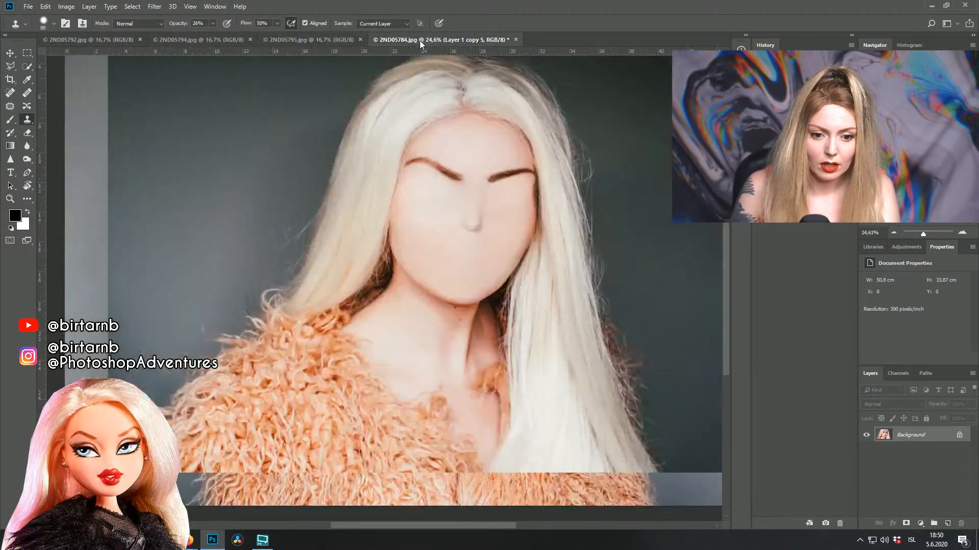
{"action": "left_click", "coordinate": [298, 38]}
Step: In 2ND05794.jpg, outline the left-hand eye below its brow with the Polygonal Lasso and copy it to a new layer
{"action": "left_click", "coordinate": [214, 38]}
{"action": "scroll", "coordinate": [385, 218], "scroll_direction": "up", "scroll_amount": 8}
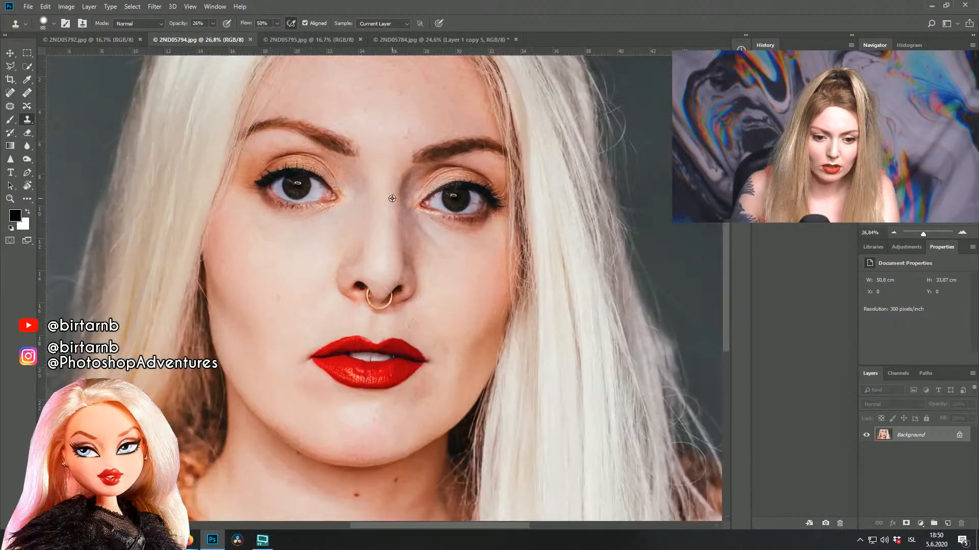
{"action": "left_click_drag", "start_coordinate": [390, 218], "coordinate": [419, 260]}
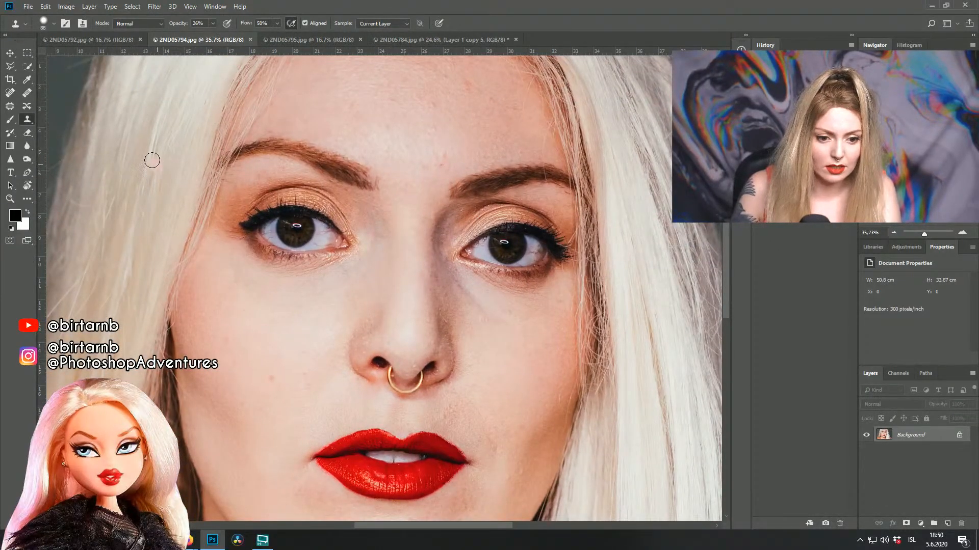
{"action": "left_click", "coordinate": [11, 68]}
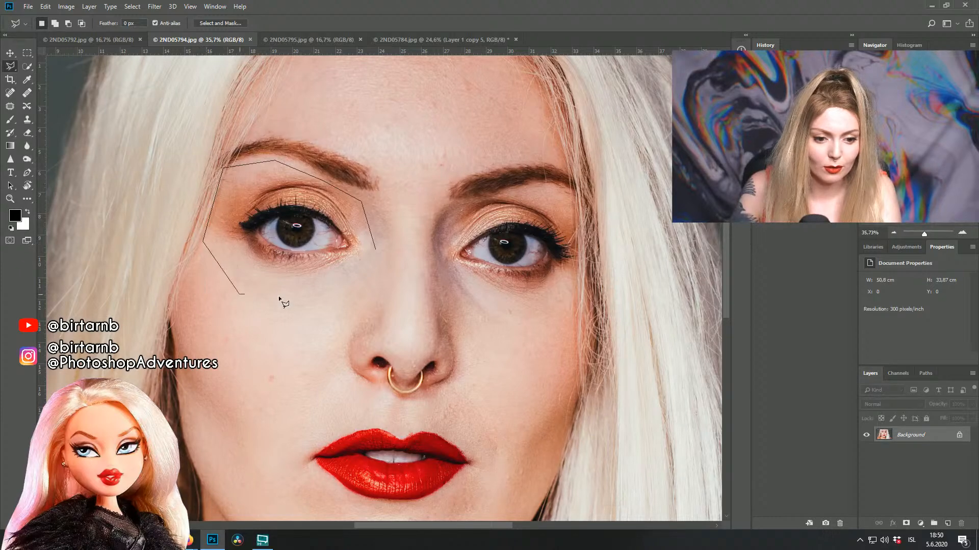
{"action": "double_click", "coordinate": [360, 297]}
{"action": "right_click", "coordinate": [325, 270]}
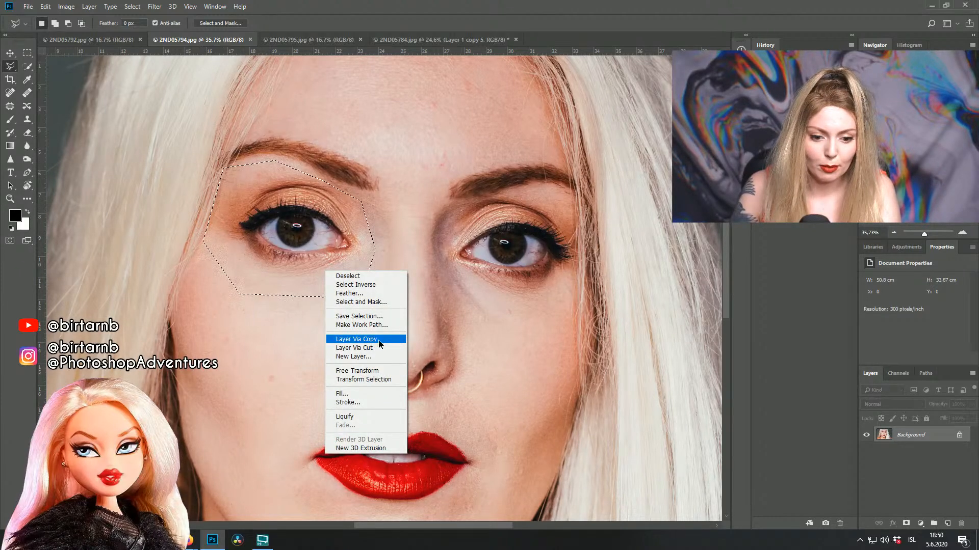
{"action": "left_click", "coordinate": [380, 340]}
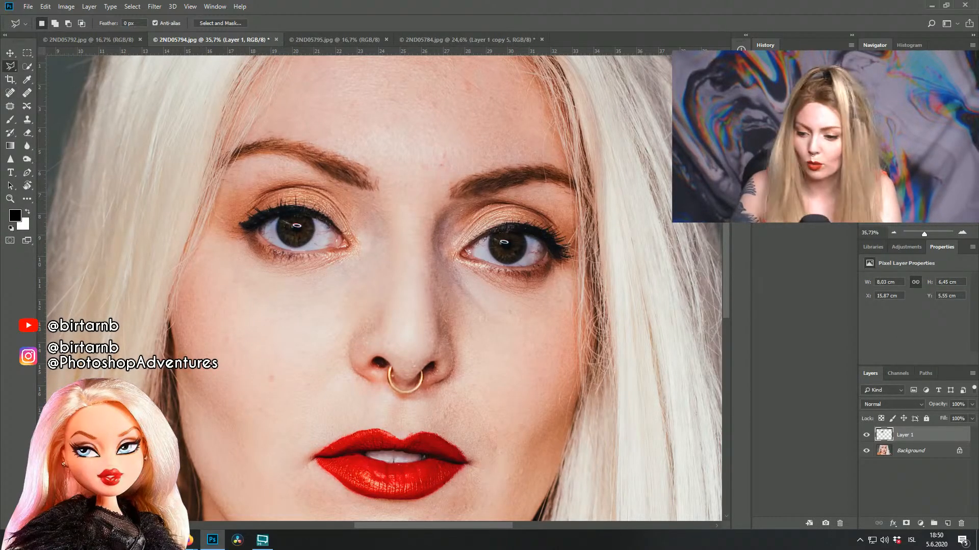
Step: Outline the right-hand eye on the Background layer, extend the selection toward the nose, and copy it to a new layer
{"action": "left_click", "coordinate": [929, 450]}
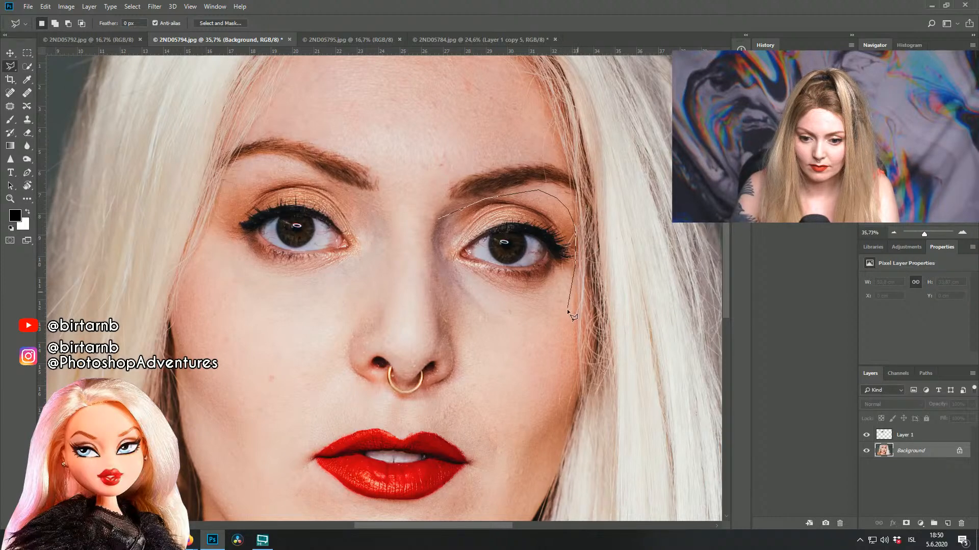
{"action": "double_click", "coordinate": [454, 312]}
{"action": "key", "text": "shift"}
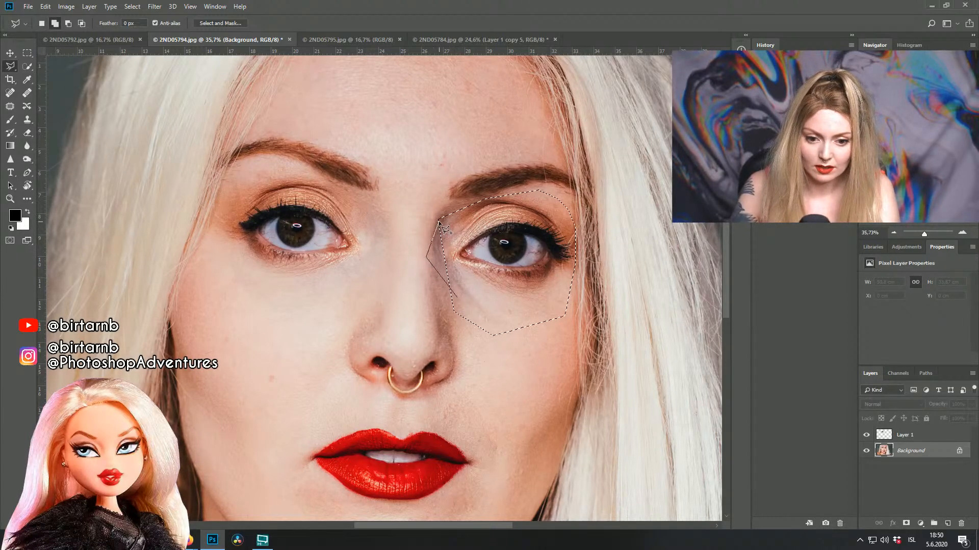
{"action": "double_click", "coordinate": [439, 221]}
{"action": "right_click", "coordinate": [463, 257]}
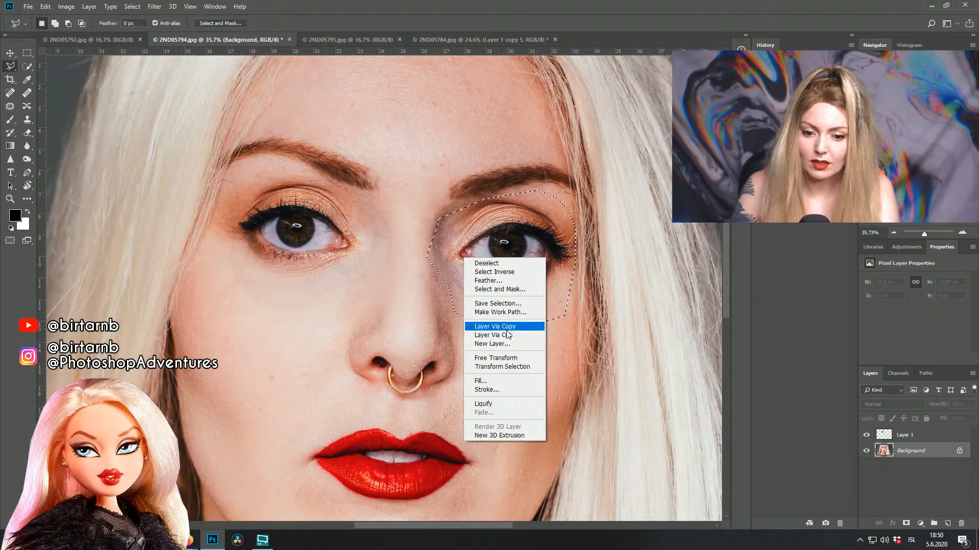
{"action": "left_click", "coordinate": [506, 327]}
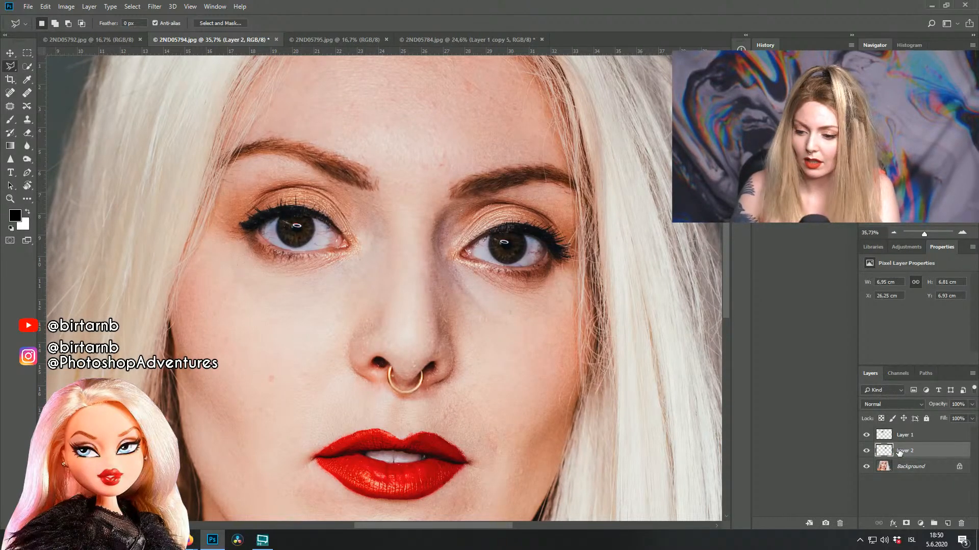
Step: Copy both cut-out eye layers together from 2ND05794.jpg into the 2ND05784.jpg portrait
{"action": "left_click", "coordinate": [907, 436], "text": "shift"}
{"action": "left_click", "coordinate": [10, 53]}
{"action": "left_click_drag", "start_coordinate": [466, 242], "coordinate": [465, 172]}
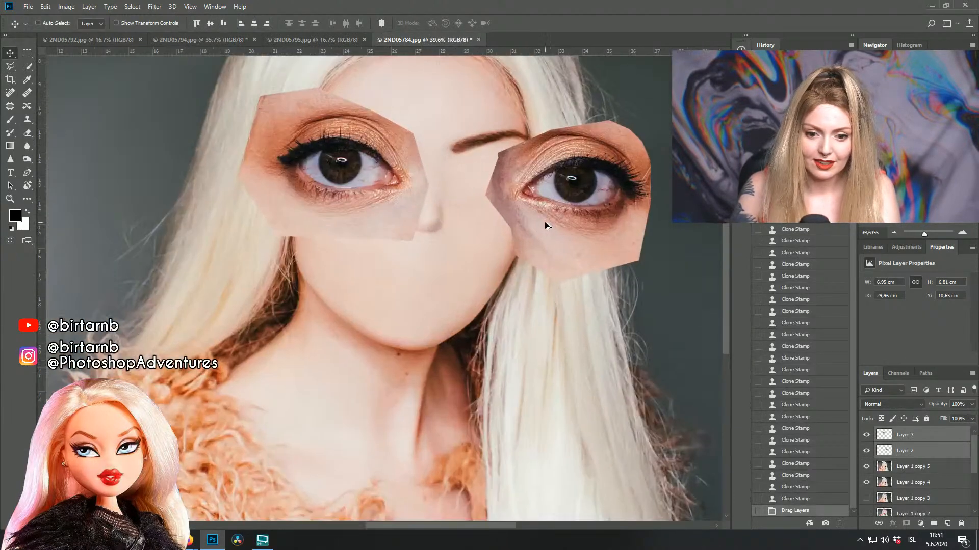
{"action": "scroll", "coordinate": [547, 225], "scroll_direction": "up", "scroll_amount": 3}
{"action": "left_click_drag", "start_coordinate": [544, 201], "coordinate": [575, 262]}
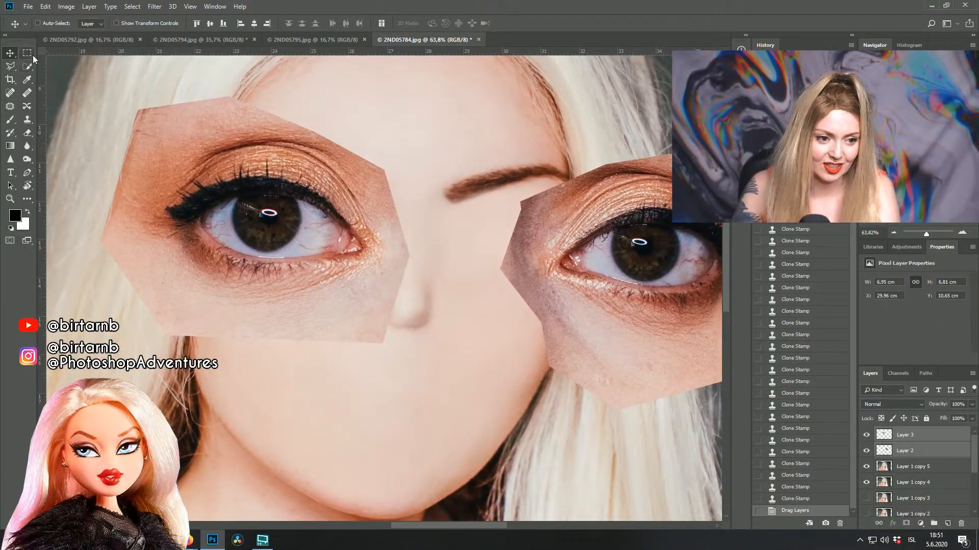
Step: Shift the left-hand eye layer slightly toward the nose and brighten it with Curves, raising input 164 to output 195
{"action": "left_click", "coordinate": [943, 437]}
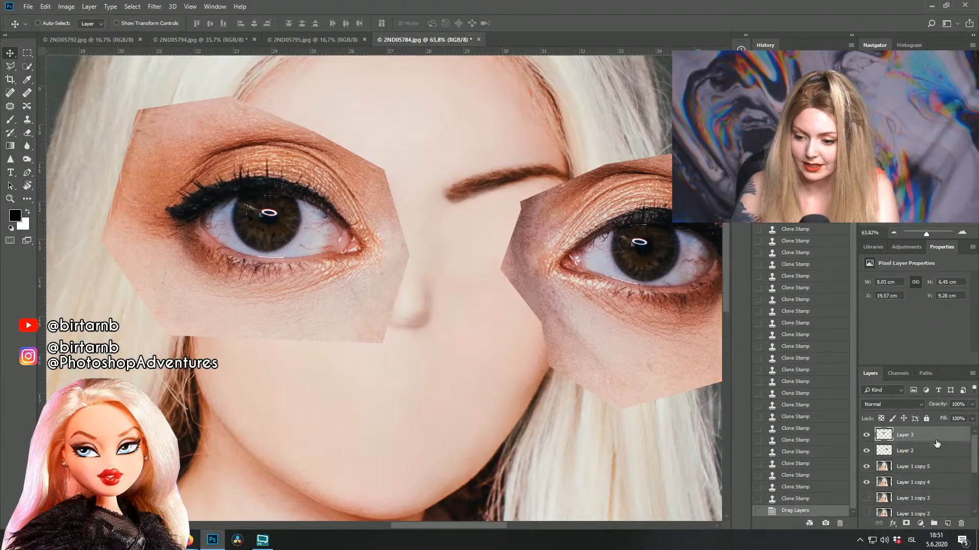
{"action": "left_click_drag", "start_coordinate": [613, 270], "coordinate": [639, 269]}
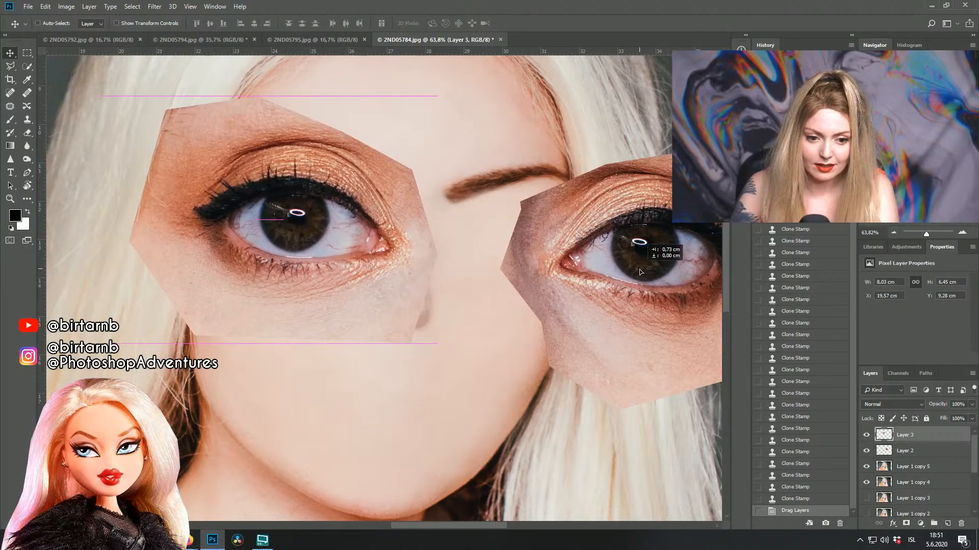
{"action": "key", "text": "ctrl+m"}
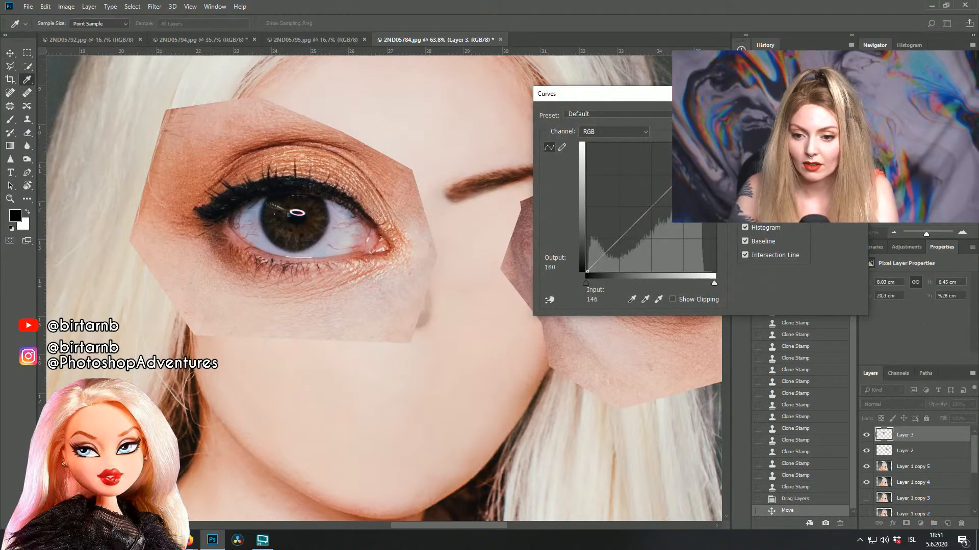
{"action": "left_click_drag", "start_coordinate": [674, 183], "coordinate": [669, 173]}
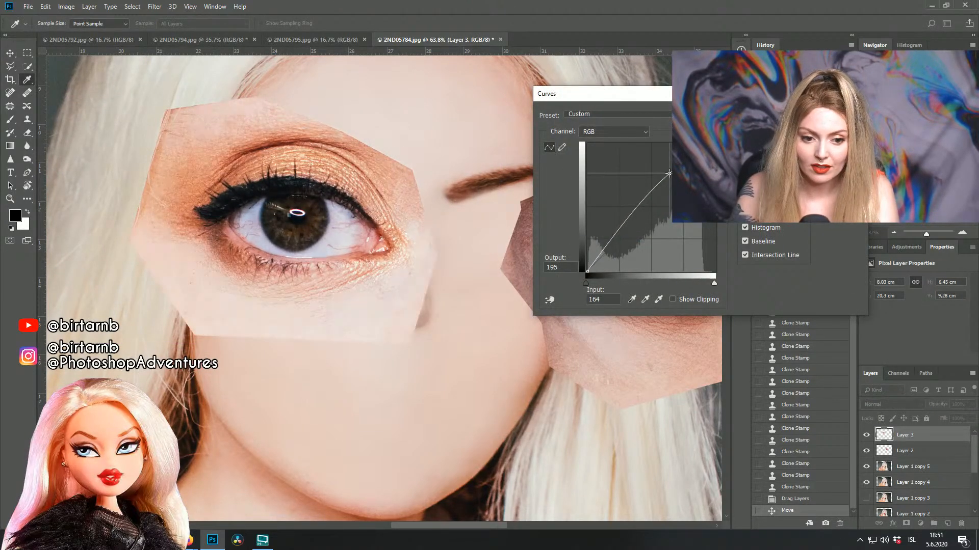
{"action": "key", "text": "Return"}
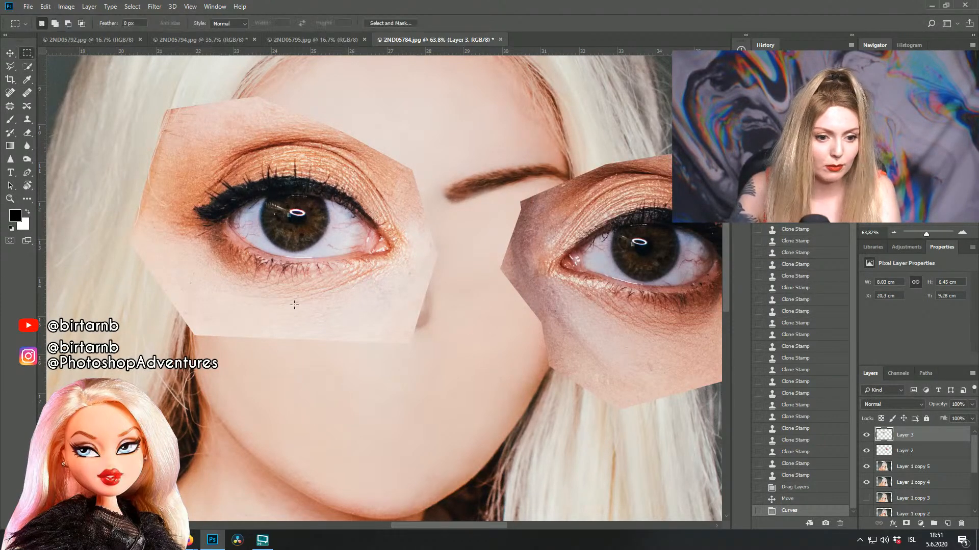
Step: Free Transform the left-hand eye to about 6.17 by 4.83 cm and position it beneath the left-hand brow
{"action": "right_click", "coordinate": [317, 311]}
{"action": "left_click", "coordinate": [376, 401]}
{"action": "left_click_drag", "start_coordinate": [437, 343], "coordinate": [338, 264]}
{"action": "left_click_drag", "start_coordinate": [284, 226], "coordinate": [328, 270]}
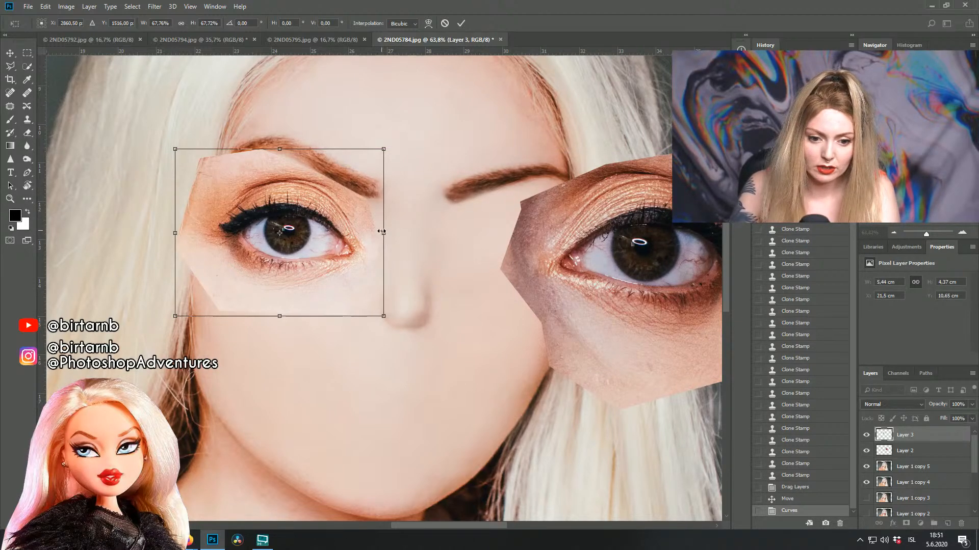
{"action": "left_click_drag", "start_coordinate": [385, 233], "coordinate": [465, 219]}
{"action": "left_click_drag", "start_coordinate": [362, 255], "coordinate": [350, 251]}
{"action": "left_click_drag", "start_coordinate": [275, 149], "coordinate": [274, 126]}
{"action": "left_click_drag", "start_coordinate": [312, 215], "coordinate": [310, 231]}
{"action": "key", "text": "Return"}
{"action": "key", "text": "m"}
Step: Liquify the left-hand eye layer, pushing its upper edge slightly down and its outer corner up and outward
{"action": "left_click", "coordinate": [156, 8]}
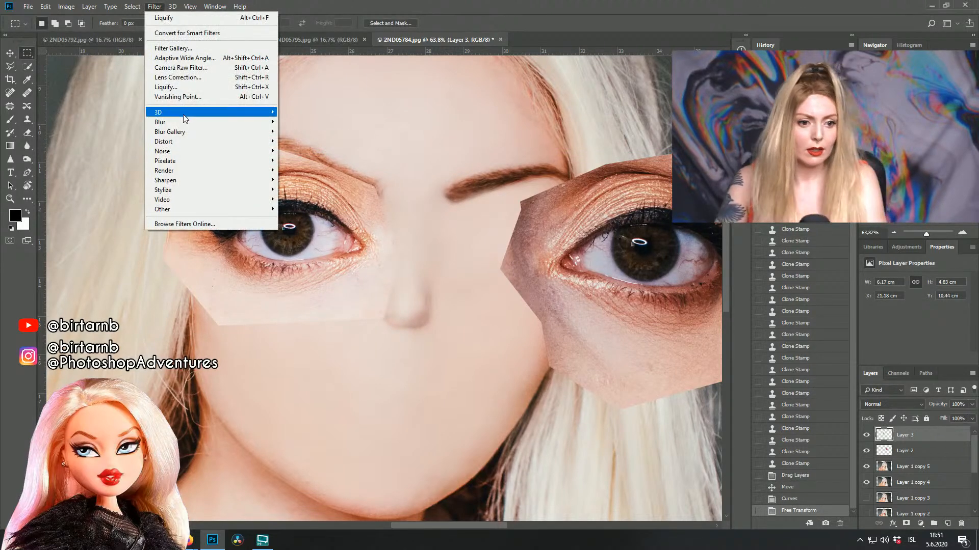
{"action": "left_click", "coordinate": [178, 87]}
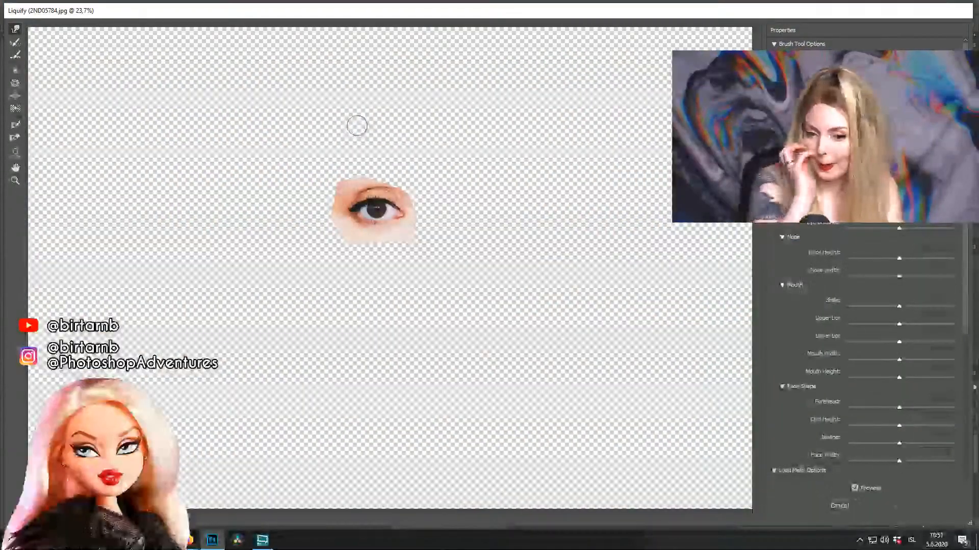
{"action": "left_click_drag", "start_coordinate": [298, 171], "coordinate": [505, 286]}
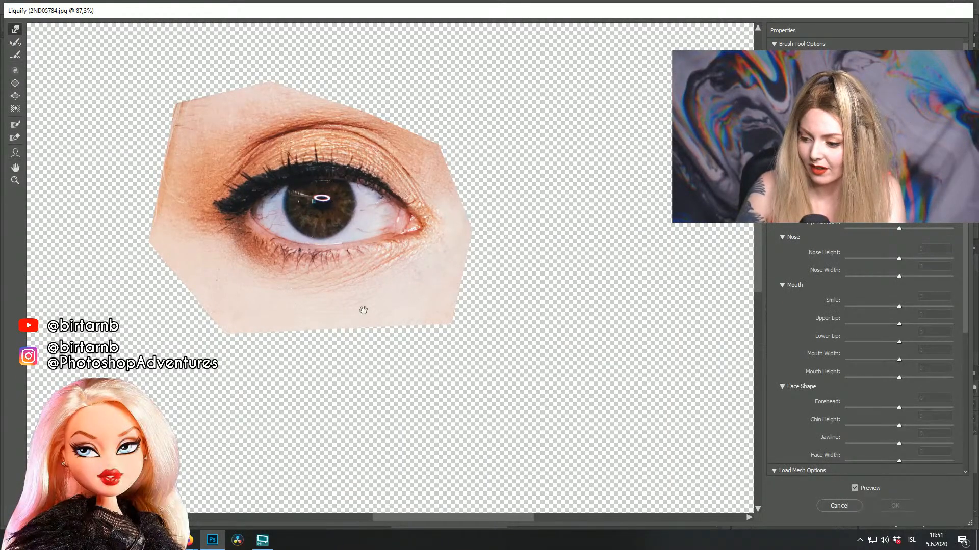
{"action": "left_click_drag", "start_coordinate": [362, 309], "coordinate": [487, 346]}
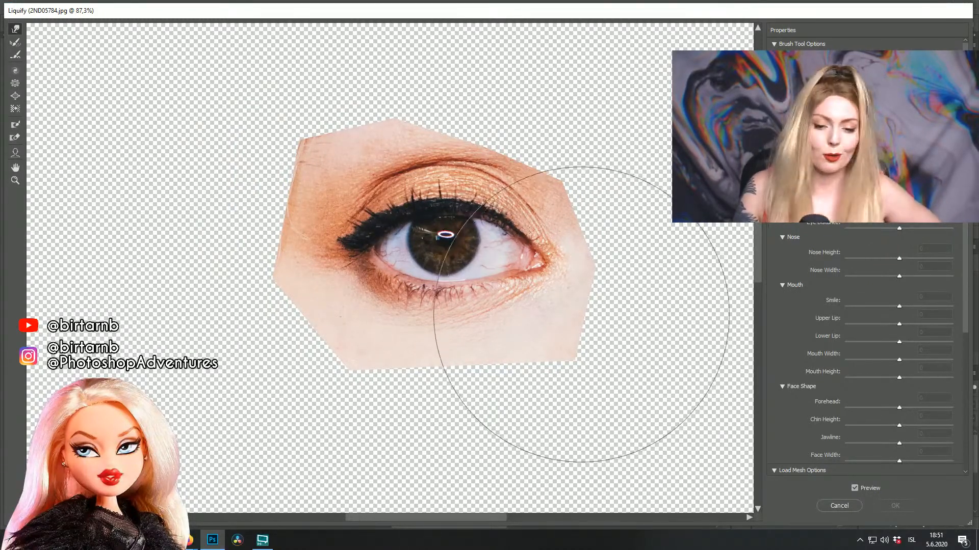
{"action": "left_click_drag", "start_coordinate": [386, 117], "coordinate": [385, 126]}
{"action": "left_click_drag", "start_coordinate": [490, 110], "coordinate": [485, 120]}
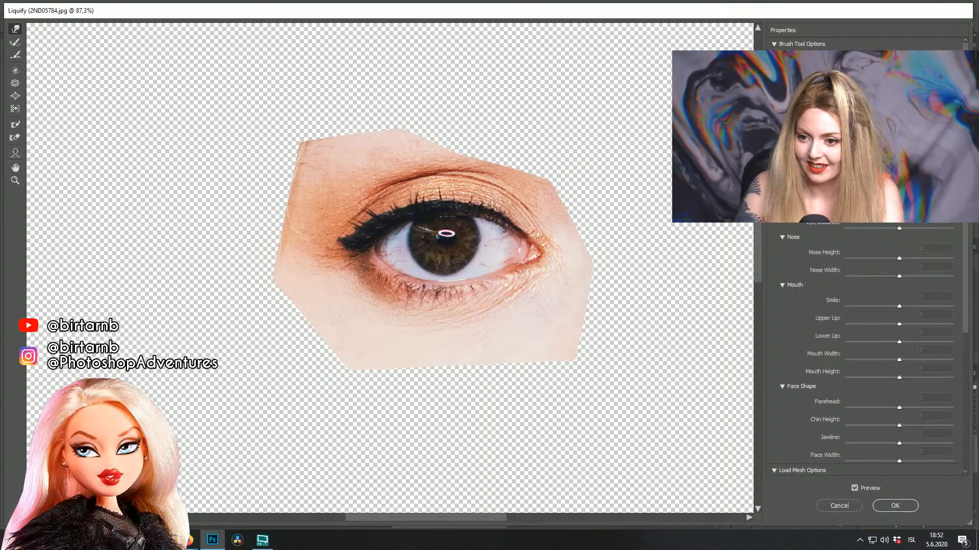
{"action": "left_click_drag", "start_coordinate": [288, 247], "coordinate": [285, 238]}
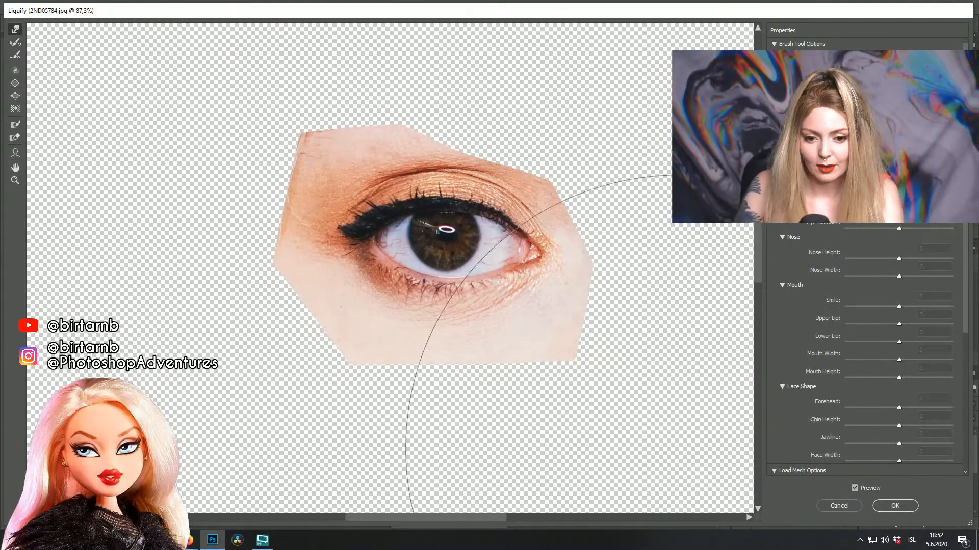
{"action": "left_click_drag", "start_coordinate": [280, 290], "coordinate": [269, 297]}
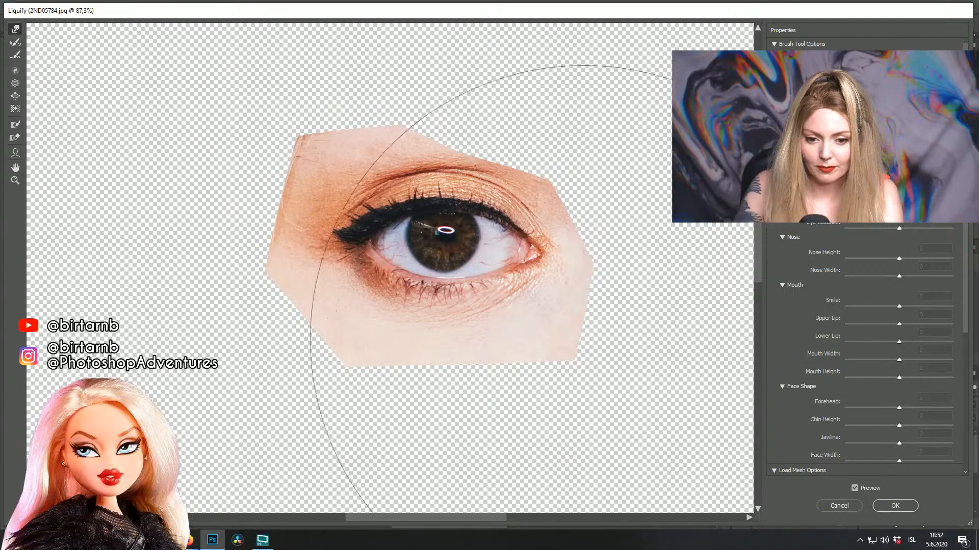
{"action": "left_click", "coordinate": [907, 507]}
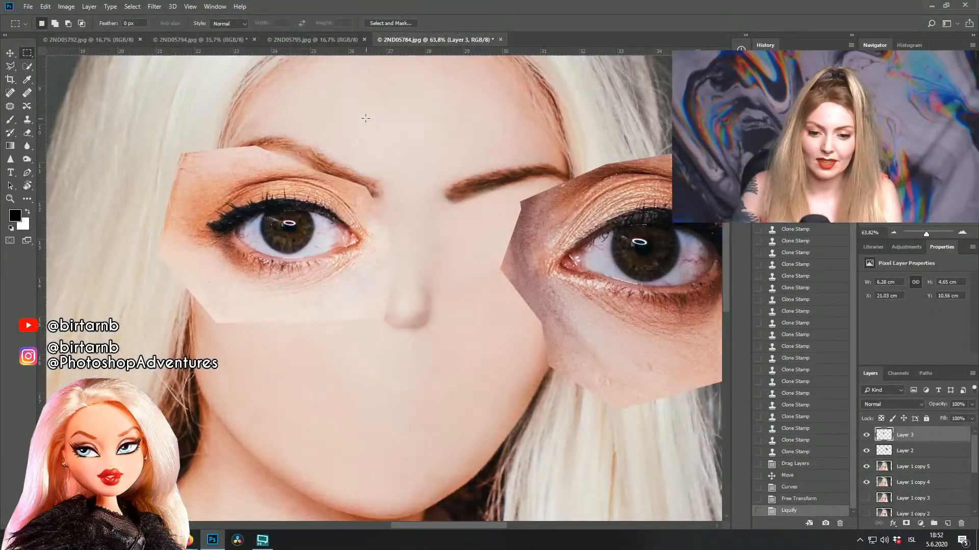
Step: Brighten the right-hand eye on Layer 2 with Curves, raising input 168 to output 202
{"action": "key", "text": "alt+bracketleft"}
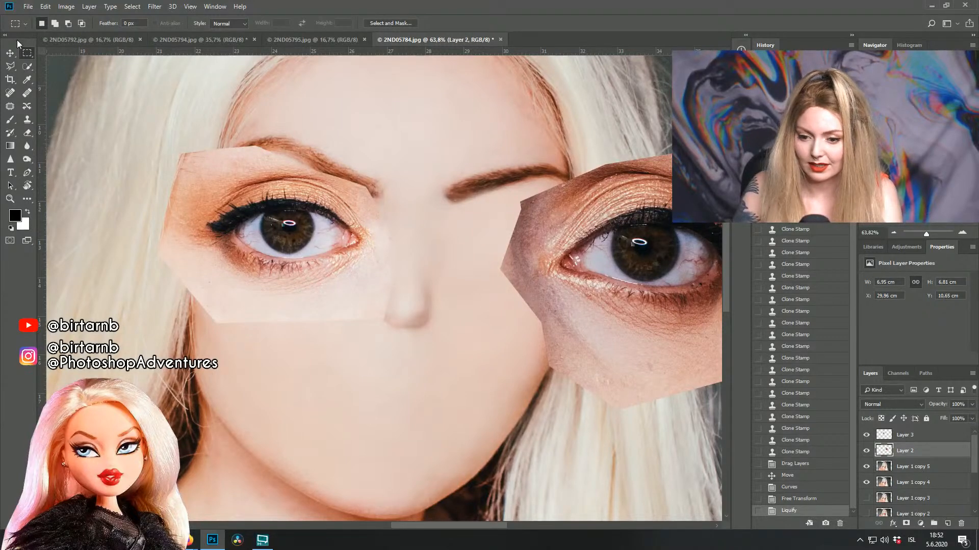
{"action": "key", "text": "ctrl+m"}
{"action": "left_click_drag", "start_coordinate": [648, 186], "coordinate": [676, 174]}
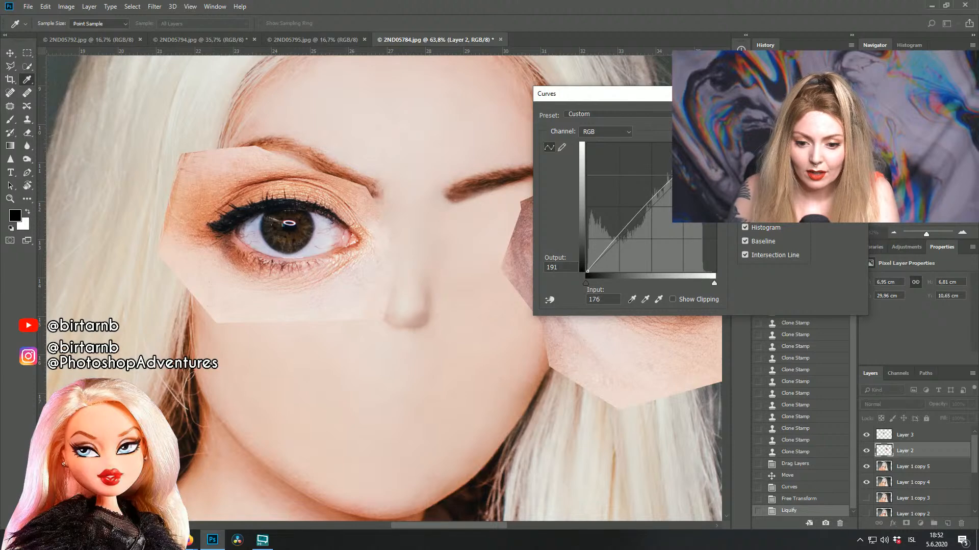
{"action": "left_click_drag", "start_coordinate": [677, 94], "coordinate": [762, 226]}
{"action": "left_click_drag", "start_coordinate": [759, 308], "coordinate": [755, 302]}
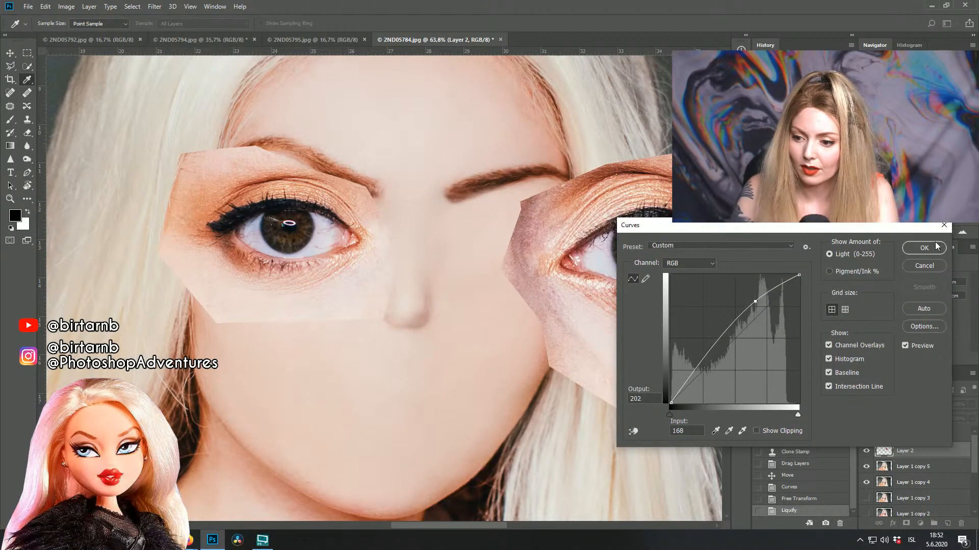
{"action": "left_click", "coordinate": [923, 248]}
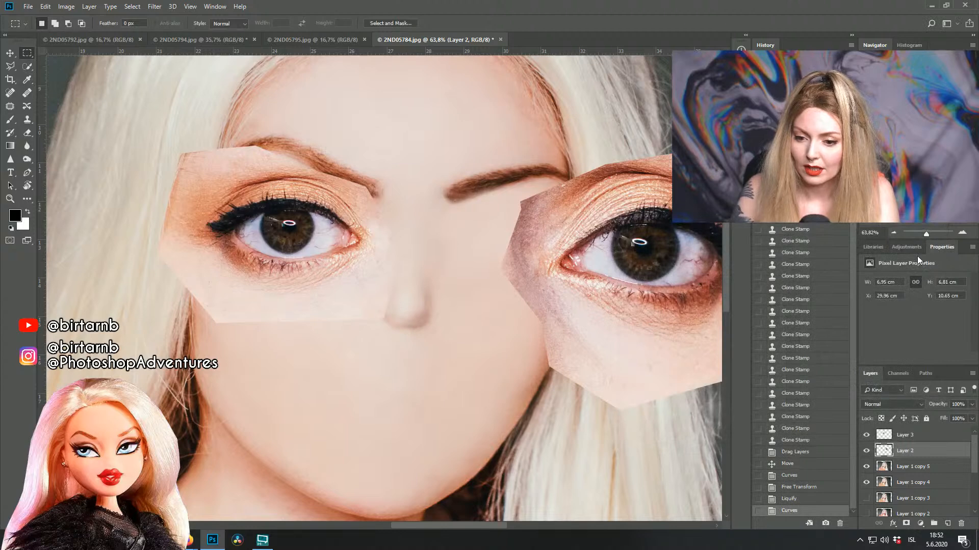
Step: Move the right-hand eye layer inward and slightly up so it sits on the face beside the nose
{"action": "left_click", "coordinate": [10, 53]}
{"action": "left_click_drag", "start_coordinate": [647, 269], "coordinate": [526, 255]}
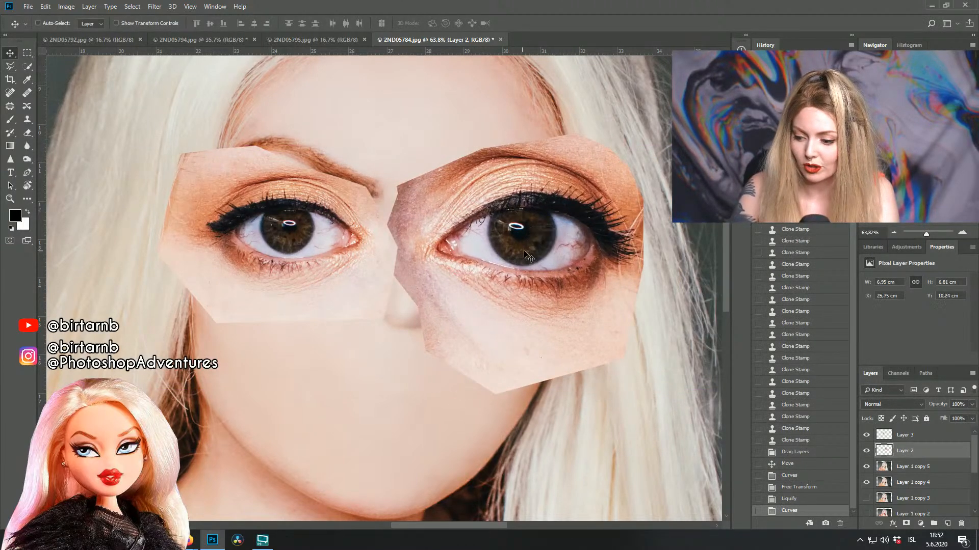
{"action": "scroll", "coordinate": [543, 256], "scroll_direction": "up", "scroll_amount": 2}
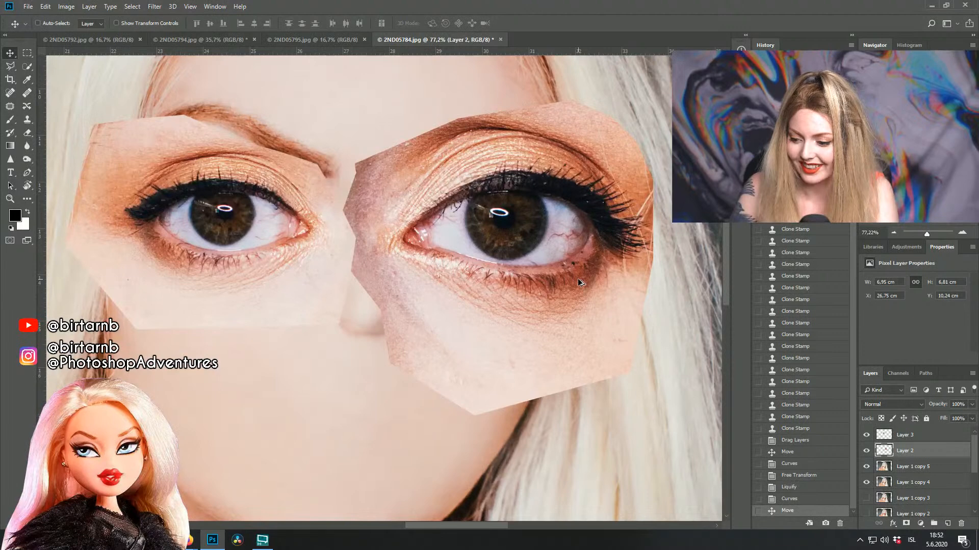
{"action": "scroll", "coordinate": [578, 279], "scroll_direction": "down", "scroll_amount": 1}
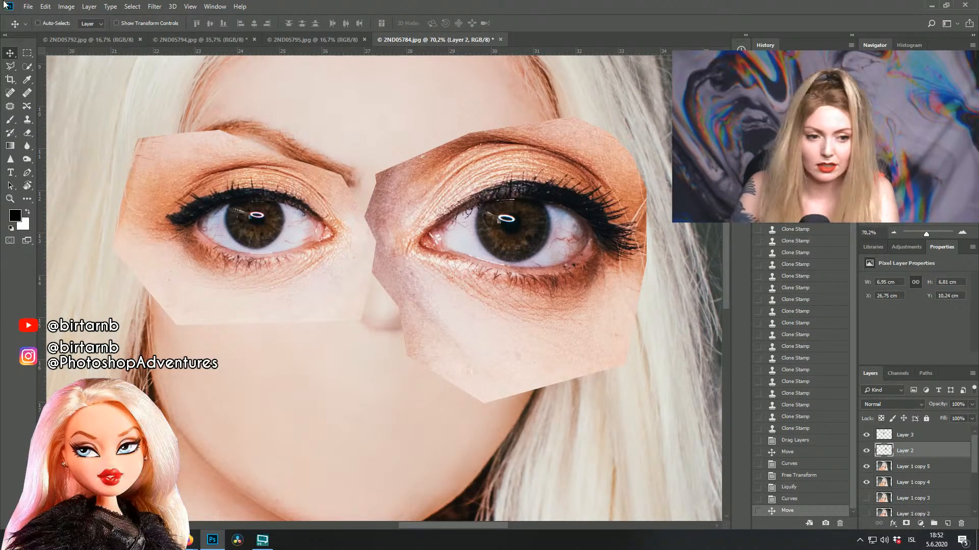
Step: Free Transform the right-hand eye to about 74% scale and -7.86° rotation, placing it level with the other eye
{"action": "left_click", "coordinate": [27, 52]}
{"action": "right_click", "coordinate": [581, 226]}
{"action": "left_click", "coordinate": [650, 318]}
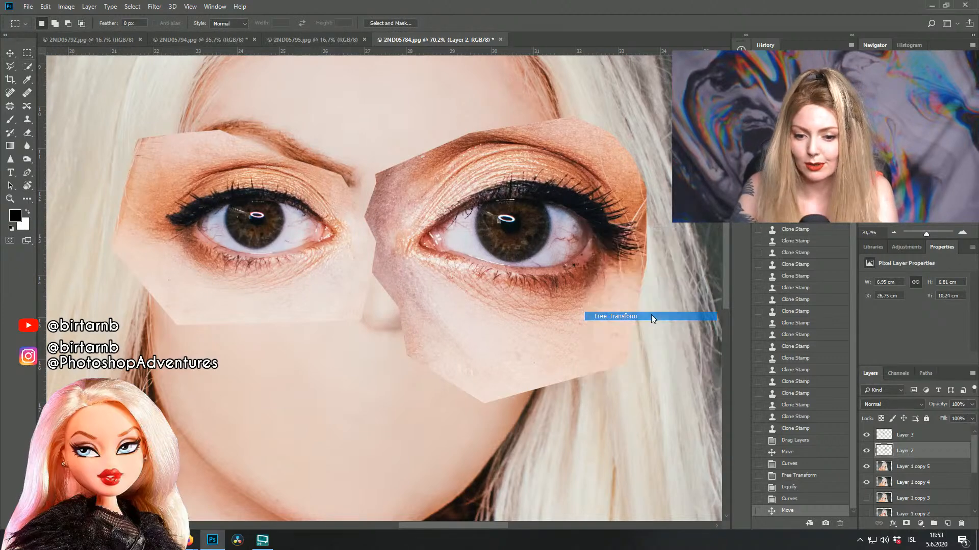
{"action": "left_click_drag", "start_coordinate": [644, 115], "coordinate": [611, 149]}
{"action": "left_click_drag", "start_coordinate": [683, 272], "coordinate": [659, 251]}
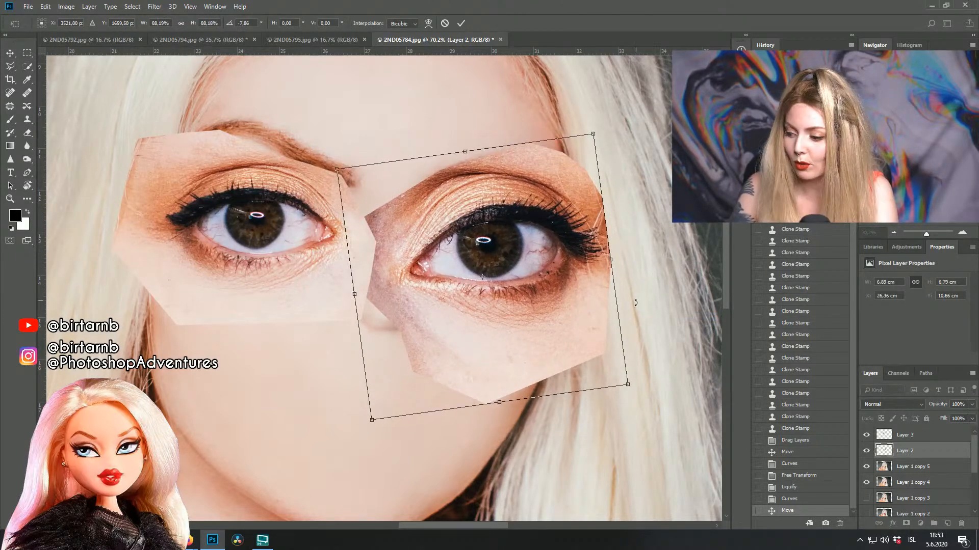
{"action": "left_click_drag", "start_coordinate": [630, 385], "coordinate": [601, 364]}
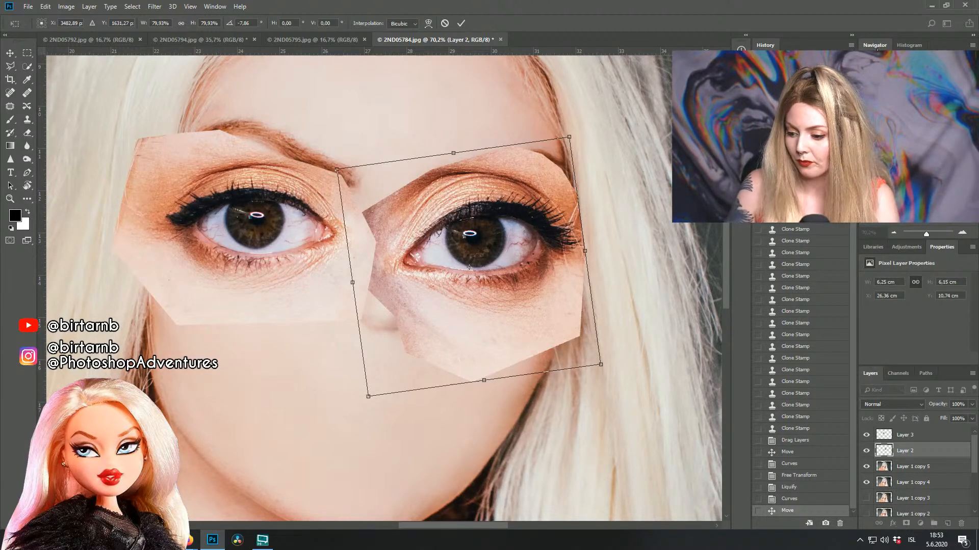
{"action": "left_click_drag", "start_coordinate": [507, 224], "coordinate": [540, 204]}
{"action": "left_click_drag", "start_coordinate": [634, 343], "coordinate": [614, 328]}
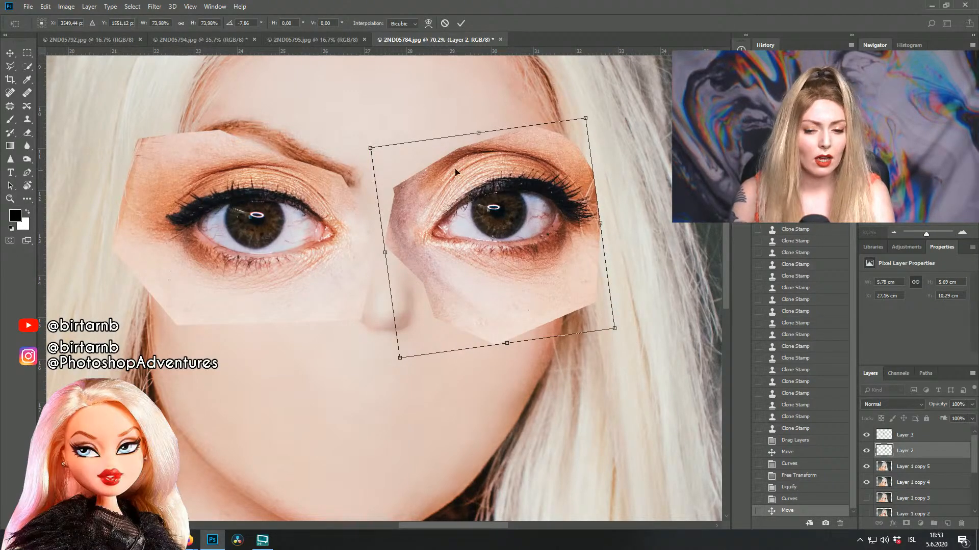
{"action": "mouse_move", "coordinate": [519, 217]}
{"action": "left_mouse_down"}
{"action": "mouse_move", "coordinate": [533, 230]}
{"action": "mouse_move", "coordinate": [542, 219]}
{"action": "mouse_move", "coordinate": [533, 227]}
{"action": "left_mouse_up"}
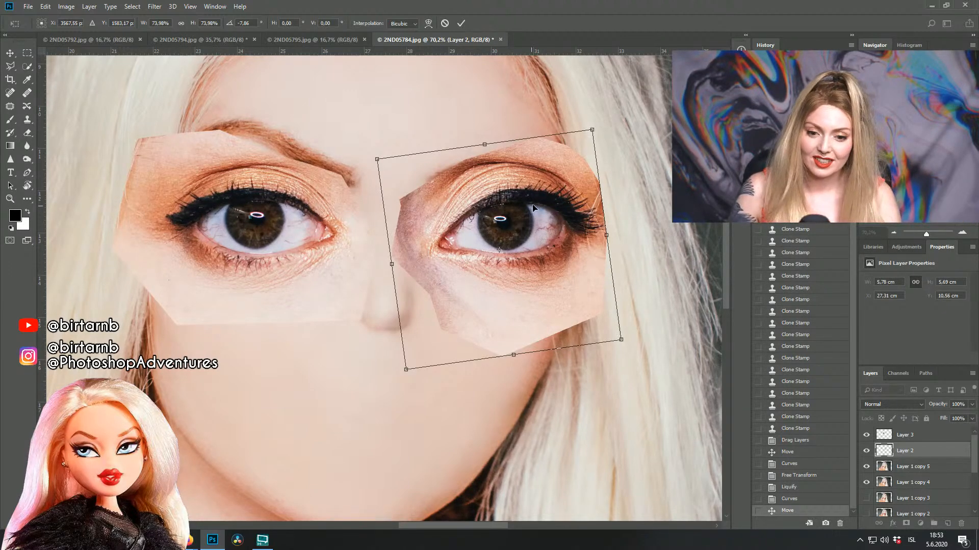
{"action": "key", "text": "Return"}
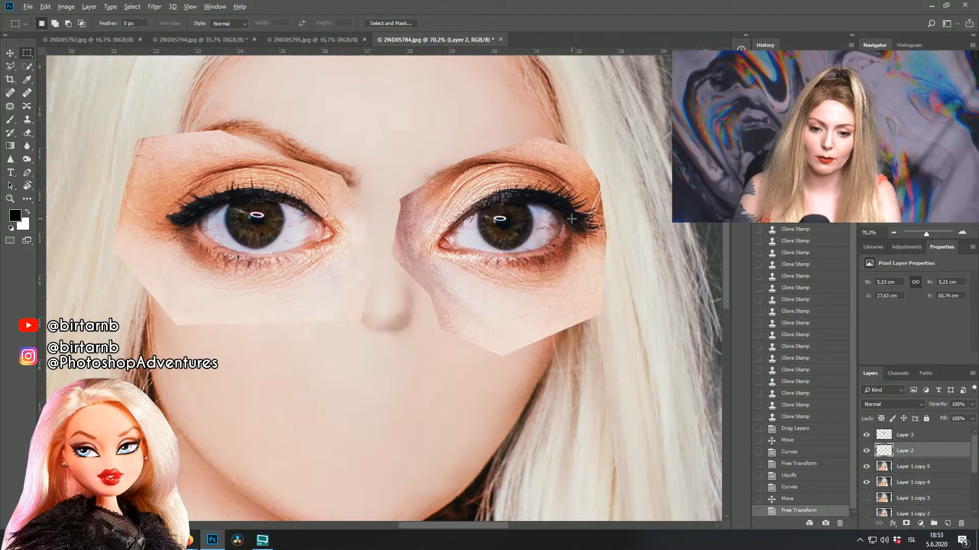
Step: Reshape the right-hand eye with Free Transform to about 101.65% width and 95.93% height to match the other eye
{"action": "scroll", "coordinate": [571, 219], "scroll_direction": "up", "scroll_amount": 3}
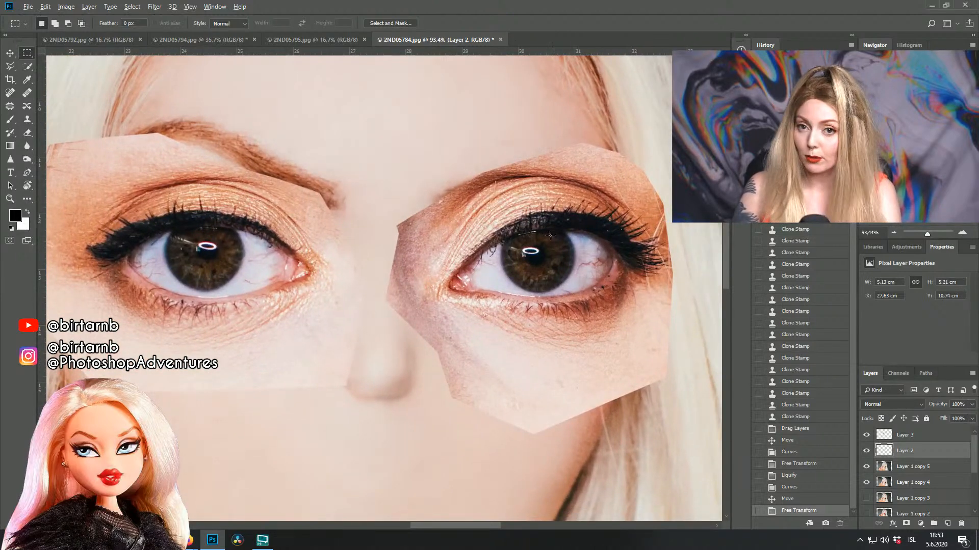
{"action": "scroll", "coordinate": [490, 221], "scroll_direction": "up", "scroll_amount": 1}
{"action": "scroll", "coordinate": [129, 92], "scroll_direction": "down", "scroll_amount": 2}
{"action": "right_click", "coordinate": [490, 253]}
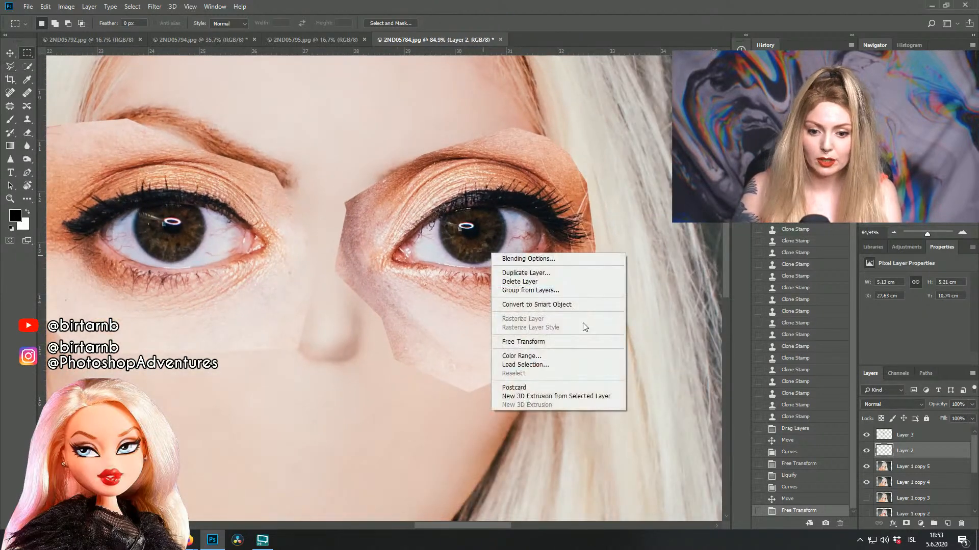
{"action": "left_click", "coordinate": [550, 340]}
{"action": "left_click_drag", "start_coordinate": [594, 393], "coordinate": [589, 379]}
{"action": "left_click_drag", "start_coordinate": [571, 239], "coordinate": [533, 256]}
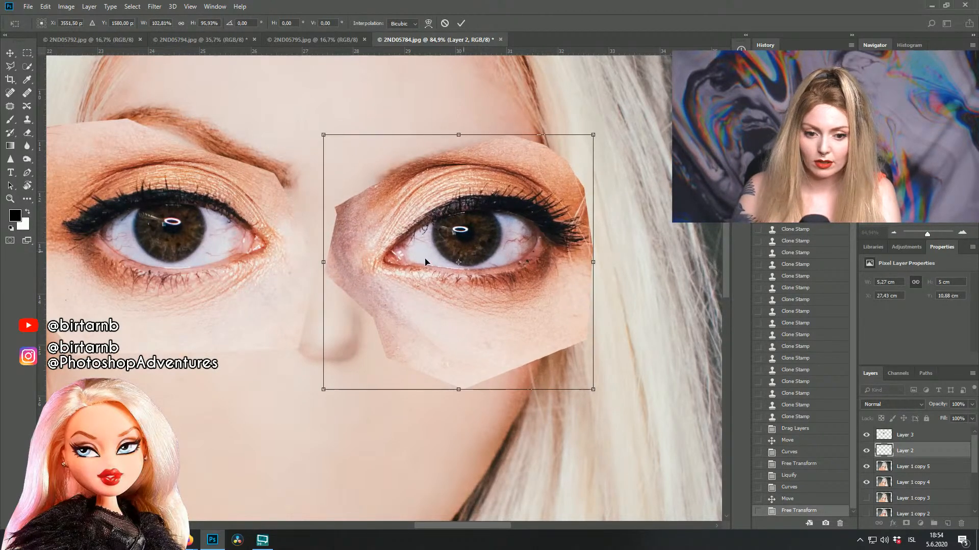
{"action": "left_click_drag", "start_coordinate": [323, 262], "coordinate": [326, 262]}
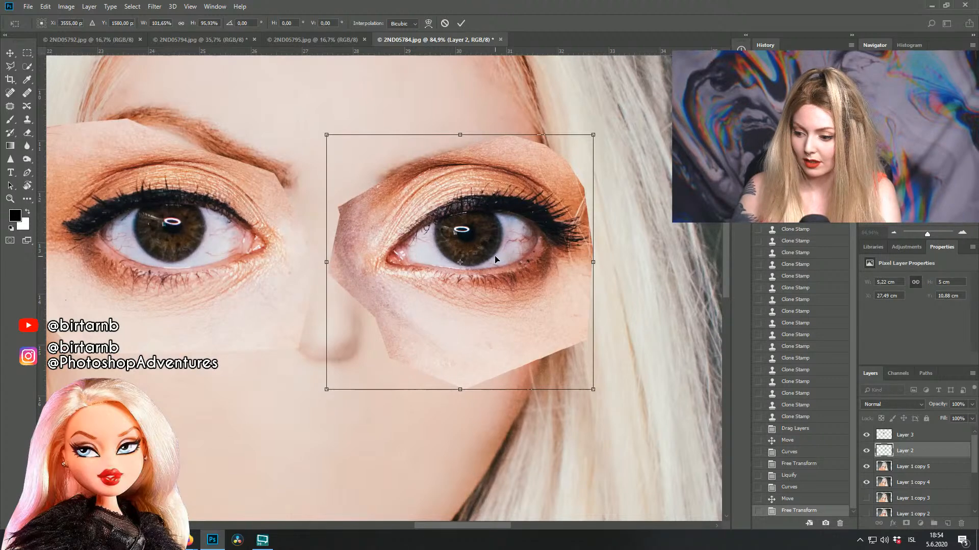
{"action": "key", "text": "Return"}
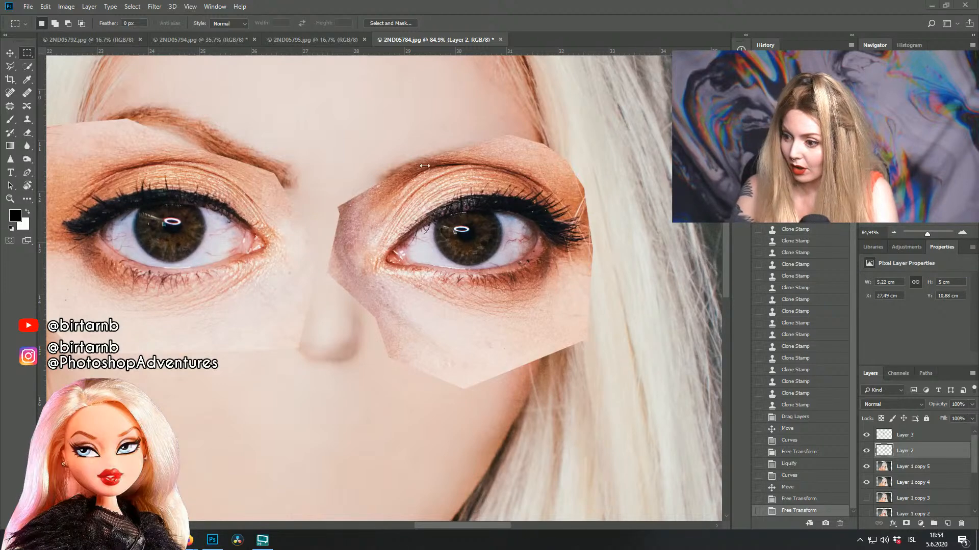
Step: Liquify the right-hand eye on Layer 2, lowering its upper edge and pushing the iris slightly up and outward
{"action": "left_click", "coordinate": [154, 6]}
{"action": "left_click", "coordinate": [179, 87]}
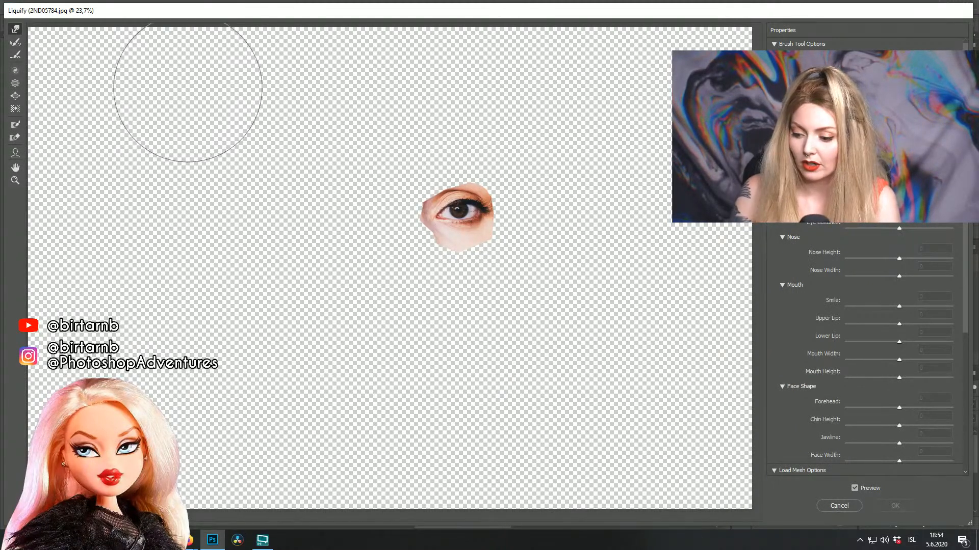
{"action": "key", "text": "ctrl+space"}
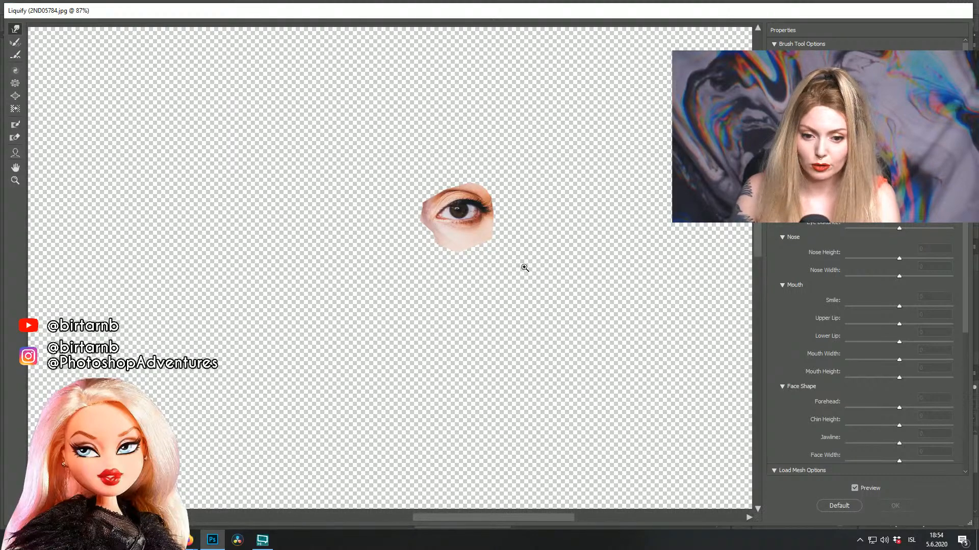
{"action": "left_click", "coordinate": [522, 267]}
{"action": "left_click_drag", "start_coordinate": [521, 331], "coordinate": [531, 221]}
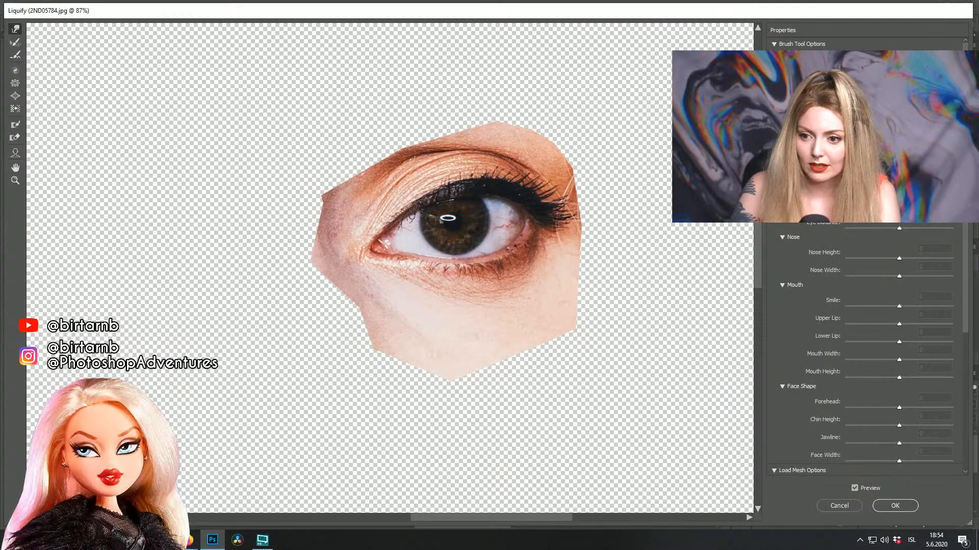
{"action": "left_click_drag", "start_coordinate": [409, 118], "coordinate": [408, 129]}
{"action": "mouse_move", "coordinate": [500, 101]}
{"action": "left_mouse_down"}
{"action": "mouse_move", "coordinate": [479, 110]}
{"action": "mouse_move", "coordinate": [494, 105]}
{"action": "left_mouse_up"}
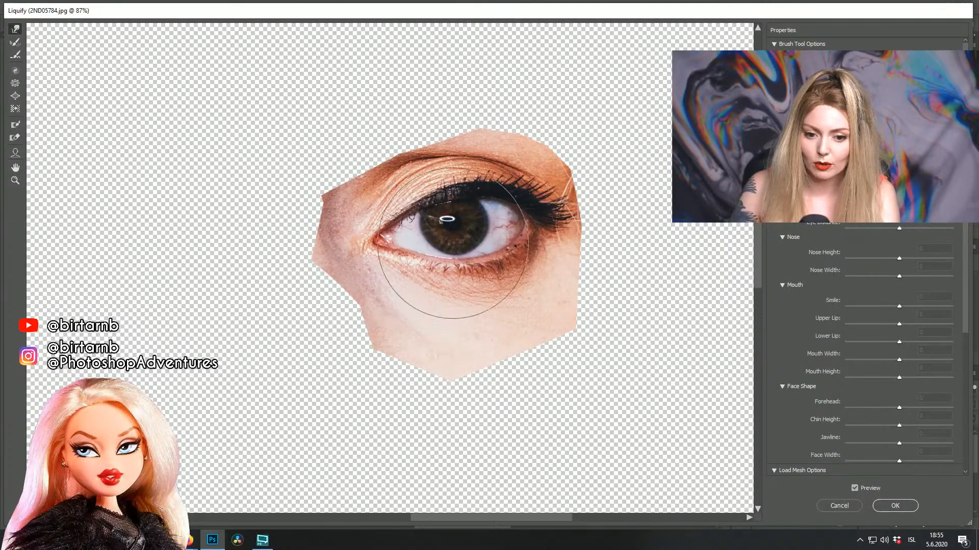
{"action": "left_click_drag", "start_coordinate": [421, 207], "coordinate": [459, 193]}
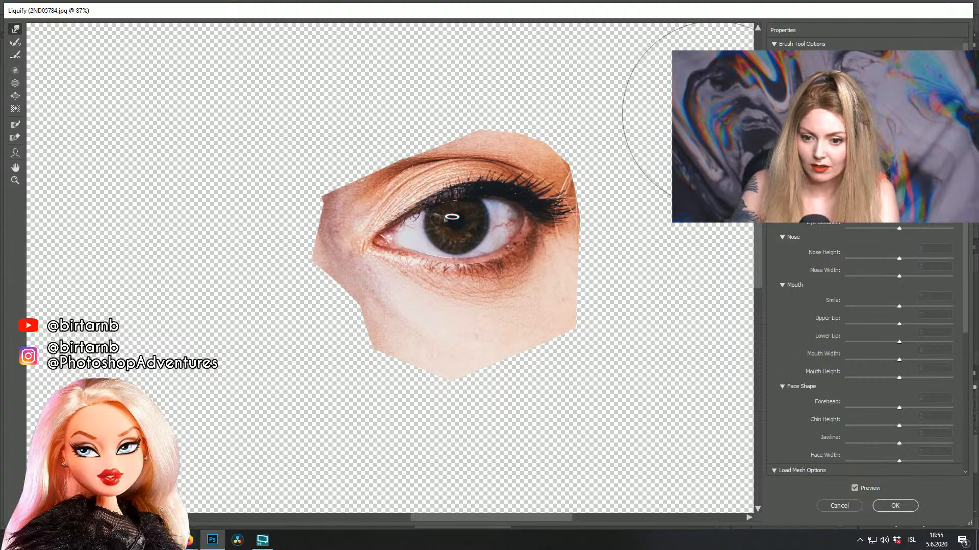
{"action": "left_click_drag", "start_coordinate": [426, 218], "coordinate": [436, 209]}
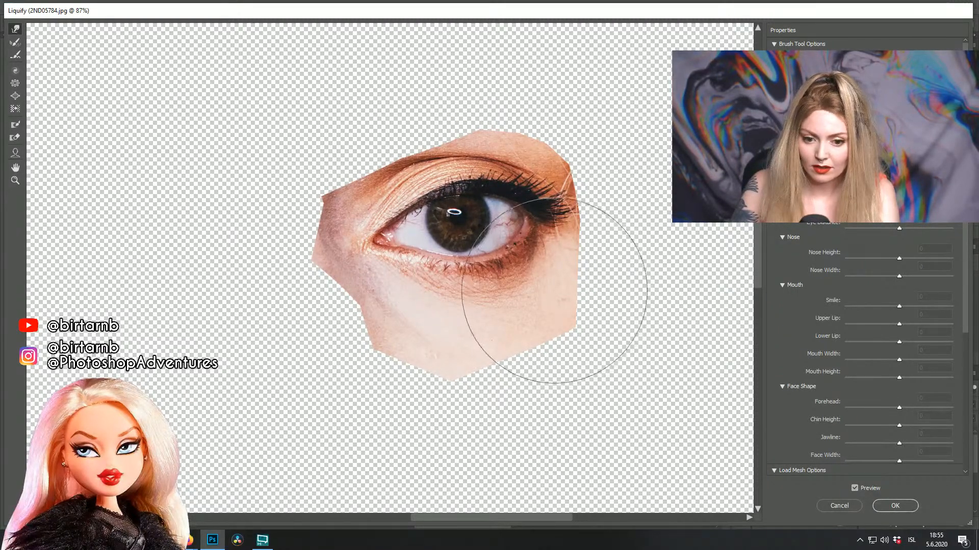
{"action": "left_click_drag", "start_coordinate": [504, 273], "coordinate": [501, 269]}
{"action": "left_click", "coordinate": [895, 506]}
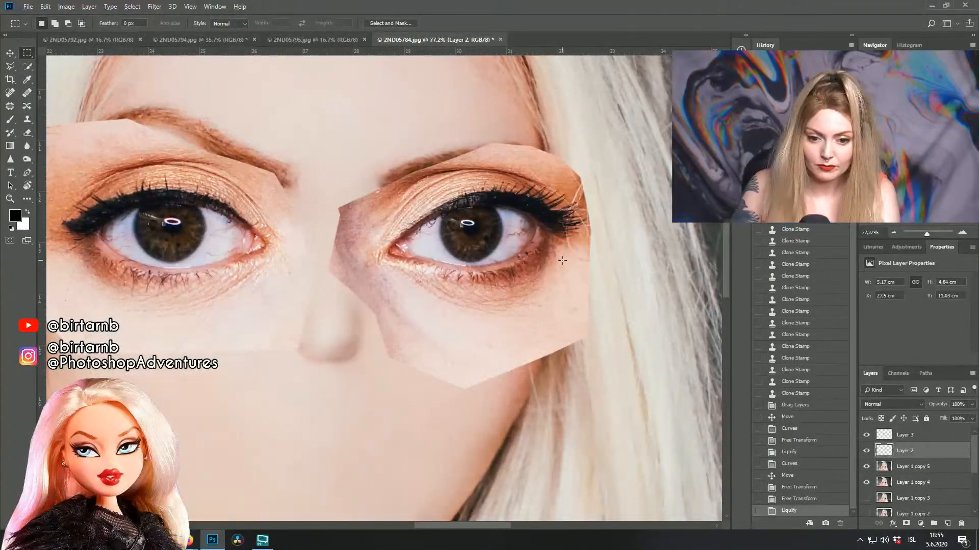
Step: Liquify the right-hand eye again, refining the inner upper lid, the iris and the lower lid near the inner corner
{"action": "scroll", "coordinate": [561, 258], "scroll_direction": "down", "scroll_amount": 5}
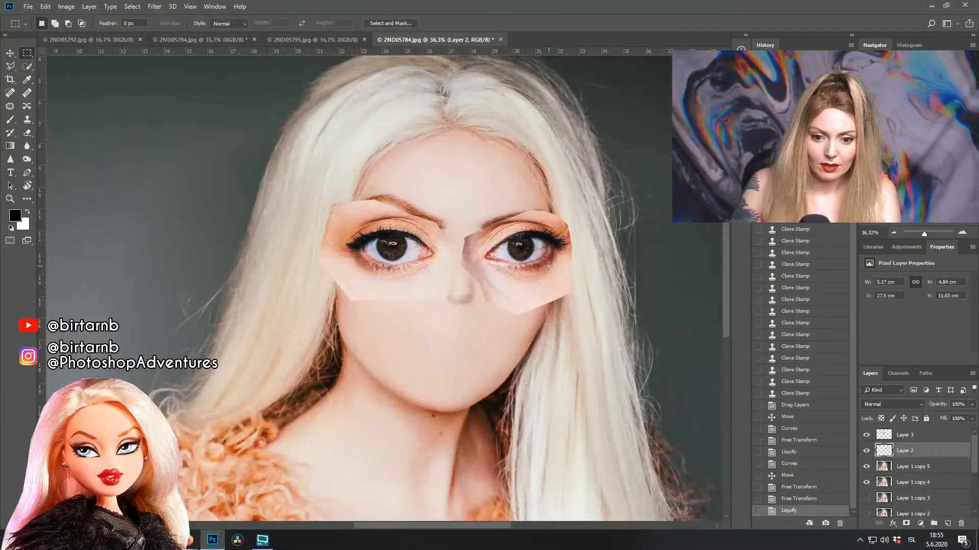
{"action": "scroll", "coordinate": [548, 265], "scroll_direction": "up", "scroll_amount": 5}
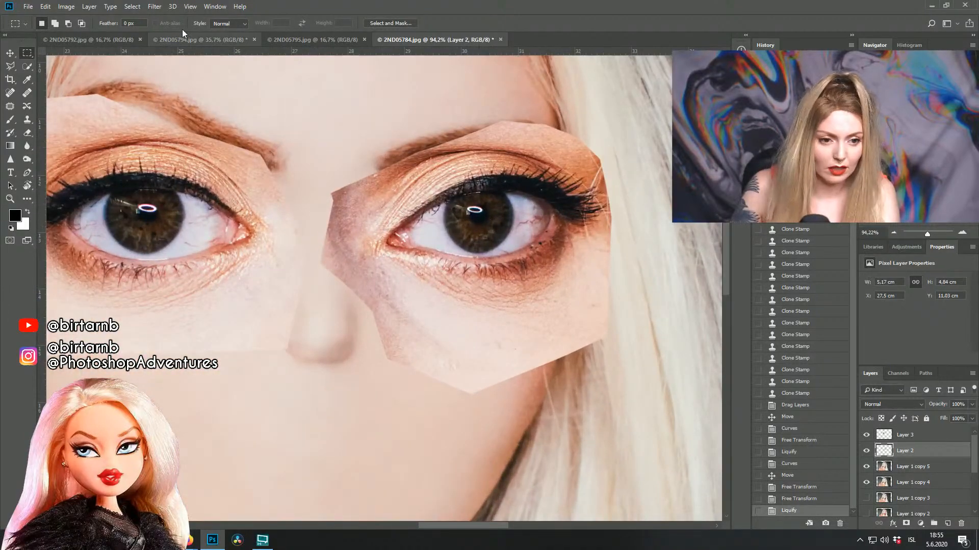
{"action": "left_click", "coordinate": [154, 6]}
{"action": "left_click", "coordinate": [168, 90]}
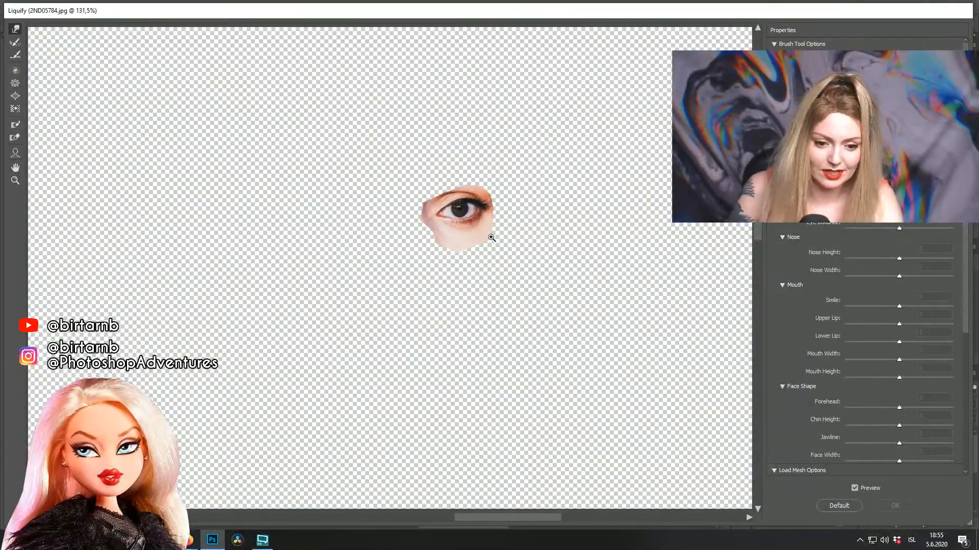
{"action": "scroll", "coordinate": [491, 234], "scroll_direction": "up", "scroll_amount": 5}
{"action": "mouse_move", "coordinate": [509, 313]}
{"action": "left_mouse_down"}
{"action": "mouse_move", "coordinate": [585, 268]}
{"action": "mouse_move", "coordinate": [613, 167]}
{"action": "left_mouse_up"}
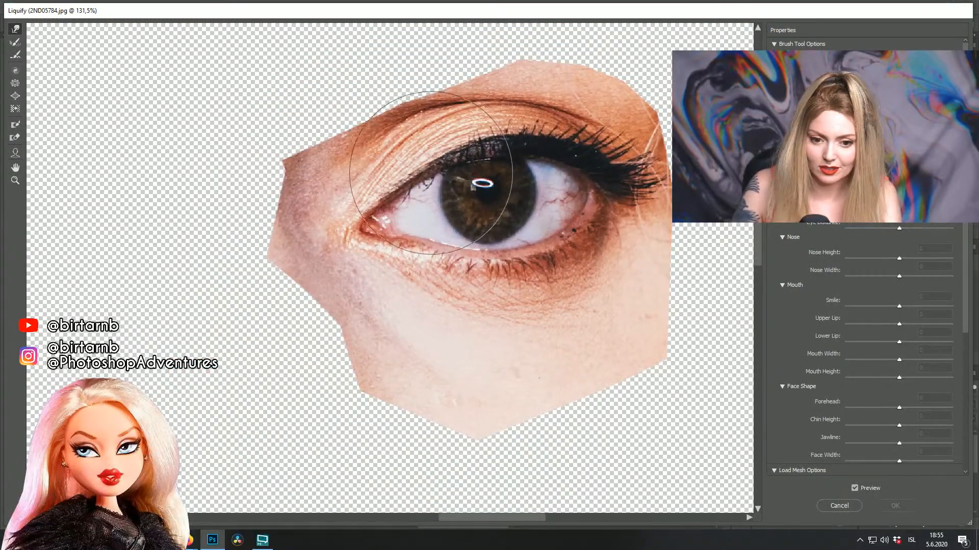
{"action": "mouse_move", "coordinate": [417, 168]}
{"action": "left_mouse_down"}
{"action": "mouse_move", "coordinate": [437, 164]}
{"action": "mouse_move", "coordinate": [404, 153]}
{"action": "mouse_move", "coordinate": [418, 168]}
{"action": "mouse_move", "coordinate": [462, 148]}
{"action": "mouse_move", "coordinate": [464, 168]}
{"action": "left_mouse_up"}
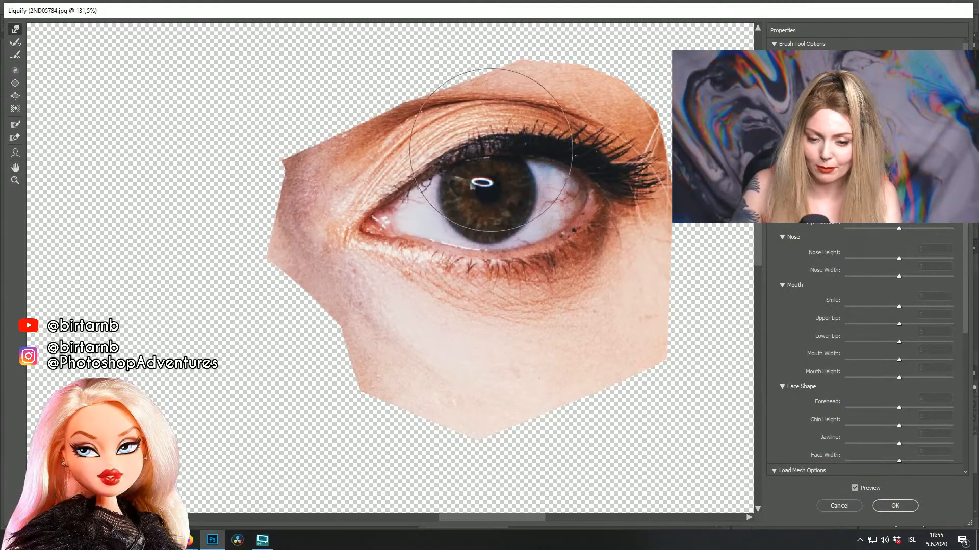
{"action": "left_click_drag", "start_coordinate": [442, 233], "coordinate": [438, 240]}
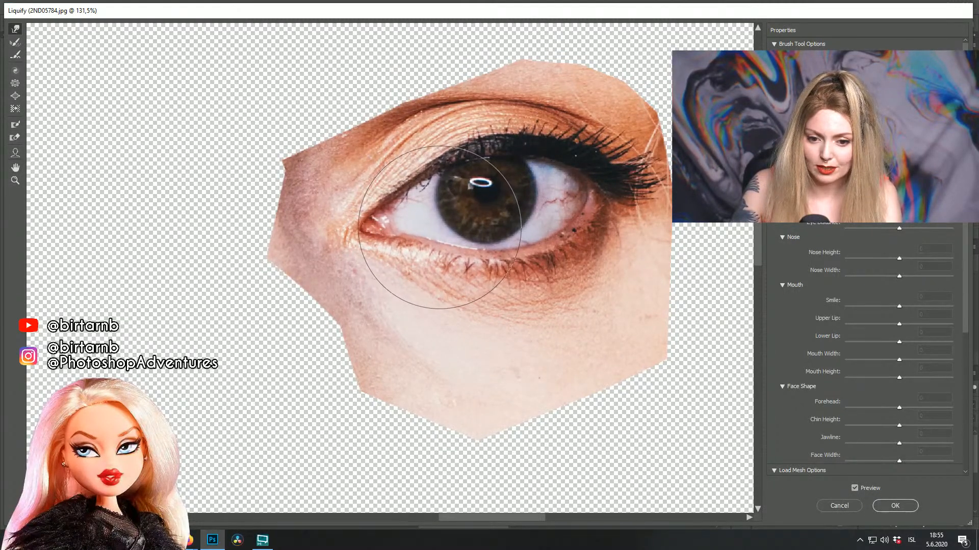
{"action": "left_click", "coordinate": [901, 506]}
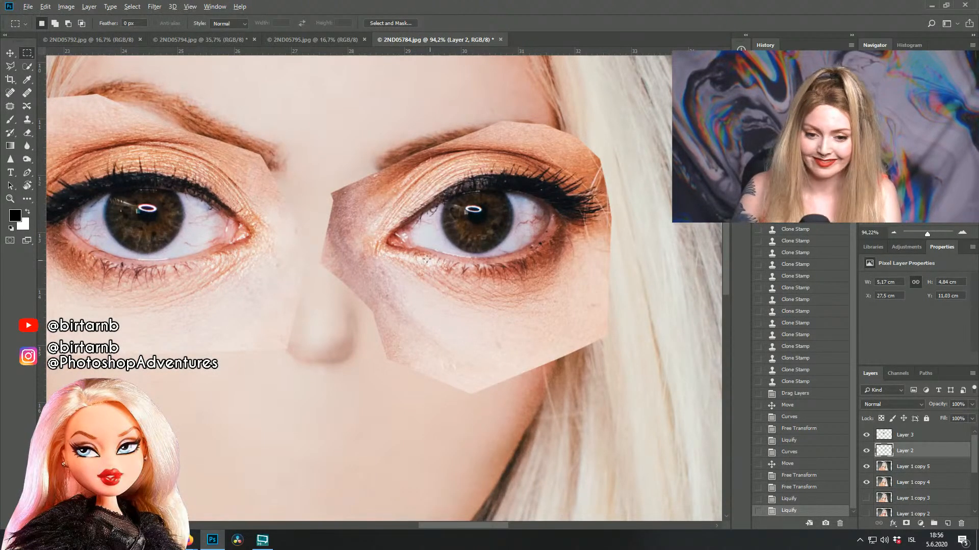
Step: Make another small Liquify adjustment to the inner upper lid of the right-hand eye
{"action": "scroll", "coordinate": [454, 216], "scroll_direction": "up", "scroll_amount": 2}
{"action": "left_click_drag", "start_coordinate": [514, 285], "coordinate": [551, 283]}
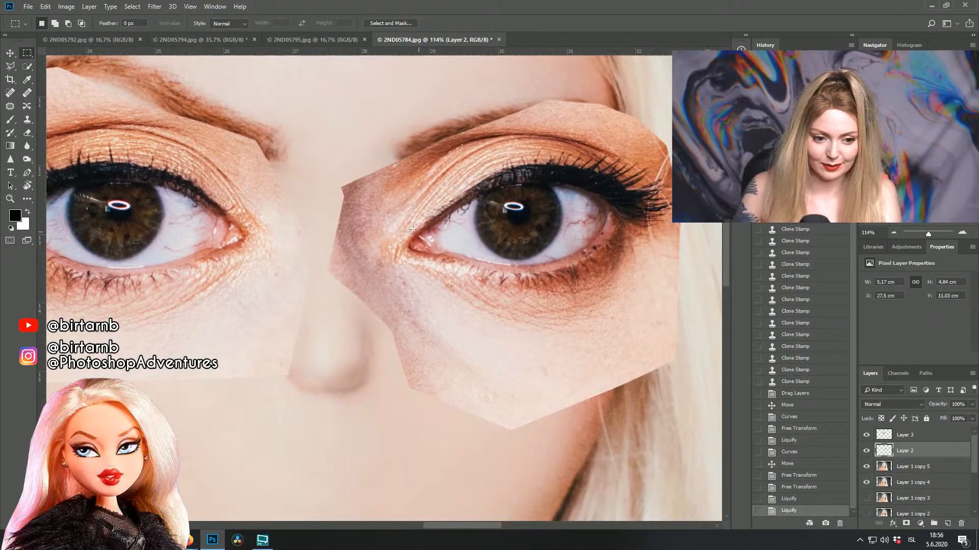
{"action": "left_click", "coordinate": [154, 6]}
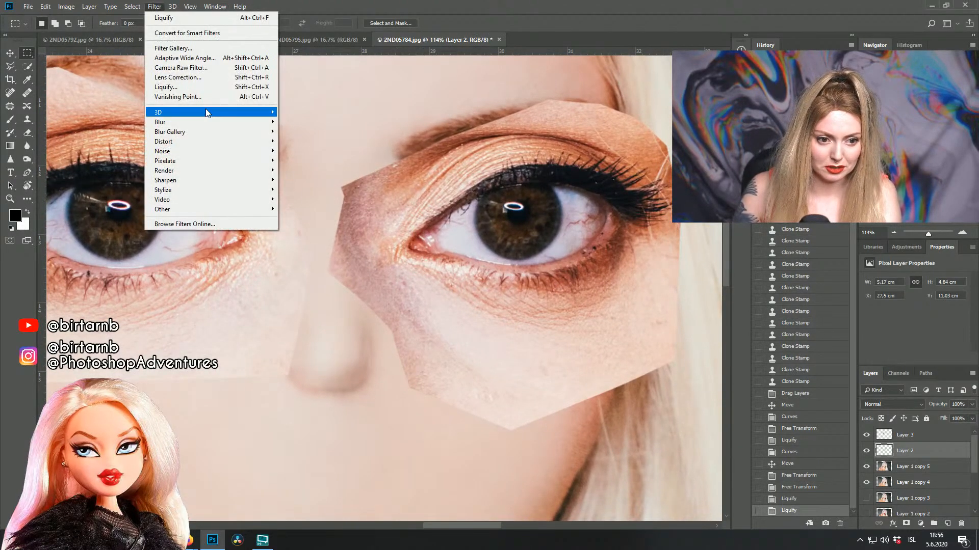
{"action": "left_click", "coordinate": [191, 88]}
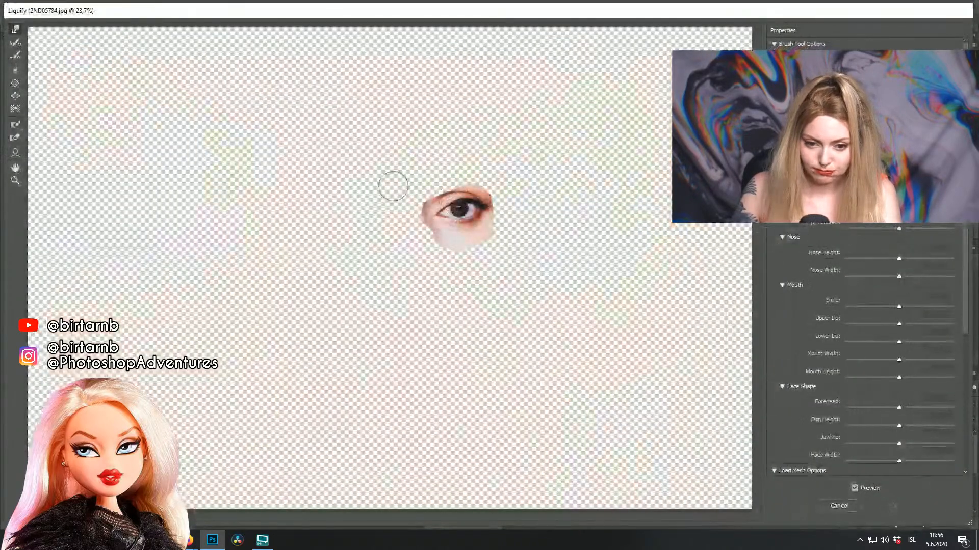
{"action": "left_click_drag", "start_coordinate": [394, 187], "coordinate": [484, 227], "text": "ctrl"}
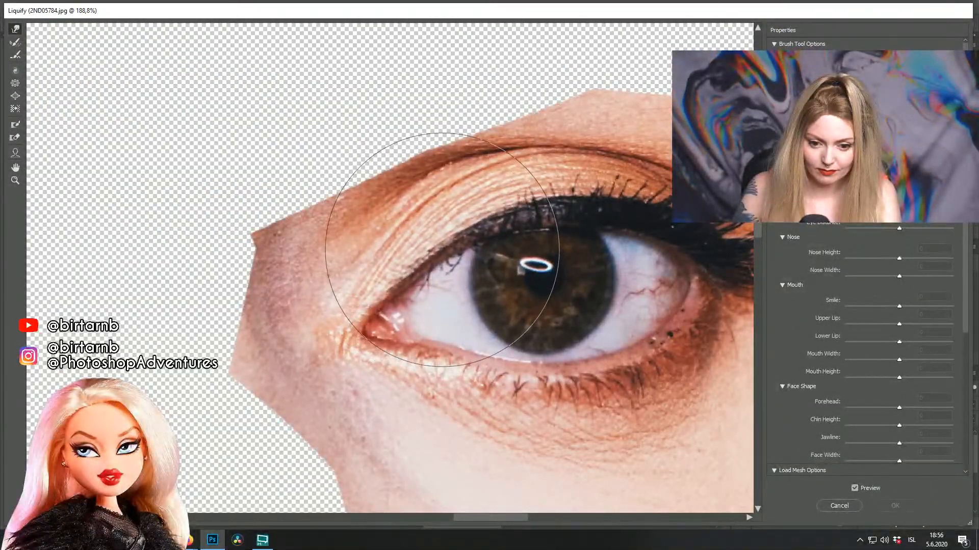
{"action": "left_click", "coordinate": [887, 509]}
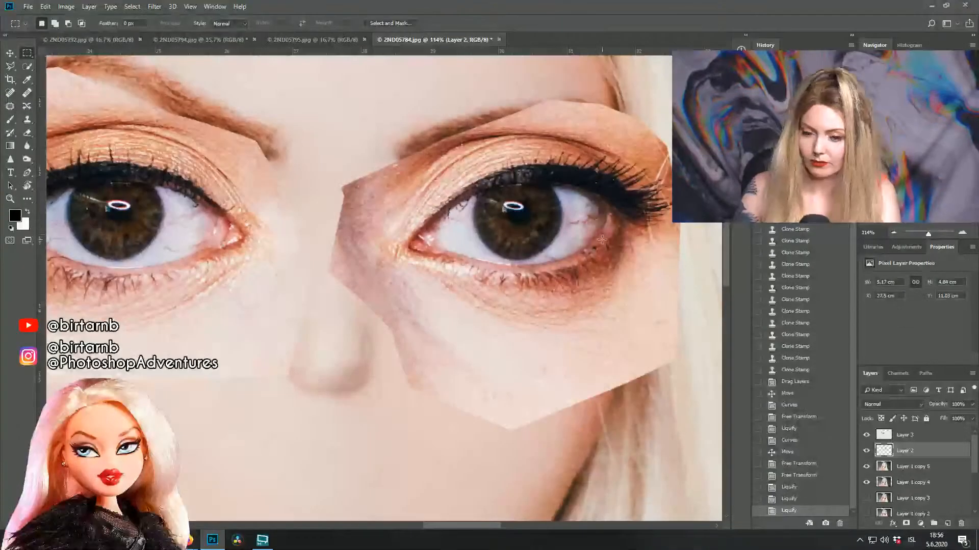
Step: Add a layer mask to Layer 2 and paint black at 25% brush opacity to blend the eye patch's edge beside the nose
{"action": "scroll", "coordinate": [560, 216], "scroll_direction": "down", "scroll_amount": 2}
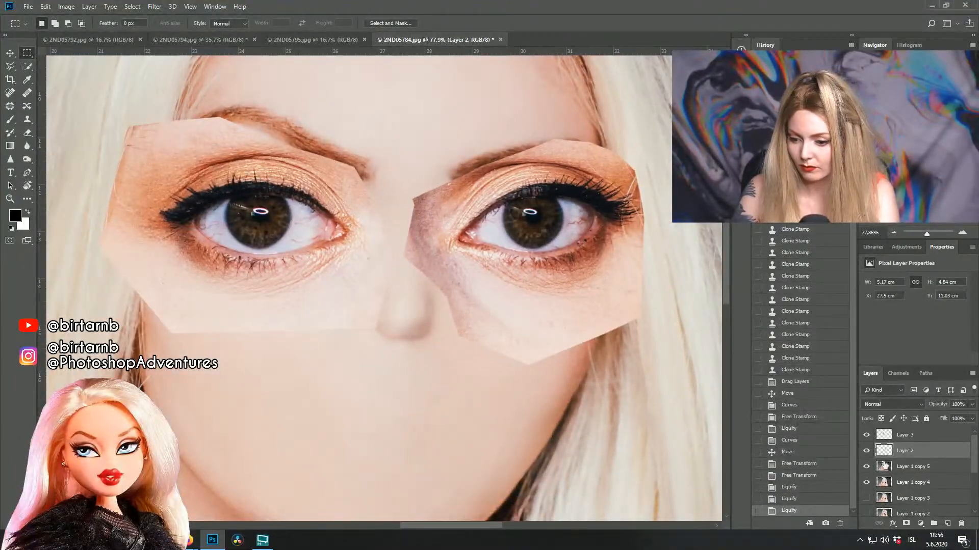
{"action": "left_click", "coordinate": [908, 525]}
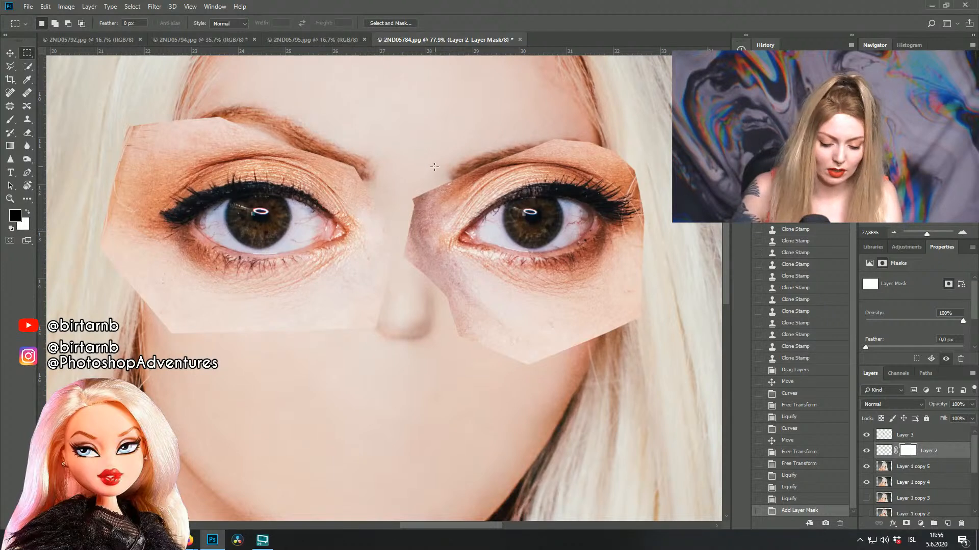
{"action": "key", "text": "b"}
{"action": "left_click", "coordinate": [443, 314]}
{"action": "left_click", "coordinate": [441, 315]}
{"action": "left_click", "coordinate": [433, 316]}
{"action": "left_click", "coordinate": [428, 318]}
{"action": "left_click", "coordinate": [423, 319]}
{"action": "left_click", "coordinate": [414, 315]}
{"action": "left_click", "coordinate": [400, 302]}
{"action": "left_click", "coordinate": [387, 292]}
{"action": "left_click", "coordinate": [380, 275]}
{"action": "left_click", "coordinate": [377, 272]}
{"action": "left_click", "coordinate": [377, 262]}
{"action": "left_click", "coordinate": [380, 247]}
{"action": "left_click", "coordinate": [380, 245]}
{"action": "left_click", "coordinate": [387, 209]}
{"action": "left_click", "coordinate": [386, 204]}
{"action": "left_click", "coordinate": [386, 199]}
{"action": "left_click", "coordinate": [380, 203]}
{"action": "left_click", "coordinate": [377, 197]}
{"action": "left_click", "coordinate": [378, 194]}
{"action": "left_click", "coordinate": [380, 195]}
{"action": "left_click", "coordinate": [380, 195]}
{"action": "left_click", "coordinate": [385, 209]}
Step: Paint the Layer 2 mask along the patch's upper edge to reveal the original eyebrow above the right-hand eye
{"action": "left_click", "coordinate": [417, 151]}
{"action": "left_click", "coordinate": [410, 164]}
{"action": "left_click", "coordinate": [412, 157]}
{"action": "left_click", "coordinate": [418, 152]}
{"action": "left_click", "coordinate": [413, 158]}
{"action": "left_click", "coordinate": [414, 155]}
{"action": "left_click", "coordinate": [491, 111]}
{"action": "left_click", "coordinate": [496, 109]}
{"action": "left_click", "coordinate": [486, 109]}
{"action": "left_click", "coordinate": [509, 103]}
{"action": "left_click", "coordinate": [521, 101]}
{"action": "left_click", "coordinate": [533, 102]}
{"action": "left_click", "coordinate": [550, 103]}
{"action": "left_click", "coordinate": [564, 110]}
{"action": "left_click", "coordinate": [587, 111]}
{"action": "left_click", "coordinate": [622, 121]}
{"action": "left_click", "coordinate": [644, 126]}
{"action": "left_click", "coordinate": [649, 138]}
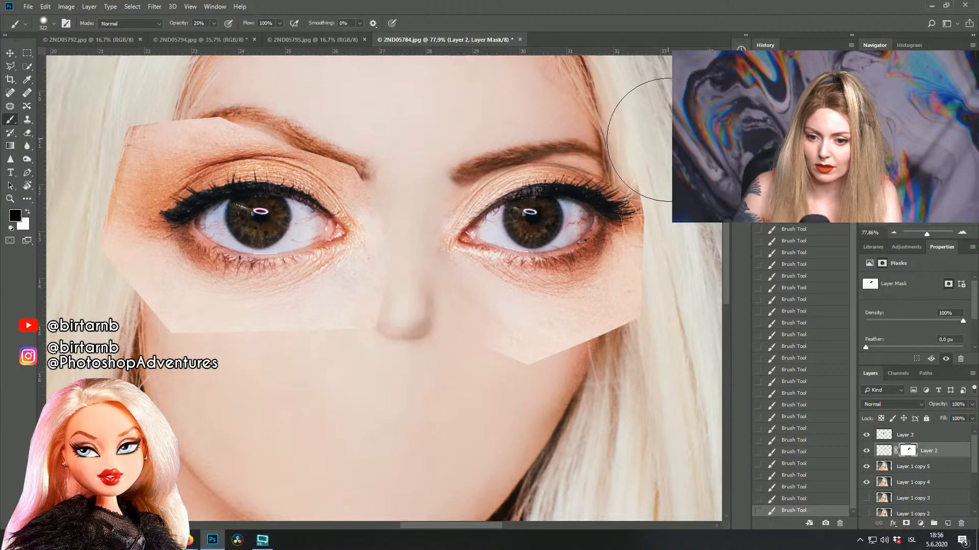
Step: Paint the Layer 2 mask along the patch's outer and lower edges to blend it into the cheek and hair
{"action": "left_click", "coordinate": [669, 280]}
{"action": "left_click", "coordinate": [651, 312]}
{"action": "left_click", "coordinate": [644, 325]}
{"action": "left_click", "coordinate": [602, 350]}
{"action": "left_click", "coordinate": [594, 355]}
{"action": "left_click", "coordinate": [543, 355]}
{"action": "left_click", "coordinate": [526, 365]}
{"action": "left_click", "coordinate": [488, 351]}
{"action": "left_click", "coordinate": [496, 349]}
{"action": "left_click", "coordinate": [582, 372]}
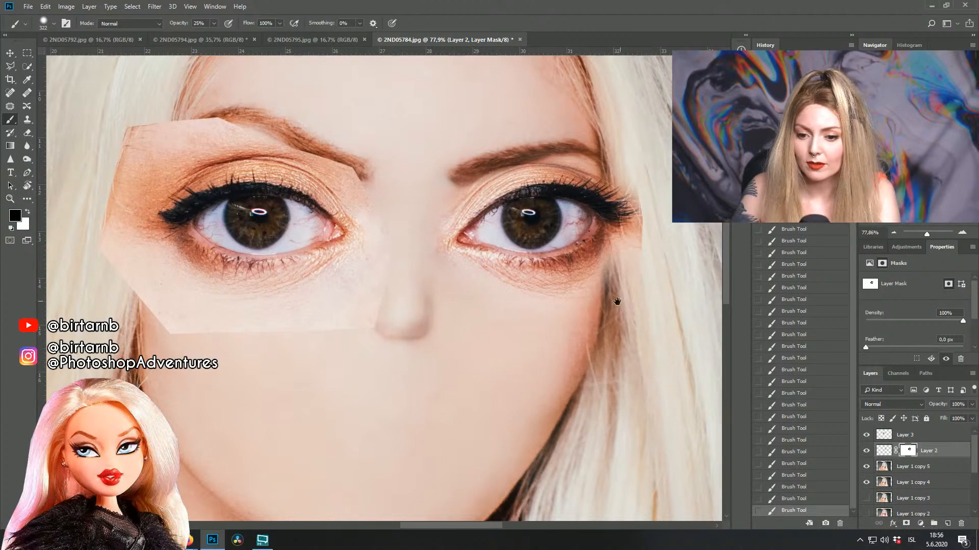
Step: Reduce the brush size to 174 px and mask the remaining patch edge beside the right-hand eye's outer lashes
{"action": "left_click_drag", "start_coordinate": [618, 302], "coordinate": [523, 309]}
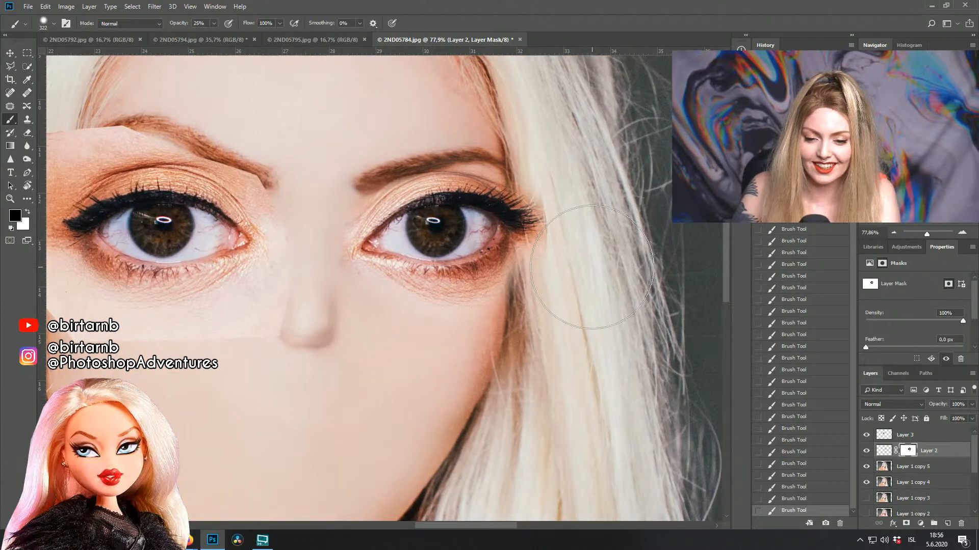
{"action": "left_click", "coordinate": [44, 23]}
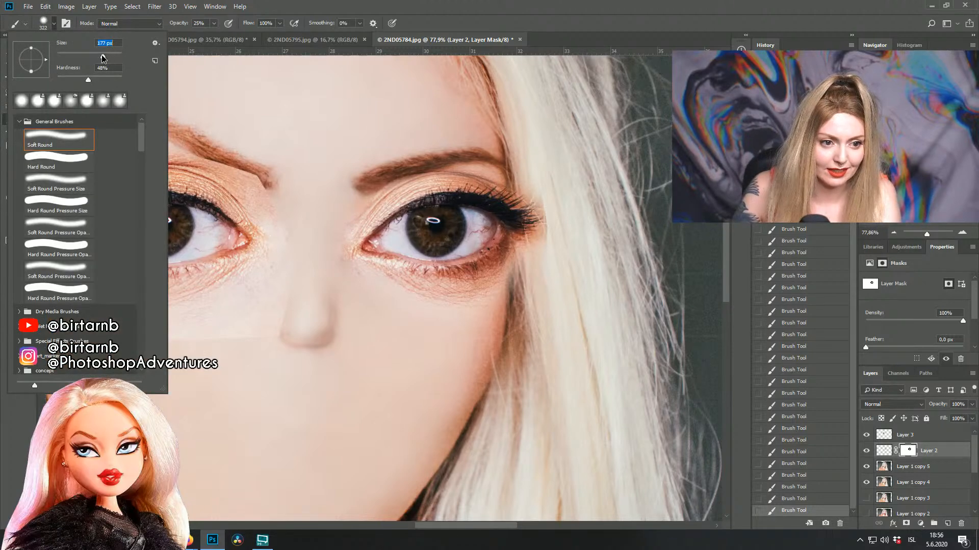
{"action": "left_click_drag", "start_coordinate": [103, 58], "coordinate": [102, 57]}
{"action": "left_click", "coordinate": [566, 254]}
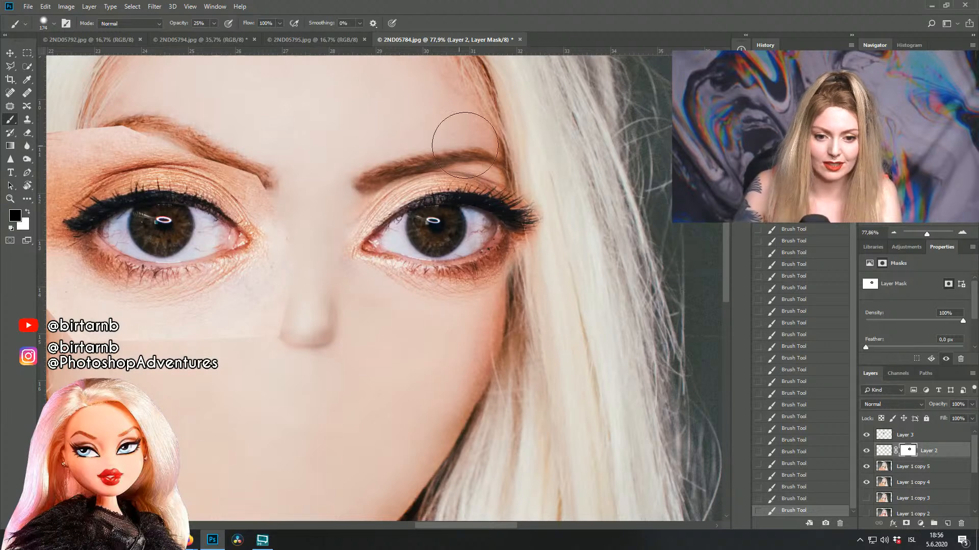
Step: Add a layer mask to Layer 3 and paint away the left-hand eye patch beside the nose and over the eyebrow
{"action": "left_click", "coordinate": [904, 439]}
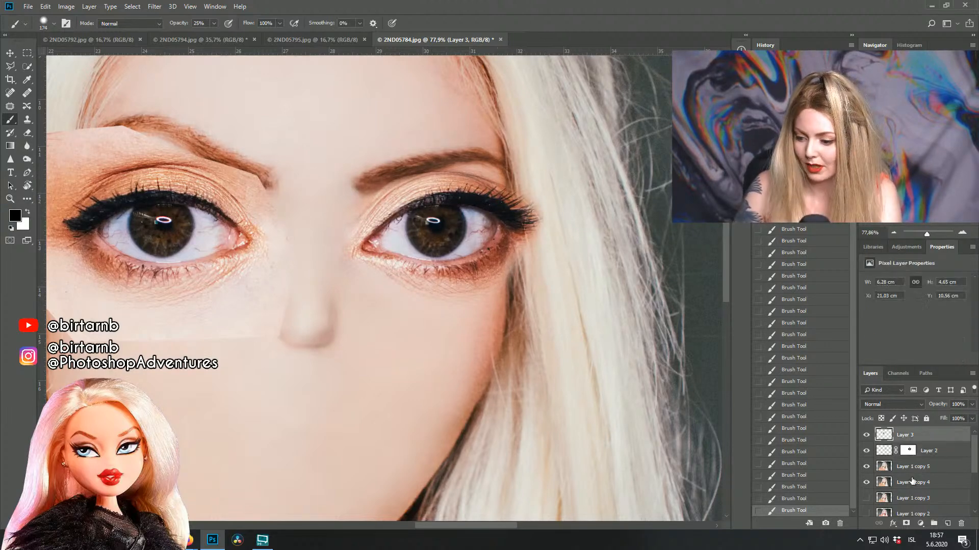
{"action": "left_click", "coordinate": [906, 523]}
{"action": "scroll", "coordinate": [266, 301], "scroll_direction": "left", "scroll_amount": 5}
{"action": "scroll", "coordinate": [267, 302], "scroll_direction": "down", "scroll_amount": 2}
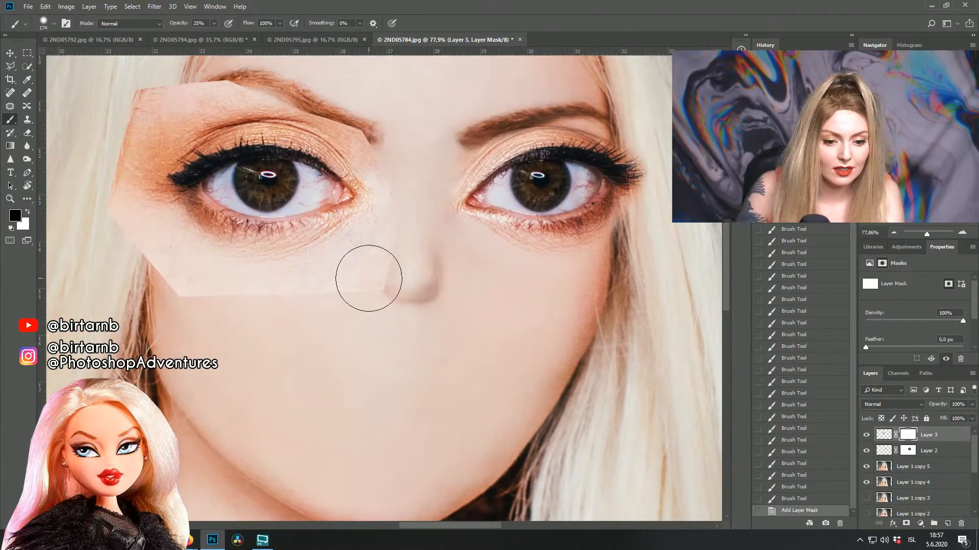
{"action": "mouse_move", "coordinate": [373, 285]}
{"action": "left_mouse_down"}
{"action": "mouse_move", "coordinate": [363, 252]}
{"action": "mouse_move", "coordinate": [370, 261]}
{"action": "mouse_move", "coordinate": [378, 246]}
{"action": "mouse_move", "coordinate": [385, 179]}
{"action": "mouse_move", "coordinate": [339, 116]}
{"action": "mouse_move", "coordinate": [374, 177]}
{"action": "mouse_move", "coordinate": [346, 128]}
{"action": "mouse_move", "coordinate": [402, 166]}
{"action": "mouse_move", "coordinate": [443, 221]}
{"action": "mouse_move", "coordinate": [335, 159]}
{"action": "mouse_move", "coordinate": [282, 166]}
{"action": "mouse_move", "coordinate": [289, 160]}
{"action": "mouse_move", "coordinate": [218, 188]}
{"action": "mouse_move", "coordinate": [227, 186]}
{"action": "mouse_move", "coordinate": [188, 185]}
{"action": "mouse_move", "coordinate": [211, 184]}
{"action": "mouse_move", "coordinate": [183, 212]}
{"action": "mouse_move", "coordinate": [183, 194]}
{"action": "mouse_move", "coordinate": [169, 208]}
{"action": "left_mouse_up"}
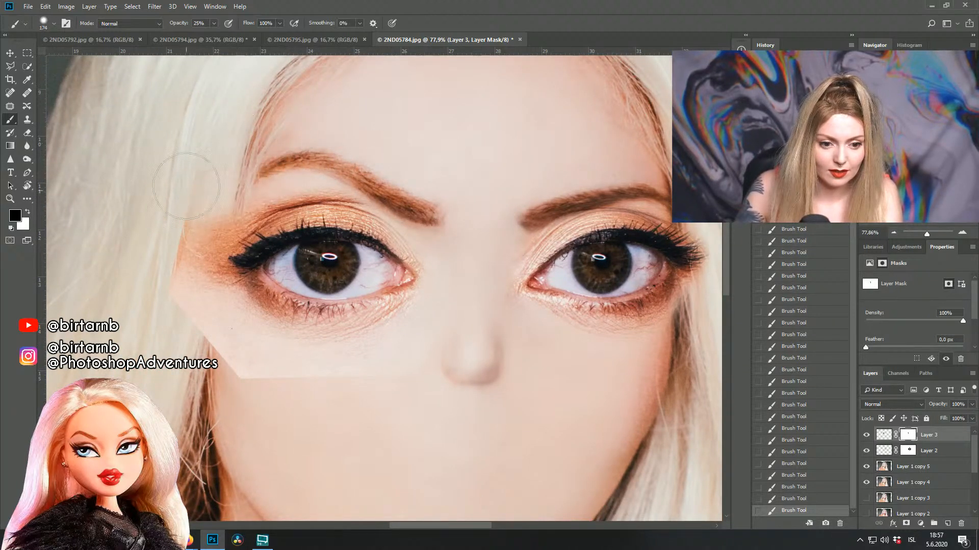
Step: Paint the Layer 3 mask along the patch's outer and lower edges to blend it into the hair and cheek
{"action": "mouse_move", "coordinate": [161, 250]}
{"action": "left_mouse_down"}
{"action": "mouse_move", "coordinate": [166, 281]}
{"action": "mouse_move", "coordinate": [176, 232]}
{"action": "mouse_move", "coordinate": [192, 245]}
{"action": "mouse_move", "coordinate": [171, 241]}
{"action": "mouse_move", "coordinate": [174, 295]}
{"action": "left_mouse_up"}
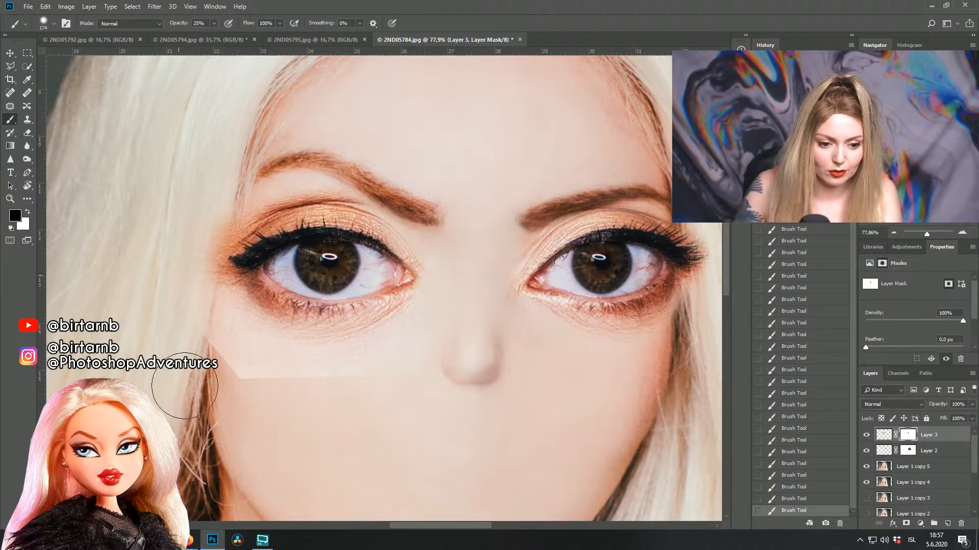
{"action": "mouse_move", "coordinate": [254, 429]}
{"action": "left_mouse_down"}
{"action": "mouse_move", "coordinate": [294, 421]}
{"action": "mouse_move", "coordinate": [241, 390]}
{"action": "mouse_move", "coordinate": [266, 409]}
{"action": "left_mouse_up"}
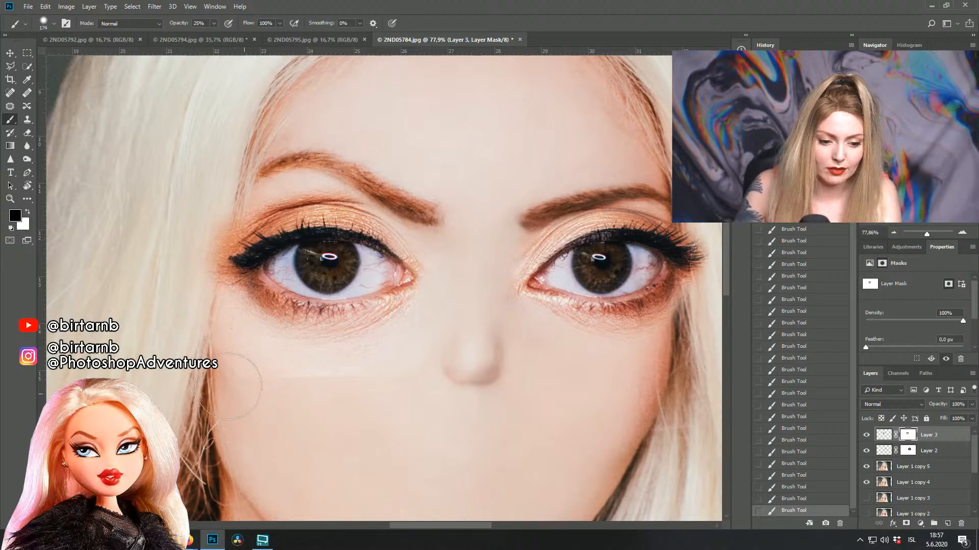
{"action": "mouse_move", "coordinate": [346, 385]}
{"action": "left_mouse_down"}
{"action": "mouse_move", "coordinate": [319, 390]}
{"action": "mouse_move", "coordinate": [450, 370]}
{"action": "mouse_move", "coordinate": [436, 363]}
{"action": "mouse_move", "coordinate": [450, 342]}
{"action": "mouse_move", "coordinate": [412, 345]}
{"action": "mouse_move", "coordinate": [424, 328]}
{"action": "mouse_move", "coordinate": [265, 384]}
{"action": "mouse_move", "coordinate": [405, 352]}
{"action": "left_mouse_up"}
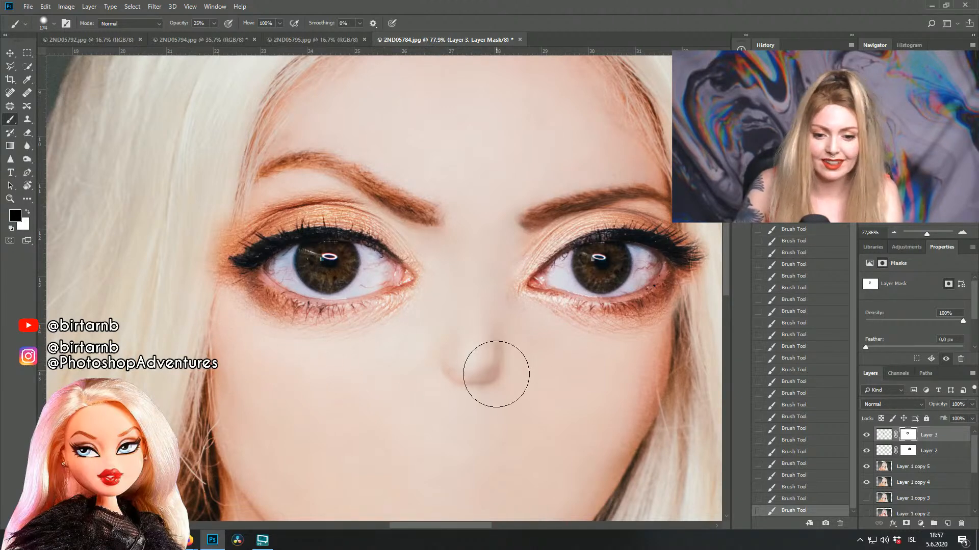
{"action": "scroll", "coordinate": [585, 323], "scroll_direction": "down", "scroll_amount": 2}
{"action": "scroll", "coordinate": [587, 320], "scroll_direction": "down", "scroll_amount": 3}
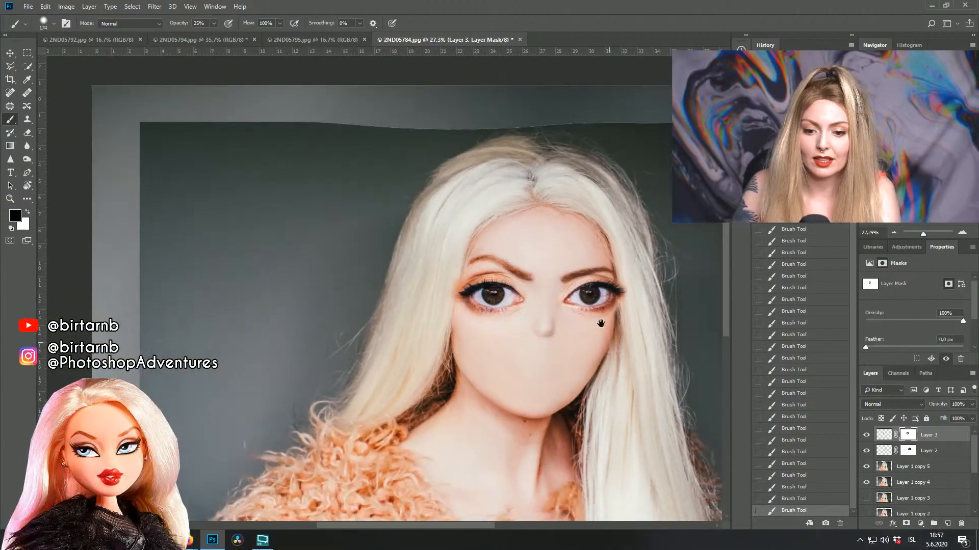
{"action": "scroll", "coordinate": [538, 260], "scroll_direction": "up", "scroll_amount": 2}
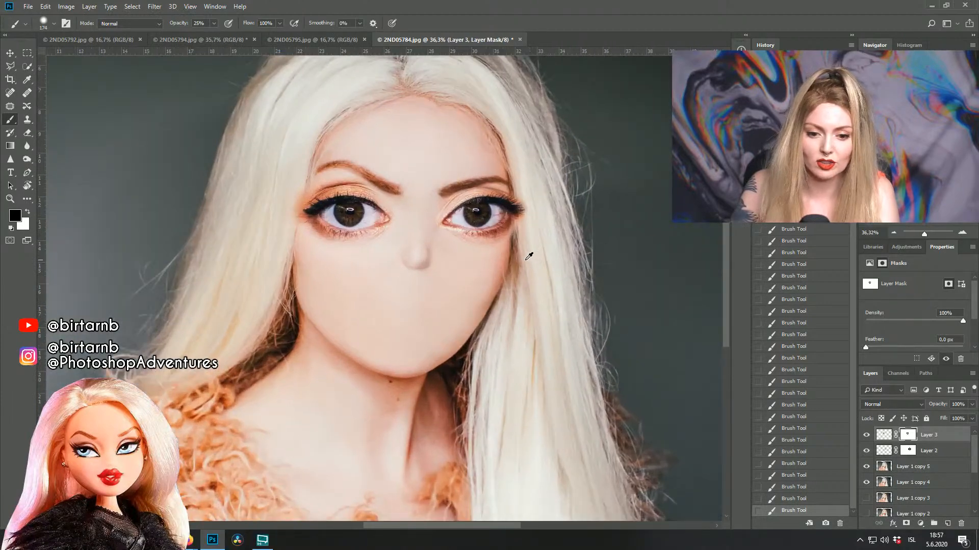
{"action": "scroll", "coordinate": [485, 263], "scroll_direction": "up", "scroll_amount": 2}
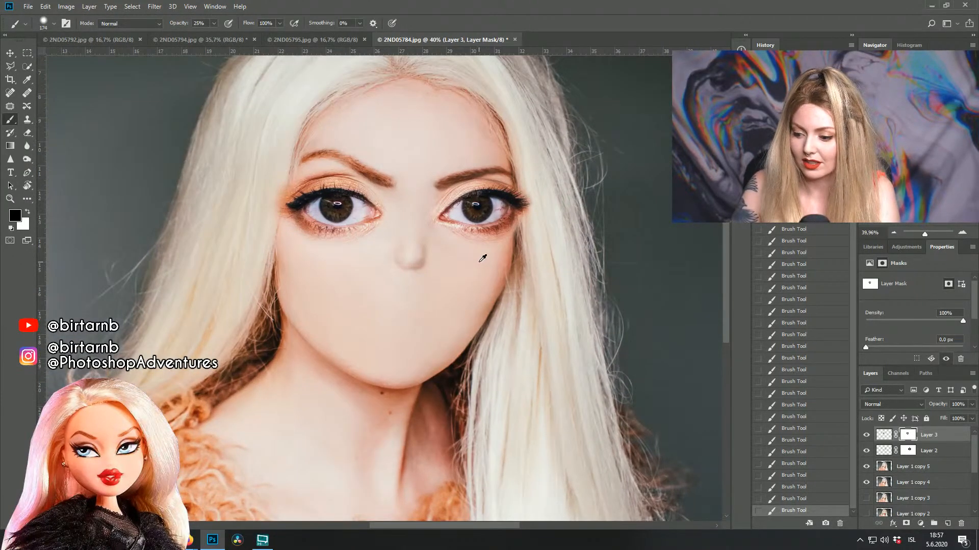
Step: Scale the right-hand eye patch on Layer 2 to about 92% and move it slightly toward the nose
{"action": "left_click_drag", "start_coordinate": [448, 245], "coordinate": [475, 289]}
{"action": "left_click", "coordinate": [885, 439]}
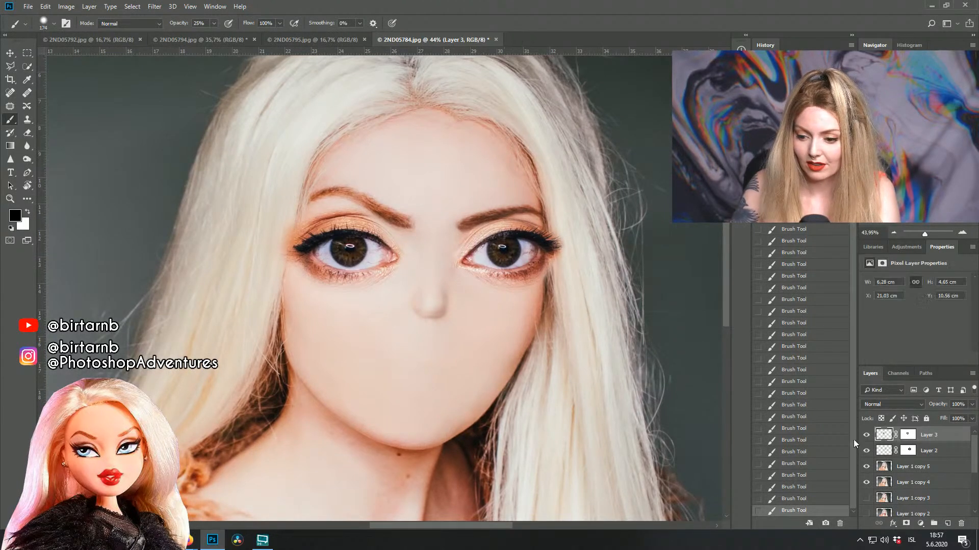
{"action": "left_click", "coordinate": [867, 435]}
{"action": "left_click", "coordinate": [867, 434]}
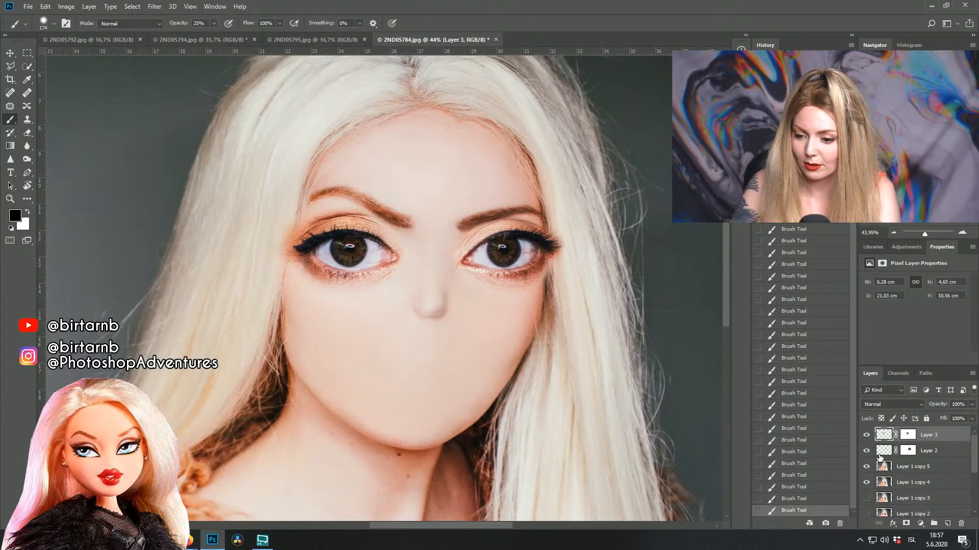
{"action": "left_click", "coordinate": [866, 451]}
{"action": "left_click", "coordinate": [866, 450]}
{"action": "left_click", "coordinate": [884, 450]}
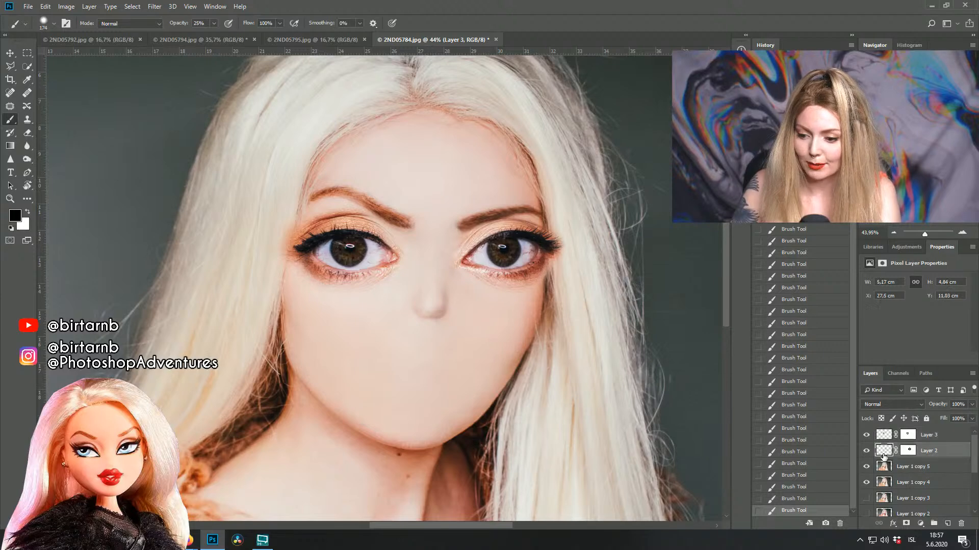
{"action": "left_click", "coordinate": [29, 53]}
{"action": "right_click", "coordinate": [515, 249]}
{"action": "left_click", "coordinate": [551, 339]}
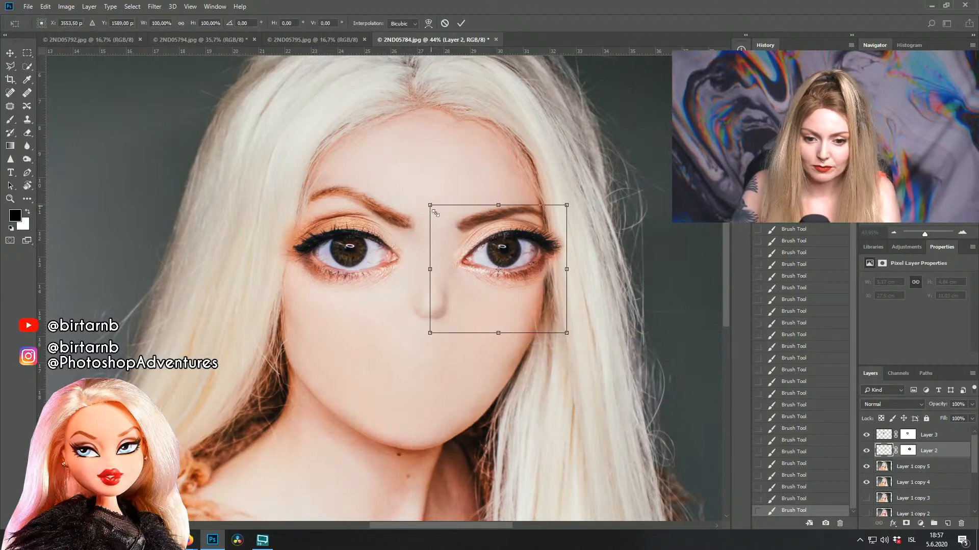
{"action": "left_click_drag", "start_coordinate": [432, 209], "coordinate": [441, 215]}
{"action": "left_click_drag", "start_coordinate": [507, 254], "coordinate": [488, 253]}
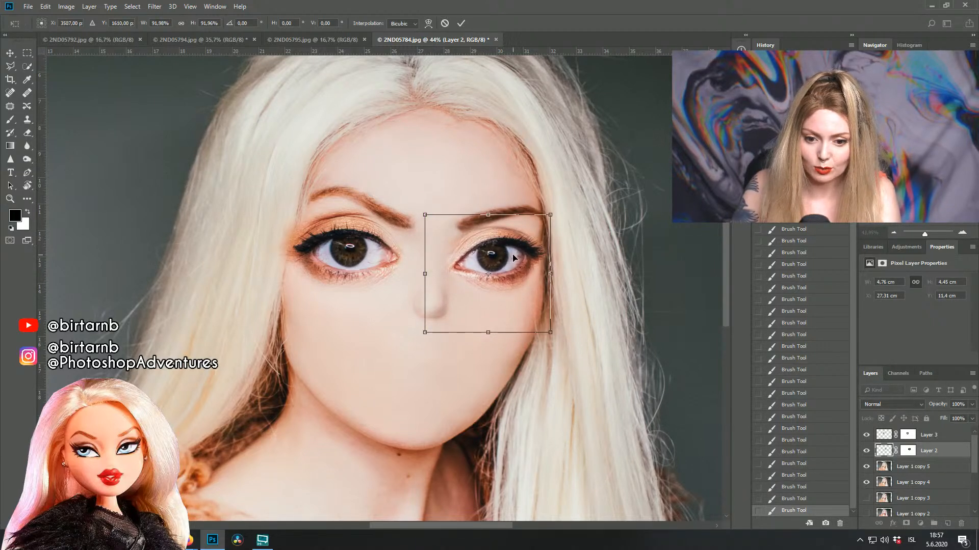
{"action": "key", "text": "Return"}
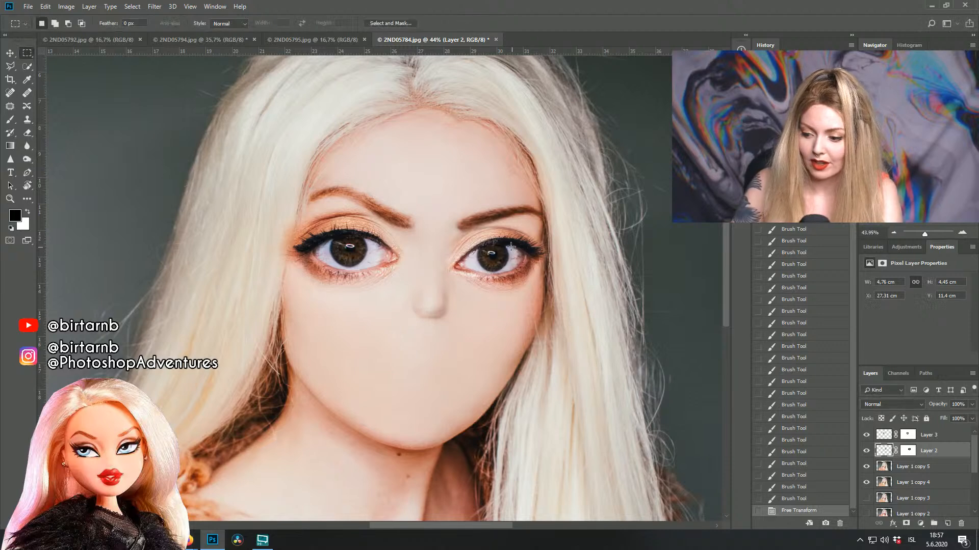
Step: Duplicate the Layer 1 copy 5 portrait layer beneath the two eye layers
{"action": "scroll", "coordinate": [468, 233], "scroll_direction": "up", "scroll_amount": 2}
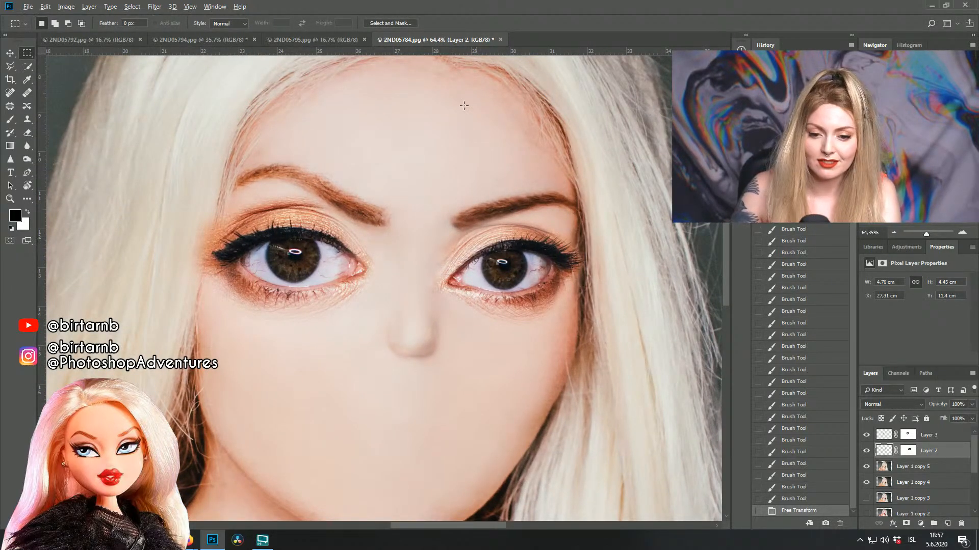
{"action": "scroll", "coordinate": [530, 252], "scroll_direction": "up", "scroll_amount": 2}
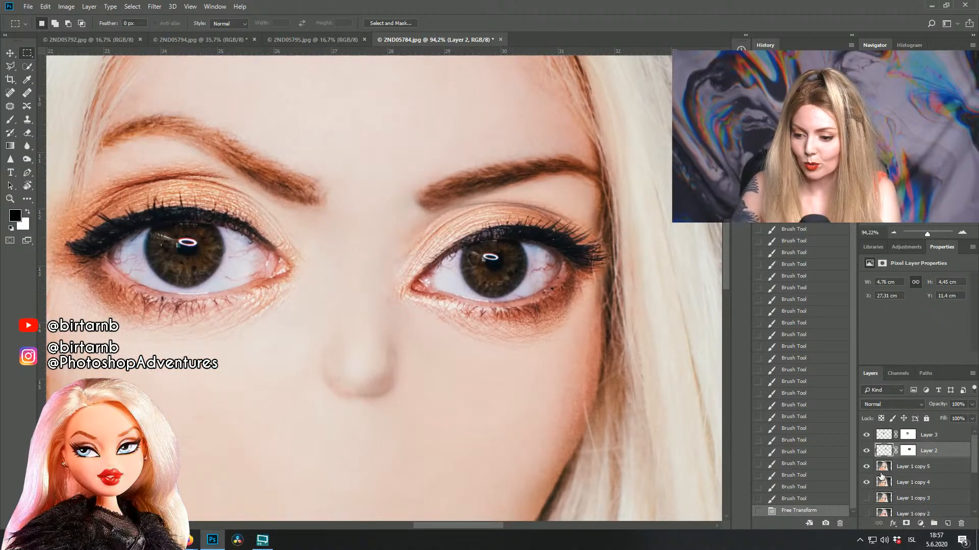
{"action": "left_click_drag", "start_coordinate": [909, 467], "coordinate": [856, 469]}
{"action": "left_click", "coordinate": [866, 467]}
{"action": "left_click", "coordinate": [866, 467]}
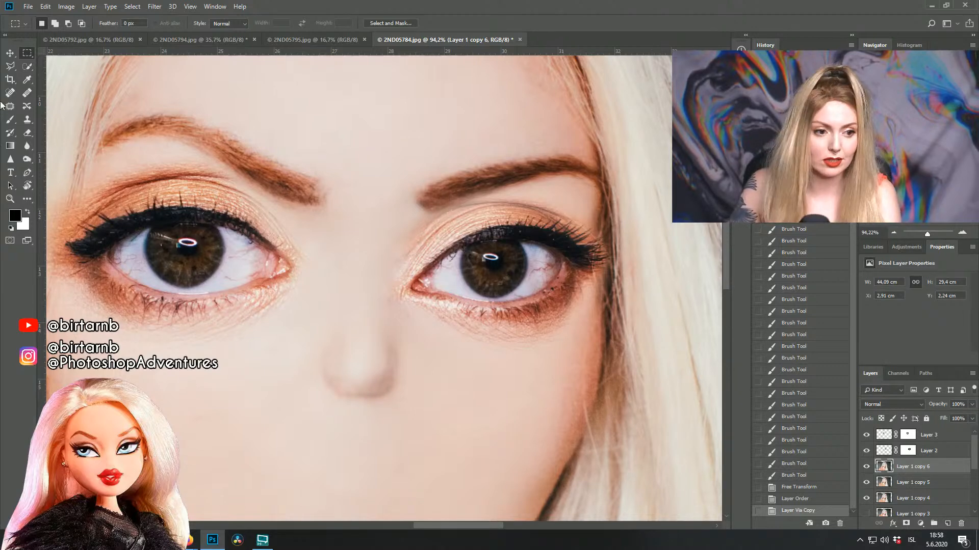
Step: Use Liquify on the duplicated portrait layer to raise both eyebrows' inner ends and lift and pull in the right-hand eyebrow's outer end
{"action": "left_click", "coordinate": [153, 7]}
{"action": "left_click", "coordinate": [191, 86]}
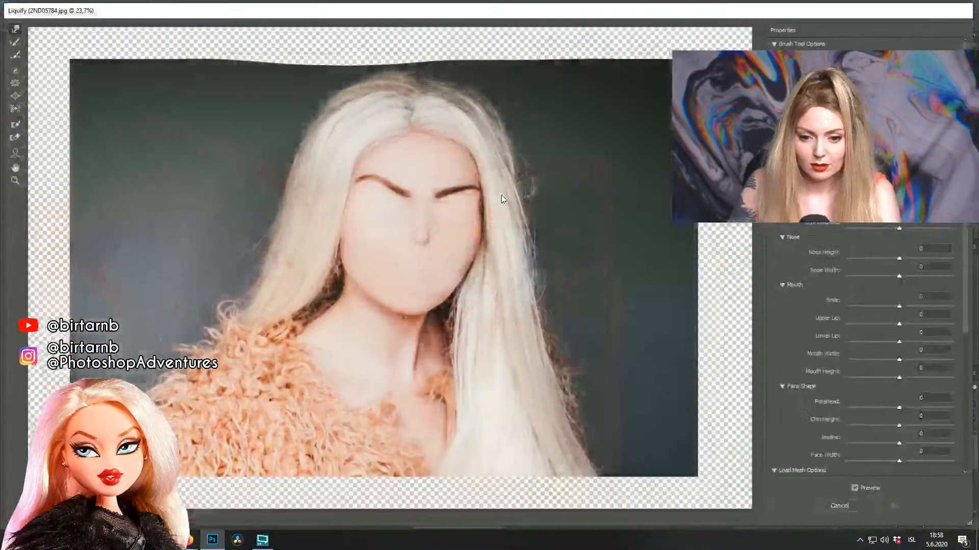
{"action": "scroll", "coordinate": [607, 247], "scroll_direction": "up", "scroll_amount": 3}
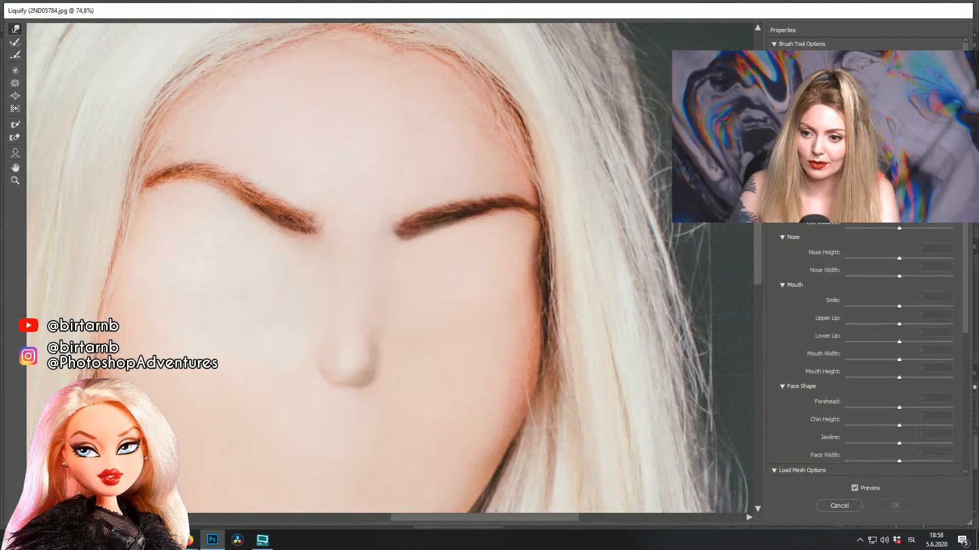
{"action": "left_click_drag", "start_coordinate": [404, 230], "coordinate": [426, 207]}
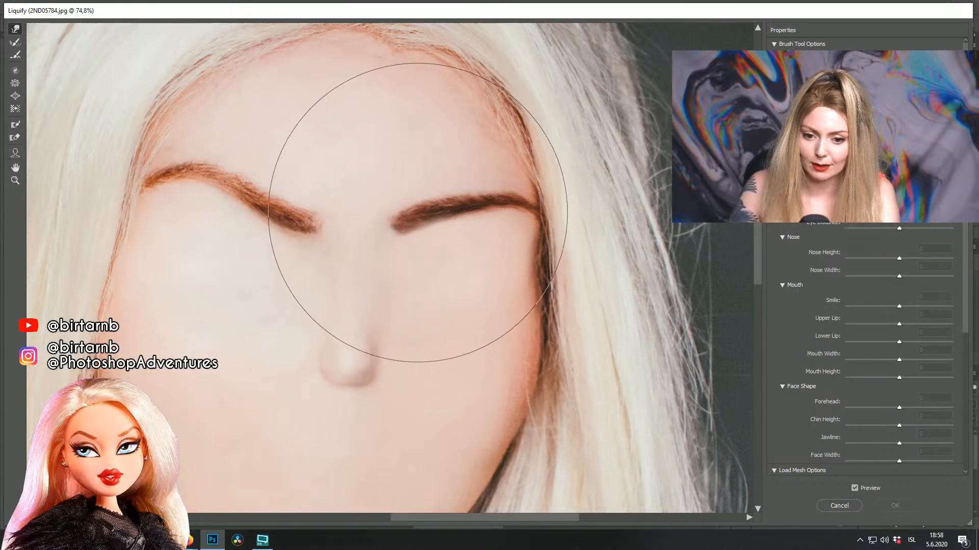
{"action": "left_click_drag", "start_coordinate": [515, 211], "coordinate": [515, 203]}
{"action": "left_click_drag", "start_coordinate": [440, 222], "coordinate": [436, 209]}
{"action": "left_click_drag", "start_coordinate": [393, 242], "coordinate": [385, 231]}
{"action": "left_click_drag", "start_coordinate": [320, 240], "coordinate": [323, 232]}
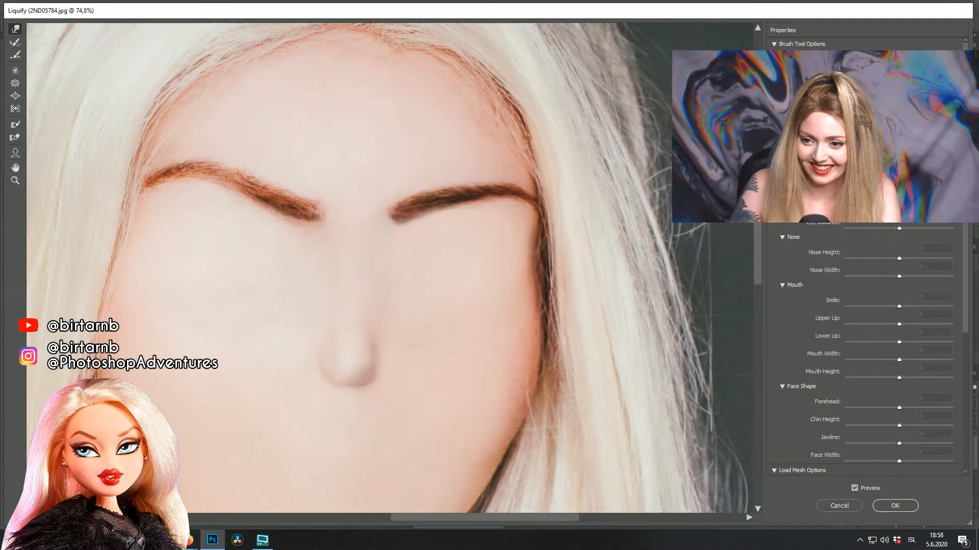
{"action": "left_click_drag", "start_coordinate": [563, 201], "coordinate": [551, 188]}
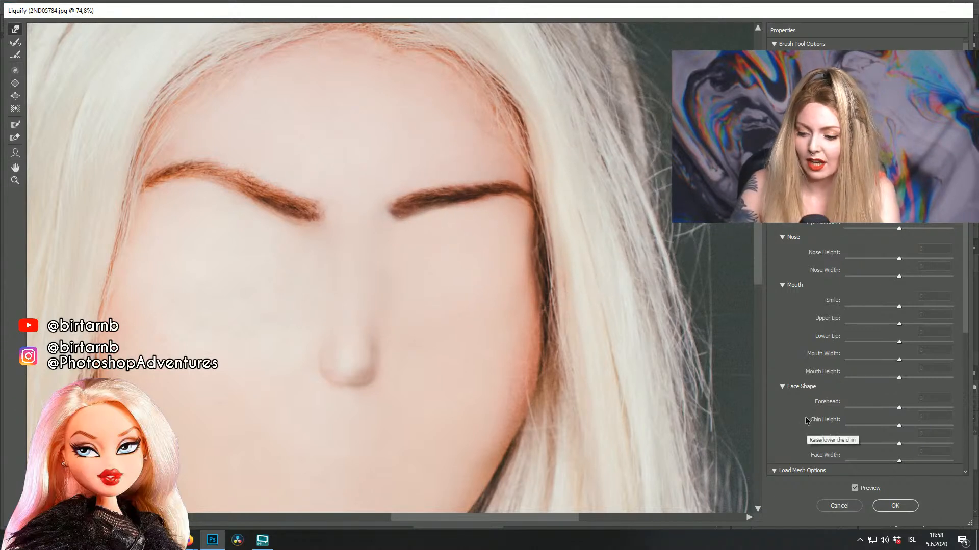
{"action": "left_click", "coordinate": [905, 502]}
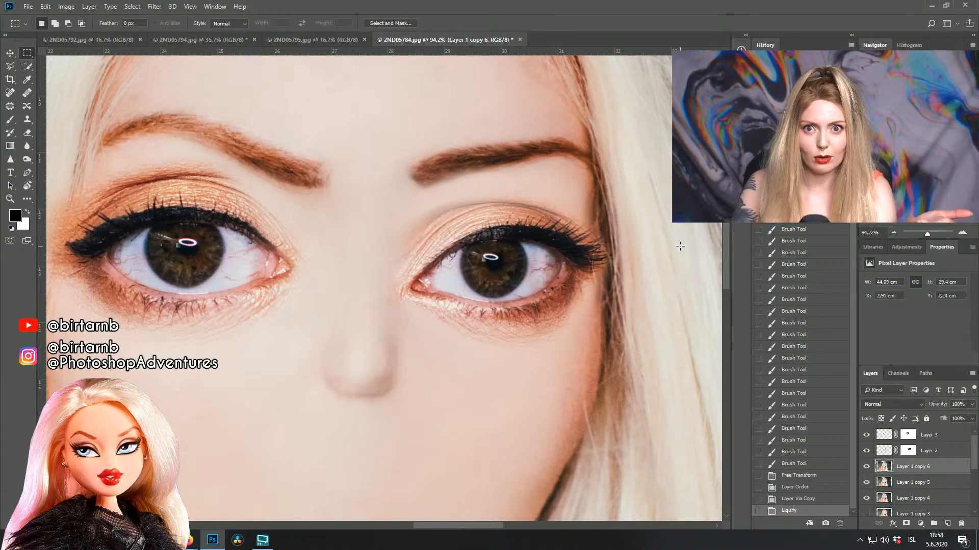
Step: Set the brush size to 80 px and paint the Layer 2 mask between the right-hand eyelid and eyebrow to clear leftover patch edges
{"action": "left_click", "coordinate": [866, 451]}
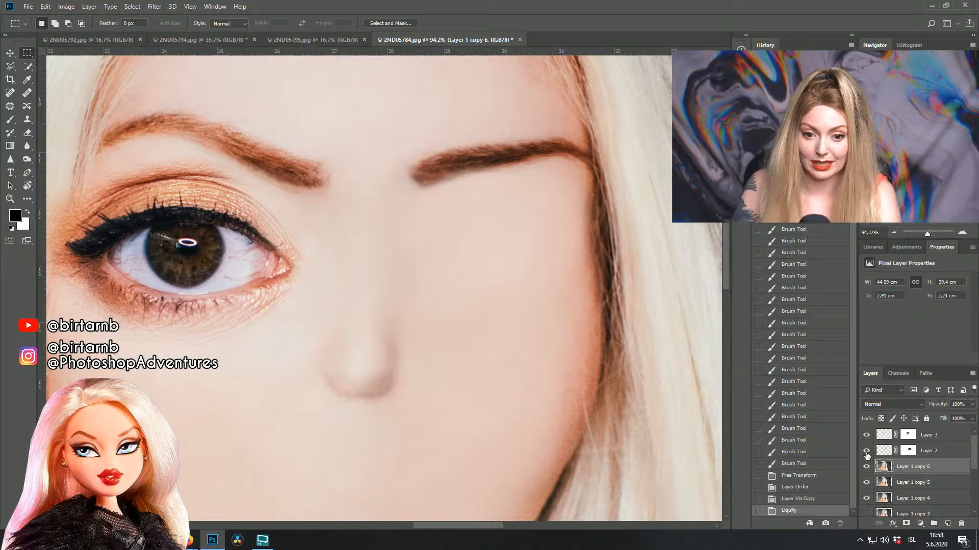
{"action": "left_click", "coordinate": [909, 452]}
{"action": "key", "text": "b"}
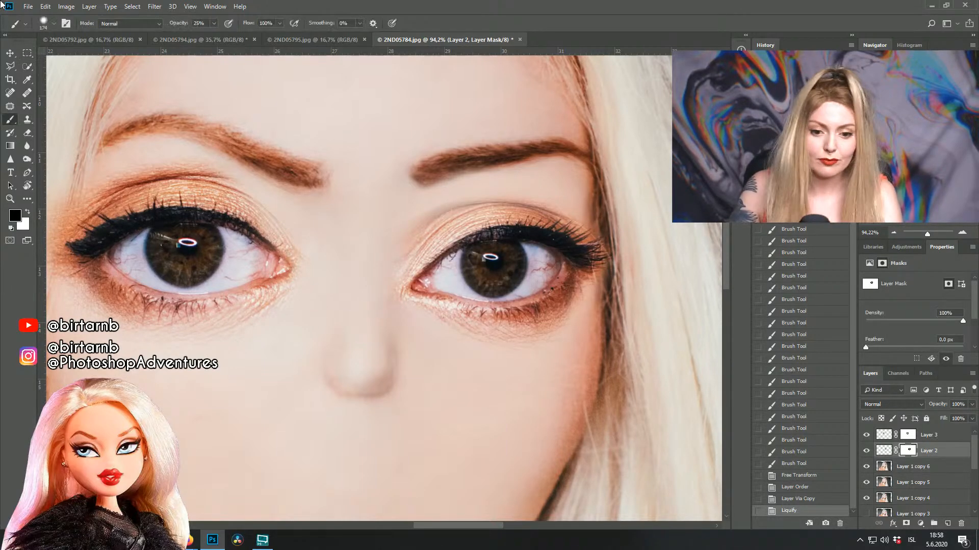
{"action": "left_click", "coordinate": [55, 22]}
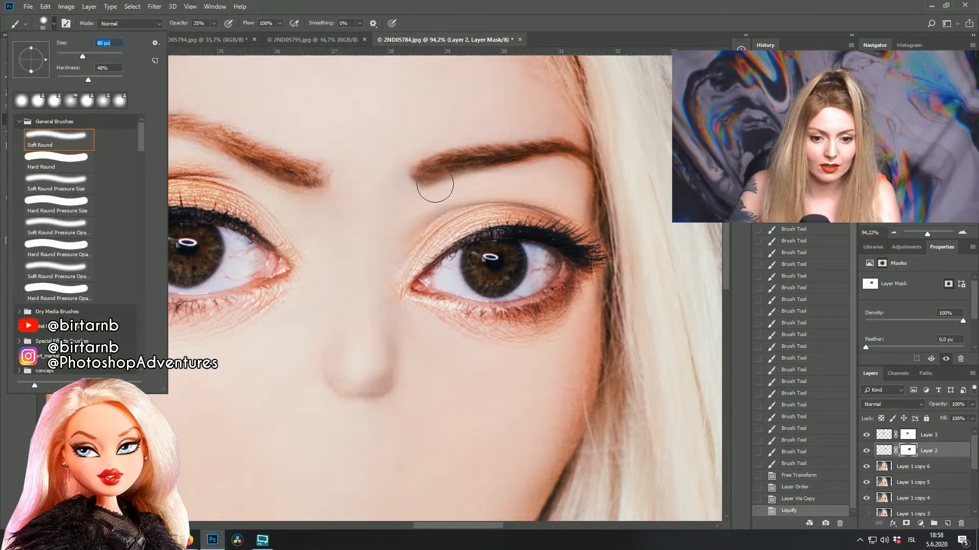
{"action": "key", "text": "Return"}
{"action": "mouse_move", "coordinate": [398, 218]}
{"action": "left_mouse_down"}
{"action": "mouse_move", "coordinate": [466, 182]}
{"action": "mouse_move", "coordinate": [443, 197]}
{"action": "left_mouse_up"}
{"action": "left_click_drag", "start_coordinate": [509, 174], "coordinate": [548, 179]}
{"action": "left_click_drag", "start_coordinate": [483, 183], "coordinate": [610, 198]}
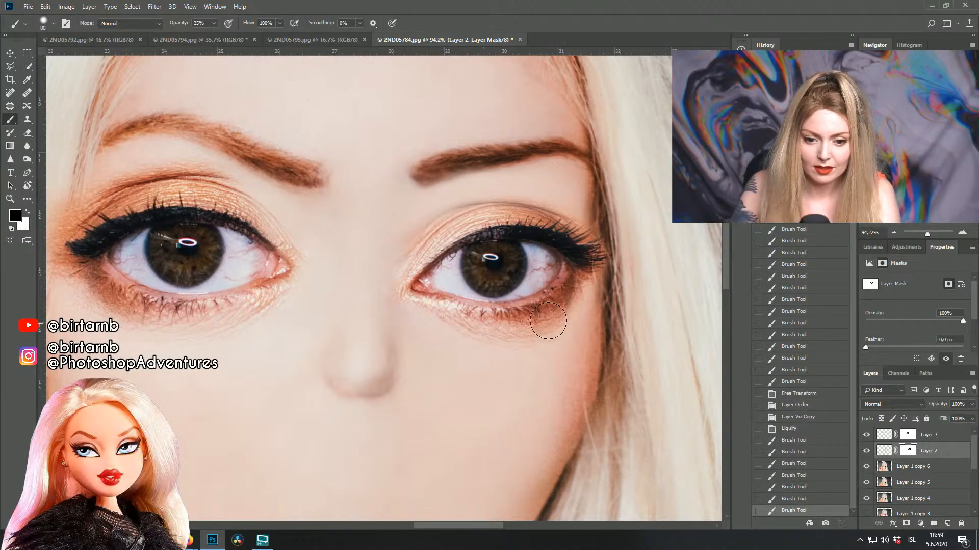
Step: Free-transform the right-hand eye on Layer 2 slightly smaller and move it up closer to its eyebrow
{"action": "left_click", "coordinate": [27, 53]}
{"action": "right_click", "coordinate": [486, 266]}
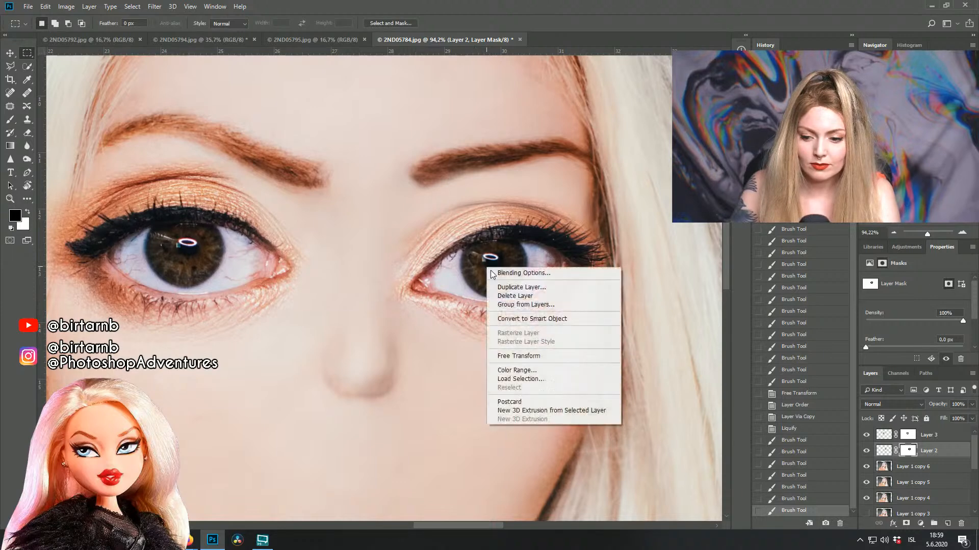
{"action": "left_click", "coordinate": [515, 356]}
{"action": "left_click_drag", "start_coordinate": [348, 175], "coordinate": [365, 192]}
{"action": "left_click_drag", "start_coordinate": [556, 284], "coordinate": [553, 255]}
{"action": "key", "text": "Return"}
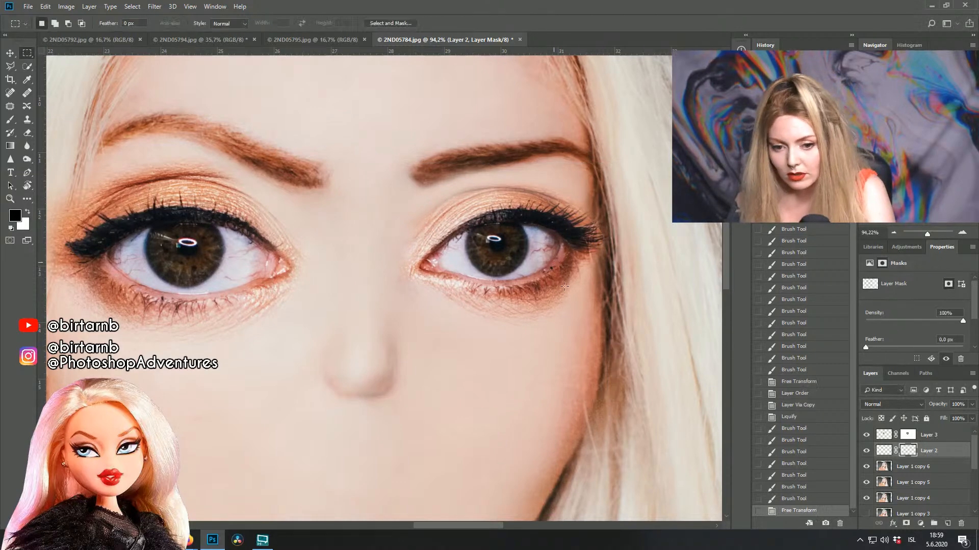
Step: Scale the left-hand eye on Layer 3 down to 5.72 × 4.23 cm and reposition it beneath its eyebrow
{"action": "left_click", "coordinate": [878, 440]}
{"action": "right_click", "coordinate": [354, 311]}
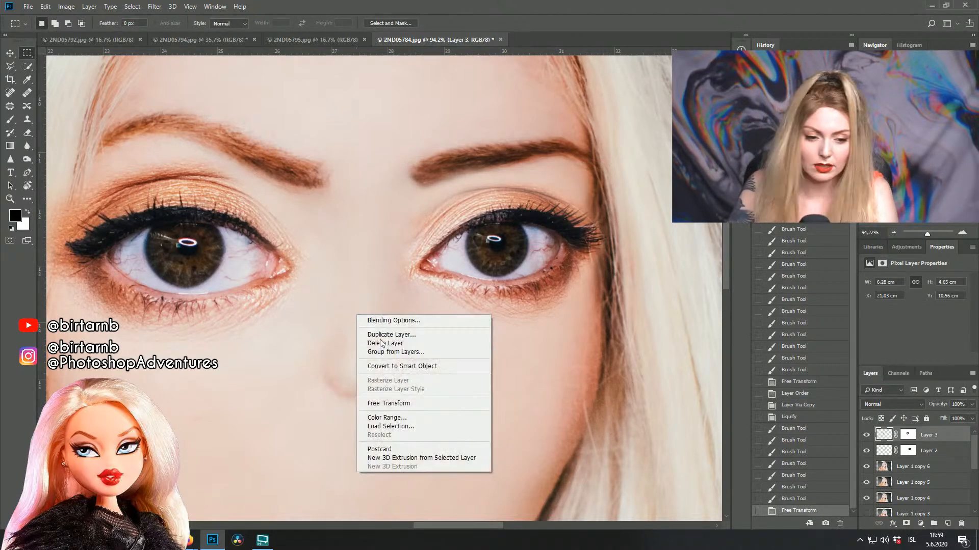
{"action": "left_click", "coordinate": [399, 402]}
{"action": "left_click_drag", "start_coordinate": [346, 392], "coordinate": [317, 367]}
{"action": "mouse_move", "coordinate": [229, 261]}
{"action": "left_mouse_down"}
{"action": "mouse_move", "coordinate": [267, 271]}
{"action": "mouse_move", "coordinate": [264, 261]}
{"action": "mouse_move", "coordinate": [246, 264]}
{"action": "left_mouse_up"}
{"action": "key", "text": "Return"}
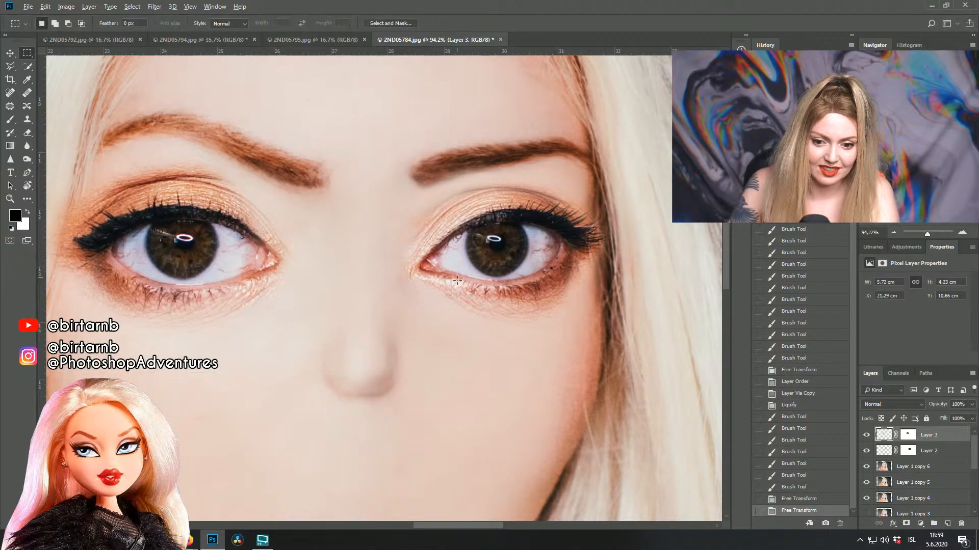
{"action": "scroll", "coordinate": [467, 295], "scroll_direction": "down", "scroll_amount": 3}
{"action": "scroll", "coordinate": [471, 300], "scroll_direction": "down", "scroll_amount": 3}
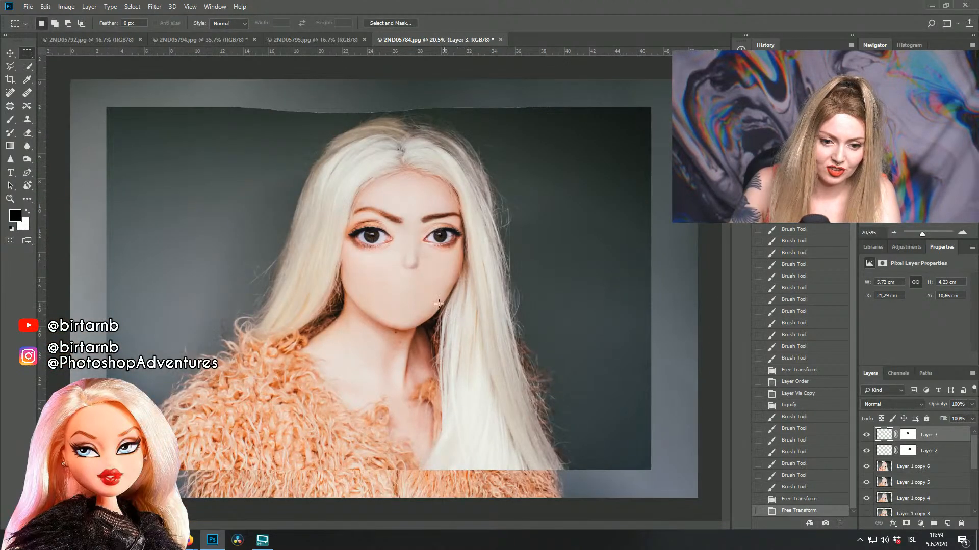
Step: Darken the left-hand eyebrow on Layer 1 copy 6 with the Burn tool at a 21 px brush size
{"action": "scroll", "coordinate": [447, 313], "scroll_direction": "up", "scroll_amount": 3}
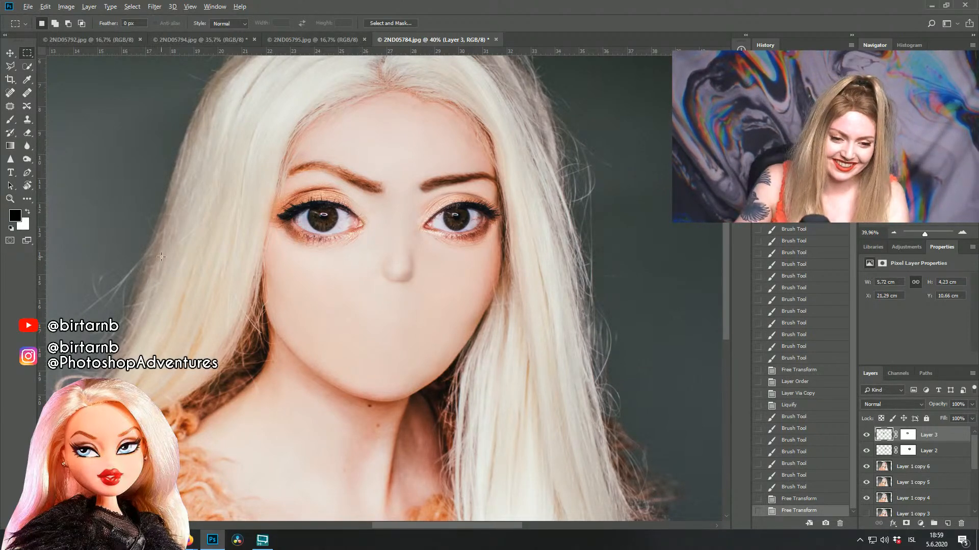
{"action": "scroll", "coordinate": [300, 240], "scroll_direction": "up", "scroll_amount": 3}
{"action": "scroll", "coordinate": [434, 285], "scroll_direction": "up", "scroll_amount": 3}
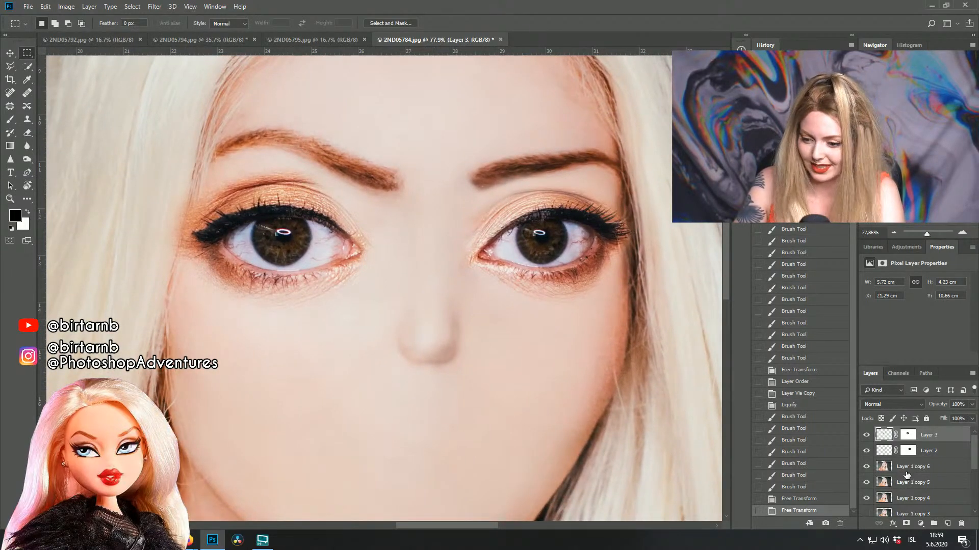
{"action": "left_click", "coordinate": [905, 470]}
{"action": "key", "text": "o"}
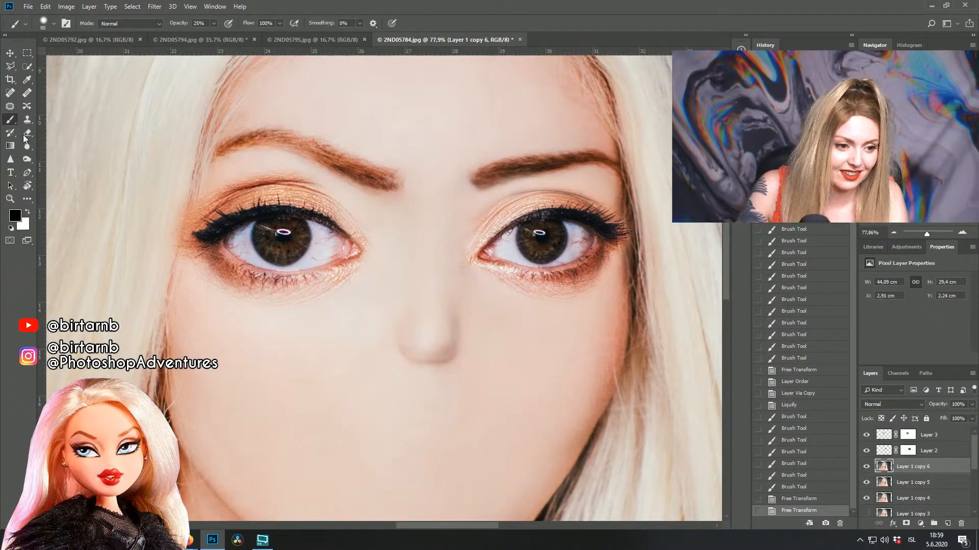
{"action": "right_click", "coordinate": [27, 159]}
{"action": "left_click", "coordinate": [50, 170]}
{"action": "left_click", "coordinate": [46, 24]}
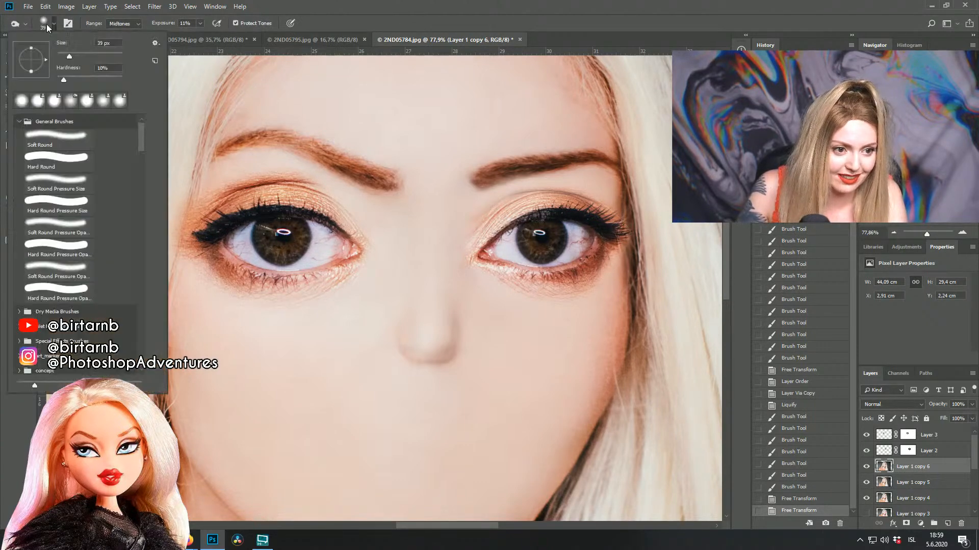
{"action": "left_click_drag", "start_coordinate": [70, 60], "coordinate": [64, 60]}
{"action": "mouse_move", "coordinate": [359, 169]}
{"action": "left_mouse_down"}
{"action": "mouse_move", "coordinate": [271, 143]}
{"action": "mouse_move", "coordinate": [319, 150]}
{"action": "mouse_move", "coordinate": [262, 137]}
{"action": "left_mouse_up"}
{"action": "mouse_move", "coordinate": [324, 147]}
{"action": "left_mouse_down"}
{"action": "mouse_move", "coordinate": [275, 132]}
{"action": "mouse_move", "coordinate": [329, 157]}
{"action": "mouse_move", "coordinate": [297, 138]}
{"action": "left_mouse_up"}
{"action": "mouse_move", "coordinate": [353, 164]}
{"action": "left_mouse_down"}
{"action": "mouse_move", "coordinate": [263, 140]}
{"action": "mouse_move", "coordinate": [345, 160]}
{"action": "mouse_move", "coordinate": [317, 149]}
{"action": "left_mouse_up"}
{"action": "left_click_drag", "start_coordinate": [386, 171], "coordinate": [346, 157]}
{"action": "mouse_move", "coordinate": [382, 174]}
{"action": "left_mouse_down"}
{"action": "mouse_move", "coordinate": [340, 156]}
{"action": "mouse_move", "coordinate": [383, 174]}
{"action": "mouse_move", "coordinate": [329, 159]}
{"action": "mouse_move", "coordinate": [380, 178]}
{"action": "mouse_move", "coordinate": [319, 154]}
{"action": "left_mouse_up"}
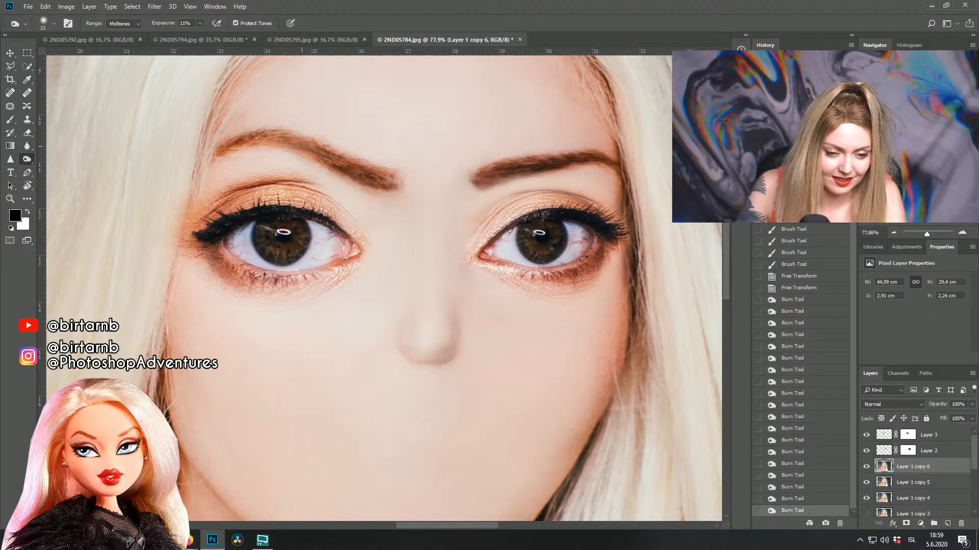
{"action": "left_click_drag", "start_coordinate": [248, 134], "coordinate": [387, 170]}
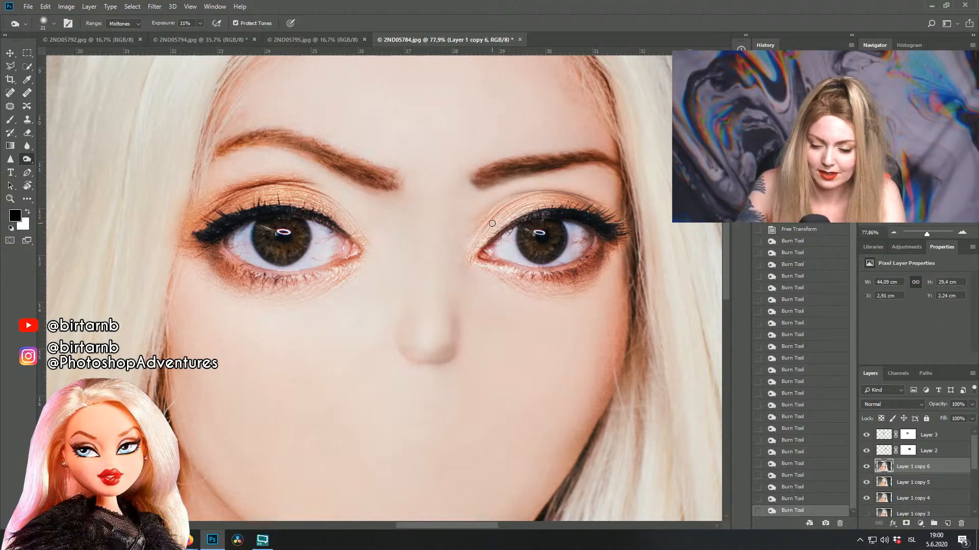
Step: Hide all layers beneath Layer 1 copy 6, keeping it and the eye layers Layer 2 and Layer 3 visible
{"action": "left_click_drag", "start_coordinate": [212, 293], "coordinate": [304, 338]}
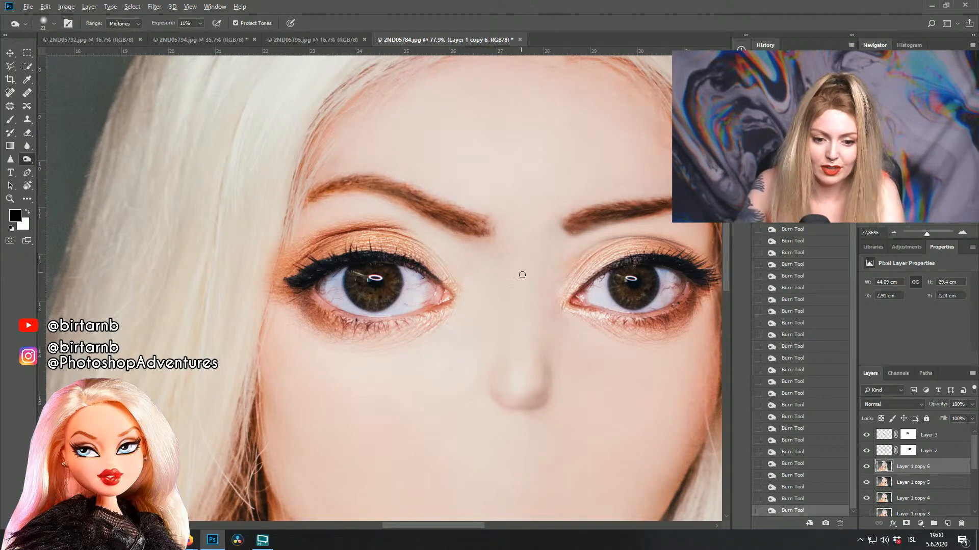
{"action": "scroll", "coordinate": [520, 269], "scroll_direction": "down", "scroll_amount": 6}
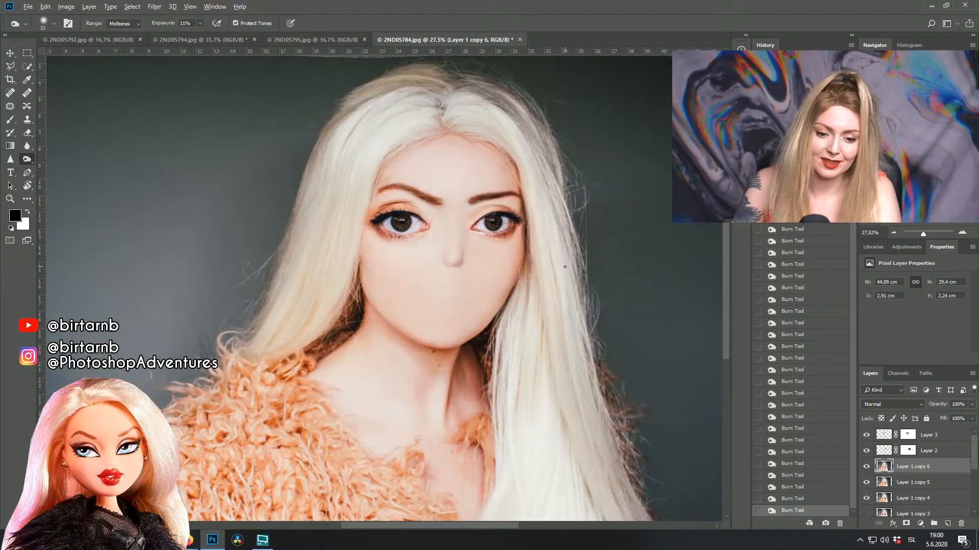
{"action": "scroll", "coordinate": [414, 219], "scroll_direction": "up", "scroll_amount": 1}
{"action": "scroll", "coordinate": [413, 219], "scroll_direction": "up", "scroll_amount": 1}
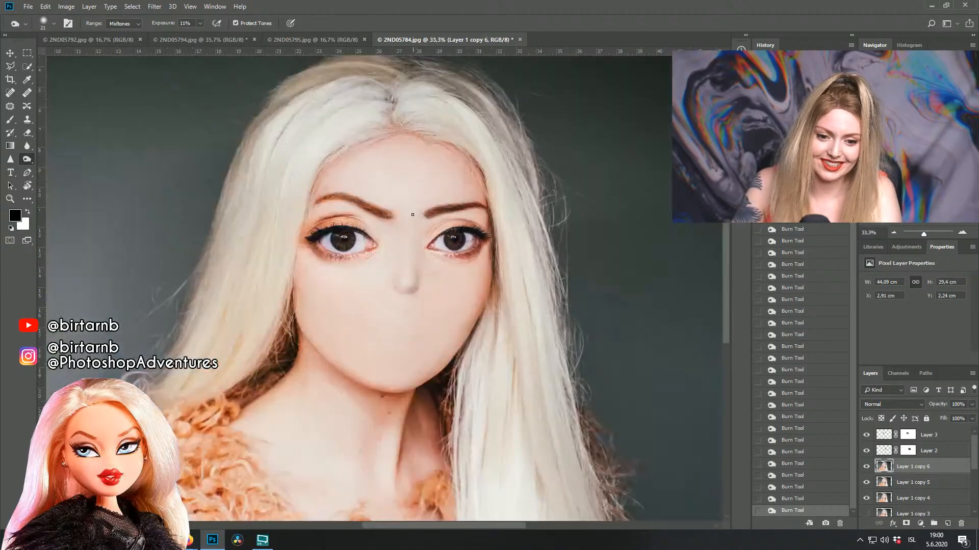
{"action": "scroll", "coordinate": [428, 244], "scroll_direction": "down", "scroll_amount": 3}
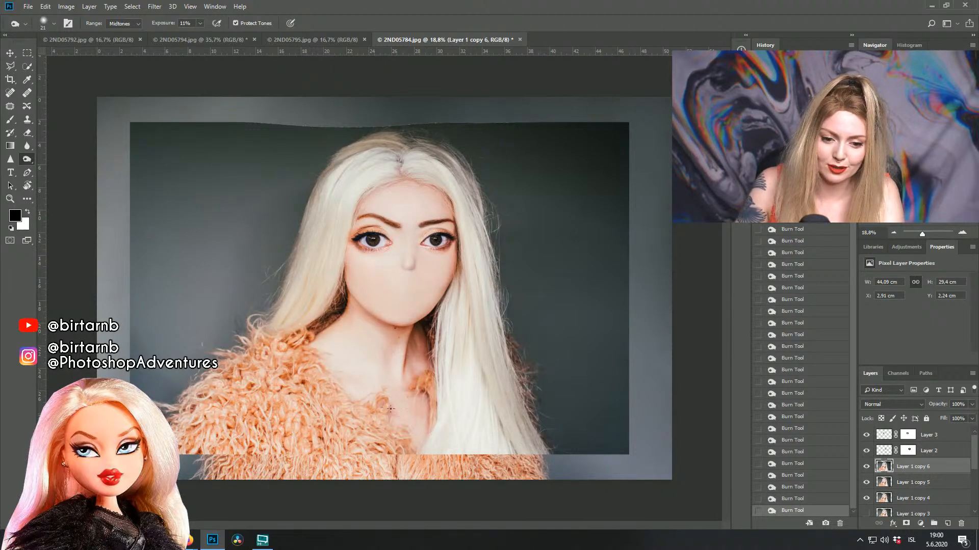
{"action": "scroll", "coordinate": [875, 502], "scroll_direction": "down", "scroll_amount": 3}
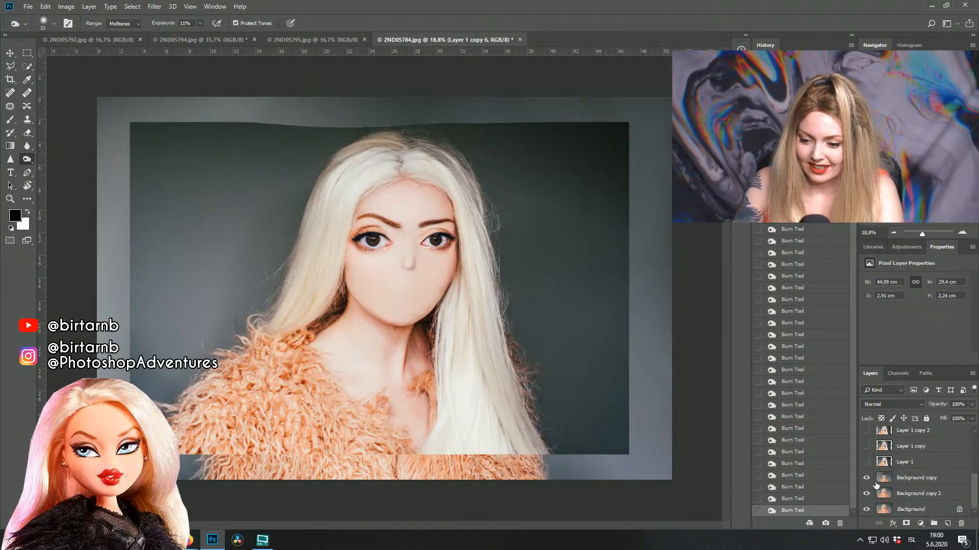
{"action": "scroll", "coordinate": [868, 477], "scroll_direction": "up", "scroll_amount": 3}
{"action": "left_click", "coordinate": [866, 478], "text": "alt"}
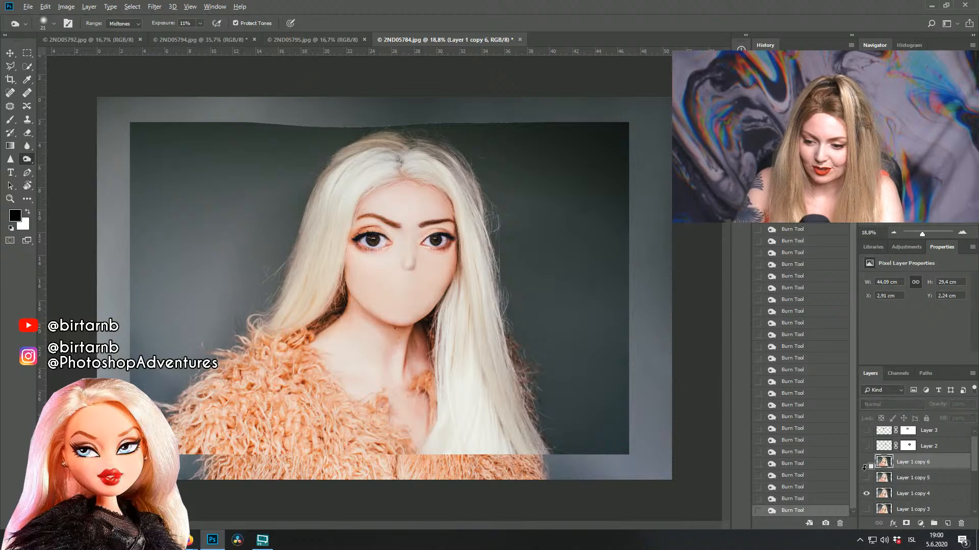
{"action": "left_click", "coordinate": [866, 462], "text": "alt"}
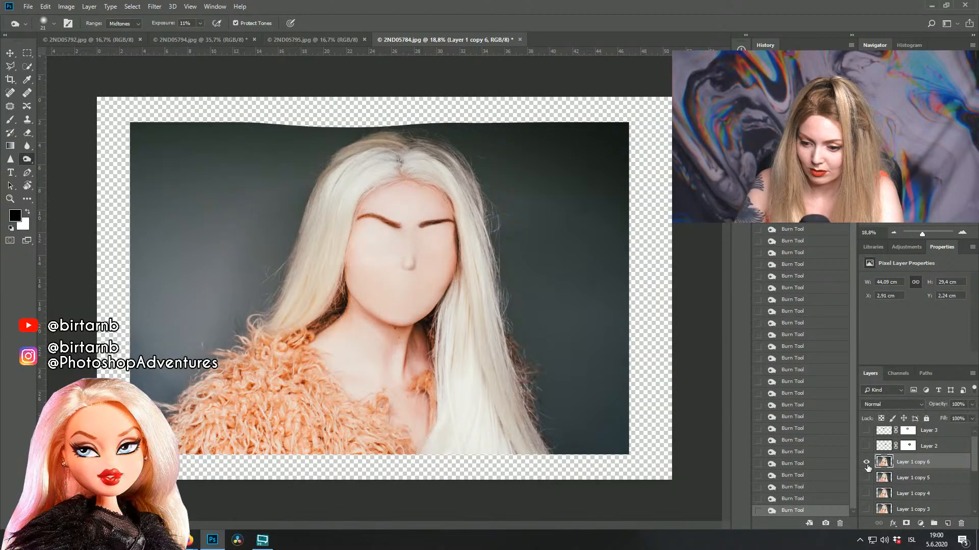
{"action": "left_click", "coordinate": [867, 447]}
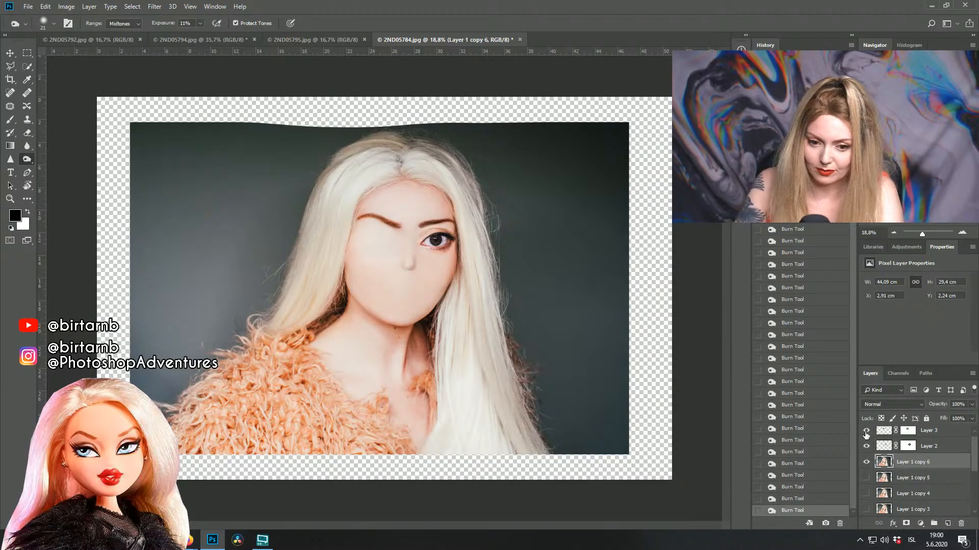
{"action": "left_click", "coordinate": [866, 431]}
Step: Turn the Background copy layer's visibility back on beneath Layer 1 copy 6
{"action": "scroll", "coordinate": [869, 475], "scroll_direction": "down", "scroll_amount": 3}
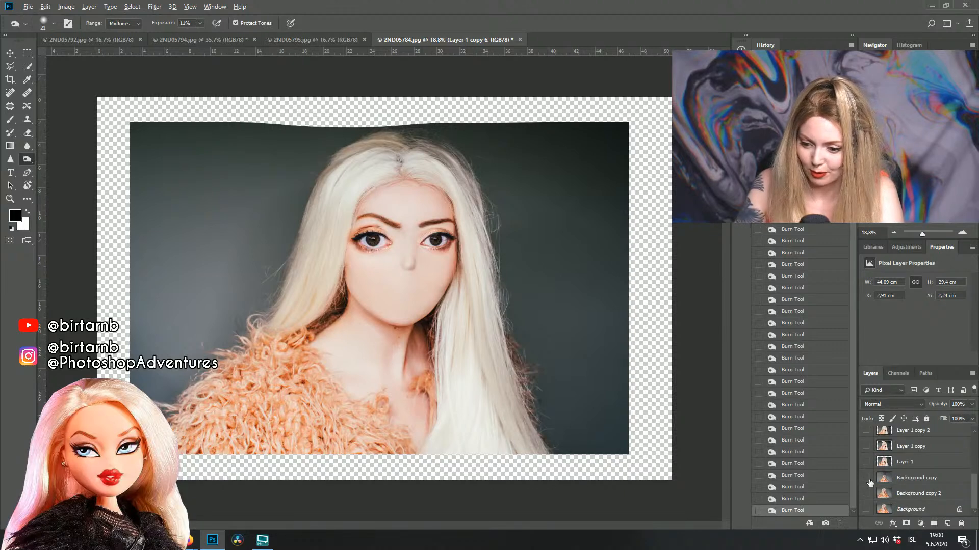
{"action": "left_click", "coordinate": [866, 478], "text": "alt"}
{"action": "left_click", "coordinate": [867, 479], "text": "alt"}
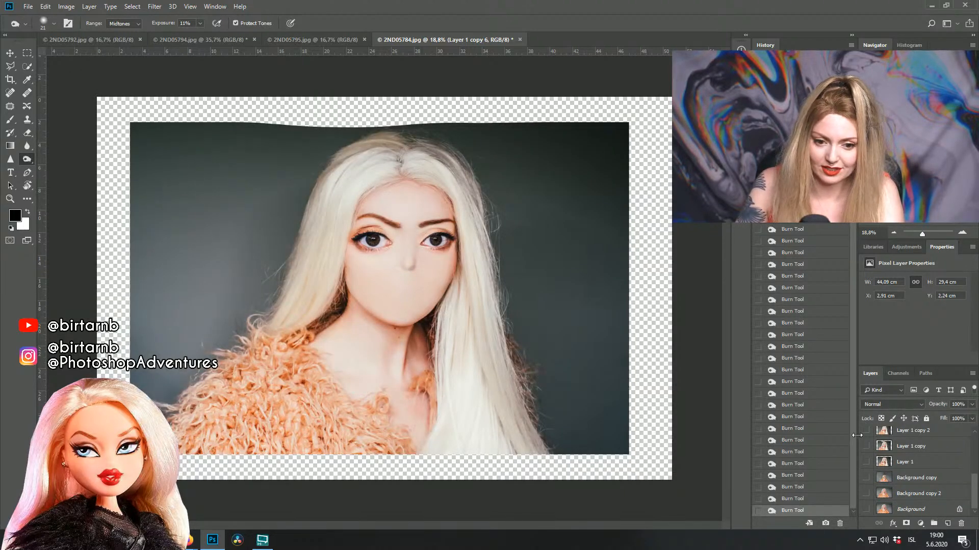
{"action": "scroll", "coordinate": [860, 438], "scroll_direction": "up", "scroll_amount": 4}
{"action": "left_click", "coordinate": [866, 467], "text": "alt"}
{"action": "left_click", "coordinate": [866, 468], "text": "alt"}
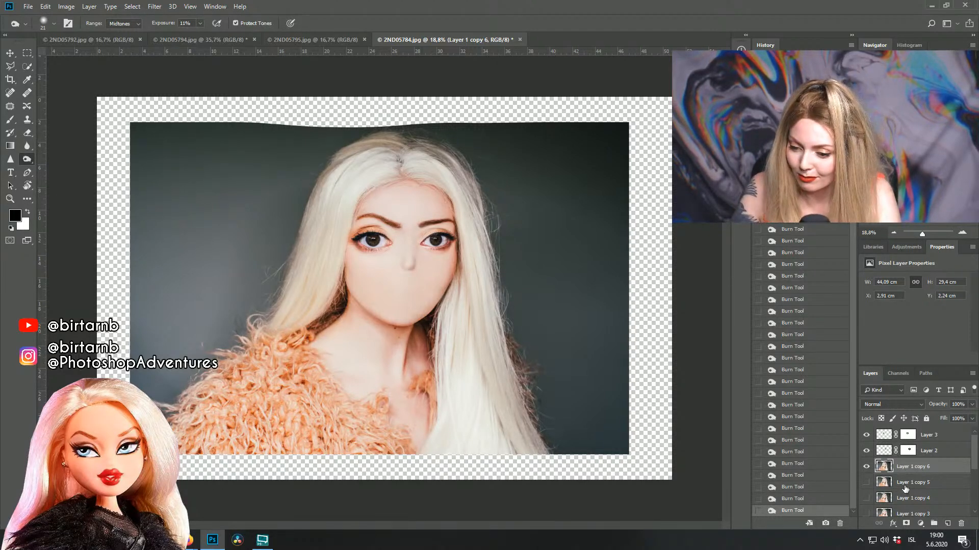
{"action": "scroll", "coordinate": [903, 483], "scroll_direction": "down", "scroll_amount": 4}
{"action": "left_click", "coordinate": [865, 478]}
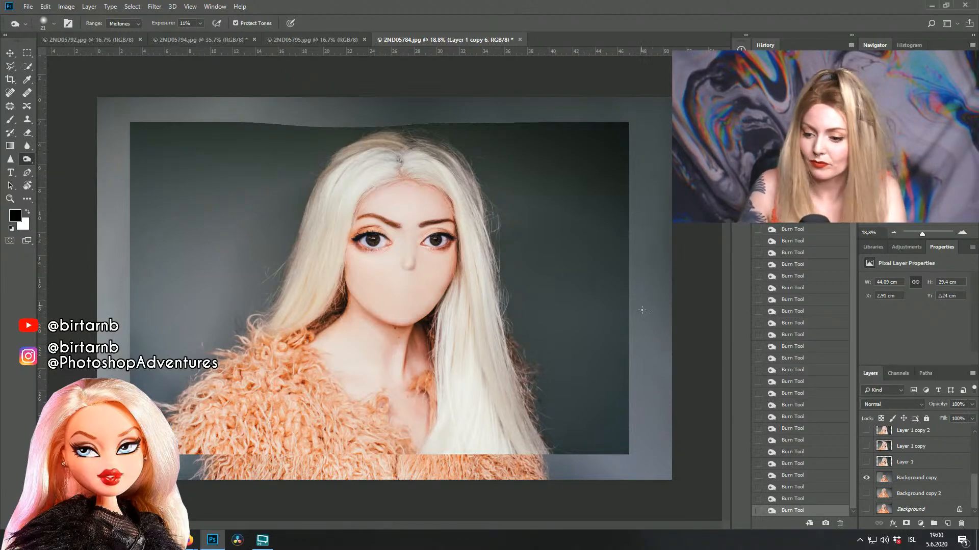
Step: Show Layer 1 copy 5, compare the image with and without Layer 1 copy 6, and duplicate Layer 1 copy 6
{"action": "scroll", "coordinate": [928, 462], "scroll_direction": "up", "scroll_amount": 4}
{"action": "left_click", "coordinate": [866, 467]}
{"action": "left_click", "coordinate": [867, 467]}
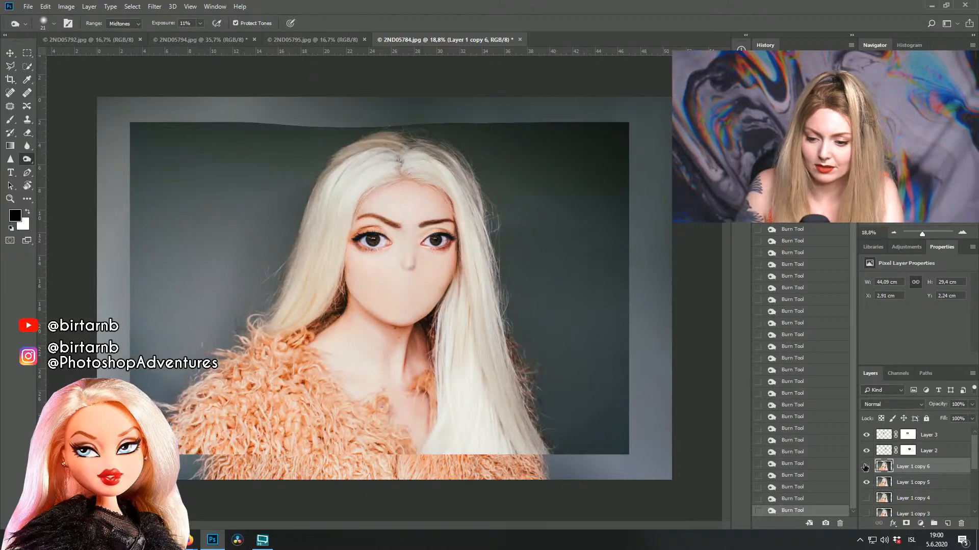
{"action": "left_click", "coordinate": [866, 467]}
{"action": "left_click", "coordinate": [866, 467]}
{"action": "key", "text": "ctrl+j"}
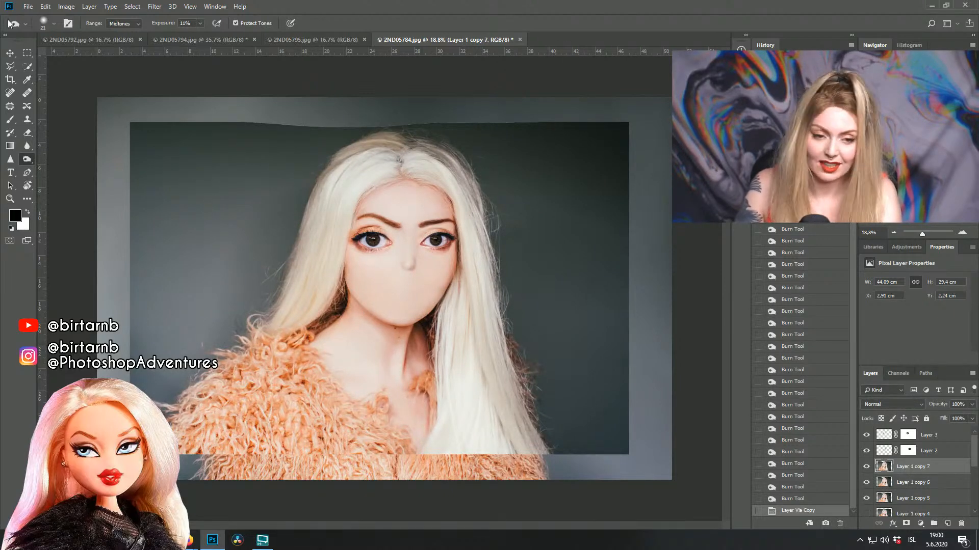
Step: Outline the red lips in 2ND05794.jpg with a Polygonal Lasso selection that includes a margin of surrounding skin
{"action": "left_click", "coordinate": [297, 41]}
{"action": "left_click", "coordinate": [187, 41]}
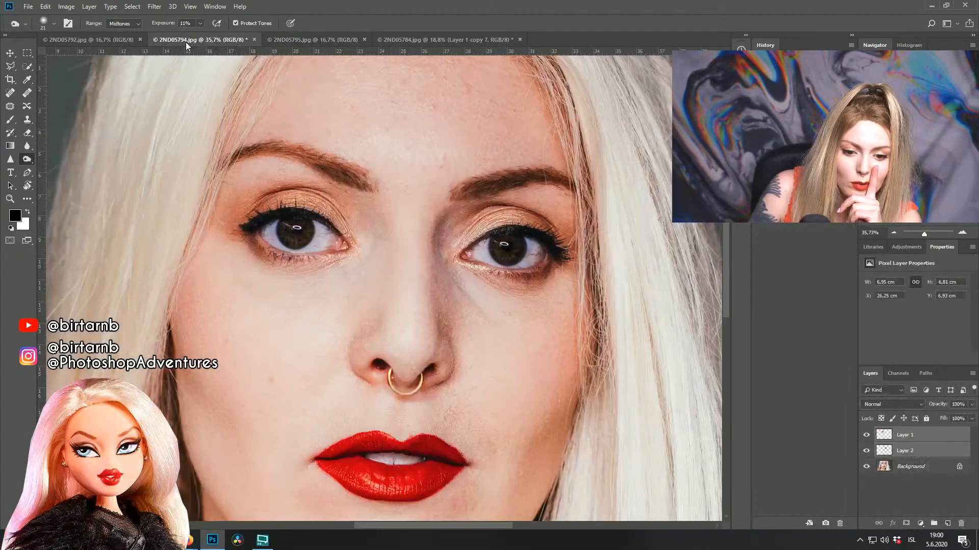
{"action": "scroll", "coordinate": [477, 406], "scroll_direction": "down", "scroll_amount": 3}
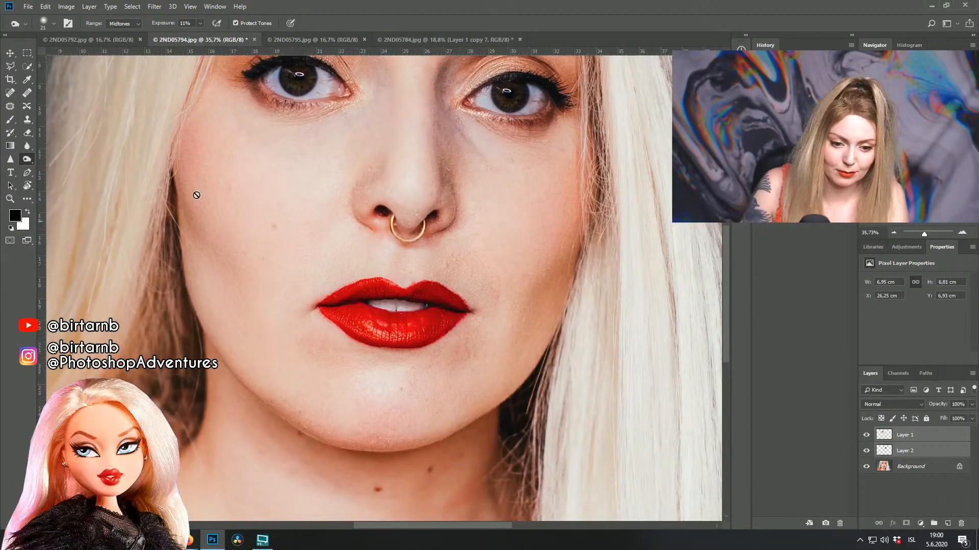
{"action": "left_click", "coordinate": [10, 66]}
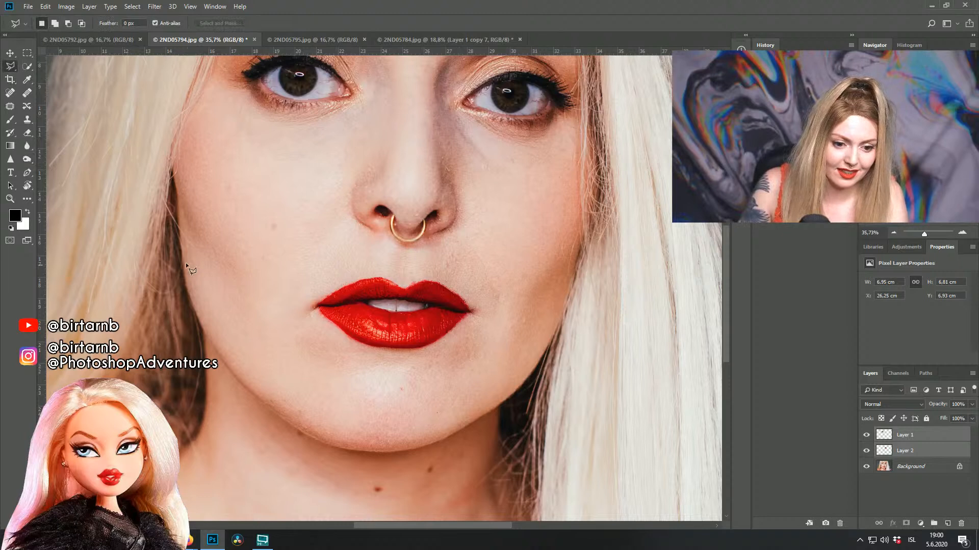
{"action": "left_click", "coordinate": [247, 280]}
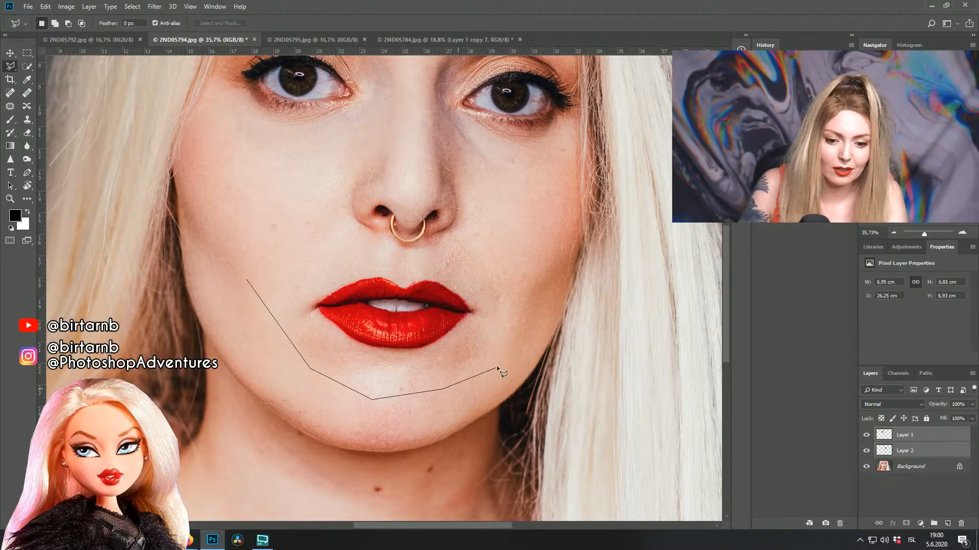
{"action": "left_click", "coordinate": [531, 294]}
{"action": "left_click", "coordinate": [478, 262]}
{"action": "double_click", "coordinate": [317, 263]}
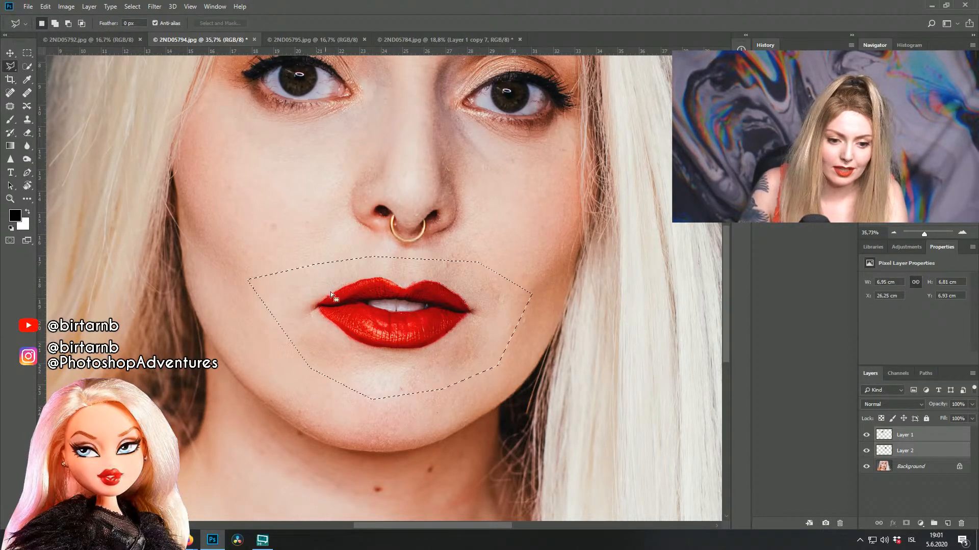
{"action": "right_click", "coordinate": [388, 339]}
{"action": "left_click", "coordinate": [408, 410]}
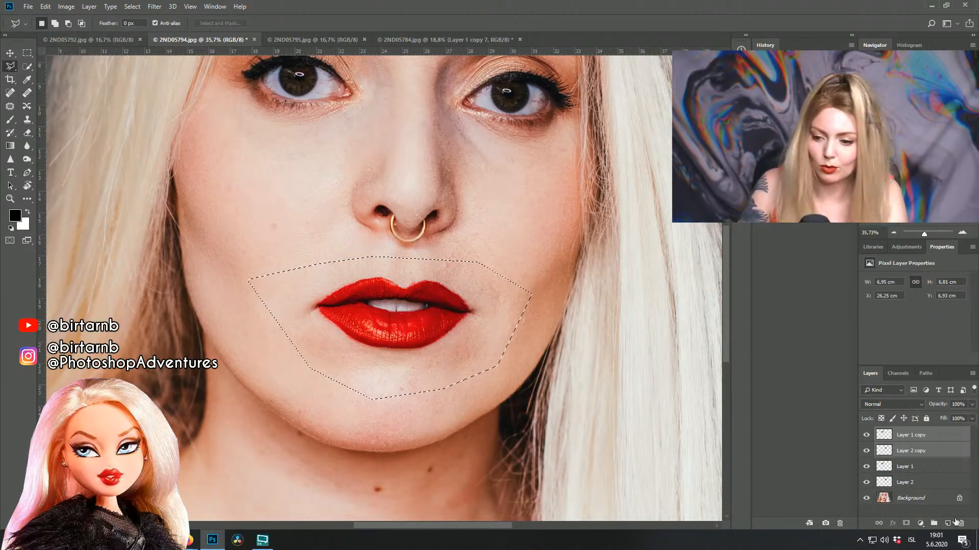
{"action": "key", "text": "ctrl+z"}
Step: Copy the selected lips from the Background to a new layer and place it over the lower face in 2ND05784.jpg
{"action": "left_click", "coordinate": [911, 467]}
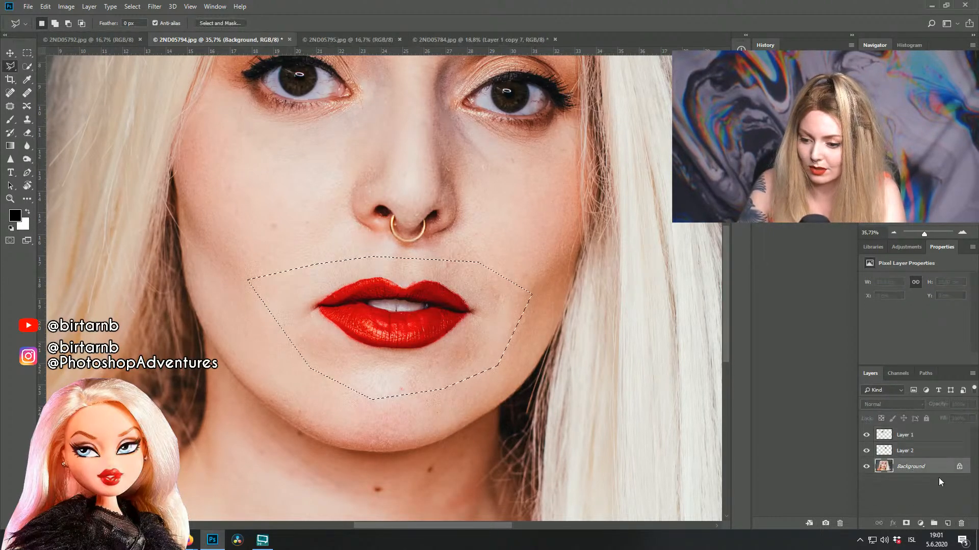
{"action": "right_click", "coordinate": [393, 341]}
{"action": "left_click", "coordinate": [402, 344]}
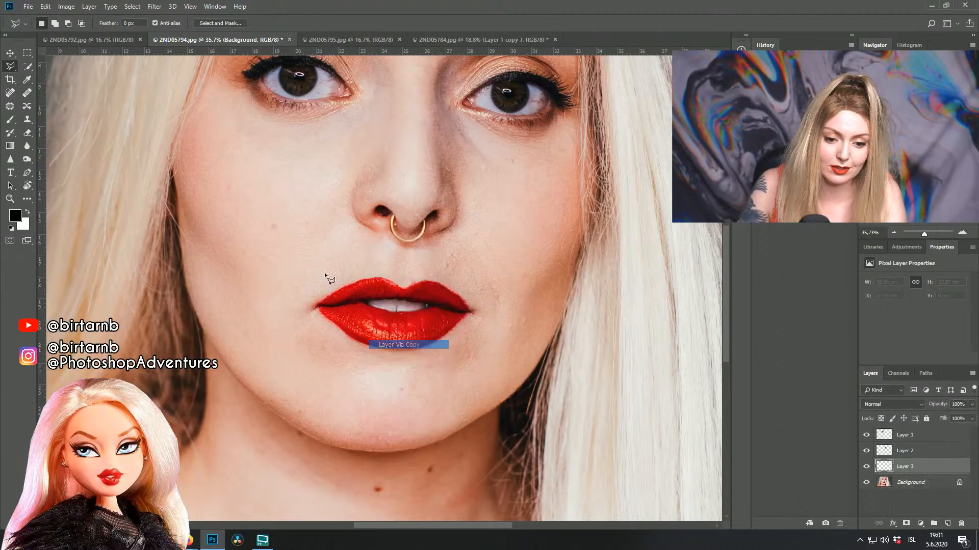
{"action": "left_click", "coordinate": [9, 52]}
{"action": "left_click_drag", "start_coordinate": [420, 332], "coordinate": [462, 315]}
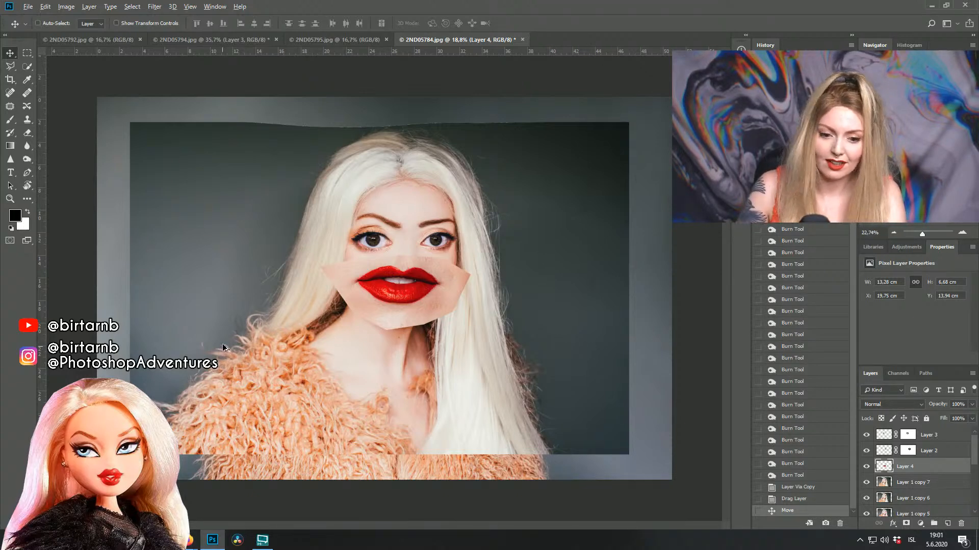
Step: Liquify the lips on Layer 4, raising the upper lip's peaks with Forward Warp and pushing the left-hand mouth corner inward
{"action": "scroll", "coordinate": [536, 255], "scroll_direction": "up", "scroll_amount": 6}
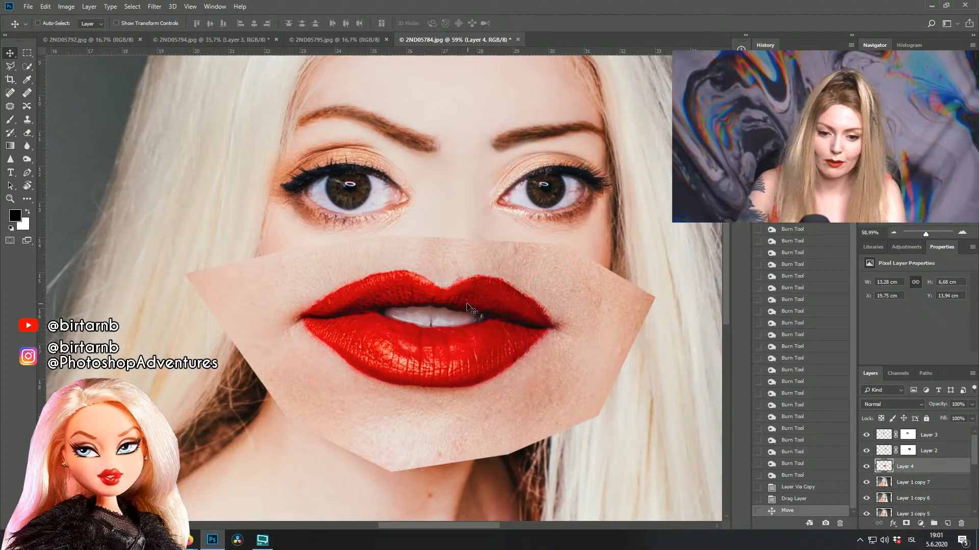
{"action": "left_click", "coordinate": [155, 7]}
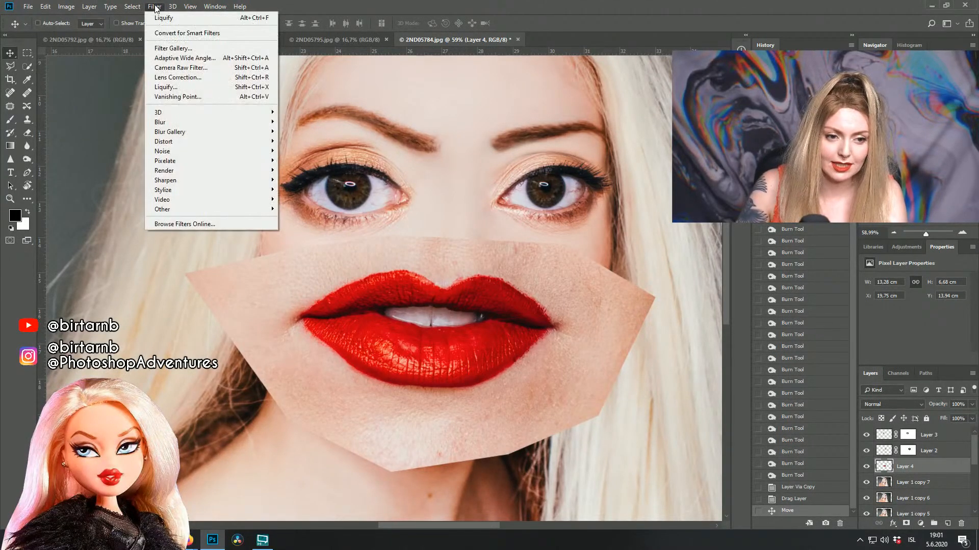
{"action": "left_click", "coordinate": [156, 87]}
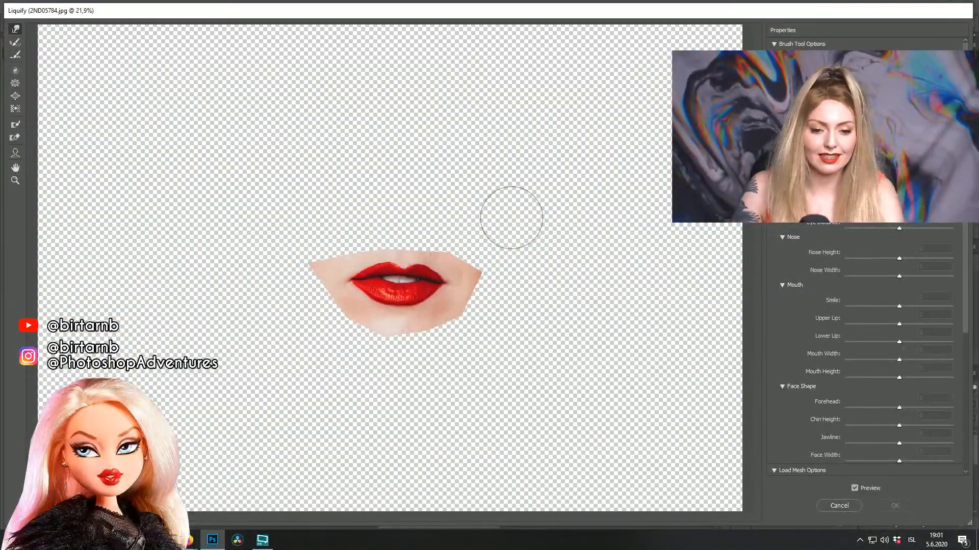
{"action": "key", "text": "ctrl+space"}
{"action": "left_click_drag", "start_coordinate": [280, 232], "coordinate": [498, 326]}
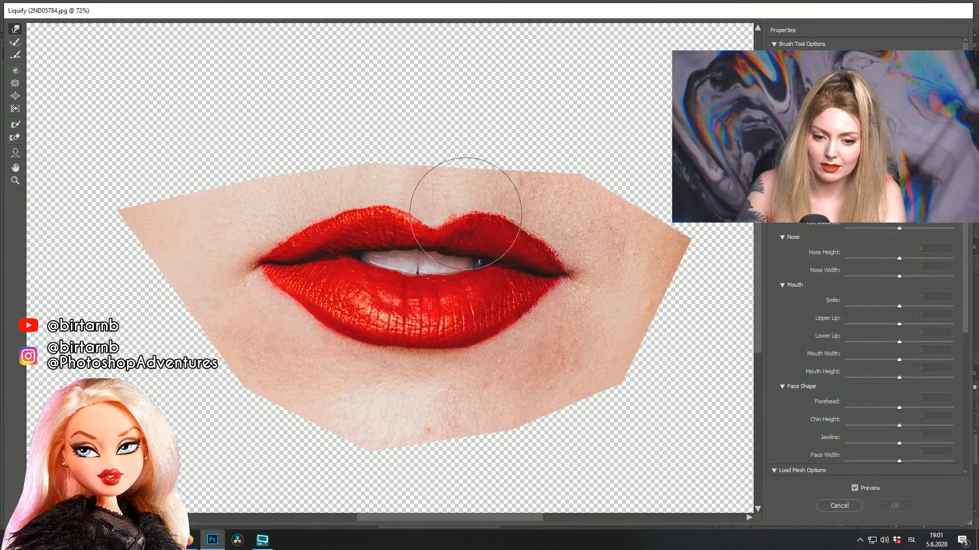
{"action": "left_click_drag", "start_coordinate": [436, 221], "coordinate": [447, 170]}
{"action": "mouse_move", "coordinate": [415, 221]}
{"action": "left_mouse_down"}
{"action": "mouse_move", "coordinate": [433, 213]}
{"action": "mouse_move", "coordinate": [426, 199]}
{"action": "mouse_move", "coordinate": [396, 209]}
{"action": "mouse_move", "coordinate": [380, 192]}
{"action": "mouse_move", "coordinate": [339, 212]}
{"action": "mouse_move", "coordinate": [354, 198]}
{"action": "mouse_move", "coordinate": [334, 204]}
{"action": "mouse_move", "coordinate": [333, 195]}
{"action": "mouse_move", "coordinate": [370, 196]}
{"action": "mouse_move", "coordinate": [363, 181]}
{"action": "mouse_move", "coordinate": [367, 191]}
{"action": "mouse_move", "coordinate": [472, 215]}
{"action": "mouse_move", "coordinate": [462, 214]}
{"action": "mouse_move", "coordinate": [465, 198]}
{"action": "mouse_move", "coordinate": [518, 233]}
{"action": "mouse_move", "coordinate": [518, 222]}
{"action": "mouse_move", "coordinate": [475, 213]}
{"action": "mouse_move", "coordinate": [493, 194]}
{"action": "left_mouse_up"}
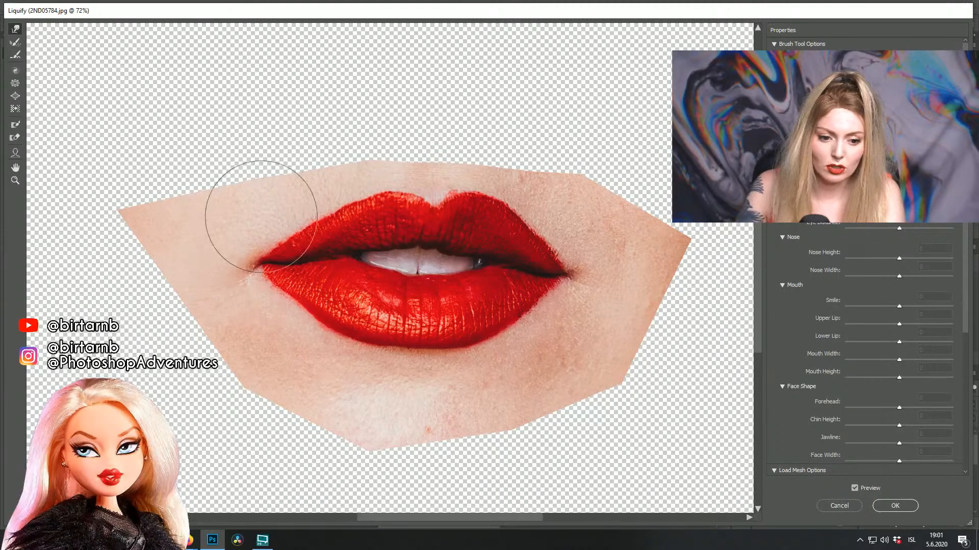
{"action": "left_click_drag", "start_coordinate": [243, 280], "coordinate": [295, 301]}
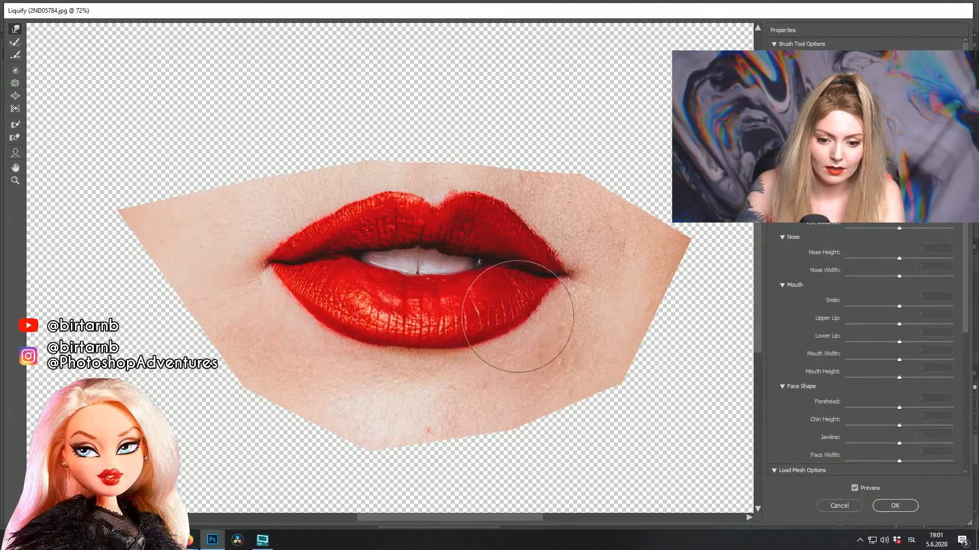
Step: Warp the lower lip's edge downward and outward to make it fuller and rounder
{"action": "mouse_move", "coordinate": [397, 337]}
{"action": "left_mouse_down"}
{"action": "mouse_move", "coordinate": [437, 346]}
{"action": "mouse_move", "coordinate": [376, 339]}
{"action": "mouse_move", "coordinate": [374, 351]}
{"action": "mouse_move", "coordinate": [298, 305]}
{"action": "left_mouse_up"}
{"action": "mouse_move", "coordinate": [515, 326]}
{"action": "left_mouse_down"}
{"action": "mouse_move", "coordinate": [522, 333]}
{"action": "mouse_move", "coordinate": [543, 303]}
{"action": "left_mouse_up"}
{"action": "mouse_move", "coordinate": [483, 334]}
{"action": "left_mouse_down"}
{"action": "mouse_move", "coordinate": [492, 340]}
{"action": "mouse_move", "coordinate": [470, 354]}
{"action": "mouse_move", "coordinate": [405, 355]}
{"action": "left_mouse_up"}
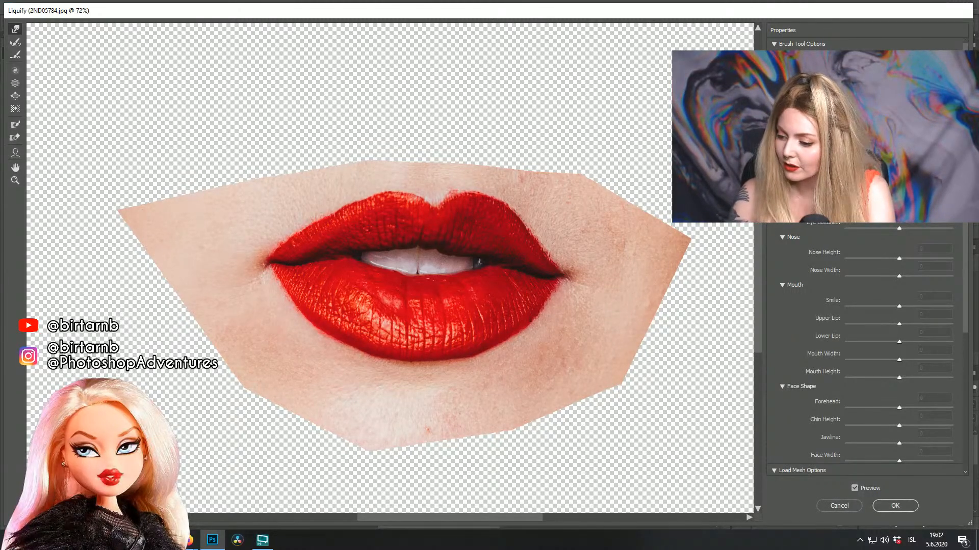
{"action": "key", "text": "Return"}
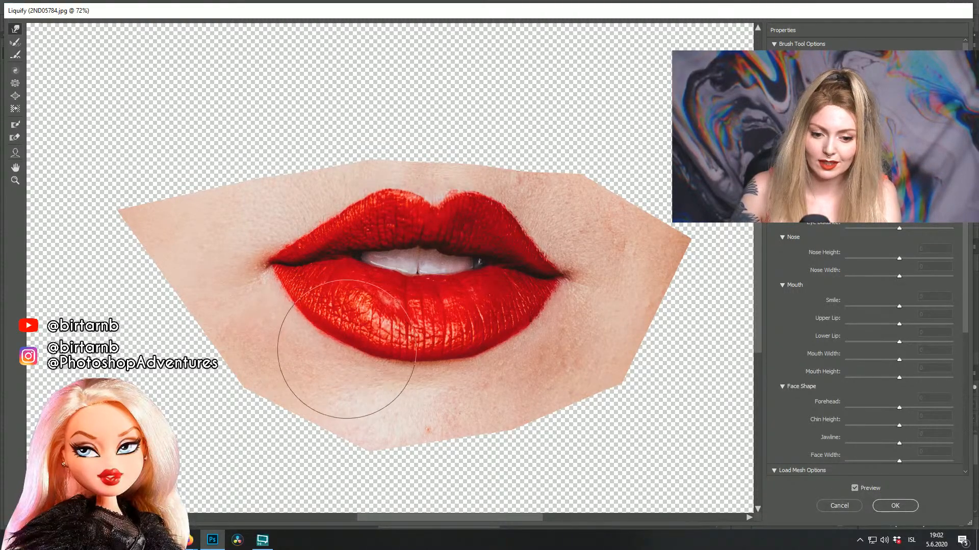
{"action": "mouse_move", "coordinate": [501, 349]}
{"action": "left_mouse_down"}
{"action": "mouse_move", "coordinate": [419, 370]}
{"action": "mouse_move", "coordinate": [394, 368]}
{"action": "left_mouse_up"}
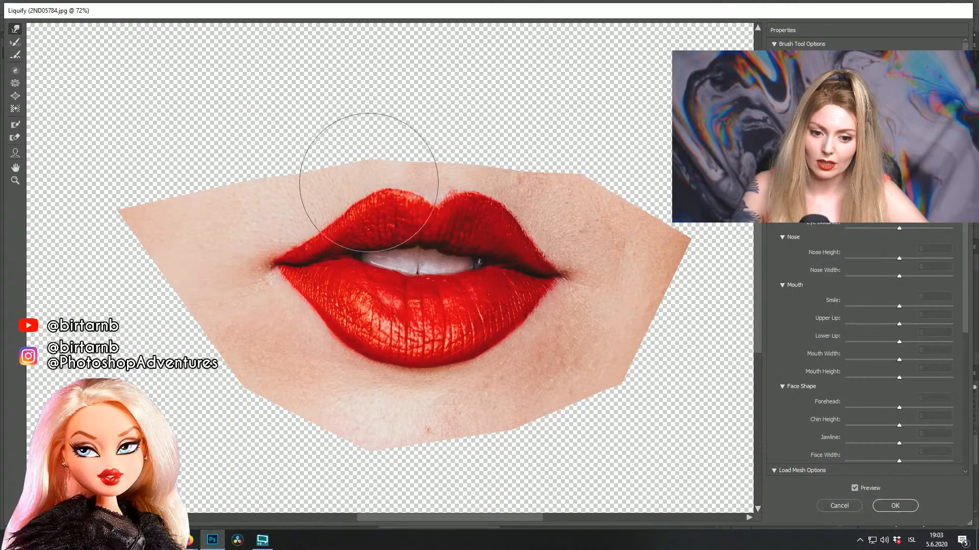
Step: Nudge the left-hand peak of the upper lip slightly up and inward, and apply the Liquify changes
{"action": "mouse_move", "coordinate": [392, 185]}
{"action": "left_mouse_down"}
{"action": "mouse_move", "coordinate": [462, 196]}
{"action": "mouse_move", "coordinate": [412, 188]}
{"action": "left_mouse_up"}
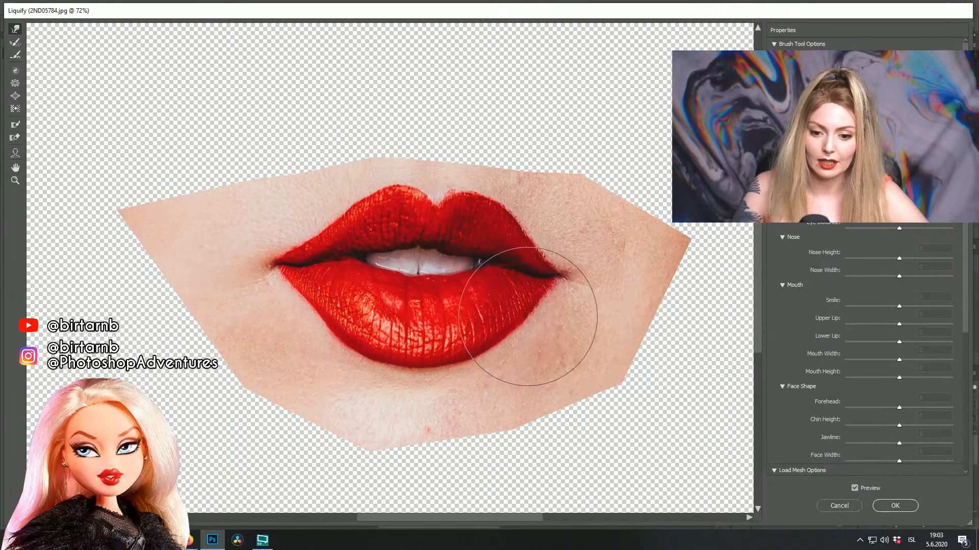
{"action": "left_click", "coordinate": [895, 507]}
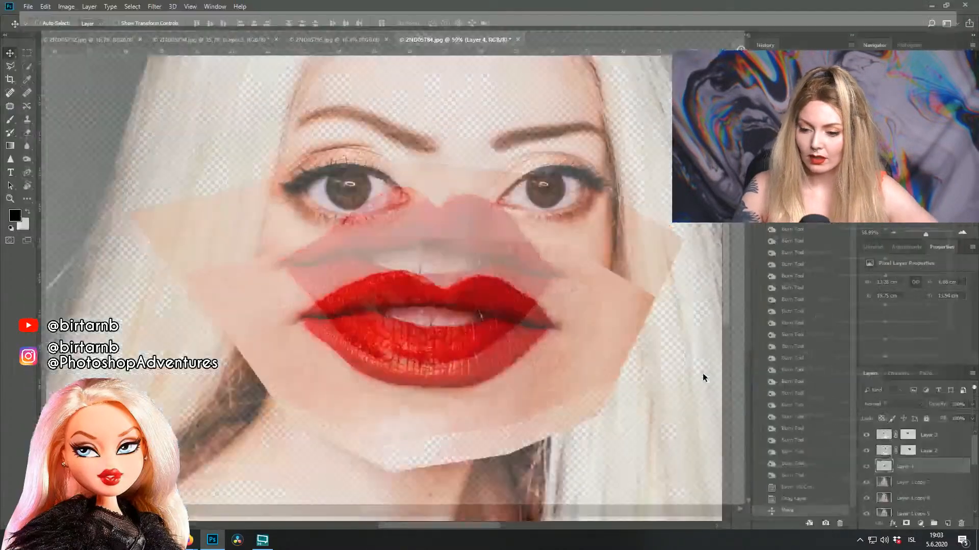
{"action": "scroll", "coordinate": [562, 298], "scroll_direction": "down", "scroll_amount": 4}
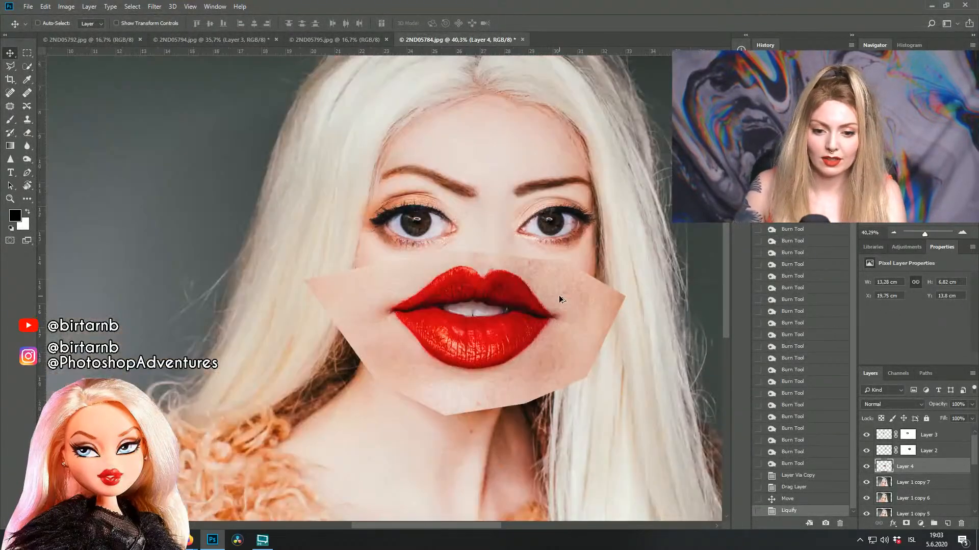
Step: Clone nearby skin over the ragged red edge at the upper lip's centre dip and right-hand peak with the Clone Stamp
{"action": "scroll", "coordinate": [558, 296], "scroll_direction": "up", "scroll_amount": 5}
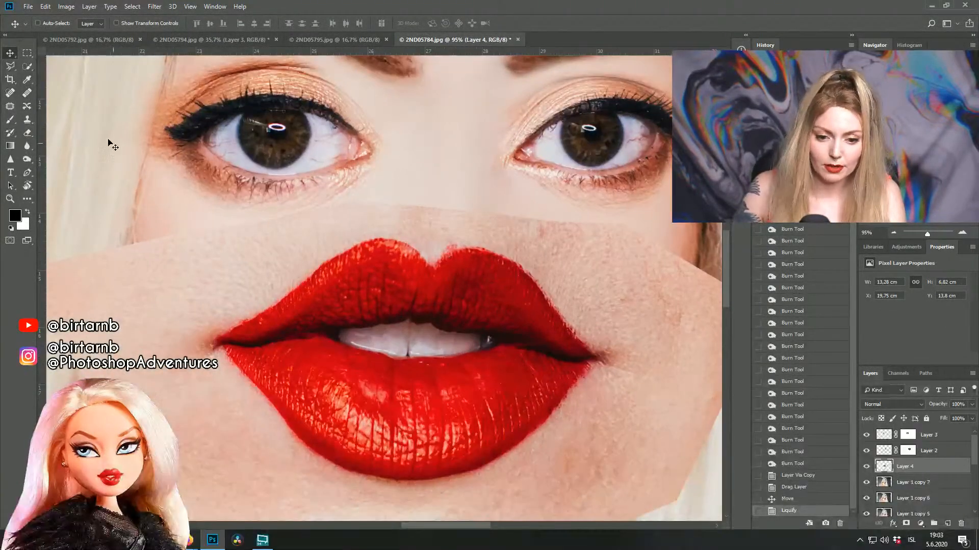
{"action": "left_click", "coordinate": [25, 93]}
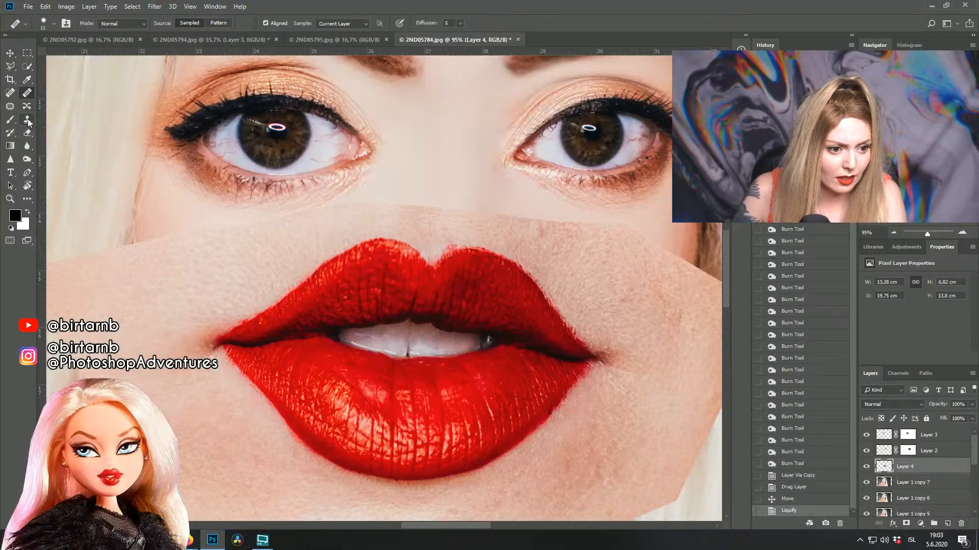
{"action": "left_click", "coordinate": [28, 121]}
{"action": "left_click", "coordinate": [43, 23]}
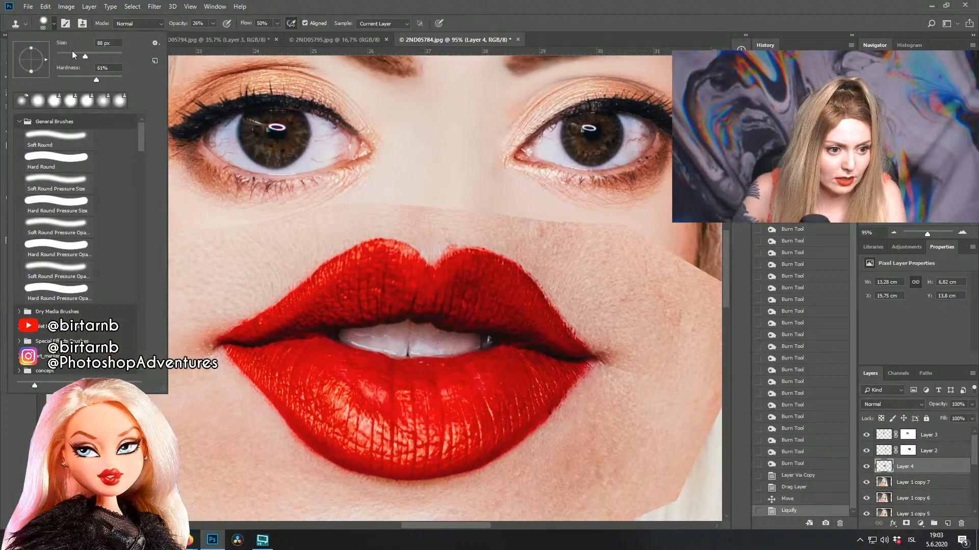
{"action": "left_click", "coordinate": [440, 234], "text": "alt"}
{"action": "left_click_drag", "start_coordinate": [441, 247], "coordinate": [448, 245]}
{"action": "mouse_move", "coordinate": [441, 249]}
{"action": "left_mouse_down"}
{"action": "mouse_move", "coordinate": [442, 246]}
{"action": "mouse_move", "coordinate": [498, 248]}
{"action": "mouse_move", "coordinate": [549, 280]}
{"action": "mouse_move", "coordinate": [528, 270]}
{"action": "left_mouse_up"}
Step: Smooth the upper lip's right-hand outline from the peak down to the mouth corner with Clone Stamp dabs, undoing the first bad strokes
{"action": "mouse_move", "coordinate": [555, 306]}
{"action": "left_mouse_down"}
{"action": "mouse_move", "coordinate": [592, 342]}
{"action": "mouse_move", "coordinate": [542, 288]}
{"action": "left_mouse_up"}
{"action": "key", "text": "ctrl+z"}
{"action": "key", "text": "ctrl+z"}
{"action": "left_click", "coordinate": [535, 275]}
{"action": "left_click", "coordinate": [558, 296]}
{"action": "left_click", "coordinate": [523, 261]}
{"action": "left_click", "coordinate": [550, 284]}
{"action": "left_click", "coordinate": [571, 314]}
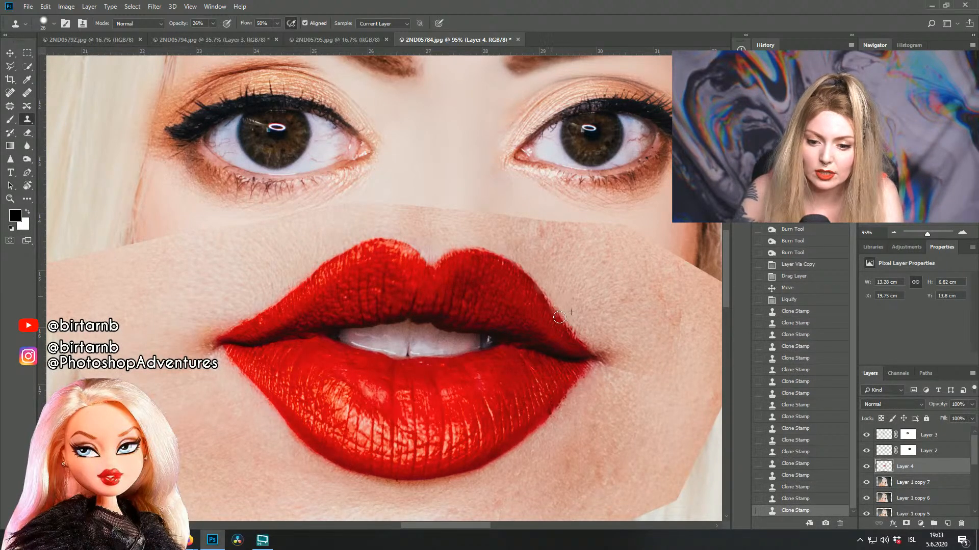
{"action": "left_click", "coordinate": [583, 329]}
{"action": "left_click", "coordinate": [560, 312]}
{"action": "left_click", "coordinate": [584, 333]}
{"action": "left_click", "coordinate": [557, 293]}
{"action": "left_click", "coordinate": [587, 333]}
{"action": "left_click", "coordinate": [580, 311]}
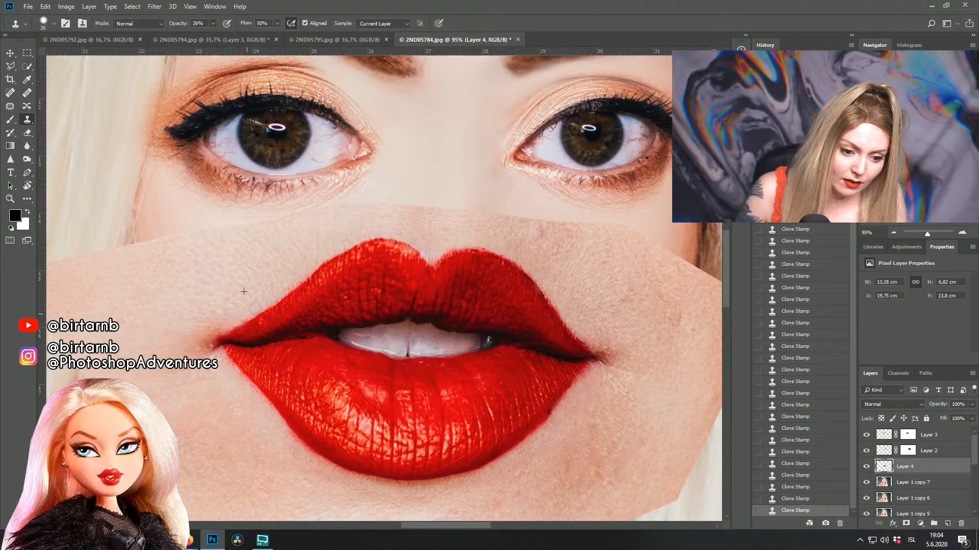
Step: Free Transform the lips on Layer 4, scaling them down to about 77.5%
{"action": "scroll", "coordinate": [510, 334], "scroll_direction": "down", "scroll_amount": 8}
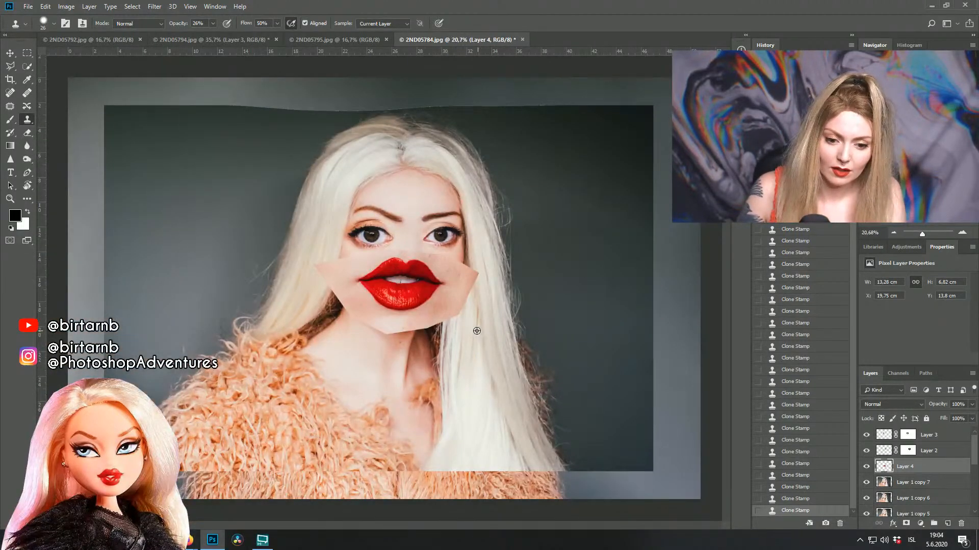
{"action": "scroll", "coordinate": [478, 330], "scroll_direction": "up", "scroll_amount": 1}
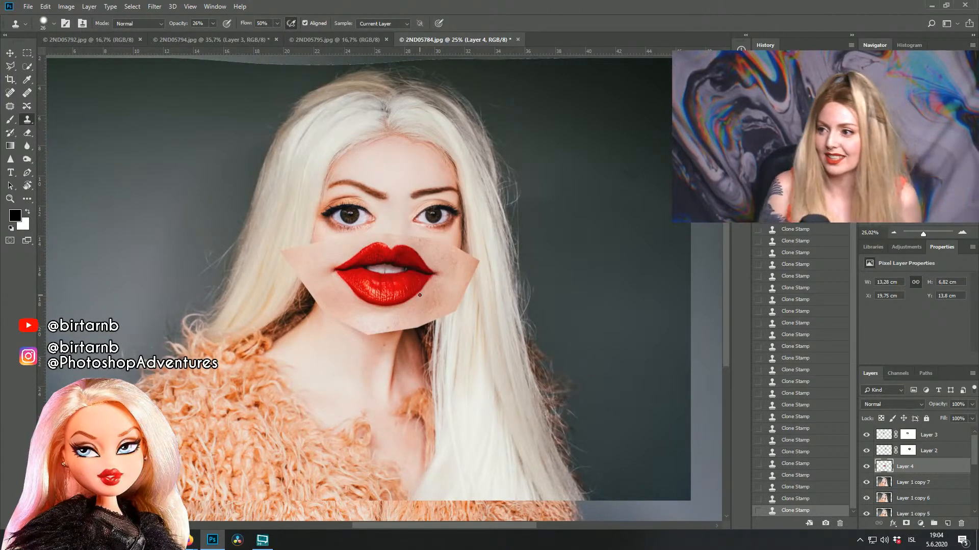
{"action": "scroll", "coordinate": [402, 225], "scroll_direction": "up", "scroll_amount": 4}
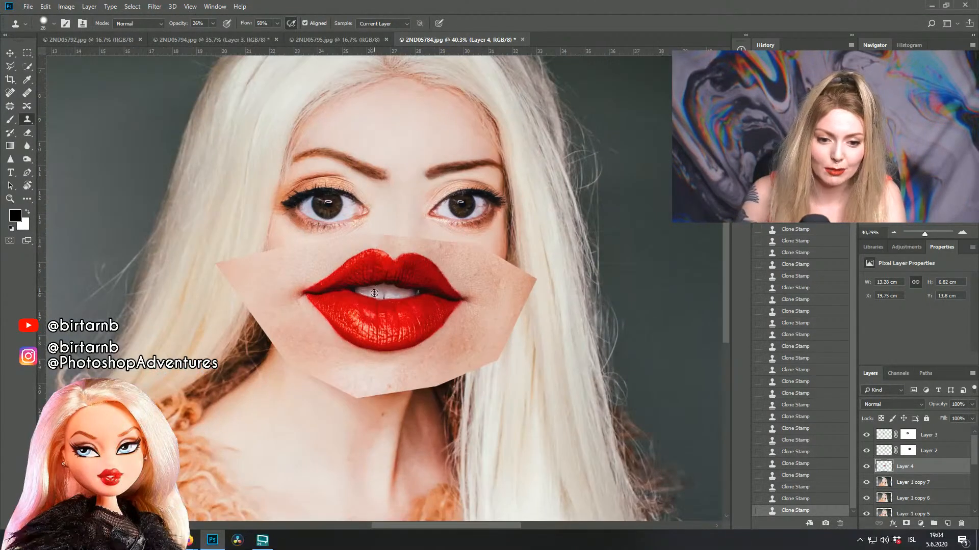
{"action": "left_click", "coordinate": [28, 56]}
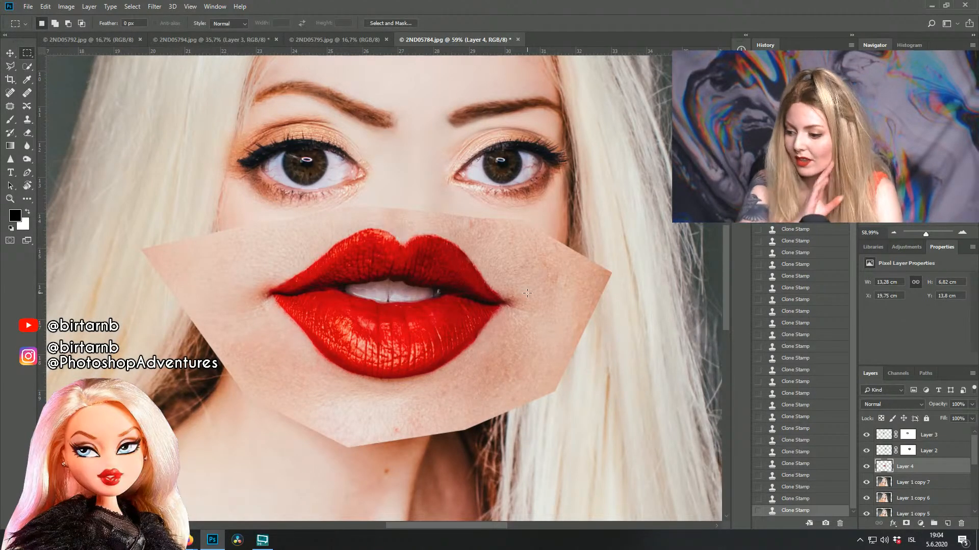
{"action": "right_click", "coordinate": [456, 316]}
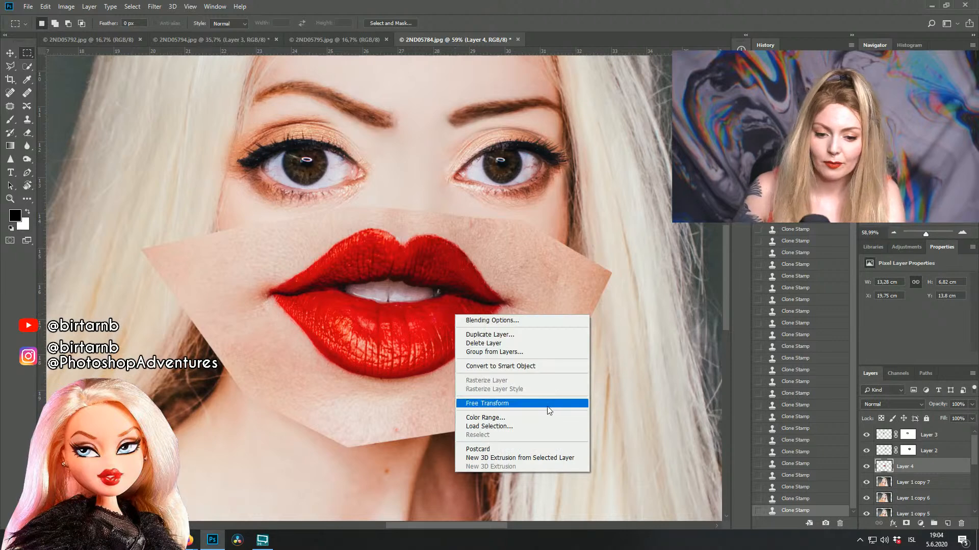
{"action": "left_click", "coordinate": [533, 409]}
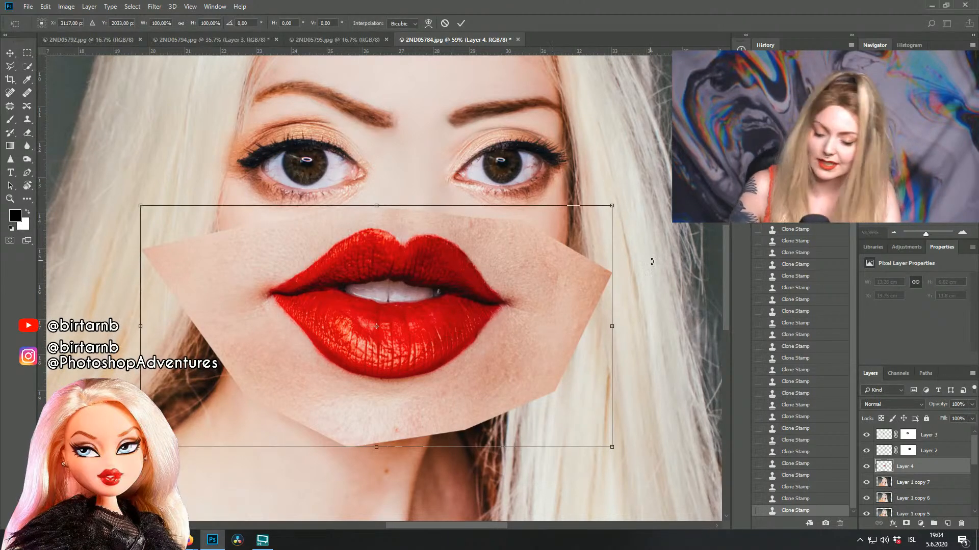
{"action": "left_click_drag", "start_coordinate": [614, 206], "coordinate": [508, 260]}
Step: Move the scaled lips below the nose, rotate them slightly to match the face, and apply the transform
{"action": "left_click_drag", "start_coordinate": [447, 337], "coordinate": [497, 320]}
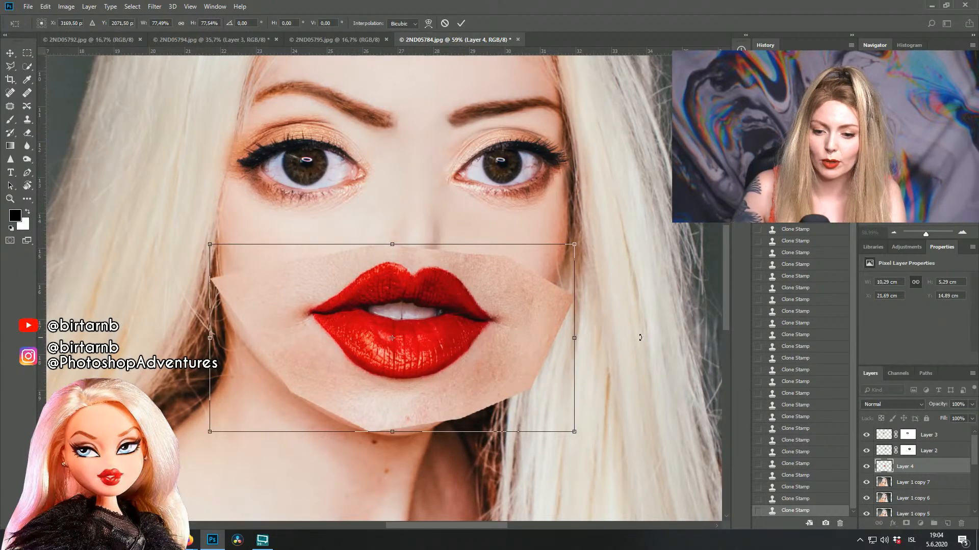
{"action": "left_click_drag", "start_coordinate": [644, 338], "coordinate": [656, 312]}
{"action": "left_click_drag", "start_coordinate": [485, 319], "coordinate": [487, 322]}
{"action": "key", "text": "Return"}
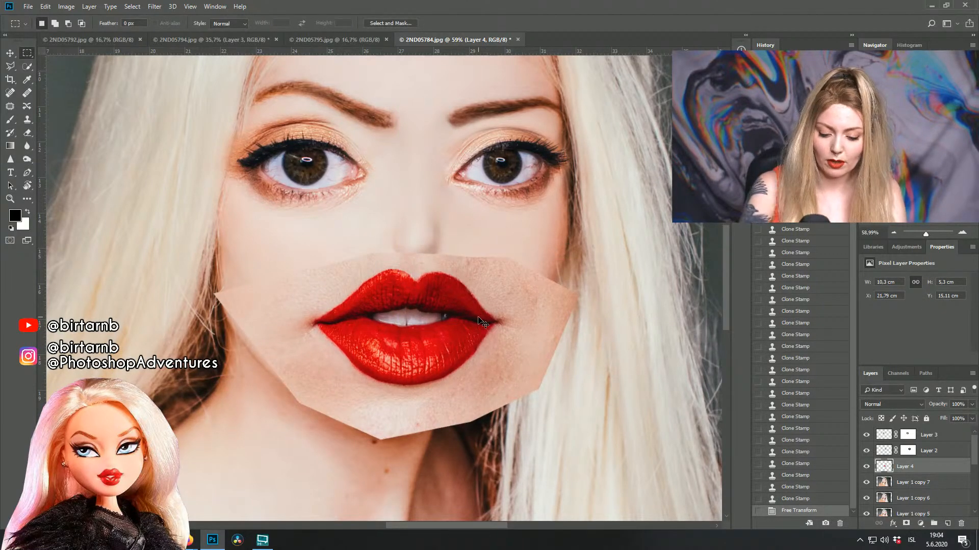
Step: Lighten the lips layer with Curves, setting a curve point at input 162 and output 179
{"action": "key", "text": "ctrl+m"}
{"action": "left_click_drag", "start_coordinate": [763, 310], "coordinate": [752, 313]}
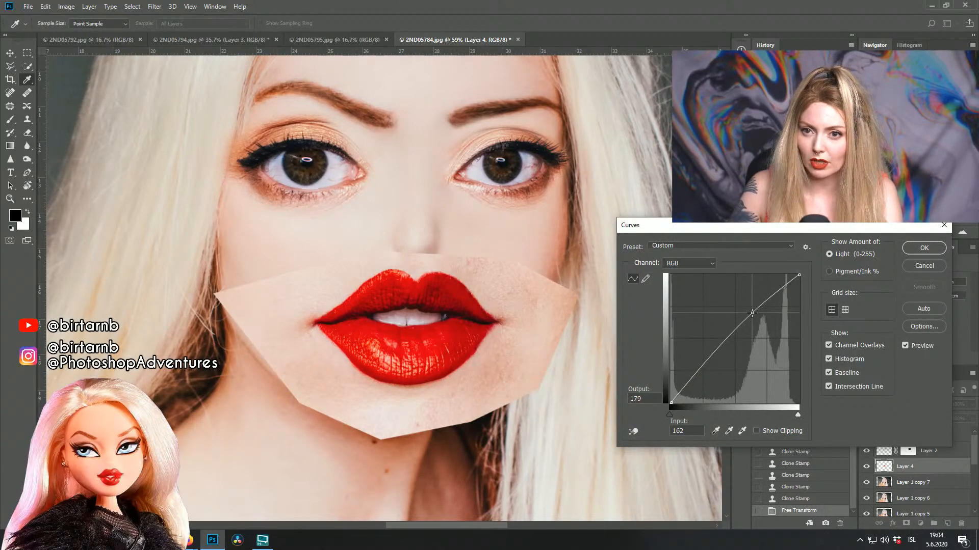
{"action": "left_click", "coordinate": [924, 248]}
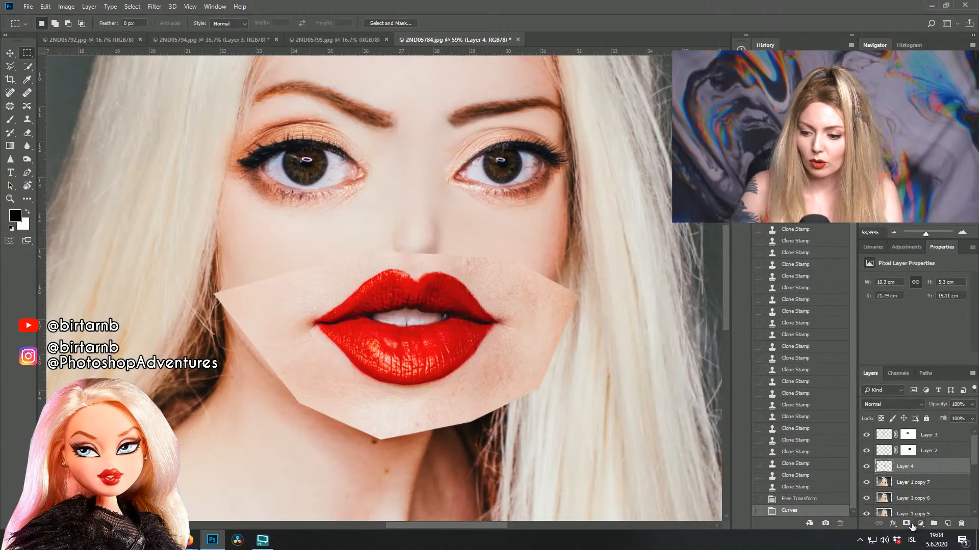
Step: Add a layer mask to Layer 4 and paint black at 25% opacity along the patch's upper-left edge
{"action": "left_click", "coordinate": [908, 524]}
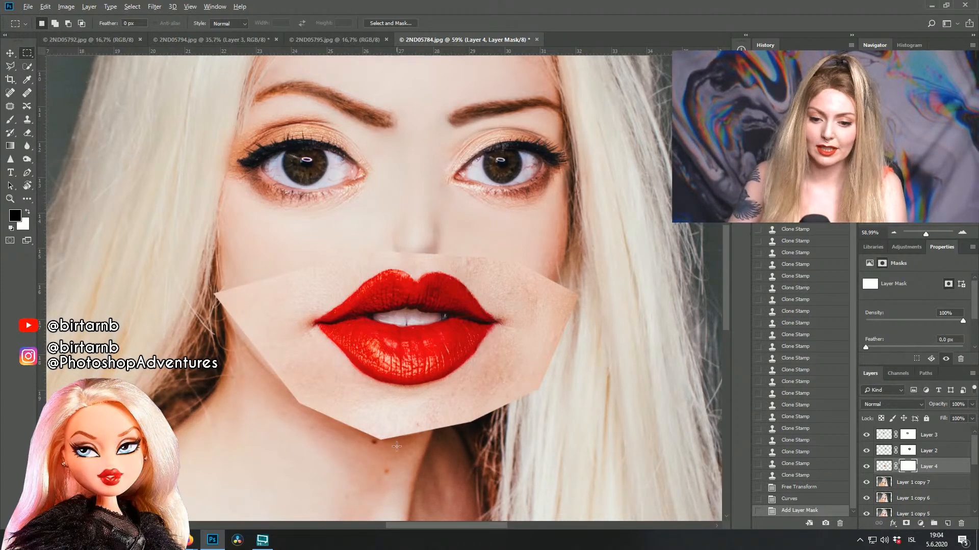
{"action": "scroll", "coordinate": [410, 390], "scroll_direction": "up", "scroll_amount": 3}
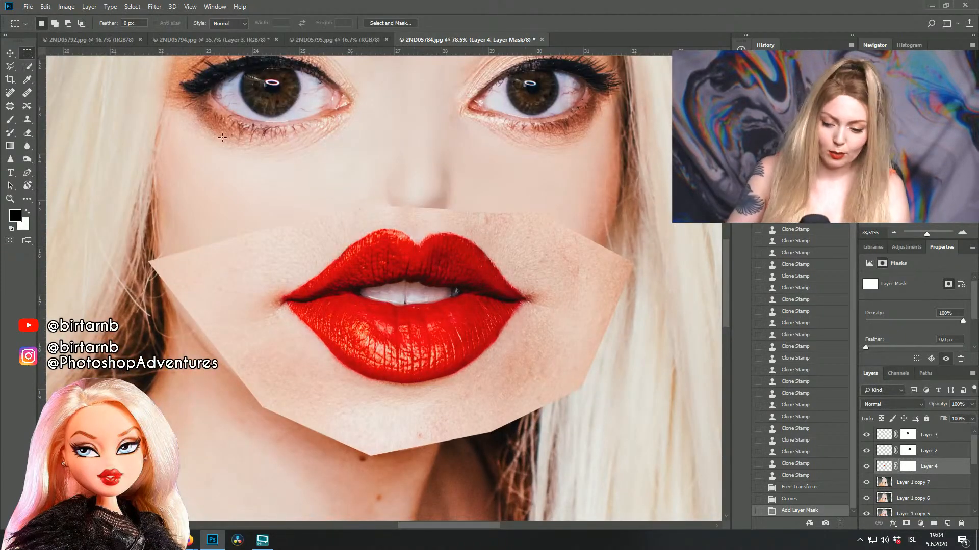
{"action": "key", "text": "b"}
{"action": "left_click_drag", "start_coordinate": [402, 201], "coordinate": [277, 234]}
{"action": "mouse_move", "coordinate": [278, 234]}
{"action": "left_mouse_down"}
{"action": "mouse_move", "coordinate": [380, 201]}
{"action": "mouse_move", "coordinate": [260, 238]}
{"action": "mouse_move", "coordinate": [390, 199]}
{"action": "left_mouse_up"}
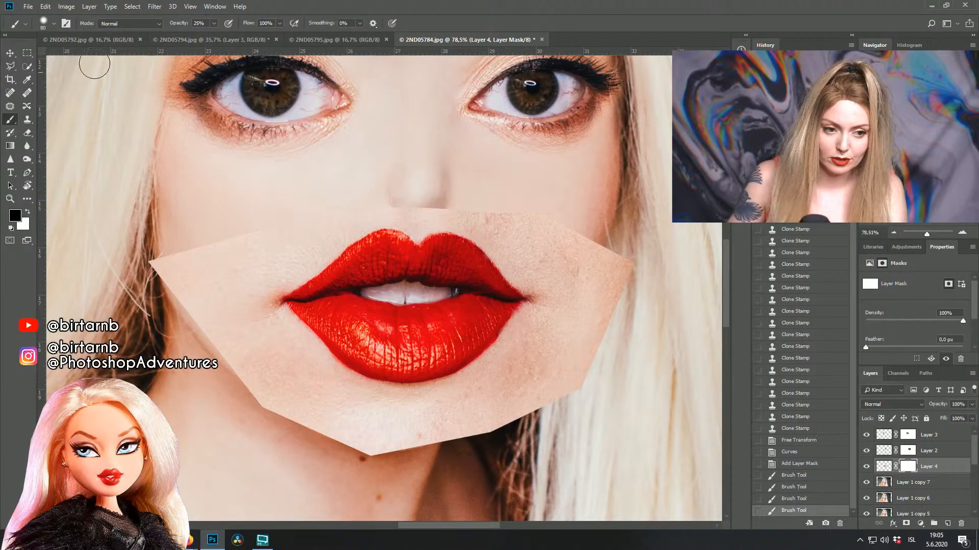
Step: Enlarge the brush to 127 px and mask out the lips patch over the left-hand cheek and jaw
{"action": "left_click", "coordinate": [54, 24]}
{"action": "left_click", "coordinate": [92, 57]}
{"action": "key", "text": "Return"}
{"action": "mouse_move", "coordinate": [294, 218]}
{"action": "left_mouse_down"}
{"action": "mouse_move", "coordinate": [192, 264]}
{"action": "mouse_move", "coordinate": [291, 235]}
{"action": "mouse_move", "coordinate": [210, 238]}
{"action": "mouse_move", "coordinate": [231, 222]}
{"action": "mouse_move", "coordinate": [154, 270]}
{"action": "mouse_move", "coordinate": [178, 281]}
{"action": "mouse_move", "coordinate": [180, 261]}
{"action": "mouse_move", "coordinate": [162, 260]}
{"action": "mouse_move", "coordinate": [206, 261]}
{"action": "mouse_move", "coordinate": [139, 275]}
{"action": "mouse_move", "coordinate": [189, 244]}
{"action": "mouse_move", "coordinate": [226, 245]}
{"action": "mouse_move", "coordinate": [220, 285]}
{"action": "mouse_move", "coordinate": [186, 303]}
{"action": "mouse_move", "coordinate": [175, 286]}
{"action": "mouse_move", "coordinate": [204, 301]}
{"action": "mouse_move", "coordinate": [214, 343]}
{"action": "mouse_move", "coordinate": [278, 369]}
{"action": "left_mouse_up"}
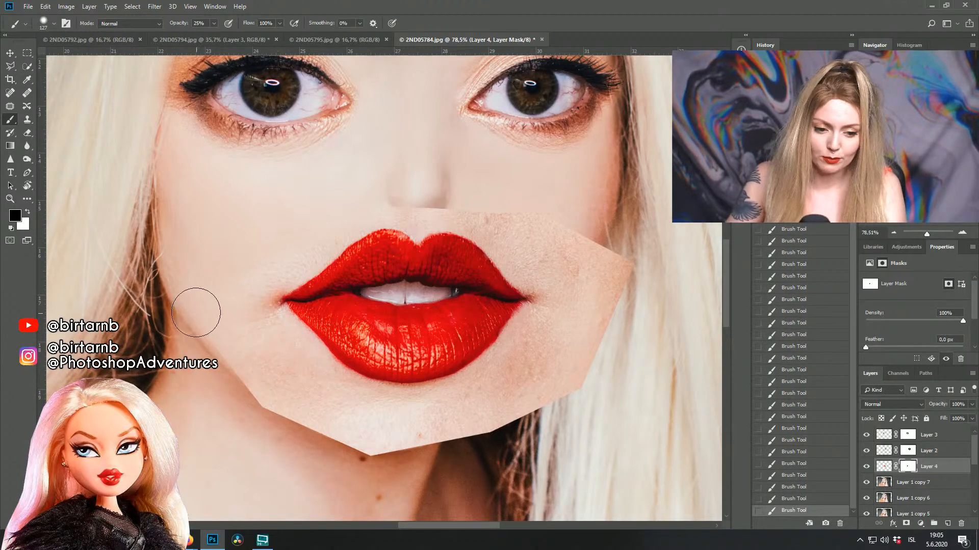
{"action": "mouse_move", "coordinate": [197, 302]}
{"action": "left_mouse_down"}
{"action": "mouse_move", "coordinate": [275, 451]}
{"action": "mouse_move", "coordinate": [329, 444]}
{"action": "mouse_move", "coordinate": [279, 426]}
{"action": "left_mouse_up"}
Step: Mask out the patch's remaining edges along the chin, the right-hand cheek and hair, and below the nose
{"action": "mouse_move", "coordinate": [256, 385]}
{"action": "left_mouse_down"}
{"action": "mouse_move", "coordinate": [403, 462]}
{"action": "mouse_move", "coordinate": [386, 441]}
{"action": "mouse_move", "coordinate": [518, 406]}
{"action": "mouse_move", "coordinate": [520, 419]}
{"action": "mouse_move", "coordinate": [497, 431]}
{"action": "mouse_move", "coordinate": [480, 408]}
{"action": "mouse_move", "coordinate": [419, 430]}
{"action": "mouse_move", "coordinate": [469, 449]}
{"action": "mouse_move", "coordinate": [481, 443]}
{"action": "mouse_move", "coordinate": [514, 475]}
{"action": "mouse_move", "coordinate": [512, 445]}
{"action": "left_mouse_up"}
{"action": "mouse_move", "coordinate": [558, 396]}
{"action": "left_mouse_down"}
{"action": "mouse_move", "coordinate": [476, 437]}
{"action": "mouse_move", "coordinate": [520, 424]}
{"action": "mouse_move", "coordinate": [571, 378]}
{"action": "mouse_move", "coordinate": [561, 347]}
{"action": "mouse_move", "coordinate": [617, 312]}
{"action": "mouse_move", "coordinate": [591, 360]}
{"action": "left_mouse_up"}
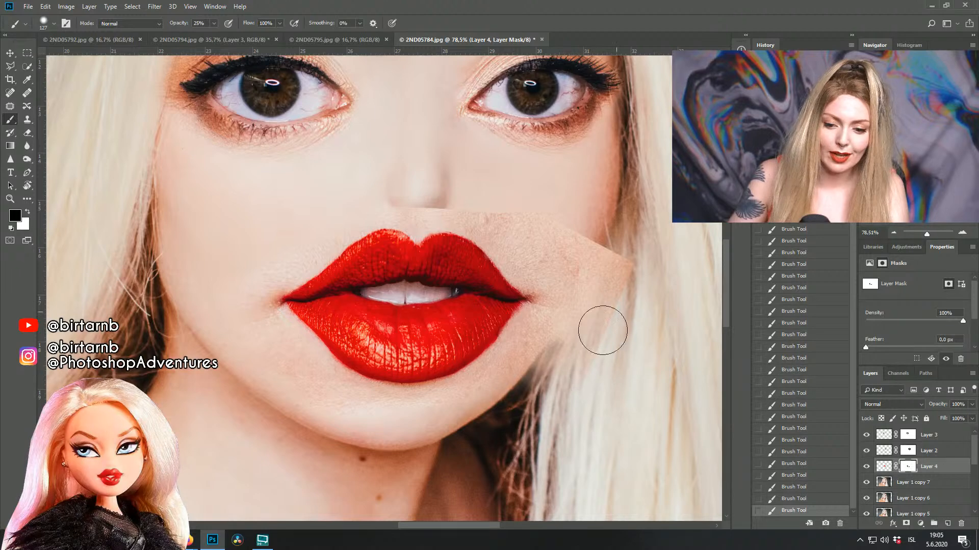
{"action": "mouse_move", "coordinate": [628, 253]}
{"action": "left_mouse_down"}
{"action": "mouse_move", "coordinate": [588, 305]}
{"action": "mouse_move", "coordinate": [597, 302]}
{"action": "mouse_move", "coordinate": [591, 335]}
{"action": "mouse_move", "coordinate": [607, 279]}
{"action": "mouse_move", "coordinate": [547, 390]}
{"action": "mouse_move", "coordinate": [522, 392]}
{"action": "mouse_move", "coordinate": [565, 368]}
{"action": "mouse_move", "coordinate": [589, 234]}
{"action": "mouse_move", "coordinate": [594, 248]}
{"action": "mouse_move", "coordinate": [624, 220]}
{"action": "mouse_move", "coordinate": [597, 250]}
{"action": "mouse_move", "coordinate": [624, 240]}
{"action": "mouse_move", "coordinate": [517, 196]}
{"action": "mouse_move", "coordinate": [586, 239]}
{"action": "mouse_move", "coordinate": [553, 236]}
{"action": "left_mouse_up"}
{"action": "mouse_move", "coordinate": [421, 187]}
{"action": "left_mouse_down"}
{"action": "mouse_move", "coordinate": [427, 209]}
{"action": "mouse_move", "coordinate": [437, 185]}
{"action": "mouse_move", "coordinate": [434, 195]}
{"action": "mouse_move", "coordinate": [391, 192]}
{"action": "mouse_move", "coordinate": [436, 202]}
{"action": "left_mouse_up"}
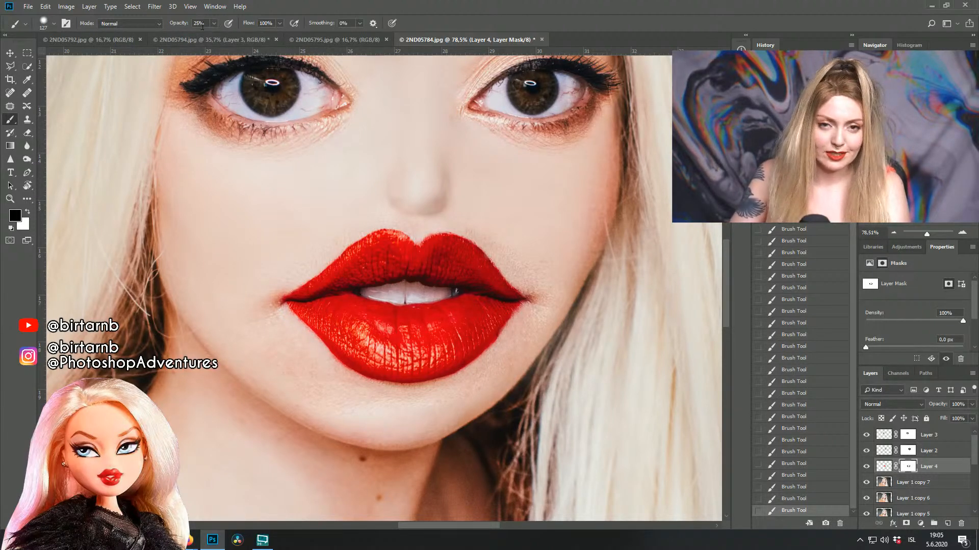
Step: Set the brush to 91 px and 38% opacity and mask away more patch skin close around the lips
{"action": "left_click", "coordinate": [52, 23]}
{"action": "left_click_drag", "start_coordinate": [99, 53], "coordinate": [88, 53]}
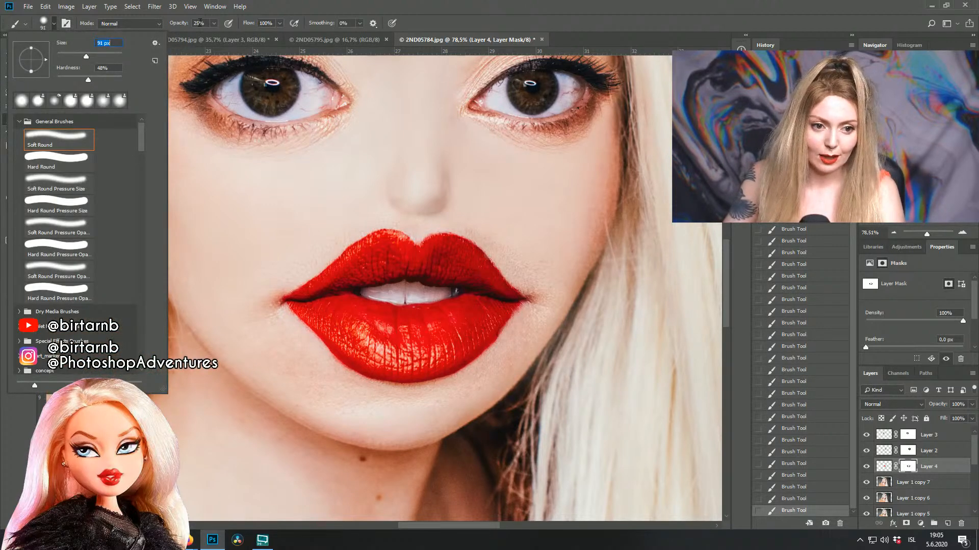
{"action": "left_click", "coordinate": [213, 23]}
{"action": "left_click", "coordinate": [222, 34]}
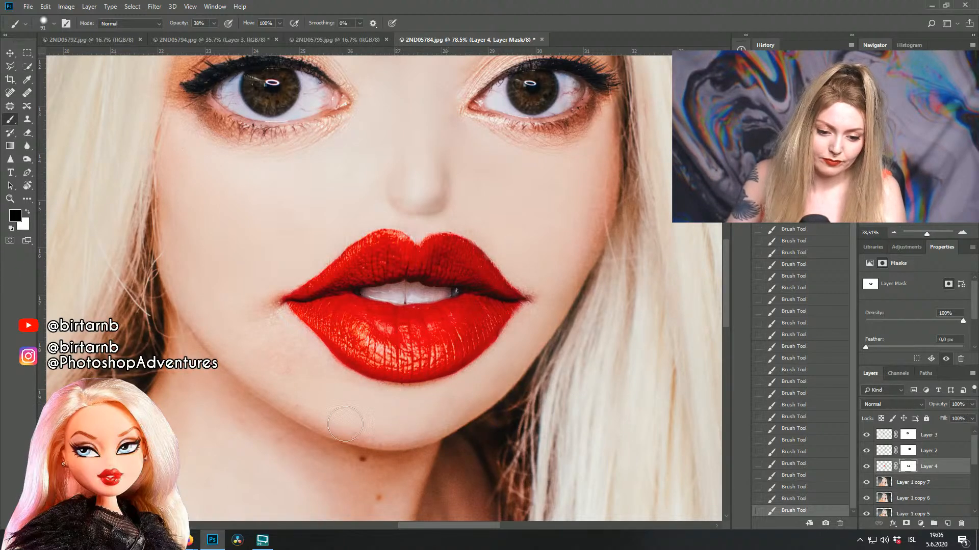
Step: Set the brush to 111 px and blend the last patch skin around the lips and chin into the face
{"action": "left_click", "coordinate": [43, 25]}
{"action": "left_click", "coordinate": [94, 54]}
{"action": "key", "text": "Return"}
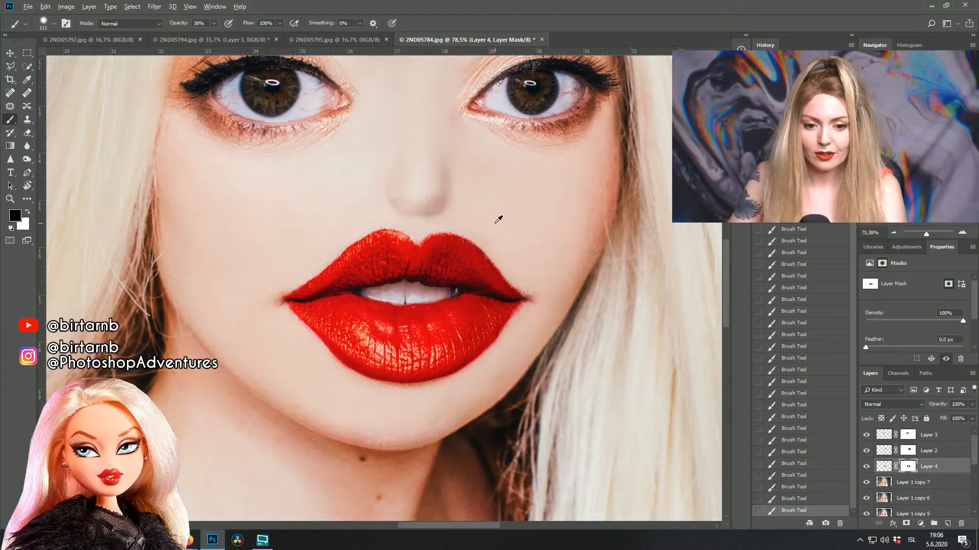
Step: Duplicate the masked Layer 4 and hide the original
{"action": "scroll", "coordinate": [499, 219], "scroll_direction": "down", "scroll_amount": 3}
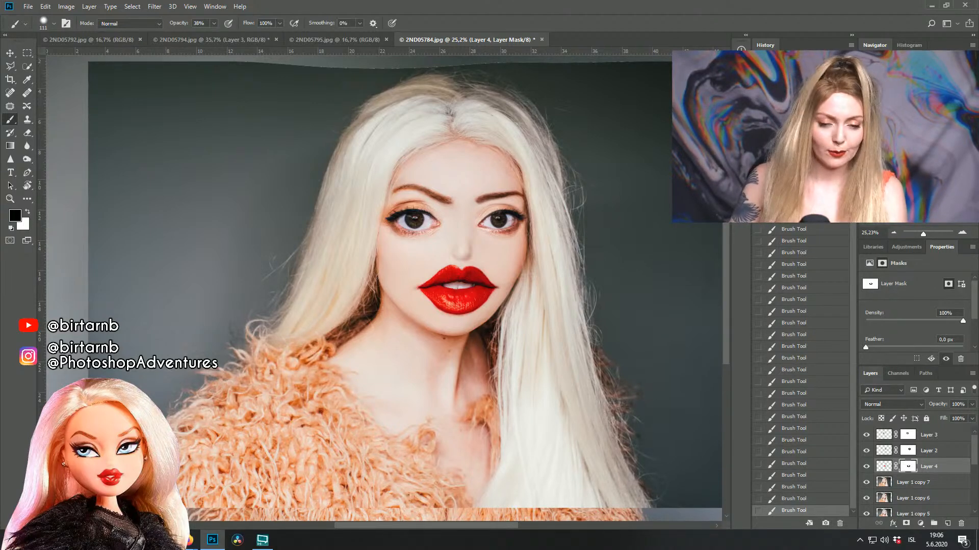
{"action": "scroll", "coordinate": [472, 294], "scroll_direction": "up", "scroll_amount": 3}
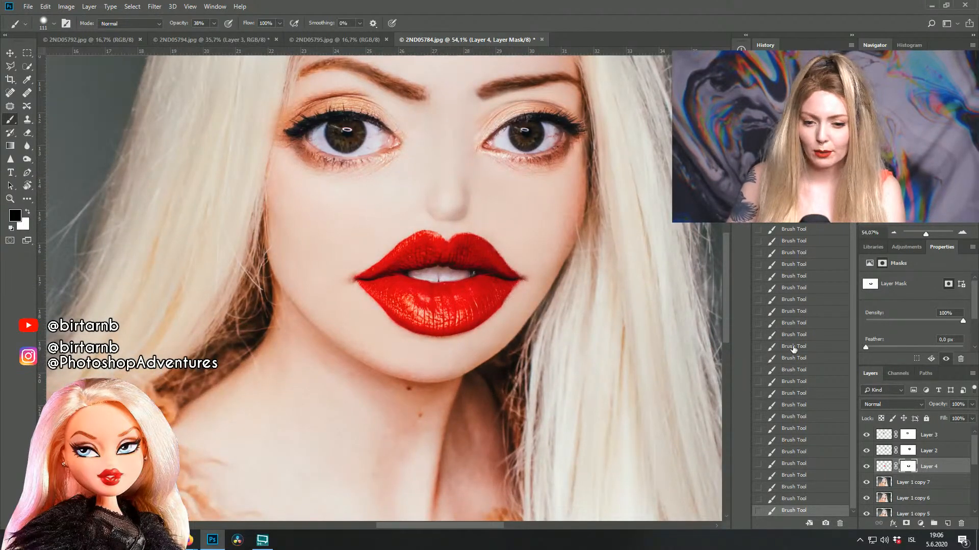
{"action": "key", "text": "ctrl+j"}
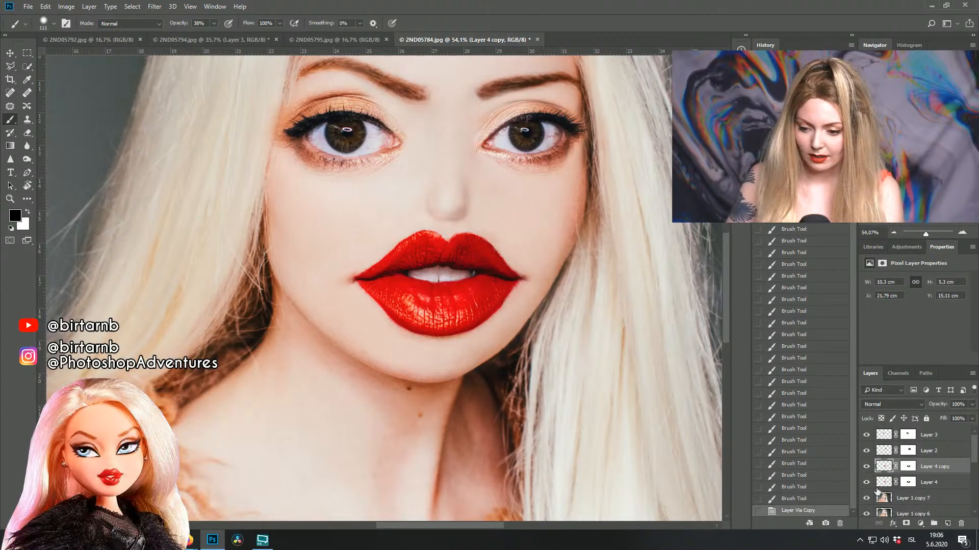
{"action": "left_click", "coordinate": [866, 482]}
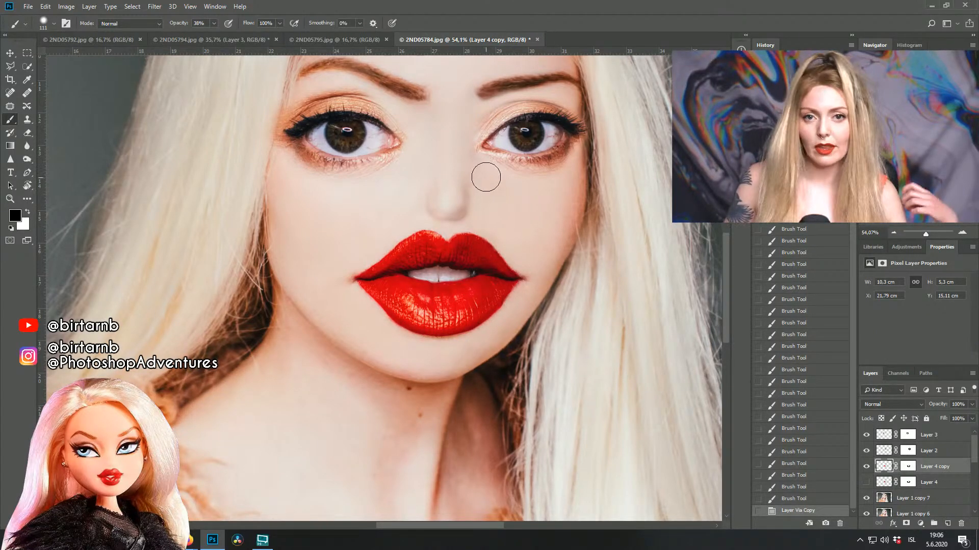
Step: Create an empty layer, place it beneath Layer 4 copy, and merge the copy down into it as Layer 5
{"action": "left_click", "coordinate": [155, 6]}
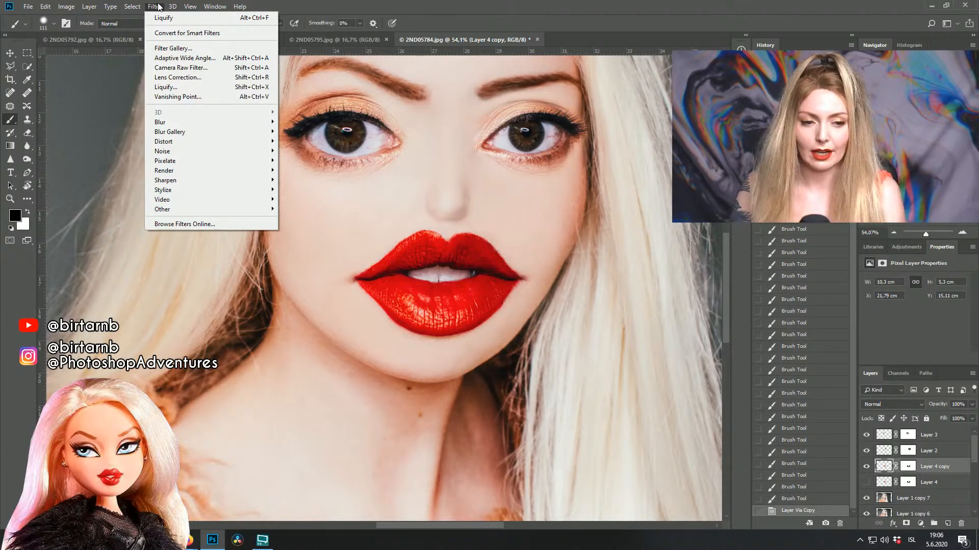
{"action": "left_click", "coordinate": [937, 464]}
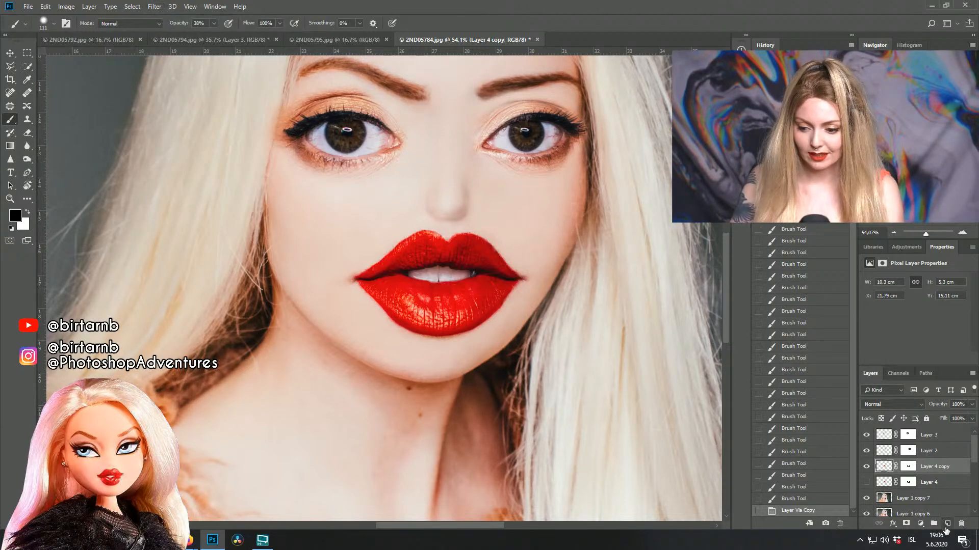
{"action": "left_click", "coordinate": [947, 525]}
{"action": "key", "text": "ctrl+e"}
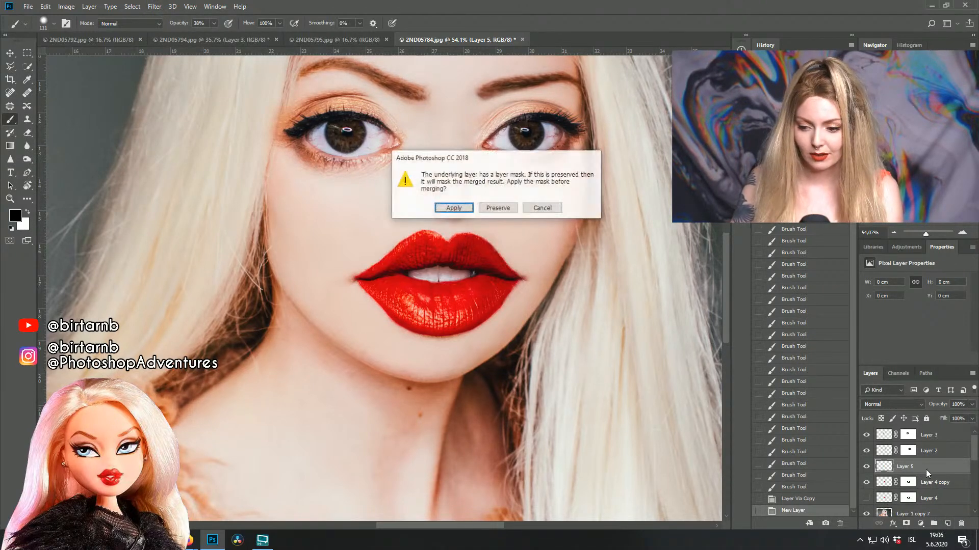
{"action": "left_click", "coordinate": [552, 208]}
{"action": "left_click_drag", "start_coordinate": [935, 487], "coordinate": [927, 470]}
{"action": "left_click", "coordinate": [926, 471]}
{"action": "key", "text": "ctrl+e"}
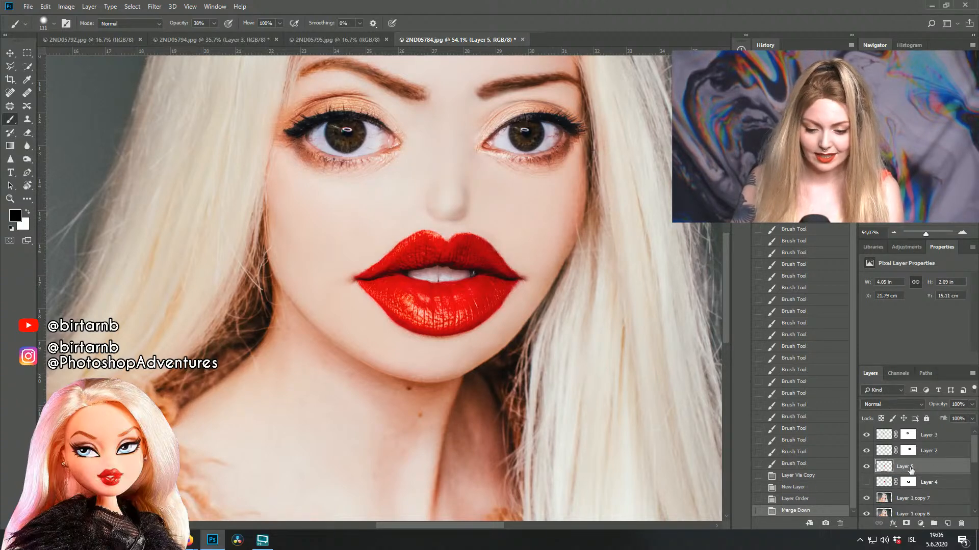
Step: Duplicate Layer 5 and hide the original beneath the copy
{"action": "key", "text": "ctrl+j"}
{"action": "left_click", "coordinate": [866, 482]}
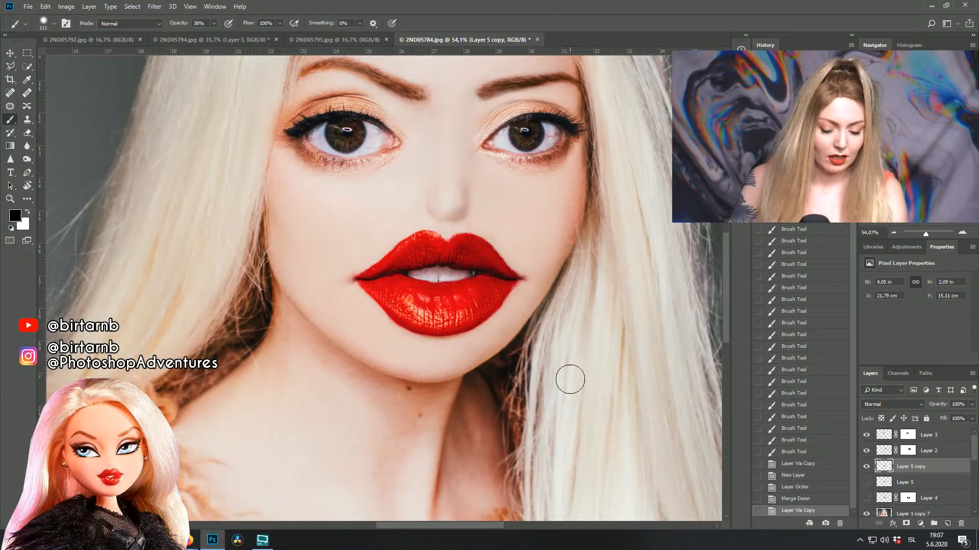
{"action": "scroll", "coordinate": [454, 260], "scroll_direction": "up", "scroll_amount": 1}
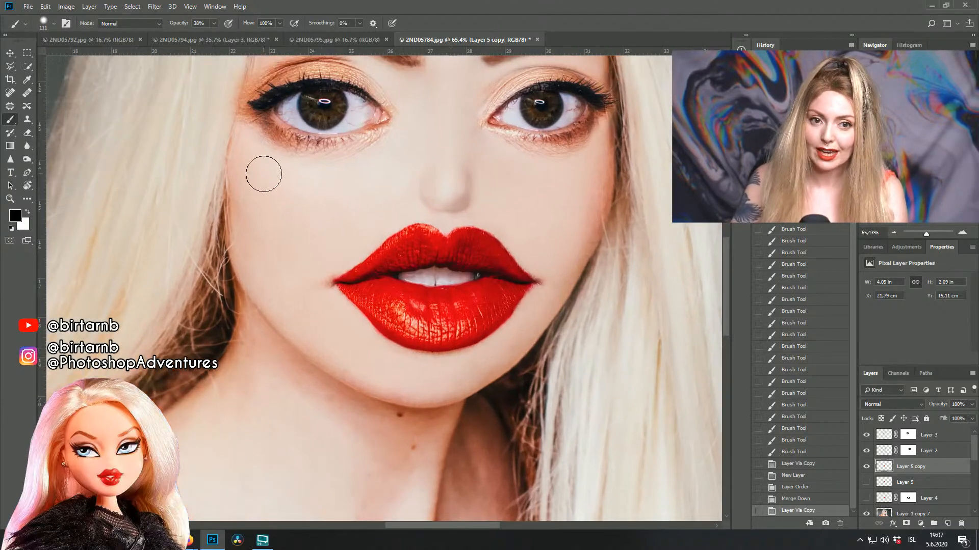
Step: Open Layer 5 copy in Liquify and slightly warp the lower lip's edge outward near its left corner
{"action": "left_click", "coordinate": [155, 7]}
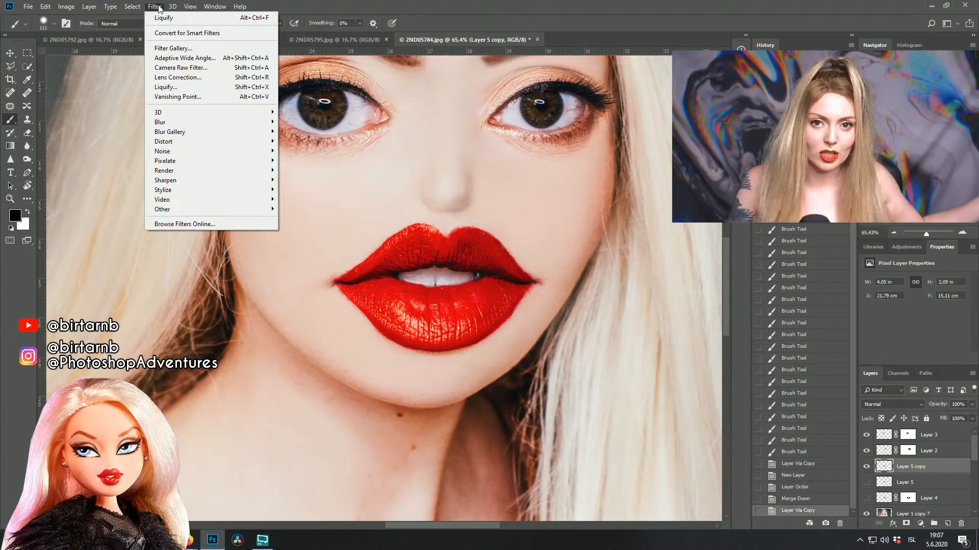
{"action": "left_click", "coordinate": [173, 86]}
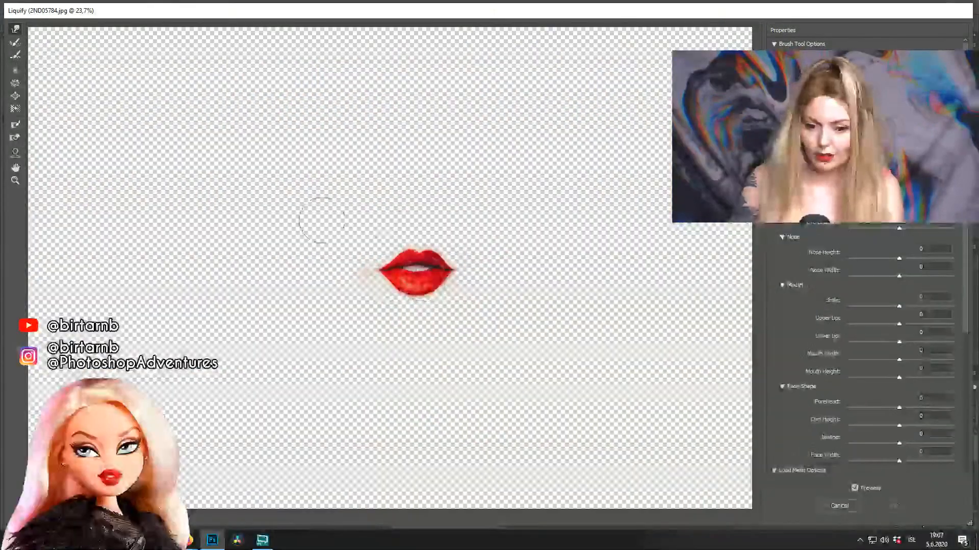
{"action": "key", "text": "z"}
{"action": "left_click_drag", "start_coordinate": [285, 206], "coordinate": [544, 323]}
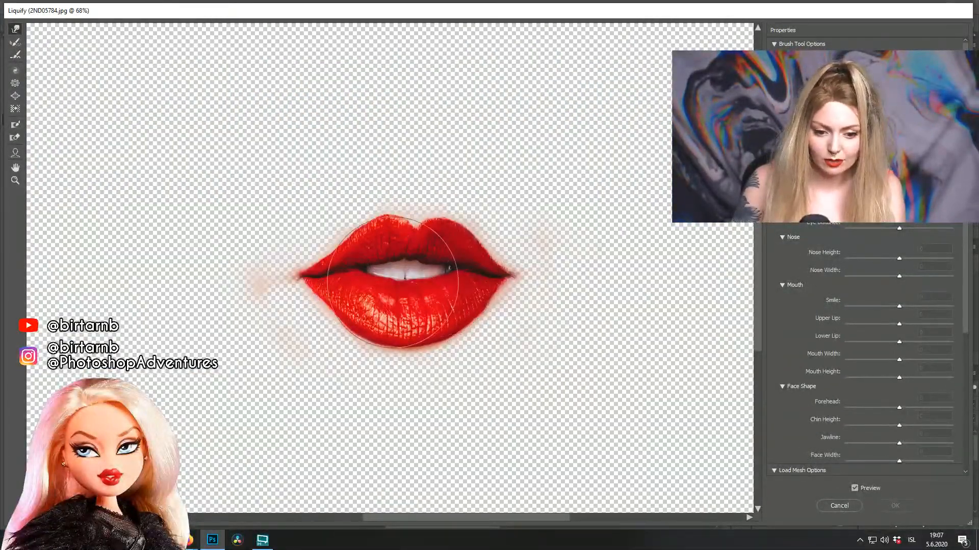
{"action": "left_click_drag", "start_coordinate": [485, 375], "coordinate": [559, 387]}
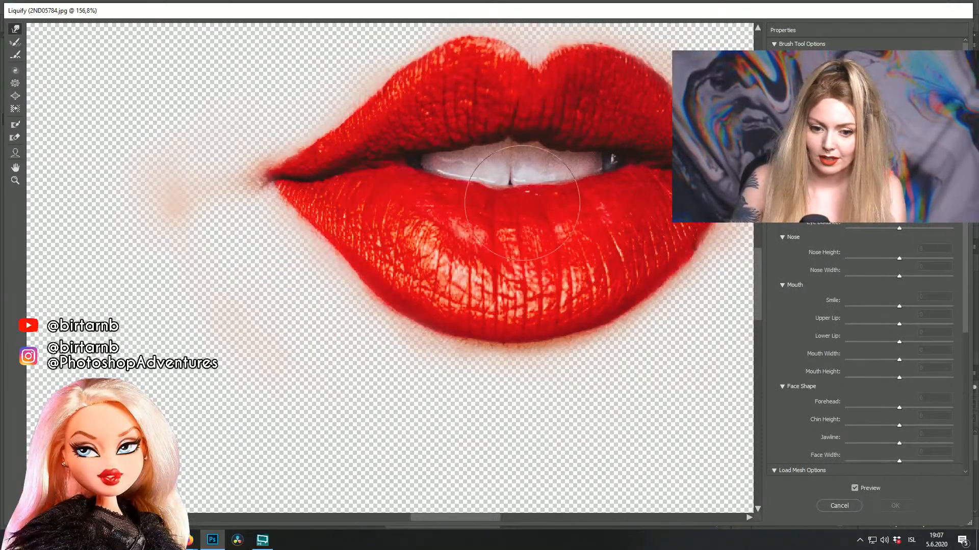
{"action": "left_click_drag", "start_coordinate": [357, 255], "coordinate": [321, 236]}
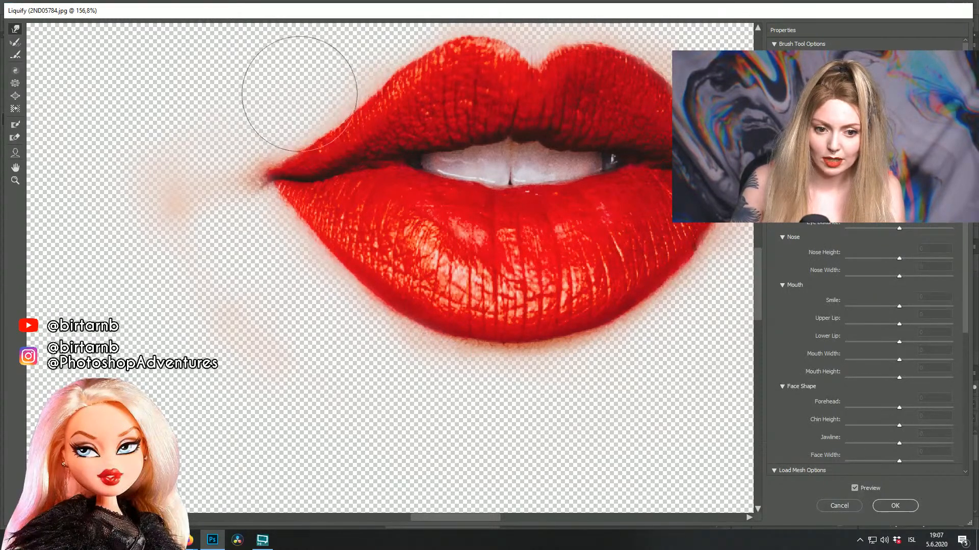
{"action": "left_click_drag", "start_coordinate": [538, 112], "coordinate": [525, 173]}
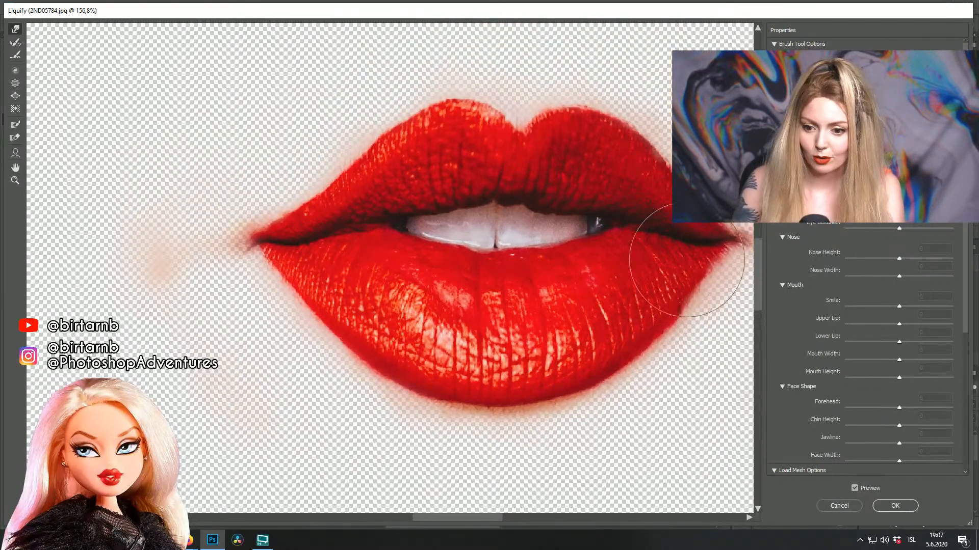
{"action": "left_click_drag", "start_coordinate": [673, 264], "coordinate": [575, 250]}
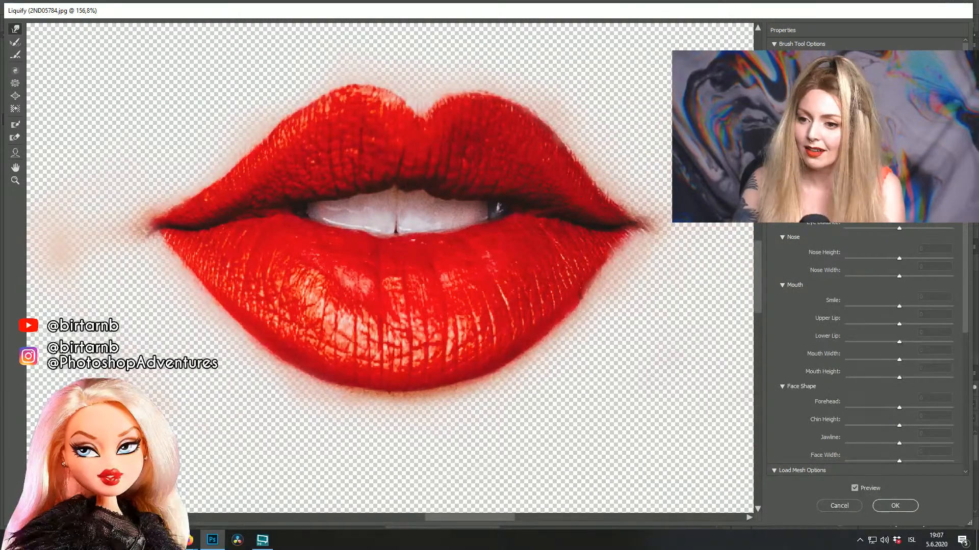
{"action": "mouse_move", "coordinate": [510, 258]}
{"action": "left_mouse_down"}
{"action": "mouse_move", "coordinate": [586, 218]}
{"action": "mouse_move", "coordinate": [606, 224]}
{"action": "left_mouse_up"}
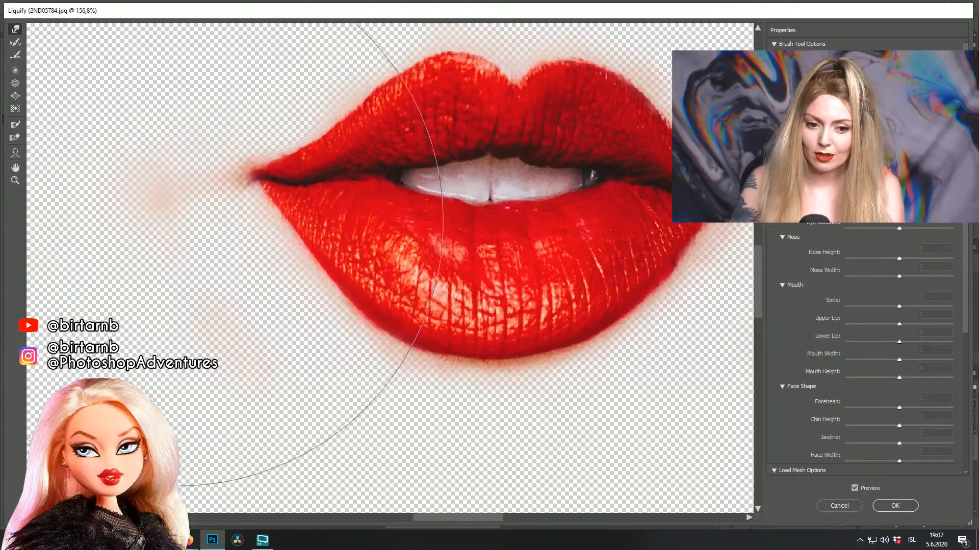
Step: Use a larger warp brush to pull both corners of the mouth upward and outward, and apply the Liquify filter
{"action": "left_click_drag", "start_coordinate": [493, 257], "coordinate": [345, 277]}
{"action": "mouse_move", "coordinate": [711, 239]}
{"action": "left_mouse_down"}
{"action": "mouse_move", "coordinate": [749, 250]}
{"action": "mouse_move", "coordinate": [721, 241]}
{"action": "mouse_move", "coordinate": [568, 273]}
{"action": "left_mouse_up"}
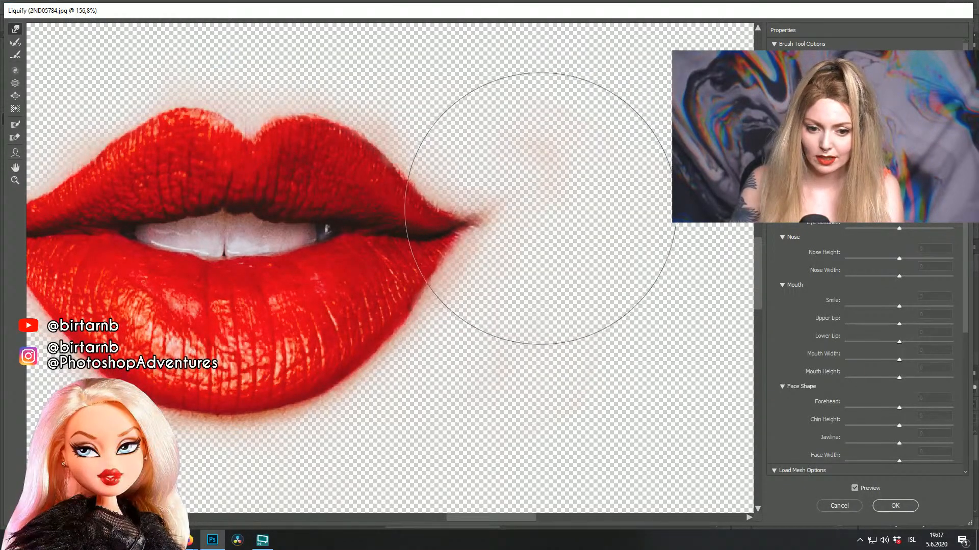
{"action": "mouse_move", "coordinate": [533, 189]}
{"action": "left_mouse_down"}
{"action": "mouse_move", "coordinate": [479, 178]}
{"action": "mouse_move", "coordinate": [655, 186]}
{"action": "left_mouse_up"}
{"action": "mouse_move", "coordinate": [153, 193]}
{"action": "left_mouse_down"}
{"action": "mouse_move", "coordinate": [100, 187]}
{"action": "mouse_move", "coordinate": [117, 158]}
{"action": "mouse_move", "coordinate": [108, 156]}
{"action": "mouse_move", "coordinate": [174, 144]}
{"action": "mouse_move", "coordinate": [161, 122]}
{"action": "mouse_move", "coordinate": [205, 114]}
{"action": "left_mouse_up"}
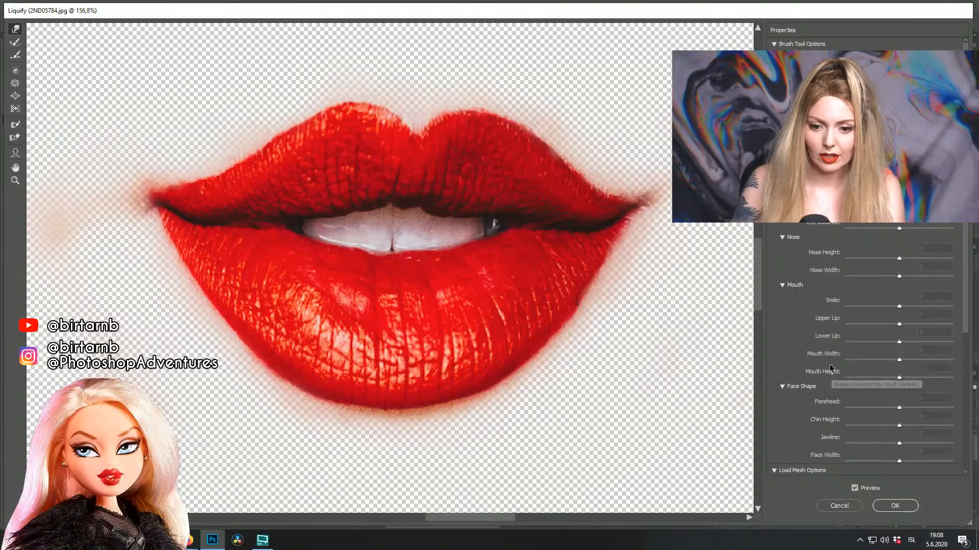
{"action": "left_click", "coordinate": [895, 506]}
{"action": "scroll", "coordinate": [458, 301], "scroll_direction": "down", "scroll_amount": 3}
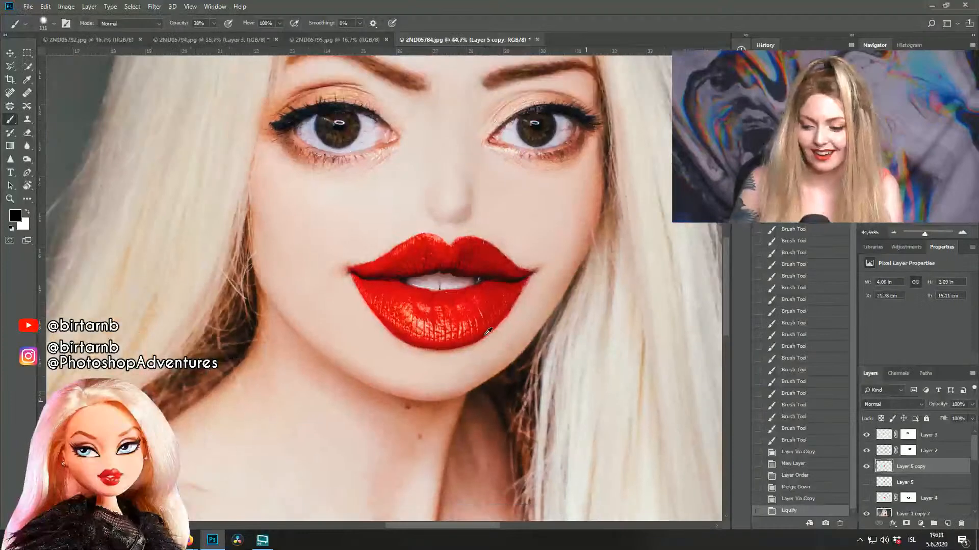
{"action": "scroll", "coordinate": [458, 301], "scroll_direction": "down", "scroll_amount": 1}
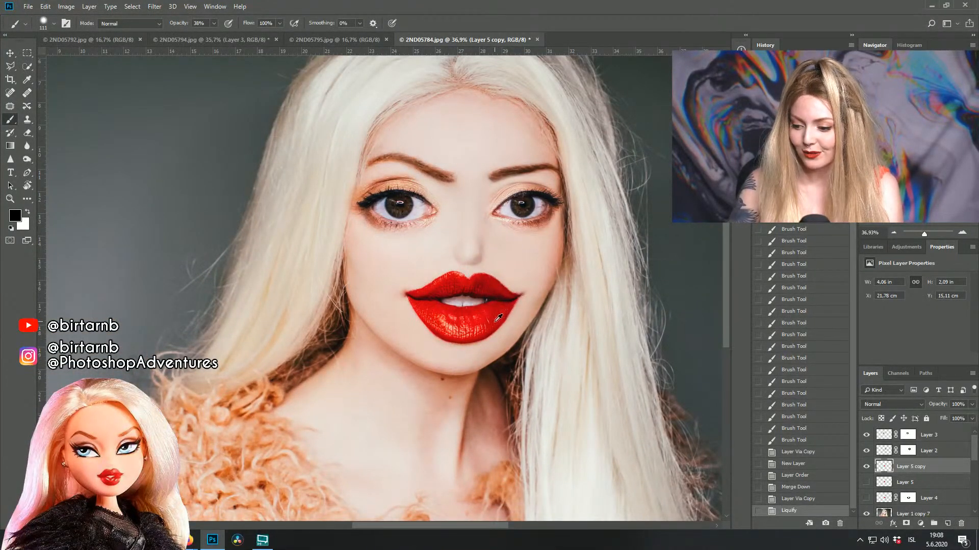
{"action": "scroll", "coordinate": [502, 321], "scroll_direction": "up", "scroll_amount": 2}
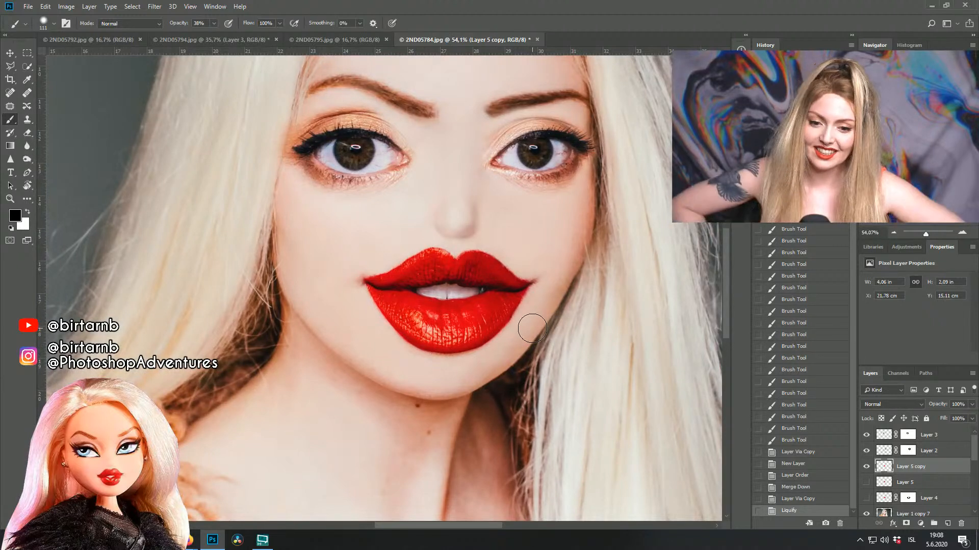
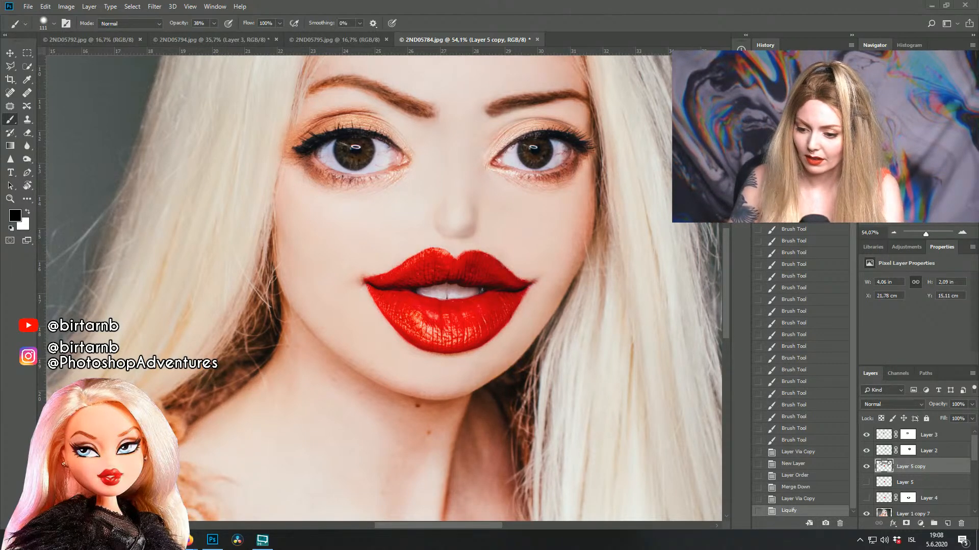
Step: Free-transform the lips on Layer 5 copy to about 3.75 by 1.93 in and recentre them beneath the nose
{"action": "key", "text": "m"}
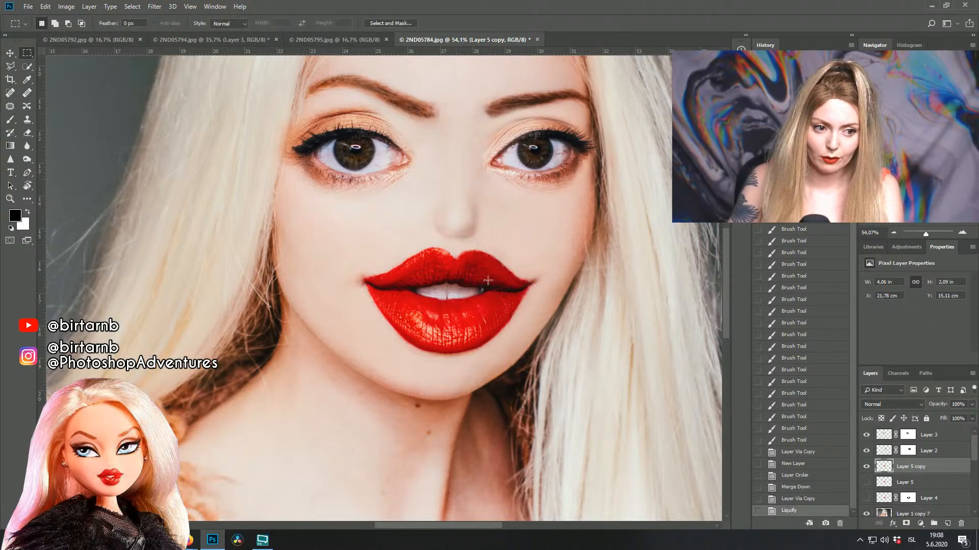
{"action": "right_click", "coordinate": [524, 288]}
{"action": "left_click", "coordinate": [575, 376]}
{"action": "left_click_drag", "start_coordinate": [606, 230], "coordinate": [575, 246]}
{"action": "mouse_move", "coordinate": [466, 320]}
{"action": "left_mouse_down"}
{"action": "mouse_move", "coordinate": [488, 319]}
{"action": "mouse_move", "coordinate": [480, 312]}
{"action": "left_mouse_up"}
{"action": "key", "text": "Return"}
{"action": "scroll", "coordinate": [534, 223], "scroll_direction": "down", "scroll_amount": 2}
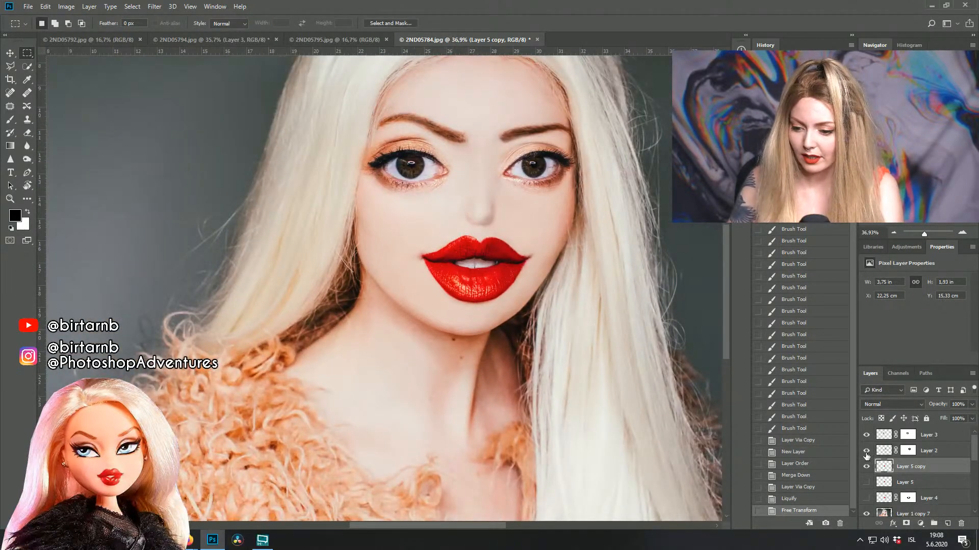
Step: Toggle Layer 2 and Layer 3 to identify the eyes, and shift the left eye on Layer 3 slightly toward the nose
{"action": "left_click", "coordinate": [866, 452]}
{"action": "left_click", "coordinate": [866, 451]}
{"action": "left_click", "coordinate": [866, 435]}
{"action": "left_click", "coordinate": [866, 435]}
{"action": "left_click", "coordinate": [887, 433]}
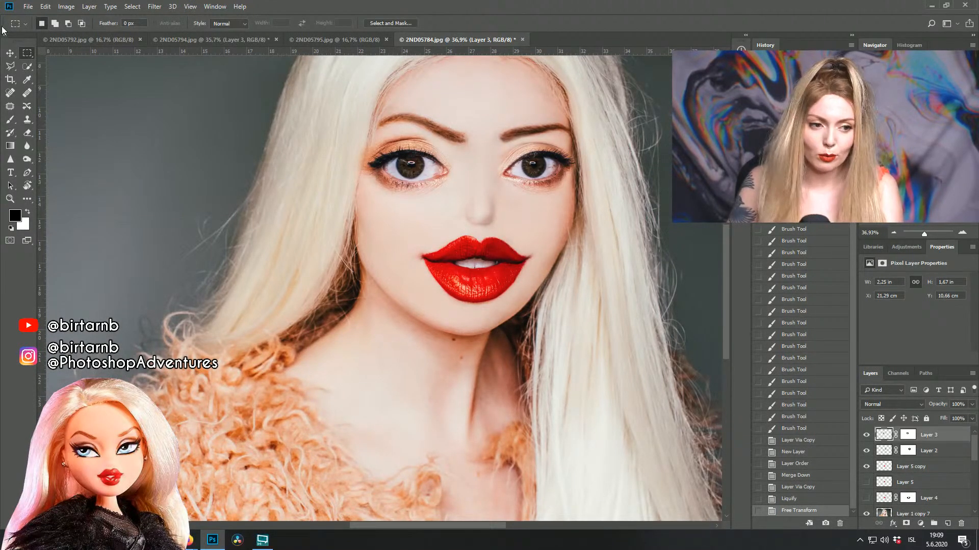
{"action": "left_click", "coordinate": [10, 52]}
{"action": "left_click_drag", "start_coordinate": [464, 192], "coordinate": [467, 191]}
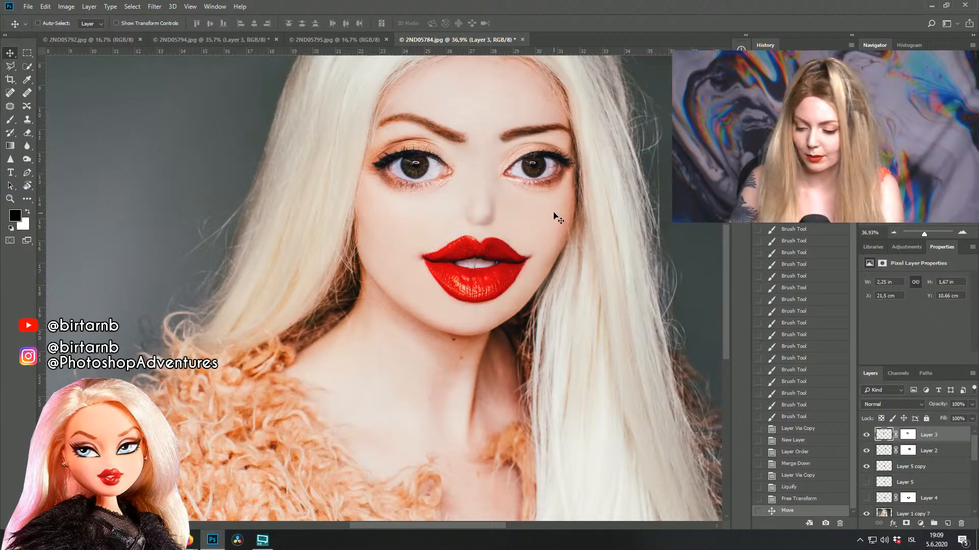
Step: Paint black on the Layer 3 mask to blend the patch skin beneath the left eye into the cheek
{"action": "scroll", "coordinate": [558, 222], "scroll_direction": "up", "scroll_amount": 1}
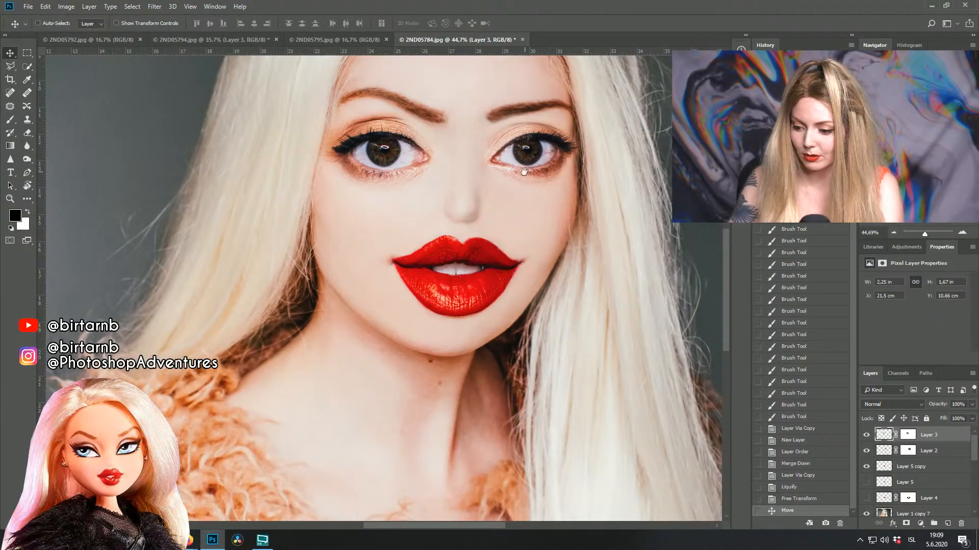
{"action": "left_click_drag", "start_coordinate": [531, 174], "coordinate": [531, 236]}
{"action": "scroll", "coordinate": [531, 235], "scroll_direction": "up", "scroll_amount": 1}
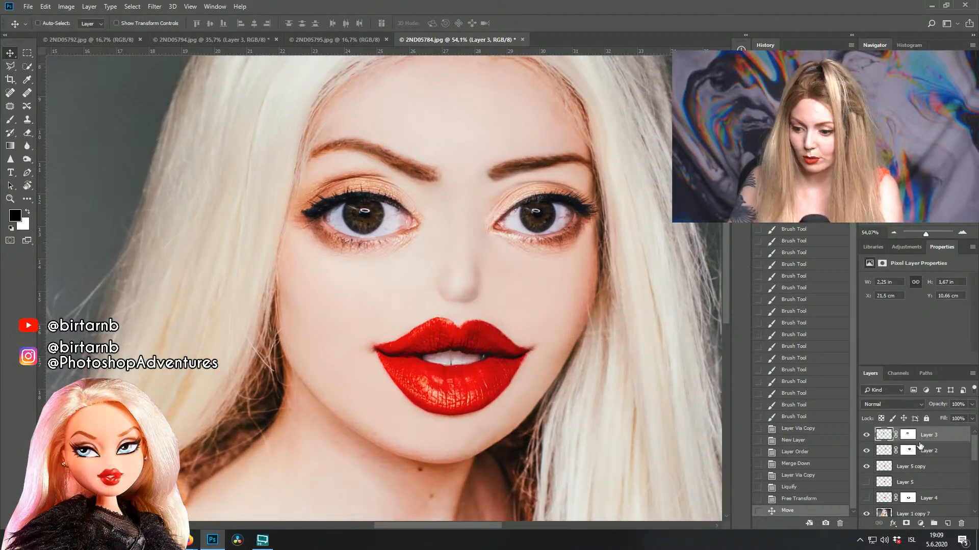
{"action": "left_click", "coordinate": [910, 436]}
{"action": "key", "text": "b"}
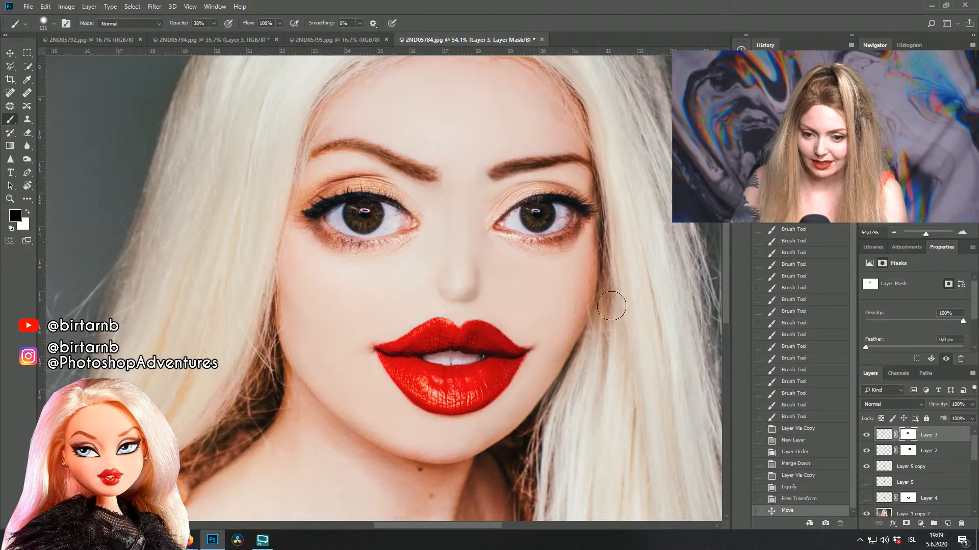
{"action": "mouse_move", "coordinate": [389, 256]}
{"action": "left_mouse_down"}
{"action": "mouse_move", "coordinate": [344, 261]}
{"action": "mouse_move", "coordinate": [316, 255]}
{"action": "left_mouse_up"}
{"action": "left_click_drag", "start_coordinate": [428, 267], "coordinate": [332, 262]}
{"action": "mouse_move", "coordinate": [418, 244]}
{"action": "left_mouse_down"}
{"action": "mouse_move", "coordinate": [383, 267]}
{"action": "mouse_move", "coordinate": [421, 247]}
{"action": "mouse_move", "coordinate": [546, 271]}
{"action": "left_mouse_up"}
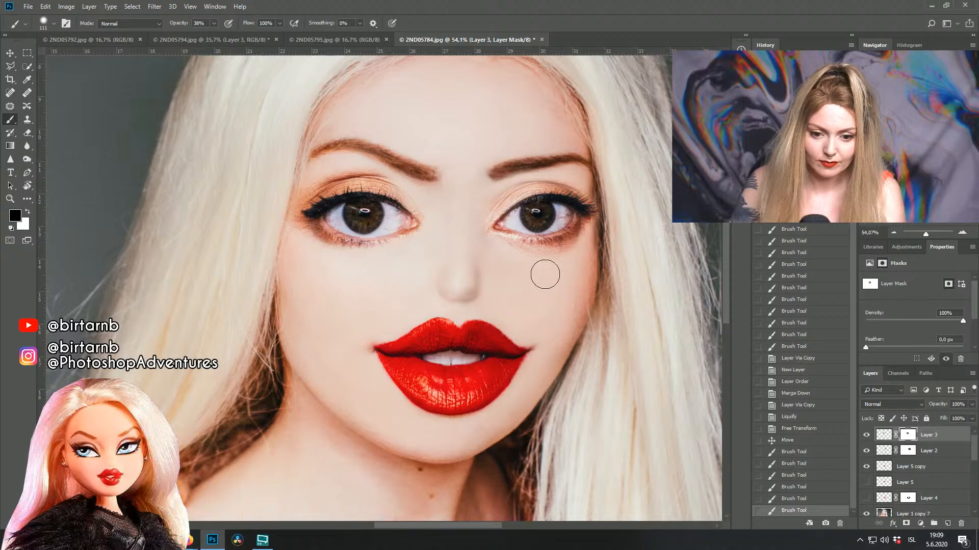
Step: Mask away patch skin beneath the right eye on Layer 2 and below the left eye's outer corner on Layer 3
{"action": "left_click", "coordinate": [916, 454]}
{"action": "mouse_move", "coordinate": [506, 245]}
{"action": "left_mouse_down"}
{"action": "mouse_move", "coordinate": [535, 262]}
{"action": "mouse_move", "coordinate": [515, 260]}
{"action": "mouse_move", "coordinate": [564, 264]}
{"action": "mouse_move", "coordinate": [540, 254]}
{"action": "mouse_move", "coordinate": [566, 280]}
{"action": "left_mouse_up"}
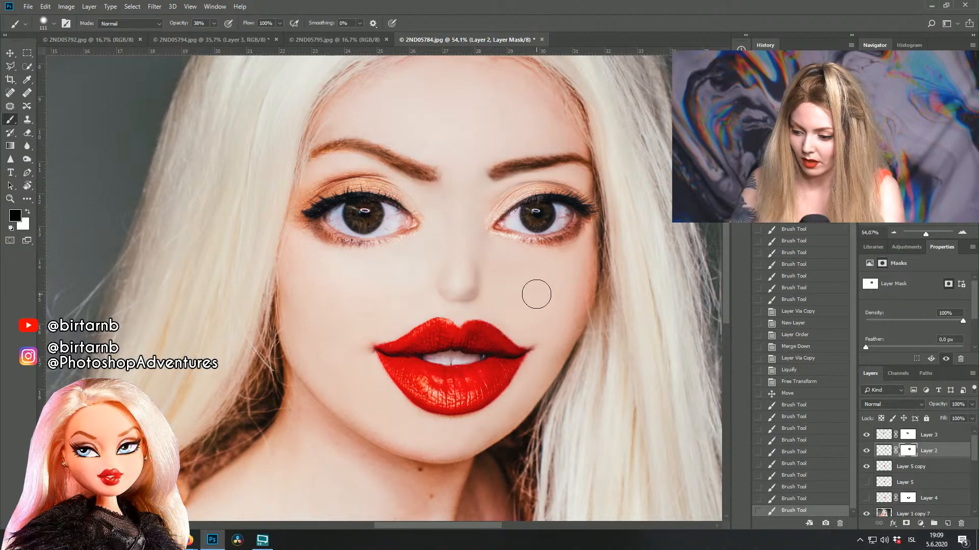
{"action": "mouse_move", "coordinate": [537, 258]}
{"action": "left_mouse_down"}
{"action": "mouse_move", "coordinate": [574, 263]}
{"action": "mouse_move", "coordinate": [578, 280]}
{"action": "left_mouse_up"}
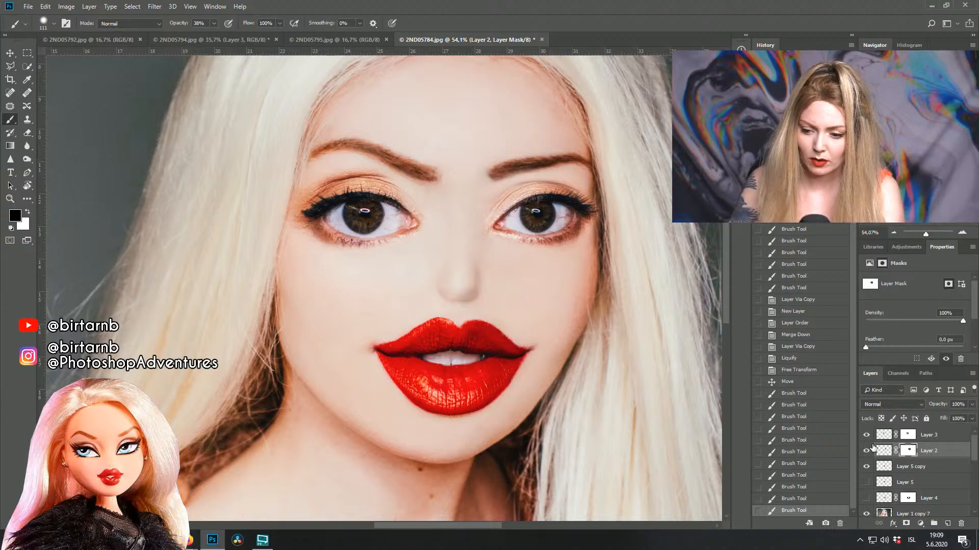
{"action": "left_click", "coordinate": [907, 435]}
{"action": "left_click_drag", "start_coordinate": [323, 251], "coordinate": [295, 236]}
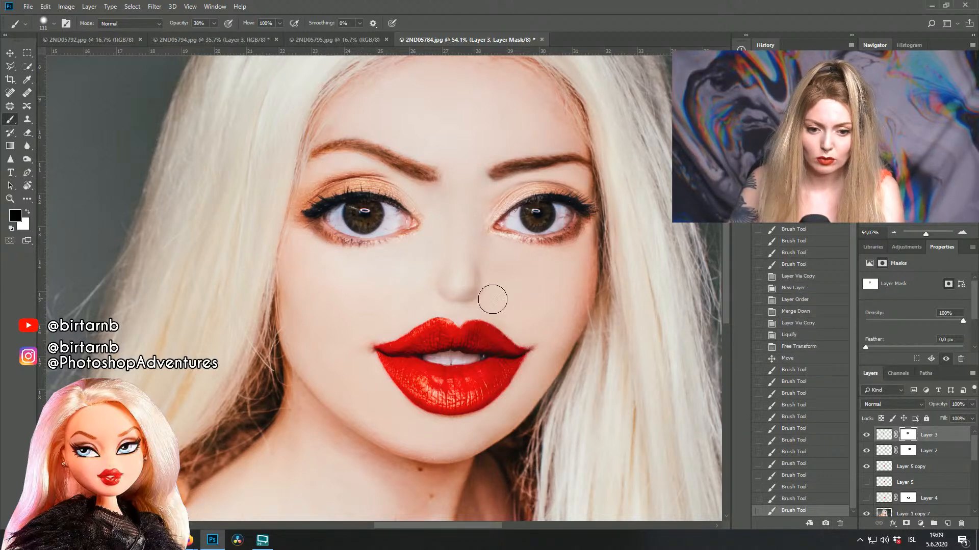
Step: Examine both eyes, their whites and their lower lash lines up close
{"action": "scroll", "coordinate": [399, 203], "scroll_direction": "up", "scroll_amount": 3}
{"action": "scroll", "coordinate": [400, 203], "scroll_direction": "up", "scroll_amount": 1}
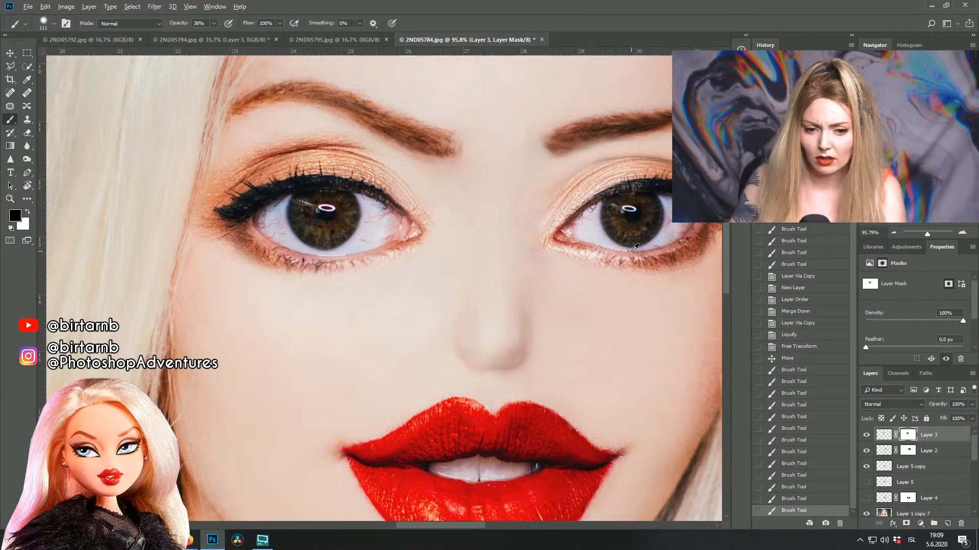
{"action": "scroll", "coordinate": [636, 245], "scroll_direction": "down", "scroll_amount": 1}
{"action": "scroll", "coordinate": [619, 252], "scroll_direction": "up", "scroll_amount": 2}
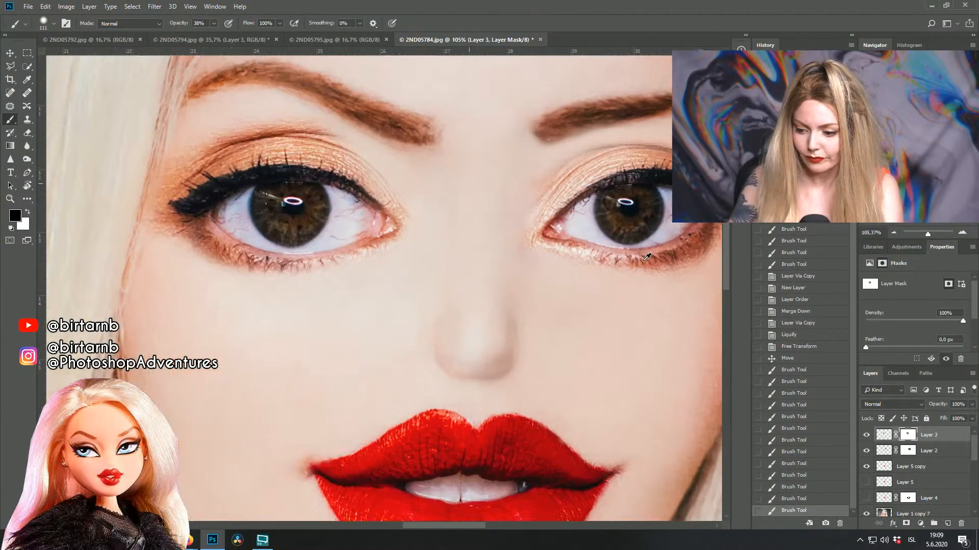
{"action": "scroll", "coordinate": [620, 253], "scroll_direction": "up", "scroll_amount": 1}
{"action": "scroll", "coordinate": [620, 253], "scroll_direction": "down", "scroll_amount": 2}
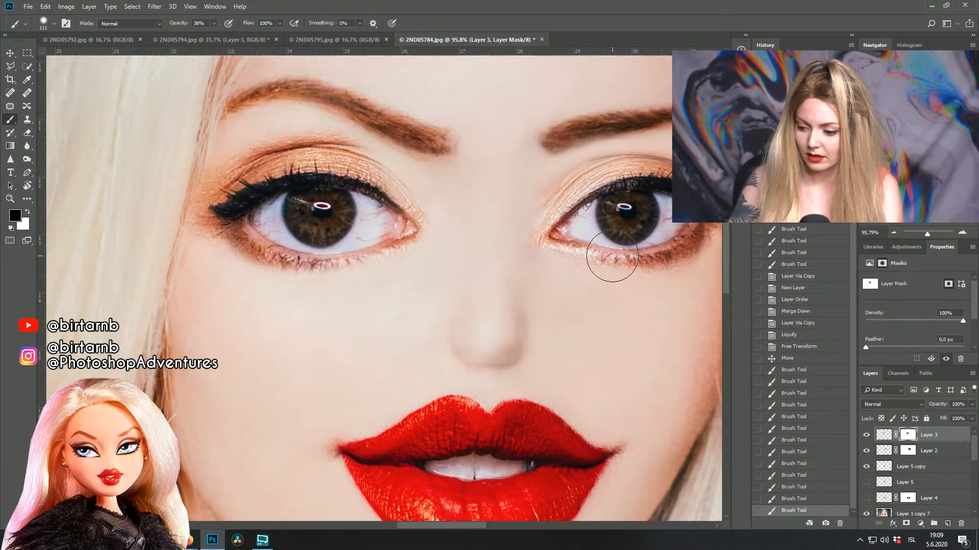
{"action": "left_click_drag", "start_coordinate": [611, 256], "coordinate": [506, 279]}
{"action": "scroll", "coordinate": [588, 234], "scroll_direction": "up", "scroll_amount": 2}
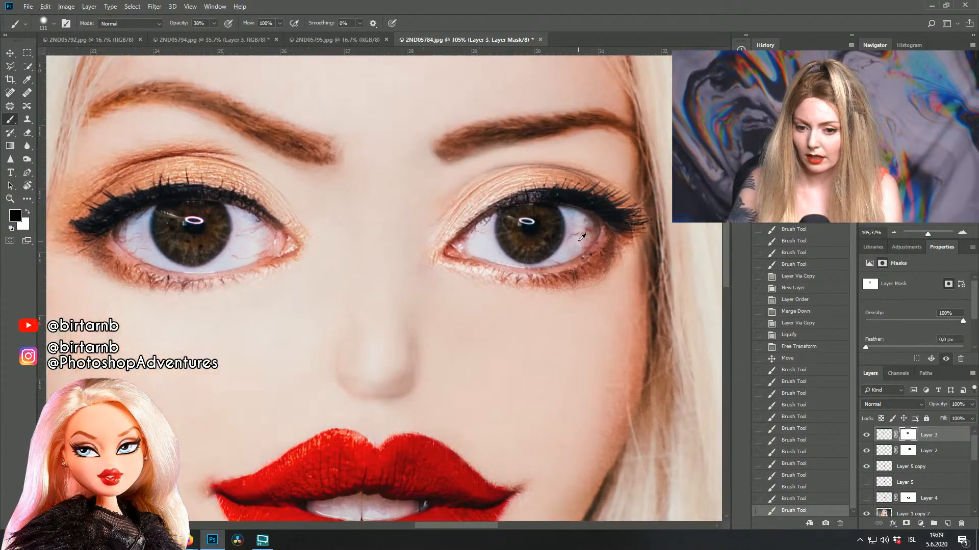
Step: Duplicate the masked eye layers, Layer 2 and Layer 3, and hide both originals
{"action": "left_click", "coordinate": [884, 451], "text": "shift"}
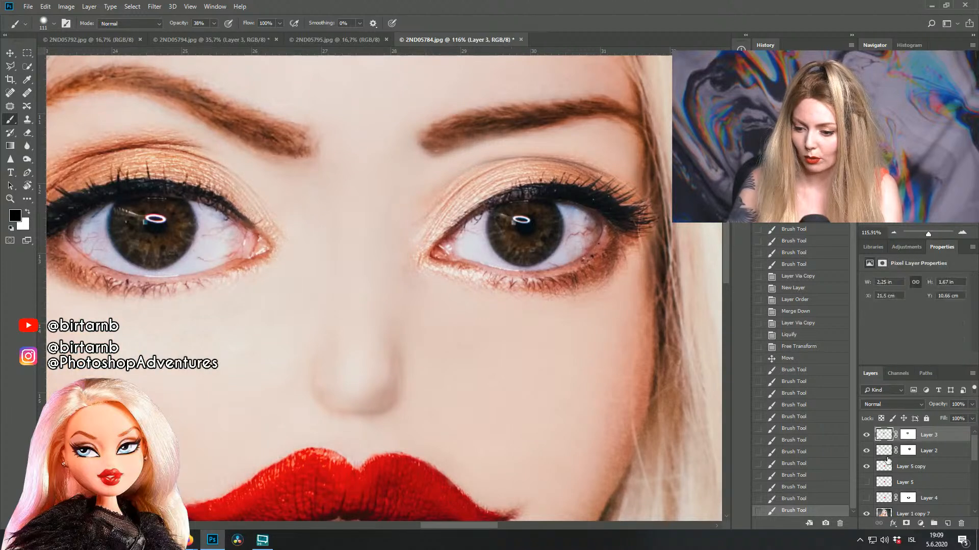
{"action": "key", "text": "ctrl+j"}
{"action": "left_click_drag", "start_coordinate": [866, 467], "coordinate": [866, 482]}
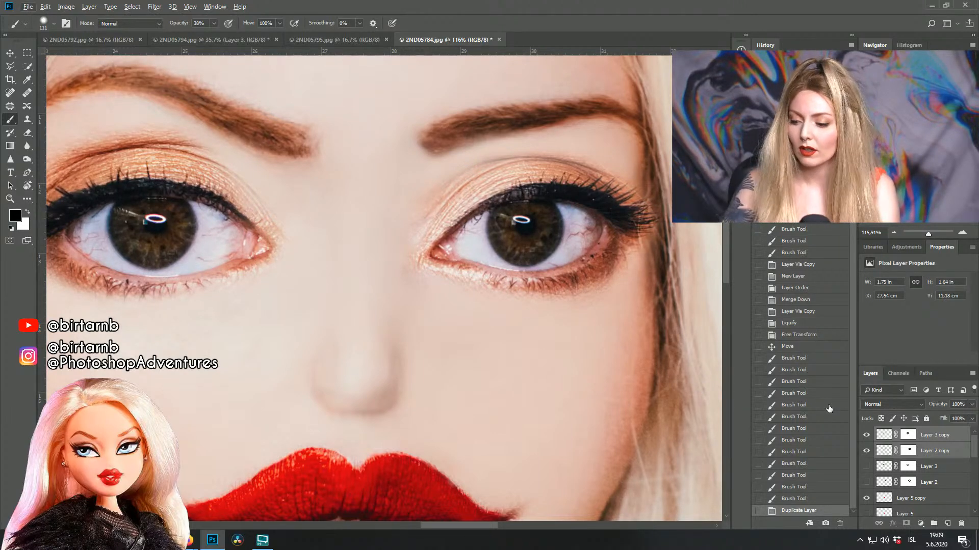
Step: Paint black on the Layer 2 copy mask with a 47 px brush to blend the patch around the right eye's outer corner
{"action": "scroll", "coordinate": [564, 330], "scroll_direction": "up", "scroll_amount": 1}
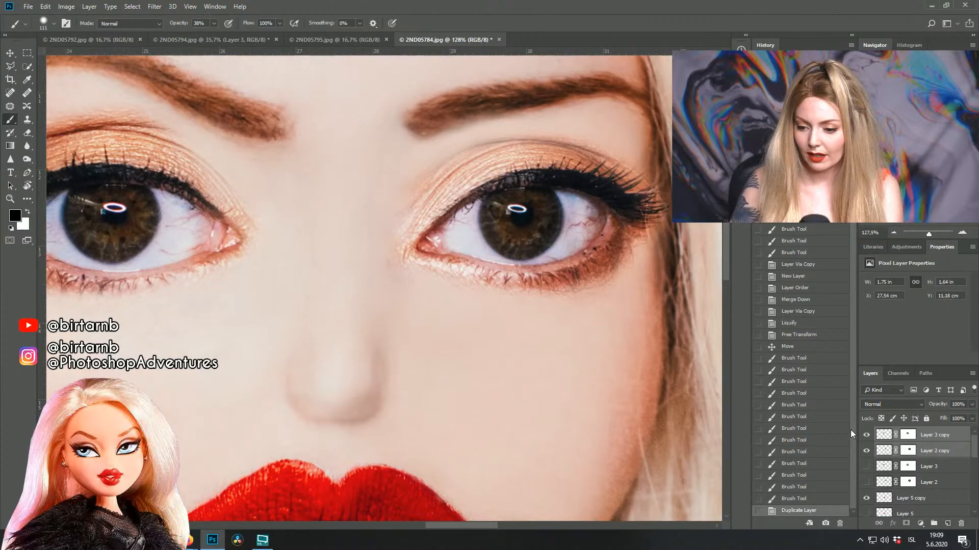
{"action": "left_click", "coordinate": [912, 449]}
{"action": "left_click", "coordinate": [866, 451]}
{"action": "left_click", "coordinate": [866, 451]}
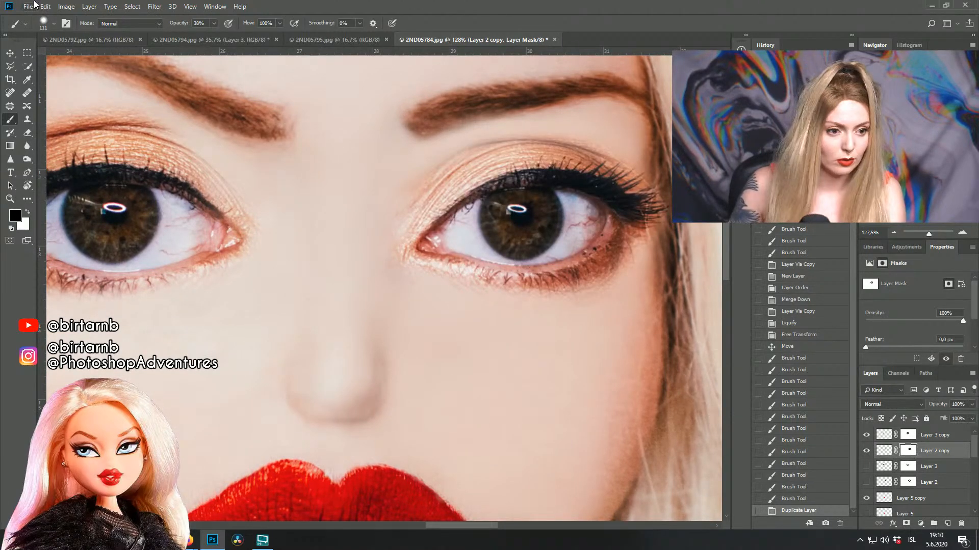
{"action": "left_click", "coordinate": [47, 27]}
{"action": "scroll", "coordinate": [67, 58], "scroll_direction": "up", "scroll_amount": 1}
{"action": "left_click", "coordinate": [72, 58]}
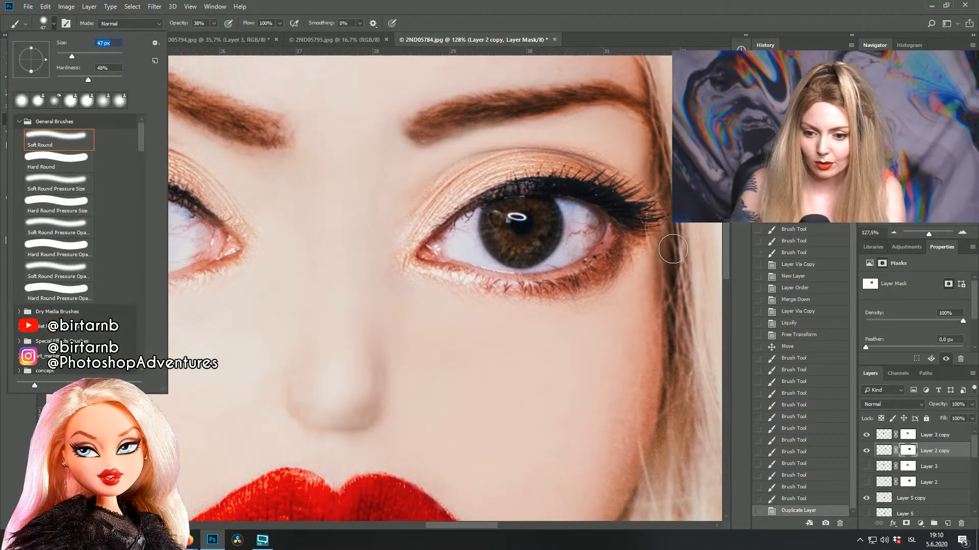
{"action": "left_click", "coordinate": [665, 247]}
{"action": "left_click", "coordinate": [669, 244]}
{"action": "left_click", "coordinate": [672, 238]}
{"action": "left_click", "coordinate": [673, 233]}
{"action": "left_click", "coordinate": [674, 233]}
{"action": "left_click", "coordinate": [670, 218]}
{"action": "left_click", "coordinate": [668, 213]}
{"action": "left_click", "coordinate": [666, 204]}
{"action": "left_click", "coordinate": [663, 190]}
{"action": "left_click", "coordinate": [664, 184]}
{"action": "left_click", "coordinate": [664, 179]}
{"action": "left_click", "coordinate": [661, 170]}
{"action": "left_click", "coordinate": [657, 166]}
{"action": "left_click", "coordinate": [656, 164]}
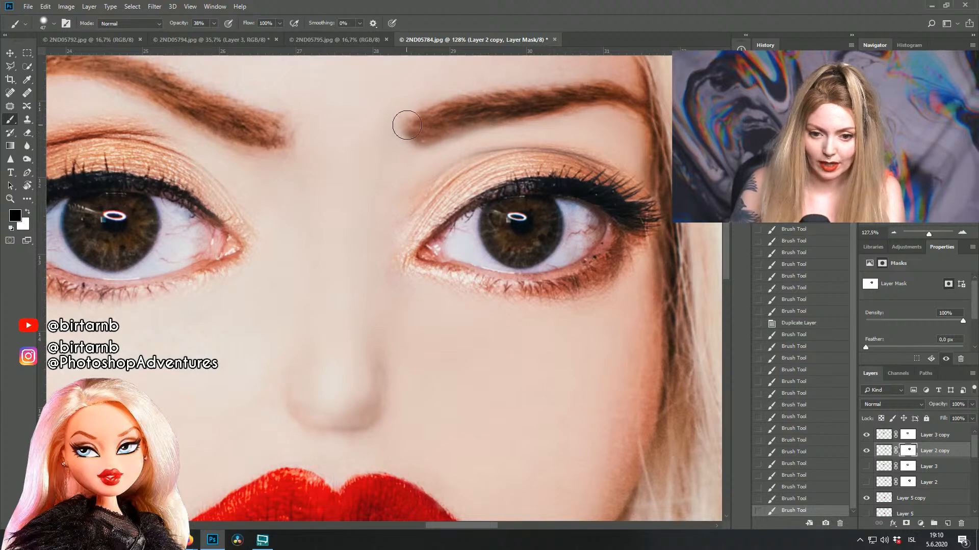
Step: Mask away the patch edge between the right eye's upper lid and the eyebrow on Layer 2 copy
{"action": "left_click", "coordinate": [471, 141]}
{"action": "left_click", "coordinate": [491, 131]}
{"action": "left_click", "coordinate": [503, 131]}
{"action": "left_click", "coordinate": [502, 135]}
{"action": "left_click", "coordinate": [571, 127]}
{"action": "left_click", "coordinate": [575, 131]}
{"action": "left_click", "coordinate": [663, 159]}
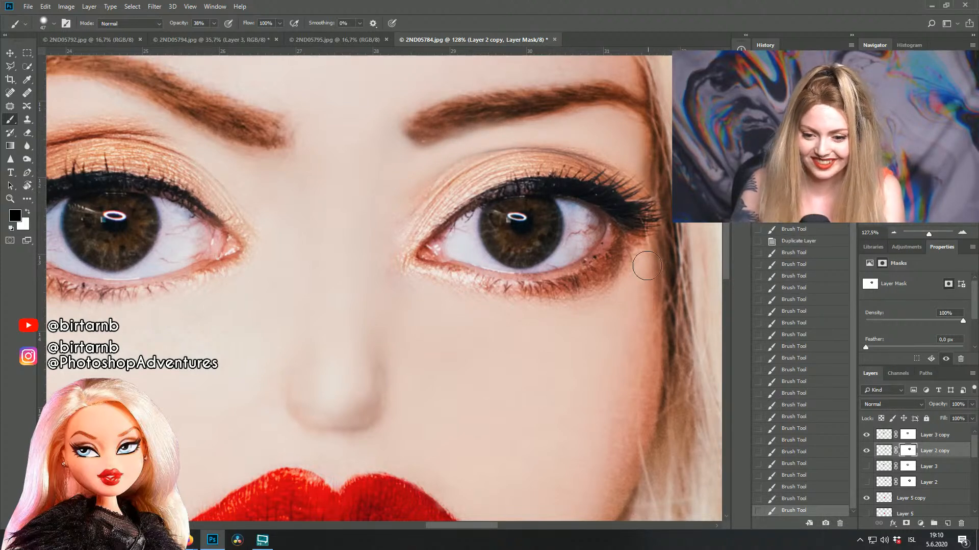
Step: Darken the right eye's lower lash line and outer corner on Layer 2 copy with a 14 px Burn tool
{"action": "left_click", "coordinate": [886, 456]}
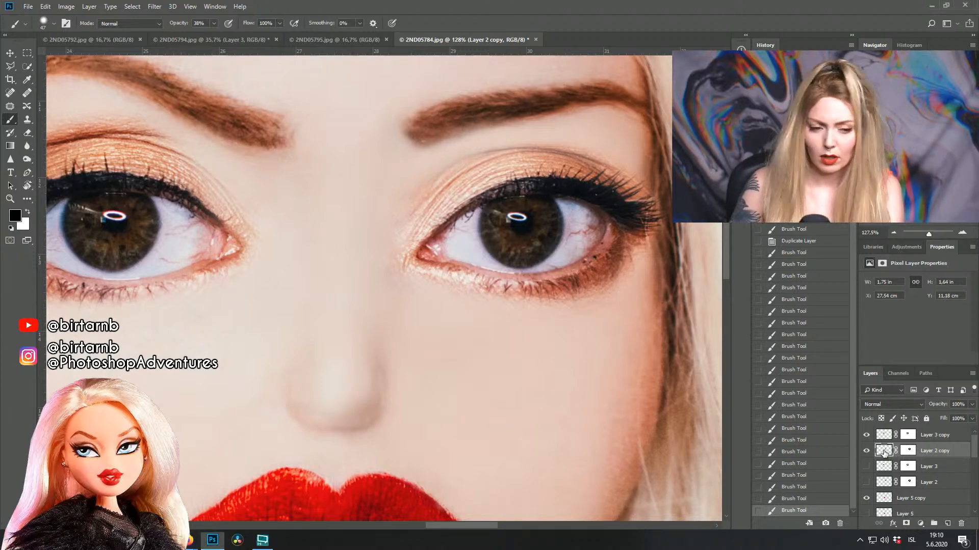
{"action": "left_click", "coordinate": [28, 160]}
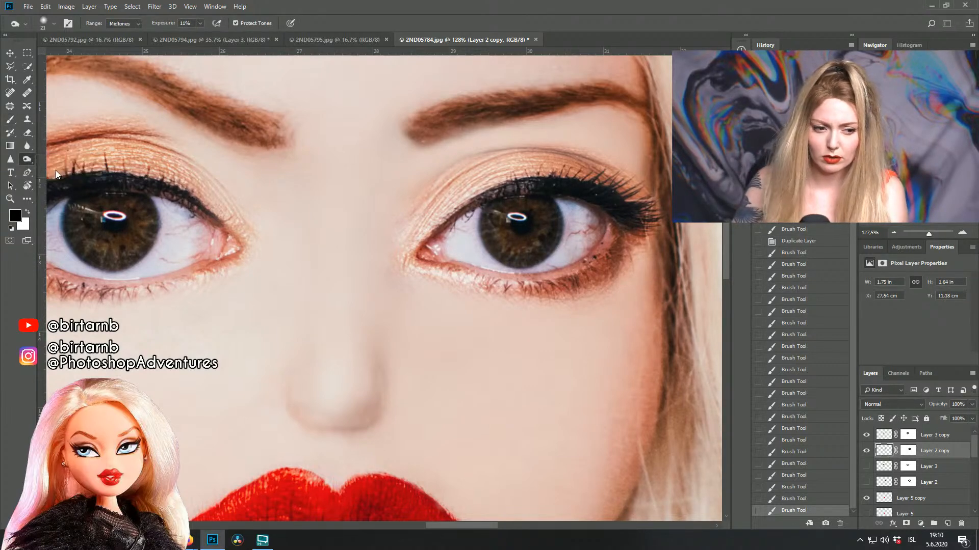
{"action": "left_click", "coordinate": [47, 21]}
{"action": "left_click_drag", "start_coordinate": [65, 57], "coordinate": [62, 56]}
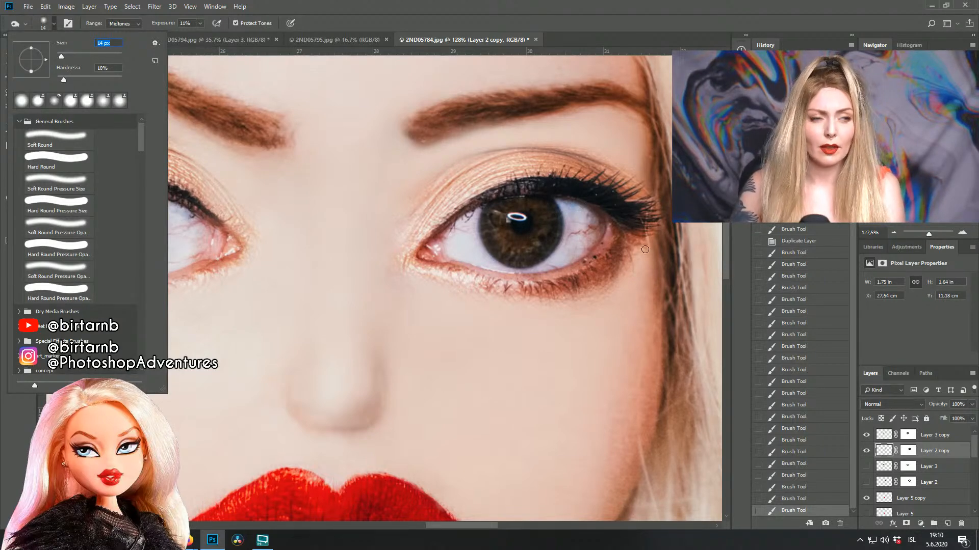
{"action": "left_click", "coordinate": [611, 243]}
{"action": "mouse_move", "coordinate": [618, 241]}
{"action": "left_mouse_down"}
{"action": "mouse_move", "coordinate": [622, 225]}
{"action": "mouse_move", "coordinate": [603, 263]}
{"action": "mouse_move", "coordinate": [620, 226]}
{"action": "left_mouse_up"}
{"action": "mouse_move", "coordinate": [597, 269]}
{"action": "left_mouse_down"}
{"action": "mouse_move", "coordinate": [623, 242]}
{"action": "mouse_move", "coordinate": [581, 270]}
{"action": "left_mouse_up"}
{"action": "mouse_move", "coordinate": [581, 270]}
{"action": "left_mouse_down"}
{"action": "mouse_move", "coordinate": [619, 245]}
{"action": "mouse_move", "coordinate": [581, 270]}
{"action": "left_mouse_up"}
{"action": "mouse_move", "coordinate": [618, 245]}
{"action": "left_mouse_down"}
{"action": "mouse_move", "coordinate": [580, 270]}
{"action": "mouse_move", "coordinate": [618, 245]}
{"action": "left_mouse_up"}
{"action": "mouse_move", "coordinate": [619, 245]}
{"action": "left_mouse_down"}
{"action": "mouse_move", "coordinate": [571, 277]}
{"action": "mouse_move", "coordinate": [619, 242]}
{"action": "mouse_move", "coordinate": [563, 279]}
{"action": "mouse_move", "coordinate": [629, 246]}
{"action": "mouse_move", "coordinate": [599, 255]}
{"action": "mouse_move", "coordinate": [585, 274]}
{"action": "mouse_move", "coordinate": [579, 265]}
{"action": "mouse_move", "coordinate": [592, 264]}
{"action": "mouse_move", "coordinate": [569, 283]}
{"action": "mouse_move", "coordinate": [598, 264]}
{"action": "mouse_move", "coordinate": [562, 278]}
{"action": "mouse_move", "coordinate": [614, 243]}
{"action": "mouse_move", "coordinate": [562, 278]}
{"action": "mouse_move", "coordinate": [610, 246]}
{"action": "mouse_move", "coordinate": [577, 275]}
{"action": "mouse_move", "coordinate": [510, 289]}
{"action": "mouse_move", "coordinate": [583, 274]}
{"action": "mouse_move", "coordinate": [570, 287]}
{"action": "mouse_move", "coordinate": [523, 288]}
{"action": "left_mouse_up"}
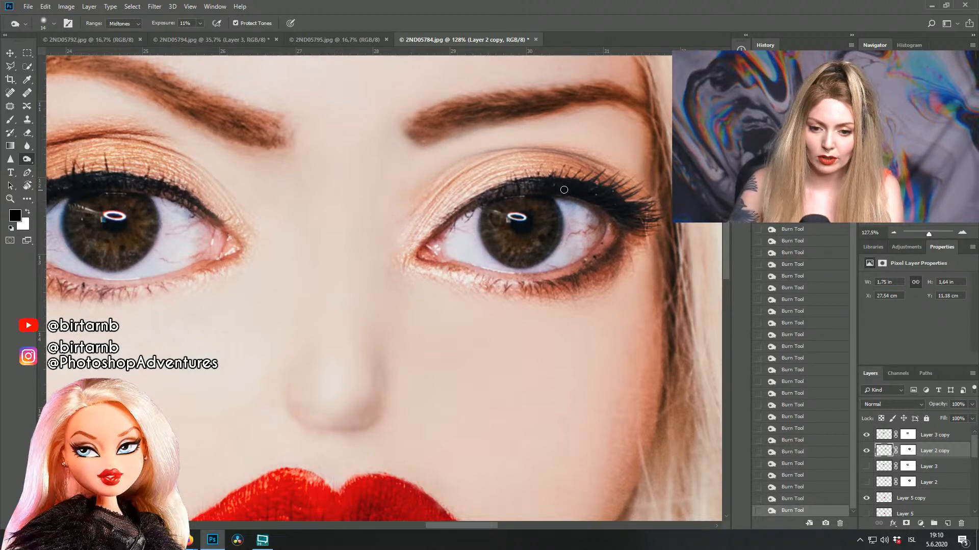
Step: Darken the left eye's lower lash line on Layer 3 copy with an 18 px Burn tool
{"action": "scroll", "coordinate": [273, 219], "scroll_direction": "left", "scroll_amount": 3}
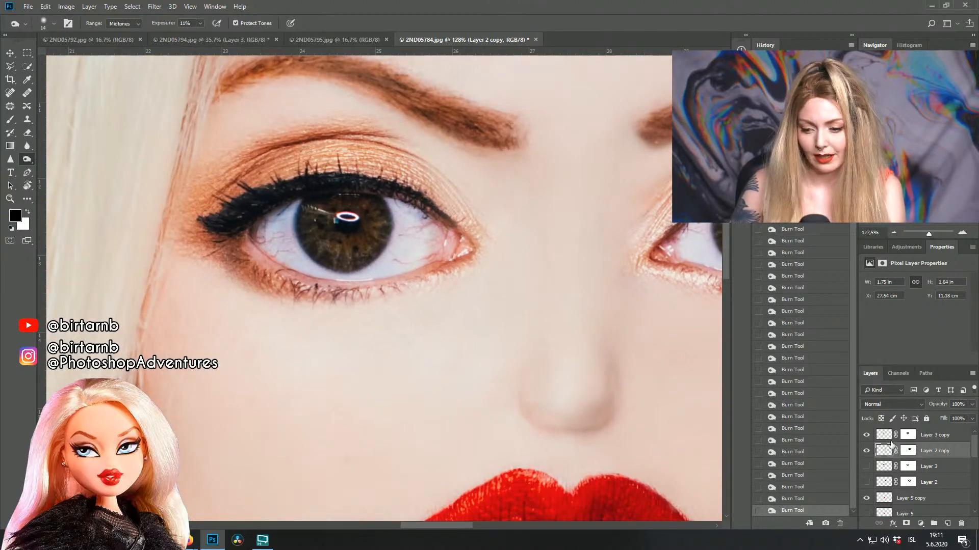
{"action": "left_click", "coordinate": [866, 435]}
{"action": "left_click", "coordinate": [866, 435]}
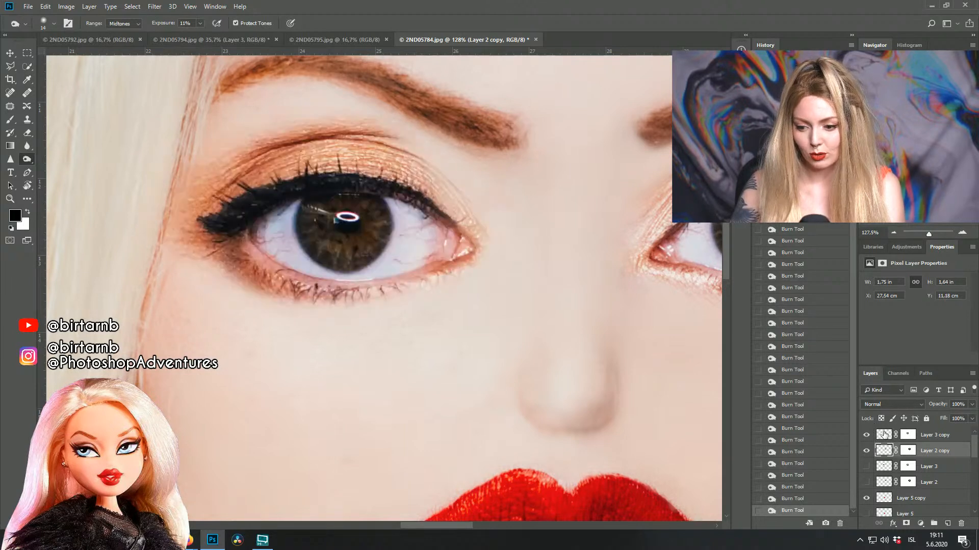
{"action": "left_click", "coordinate": [883, 434]}
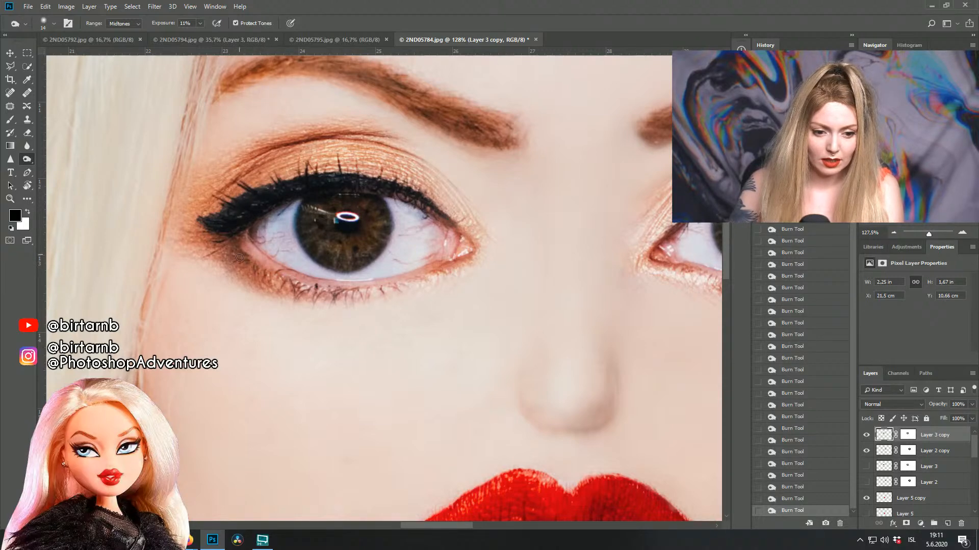
{"action": "left_click", "coordinate": [44, 23]}
{"action": "scroll", "coordinate": [110, 44], "scroll_direction": "up", "scroll_amount": 4}
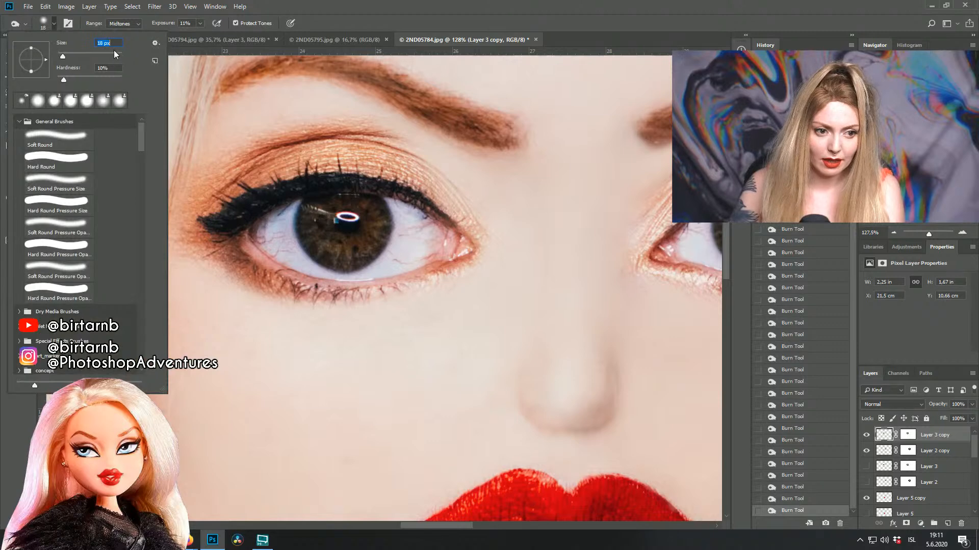
{"action": "left_click", "coordinate": [301, 285]}
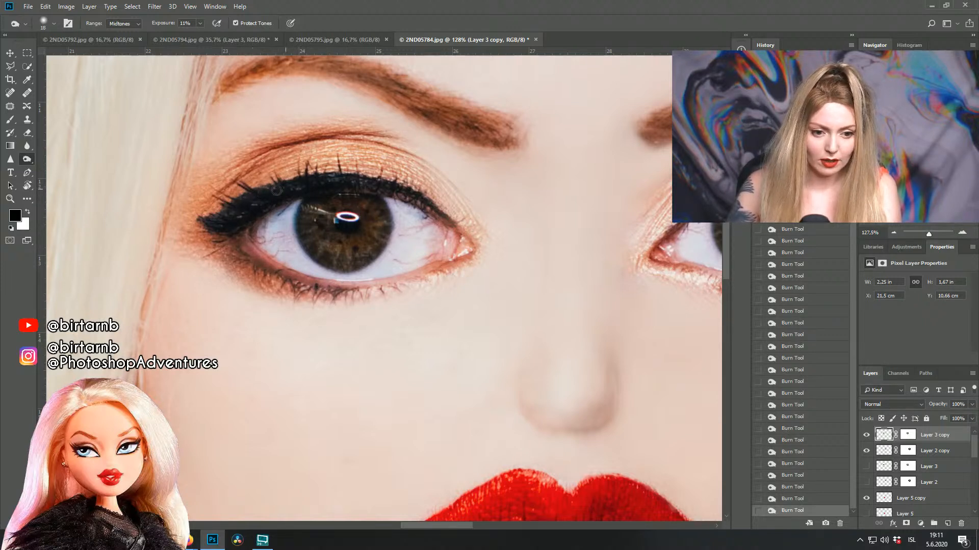
Step: Burn along the left eye's upper lash line on Layer 3 copy with a 23 px brush
{"action": "left_click", "coordinate": [53, 23]}
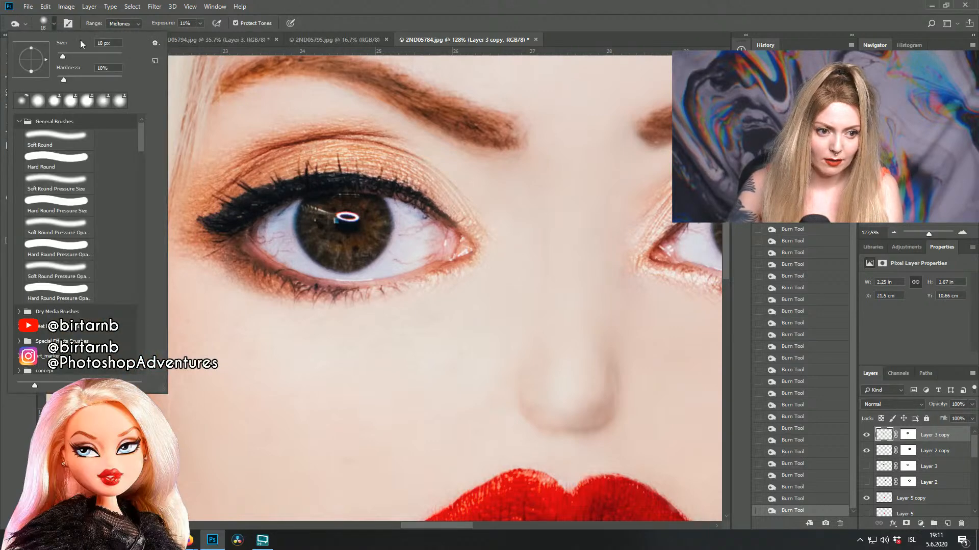
{"action": "left_click", "coordinate": [242, 207]}
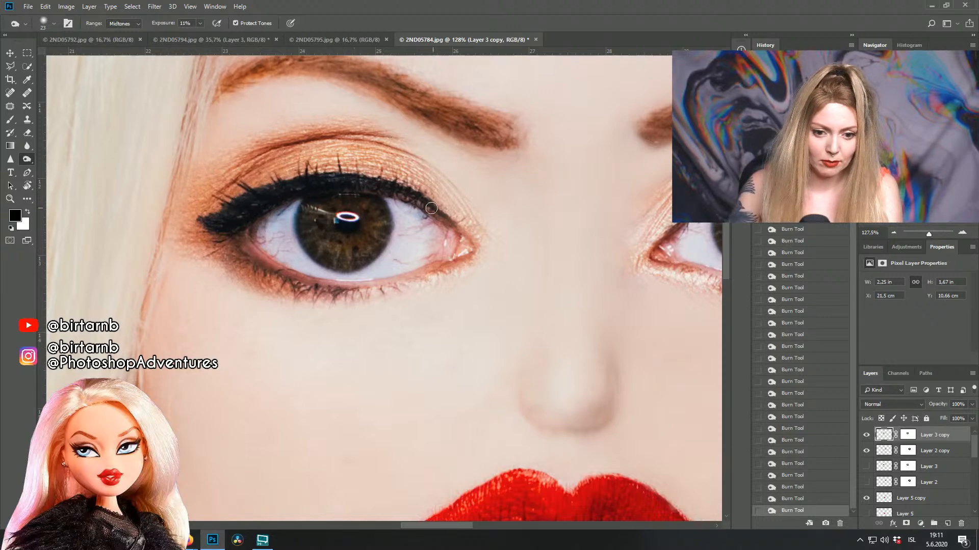
{"action": "mouse_move", "coordinate": [535, 262]}
{"action": "left_mouse_down"}
{"action": "mouse_move", "coordinate": [457, 236]}
{"action": "mouse_move", "coordinate": [432, 241]}
{"action": "left_mouse_up"}
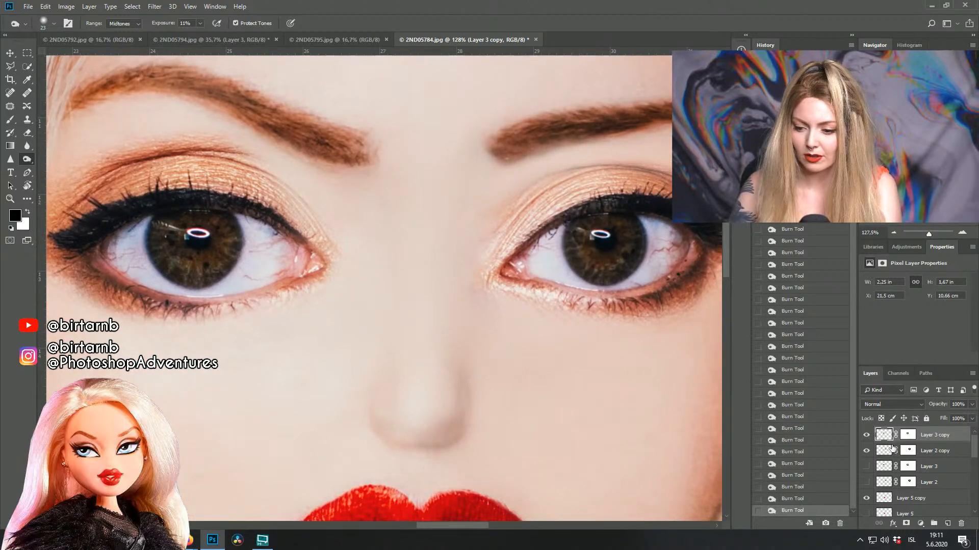
Step: Compare the face with and without the burned eye layers, Layer 2 copy and Layer 3 copy
{"action": "left_click", "coordinate": [890, 450]}
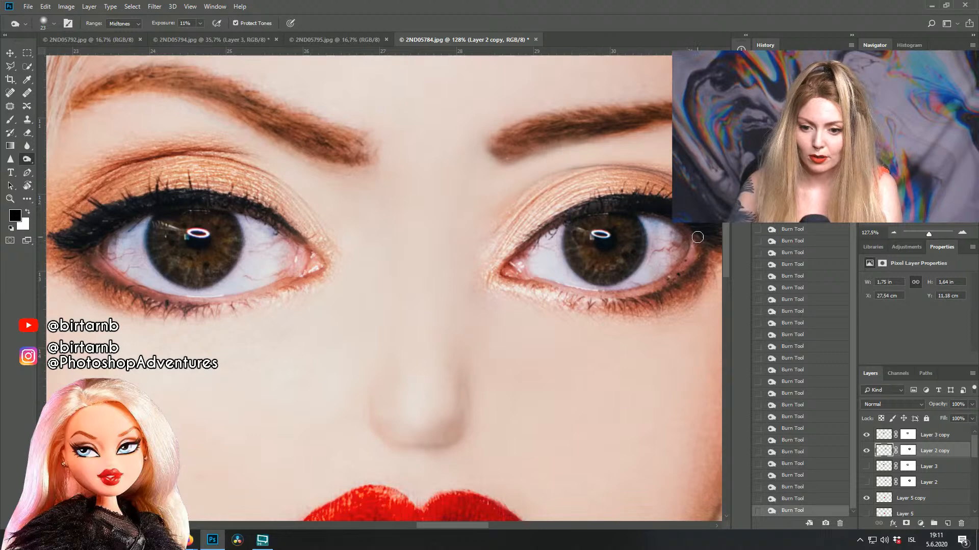
{"action": "scroll", "coordinate": [662, 265], "scroll_direction": "down", "scroll_amount": 5}
{"action": "scroll", "coordinate": [646, 274], "scroll_direction": "down", "scroll_amount": 3}
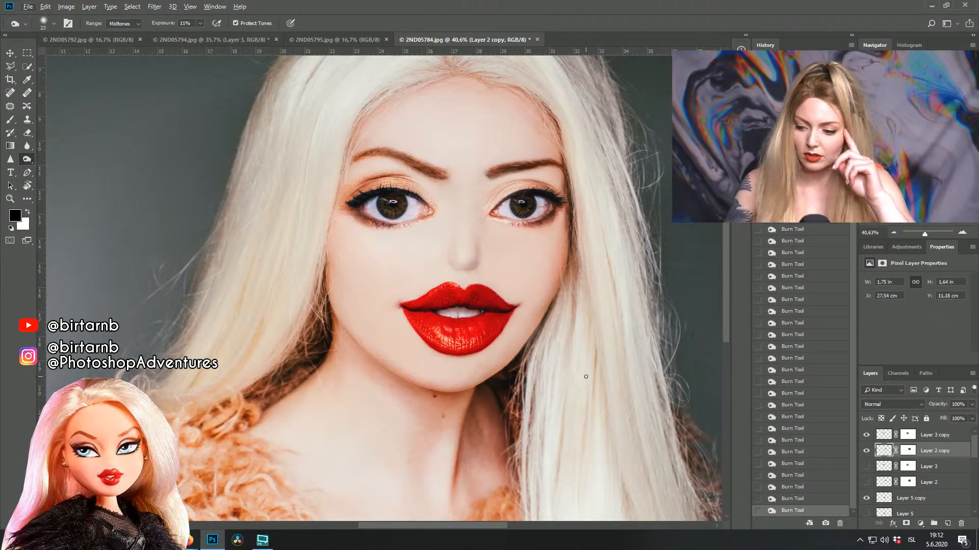
{"action": "left_click", "coordinate": [868, 452]}
{"action": "left_click", "coordinate": [869, 452]}
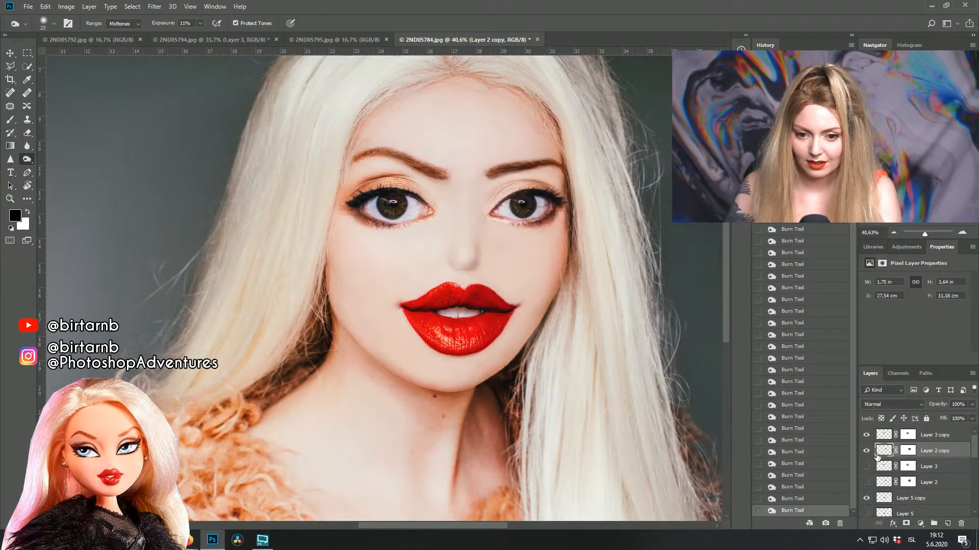
{"action": "left_click", "coordinate": [866, 436]}
{"action": "left_click", "coordinate": [866, 436]}
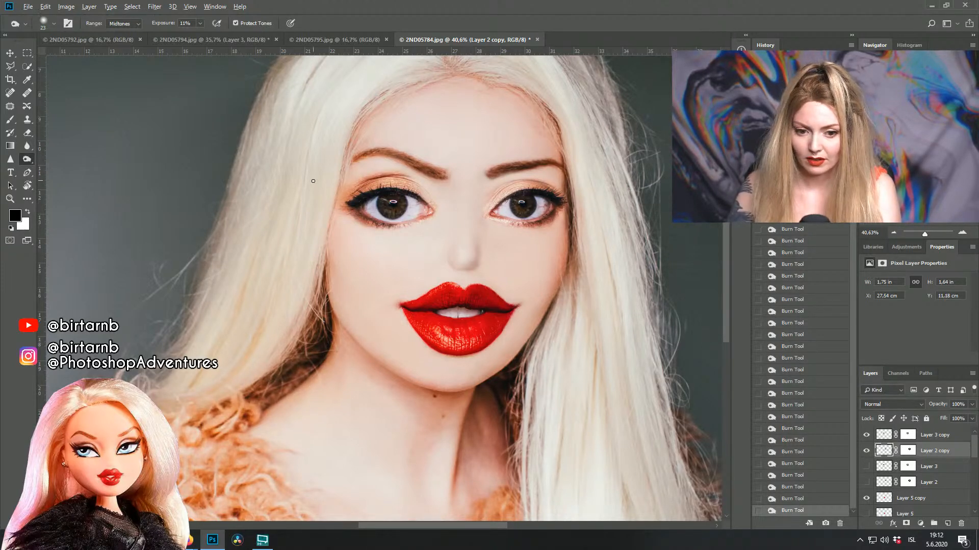
Step: Set the Burn tool to a 17 px brush, 25% exposure and the Shadows range
{"action": "scroll", "coordinate": [438, 214], "scroll_direction": "up", "scroll_amount": 5}
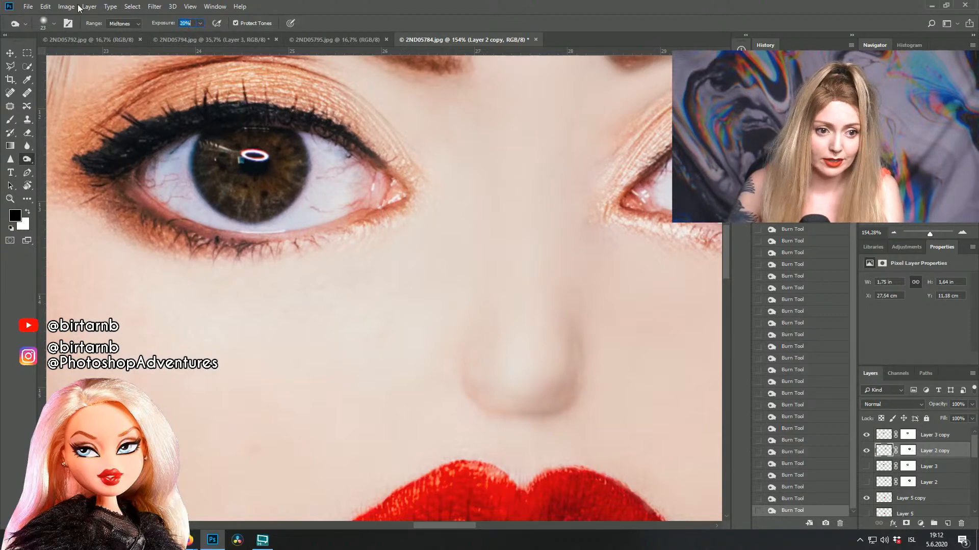
{"action": "left_click", "coordinate": [54, 23]}
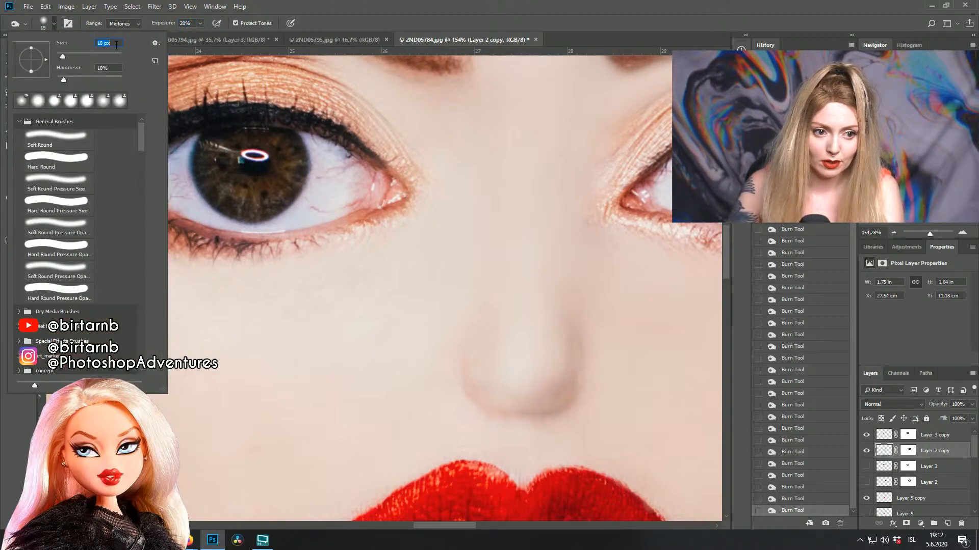
{"action": "key", "text": "Return"}
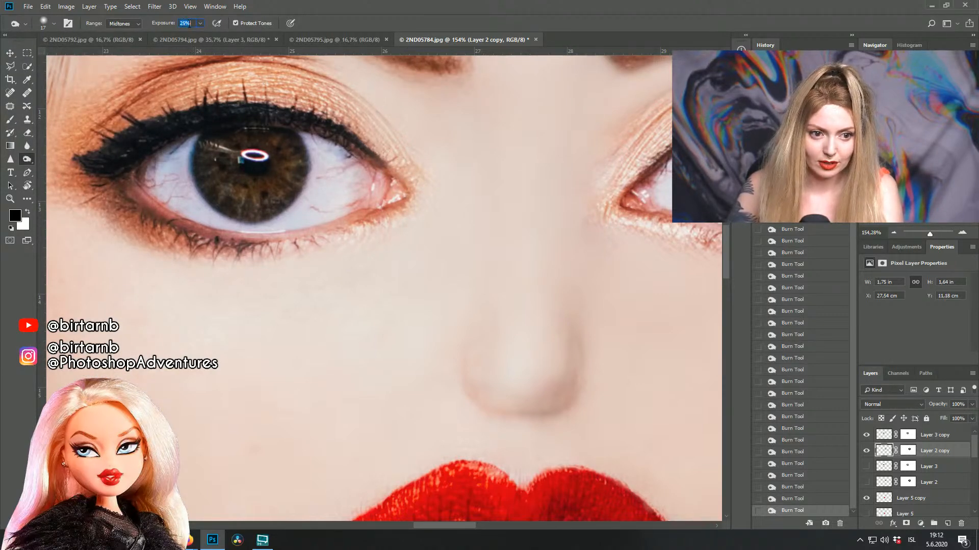
{"action": "type", "text": "25"}
{"action": "key", "text": "Return"}
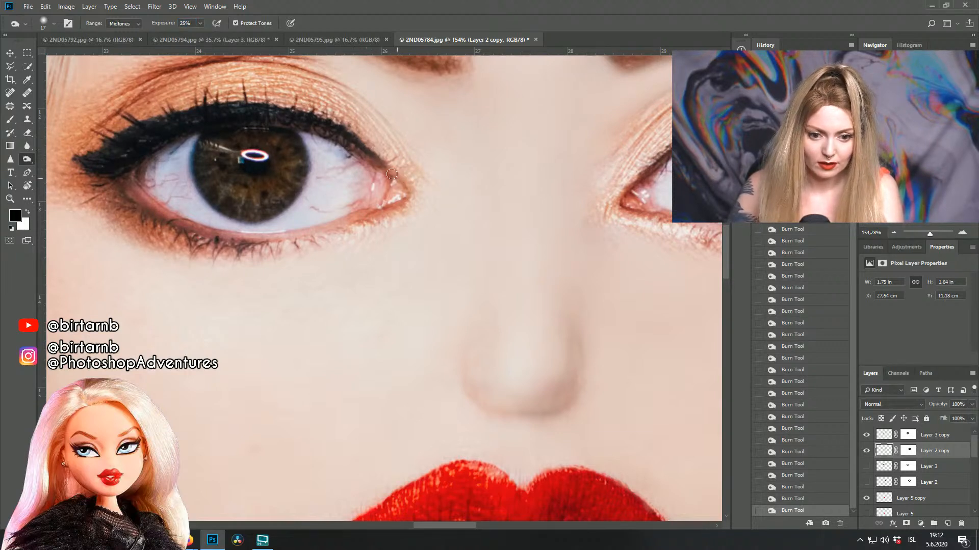
{"action": "left_click", "coordinate": [116, 23]}
{"action": "left_click", "coordinate": [120, 34]}
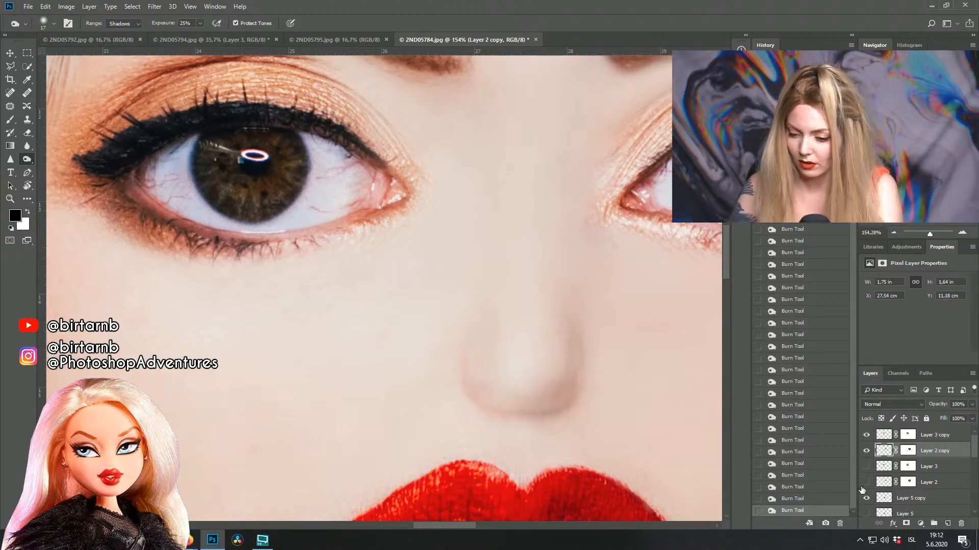
Step: Target the Layer 3 copy image and switch the Burn tool's range to Highlights
{"action": "left_click", "coordinate": [880, 436]}
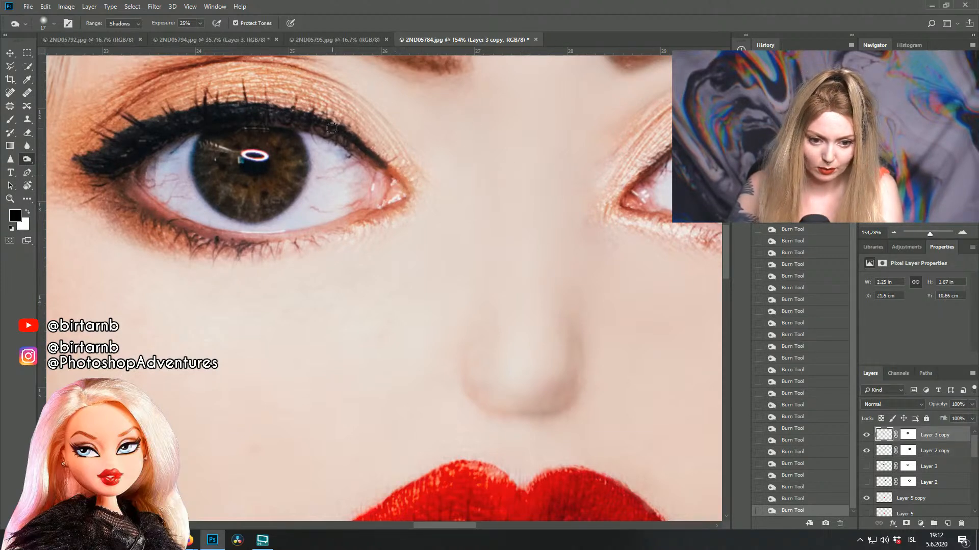
{"action": "left_click", "coordinate": [122, 23]}
{"action": "left_click", "coordinate": [124, 49]}
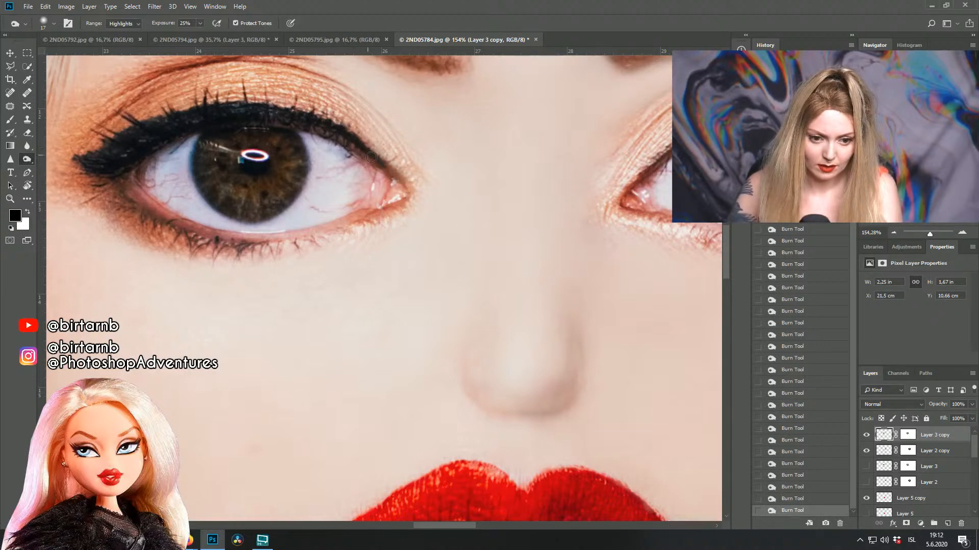
Step: On Layer 2 copy, darken the upper lash line near the inner corner of the image's right eye with the Burn Tool
{"action": "scroll", "coordinate": [395, 192], "scroll_direction": "down", "scroll_amount": 5}
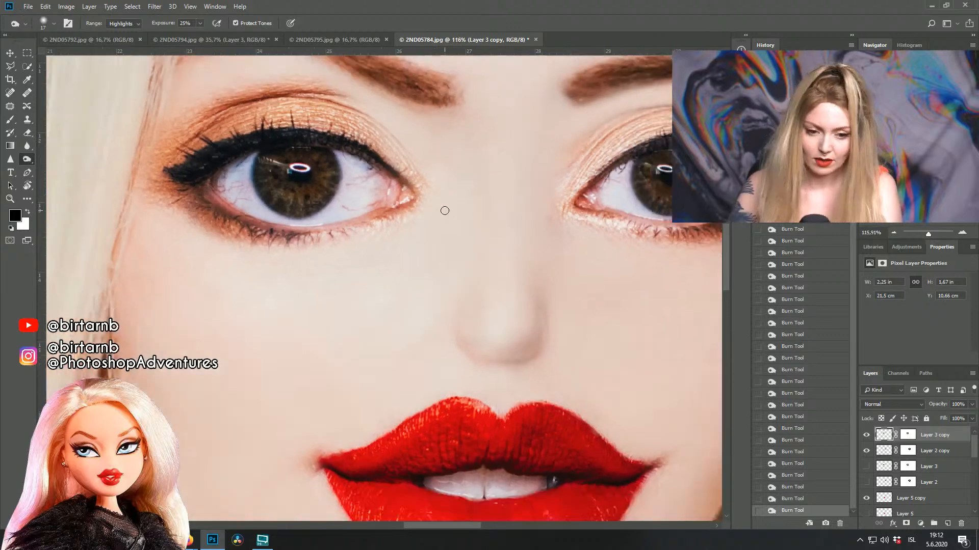
{"action": "scroll", "coordinate": [560, 201], "scroll_direction": "up", "scroll_amount": 4}
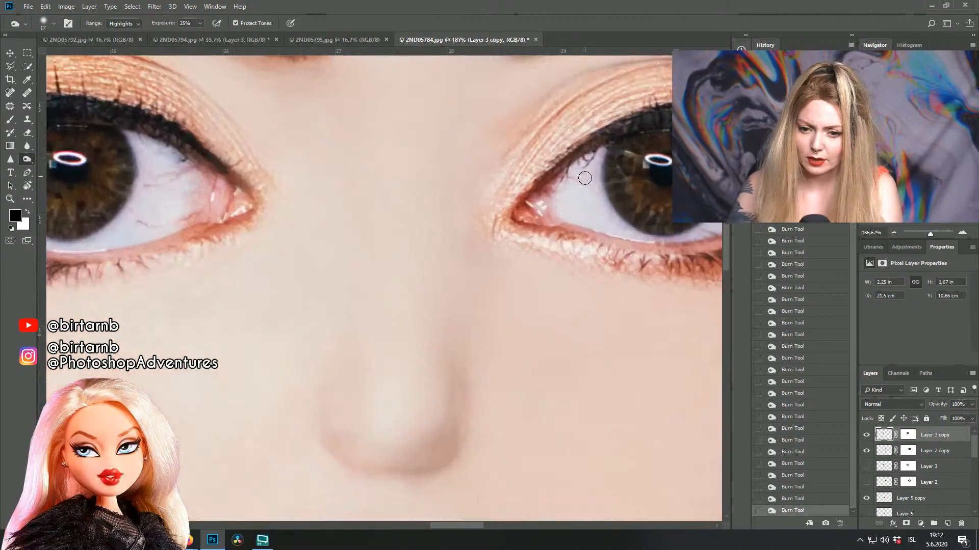
{"action": "left_click", "coordinate": [879, 449]}
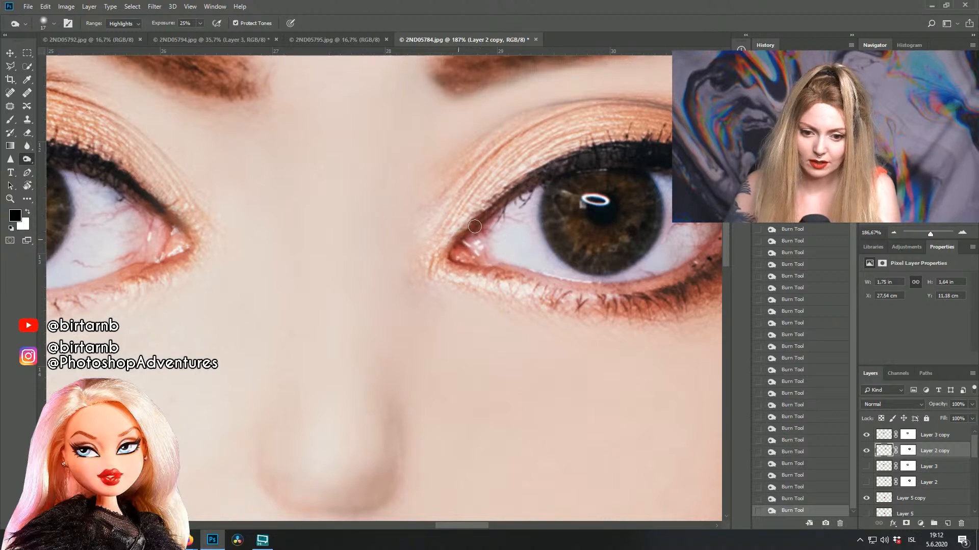
{"action": "left_click_drag", "start_coordinate": [528, 180], "coordinate": [491, 204]}
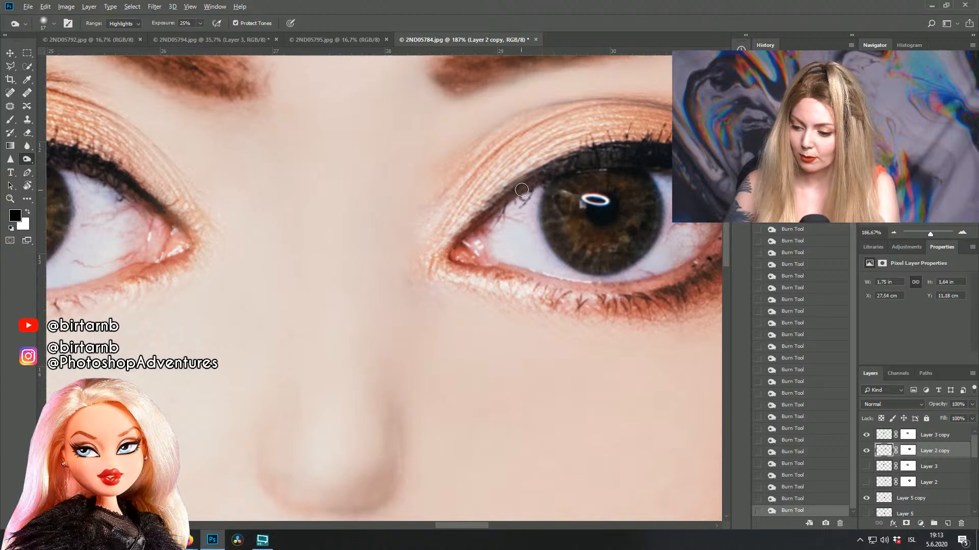
{"action": "scroll", "coordinate": [518, 204], "scroll_direction": "down", "scroll_amount": 4}
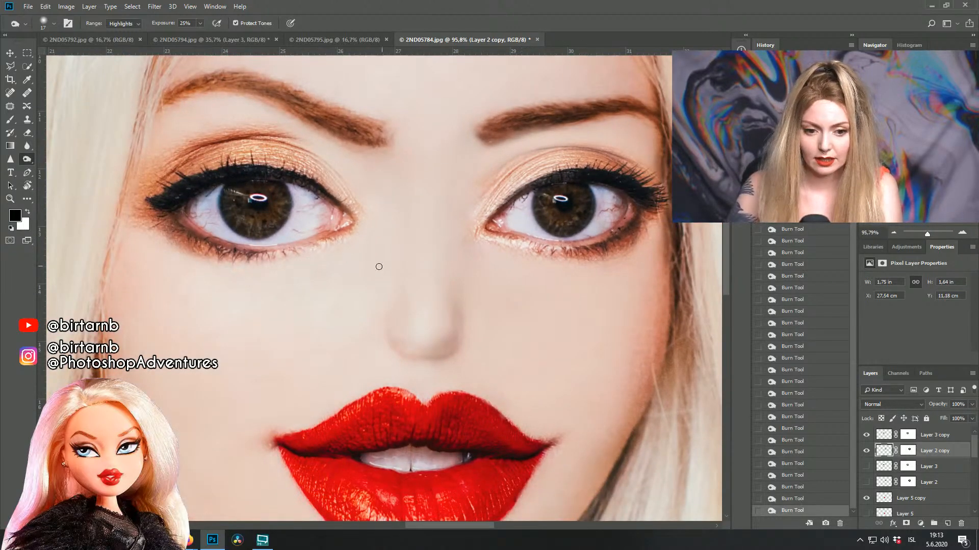
Step: On Layer 3 copy, burn the lower lash line and upper eyeliner of the image's left eye with the range set to Midtones
{"action": "scroll", "coordinate": [185, 238], "scroll_direction": "up", "scroll_amount": 4}
{"action": "left_click_drag", "start_coordinate": [226, 197], "coordinate": [336, 261]}
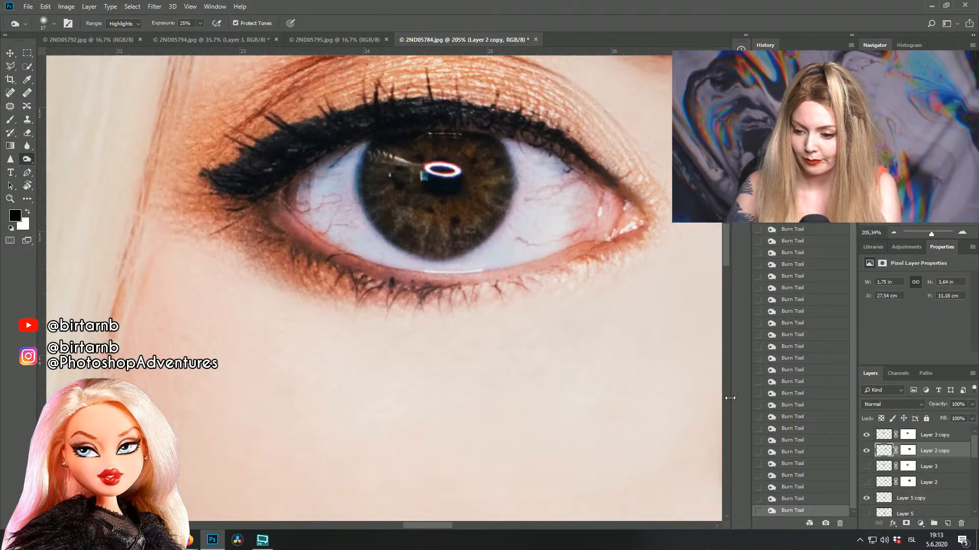
{"action": "left_click", "coordinate": [879, 436]}
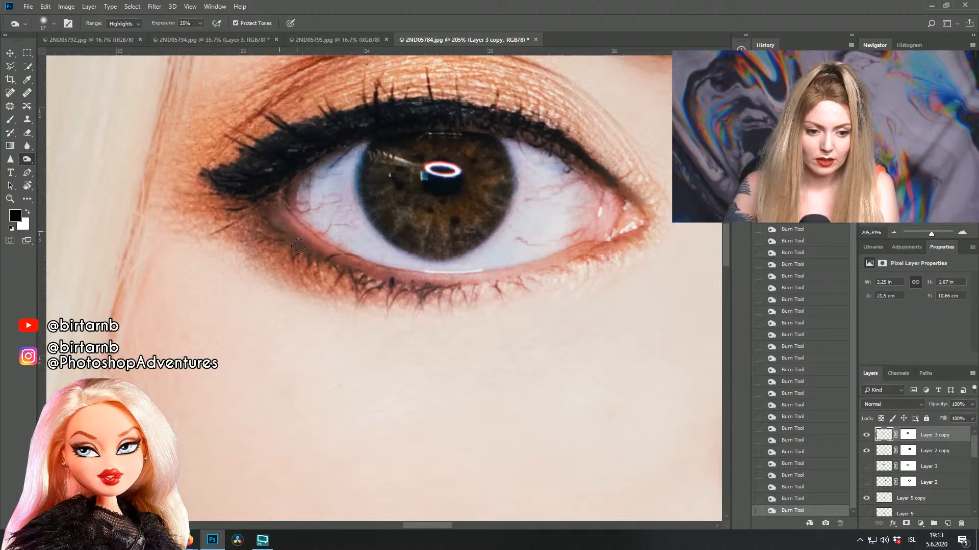
{"action": "left_click", "coordinate": [122, 23]}
{"action": "left_click", "coordinate": [120, 40]}
{"action": "left_click_drag", "start_coordinate": [310, 248], "coordinate": [270, 214]}
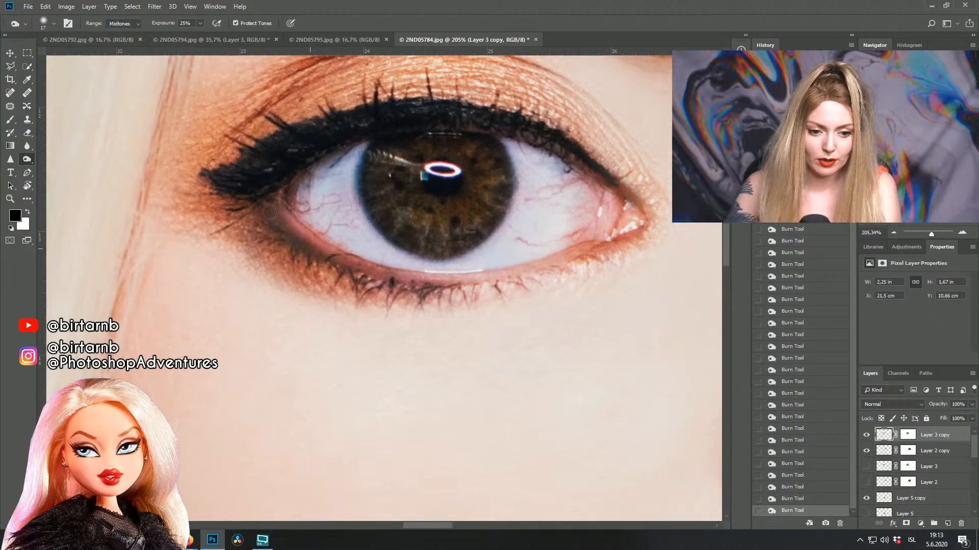
{"action": "mouse_move", "coordinate": [316, 259]}
{"action": "left_mouse_down"}
{"action": "mouse_move", "coordinate": [408, 294]}
{"action": "mouse_move", "coordinate": [376, 288]}
{"action": "mouse_move", "coordinate": [354, 275]}
{"action": "mouse_move", "coordinate": [437, 298]}
{"action": "left_mouse_up"}
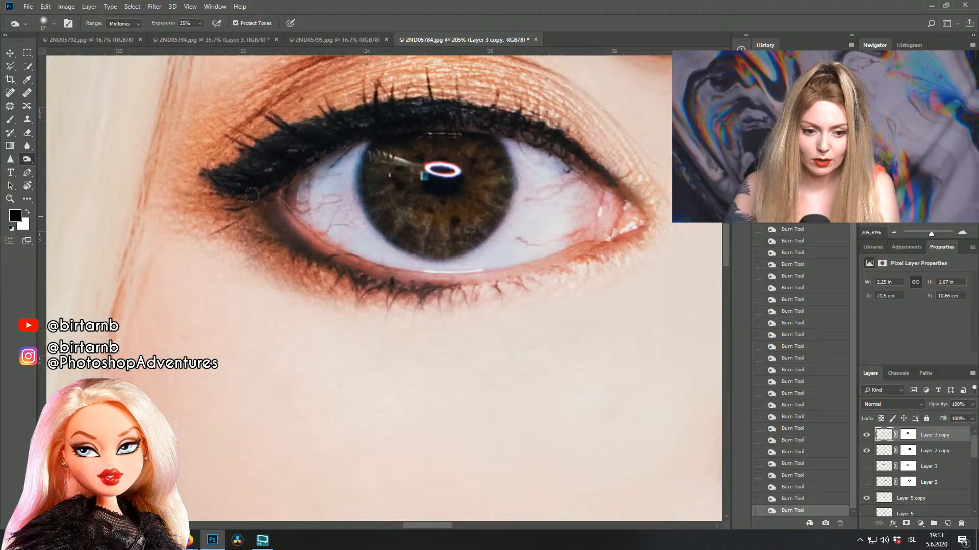
{"action": "mouse_move", "coordinate": [250, 159]}
{"action": "left_mouse_down"}
{"action": "mouse_move", "coordinate": [351, 122]}
{"action": "mouse_move", "coordinate": [286, 142]}
{"action": "mouse_move", "coordinate": [312, 125]}
{"action": "mouse_move", "coordinate": [389, 107]}
{"action": "mouse_move", "coordinate": [306, 133]}
{"action": "mouse_move", "coordinate": [415, 111]}
{"action": "mouse_move", "coordinate": [504, 119]}
{"action": "mouse_move", "coordinate": [467, 105]}
{"action": "mouse_move", "coordinate": [448, 107]}
{"action": "mouse_move", "coordinate": [576, 142]}
{"action": "mouse_move", "coordinate": [515, 135]}
{"action": "mouse_move", "coordinate": [594, 158]}
{"action": "mouse_move", "coordinate": [592, 167]}
{"action": "mouse_move", "coordinate": [532, 137]}
{"action": "mouse_move", "coordinate": [604, 179]}
{"action": "left_mouse_up"}
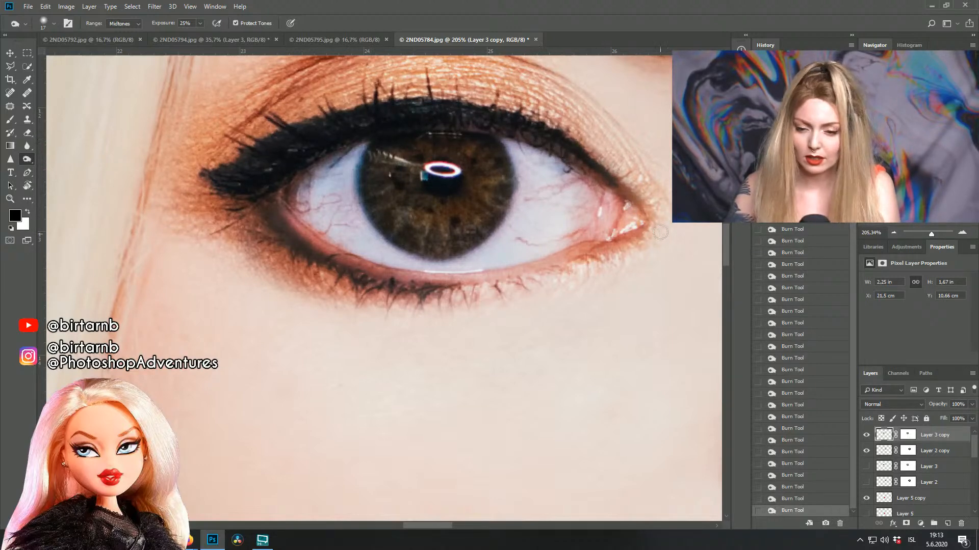
Step: On Layer 2 copy, burn the lower lash line of the image's right eye to darken its eyeliner
{"action": "left_click_drag", "start_coordinate": [637, 255], "coordinate": [361, 281]}
{"action": "left_click_drag", "start_coordinate": [714, 221], "coordinate": [475, 278]}
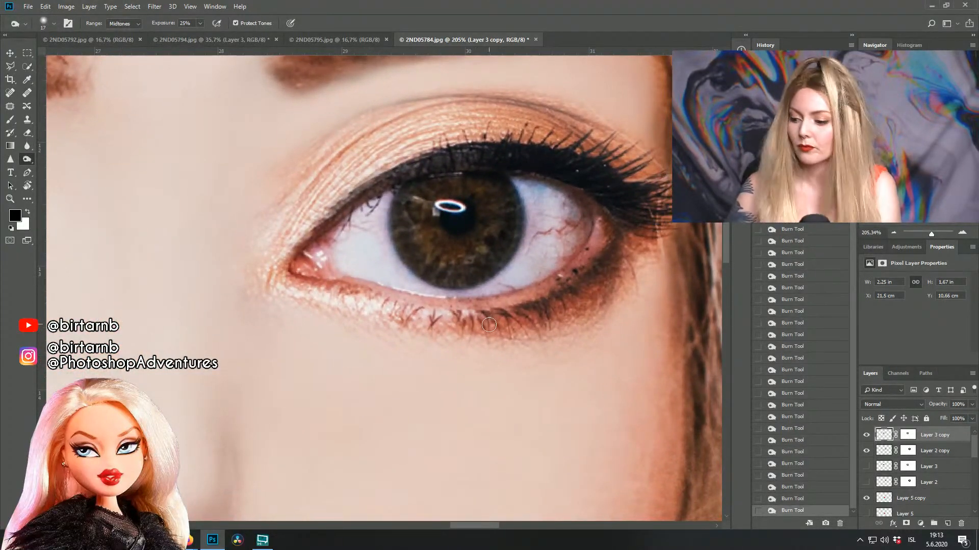
{"action": "left_click", "coordinate": [882, 451]}
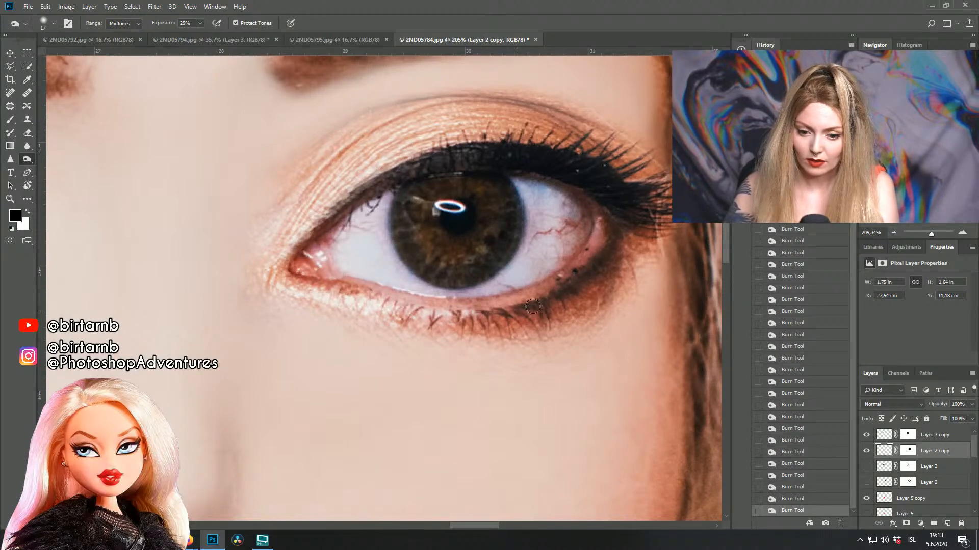
{"action": "mouse_move", "coordinate": [522, 303]}
{"action": "left_mouse_down"}
{"action": "mouse_move", "coordinate": [448, 308]}
{"action": "mouse_move", "coordinate": [472, 318]}
{"action": "mouse_move", "coordinate": [542, 310]}
{"action": "mouse_move", "coordinate": [433, 309]}
{"action": "mouse_move", "coordinate": [520, 319]}
{"action": "mouse_move", "coordinate": [432, 305]}
{"action": "mouse_move", "coordinate": [402, 313]}
{"action": "mouse_move", "coordinate": [646, 313]}
{"action": "mouse_move", "coordinate": [524, 293]}
{"action": "mouse_move", "coordinate": [501, 301]}
{"action": "mouse_move", "coordinate": [563, 289]}
{"action": "mouse_move", "coordinate": [509, 302]}
{"action": "mouse_move", "coordinate": [580, 270]}
{"action": "mouse_move", "coordinate": [555, 292]}
{"action": "mouse_move", "coordinate": [607, 226]}
{"action": "mouse_move", "coordinate": [575, 269]}
{"action": "mouse_move", "coordinate": [605, 222]}
{"action": "mouse_move", "coordinate": [593, 267]}
{"action": "mouse_move", "coordinate": [595, 210]}
{"action": "mouse_move", "coordinate": [528, 169]}
{"action": "mouse_move", "coordinate": [458, 166]}
{"action": "mouse_move", "coordinate": [413, 178]}
{"action": "mouse_move", "coordinate": [503, 155]}
{"action": "mouse_move", "coordinate": [445, 157]}
{"action": "mouse_move", "coordinate": [417, 171]}
{"action": "mouse_move", "coordinate": [481, 152]}
{"action": "mouse_move", "coordinate": [359, 193]}
{"action": "mouse_move", "coordinate": [450, 154]}
{"action": "mouse_move", "coordinate": [332, 219]}
{"action": "mouse_move", "coordinate": [392, 179]}
{"action": "mouse_move", "coordinate": [315, 237]}
{"action": "mouse_move", "coordinate": [346, 202]}
{"action": "mouse_move", "coordinate": [374, 188]}
{"action": "mouse_move", "coordinate": [323, 220]}
{"action": "mouse_move", "coordinate": [303, 252]}
{"action": "mouse_move", "coordinate": [363, 213]}
{"action": "mouse_move", "coordinate": [335, 211]}
{"action": "mouse_move", "coordinate": [292, 266]}
{"action": "mouse_move", "coordinate": [345, 208]}
{"action": "mouse_move", "coordinate": [306, 234]}
{"action": "mouse_move", "coordinate": [280, 270]}
{"action": "mouse_move", "coordinate": [335, 217]}
{"action": "mouse_move", "coordinate": [309, 235]}
{"action": "mouse_move", "coordinate": [289, 294]}
{"action": "mouse_move", "coordinate": [605, 303]}
{"action": "mouse_move", "coordinate": [736, 332]}
{"action": "mouse_move", "coordinate": [486, 336]}
{"action": "mouse_move", "coordinate": [460, 266]}
{"action": "mouse_move", "coordinate": [433, 265]}
{"action": "left_mouse_up"}
Step: Compare the image's left eye with Layer 3 copy hidden and shown, and review the burned eyeliner across the whole face
{"action": "left_click", "coordinate": [865, 434]}
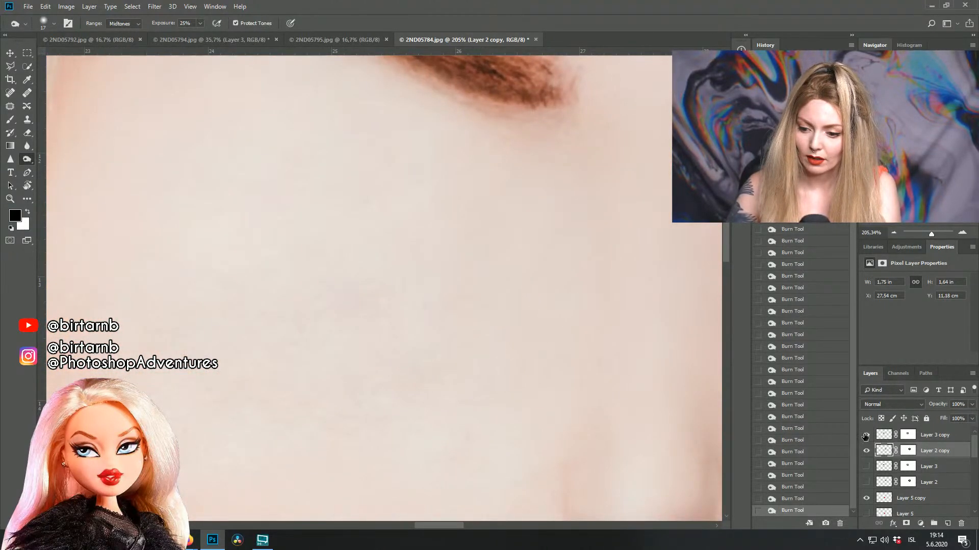
{"action": "left_click", "coordinate": [866, 434]}
{"action": "left_click", "coordinate": [884, 435]}
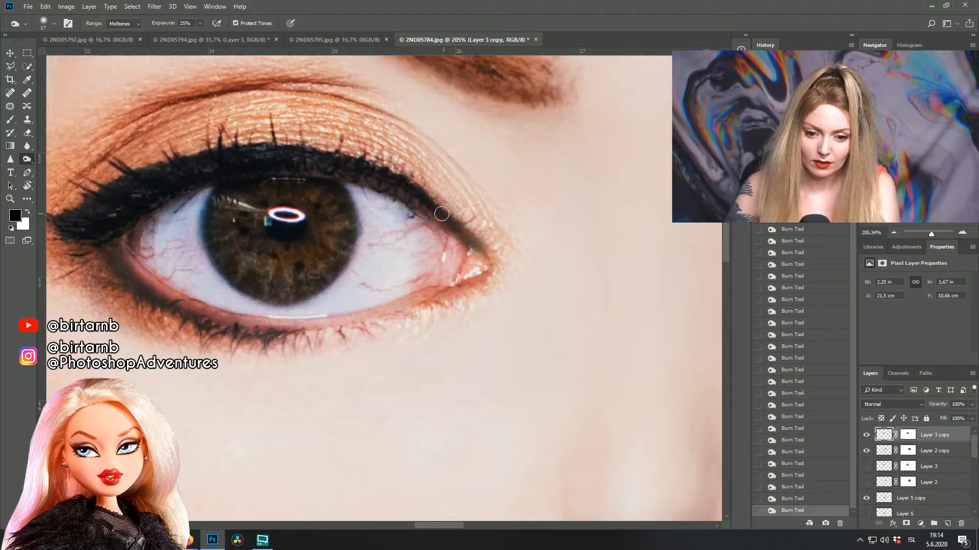
{"action": "scroll", "coordinate": [569, 282], "scroll_direction": "down", "scroll_amount": 5}
{"action": "scroll", "coordinate": [569, 283], "scroll_direction": "down", "scroll_amount": 5}
{"action": "left_click_drag", "start_coordinate": [568, 283], "coordinate": [513, 244]}
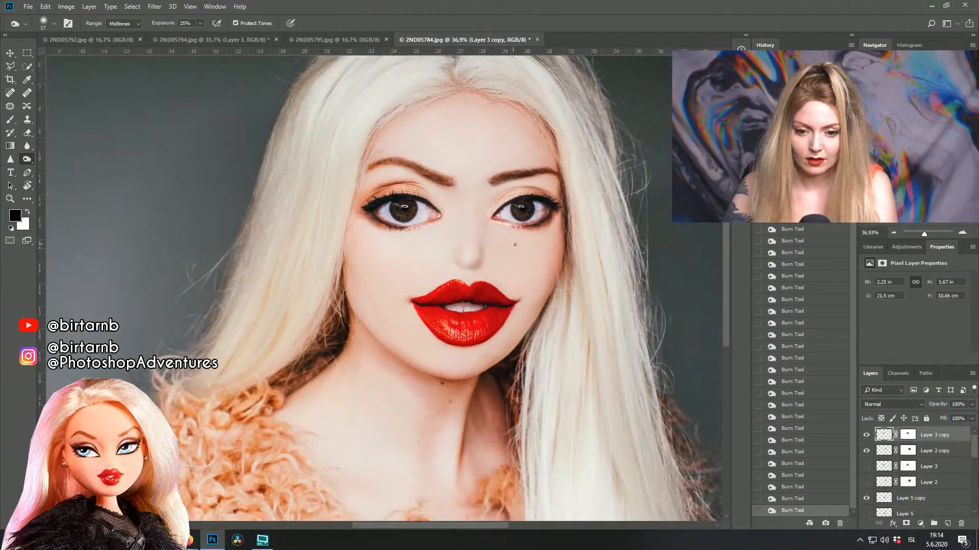
{"action": "scroll", "coordinate": [549, 260], "scroll_direction": "up", "scroll_amount": 1}
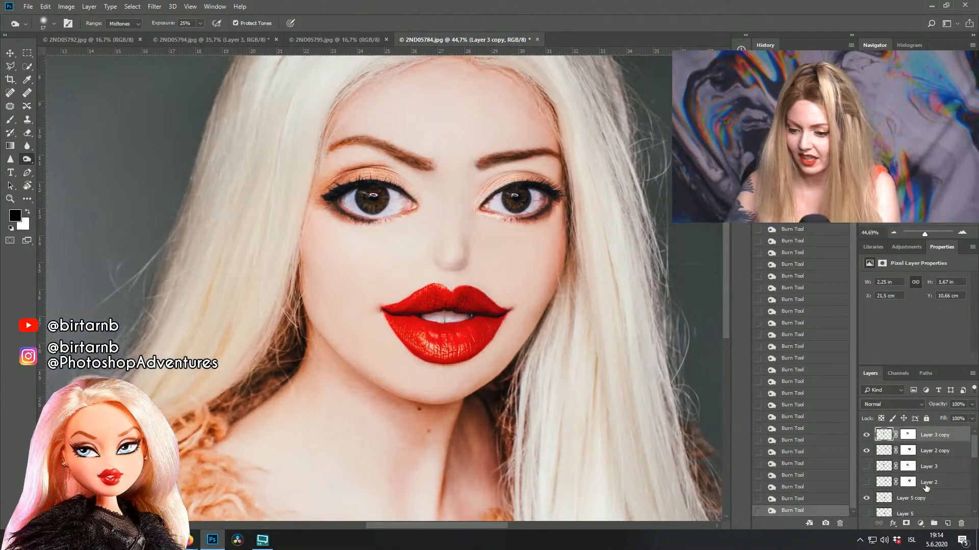
Step: Show Layer 1 copy 7 and make it the active layer
{"action": "scroll", "coordinate": [936, 488], "scroll_direction": "down", "scroll_amount": 2}
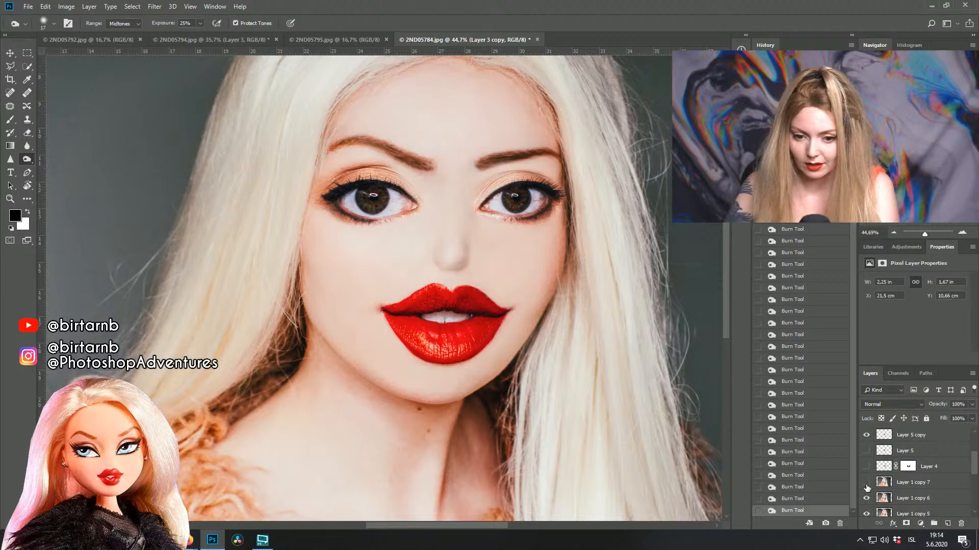
{"action": "left_click", "coordinate": [866, 482]}
{"action": "left_click", "coordinate": [913, 482]}
{"action": "scroll", "coordinate": [484, 246], "scroll_direction": "up", "scroll_amount": 4}
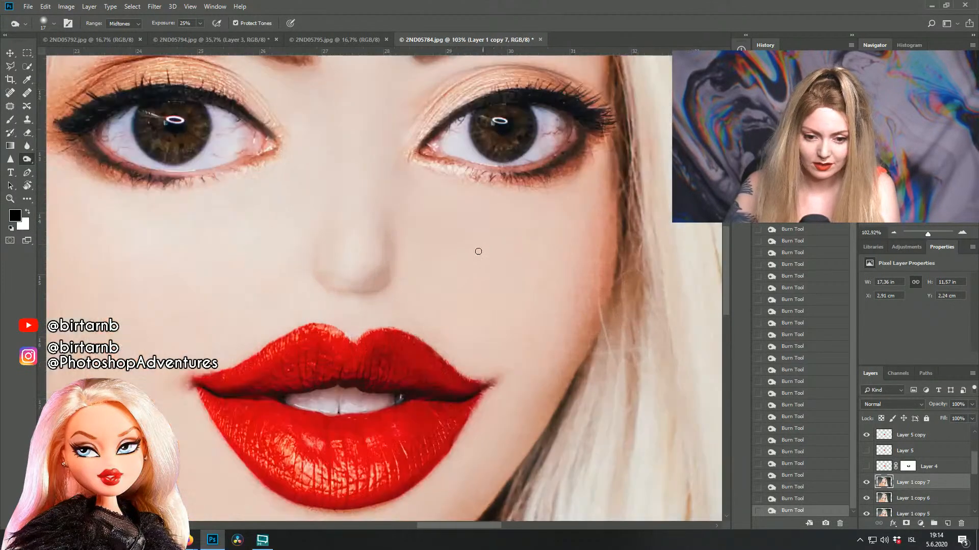
{"action": "scroll", "coordinate": [287, 244], "scroll_direction": "down", "scroll_amount": 1}
Step: Remove the nose with the Healing Brush enlarged to about 176 px, sampling clear skin from both cheeks
{"action": "left_click", "coordinate": [27, 106]}
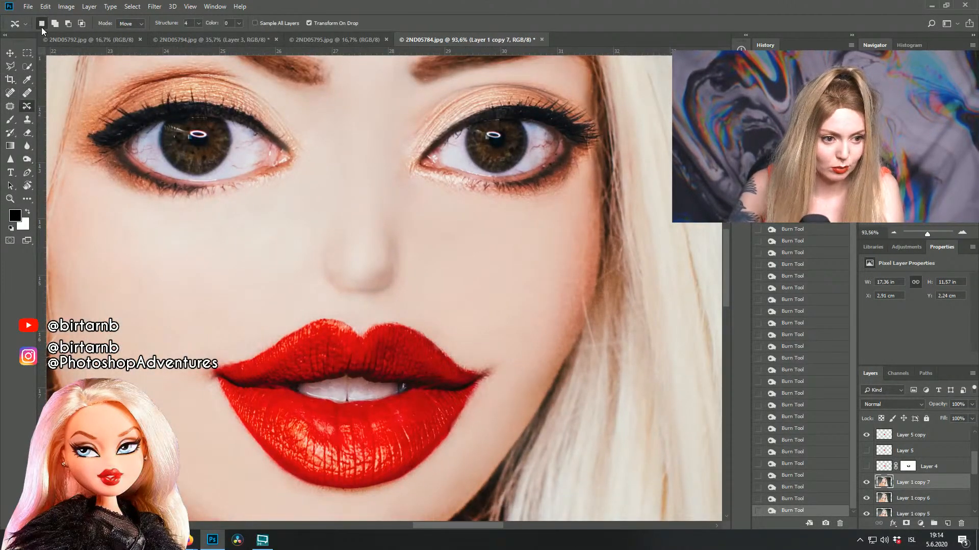
{"action": "left_click", "coordinate": [27, 93]}
{"action": "left_click", "coordinate": [43, 24]}
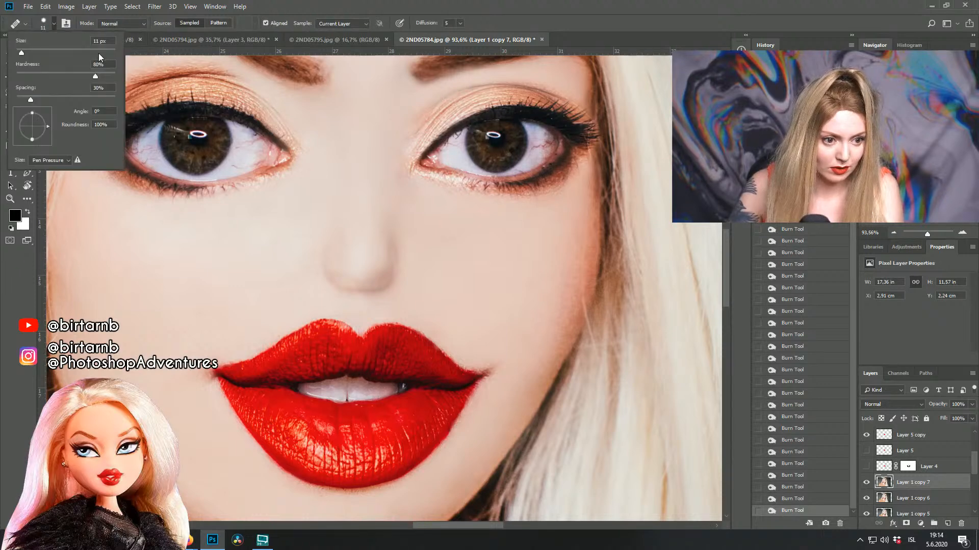
{"action": "left_click", "coordinate": [97, 52]}
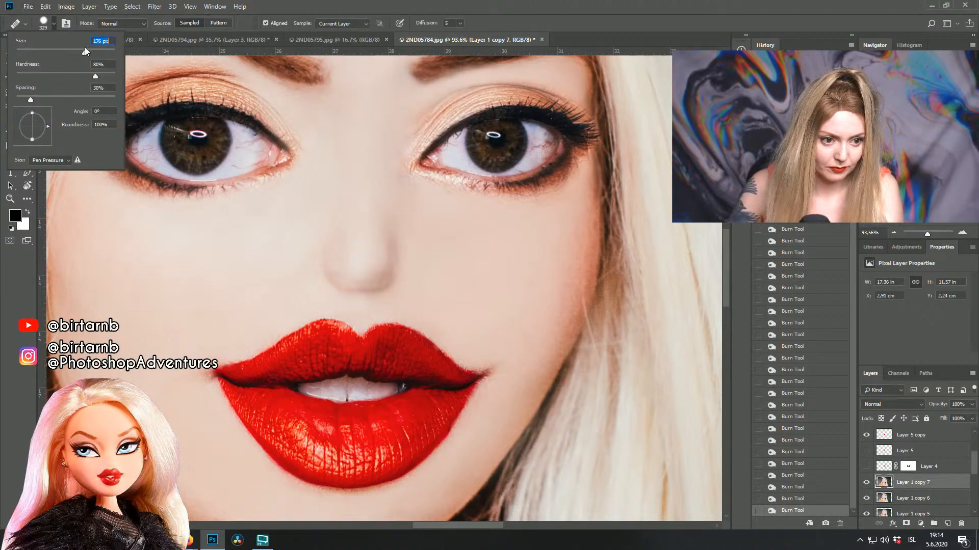
{"action": "left_click", "coordinate": [280, 262]}
{"action": "mouse_move", "coordinate": [295, 258]}
{"action": "left_mouse_down"}
{"action": "mouse_move", "coordinate": [434, 276]}
{"action": "mouse_move", "coordinate": [380, 269]}
{"action": "mouse_move", "coordinate": [370, 247]}
{"action": "mouse_move", "coordinate": [377, 258]}
{"action": "mouse_move", "coordinate": [330, 279]}
{"action": "mouse_move", "coordinate": [337, 244]}
{"action": "mouse_move", "coordinate": [349, 267]}
{"action": "left_mouse_up"}
{"action": "left_click", "coordinate": [476, 271], "text": "alt"}
{"action": "left_click", "coordinate": [268, 268], "text": "alt"}
{"action": "left_click_drag", "start_coordinate": [346, 223], "coordinate": [488, 279]}
{"action": "mouse_move", "coordinate": [371, 255]}
{"action": "left_mouse_down"}
{"action": "mouse_move", "coordinate": [394, 264]}
{"action": "mouse_move", "coordinate": [426, 256]}
{"action": "left_mouse_up"}
{"action": "left_click_drag", "start_coordinate": [339, 252], "coordinate": [349, 218]}
Step: Smooth the skin where the nose was with a 117 px Clone Stamp at 26% opacity, sampled from the cheek
{"action": "left_click", "coordinate": [29, 119]}
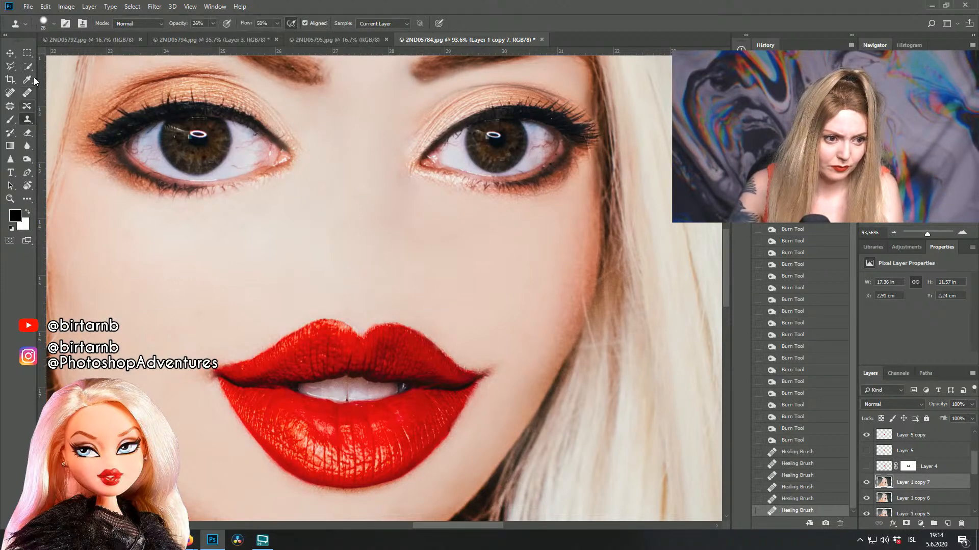
{"action": "left_click", "coordinate": [51, 24]}
{"action": "left_click", "coordinate": [269, 242], "text": "alt"}
{"action": "mouse_move", "coordinate": [308, 240]}
{"action": "left_mouse_down"}
{"action": "mouse_move", "coordinate": [339, 239]}
{"action": "mouse_move", "coordinate": [345, 210]}
{"action": "mouse_move", "coordinate": [357, 234]}
{"action": "mouse_move", "coordinate": [366, 213]}
{"action": "mouse_move", "coordinate": [341, 216]}
{"action": "mouse_move", "coordinate": [358, 222]}
{"action": "mouse_move", "coordinate": [444, 206]}
{"action": "left_mouse_up"}
{"action": "scroll", "coordinate": [533, 274], "scroll_direction": "down", "scroll_amount": 3}
{"action": "scroll", "coordinate": [532, 274], "scroll_direction": "down", "scroll_amount": 3}
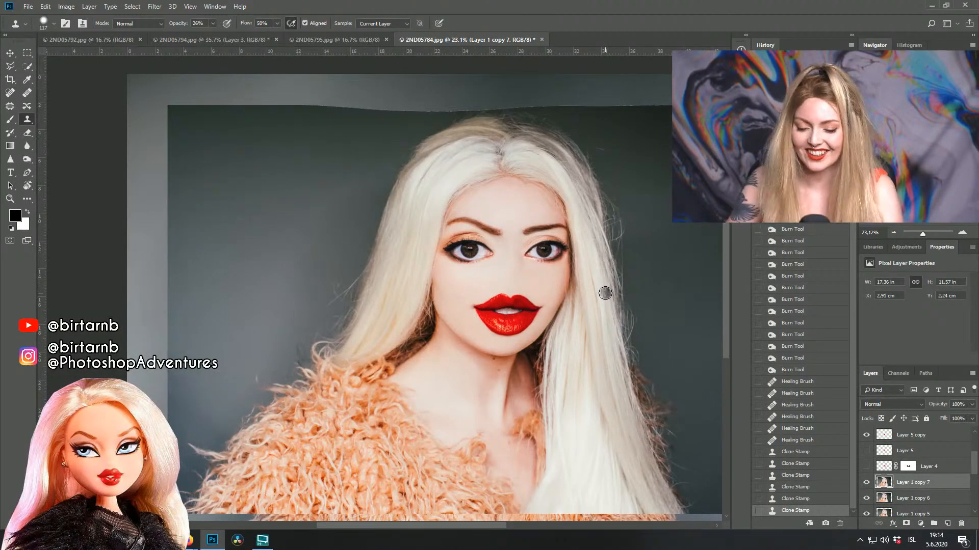
{"action": "scroll", "coordinate": [536, 246], "scroll_direction": "up", "scroll_amount": 1}
{"action": "scroll", "coordinate": [467, 305], "scroll_direction": "up", "scroll_amount": 3}
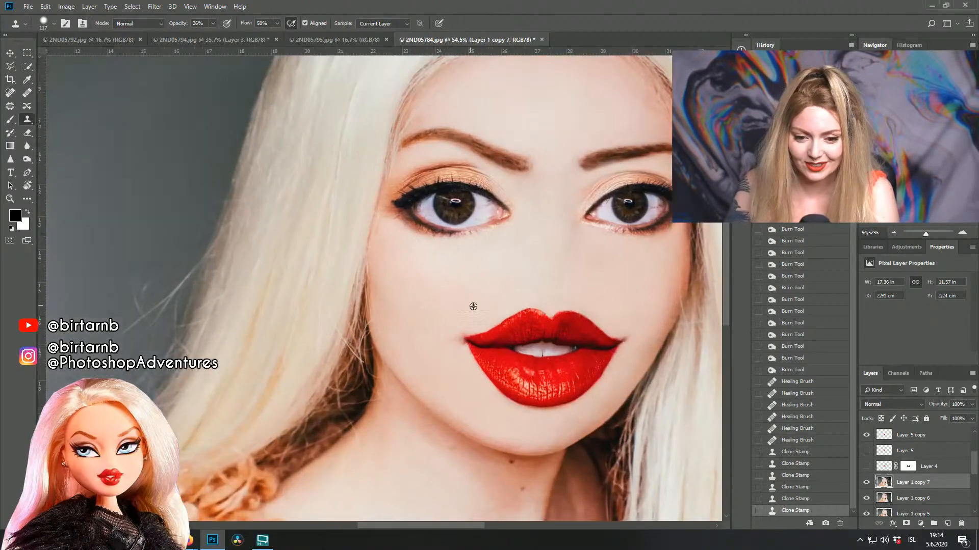
{"action": "left_click_drag", "start_coordinate": [580, 287], "coordinate": [474, 293]}
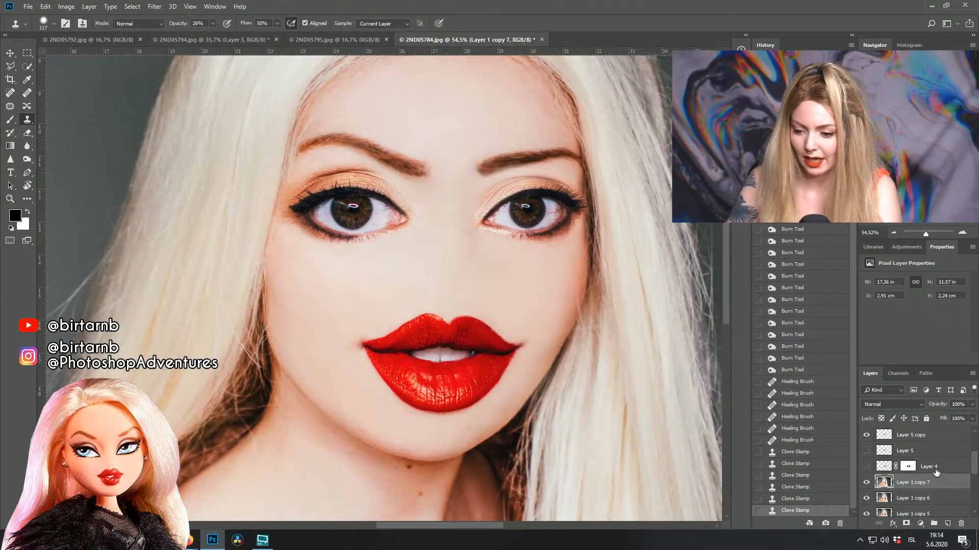
Step: Hide Layer 1 copy 7, Layer 1 copy 6 and Layer 1 copy 5 to reveal the earlier face version
{"action": "scroll", "coordinate": [937, 468], "scroll_direction": "down", "scroll_amount": 3}
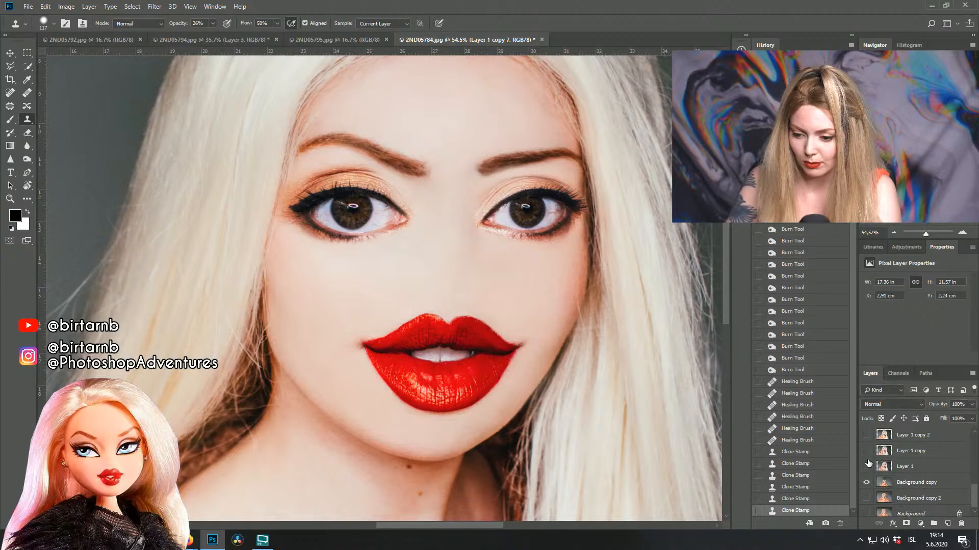
{"action": "scroll", "coordinate": [869, 455], "scroll_direction": "up", "scroll_amount": 1}
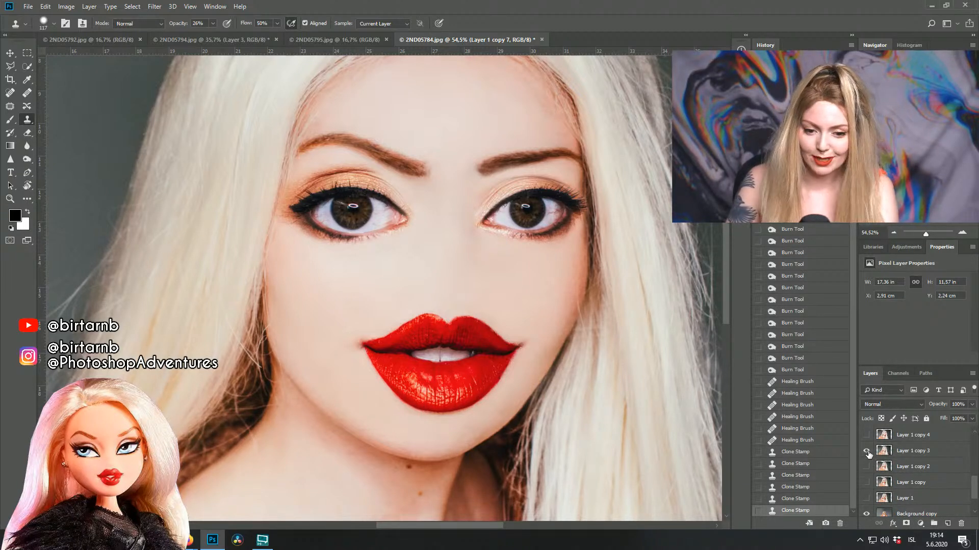
{"action": "scroll", "coordinate": [877, 458], "scroll_direction": "up", "scroll_amount": 3}
{"action": "left_click", "coordinate": [865, 467]}
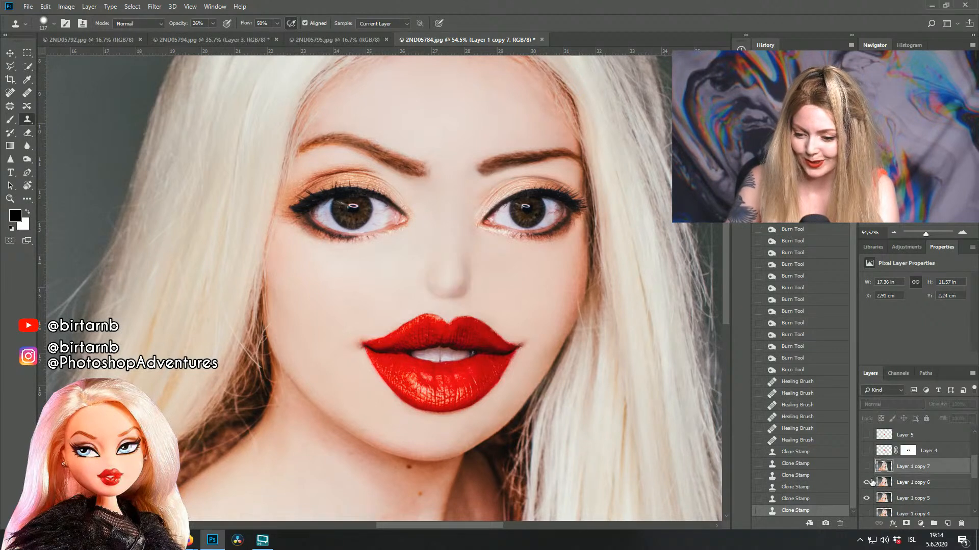
{"action": "left_click", "coordinate": [866, 482]}
{"action": "left_click", "coordinate": [867, 498]}
{"action": "scroll", "coordinate": [887, 484], "scroll_direction": "down", "scroll_amount": 2}
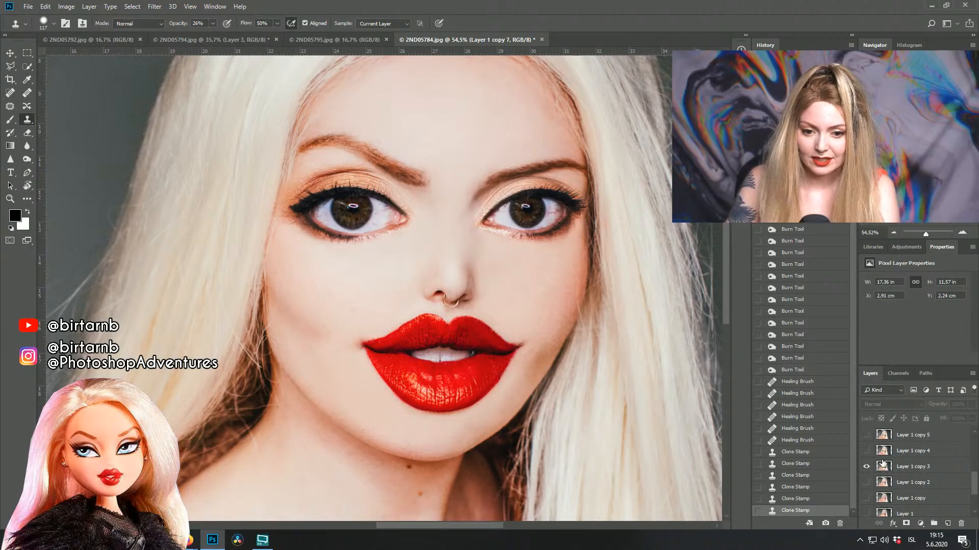
{"action": "scroll", "coordinate": [544, 268], "scroll_direction": "down", "scroll_amount": 3}
{"action": "scroll", "coordinate": [545, 275], "scroll_direction": "up", "scroll_amount": 2}
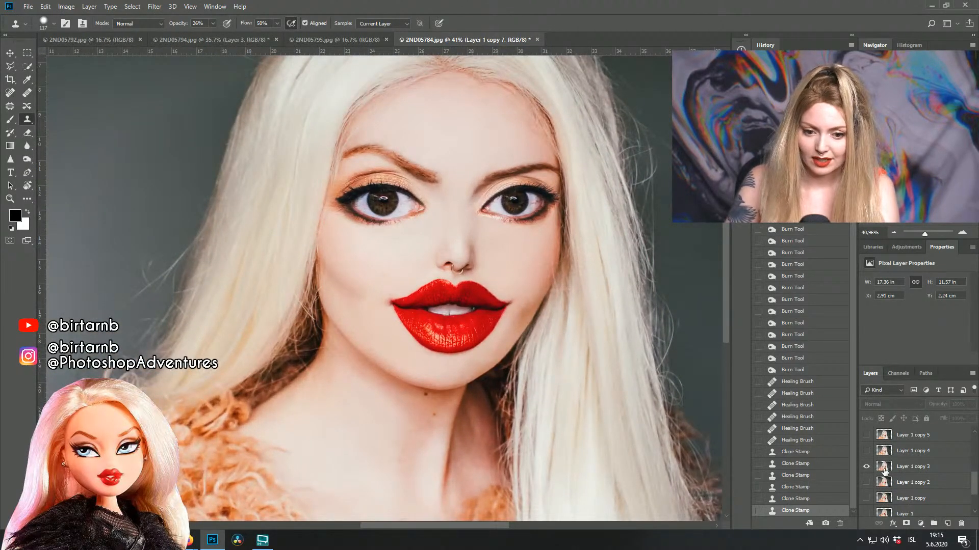
Step: Toggle Layer 1 copy 4 on and off to compare its nose with the one on Layer 1 copy 3
{"action": "left_click", "coordinate": [867, 452]}
{"action": "left_click", "coordinate": [866, 452]}
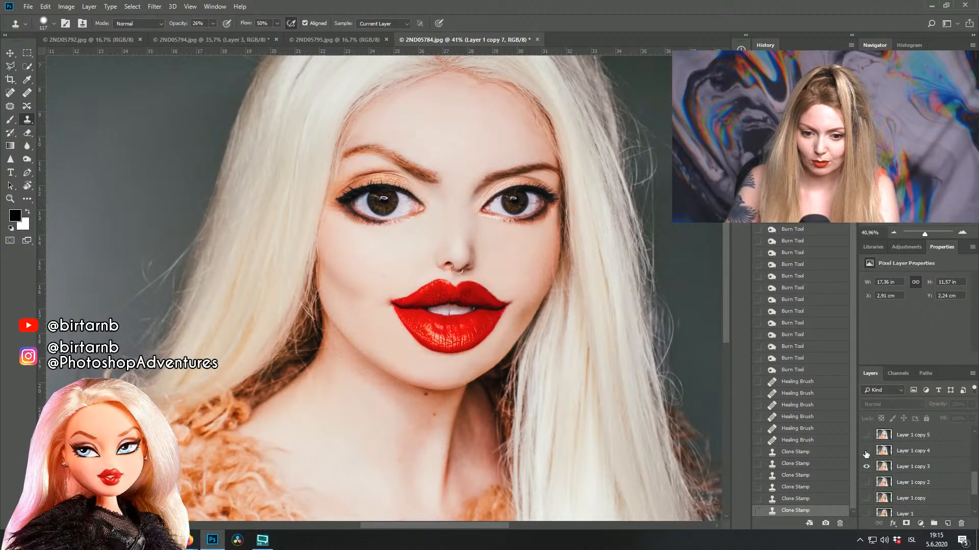
{"action": "left_click", "coordinate": [866, 451]}
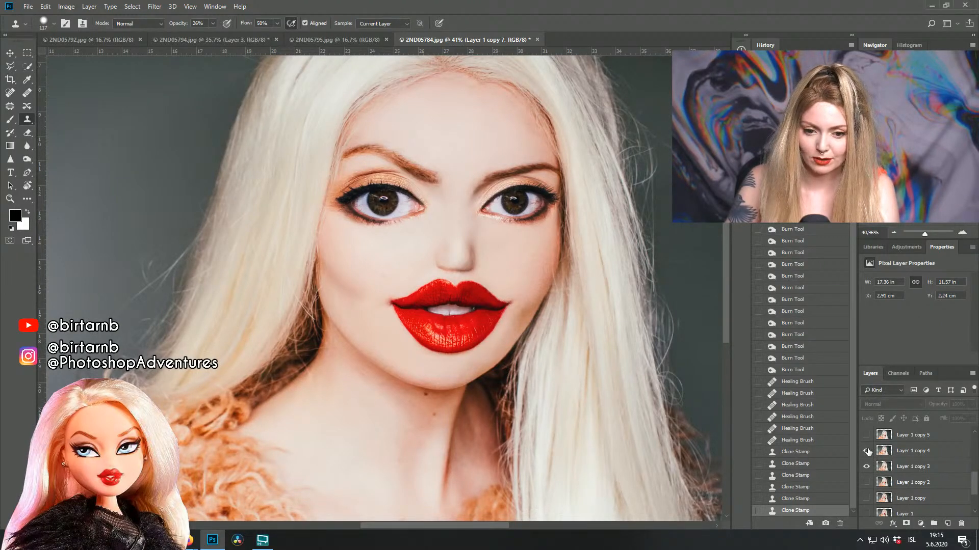
{"action": "left_click", "coordinate": [867, 451]}
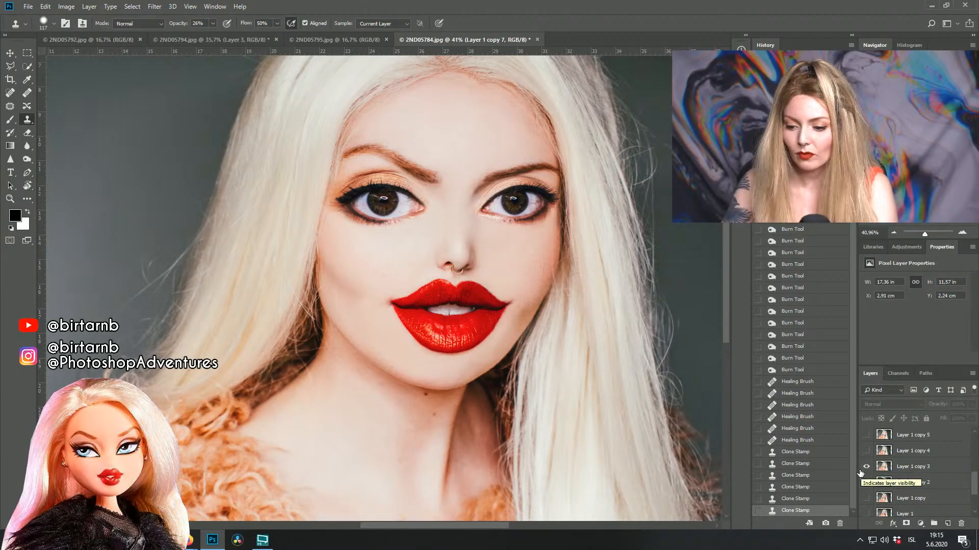
Step: Outline the nose on Layer 1 copy 3 with the Polygonal Lasso and copy it to a new layer
{"action": "left_click", "coordinate": [904, 468]}
{"action": "left_click", "coordinate": [10, 66]}
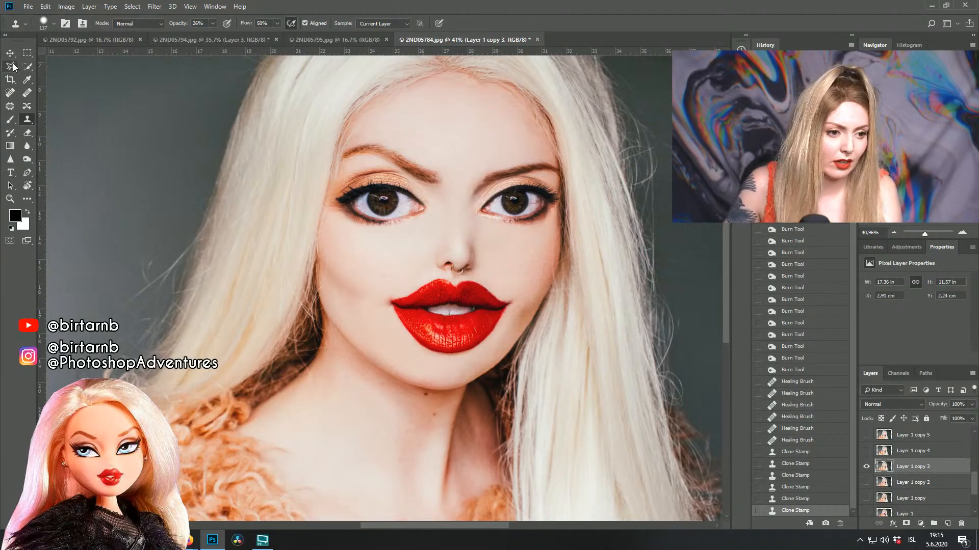
{"action": "left_click", "coordinate": [491, 249]}
{"action": "left_click", "coordinate": [487, 282]}
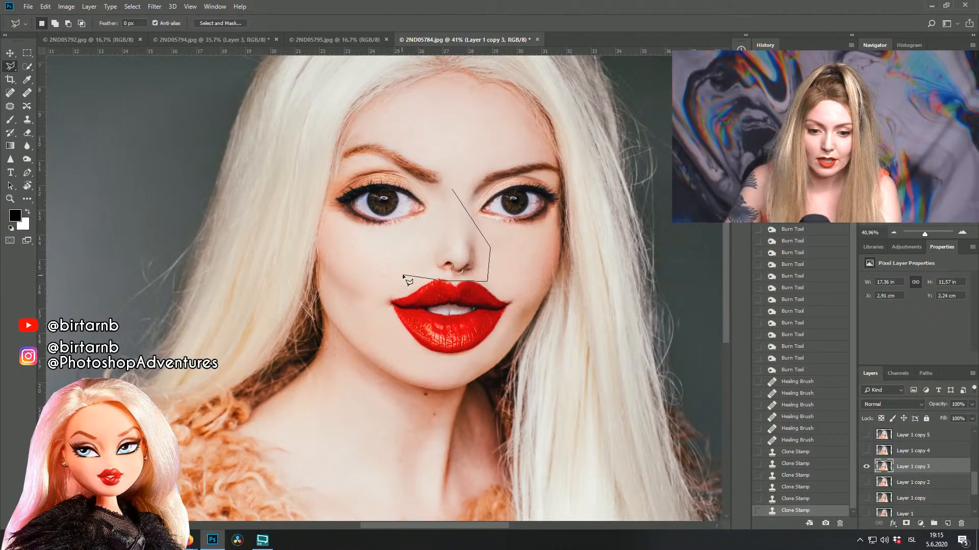
{"action": "double_click", "coordinate": [436, 216]}
{"action": "right_click", "coordinate": [446, 227]}
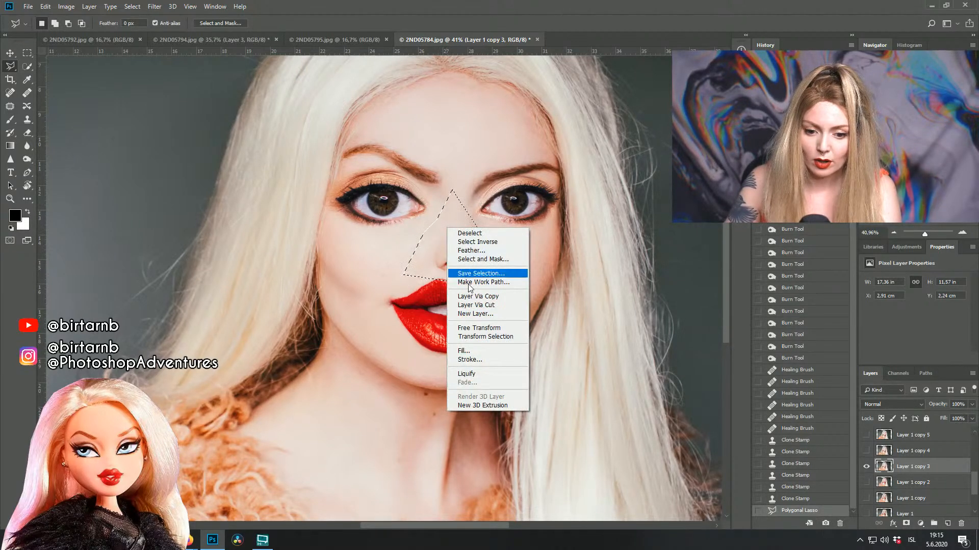
{"action": "left_click", "coordinate": [477, 297]}
Step: Move the copied nose layer, Layer 6, directly above Layer 1 copy 7 and make Layer 1 copy 7 visible
{"action": "mouse_move", "coordinate": [913, 466]}
{"action": "left_mouse_down"}
{"action": "mouse_move", "coordinate": [913, 414]}
{"action": "mouse_move", "coordinate": [925, 460]}
{"action": "mouse_move", "coordinate": [902, 481]}
{"action": "left_mouse_up"}
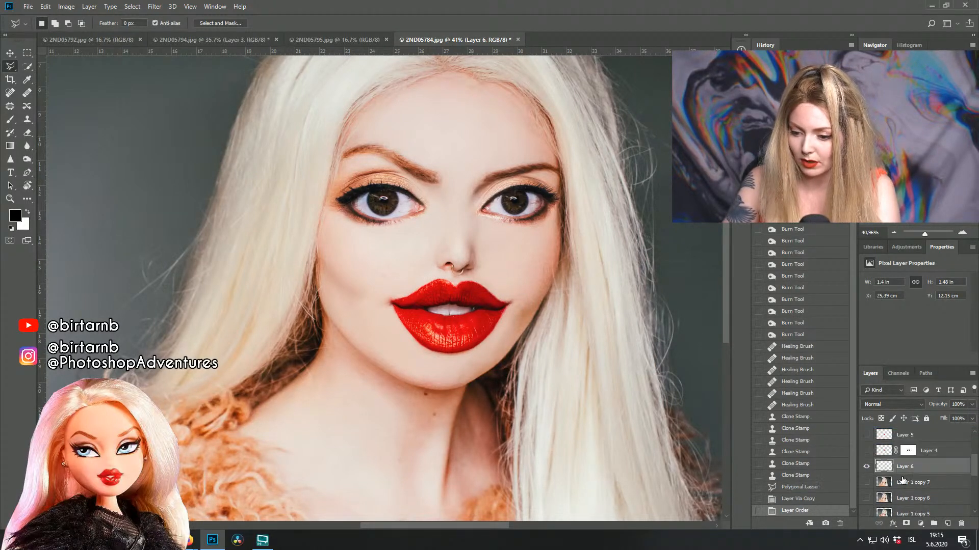
{"action": "left_click", "coordinate": [867, 483]}
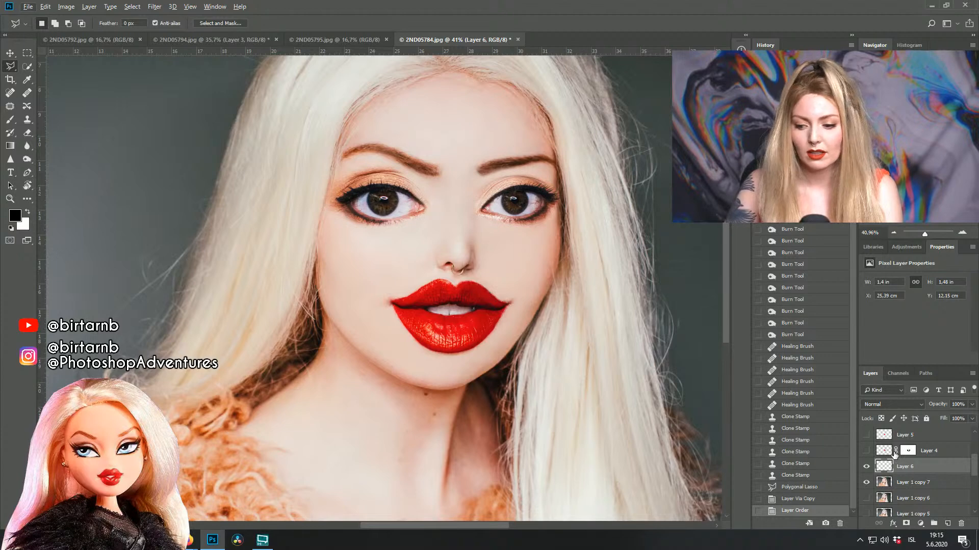
{"action": "scroll", "coordinate": [516, 301], "scroll_direction": "up", "scroll_amount": 2, "text": "alt"}
{"action": "left_click_drag", "start_coordinate": [488, 231], "coordinate": [541, 271]}
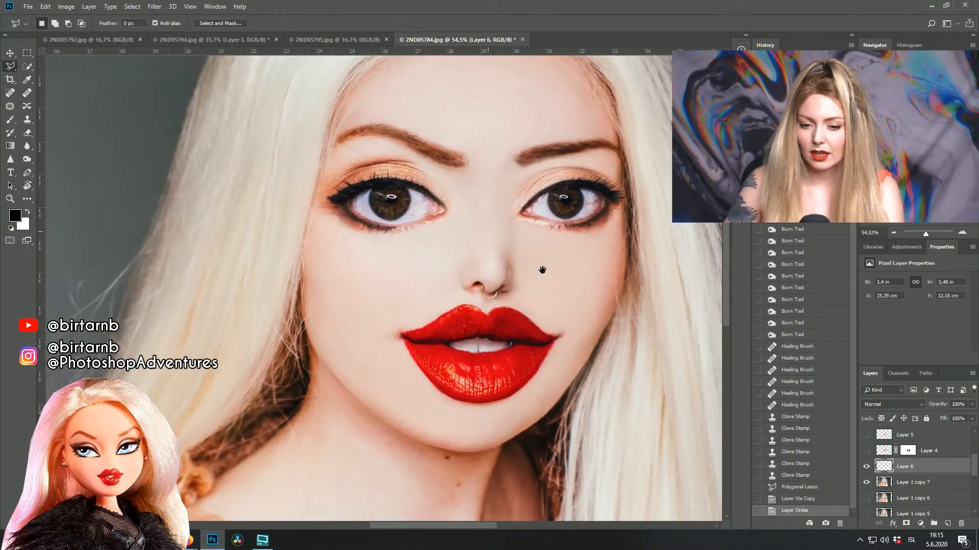
Step: Toggle Layer 5 copy and Layer 6 on and off to check how the lips and nose sit on the face
{"action": "scroll", "coordinate": [911, 467], "scroll_direction": "down", "scroll_amount": 1}
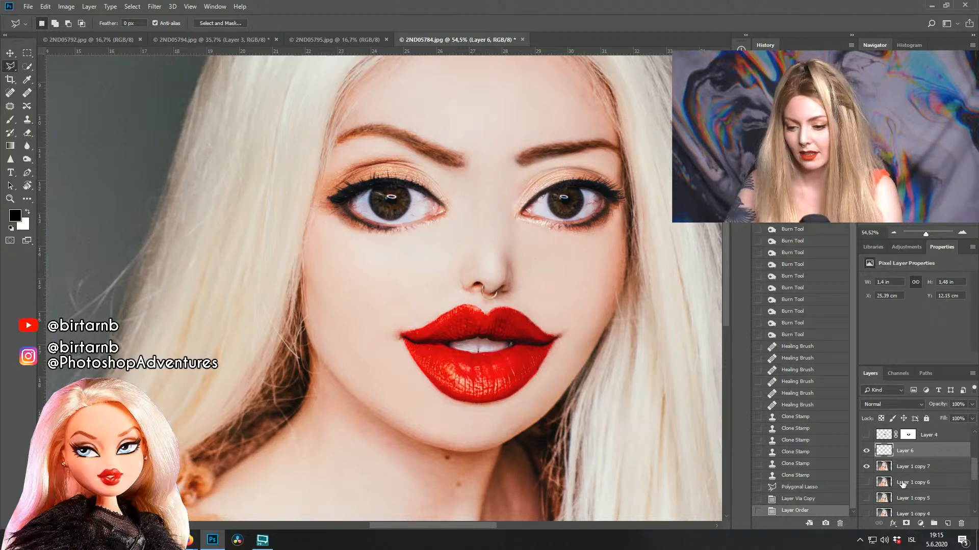
{"action": "scroll", "coordinate": [905, 479], "scroll_direction": "up", "scroll_amount": 4}
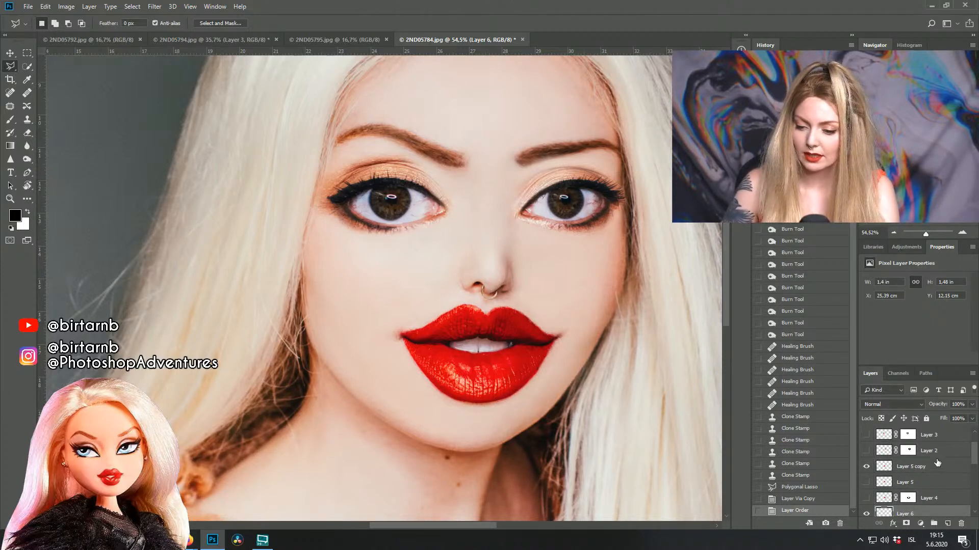
{"action": "left_click", "coordinate": [917, 470]}
{"action": "left_click", "coordinate": [866, 467]}
{"action": "left_click", "coordinate": [867, 467]}
{"action": "left_click", "coordinate": [866, 466]}
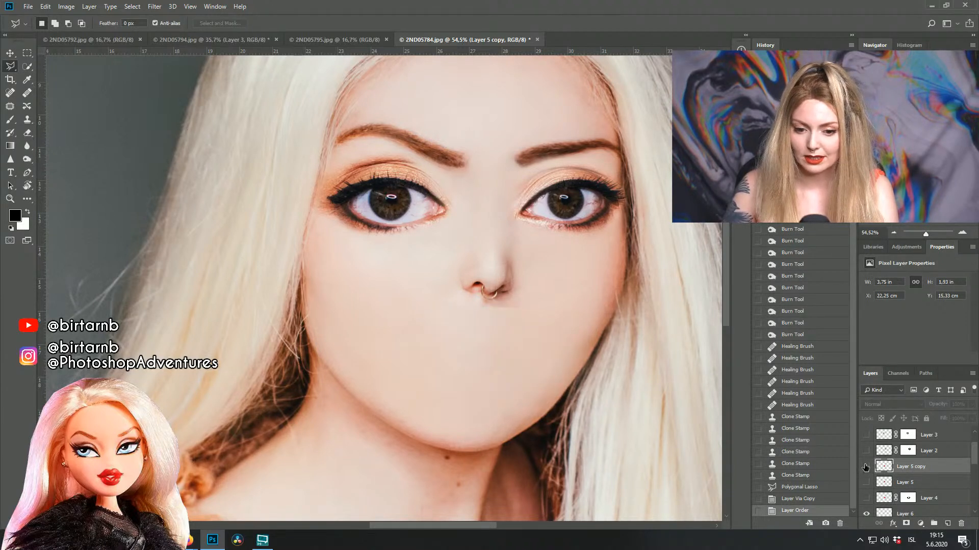
{"action": "left_click", "coordinate": [866, 467]}
{"action": "scroll", "coordinate": [902, 473], "scroll_direction": "down", "scroll_amount": 2}
{"action": "left_click", "coordinate": [866, 467]}
{"action": "left_click", "coordinate": [866, 467]}
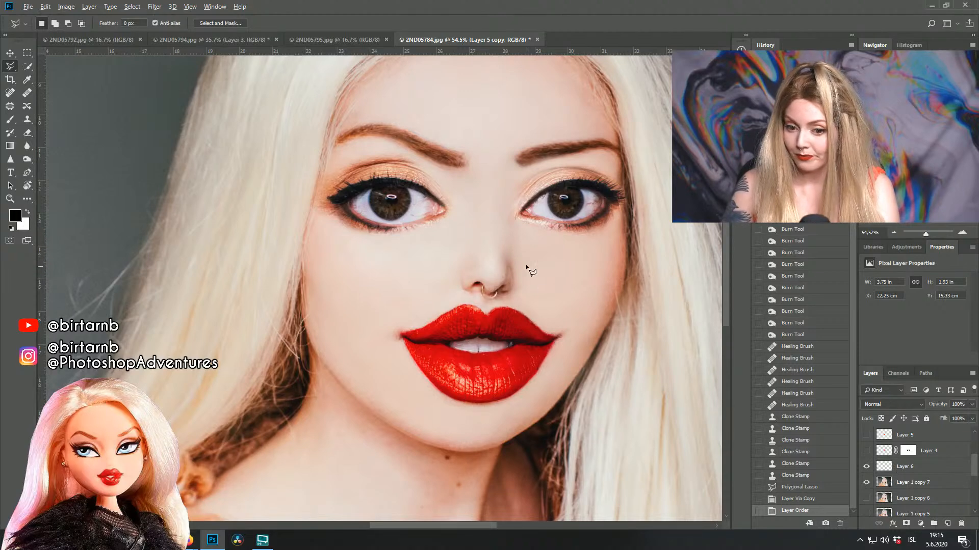
Step: Add a layer mask to Layer 6 and paint it black at 38% brush opacity along one side of the nose
{"action": "scroll", "coordinate": [530, 275], "scroll_direction": "up", "scroll_amount": 4}
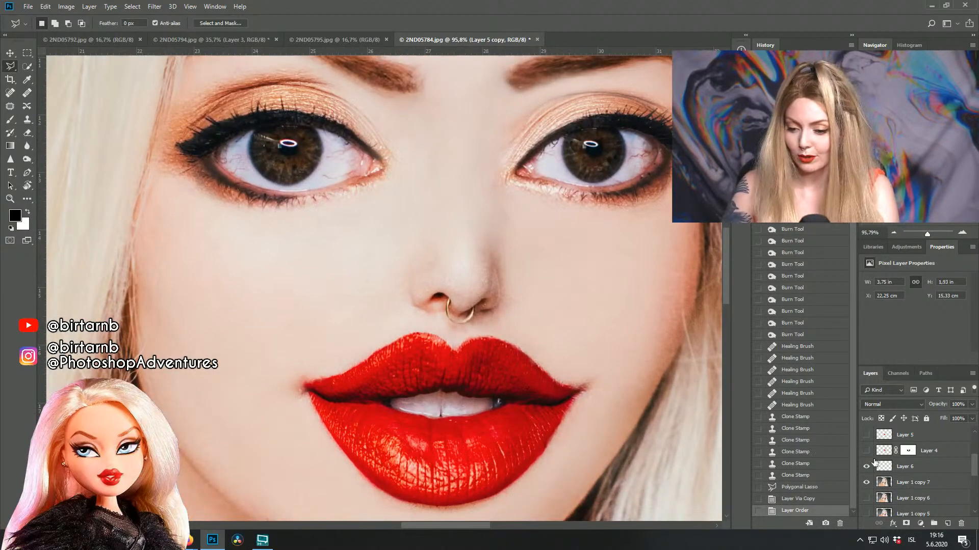
{"action": "left_click", "coordinate": [913, 468]}
{"action": "left_click", "coordinate": [906, 523]}
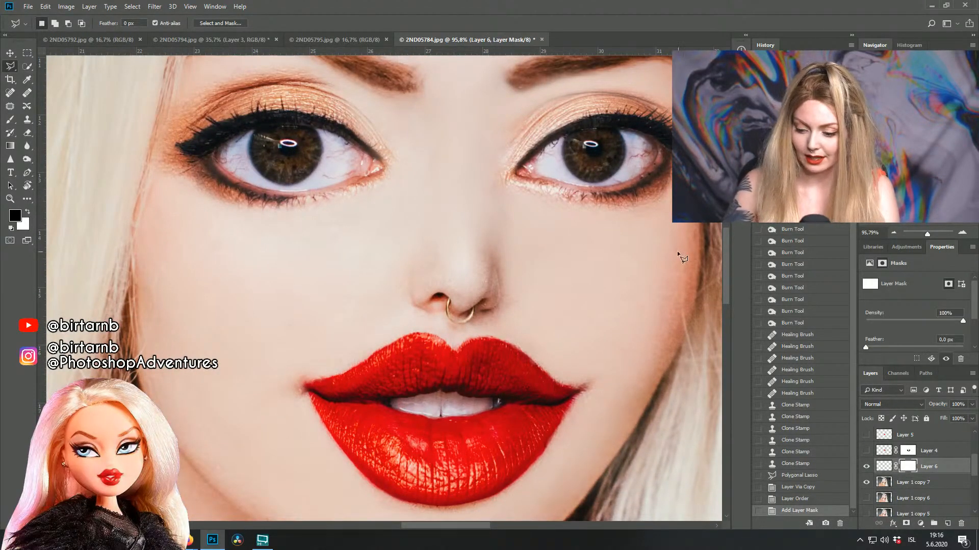
{"action": "key", "text": "b"}
{"action": "left_click", "coordinate": [515, 224]}
{"action": "left_click", "coordinate": [510, 214]}
{"action": "left_click", "coordinate": [505, 202]}
{"action": "left_click", "coordinate": [525, 260]}
{"action": "left_click", "coordinate": [520, 290]}
{"action": "left_click", "coordinate": [512, 337]}
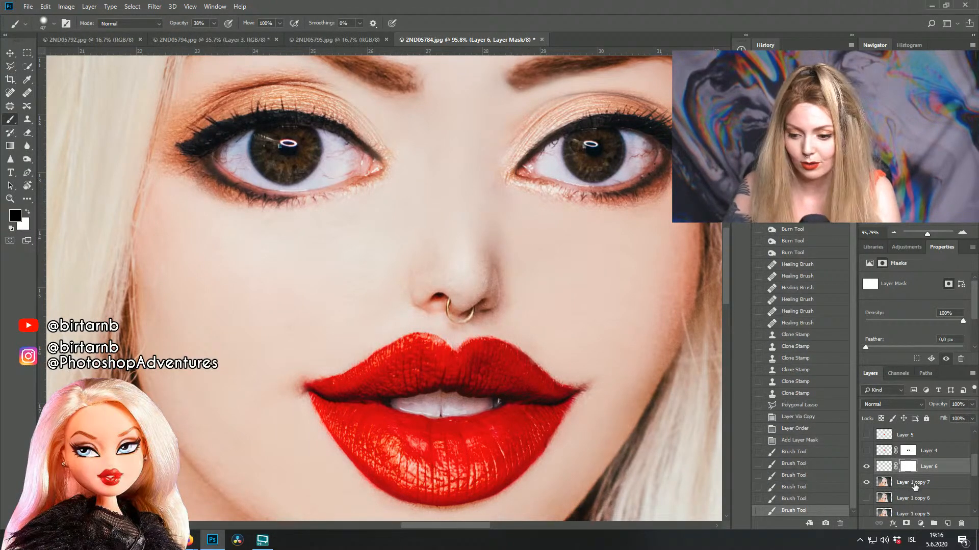
Step: Hide the lips on Layer 5 copy and mask out the hard edge of the nose patch below the nostrils
{"action": "left_click", "coordinate": [867, 451]}
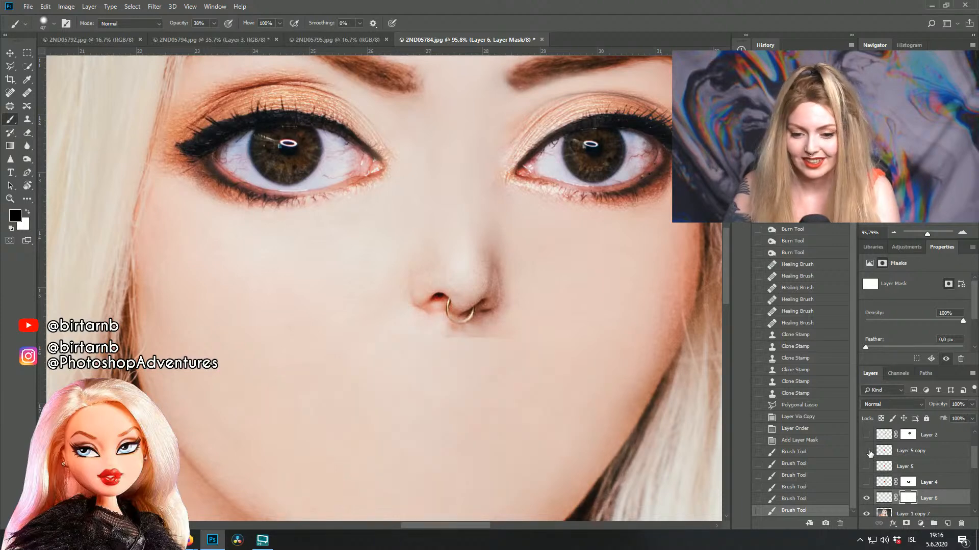
{"action": "mouse_move", "coordinate": [515, 337]}
{"action": "left_mouse_down"}
{"action": "mouse_move", "coordinate": [436, 344]}
{"action": "mouse_move", "coordinate": [445, 346]}
{"action": "left_mouse_up"}
{"action": "left_click_drag", "start_coordinate": [538, 308], "coordinate": [449, 344]}
{"action": "mouse_move", "coordinate": [525, 319]}
{"action": "left_mouse_down"}
{"action": "mouse_move", "coordinate": [499, 326]}
{"action": "mouse_move", "coordinate": [548, 278]}
{"action": "left_mouse_up"}
Step: Enlarge the brush and fade the remaining edges of the nose patch all around the nose on Layer 6's mask
{"action": "left_click", "coordinate": [54, 24]}
{"action": "left_click", "coordinate": [97, 55]}
{"action": "left_click_drag", "start_coordinate": [411, 349], "coordinate": [368, 306]}
{"action": "left_click", "coordinate": [372, 315]}
{"action": "left_click", "coordinate": [372, 245]}
{"action": "left_click", "coordinate": [429, 197]}
{"action": "left_click", "coordinate": [494, 206]}
{"action": "left_click", "coordinate": [512, 216]}
{"action": "left_click", "coordinate": [533, 239]}
{"action": "left_click", "coordinate": [551, 252]}
{"action": "left_click", "coordinate": [510, 344]}
{"action": "left_click", "coordinate": [524, 345]}
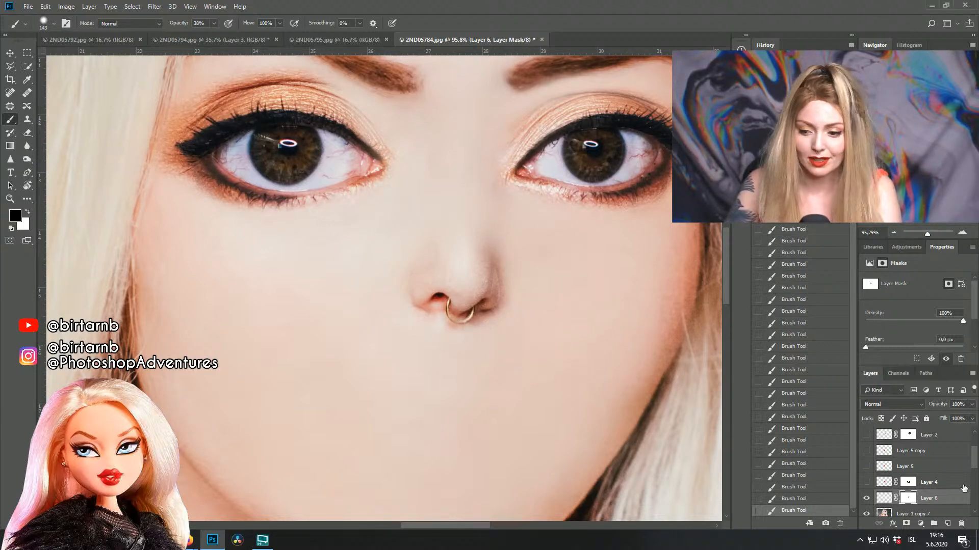
Step: Show the lips on Layer 5 copy again and check them against the blended nose
{"action": "scroll", "coordinate": [899, 482], "scroll_direction": "up", "scroll_amount": 2}
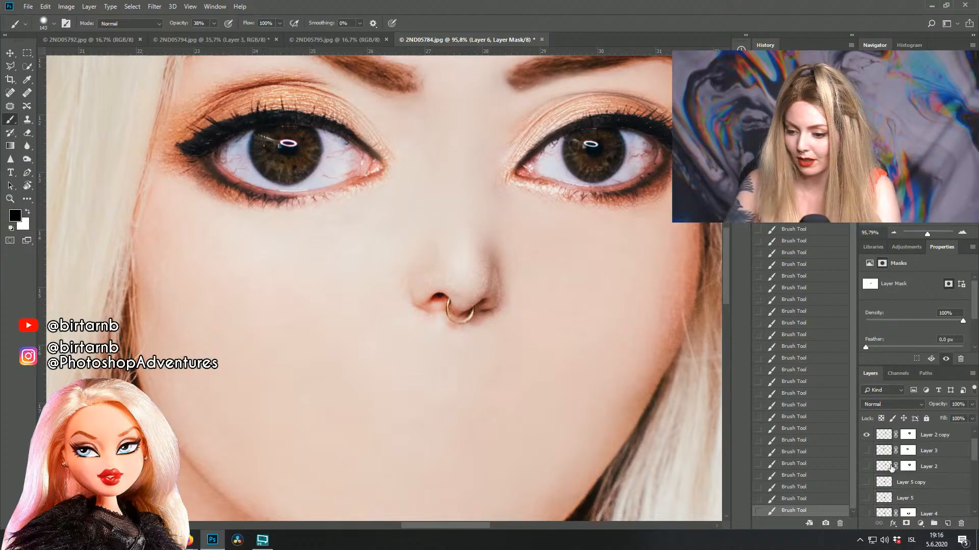
{"action": "left_click", "coordinate": [866, 483]}
{"action": "left_click", "coordinate": [868, 482]}
{"action": "left_click", "coordinate": [868, 482]}
{"action": "scroll", "coordinate": [356, 290], "scroll_direction": "down", "scroll_amount": 2}
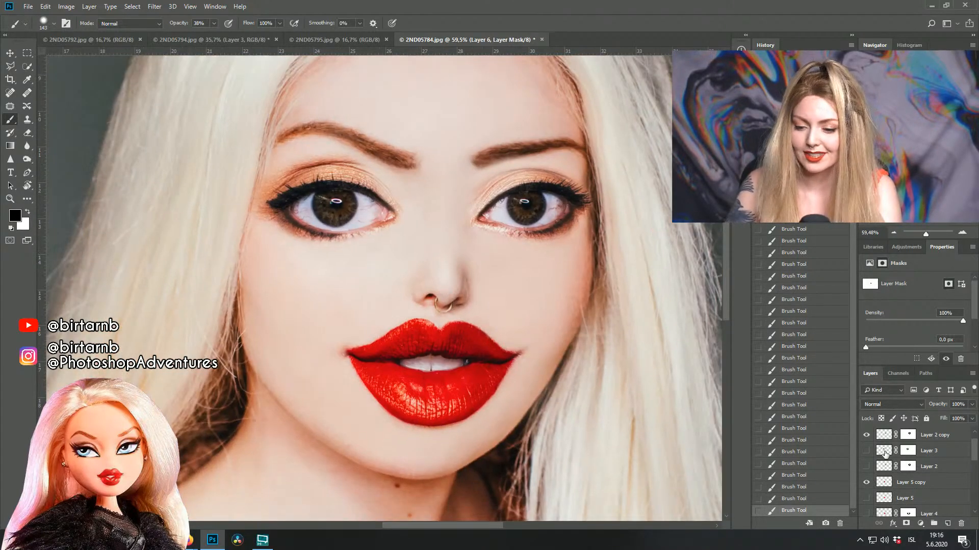
Step: Move the lips on Layer 5 copy slightly down to Y 15.55 cm
{"action": "left_click", "coordinate": [918, 482]}
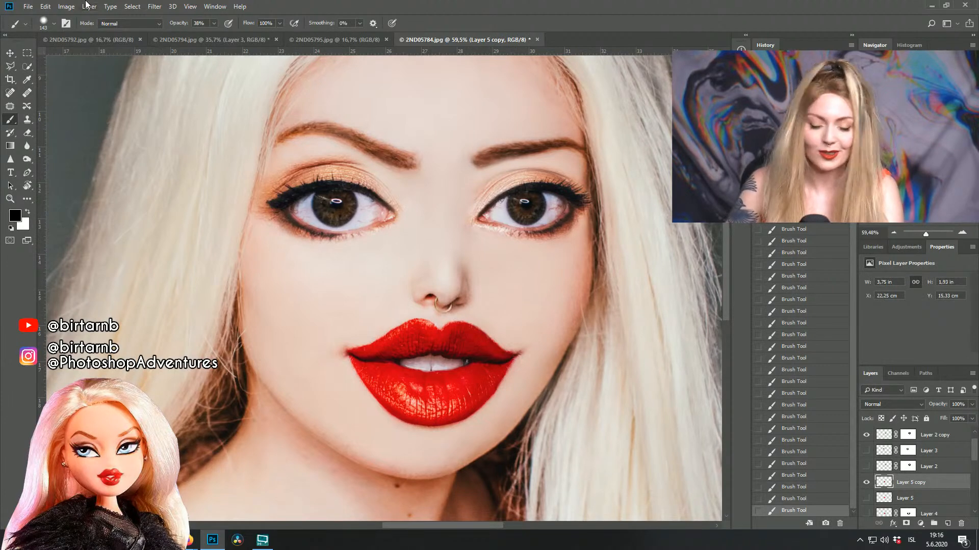
{"action": "left_click", "coordinate": [10, 52]}
{"action": "left_click_drag", "start_coordinate": [438, 334], "coordinate": [439, 341]}
{"action": "scroll", "coordinate": [570, 288], "scroll_direction": "down", "scroll_amount": 2}
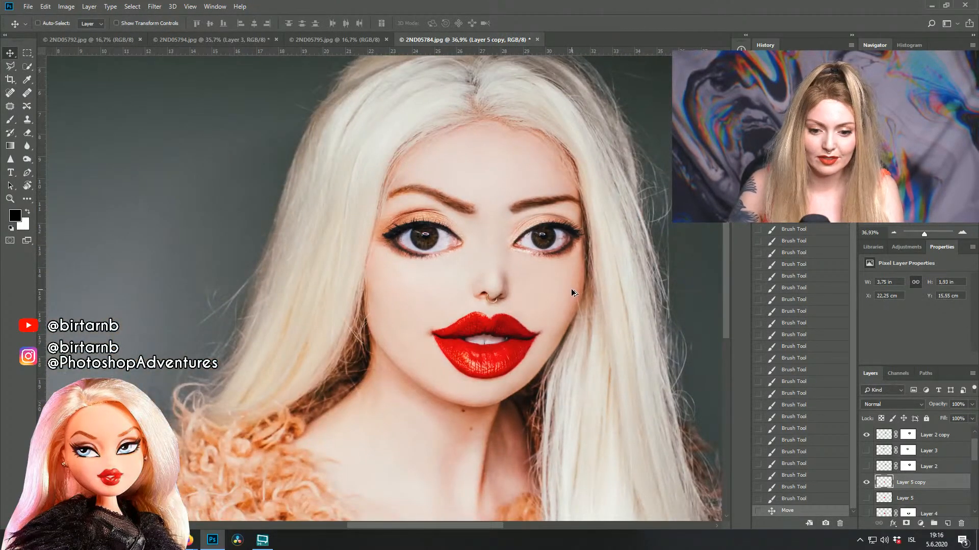
Step: Toggle Layer 2 copy and Layer 3 copy on and off to identify their eyes, and select Layer 3 copy
{"action": "scroll", "coordinate": [571, 293], "scroll_direction": "up", "scroll_amount": 2}
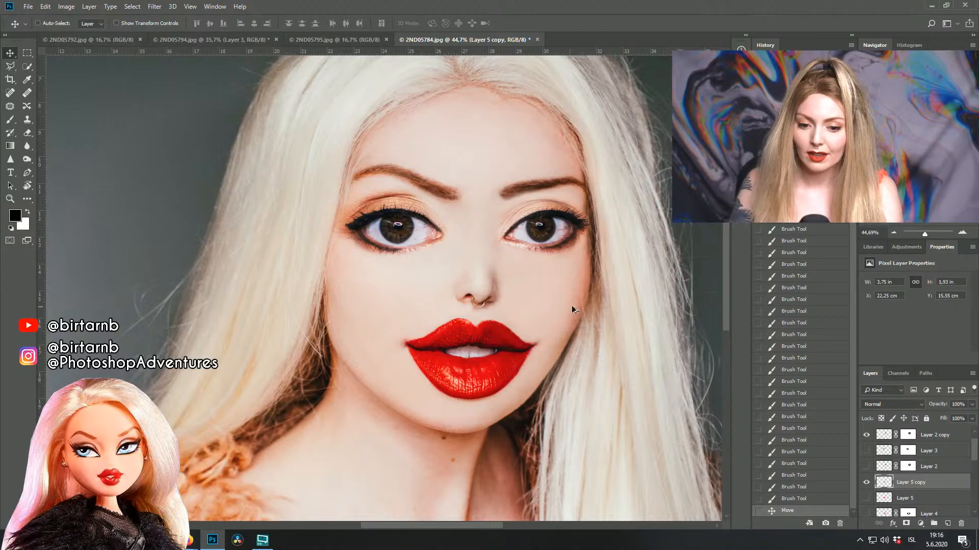
{"action": "scroll", "coordinate": [561, 294], "scroll_direction": "up", "scroll_amount": 5}
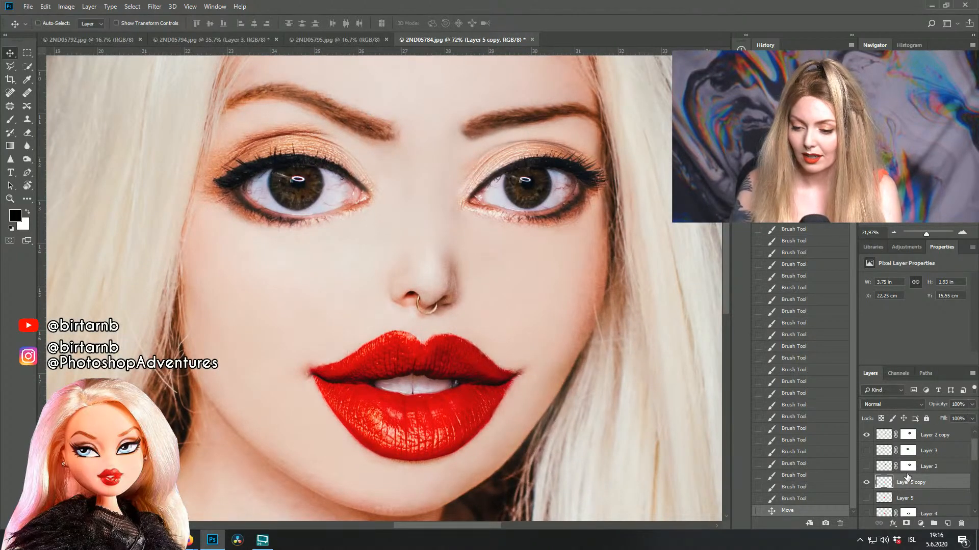
{"action": "scroll", "coordinate": [901, 469], "scroll_direction": "up", "scroll_amount": 1}
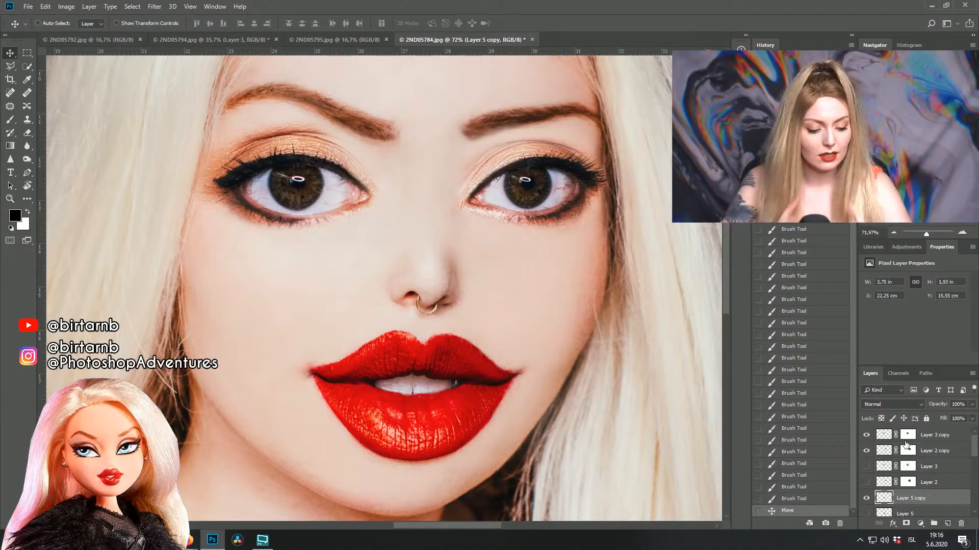
{"action": "left_click", "coordinate": [867, 451]}
{"action": "left_click", "coordinate": [866, 451]}
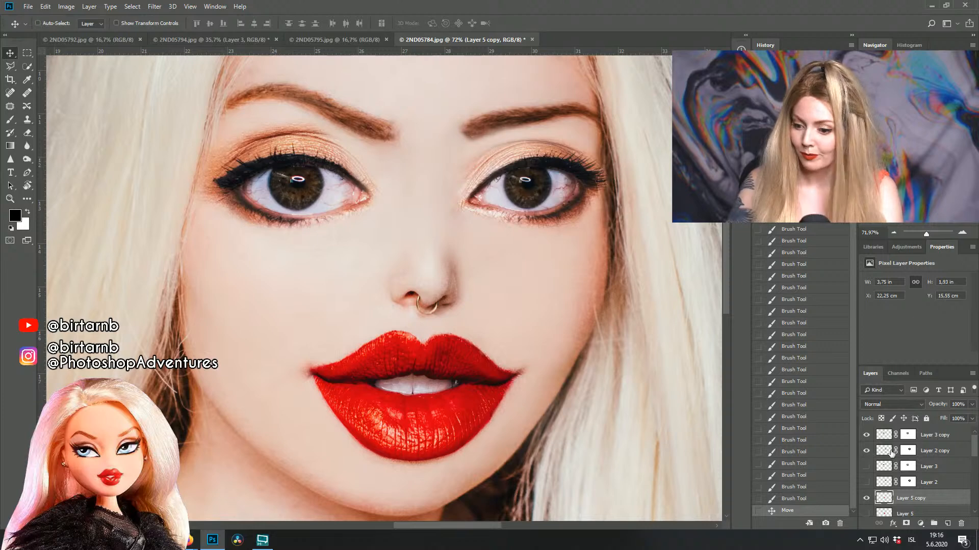
{"action": "left_click", "coordinate": [882, 439]}
{"action": "left_click", "coordinate": [867, 435]}
{"action": "left_click", "coordinate": [867, 434]}
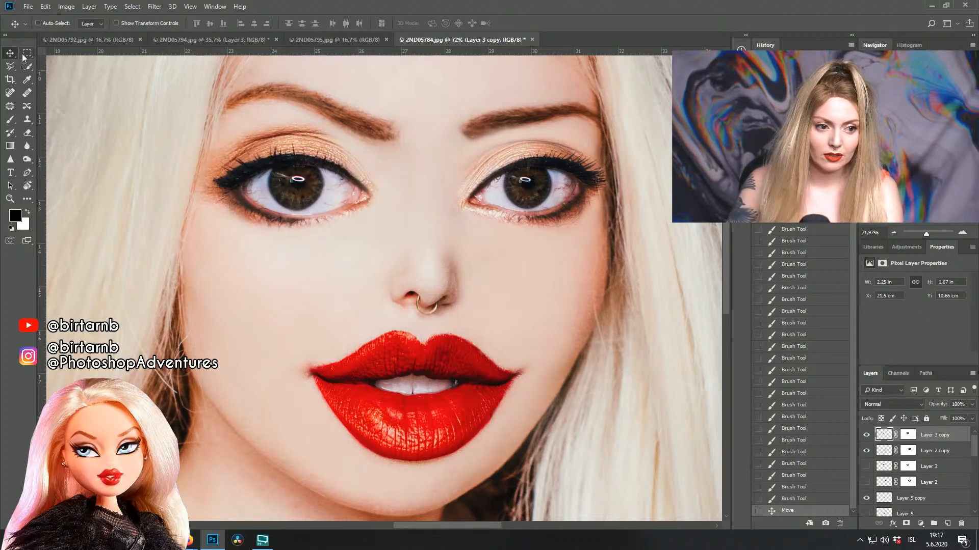
Step: Nudge the eye on Layer 3 copy towards the nose to X 21.62 cm and slightly down to Y 10.68 cm
{"action": "key", "text": "Right"}
{"action": "key", "text": "Right"}
{"action": "key", "text": "Right"}
{"action": "key", "text": "Right"}
{"action": "key", "text": "Right"}
{"action": "key", "text": "Right"}
{"action": "key", "text": "Right"}
{"action": "key", "text": "Right"}
{"action": "key", "text": "Right"}
{"action": "key", "text": "Right"}
{"action": "key", "text": "Right"}
{"action": "key", "text": "Right"}
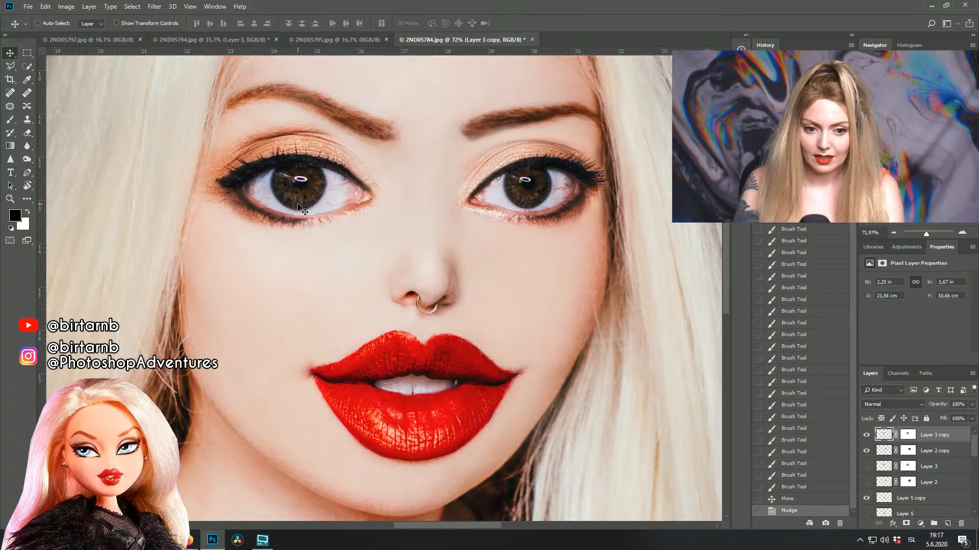
{"action": "key", "text": "Right"}
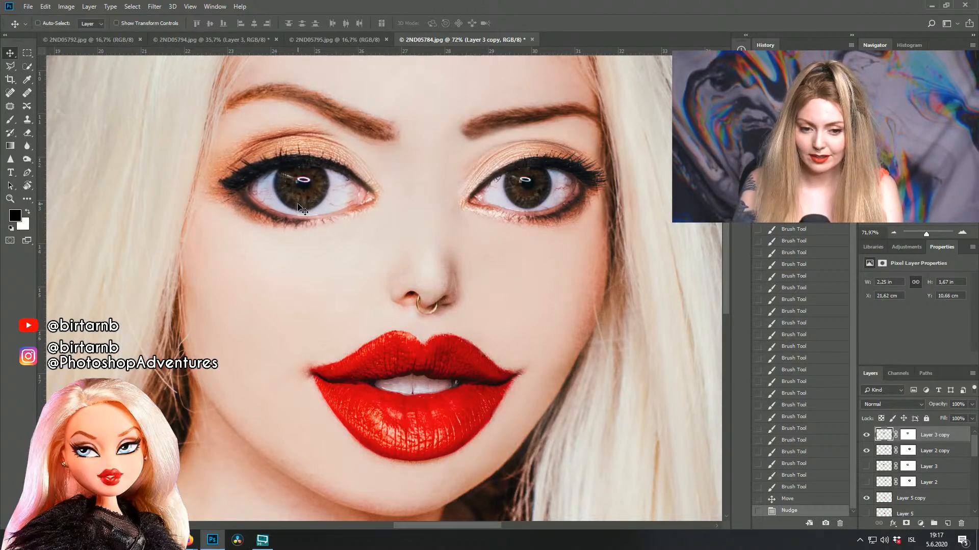
{"action": "scroll", "coordinate": [331, 210], "scroll_direction": "down", "scroll_amount": 4}
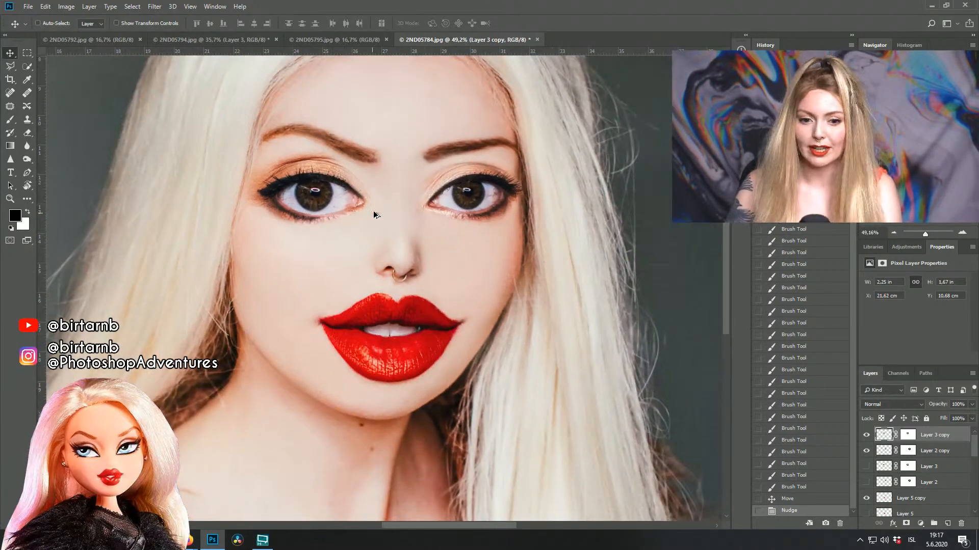
{"action": "scroll", "coordinate": [454, 237], "scroll_direction": "up", "scroll_amount": 3}
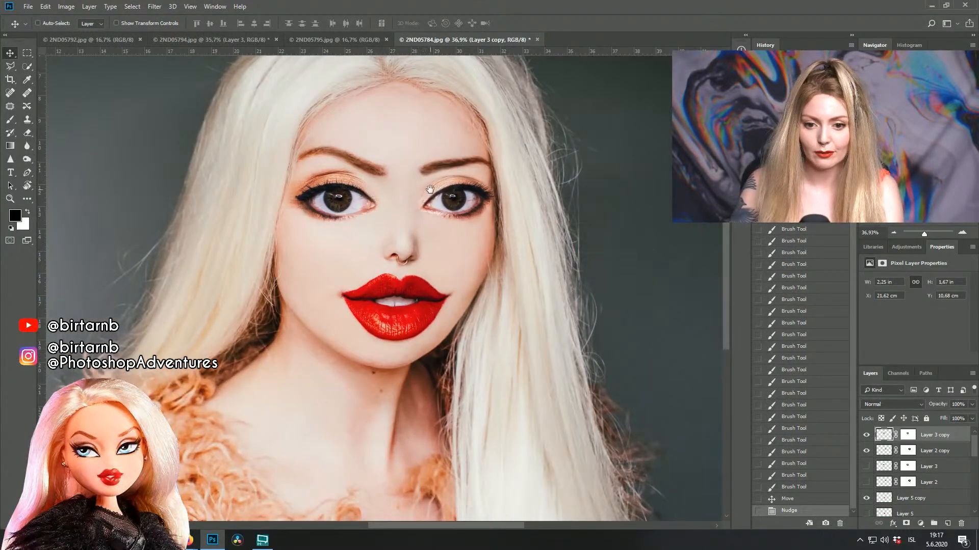
{"action": "scroll", "coordinate": [489, 256], "scroll_direction": "down", "scroll_amount": 1}
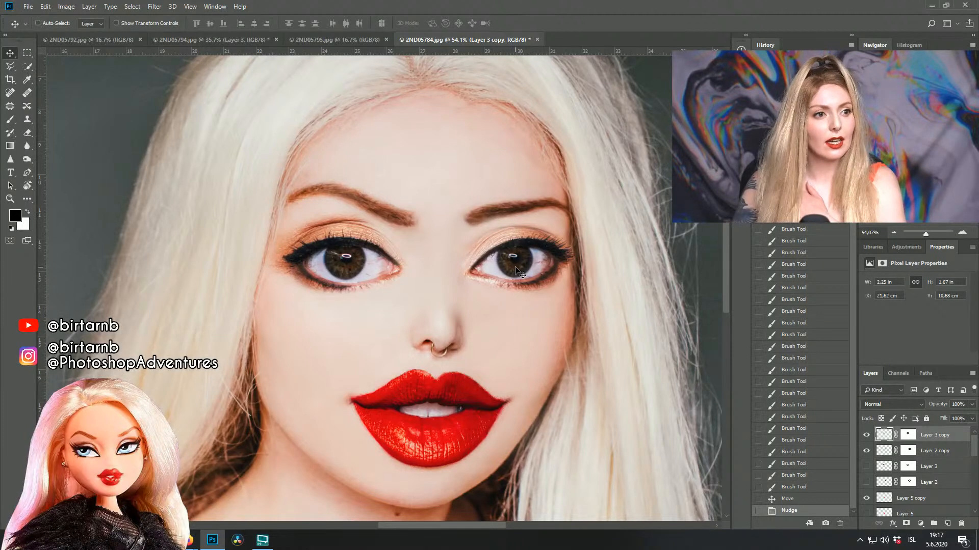
Step: Duplicate the eye layers Layer 3 copy and Layer 2 copy together, and hide the two originals
{"action": "left_click", "coordinate": [890, 455], "text": "shift"}
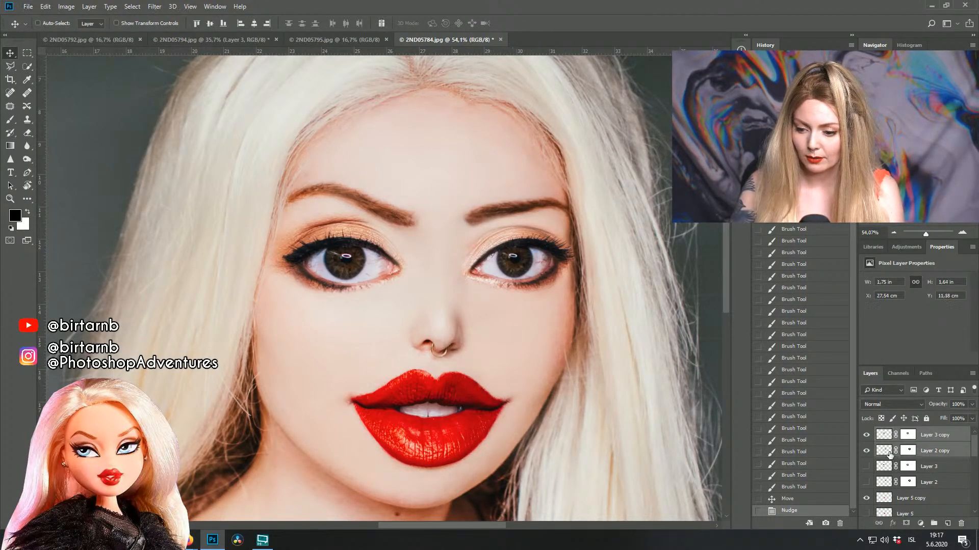
{"action": "key", "text": "ctrl+j"}
{"action": "left_click", "coordinate": [866, 467]}
{"action": "left_click", "coordinate": [866, 483]}
Step: Lighten the iris on Layer 2 copy 2 using the Dodge tool with a 62 px brush, Midtones range and 15% exposure
{"action": "scroll", "coordinate": [481, 278], "scroll_direction": "up", "scroll_amount": 2}
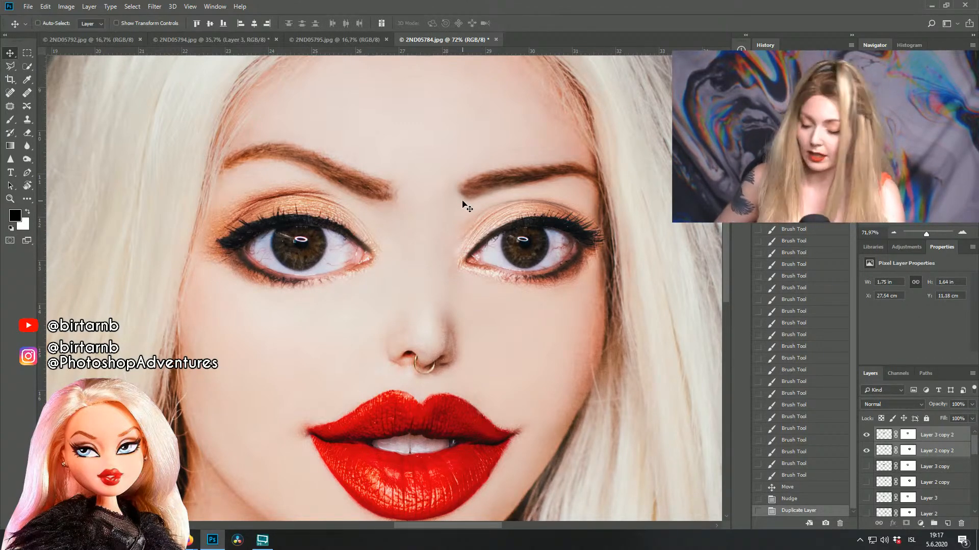
{"action": "scroll", "coordinate": [515, 246], "scroll_direction": "up", "scroll_amount": 4}
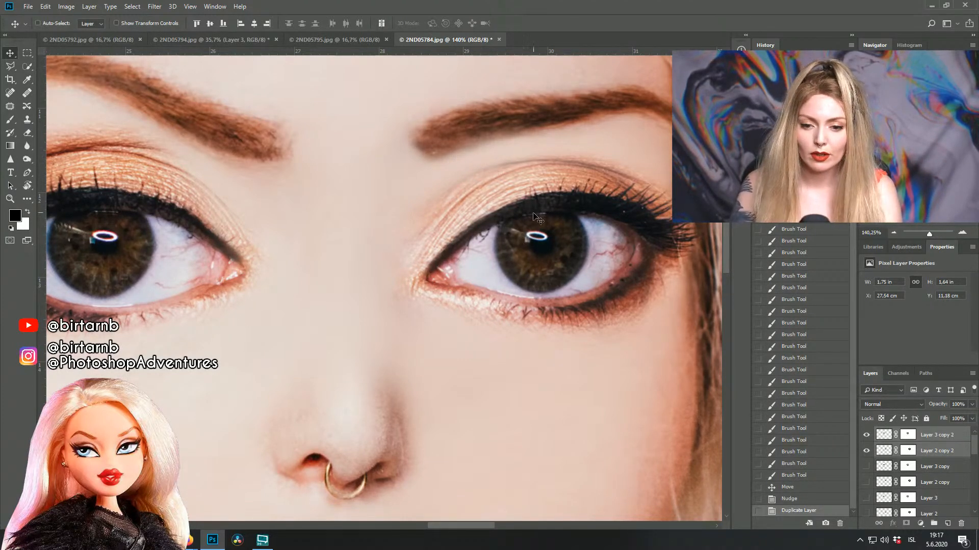
{"action": "right_click", "coordinate": [46, 158]}
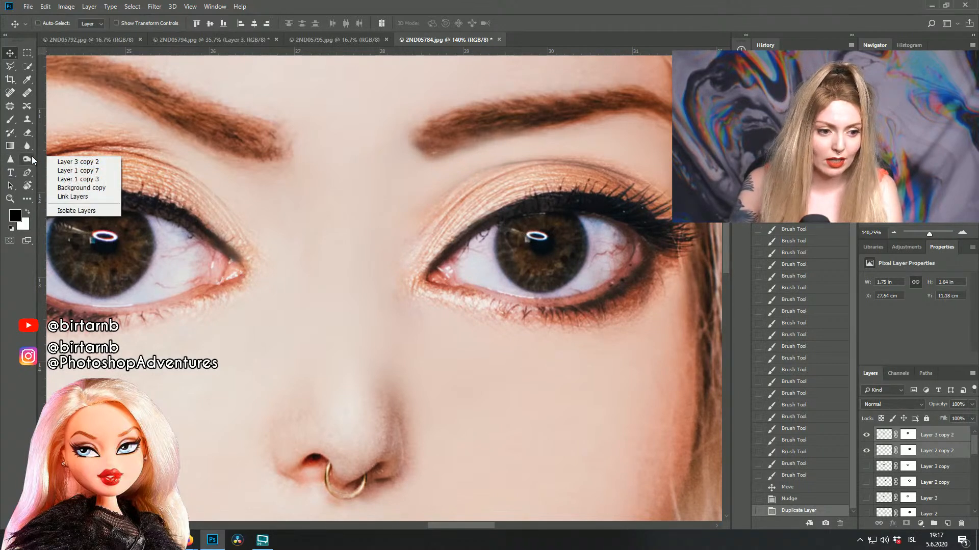
{"action": "left_click", "coordinate": [31, 158]}
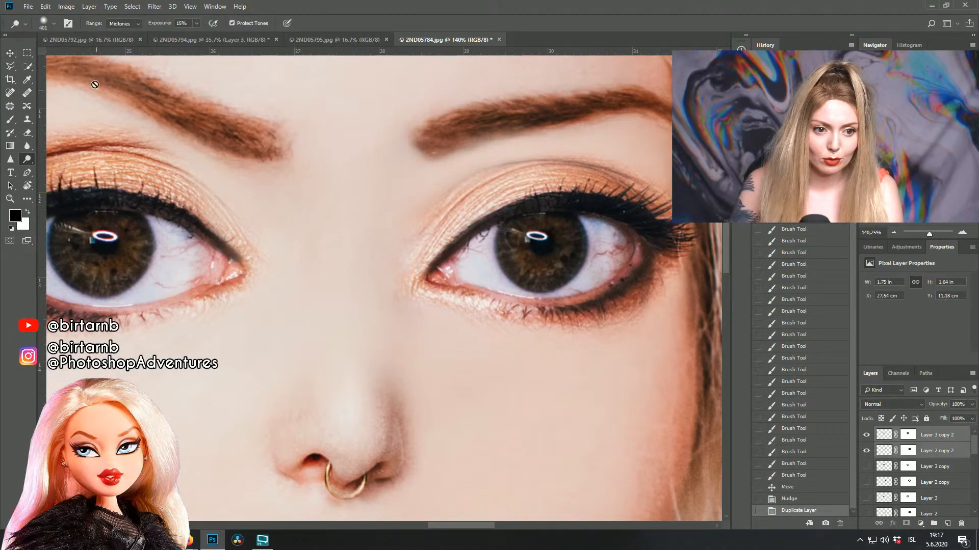
{"action": "left_click", "coordinate": [883, 457]}
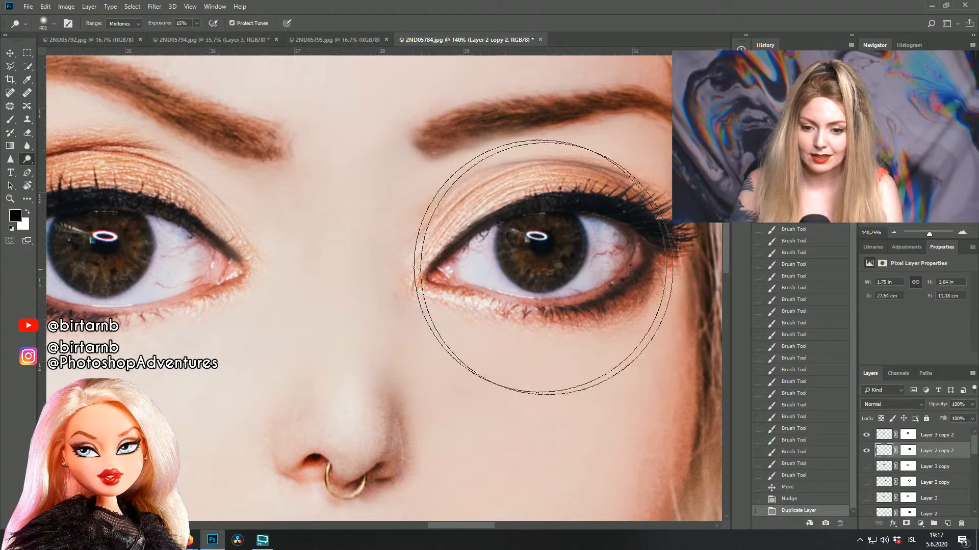
{"action": "left_click", "coordinate": [45, 26]}
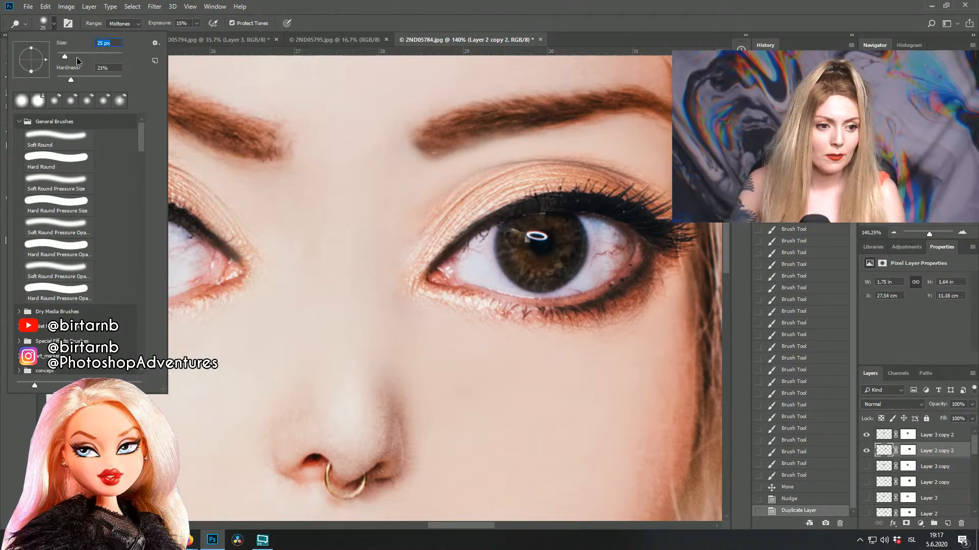
{"action": "left_click", "coordinate": [546, 272]}
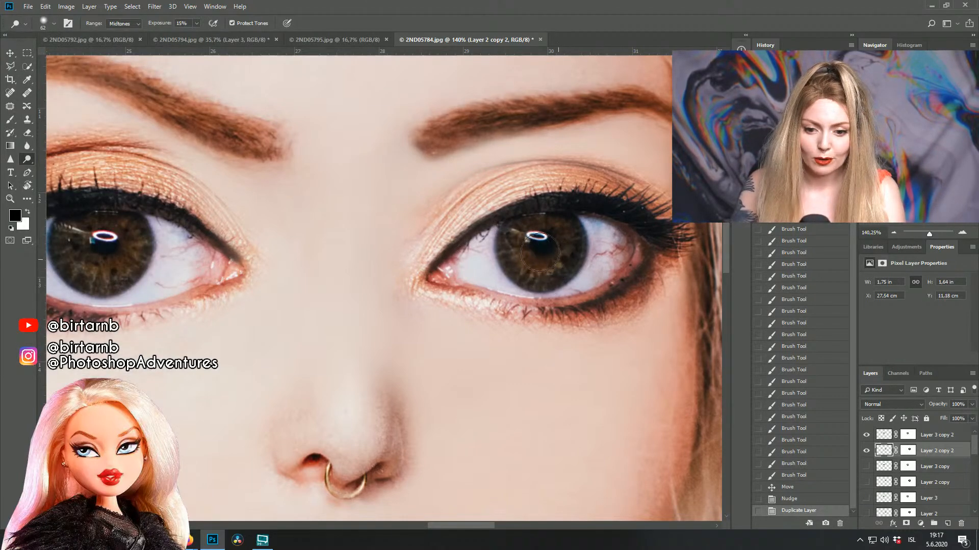
{"action": "mouse_move", "coordinate": [548, 261]}
{"action": "left_mouse_down"}
{"action": "mouse_move", "coordinate": [533, 236]}
{"action": "mouse_move", "coordinate": [535, 257]}
{"action": "mouse_move", "coordinate": [521, 249]}
{"action": "mouse_move", "coordinate": [541, 224]}
{"action": "mouse_move", "coordinate": [540, 263]}
{"action": "mouse_move", "coordinate": [554, 227]}
{"action": "mouse_move", "coordinate": [516, 226]}
{"action": "mouse_move", "coordinate": [518, 257]}
{"action": "mouse_move", "coordinate": [566, 263]}
{"action": "left_mouse_up"}
Step: Dodge the iris on Layer 2 copy 2 further, first in the Highlights range and then in the Shadows range
{"action": "left_click", "coordinate": [122, 24]}
{"action": "left_click", "coordinate": [117, 38]}
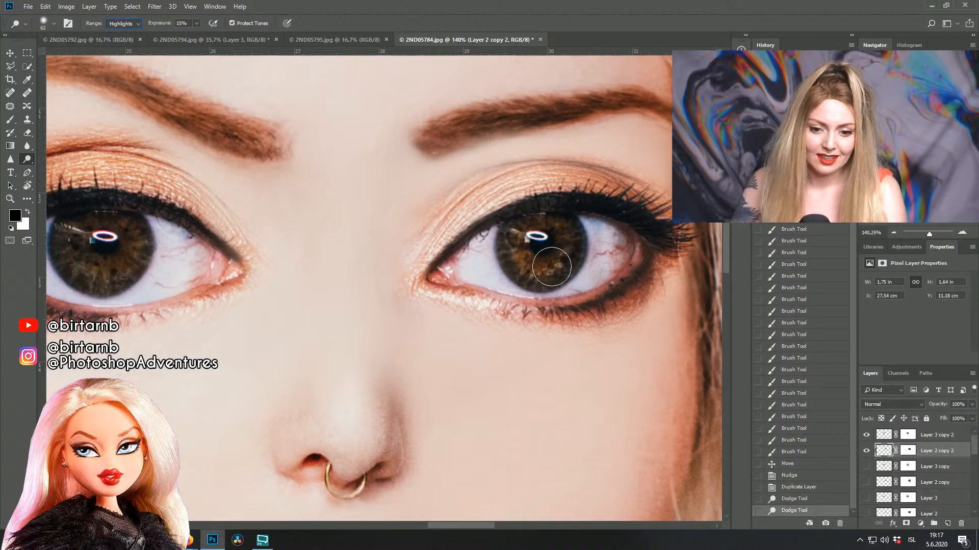
{"action": "mouse_move", "coordinate": [536, 261]}
{"action": "left_mouse_down"}
{"action": "mouse_move", "coordinate": [571, 239]}
{"action": "mouse_move", "coordinate": [550, 229]}
{"action": "mouse_move", "coordinate": [507, 240]}
{"action": "left_mouse_up"}
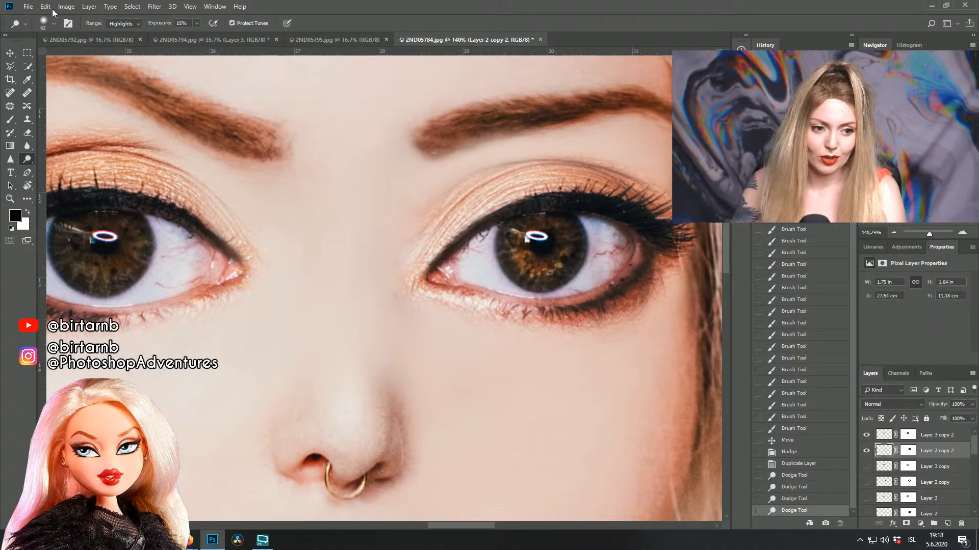
{"action": "left_click", "coordinate": [127, 25]}
{"action": "left_click", "coordinate": [128, 33]}
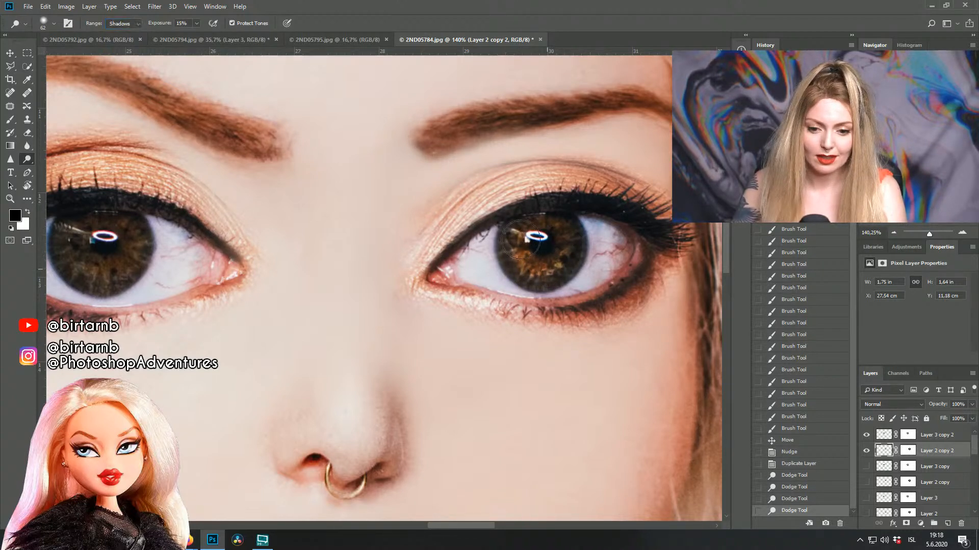
{"action": "mouse_move", "coordinate": [529, 261]}
{"action": "left_mouse_down"}
{"action": "mouse_move", "coordinate": [559, 235]}
{"action": "mouse_move", "coordinate": [545, 263]}
{"action": "mouse_move", "coordinate": [515, 244]}
{"action": "mouse_move", "coordinate": [579, 276]}
{"action": "mouse_move", "coordinate": [535, 253]}
{"action": "mouse_move", "coordinate": [573, 247]}
{"action": "mouse_move", "coordinate": [553, 245]}
{"action": "mouse_move", "coordinate": [521, 266]}
{"action": "mouse_move", "coordinate": [567, 249]}
{"action": "mouse_move", "coordinate": [566, 240]}
{"action": "mouse_move", "coordinate": [563, 254]}
{"action": "mouse_move", "coordinate": [509, 243]}
{"action": "mouse_move", "coordinate": [560, 246]}
{"action": "mouse_move", "coordinate": [525, 251]}
{"action": "mouse_move", "coordinate": [523, 241]}
{"action": "mouse_move", "coordinate": [555, 243]}
{"action": "mouse_move", "coordinate": [514, 258]}
{"action": "mouse_move", "coordinate": [566, 254]}
{"action": "mouse_move", "coordinate": [519, 253]}
{"action": "left_mouse_up"}
{"action": "left_click", "coordinate": [518, 246]}
{"action": "left_click_drag", "start_coordinate": [540, 245], "coordinate": [556, 262]}
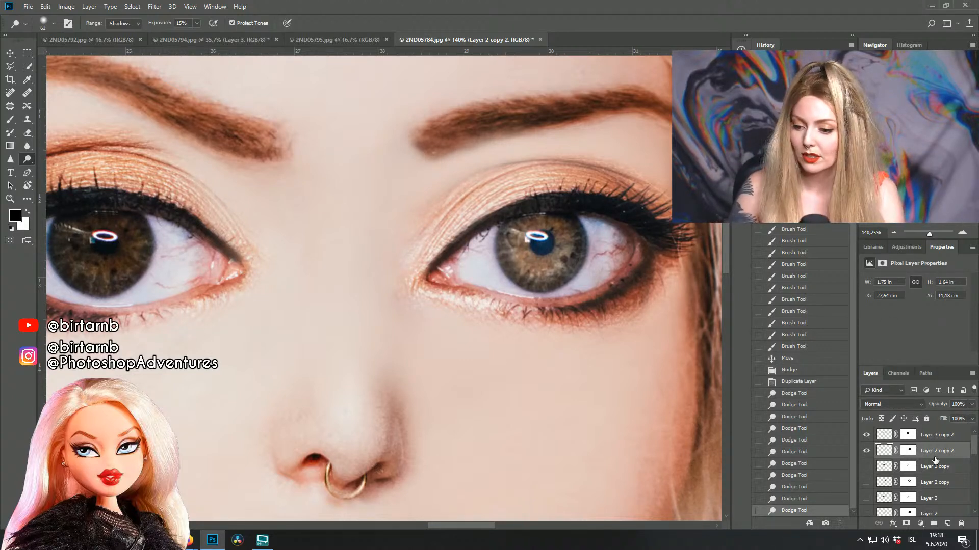
Step: Lighten the iris on Layer 3 copy 2 with the Dodge tool, first in the Shadows range and then in Midtones
{"action": "left_click", "coordinate": [878, 436]}
{"action": "left_click_drag", "start_coordinate": [180, 251], "coordinate": [318, 248]}
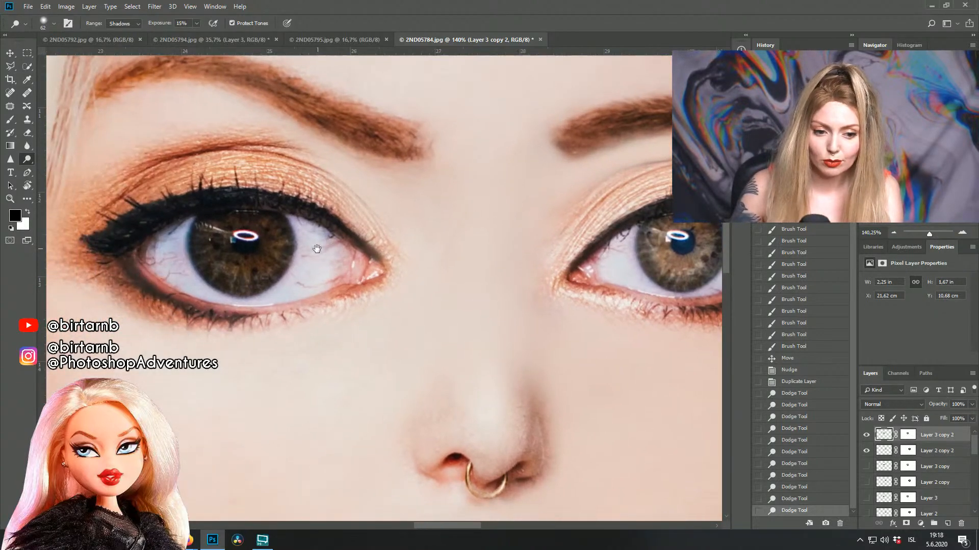
{"action": "mouse_move", "coordinate": [242, 273]}
{"action": "left_mouse_down"}
{"action": "mouse_move", "coordinate": [227, 252]}
{"action": "mouse_move", "coordinate": [245, 272]}
{"action": "mouse_move", "coordinate": [237, 243]}
{"action": "mouse_move", "coordinate": [221, 244]}
{"action": "mouse_move", "coordinate": [277, 239]}
{"action": "mouse_move", "coordinate": [235, 242]}
{"action": "mouse_move", "coordinate": [253, 253]}
{"action": "mouse_move", "coordinate": [241, 232]}
{"action": "mouse_move", "coordinate": [263, 238]}
{"action": "mouse_move", "coordinate": [268, 259]}
{"action": "mouse_move", "coordinate": [264, 252]}
{"action": "mouse_move", "coordinate": [232, 269]}
{"action": "mouse_move", "coordinate": [210, 234]}
{"action": "mouse_move", "coordinate": [216, 263]}
{"action": "mouse_move", "coordinate": [270, 260]}
{"action": "mouse_move", "coordinate": [272, 240]}
{"action": "mouse_move", "coordinate": [245, 225]}
{"action": "mouse_move", "coordinate": [225, 231]}
{"action": "mouse_move", "coordinate": [252, 226]}
{"action": "mouse_move", "coordinate": [279, 246]}
{"action": "mouse_move", "coordinate": [239, 271]}
{"action": "mouse_move", "coordinate": [217, 237]}
{"action": "mouse_move", "coordinate": [301, 270]}
{"action": "mouse_move", "coordinate": [287, 250]}
{"action": "mouse_move", "coordinate": [245, 279]}
{"action": "mouse_move", "coordinate": [265, 240]}
{"action": "mouse_move", "coordinate": [222, 236]}
{"action": "mouse_move", "coordinate": [259, 241]}
{"action": "mouse_move", "coordinate": [228, 248]}
{"action": "mouse_move", "coordinate": [229, 231]}
{"action": "mouse_move", "coordinate": [263, 234]}
{"action": "mouse_move", "coordinate": [244, 256]}
{"action": "mouse_move", "coordinate": [238, 231]}
{"action": "mouse_move", "coordinate": [196, 243]}
{"action": "mouse_move", "coordinate": [202, 237]}
{"action": "mouse_move", "coordinate": [245, 277]}
{"action": "mouse_move", "coordinate": [273, 244]}
{"action": "mouse_move", "coordinate": [268, 231]}
{"action": "mouse_move", "coordinate": [220, 236]}
{"action": "mouse_move", "coordinate": [255, 221]}
{"action": "mouse_move", "coordinate": [276, 234]}
{"action": "mouse_move", "coordinate": [247, 227]}
{"action": "mouse_move", "coordinate": [214, 241]}
{"action": "left_mouse_up"}
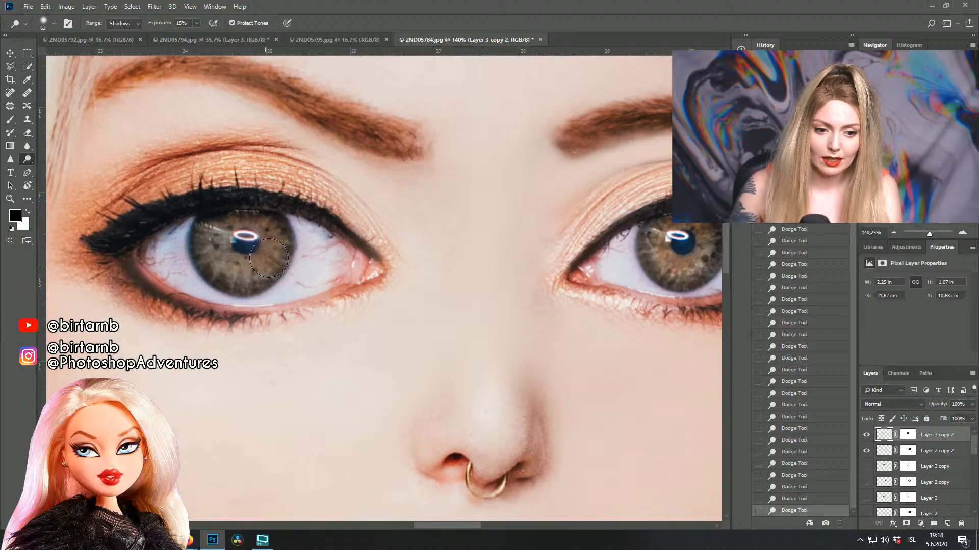
{"action": "left_click", "coordinate": [133, 23]}
{"action": "left_click", "coordinate": [120, 39]}
{"action": "mouse_move", "coordinate": [211, 232]}
{"action": "left_mouse_down"}
{"action": "mouse_move", "coordinate": [228, 268]}
{"action": "mouse_move", "coordinate": [261, 243]}
{"action": "mouse_move", "coordinate": [256, 226]}
{"action": "mouse_move", "coordinate": [269, 251]}
{"action": "mouse_move", "coordinate": [228, 266]}
{"action": "mouse_move", "coordinate": [253, 266]}
{"action": "mouse_move", "coordinate": [280, 227]}
{"action": "mouse_move", "coordinate": [246, 222]}
{"action": "mouse_move", "coordinate": [229, 243]}
{"action": "mouse_move", "coordinate": [216, 231]}
{"action": "mouse_move", "coordinate": [206, 252]}
{"action": "mouse_move", "coordinate": [222, 279]}
{"action": "mouse_move", "coordinate": [270, 249]}
{"action": "mouse_move", "coordinate": [254, 230]}
{"action": "left_mouse_up"}
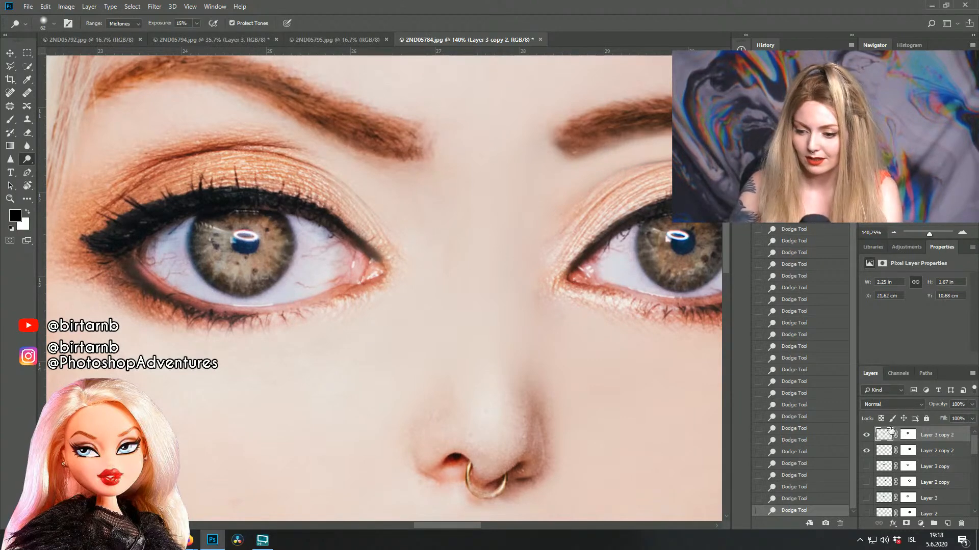
Step: Darken the pupil on Layer 3 copy 2 using the Burn tool with a 17 px brush, Midtones range and 25% exposure
{"action": "scroll", "coordinate": [396, 244], "scroll_direction": "up", "scroll_amount": 3}
{"action": "left_click_drag", "start_coordinate": [347, 251], "coordinate": [498, 235]}
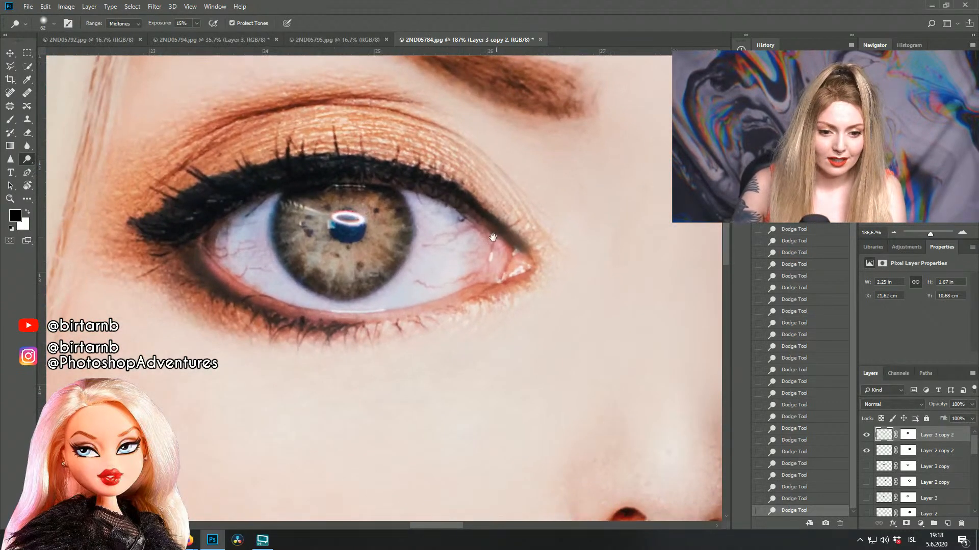
{"action": "right_click", "coordinate": [29, 158]}
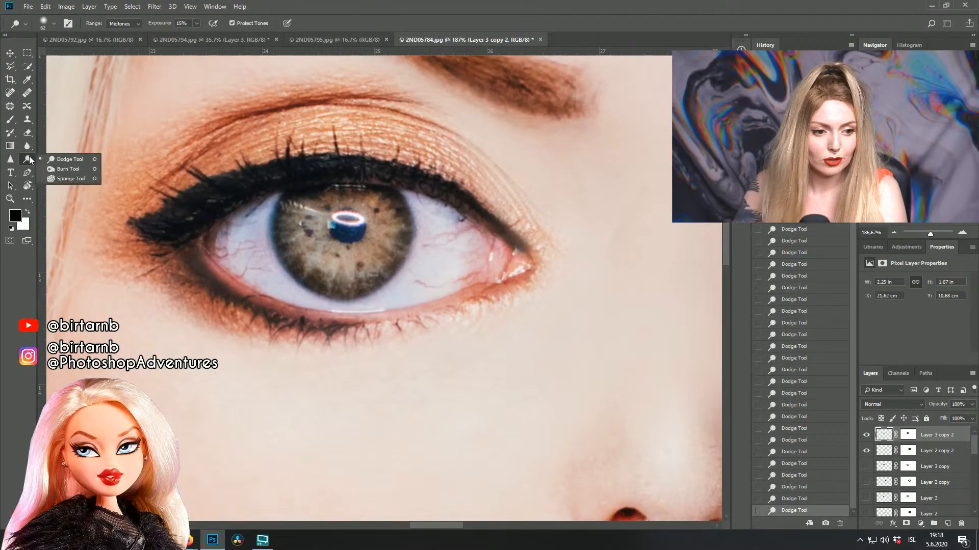
{"action": "left_click", "coordinate": [48, 169]}
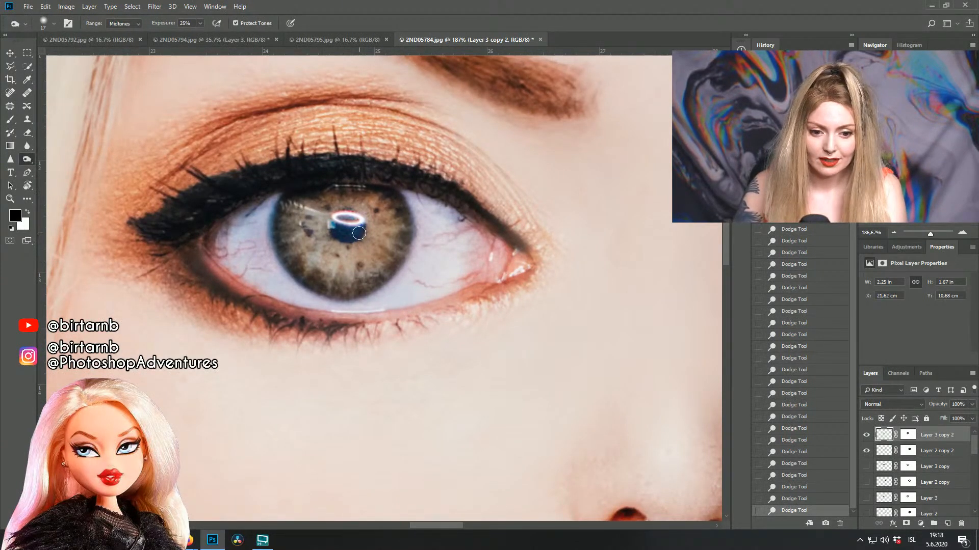
{"action": "left_click_drag", "start_coordinate": [345, 225], "coordinate": [350, 225]}
{"action": "left_click", "coordinate": [407, 237]}
Step: Burn the pupil and iris edge on Layer 2 copy 2 with the brush enlarged to 32 px, and go over the other eye's pupil
{"action": "mouse_move", "coordinate": [565, 227]}
{"action": "left_mouse_down"}
{"action": "mouse_move", "coordinate": [317, 221]}
{"action": "mouse_move", "coordinate": [146, 255]}
{"action": "left_mouse_up"}
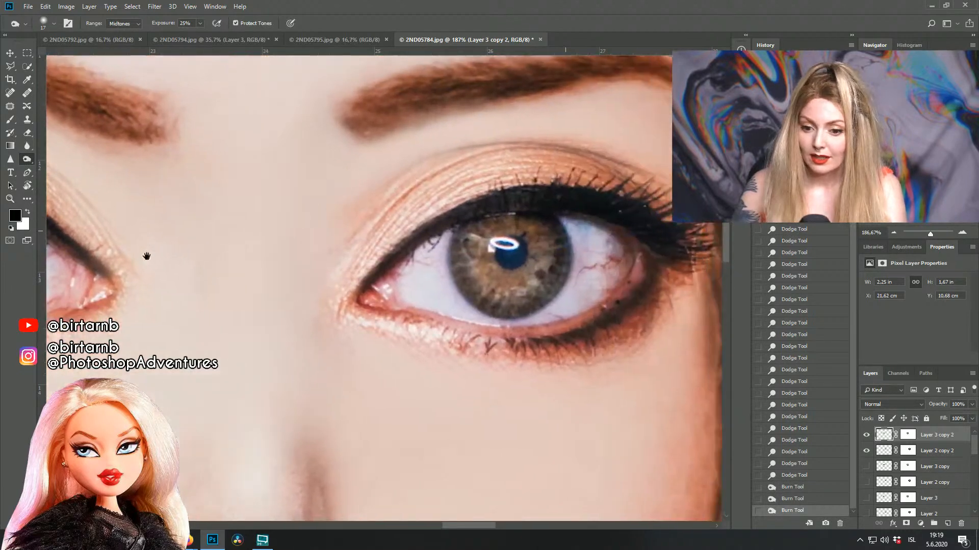
{"action": "left_click", "coordinate": [901, 454]}
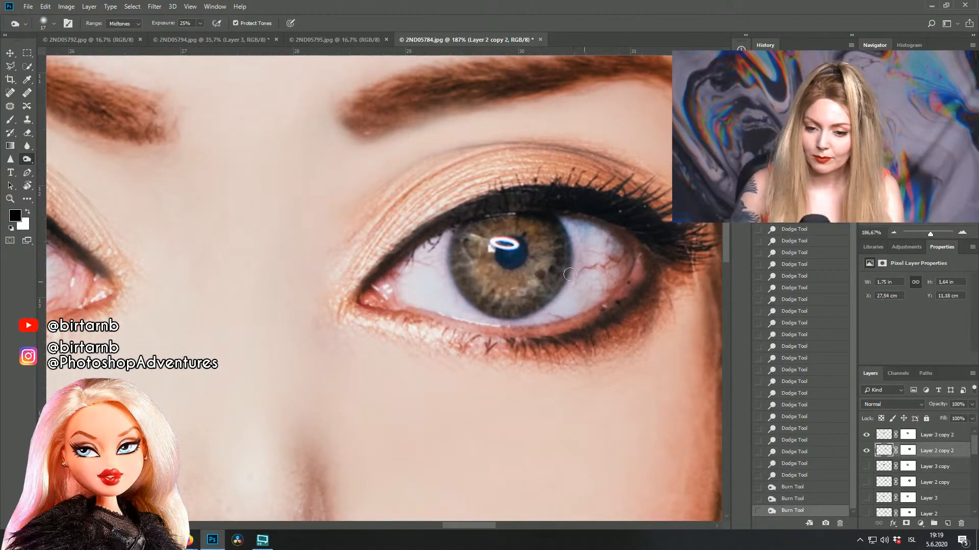
{"action": "mouse_move", "coordinate": [506, 264]}
{"action": "left_mouse_down"}
{"action": "mouse_move", "coordinate": [521, 245]}
{"action": "mouse_move", "coordinate": [507, 244]}
{"action": "mouse_move", "coordinate": [520, 264]}
{"action": "mouse_move", "coordinate": [520, 252]}
{"action": "mouse_move", "coordinate": [508, 262]}
{"action": "mouse_move", "coordinate": [520, 244]}
{"action": "mouse_move", "coordinate": [513, 260]}
{"action": "mouse_move", "coordinate": [508, 248]}
{"action": "mouse_move", "coordinate": [514, 258]}
{"action": "mouse_move", "coordinate": [509, 246]}
{"action": "mouse_move", "coordinate": [523, 242]}
{"action": "mouse_move", "coordinate": [512, 262]}
{"action": "left_mouse_up"}
{"action": "left_click", "coordinate": [51, 23]}
{"action": "left_click_drag", "start_coordinate": [81, 76], "coordinate": [67, 56]}
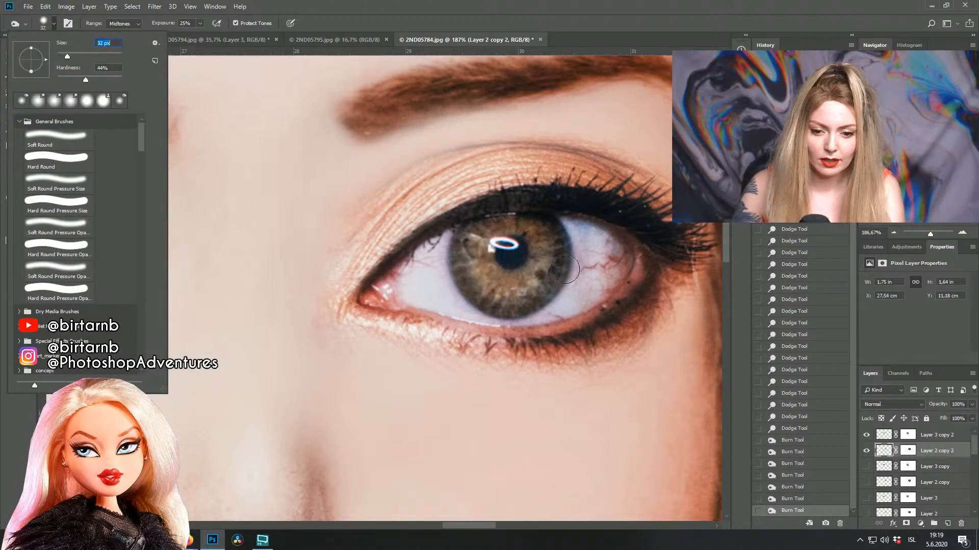
{"action": "left_click", "coordinate": [507, 250]}
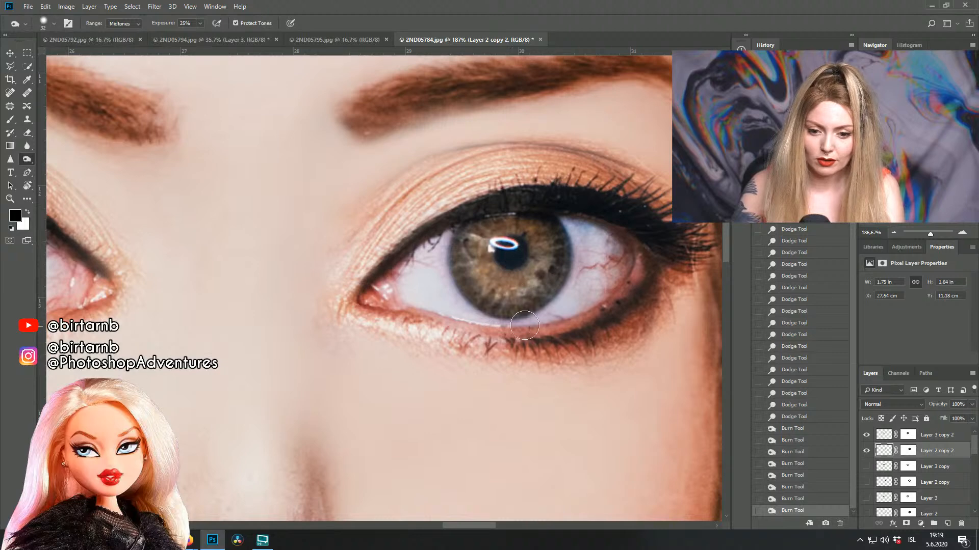
{"action": "left_click", "coordinate": [544, 329]}
{"action": "scroll", "coordinate": [382, 285], "scroll_direction": "left", "scroll_amount": 6}
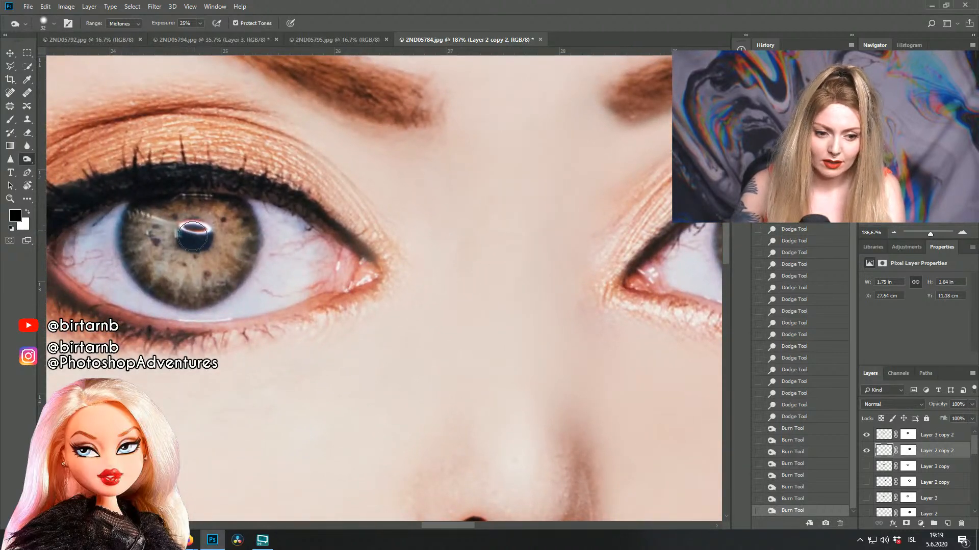
{"action": "left_click_drag", "start_coordinate": [195, 236], "coordinate": [224, 239]}
Step: Examine the lightened irises and darkened pupils against the whole face and close up
{"action": "scroll", "coordinate": [533, 284], "scroll_direction": "down", "scroll_amount": 6}
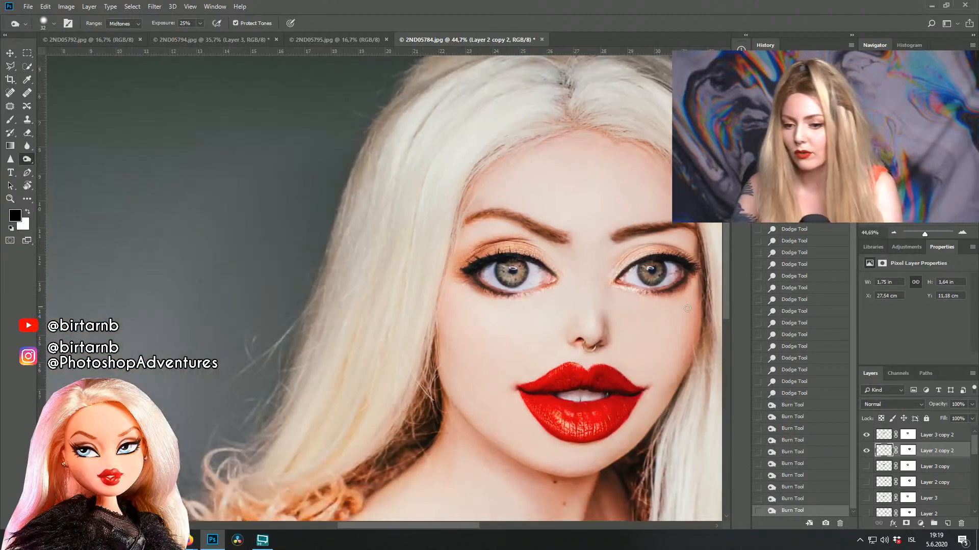
{"action": "scroll", "coordinate": [636, 269], "scroll_direction": "up", "scroll_amount": 2}
{"action": "left_click_drag", "start_coordinate": [602, 286], "coordinate": [500, 278]}
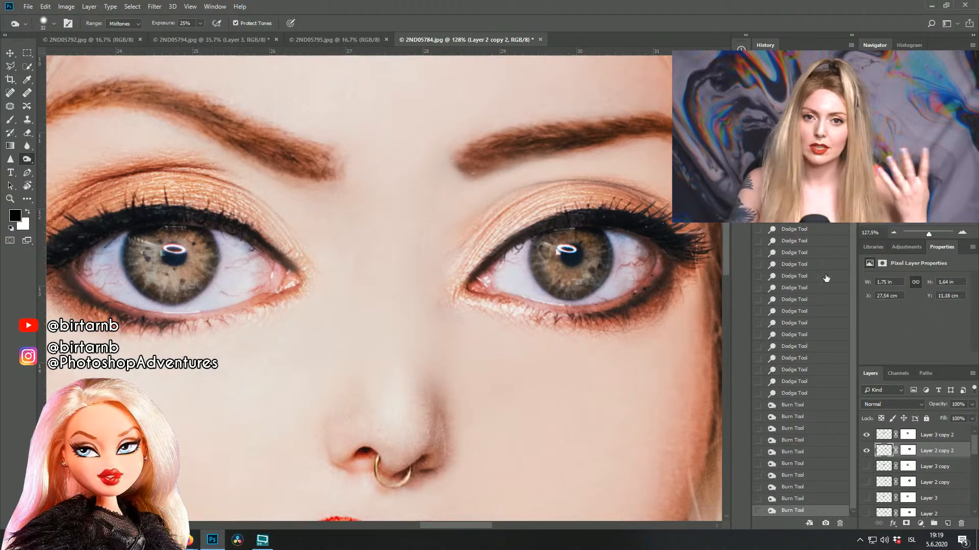
{"action": "left_click_drag", "start_coordinate": [634, 315], "coordinate": [771, 263]}
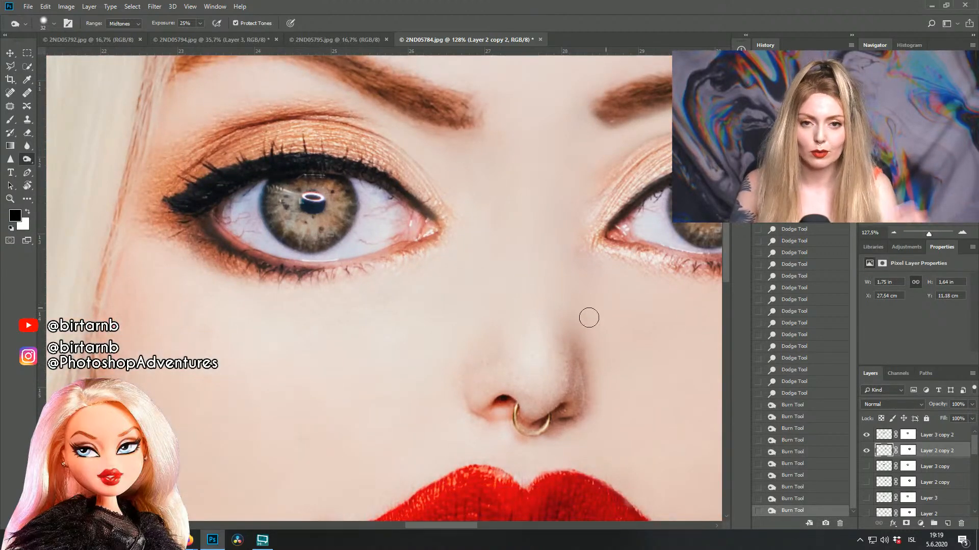
{"action": "scroll", "coordinate": [492, 336], "scroll_direction": "up", "scroll_amount": 3}
{"action": "left_click_drag", "start_coordinate": [340, 226], "coordinate": [432, 290]}
{"action": "scroll", "coordinate": [433, 290], "scroll_direction": "up", "scroll_amount": 2}
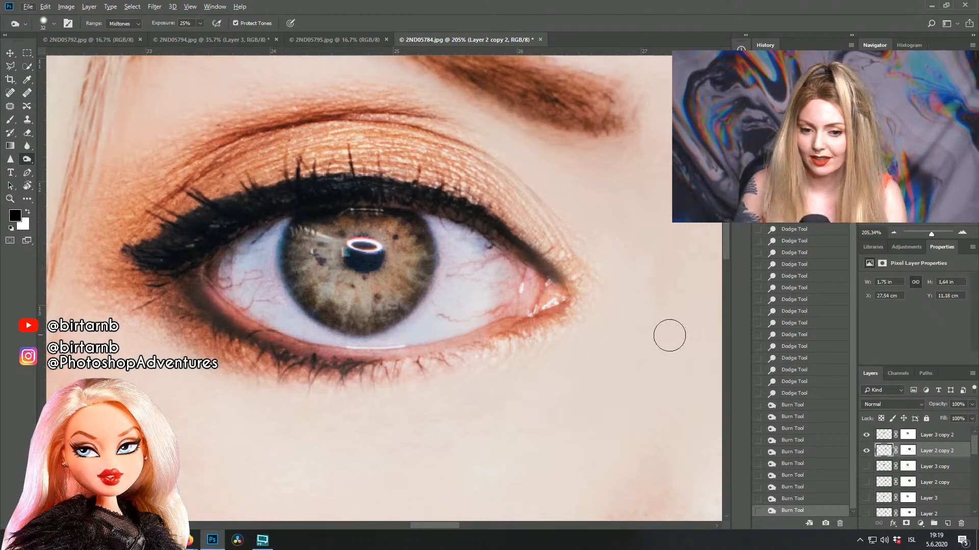
{"action": "scroll", "coordinate": [263, 256], "scroll_direction": "up", "scroll_amount": 1}
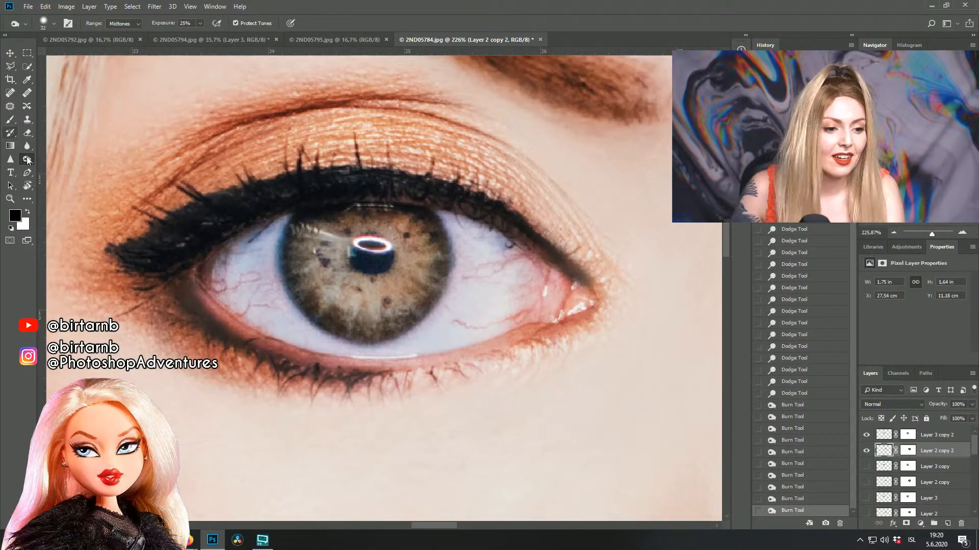
Step: Remove the color from the iris on Layer 3 copy 2 using the Sponge tool in Desaturate mode at 61% flow
{"action": "right_click", "coordinate": [27, 160]}
{"action": "left_click", "coordinate": [67, 179]}
{"action": "mouse_move", "coordinate": [365, 268]}
{"action": "left_mouse_down"}
{"action": "mouse_move", "coordinate": [381, 283]}
{"action": "mouse_move", "coordinate": [321, 278]}
{"action": "mouse_move", "coordinate": [327, 234]}
{"action": "mouse_move", "coordinate": [323, 278]}
{"action": "left_mouse_up"}
{"action": "mouse_move", "coordinate": [396, 287]}
{"action": "left_mouse_down"}
{"action": "mouse_move", "coordinate": [401, 236]}
{"action": "mouse_move", "coordinate": [410, 235]}
{"action": "left_mouse_up"}
{"action": "mouse_move", "coordinate": [411, 244]}
{"action": "left_mouse_down"}
{"action": "mouse_move", "coordinate": [406, 267]}
{"action": "mouse_move", "coordinate": [387, 270]}
{"action": "left_mouse_up"}
{"action": "left_click", "coordinate": [882, 437]}
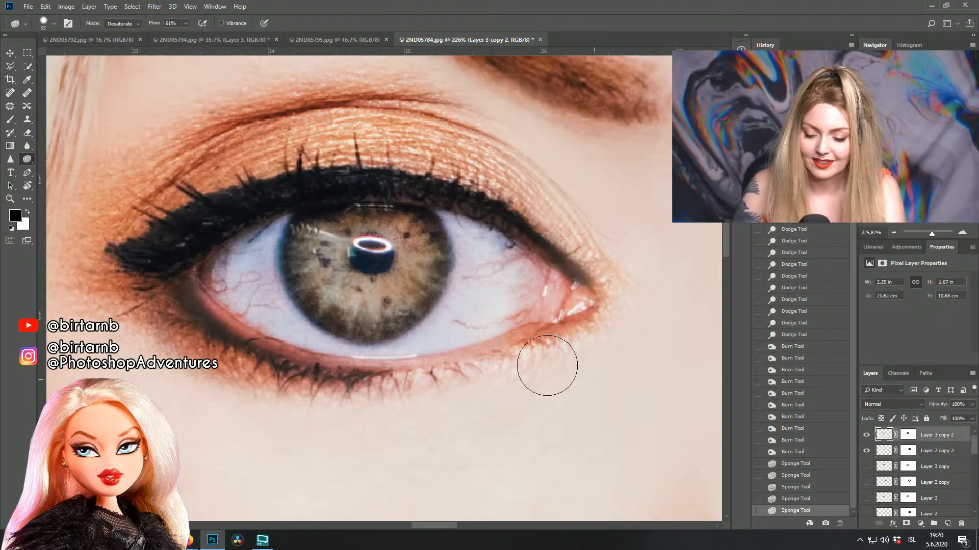
{"action": "mouse_move", "coordinate": [389, 306]}
{"action": "left_mouse_down"}
{"action": "mouse_move", "coordinate": [339, 269]}
{"action": "mouse_move", "coordinate": [338, 277]}
{"action": "mouse_move", "coordinate": [357, 239]}
{"action": "mouse_move", "coordinate": [404, 254]}
{"action": "mouse_move", "coordinate": [361, 235]}
{"action": "mouse_move", "coordinate": [418, 247]}
{"action": "mouse_move", "coordinate": [362, 300]}
{"action": "mouse_move", "coordinate": [329, 227]}
{"action": "mouse_move", "coordinate": [383, 228]}
{"action": "mouse_move", "coordinate": [430, 270]}
{"action": "mouse_move", "coordinate": [352, 308]}
{"action": "mouse_move", "coordinate": [315, 247]}
{"action": "mouse_move", "coordinate": [383, 232]}
{"action": "mouse_move", "coordinate": [403, 244]}
{"action": "left_mouse_up"}
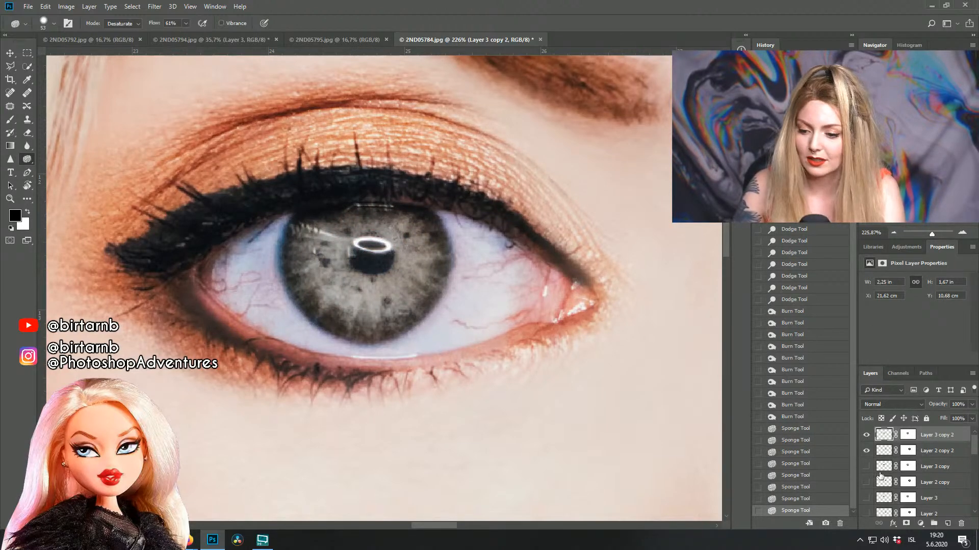
Step: Desaturate the iris on Layer 2 copy 2 with the Sponge tool to match the other eye
{"action": "left_click", "coordinate": [884, 451]}
{"action": "mouse_move", "coordinate": [356, 285]}
{"action": "left_mouse_down"}
{"action": "mouse_move", "coordinate": [530, 305]}
{"action": "mouse_move", "coordinate": [456, 322]}
{"action": "mouse_move", "coordinate": [487, 312]}
{"action": "mouse_move", "coordinate": [502, 347]}
{"action": "mouse_move", "coordinate": [461, 300]}
{"action": "mouse_move", "coordinate": [508, 309]}
{"action": "mouse_move", "coordinate": [497, 327]}
{"action": "mouse_move", "coordinate": [504, 329]}
{"action": "mouse_move", "coordinate": [471, 291]}
{"action": "mouse_move", "coordinate": [487, 250]}
{"action": "mouse_move", "coordinate": [474, 245]}
{"action": "mouse_move", "coordinate": [448, 260]}
{"action": "left_mouse_up"}
{"action": "scroll", "coordinate": [455, 257], "scroll_direction": "down", "scroll_amount": 3}
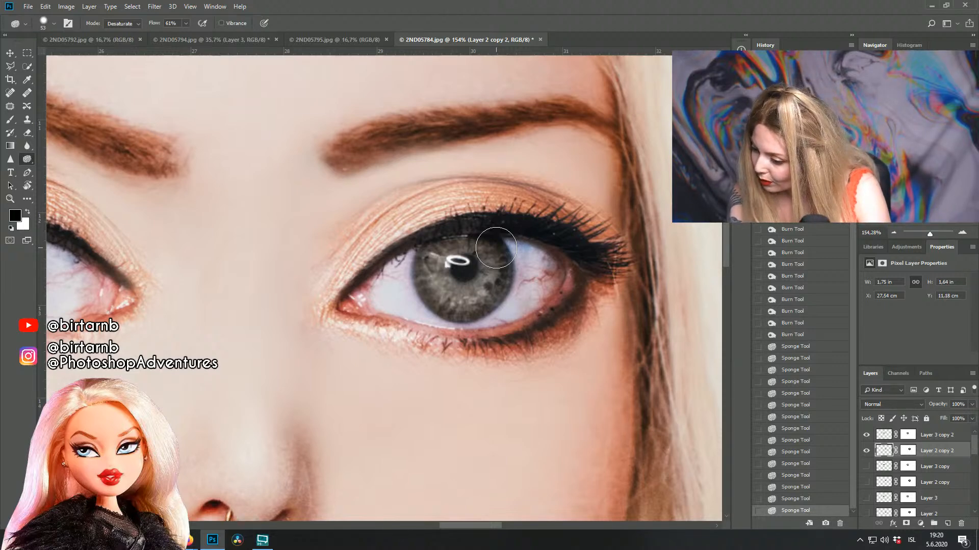
{"action": "scroll", "coordinate": [495, 249], "scroll_direction": "down", "scroll_amount": 5}
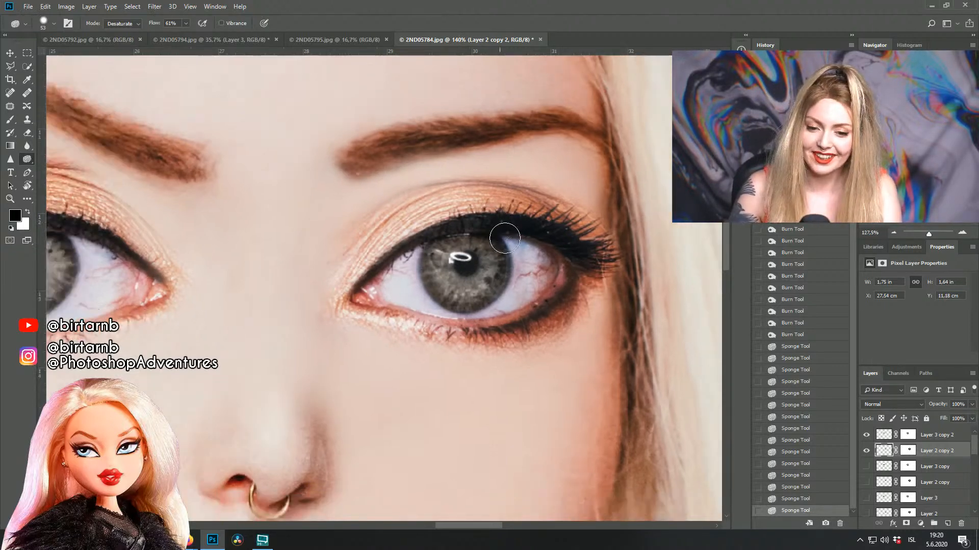
{"action": "scroll", "coordinate": [445, 258], "scroll_direction": "up", "scroll_amount": 3}
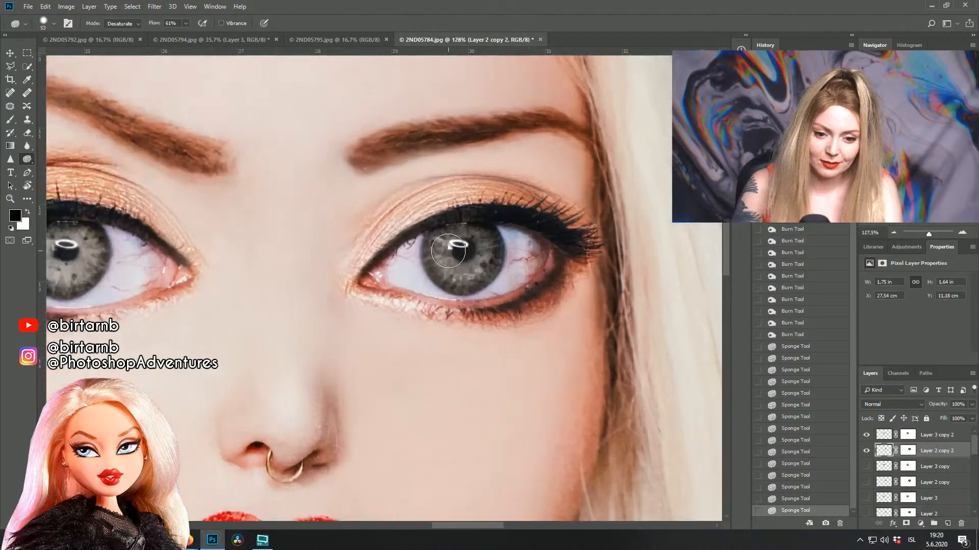
Step: Lighten the iris on Layer 2 copy 2 with the Dodge tool at 15% exposure, switching the range to Shadows
{"action": "right_click", "coordinate": [26, 164]}
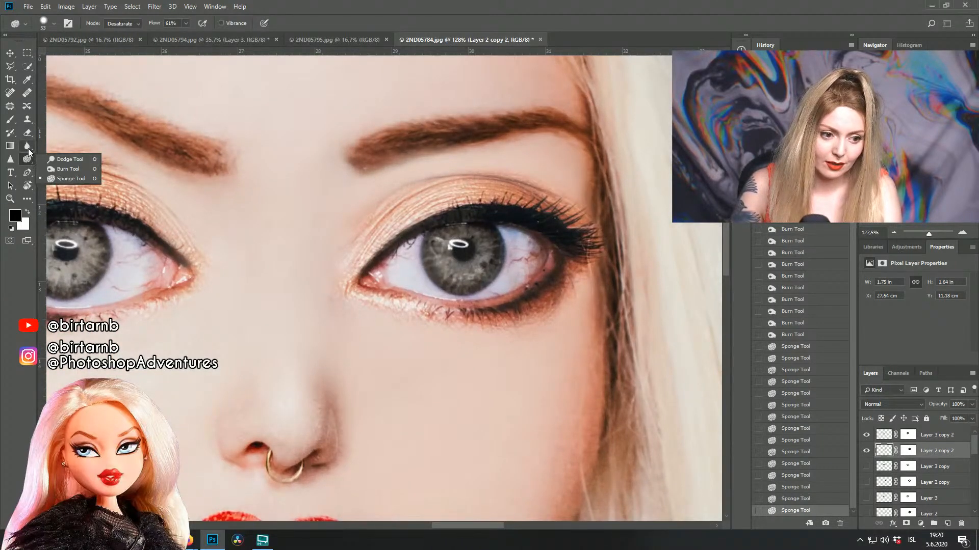
{"action": "left_click", "coordinate": [55, 161]}
{"action": "mouse_move", "coordinate": [454, 275]}
{"action": "left_mouse_down"}
{"action": "mouse_move", "coordinate": [449, 241]}
{"action": "mouse_move", "coordinate": [487, 250]}
{"action": "mouse_move", "coordinate": [469, 260]}
{"action": "mouse_move", "coordinate": [471, 240]}
{"action": "left_mouse_up"}
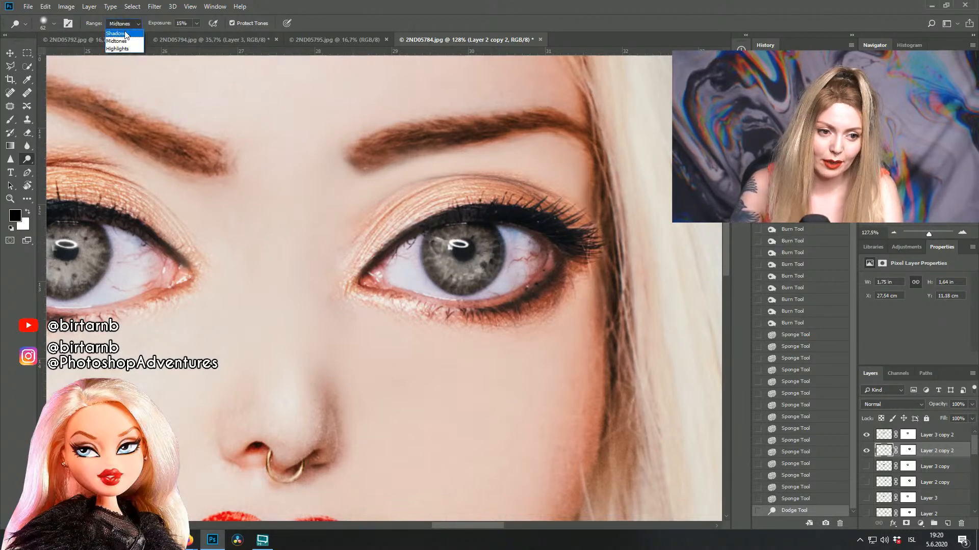
{"action": "left_click", "coordinate": [122, 33]}
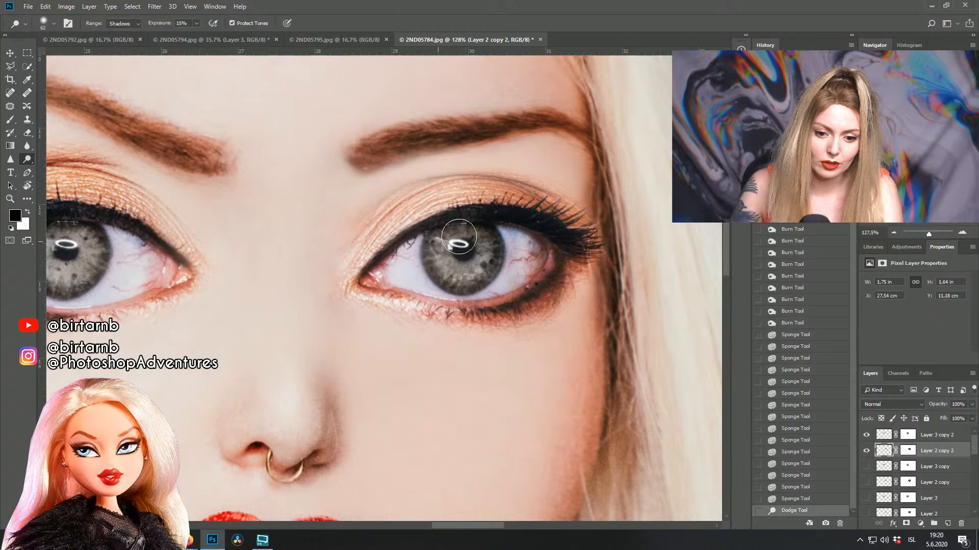
{"action": "left_click_drag", "start_coordinate": [475, 239], "coordinate": [495, 265]}
{"action": "left_click", "coordinate": [456, 267]}
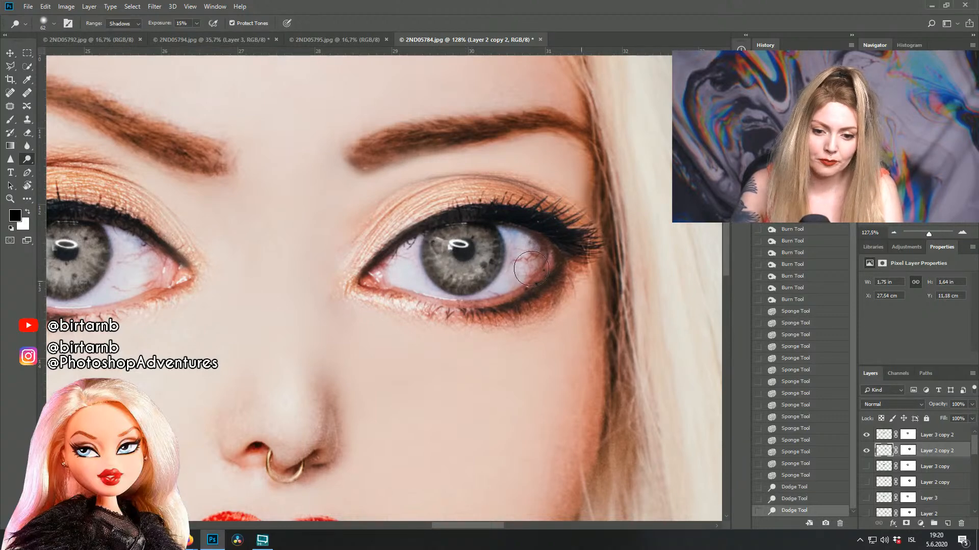
Step: Compare the two gray irises against the whole face and close up, toggling the visibility of Layer 2 copy 2
{"action": "scroll", "coordinate": [525, 270], "scroll_direction": "down", "scroll_amount": 5}
{"action": "scroll", "coordinate": [509, 306], "scroll_direction": "down", "scroll_amount": 2}
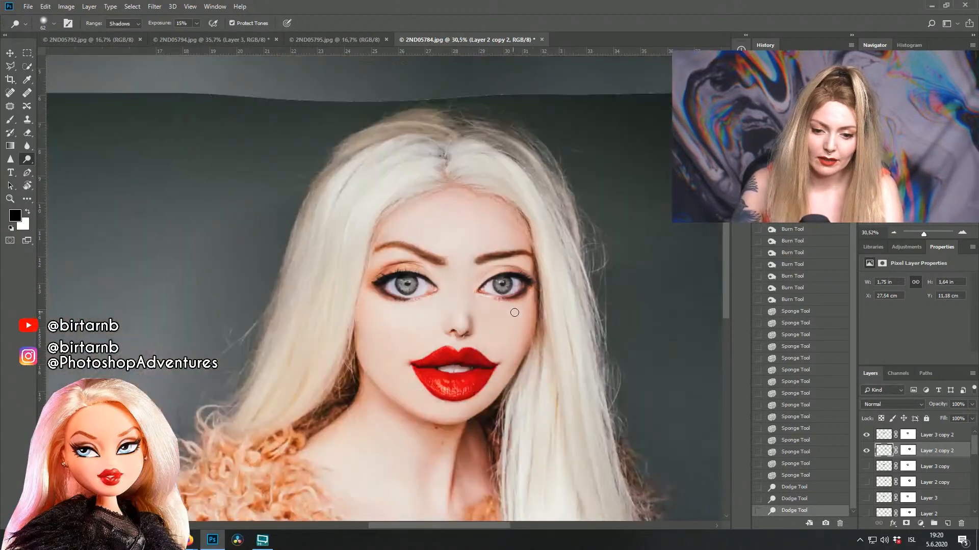
{"action": "scroll", "coordinate": [489, 290], "scroll_direction": "up", "scroll_amount": 3}
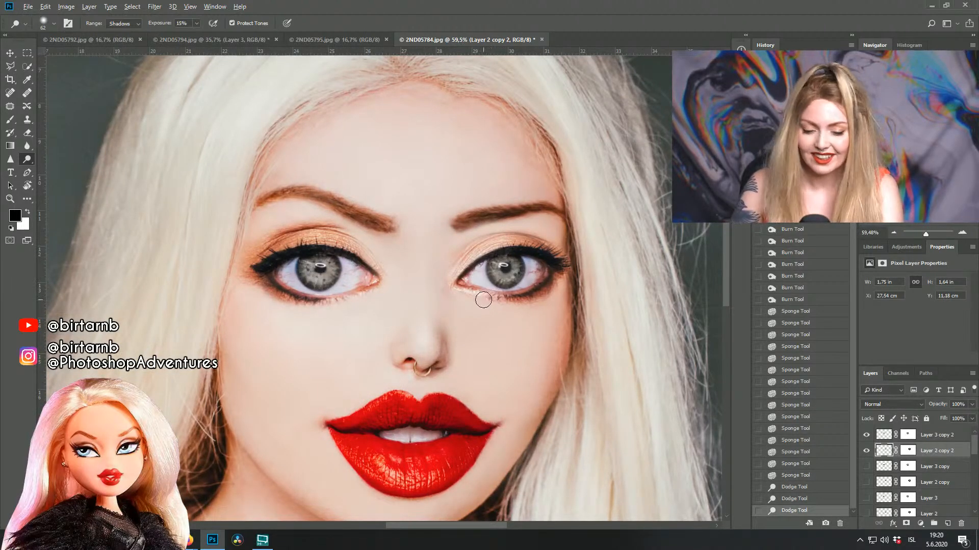
{"action": "scroll", "coordinate": [484, 299], "scroll_direction": "up", "scroll_amount": 2}
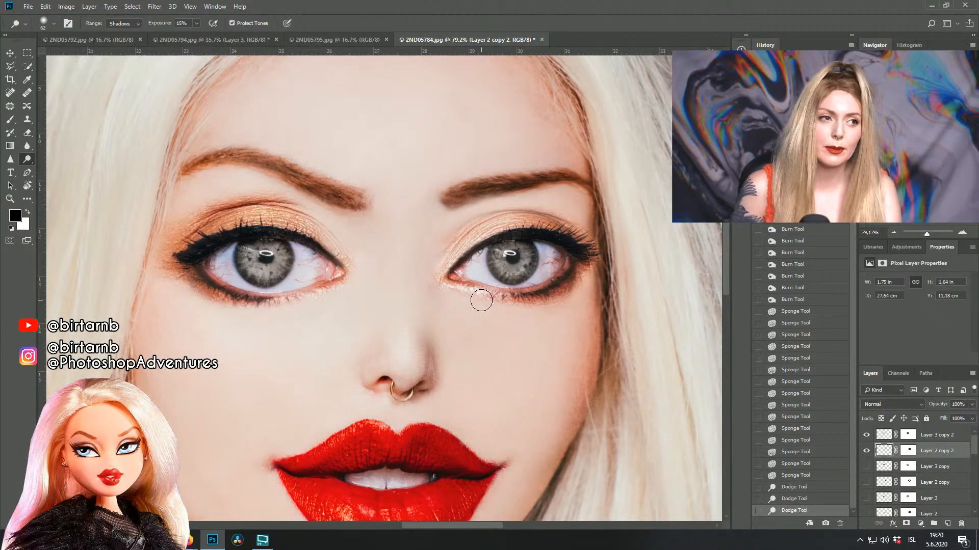
{"action": "scroll", "coordinate": [422, 289], "scroll_direction": "up", "scroll_amount": 2}
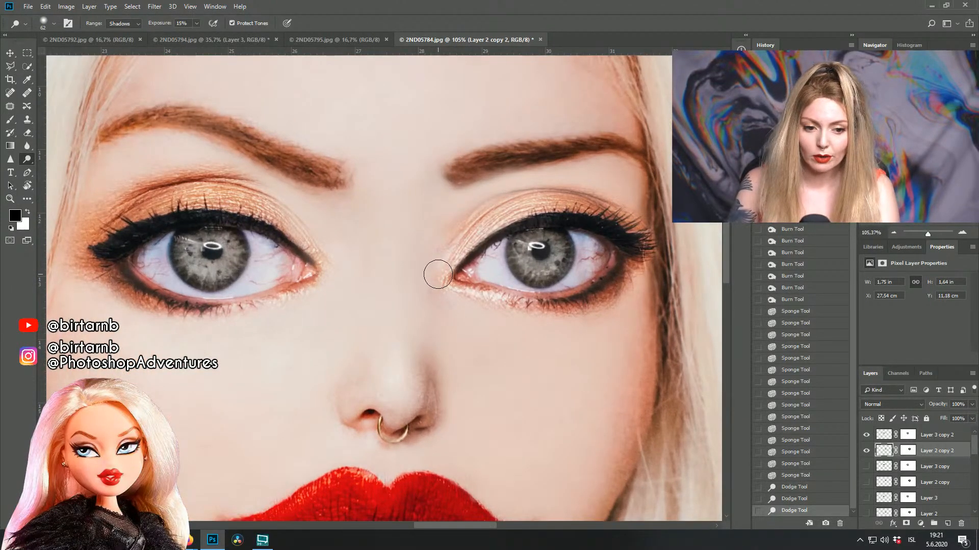
{"action": "left_click", "coordinate": [866, 451]}
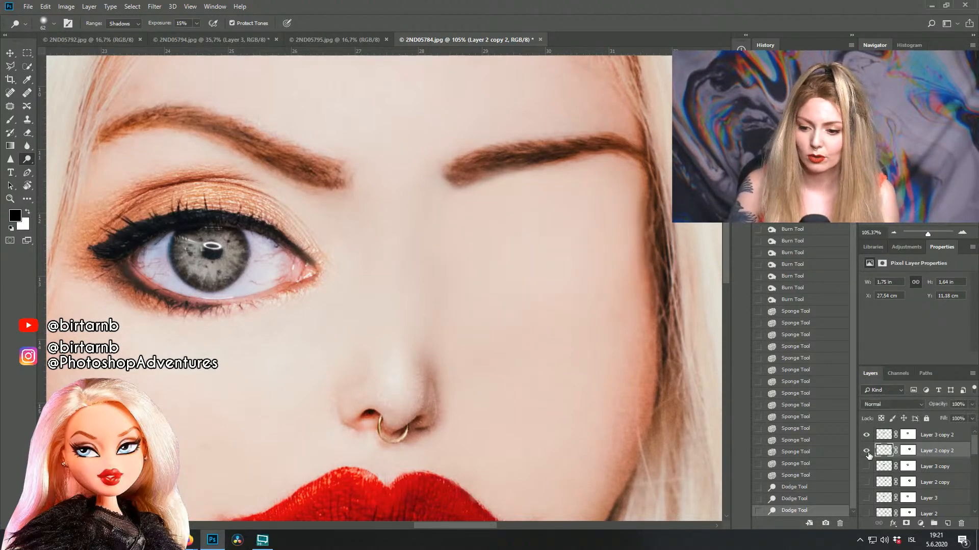
{"action": "left_click", "coordinate": [866, 451]}
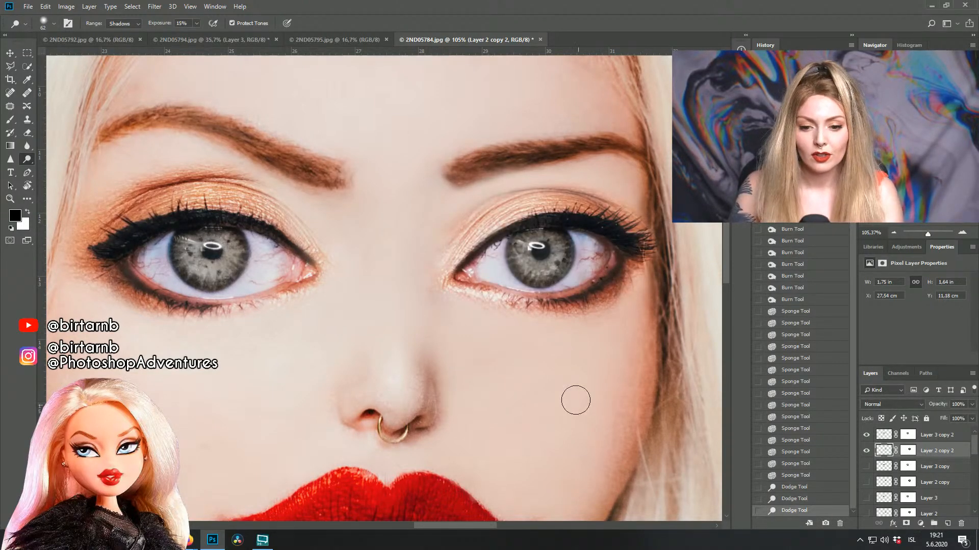
Step: Add a new layer above Layer 3 copy 2 and set the foreground color to light blue 5bacff
{"action": "left_click", "coordinate": [947, 523]}
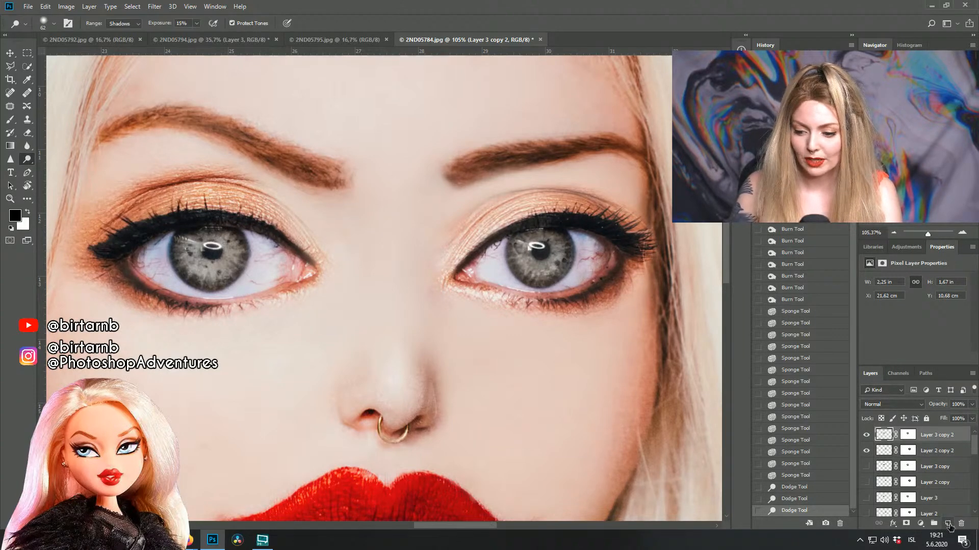
{"action": "left_click", "coordinate": [15, 216]}
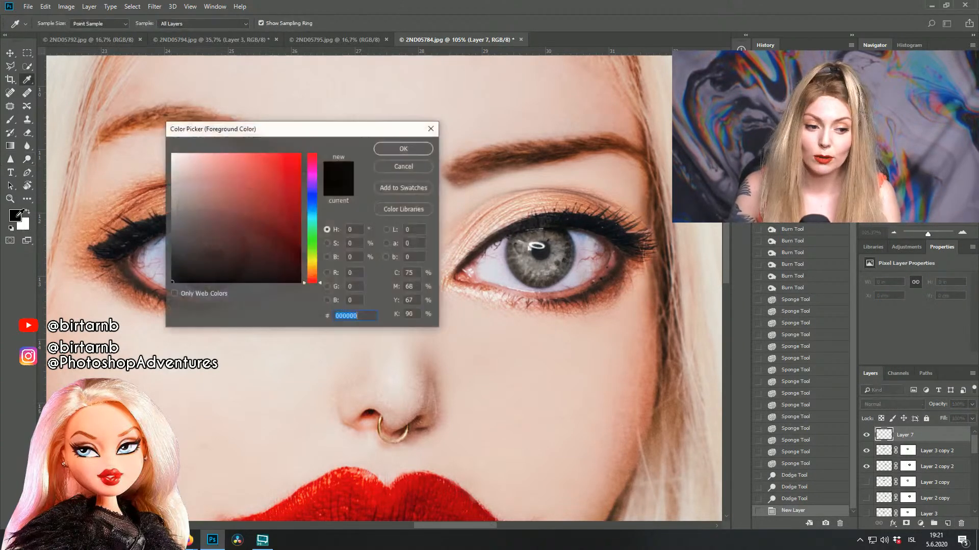
{"action": "left_click", "coordinate": [311, 196]}
{"action": "mouse_move", "coordinate": [268, 173]}
{"action": "left_mouse_down"}
{"action": "mouse_move", "coordinate": [274, 143]}
{"action": "mouse_move", "coordinate": [255, 128]}
{"action": "left_mouse_up"}
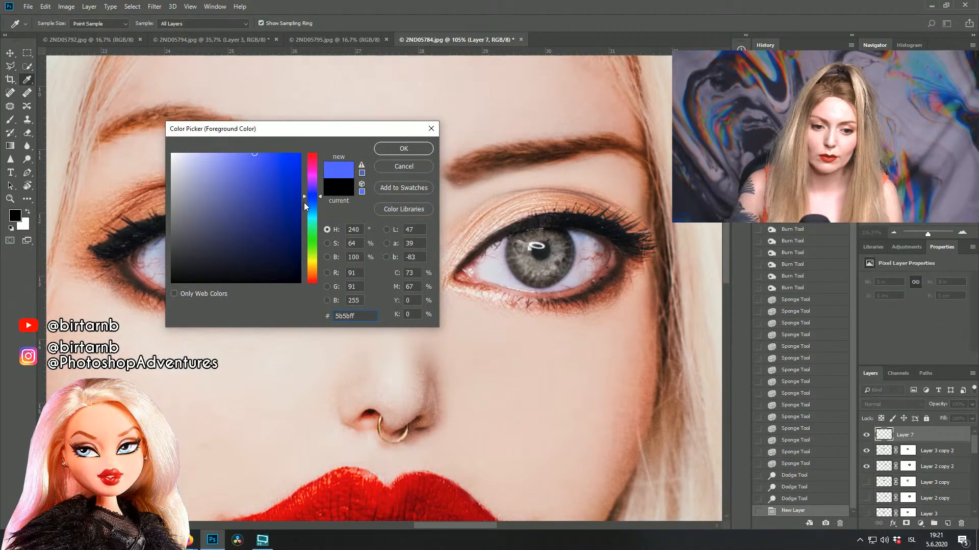
{"action": "left_click_drag", "start_coordinate": [320, 195], "coordinate": [319, 208]}
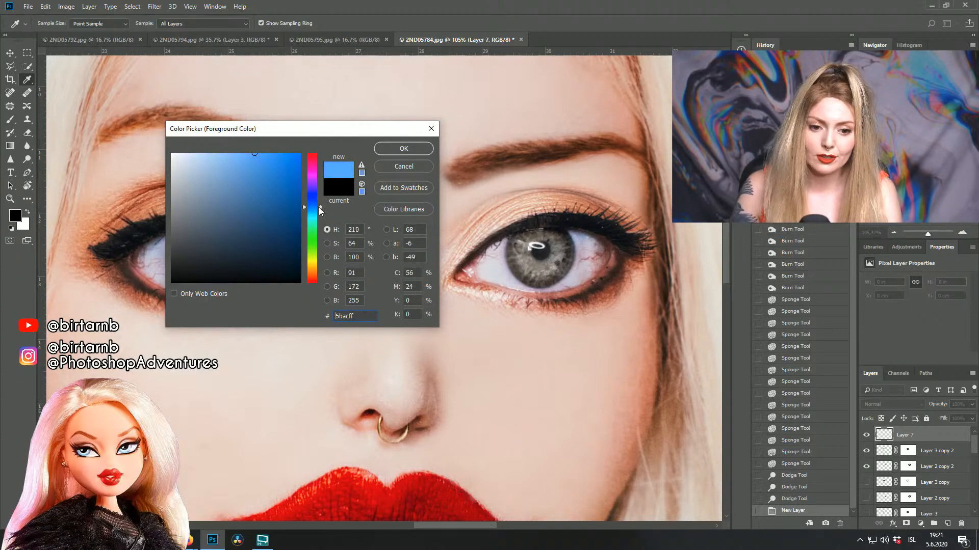
{"action": "left_click", "coordinate": [388, 149]}
Step: Paint both irises solid blue on Layer 7 using a smaller brush at 38% opacity
{"action": "key", "text": "o"}
{"action": "key", "text": "b"}
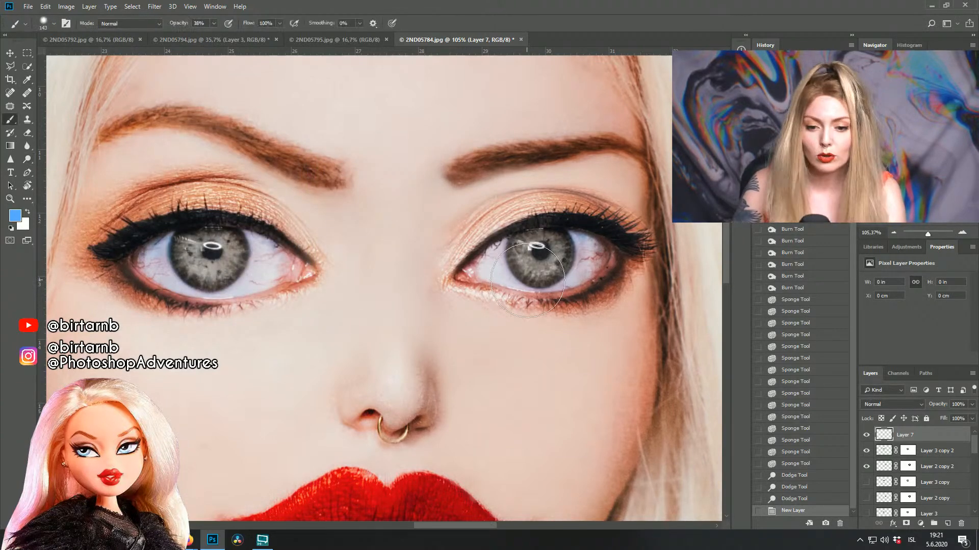
{"action": "left_click", "coordinate": [46, 23]}
{"action": "left_click_drag", "start_coordinate": [97, 56], "coordinate": [84, 56]}
{"action": "mouse_move", "coordinate": [535, 265]}
{"action": "left_mouse_down"}
{"action": "mouse_move", "coordinate": [535, 247]}
{"action": "mouse_move", "coordinate": [554, 241]}
{"action": "mouse_move", "coordinate": [545, 267]}
{"action": "mouse_move", "coordinate": [528, 259]}
{"action": "mouse_move", "coordinate": [533, 250]}
{"action": "left_mouse_up"}
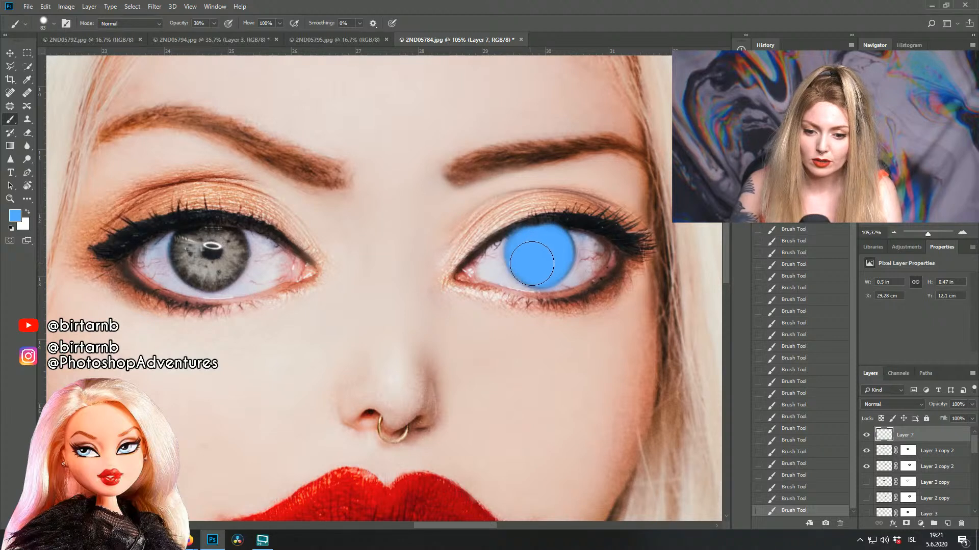
{"action": "mouse_move", "coordinate": [213, 267]}
{"action": "left_mouse_down"}
{"action": "mouse_move", "coordinate": [191, 248]}
{"action": "mouse_move", "coordinate": [228, 245]}
{"action": "left_mouse_up"}
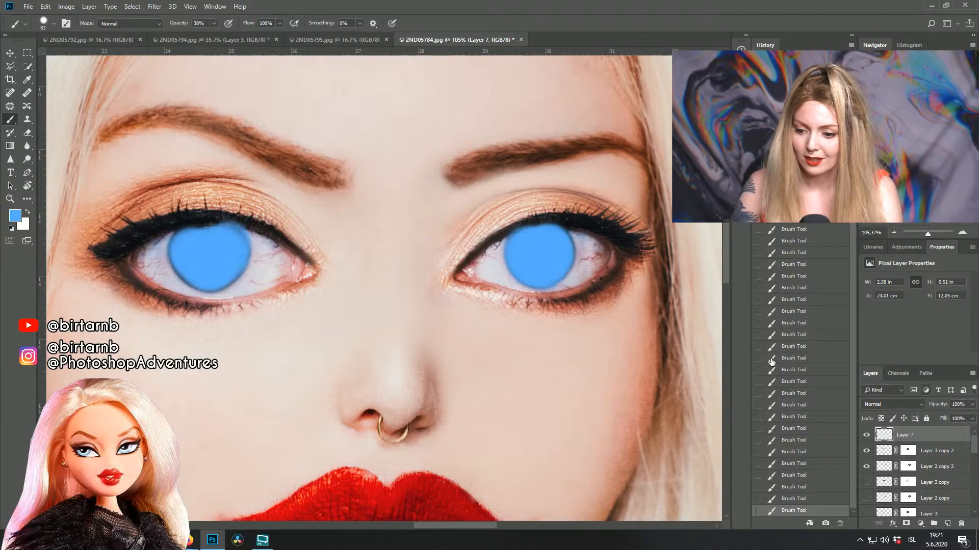
Step: Try out successive blend modes on the blue iris layer, from Normal through Overlay to Divide
{"action": "left_click", "coordinate": [891, 405]}
{"action": "left_click", "coordinate": [895, 403]}
{"action": "key", "text": "Down"}
{"action": "key", "text": "Down"}
{"action": "key", "text": "Down"}
{"action": "key", "text": "Down"}
{"action": "key", "text": "Down"}
{"action": "key", "text": "Down"}
{"action": "key", "text": "Down"}
{"action": "key", "text": "Down"}
{"action": "key", "text": "Down"}
{"action": "key", "text": "Down"}
{"action": "key", "text": "Down"}
{"action": "key", "text": "Down"}
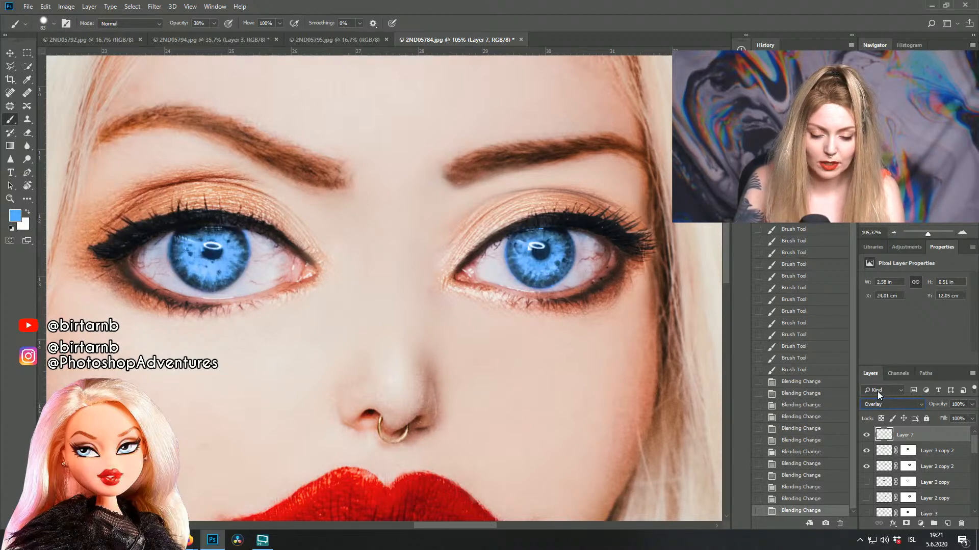
{"action": "key", "text": "Down"}
{"action": "key", "text": "Up"}
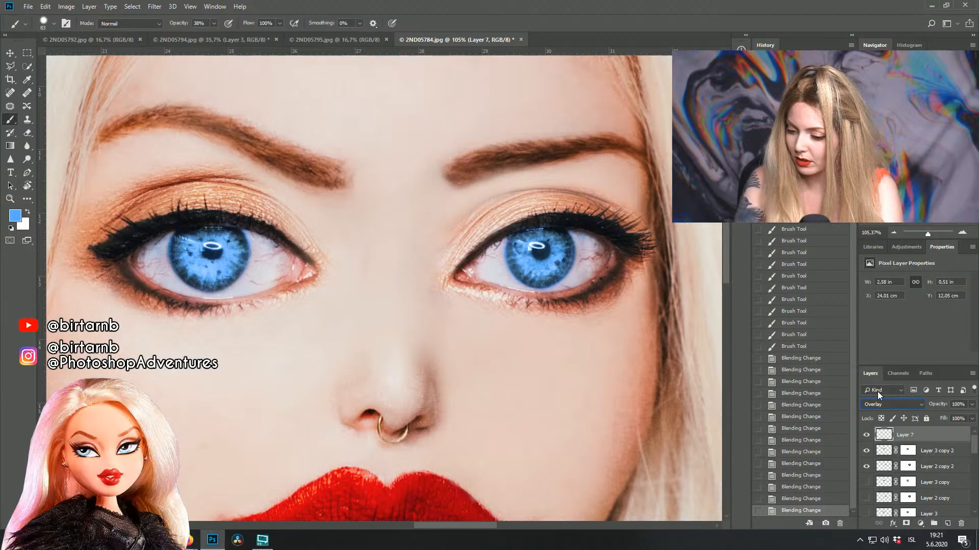
{"action": "key", "text": "Down"}
{"action": "key", "text": "Down"}
{"action": "key", "text": "Down"}
{"action": "key", "text": "Down"}
{"action": "key", "text": "Down"}
{"action": "key", "text": "Down"}
{"action": "key", "text": "Down"}
{"action": "key", "text": "Down"}
{"action": "key", "text": "Down"}
{"action": "key", "text": "Down"}
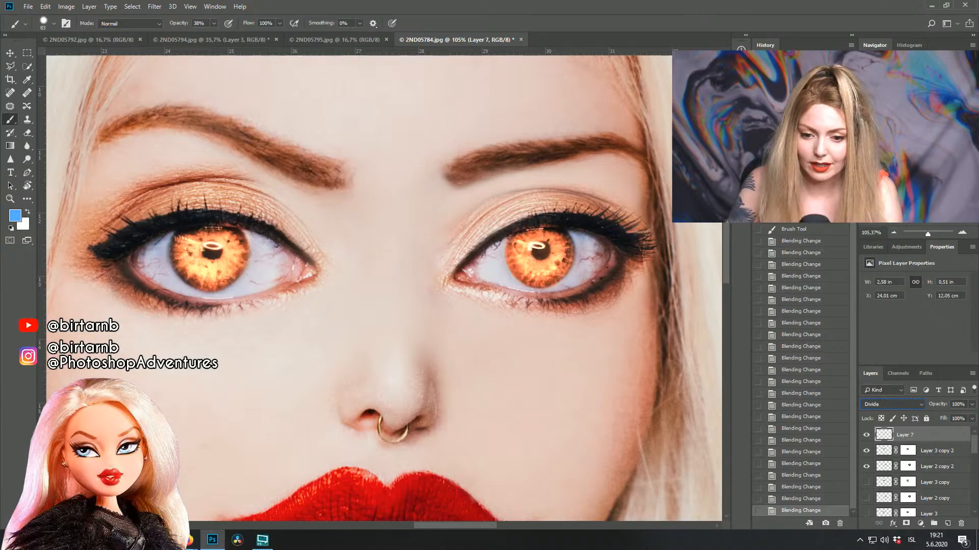
Step: Set Layer 7's blend mode to Overlay after trying Darken and Color Burn
{"action": "left_click", "coordinate": [889, 406]}
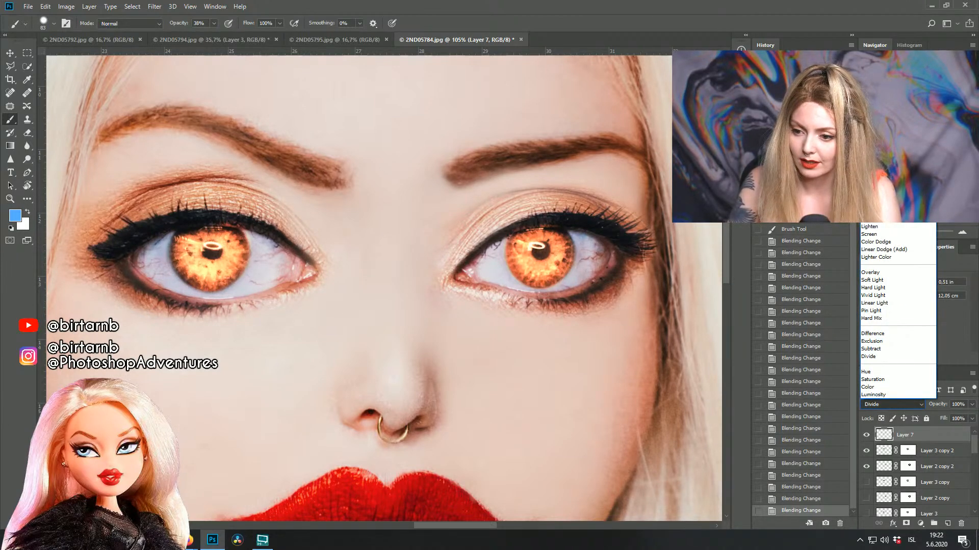
{"action": "left_click", "coordinate": [871, 181]}
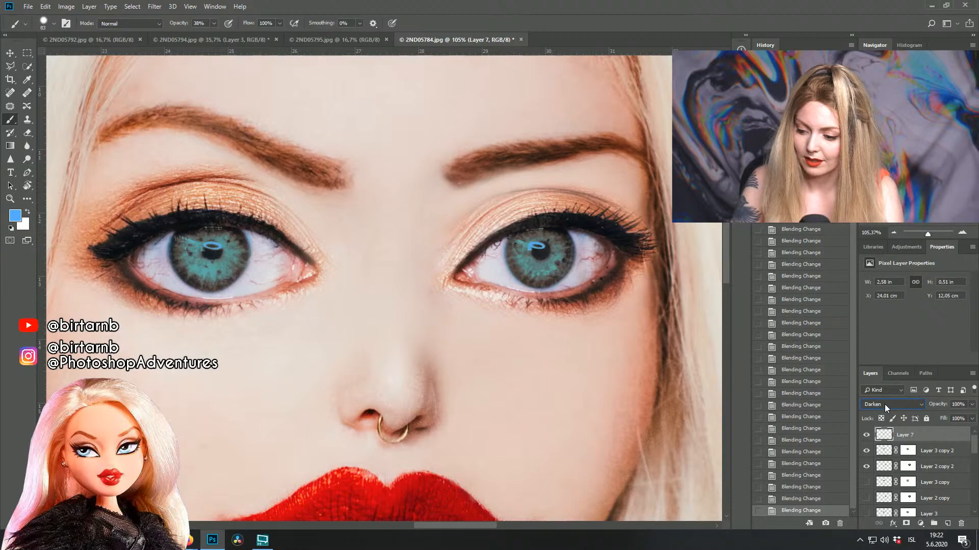
{"action": "key", "text": "Down"}
{"action": "key", "text": "Down"}
{"action": "key", "text": "Down"}
{"action": "key", "text": "Down"}
{"action": "key", "text": "Down"}
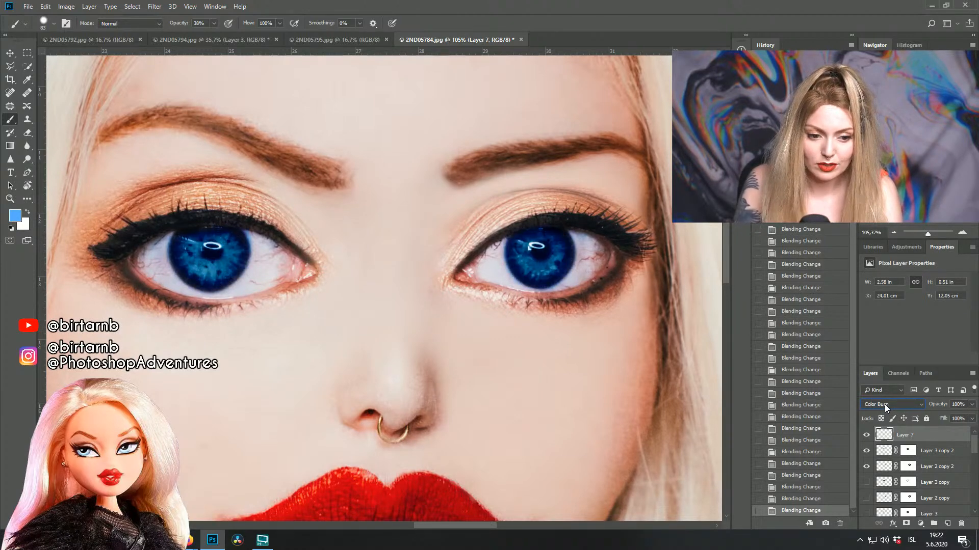
{"action": "key", "text": "Down"}
{"action": "key", "text": "Down"}
{"action": "key", "text": "Down"}
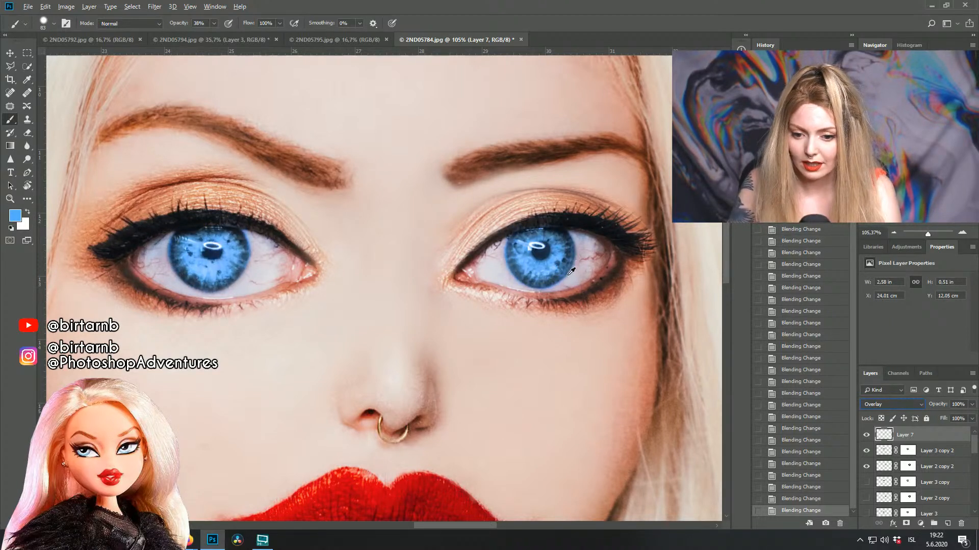
Step: Lower Layer 7's opacity to 71% and add a layer mask to it
{"action": "scroll", "coordinate": [557, 293], "scroll_direction": "right", "scroll_amount": 1}
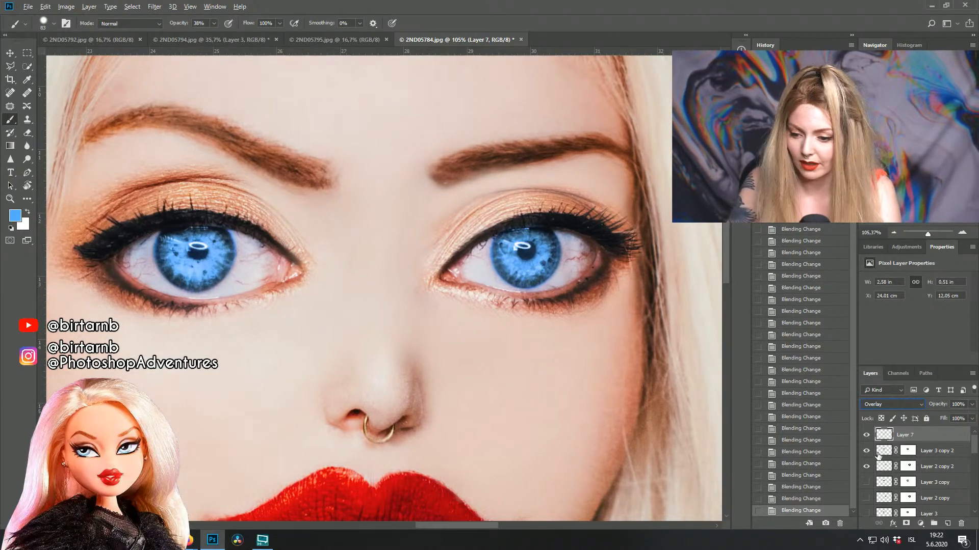
{"action": "left_click", "coordinate": [972, 405]}
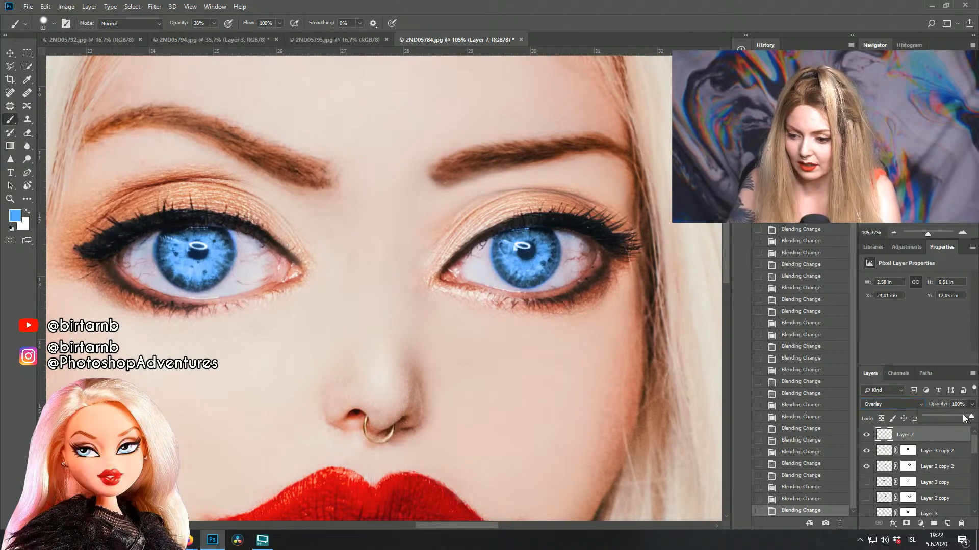
{"action": "left_click", "coordinate": [906, 433]}
{"action": "left_click", "coordinate": [906, 523]}
Step: Mask out the blue spill around the iris on Layer 7 with a black 53 px brush at 38% opacity
{"action": "key", "text": "d"}
{"action": "scroll", "coordinate": [543, 255], "scroll_direction": "up", "scroll_amount": 3}
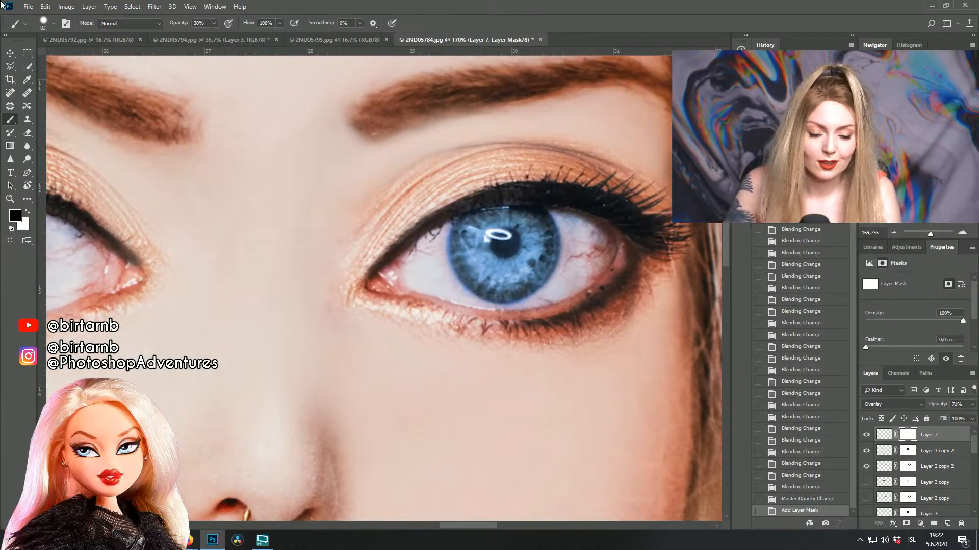
{"action": "left_click", "coordinate": [54, 24]}
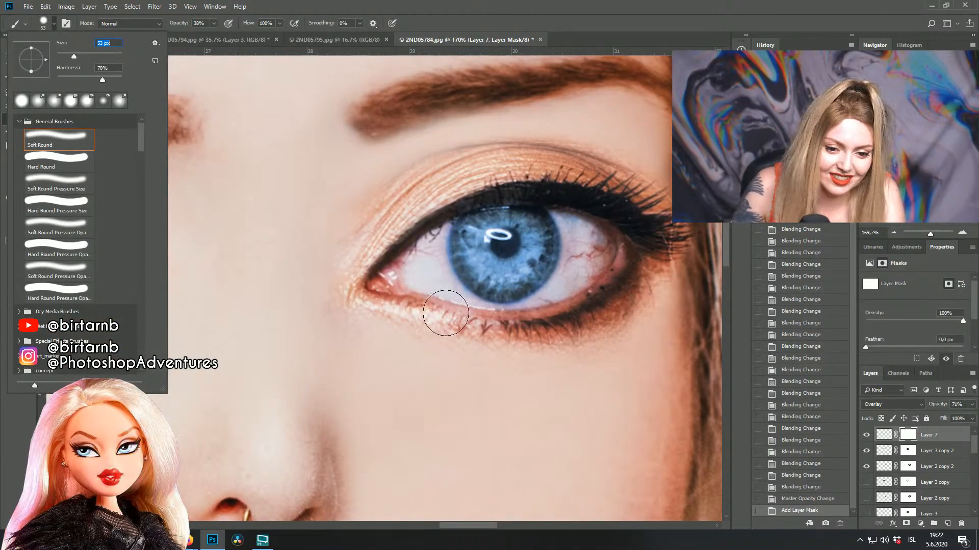
{"action": "left_click", "coordinate": [432, 276]}
{"action": "left_click", "coordinate": [431, 278]}
{"action": "left_click", "coordinate": [430, 269]}
{"action": "left_click", "coordinate": [432, 265]}
{"action": "left_click", "coordinate": [427, 249]}
{"action": "left_click", "coordinate": [425, 244]}
{"action": "left_click", "coordinate": [424, 235]}
{"action": "left_click", "coordinate": [429, 230]}
{"action": "left_click", "coordinate": [428, 240]}
{"action": "left_click", "coordinate": [426, 250]}
{"action": "left_click", "coordinate": [425, 263]}
{"action": "left_click", "coordinate": [433, 278]}
{"action": "left_click", "coordinate": [446, 293]}
{"action": "left_click", "coordinate": [453, 306]}
{"action": "left_click", "coordinate": [474, 315]}
{"action": "left_click", "coordinate": [494, 321]}
{"action": "left_click", "coordinate": [507, 323]}
{"action": "left_click", "coordinate": [520, 322]}
{"action": "left_click", "coordinate": [533, 319]}
{"action": "left_click", "coordinate": [546, 313]}
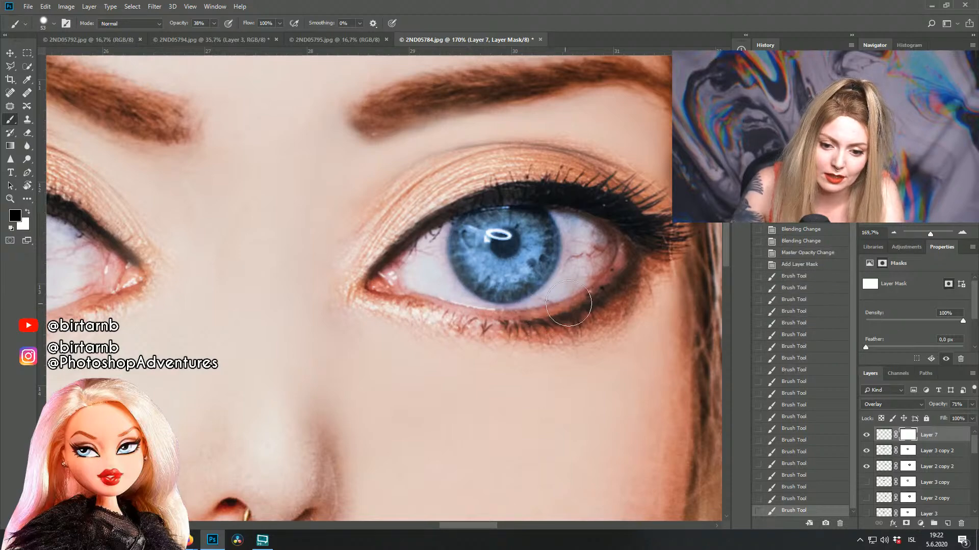
{"action": "left_click", "coordinate": [558, 309]}
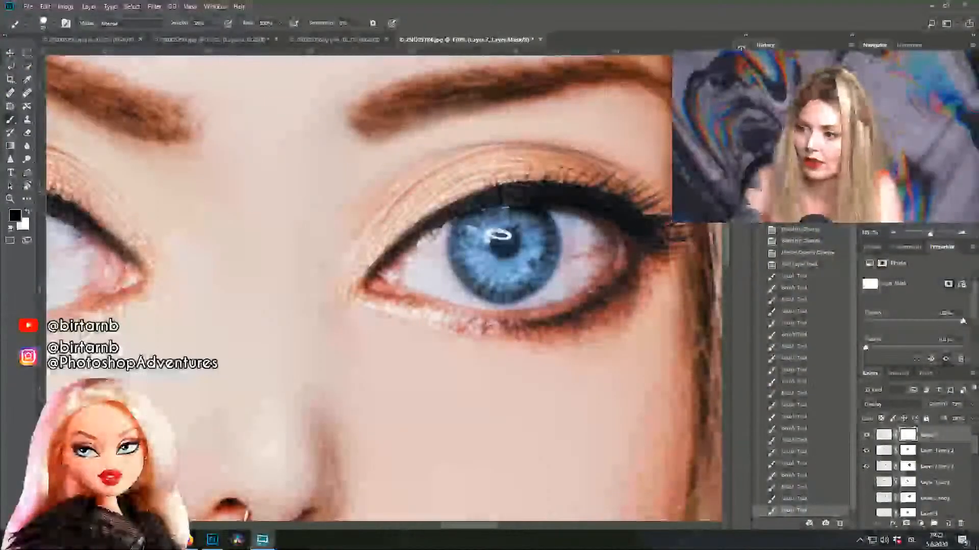
{"action": "left_click", "coordinate": [538, 313]}
{"action": "left_click", "coordinate": [548, 306]}
{"action": "left_click", "coordinate": [558, 298]}
{"action": "left_click", "coordinate": [568, 290]}
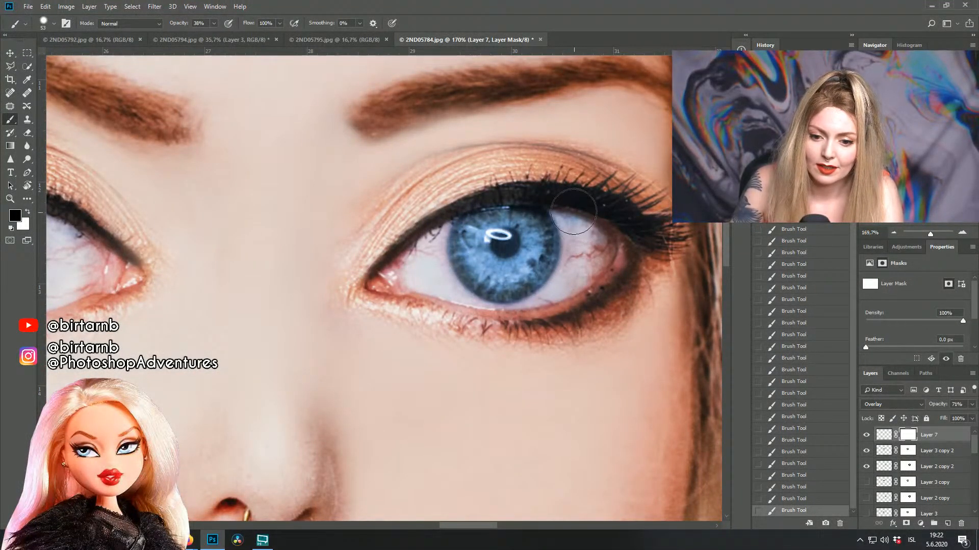
Step: Clean the blue spill off the white of the other eye on Layer 7's mask
{"action": "left_click_drag", "start_coordinate": [123, 216], "coordinate": [480, 262]}
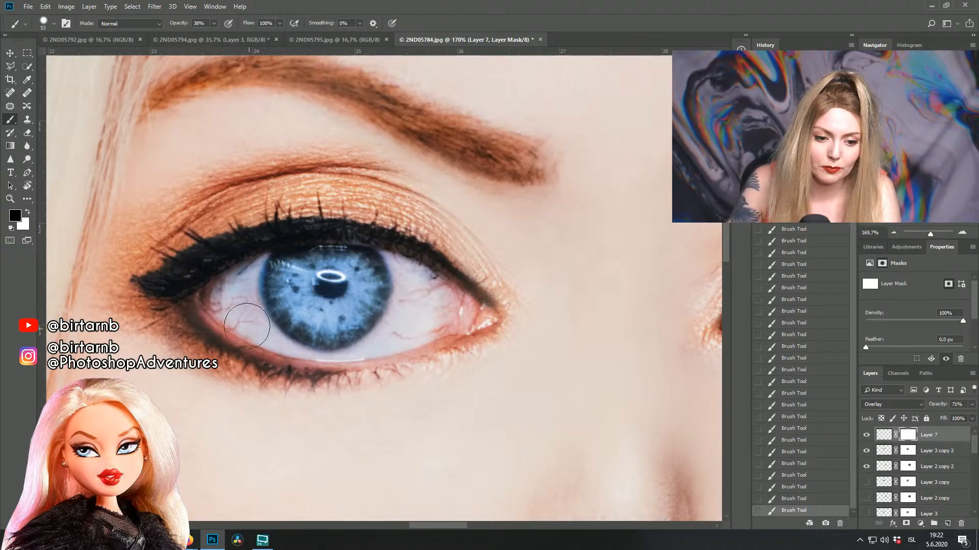
{"action": "left_click_drag", "start_coordinate": [242, 272], "coordinate": [240, 283]}
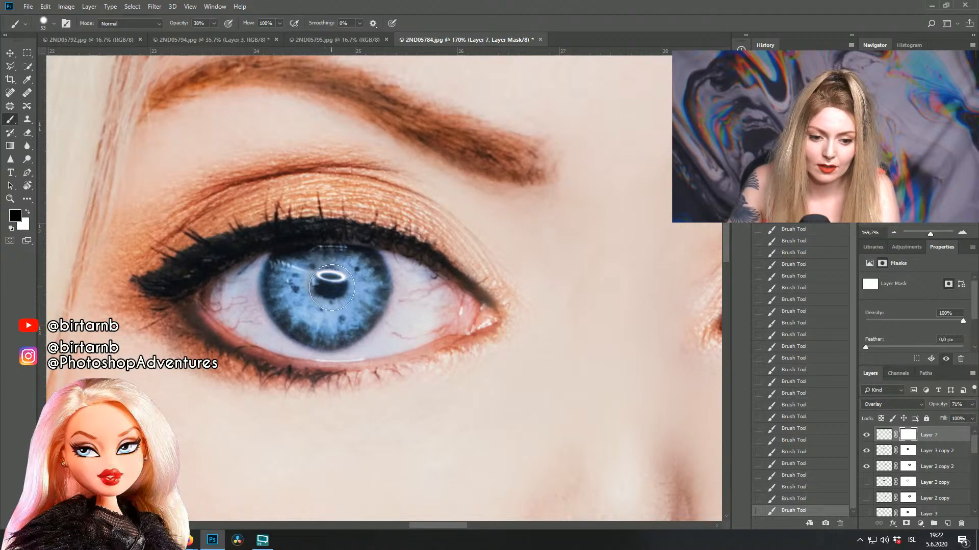
Step: Examine the blue eyes up close and then within the whole portrait
{"action": "left_click_drag", "start_coordinate": [671, 274], "coordinate": [465, 160]}
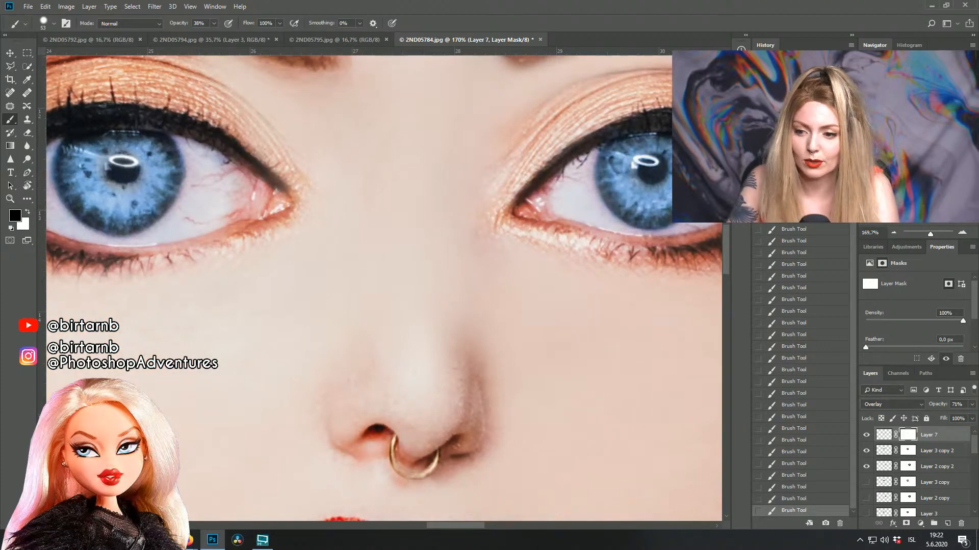
{"action": "left_click", "coordinate": [894, 233]}
{"action": "left_click", "coordinate": [894, 232]}
{"action": "left_click", "coordinate": [894, 233]}
{"action": "left_click", "coordinate": [895, 232]}
{"action": "left_click_drag", "start_coordinate": [479, 237], "coordinate": [514, 219]}
{"action": "scroll", "coordinate": [514, 220], "scroll_direction": "down", "scroll_amount": 5}
{"action": "scroll", "coordinate": [490, 238], "scroll_direction": "up", "scroll_amount": 1}
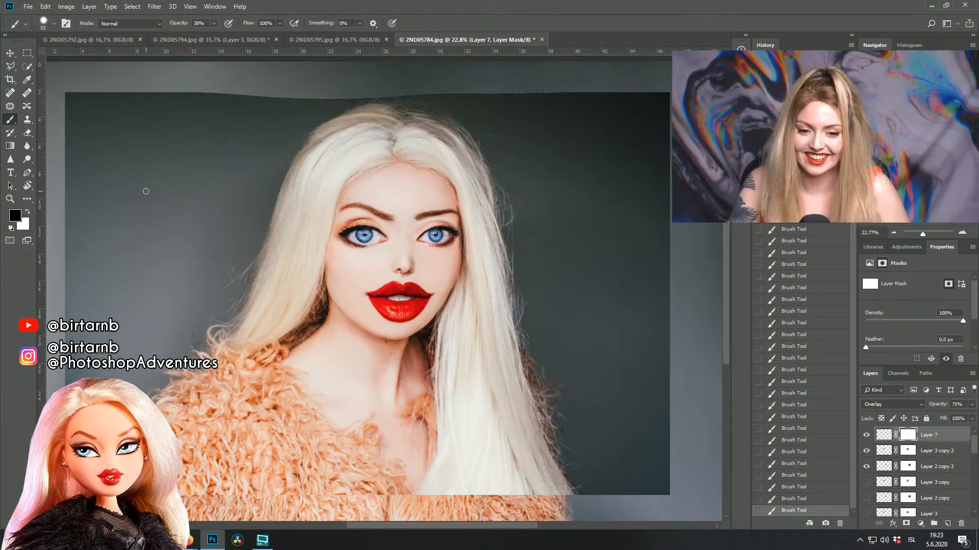
Step: Duplicate the two eye layers, Layer 3 copy 2 and Layer 2 copy 2, and keep the originals hidden
{"action": "left_click", "coordinate": [884, 451]}
{"action": "left_click", "coordinate": [888, 465], "text": "shift"}
{"action": "key", "text": "ctrl+j"}
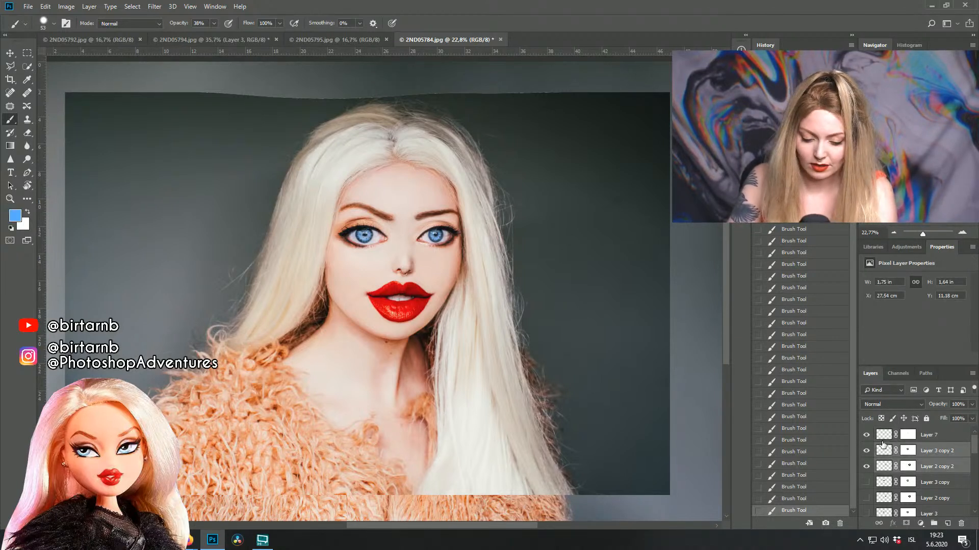
{"action": "left_click", "coordinate": [867, 483]}
{"action": "left_click", "coordinate": [866, 498]}
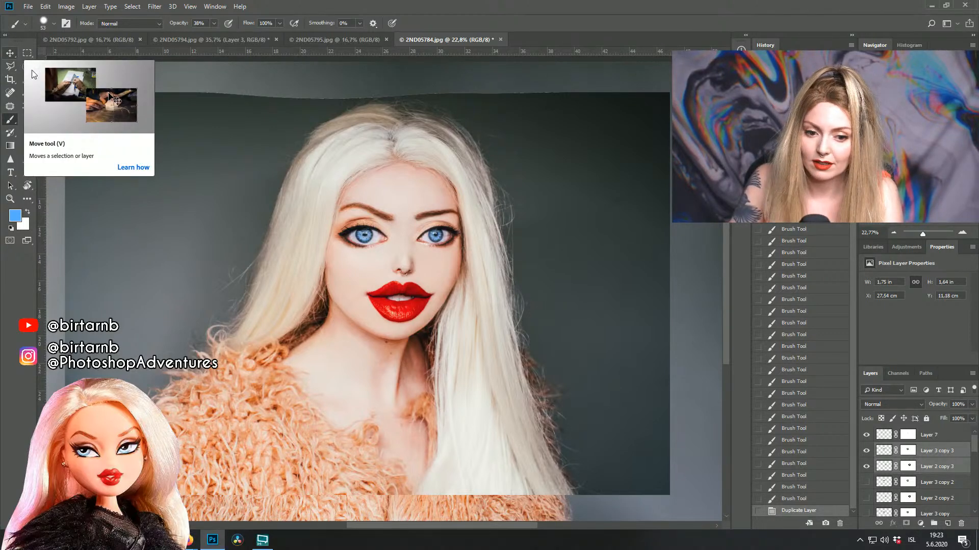
Step: Select the pupil and its highlight on Layer 3 copy 3 with an elliptical selection and copy it to a new layer
{"action": "scroll", "coordinate": [377, 219], "scroll_direction": "up", "scroll_amount": 10}
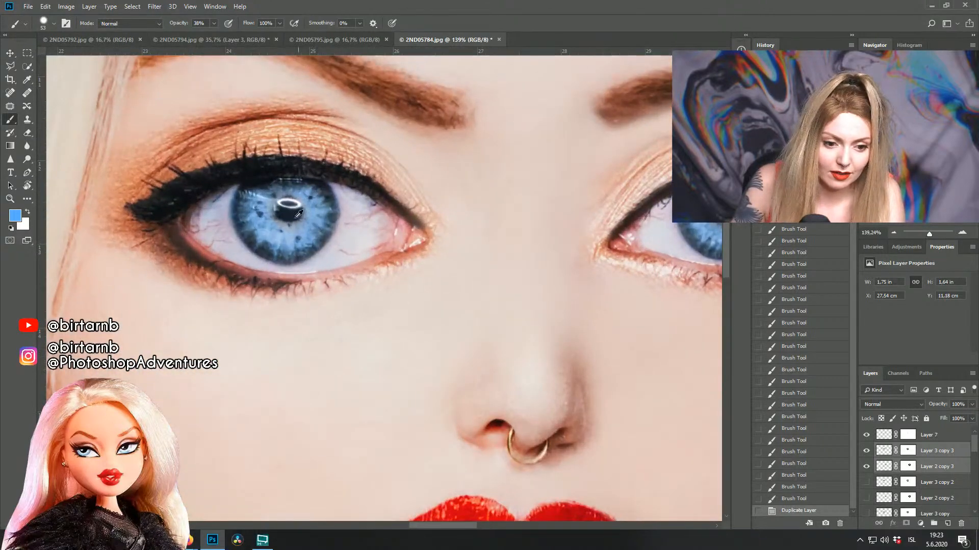
{"action": "left_click", "coordinate": [885, 452]}
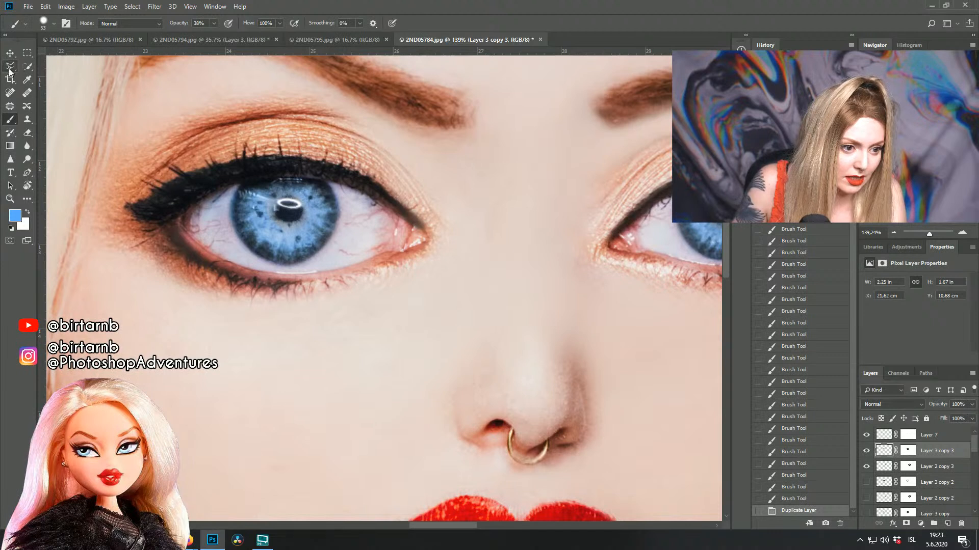
{"action": "mouse_move", "coordinate": [11, 72]}
{"action": "left_mouse_down"}
{"action": "mouse_move", "coordinate": [31, 72]}
{"action": "mouse_move", "coordinate": [20, 84]}
{"action": "mouse_move", "coordinate": [5, 62]}
{"action": "mouse_move", "coordinate": [48, 63]}
{"action": "left_mouse_up"}
{"action": "left_click_drag", "start_coordinate": [267, 199], "coordinate": [285, 220]}
{"action": "right_click", "coordinate": [286, 218]}
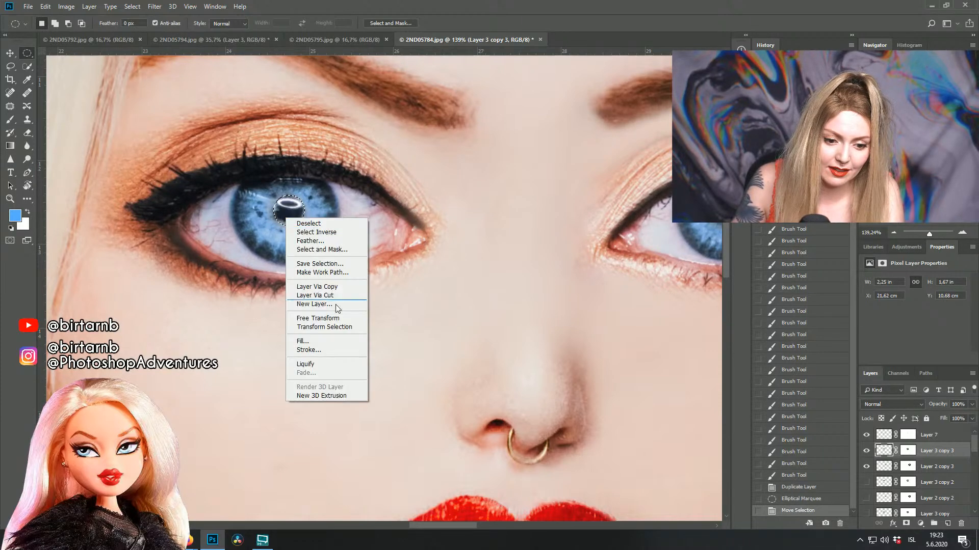
{"action": "left_click", "coordinate": [329, 287]}
Step: Enlarge the copied pupil to about 0.21 in wide and high with Free Transform, centred on the iris
{"action": "right_click", "coordinate": [288, 218]}
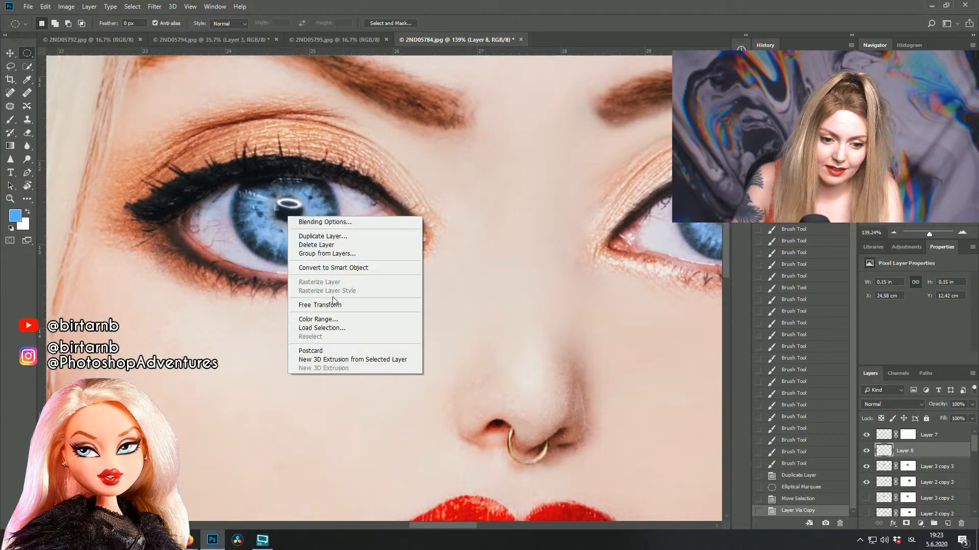
{"action": "left_click", "coordinate": [334, 305]}
{"action": "mouse_move", "coordinate": [306, 228]}
{"action": "left_mouse_down"}
{"action": "mouse_move", "coordinate": [317, 240]}
{"action": "mouse_move", "coordinate": [294, 223]}
{"action": "left_mouse_up"}
{"action": "key", "text": "Return"}
{"action": "key", "text": "m"}
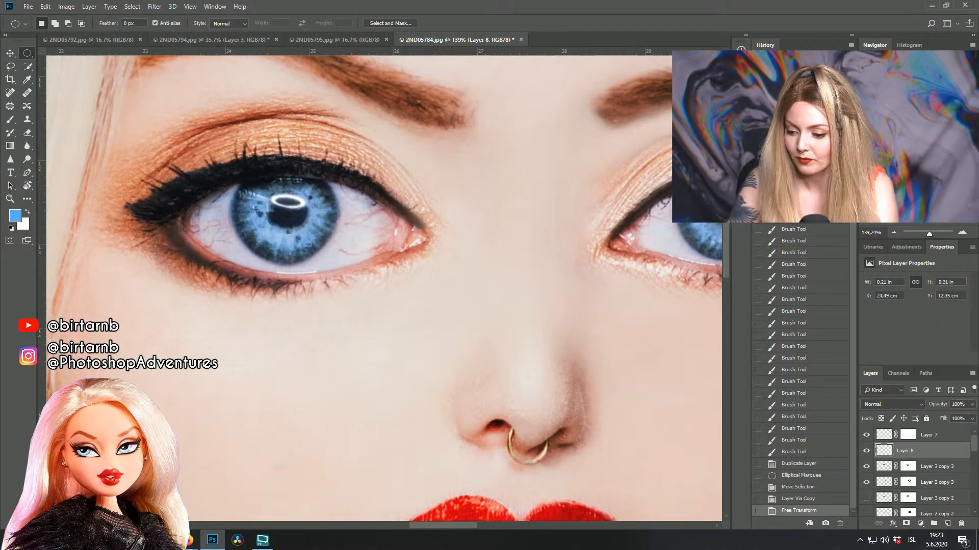
Step: Select the other eye's pupil with an elliptical selection and copy it from Layer 2 copy 3 to a new layer
{"action": "left_click_drag", "start_coordinate": [481, 274], "coordinate": [410, 271]}
{"action": "left_click_drag", "start_coordinate": [619, 197], "coordinate": [663, 231]}
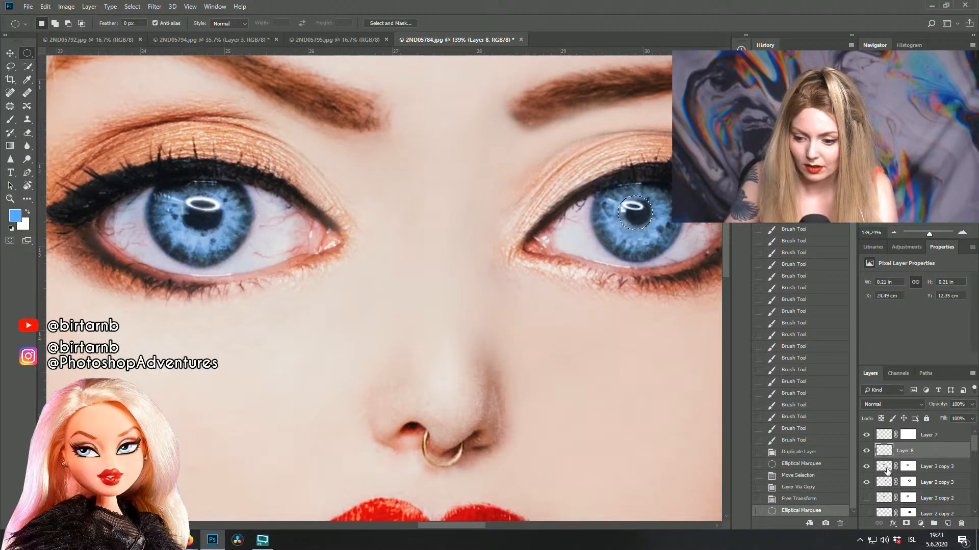
{"action": "left_click", "coordinate": [867, 467]}
{"action": "left_click", "coordinate": [867, 467]}
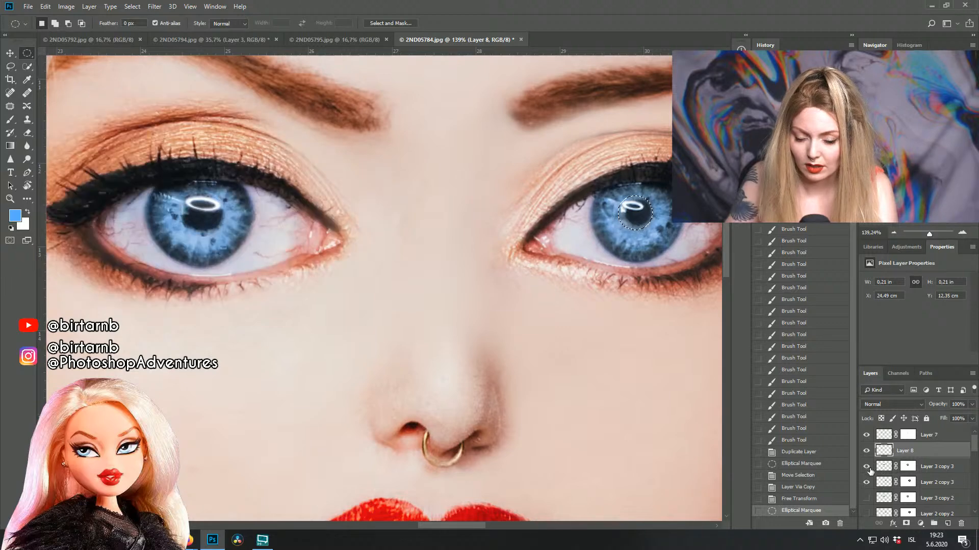
{"action": "left_click", "coordinate": [867, 482]}
{"action": "left_click", "coordinate": [866, 482]}
{"action": "left_click", "coordinate": [880, 484]}
{"action": "right_click", "coordinate": [641, 230]}
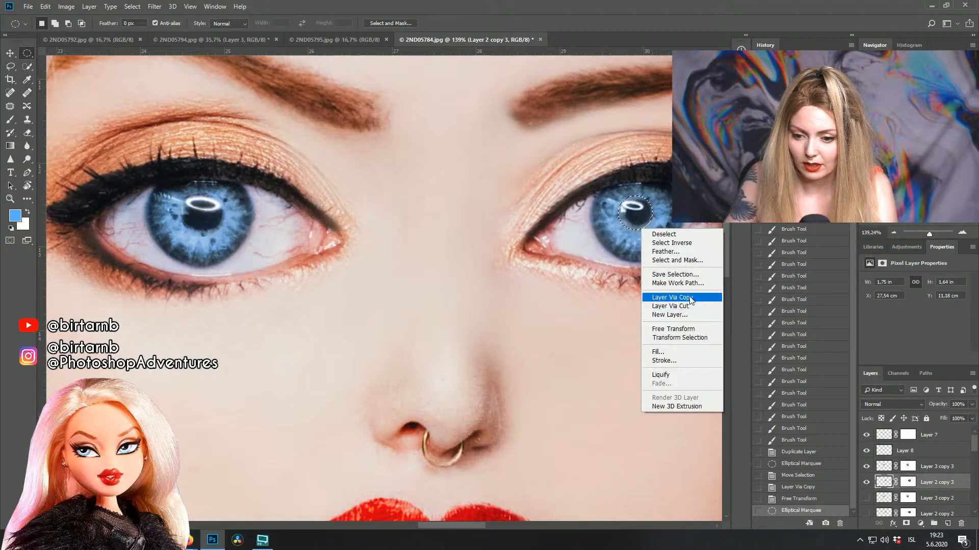
{"action": "left_click", "coordinate": [633, 218]}
{"action": "left_click_drag", "start_coordinate": [632, 219], "coordinate": [637, 219]}
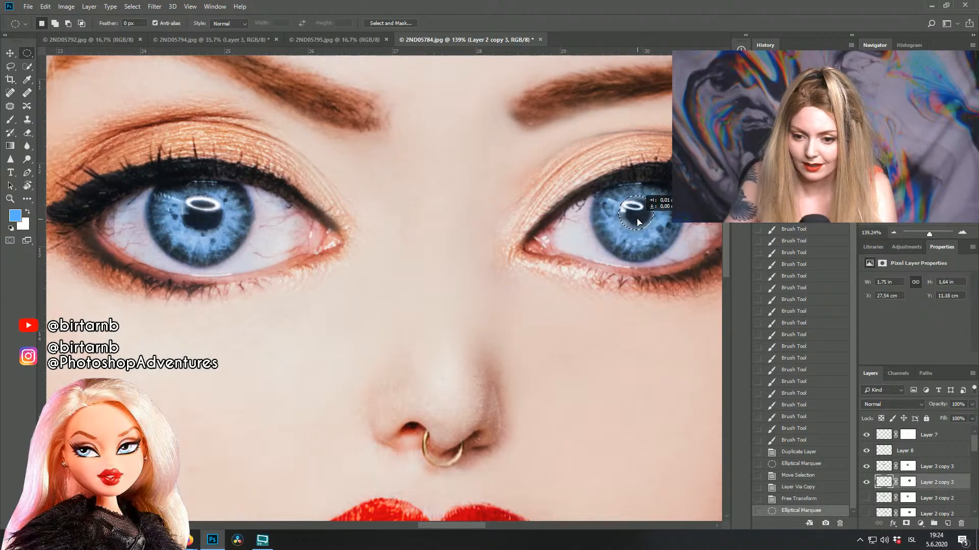
{"action": "right_click", "coordinate": [637, 219]}
{"action": "left_click", "coordinate": [691, 293]}
Step: Enlarge the second pupil copy to about 0.22 in wide and high with Free Transform
{"action": "right_click", "coordinate": [635, 217]}
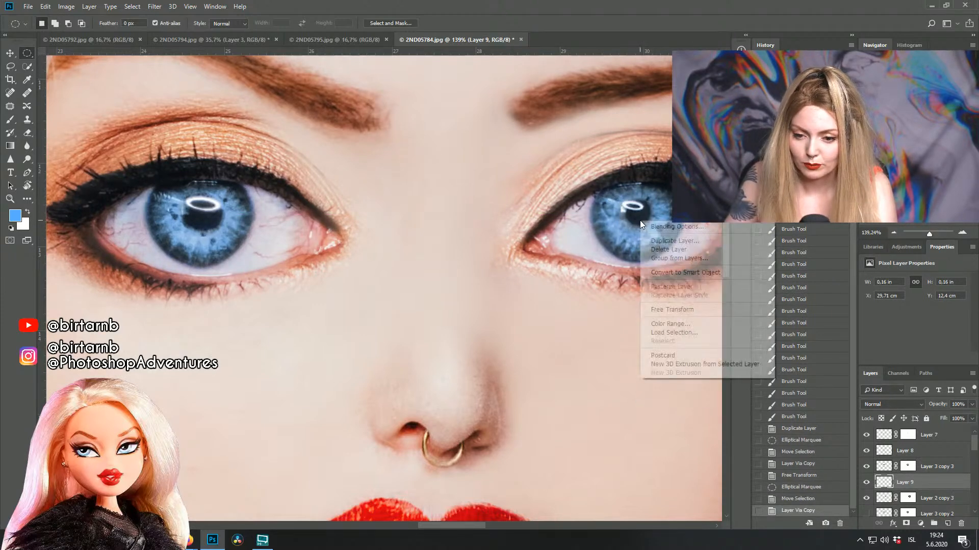
{"action": "left_click", "coordinate": [671, 309]}
{"action": "mouse_move", "coordinate": [653, 229]}
{"action": "left_mouse_down"}
{"action": "mouse_move", "coordinate": [666, 243]}
{"action": "mouse_move", "coordinate": [645, 226]}
{"action": "left_mouse_up"}
{"action": "key", "text": "Return"}
{"action": "key", "text": "m"}
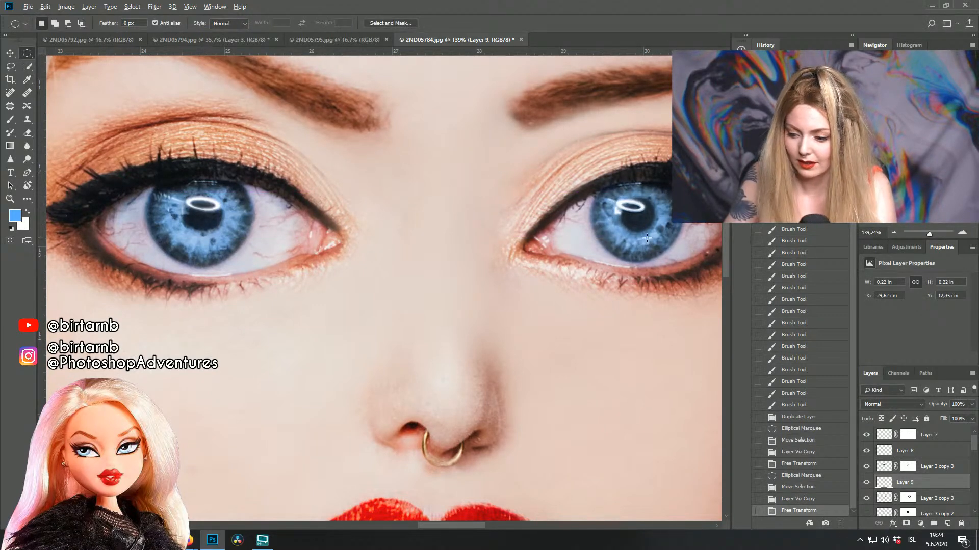
Step: Examine both enlarged pupils in the face, comparing with Layer 7 and Layer 3 copy 3 hidden and shown
{"action": "scroll", "coordinate": [647, 240], "scroll_direction": "down", "scroll_amount": 10}
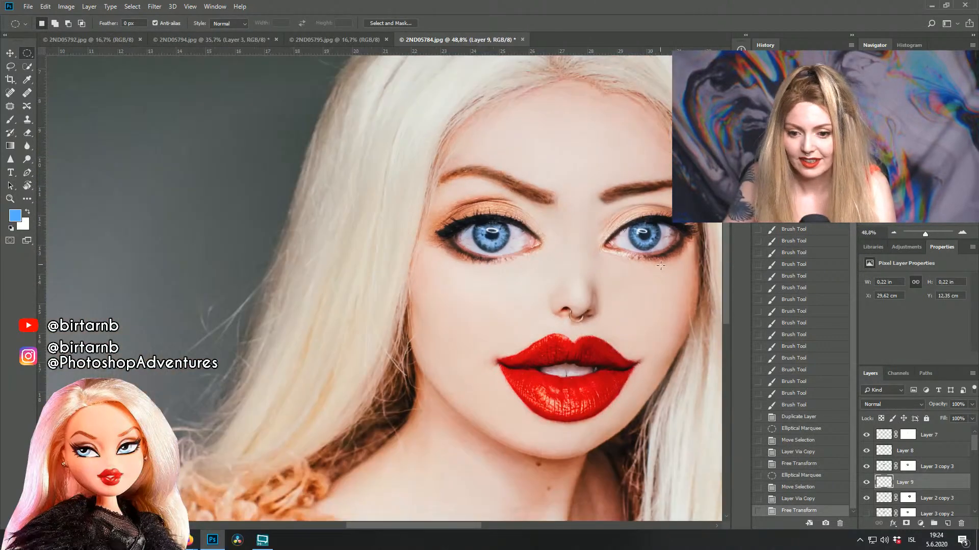
{"action": "scroll", "coordinate": [668, 264], "scroll_direction": "up", "scroll_amount": 2}
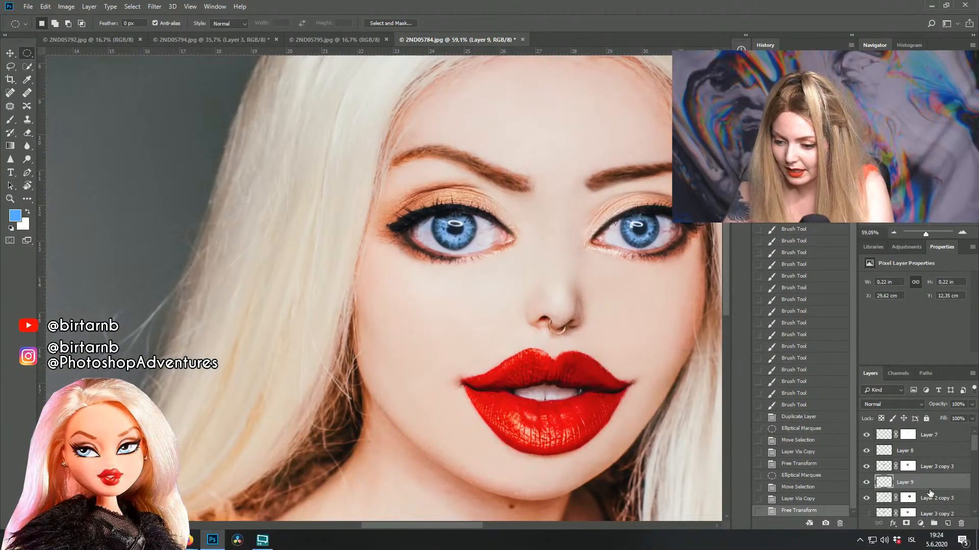
{"action": "left_click", "coordinate": [867, 435]}
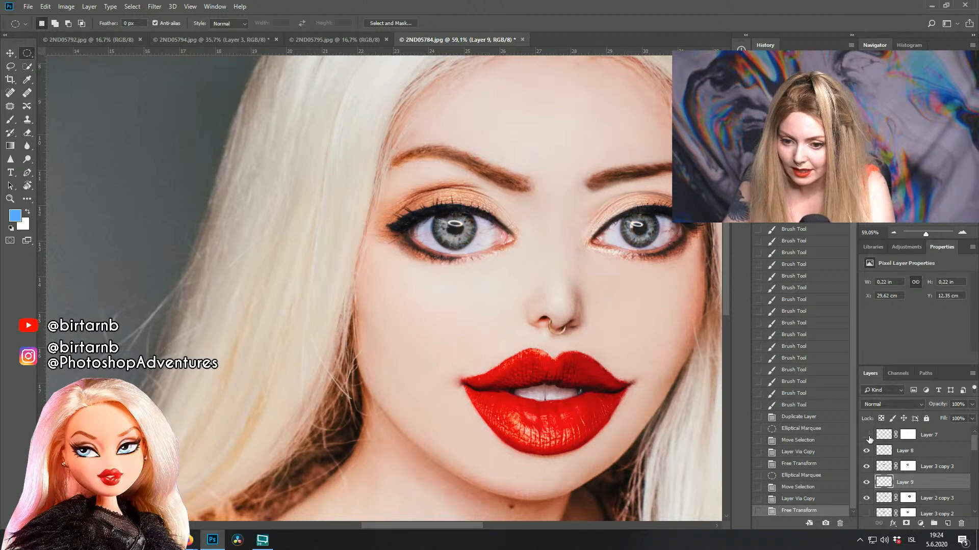
{"action": "left_click", "coordinate": [867, 435]}
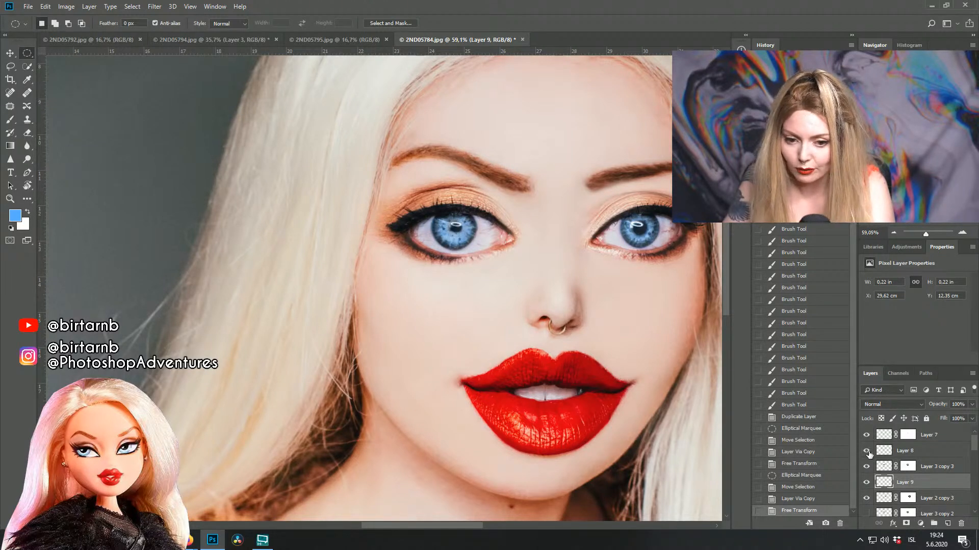
{"action": "left_click", "coordinate": [867, 466]}
{"action": "left_click", "coordinate": [867, 466]}
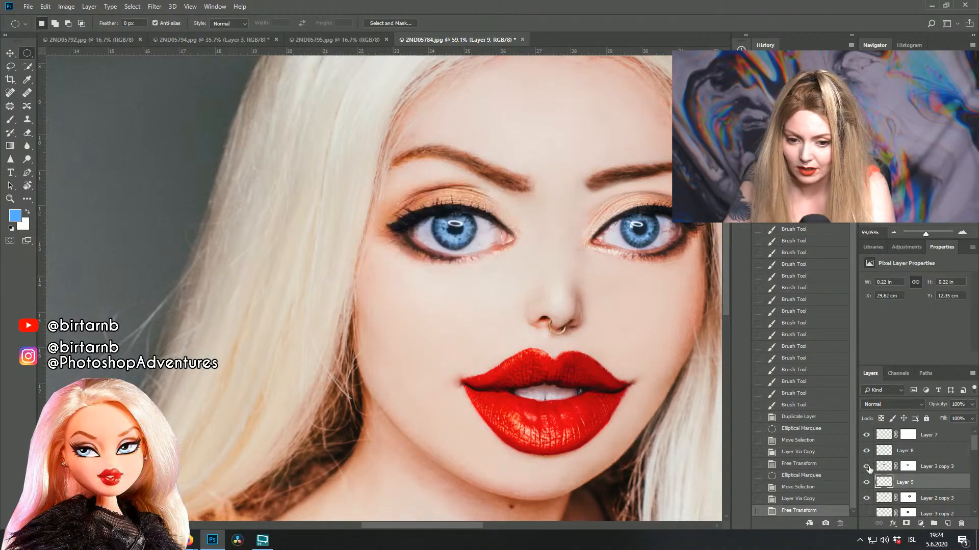
Step: Add a layer mask to Layer 8 and blend the enlarged pupil's edges into the iris with a black brush at 38% opacity
{"action": "scroll", "coordinate": [433, 191], "scroll_direction": "up", "scroll_amount": 5}
{"action": "left_click_drag", "start_coordinate": [497, 285], "coordinate": [402, 262]}
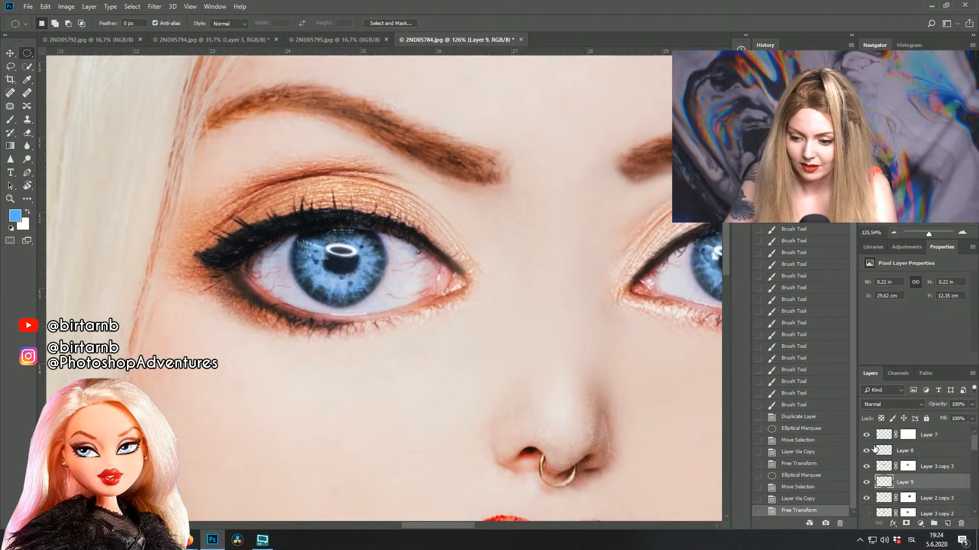
{"action": "left_click", "coordinate": [905, 450]}
{"action": "left_click", "coordinate": [907, 524]}
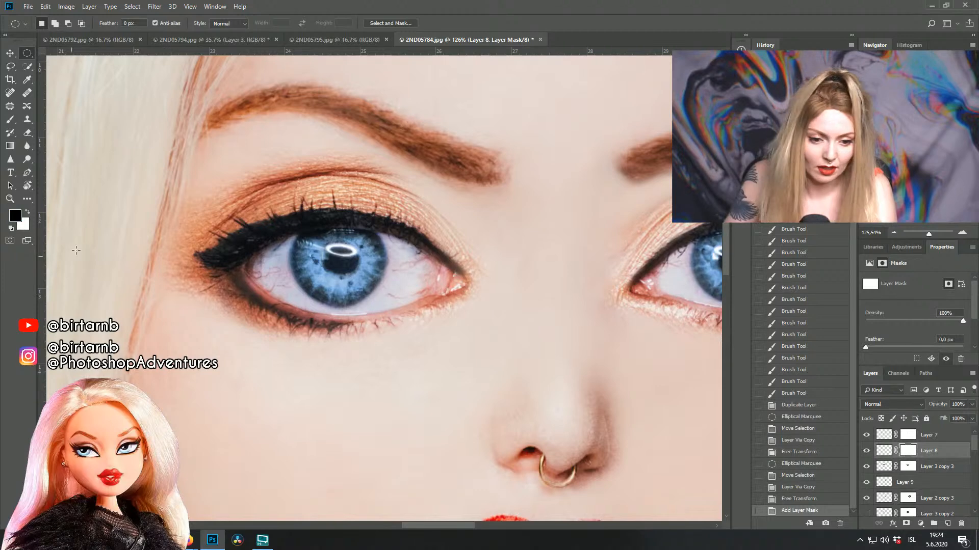
{"action": "scroll", "coordinate": [450, 341], "scroll_direction": "up", "scroll_amount": 3}
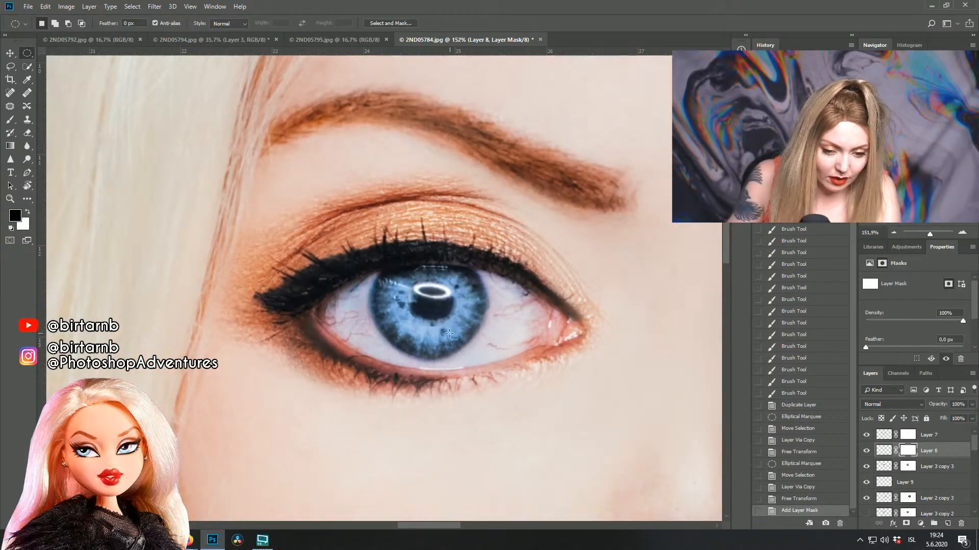
{"action": "key", "text": "b"}
{"action": "left_click", "coordinate": [428, 340]}
{"action": "left_click", "coordinate": [430, 340]}
{"action": "left_click", "coordinate": [442, 332]}
{"action": "left_click", "coordinate": [451, 330]}
{"action": "left_click", "coordinate": [465, 332]}
{"action": "left_click", "coordinate": [475, 324]}
{"action": "left_click", "coordinate": [472, 306]}
{"action": "left_click", "coordinate": [411, 335]}
{"action": "left_click", "coordinate": [397, 328]}
{"action": "left_click", "coordinate": [399, 319]}
{"action": "left_click", "coordinate": [396, 308]}
{"action": "left_click", "coordinate": [393, 298]}
{"action": "left_click", "coordinate": [390, 316]}
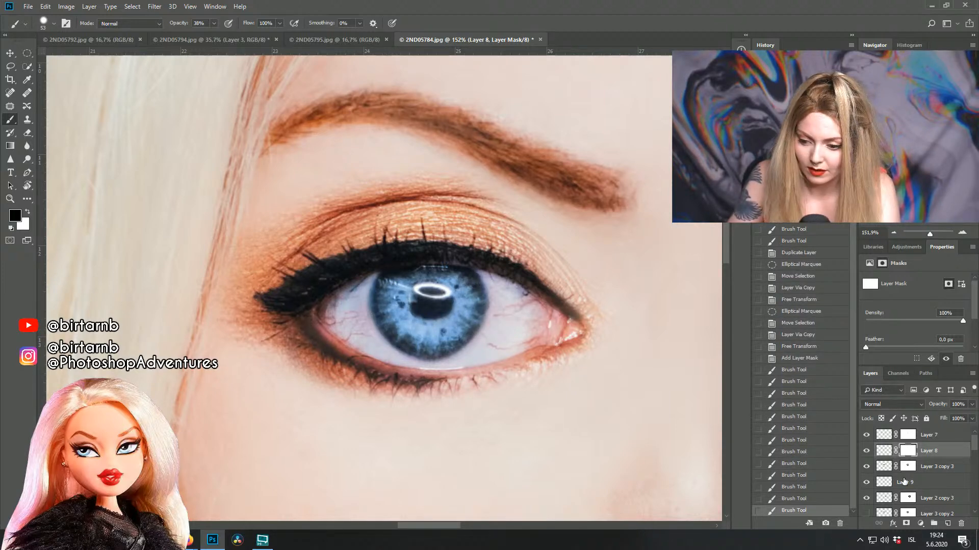
Step: Add a layer mask to Layer 9 and blend the second pupil's edges into its iris with the black brush
{"action": "left_click", "coordinate": [902, 481]}
{"action": "left_click", "coordinate": [907, 524]}
{"action": "scroll", "coordinate": [196, 273], "scroll_direction": "right", "scroll_amount": 5}
{"action": "scroll", "coordinate": [196, 273], "scroll_direction": "down", "scroll_amount": 2}
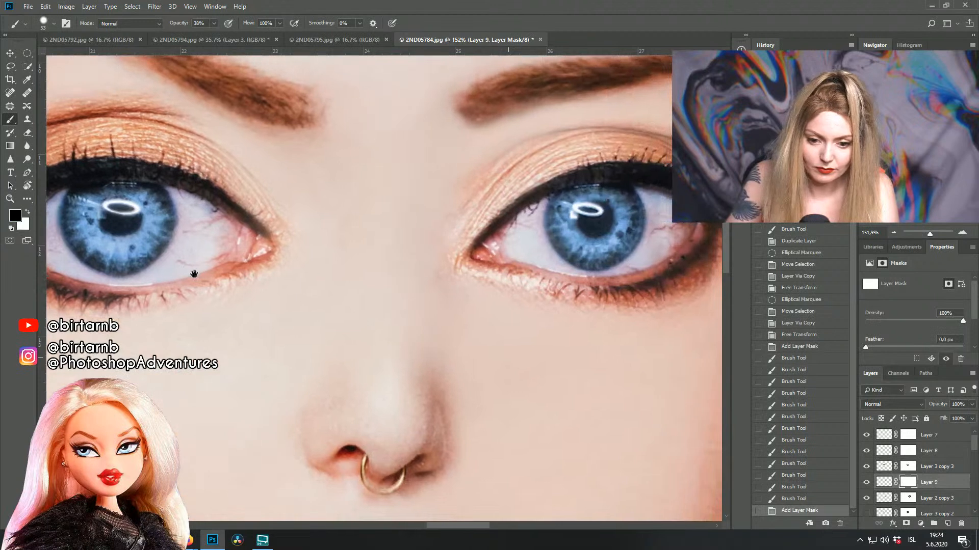
{"action": "left_click", "coordinate": [526, 262]}
{"action": "left_click", "coordinate": [524, 260]}
{"action": "left_click", "coordinate": [522, 257]}
{"action": "left_click", "coordinate": [512, 232]}
{"action": "left_click", "coordinate": [505, 224]}
{"action": "left_click", "coordinate": [500, 220]}
{"action": "left_click", "coordinate": [530, 243]}
{"action": "left_click", "coordinate": [581, 262]}
{"action": "left_click", "coordinate": [578, 268]}
{"action": "left_click", "coordinate": [564, 251]}
{"action": "left_click", "coordinate": [582, 252]}
{"action": "left_click", "coordinate": [579, 220]}
{"action": "left_click", "coordinate": [581, 210]}
{"action": "left_click", "coordinate": [568, 196]}
{"action": "left_click", "coordinate": [545, 183]}
{"action": "left_click", "coordinate": [556, 185]}
{"action": "left_click", "coordinate": [554, 183]}
Step: Check the contribution of Layer 8, Layer 3 copy 3, Layer 9 and Layer 2 copy 3 by toggling each one's visibility
{"action": "left_click", "coordinate": [867, 449]}
{"action": "left_click", "coordinate": [867, 451]}
{"action": "left_click", "coordinate": [868, 467]}
{"action": "left_click", "coordinate": [868, 467]}
{"action": "left_click", "coordinate": [866, 482]}
{"action": "left_click", "coordinate": [866, 482]}
{"action": "left_click", "coordinate": [867, 498]}
{"action": "left_click", "coordinate": [867, 498]}
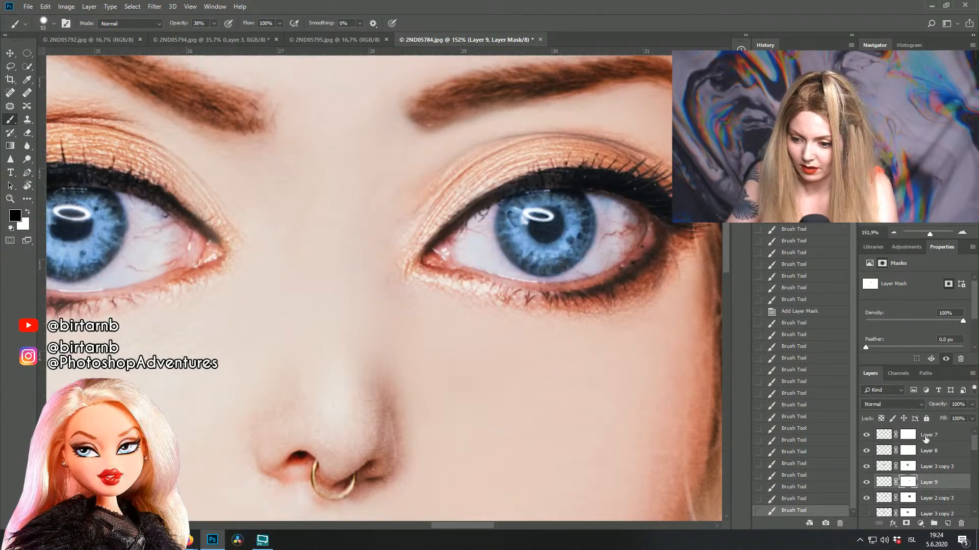
Step: Create a new empty layer and place it directly beneath the eye layers from Layer 7 to Layer 2 copy 3
{"action": "left_click", "coordinate": [924, 441]}
{"action": "left_click", "coordinate": [930, 499], "text": "shift"}
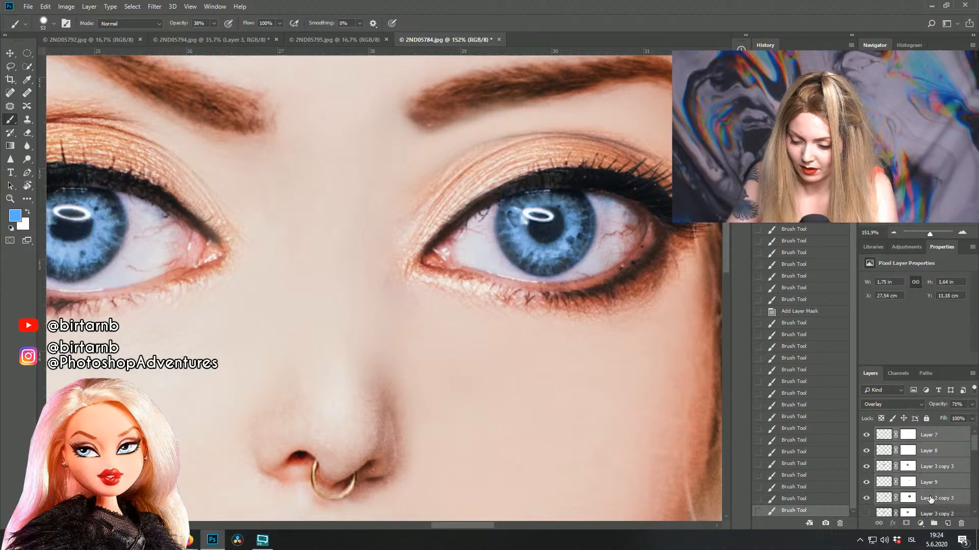
{"action": "left_click", "coordinate": [947, 524]}
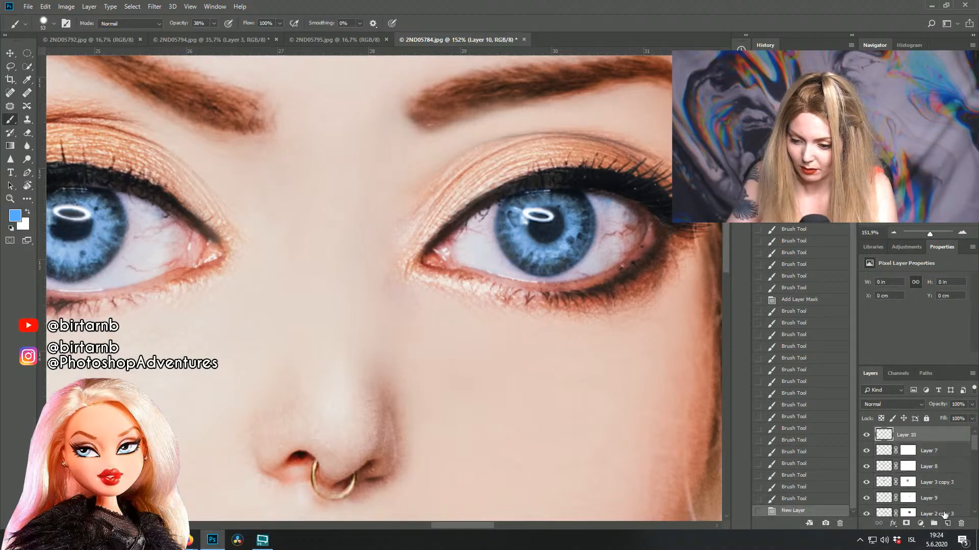
{"action": "left_click", "coordinate": [929, 482]}
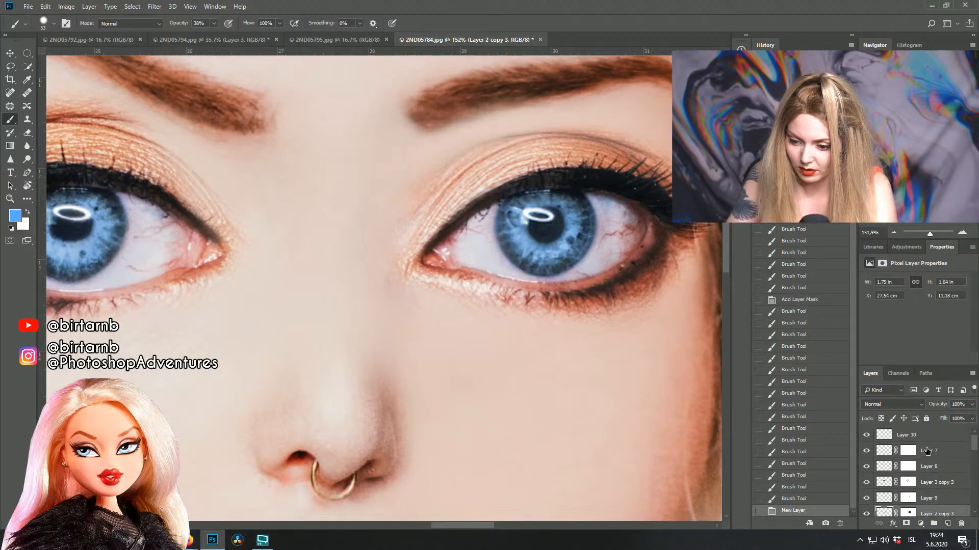
{"action": "left_click", "coordinate": [926, 451], "text": "shift"}
{"action": "key", "text": "ctrl+bracketright"}
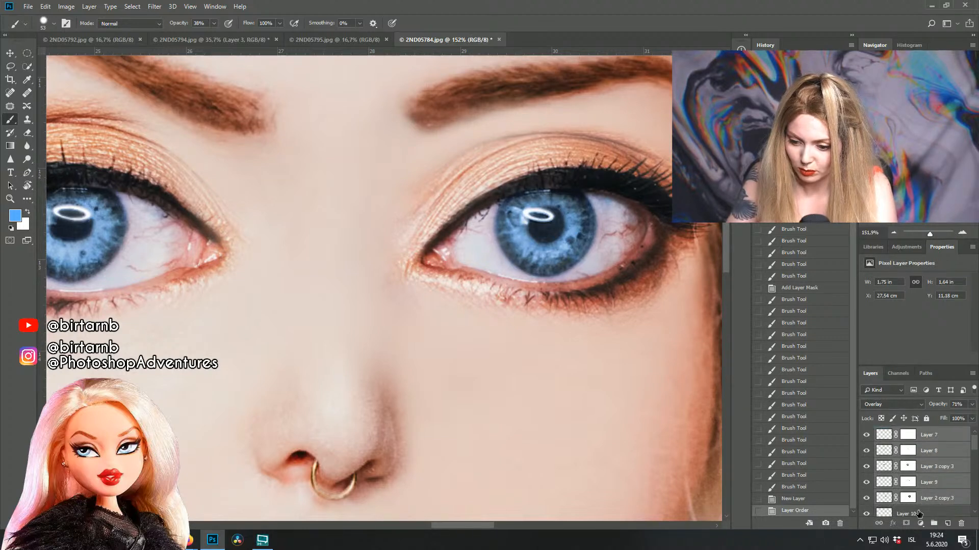
Step: Merge the eye layers from Layer 7 down to the empty Layer 10, duplicate the merged layer and hide its original
{"action": "left_click", "coordinate": [919, 513]}
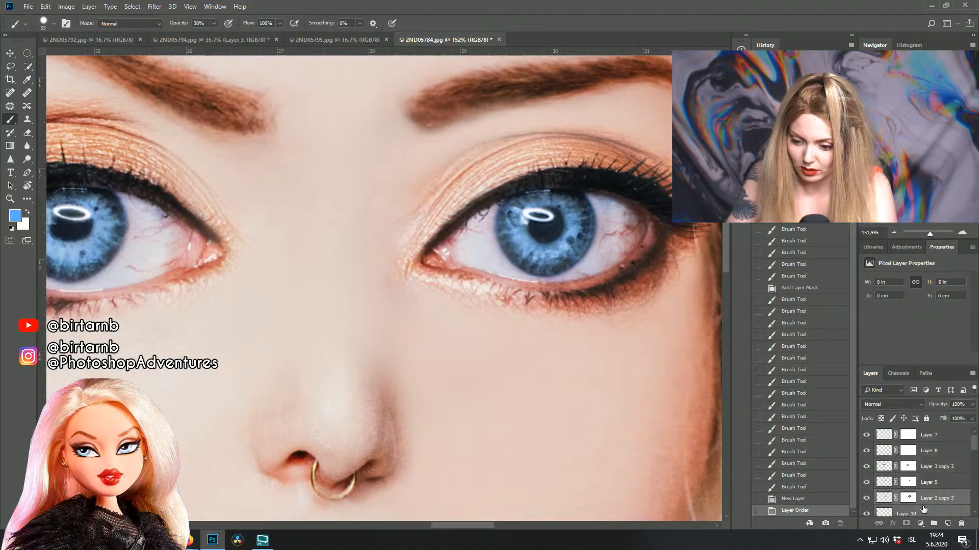
{"action": "left_click", "coordinate": [932, 434], "text": "shift"}
{"action": "key", "text": "ctrl+e"}
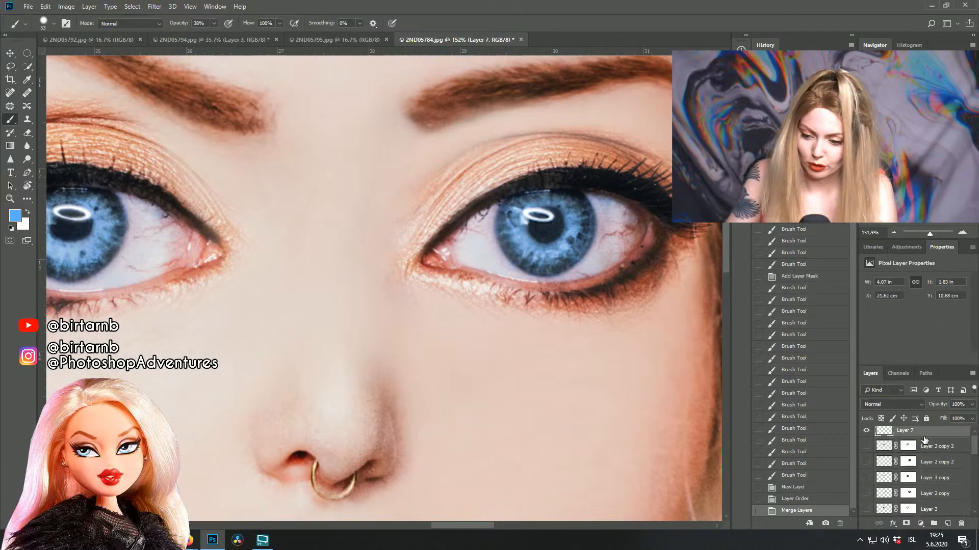
{"action": "left_click", "coordinate": [867, 431]}
{"action": "left_click", "coordinate": [867, 431]}
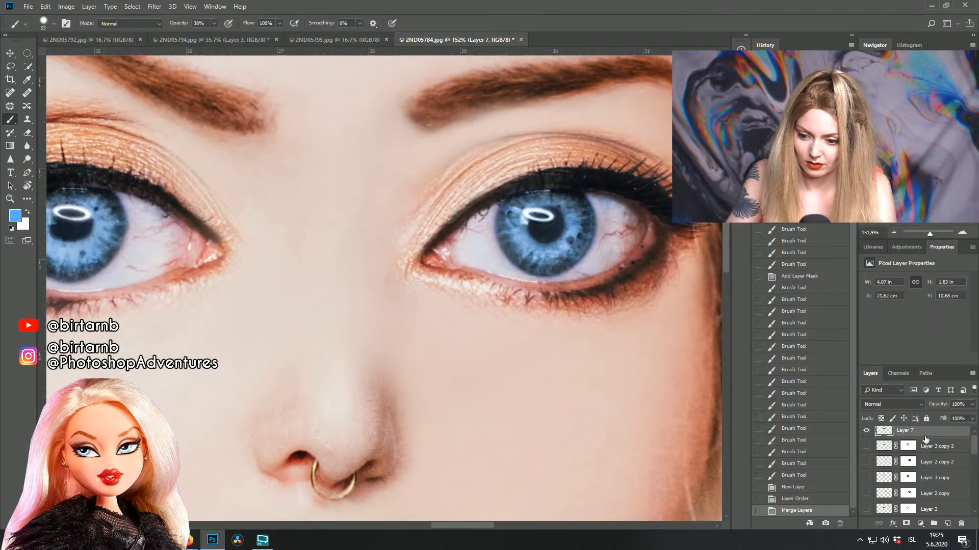
{"action": "key", "text": "ctrl+j"}
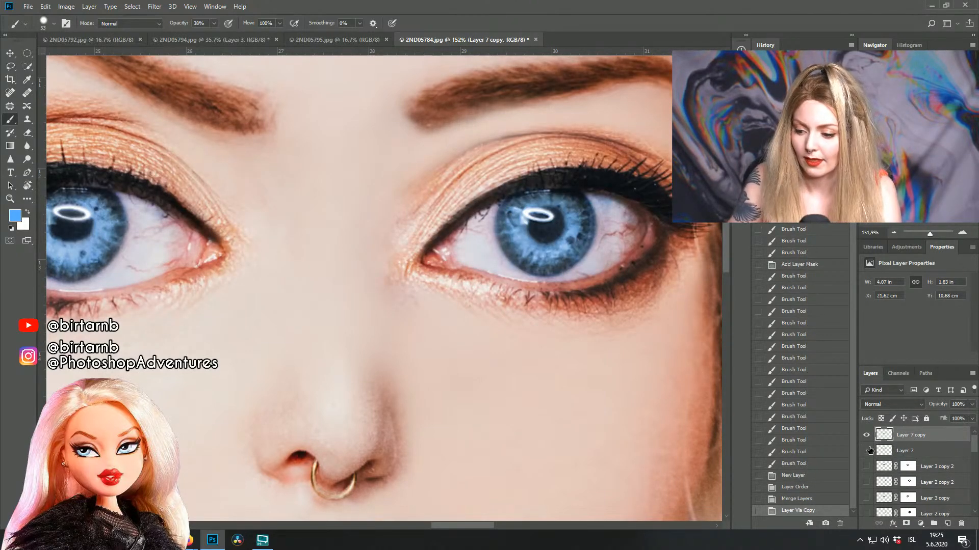
{"action": "left_click", "coordinate": [867, 451]}
Step: Liquify Layer 7 copy with Forward Warp, pulling the outer corners and lashes of both eyes upward
{"action": "scroll", "coordinate": [536, 322], "scroll_direction": "down", "scroll_amount": 4}
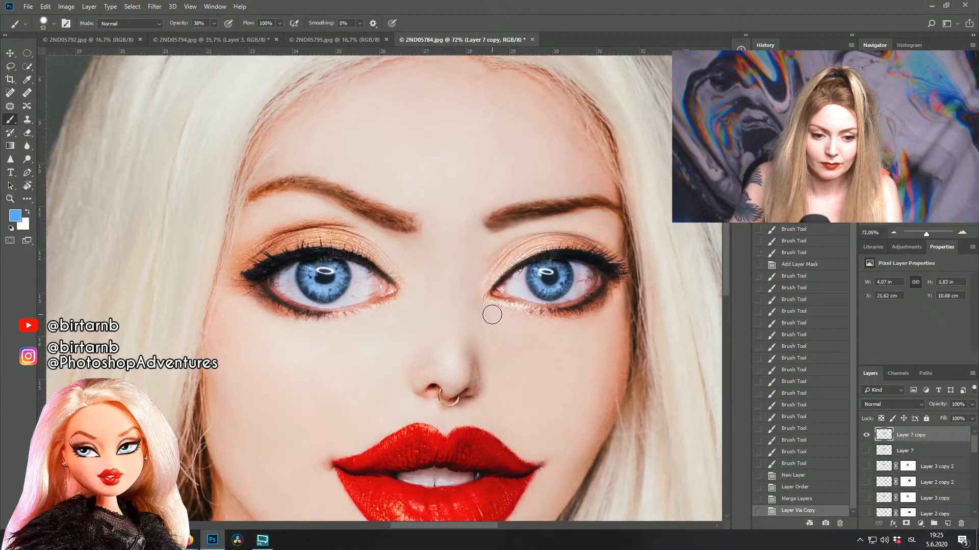
{"action": "left_click", "coordinate": [153, 7]}
{"action": "left_click", "coordinate": [173, 88]}
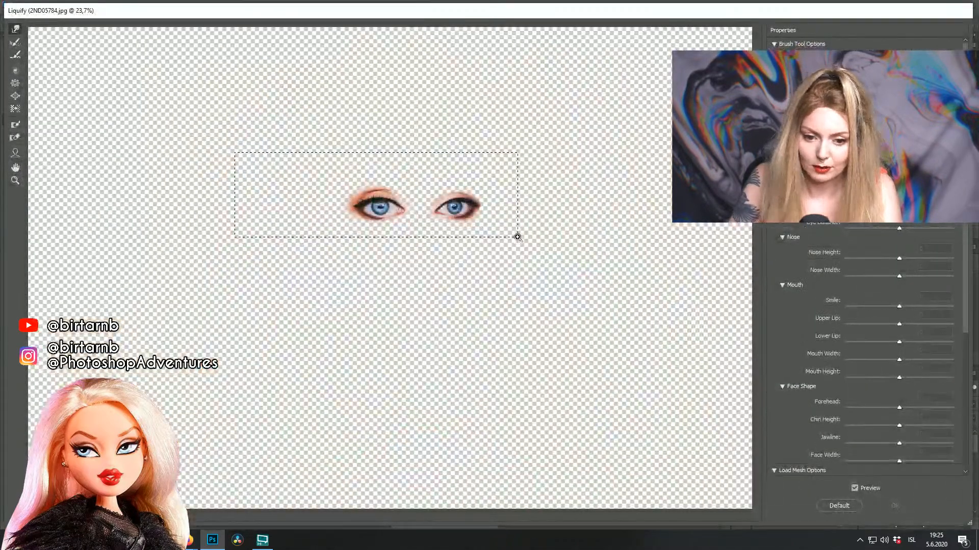
{"action": "left_click_drag", "start_coordinate": [517, 237], "coordinate": [522, 238]}
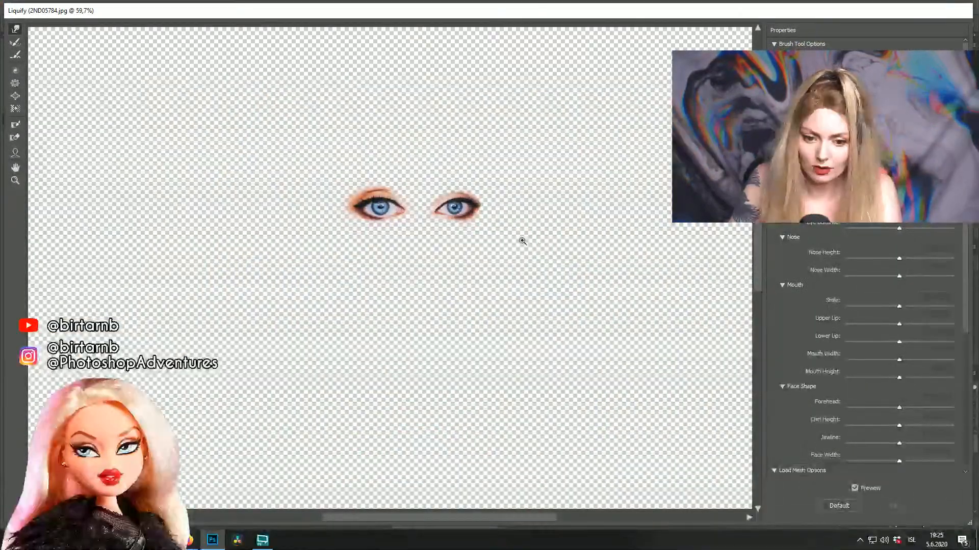
{"action": "mouse_move", "coordinate": [665, 312]}
{"action": "left_mouse_down"}
{"action": "mouse_move", "coordinate": [677, 256]}
{"action": "mouse_move", "coordinate": [650, 274]}
{"action": "mouse_move", "coordinate": [631, 250]}
{"action": "left_mouse_up"}
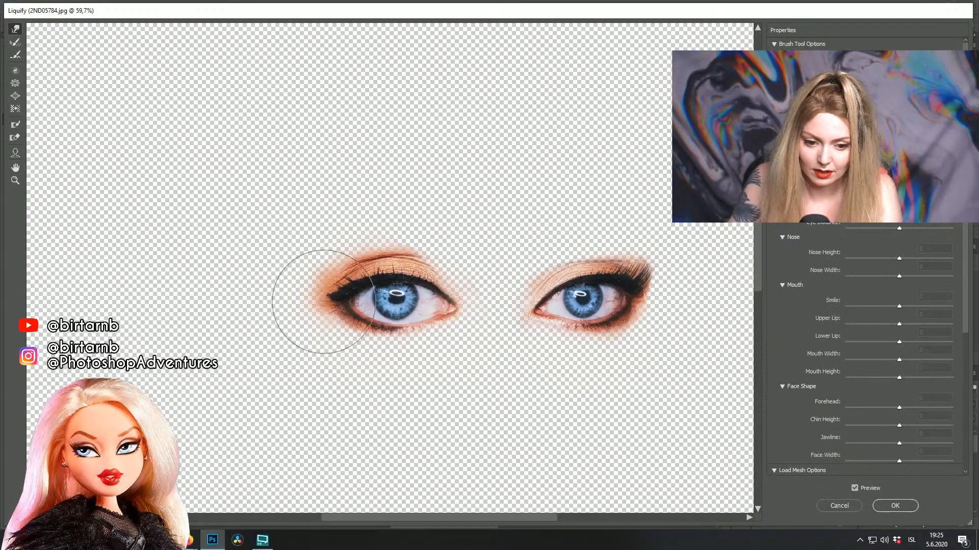
{"action": "left_click_drag", "start_coordinate": [340, 270], "coordinate": [342, 257]}
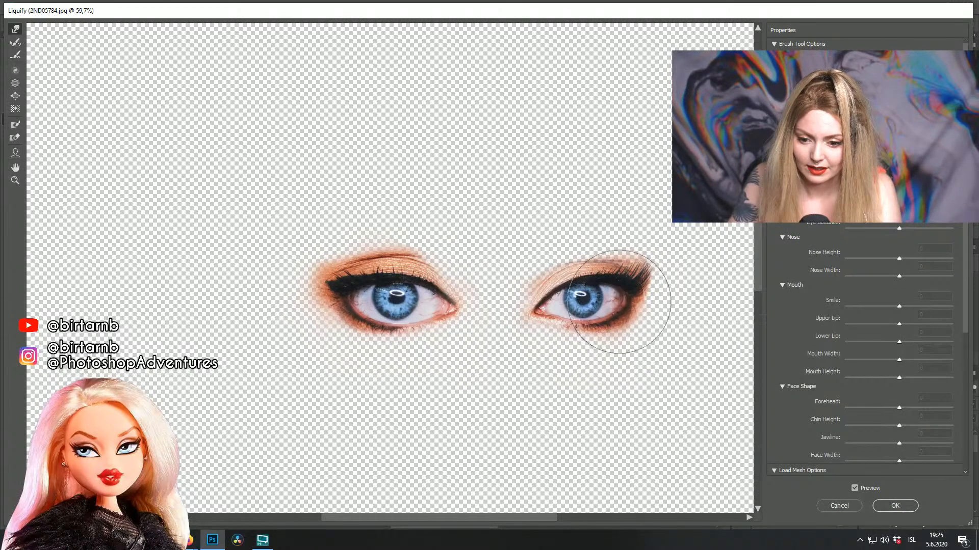
{"action": "left_click", "coordinate": [895, 506]}
Step: Add a layer mask to Layer 7 copy and paint black along the upper lid edges of the right-hand eye
{"action": "scroll", "coordinate": [641, 321], "scroll_direction": "up", "scroll_amount": 2}
{"action": "scroll", "coordinate": [606, 295], "scroll_direction": "down", "scroll_amount": 2}
{"action": "scroll", "coordinate": [661, 295], "scroll_direction": "up", "scroll_amount": 3}
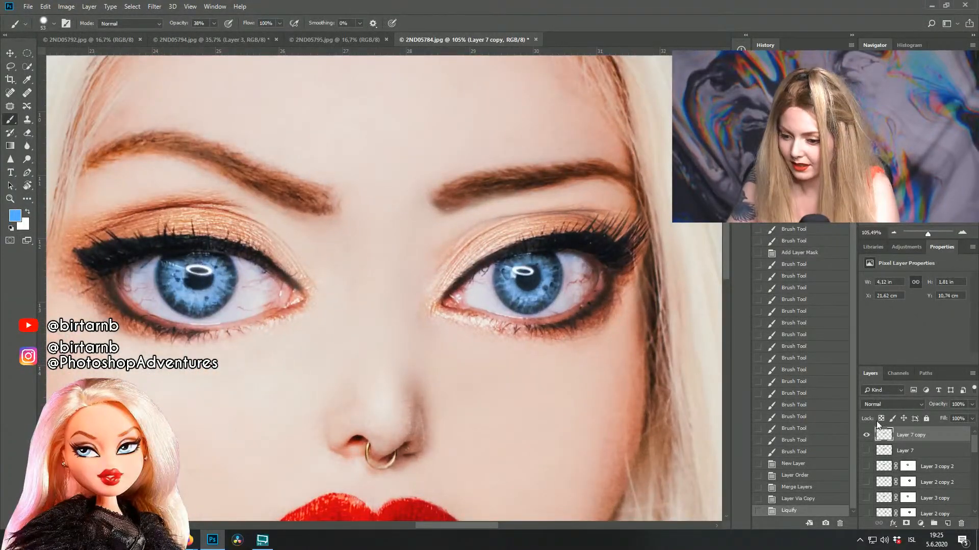
{"action": "left_click", "coordinate": [906, 524]}
{"action": "key", "text": "d"}
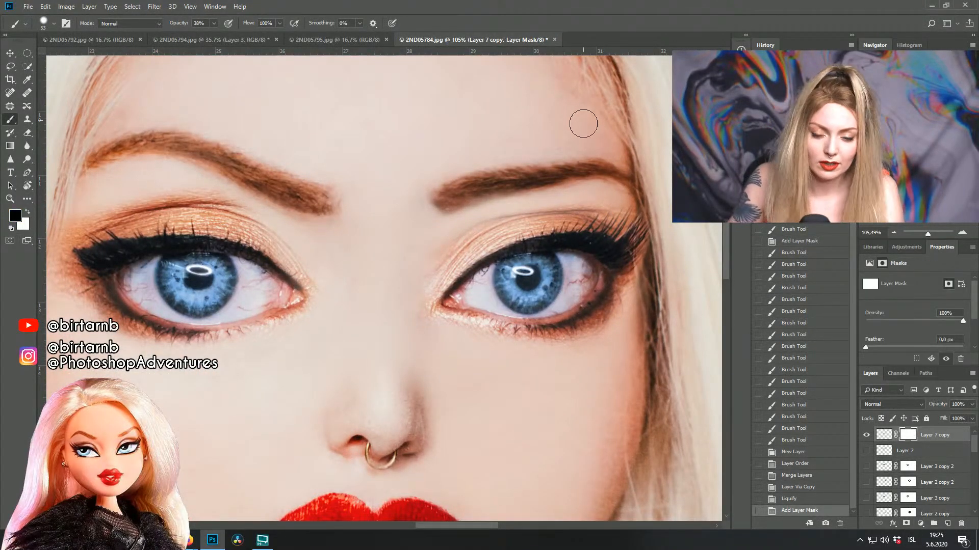
{"action": "mouse_move", "coordinate": [617, 205]}
{"action": "left_mouse_down"}
{"action": "mouse_move", "coordinate": [532, 195]}
{"action": "mouse_move", "coordinate": [623, 204]}
{"action": "left_mouse_up"}
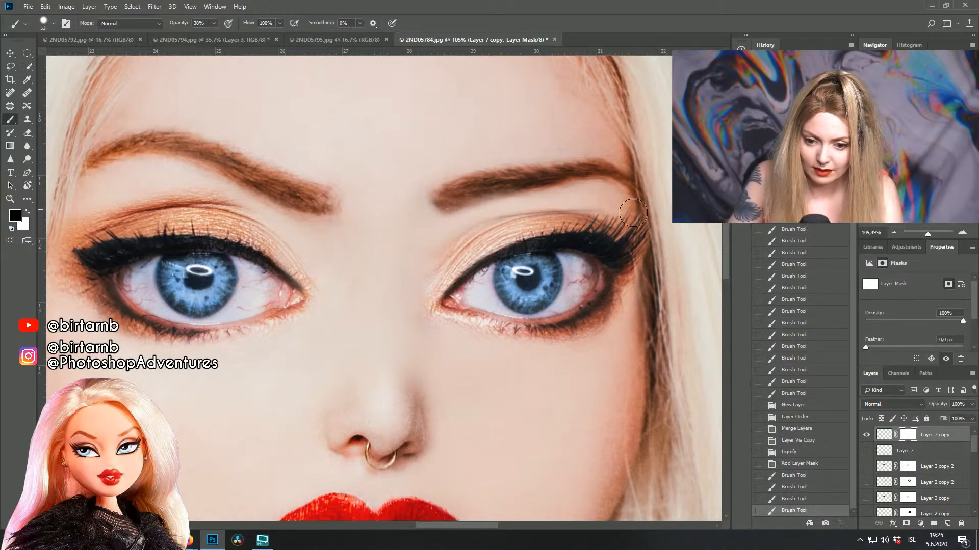
{"action": "left_click_drag", "start_coordinate": [491, 206], "coordinate": [464, 222]}
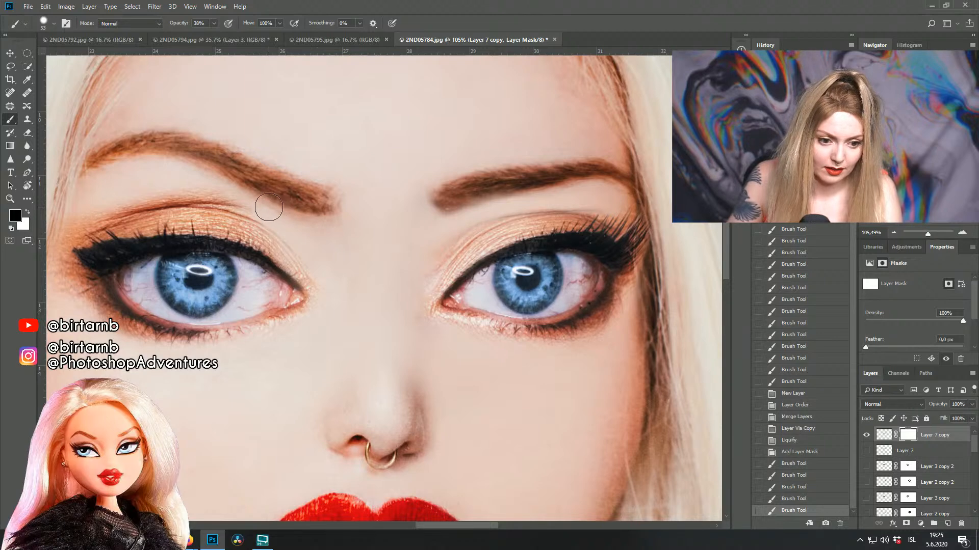
Step: Blend the edges around the left-hand eye on the mask with a black brush at 34% hardness, enlarging it to 92 px
{"action": "left_click", "coordinate": [43, 24]}
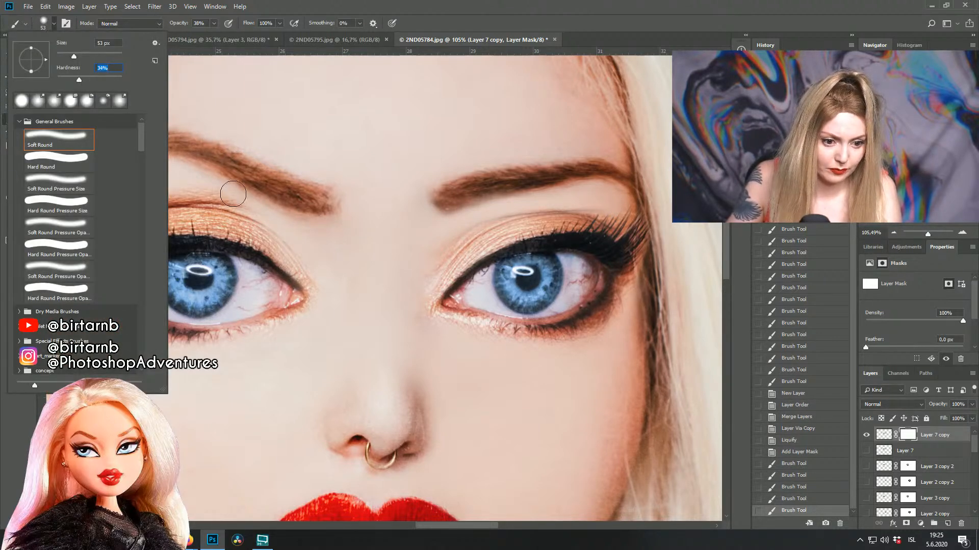
{"action": "left_click", "coordinate": [233, 194]}
{"action": "left_click", "coordinate": [97, 198]}
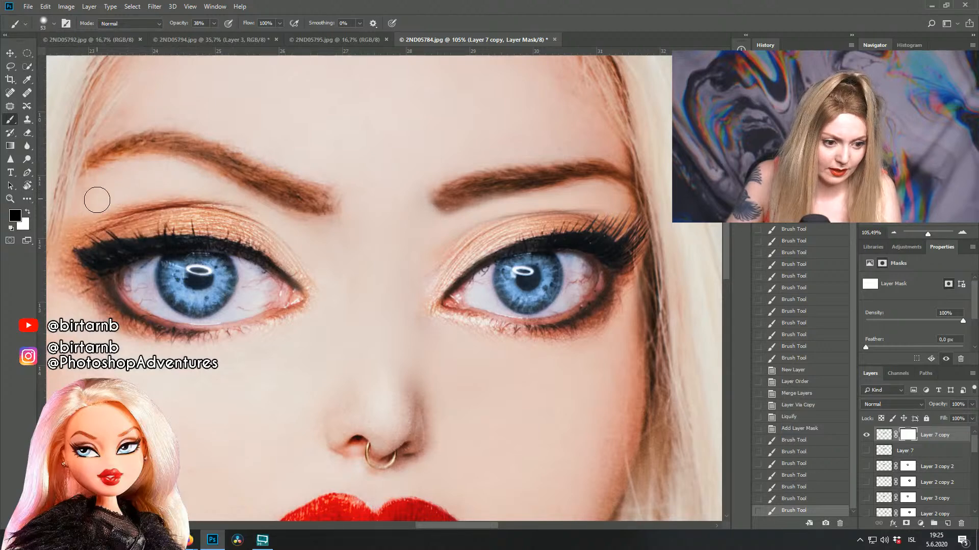
{"action": "left_click", "coordinate": [285, 375]}
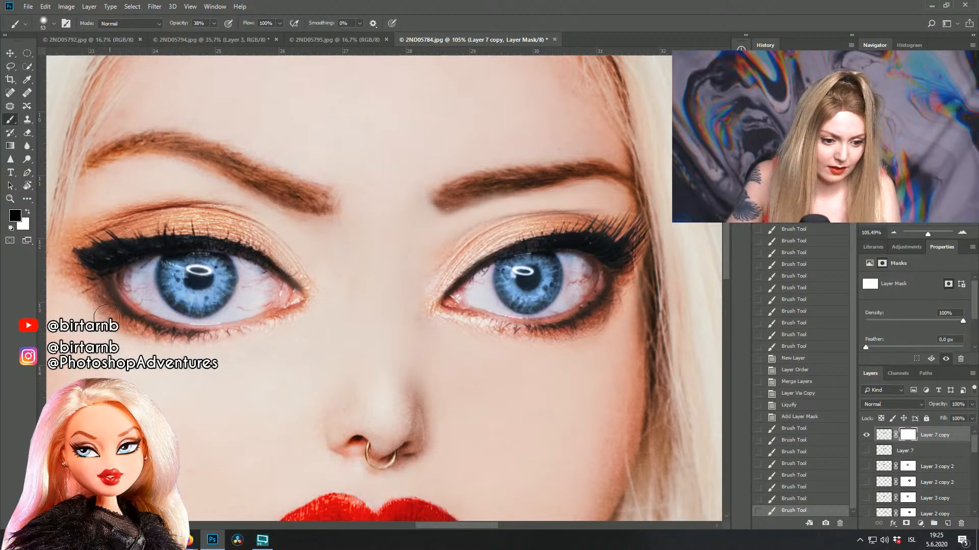
{"action": "left_click_drag", "start_coordinate": [63, 121], "coordinate": [176, 103]}
{"action": "left_click", "coordinate": [43, 23]}
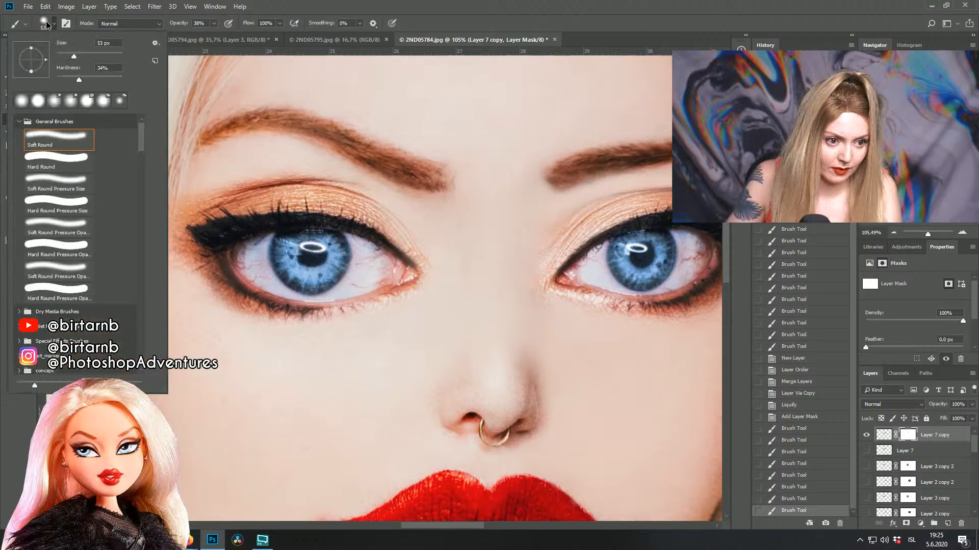
{"action": "left_click", "coordinate": [220, 343]}
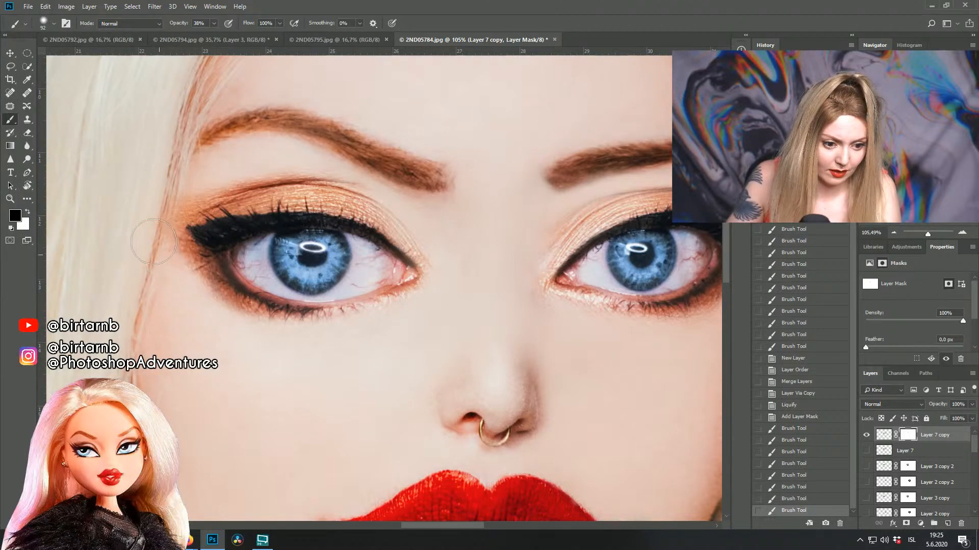
{"action": "scroll", "coordinate": [500, 271], "scroll_direction": "down", "scroll_amount": 4}
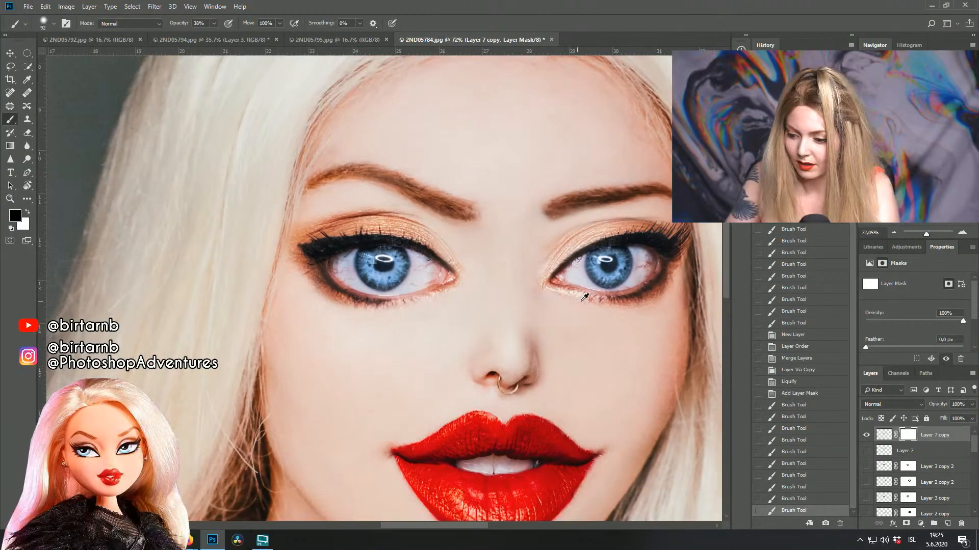
{"action": "scroll", "coordinate": [707, 323], "scroll_direction": "down", "scroll_amount": 2}
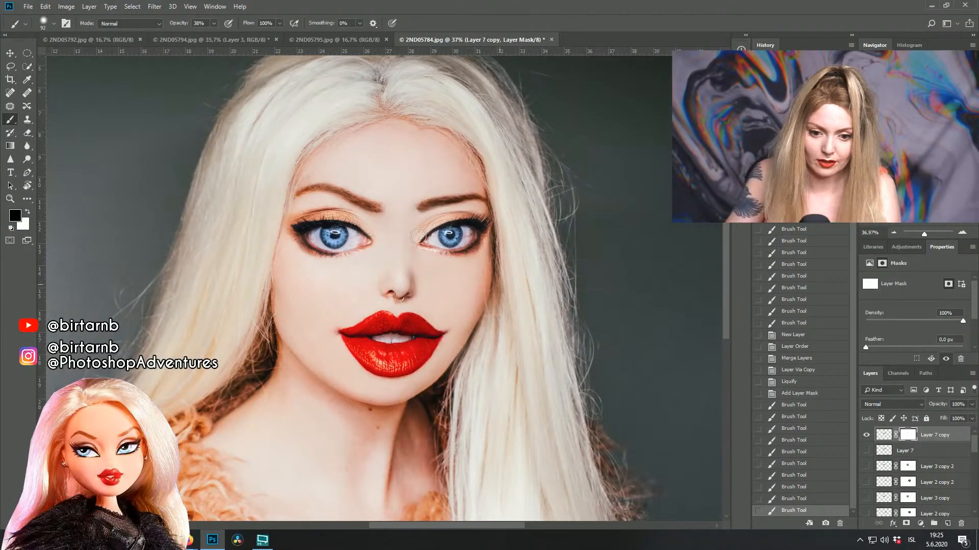
{"action": "scroll", "coordinate": [412, 246], "scroll_direction": "up", "scroll_amount": 2}
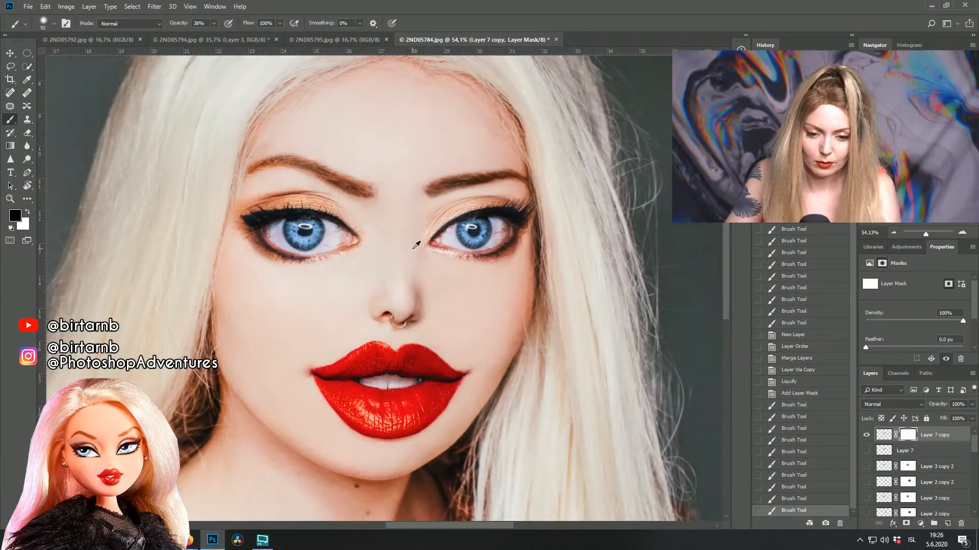
{"action": "scroll", "coordinate": [416, 245], "scroll_direction": "down", "scroll_amount": 3}
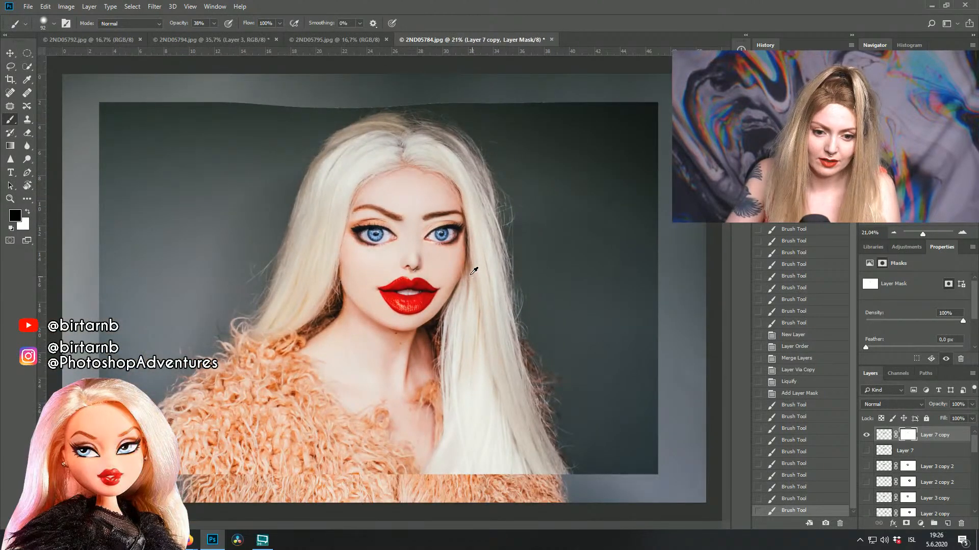
{"action": "scroll", "coordinate": [400, 232], "scroll_direction": "up", "scroll_amount": 3}
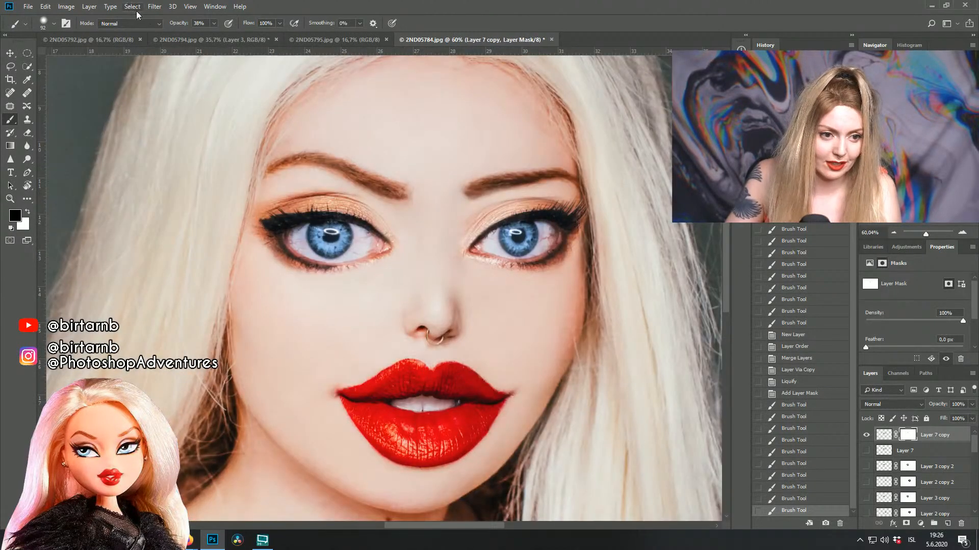
{"action": "left_click", "coordinate": [155, 6]}
{"action": "left_click", "coordinate": [163, 83]}
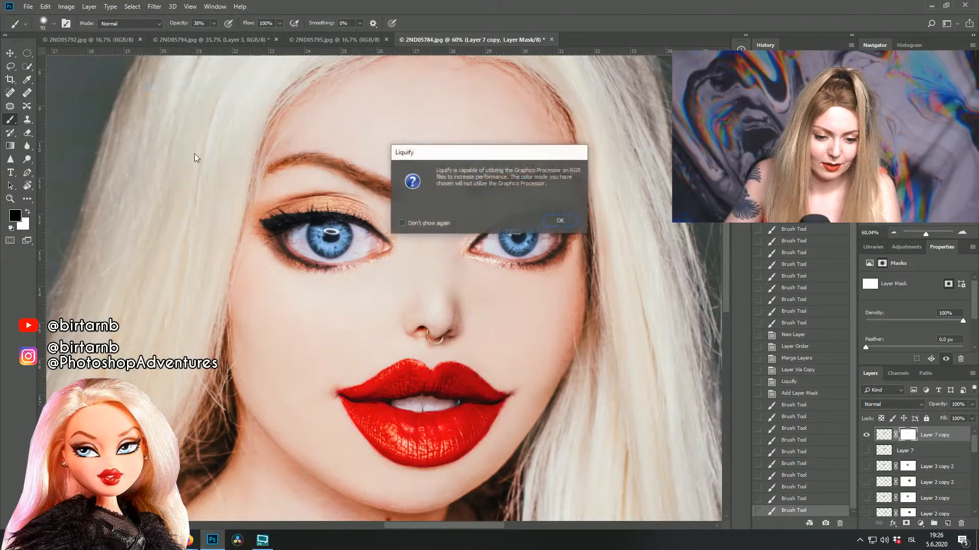
{"action": "left_click", "coordinate": [565, 217]}
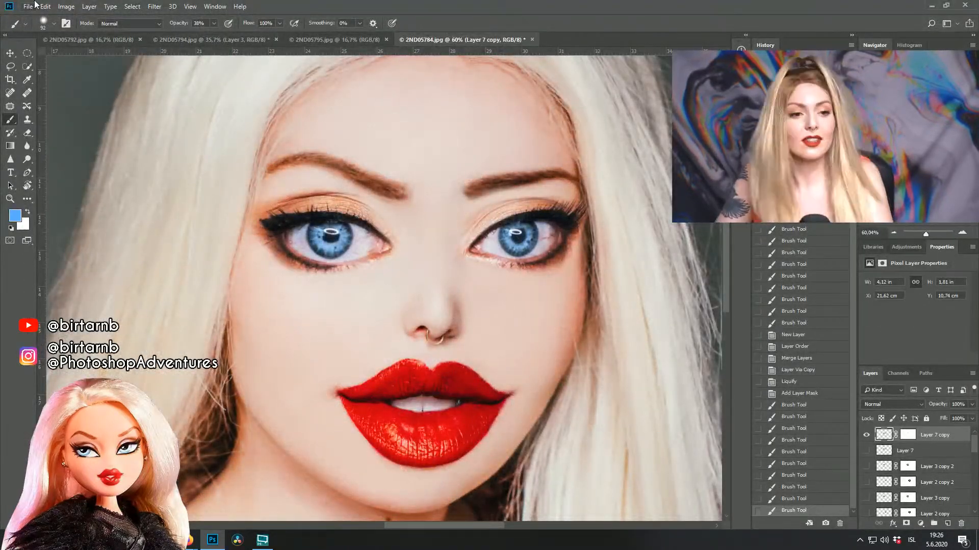
Step: Liquify the image content of Layer 7 copy, pushing the upper lid and crease of the left-hand eye slightly upward
{"action": "left_click", "coordinate": [146, 6]}
{"action": "mouse_move", "coordinate": [141, 9]}
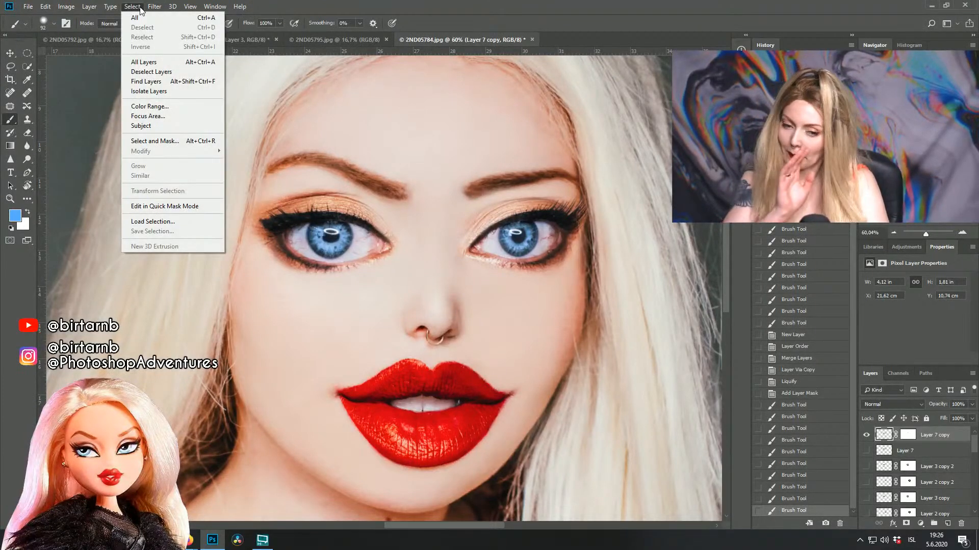
{"action": "left_click", "coordinate": [123, 6]}
{"action": "left_click", "coordinate": [155, 6]}
{"action": "left_click", "coordinate": [178, 86]}
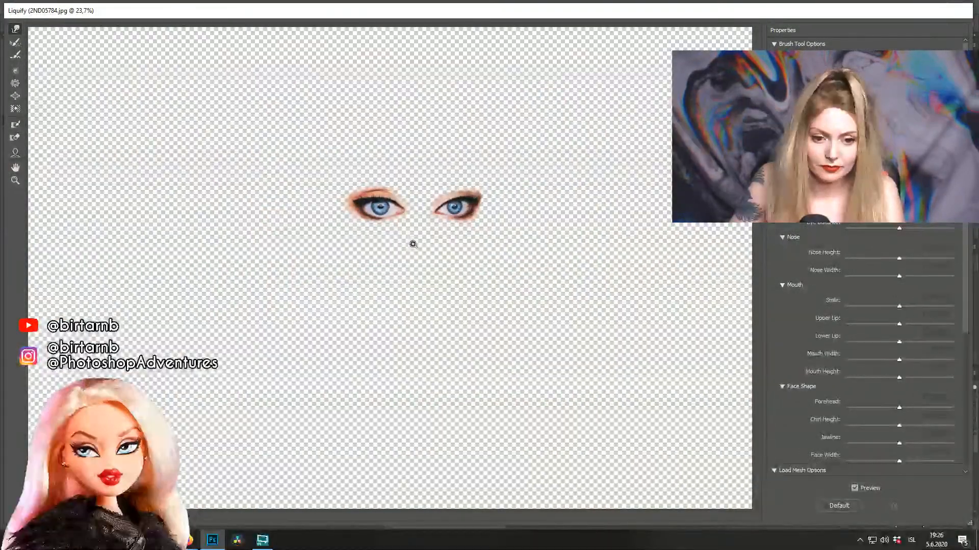
{"action": "left_click_drag", "start_coordinate": [264, 151], "coordinate": [413, 244]}
{"action": "mouse_move", "coordinate": [454, 280]}
{"action": "left_mouse_down"}
{"action": "mouse_move", "coordinate": [449, 245]}
{"action": "mouse_move", "coordinate": [458, 239]}
{"action": "mouse_move", "coordinate": [437, 230]}
{"action": "left_mouse_up"}
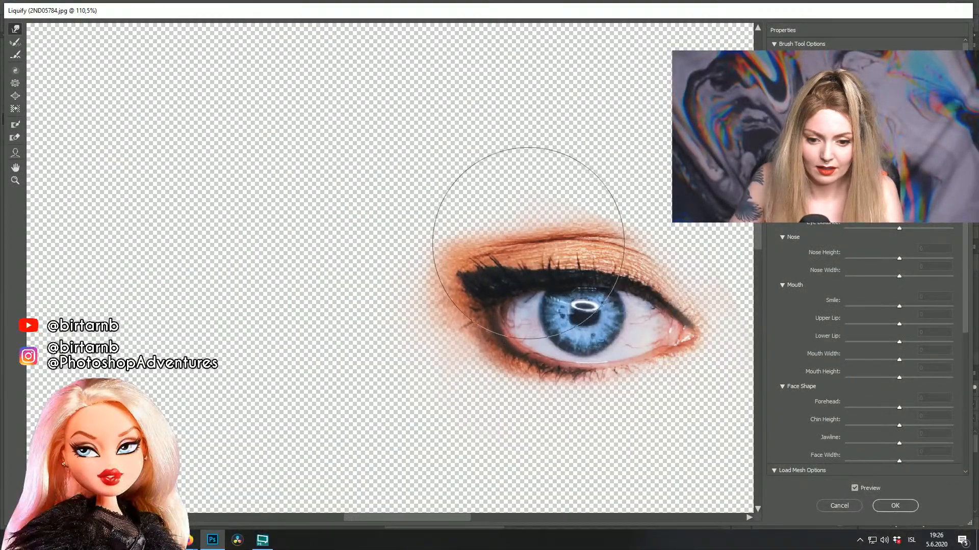
{"action": "left_click_drag", "start_coordinate": [528, 245], "coordinate": [525, 232]}
{"action": "left_click_drag", "start_coordinate": [591, 247], "coordinate": [583, 237]}
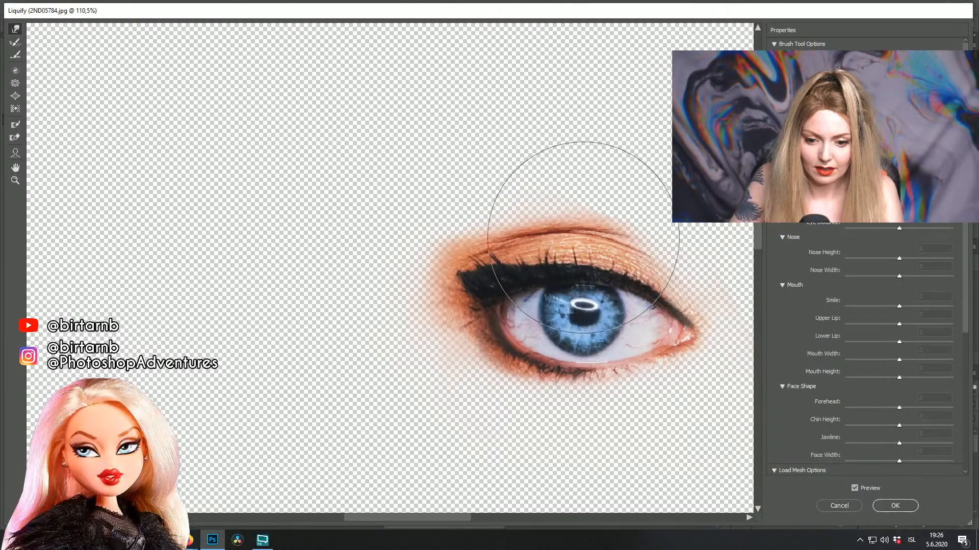
{"action": "left_click_drag", "start_coordinate": [644, 332], "coordinate": [331, 226]}
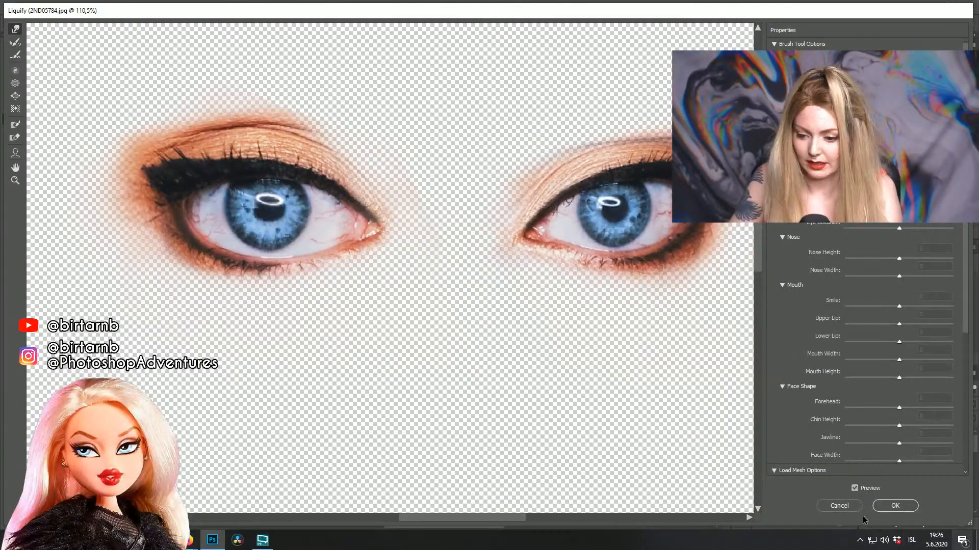
{"action": "left_click", "coordinate": [882, 507]}
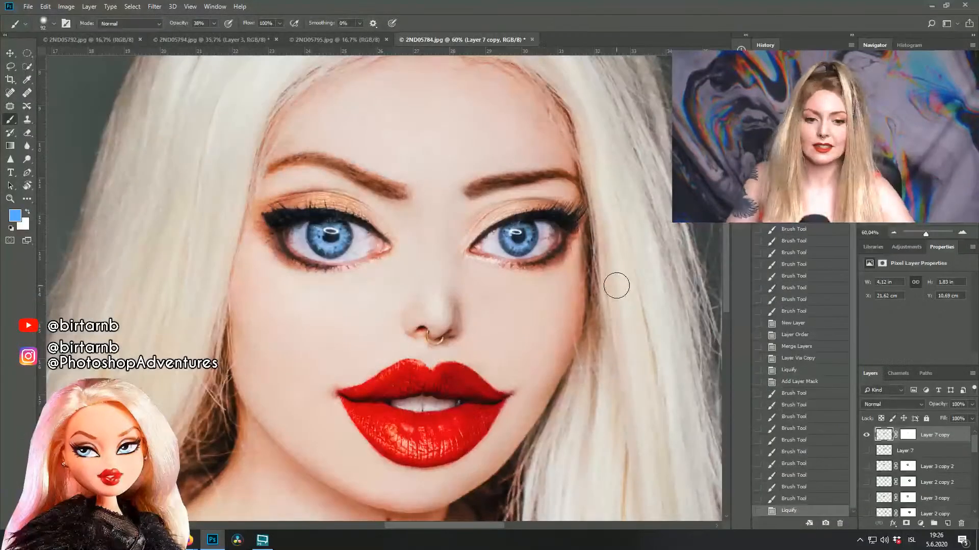
Step: Liquify Layer 7 copy again, pushing the inner part of the right-hand eye's upper lid up and inward
{"action": "scroll", "coordinate": [545, 288], "scroll_direction": "down", "scroll_amount": 3, "text": "alt"}
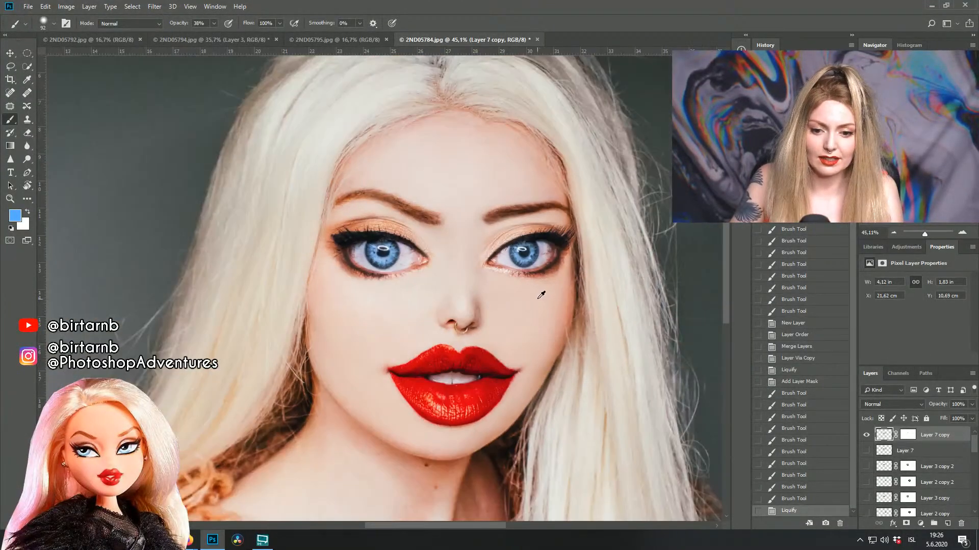
{"action": "scroll", "coordinate": [534, 290], "scroll_direction": "up", "scroll_amount": 3, "text": "alt"}
{"action": "left_click", "coordinate": [154, 6]}
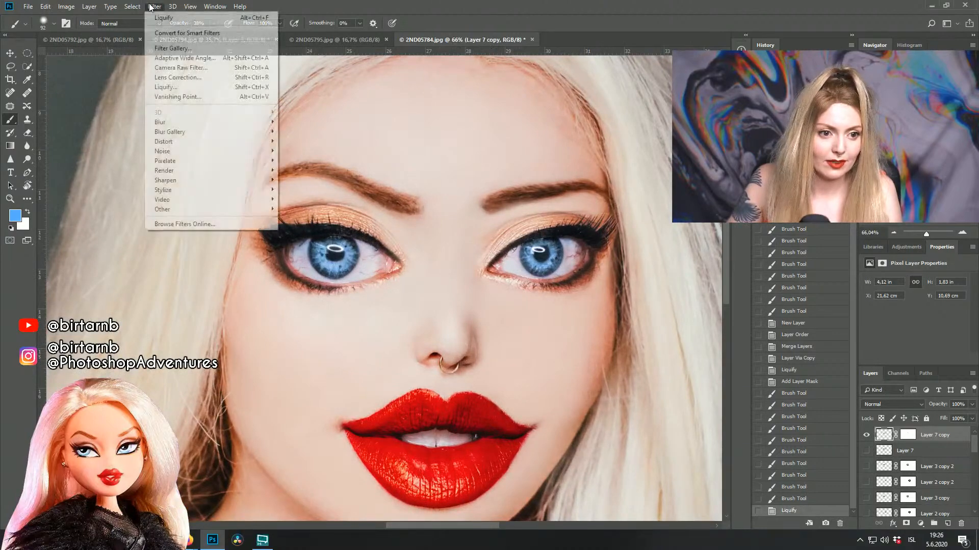
{"action": "left_click", "coordinate": [189, 87]}
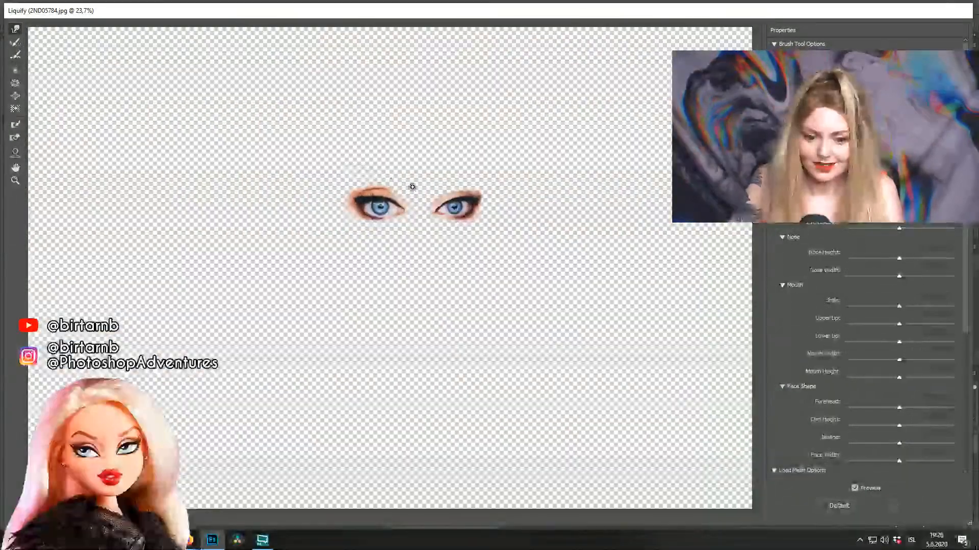
{"action": "scroll", "coordinate": [454, 196], "scroll_direction": "up", "scroll_amount": 5, "text": "alt"}
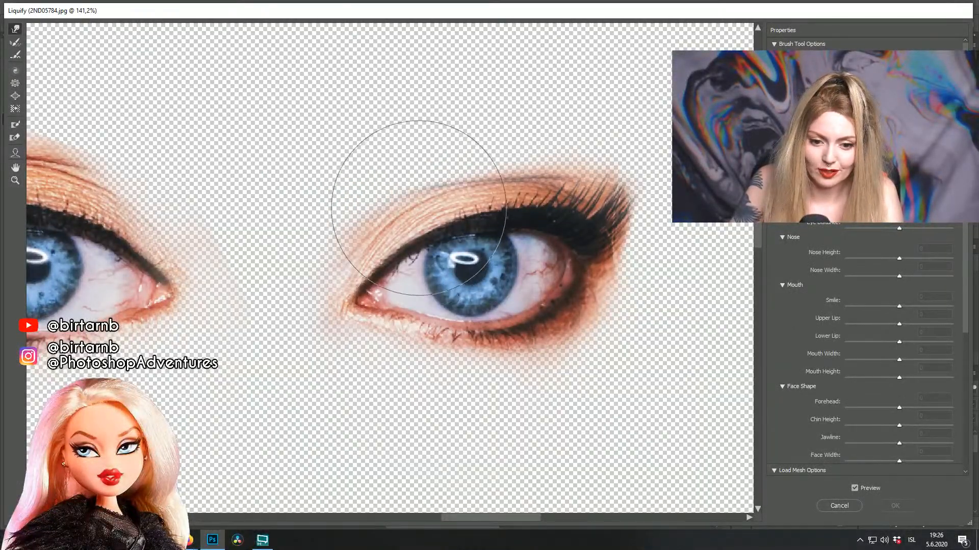
{"action": "left_click_drag", "start_coordinate": [430, 204], "coordinate": [408, 190]}
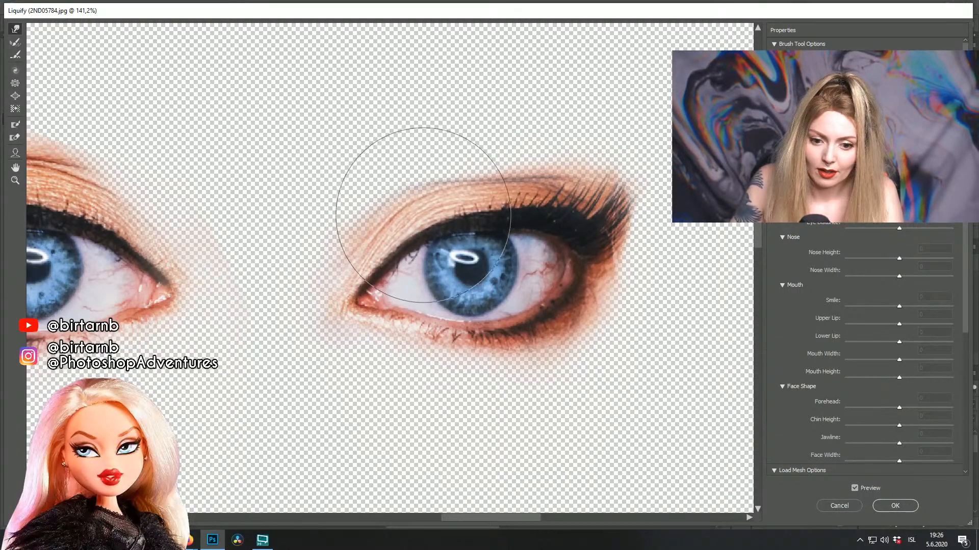
{"action": "left_click", "coordinate": [895, 505]}
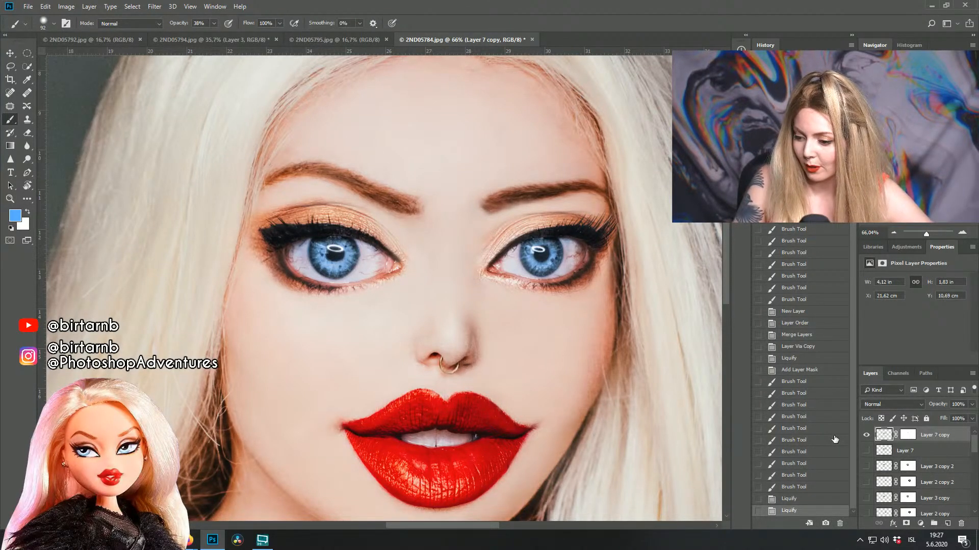
{"action": "left_click", "coordinate": [894, 233]}
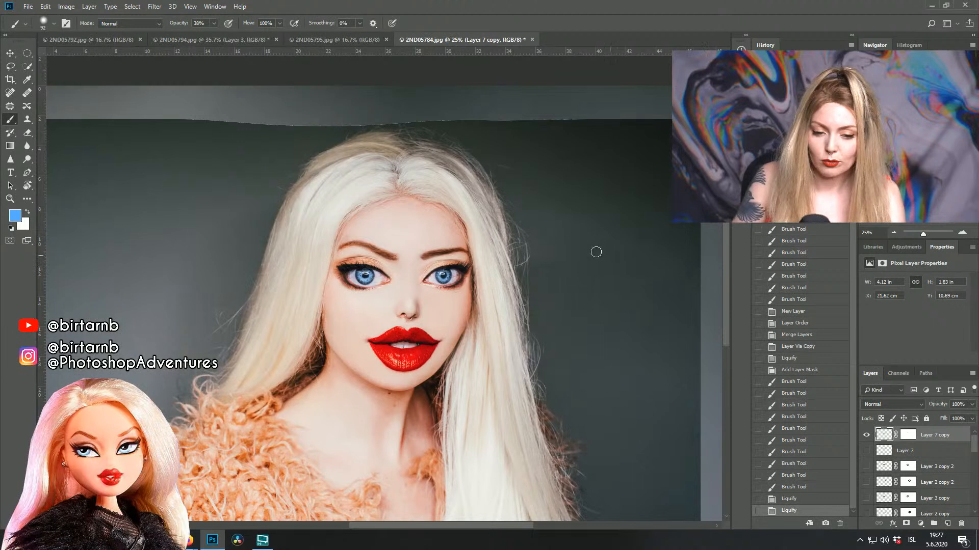
{"action": "left_click_drag", "start_coordinate": [409, 275], "coordinate": [530, 345]}
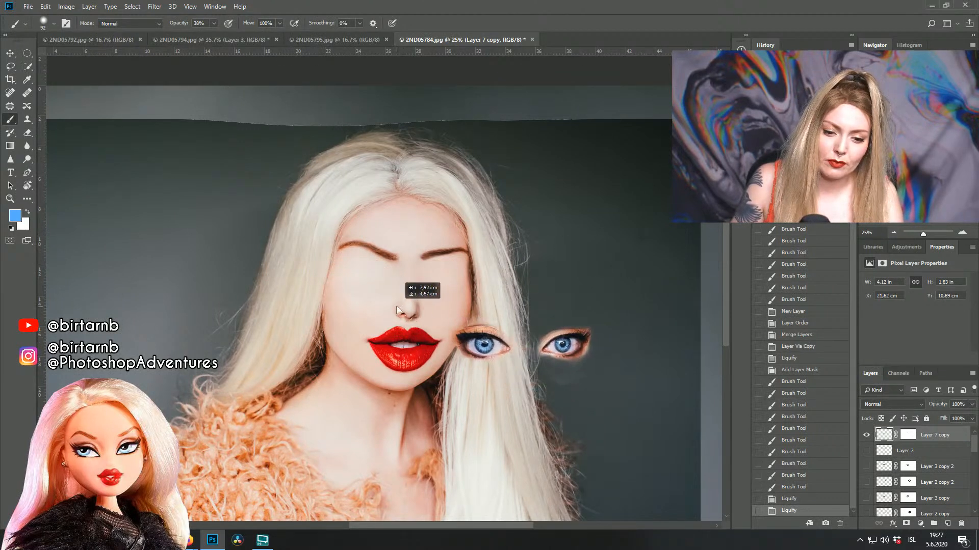
{"action": "key", "text": "ctrl+z"}
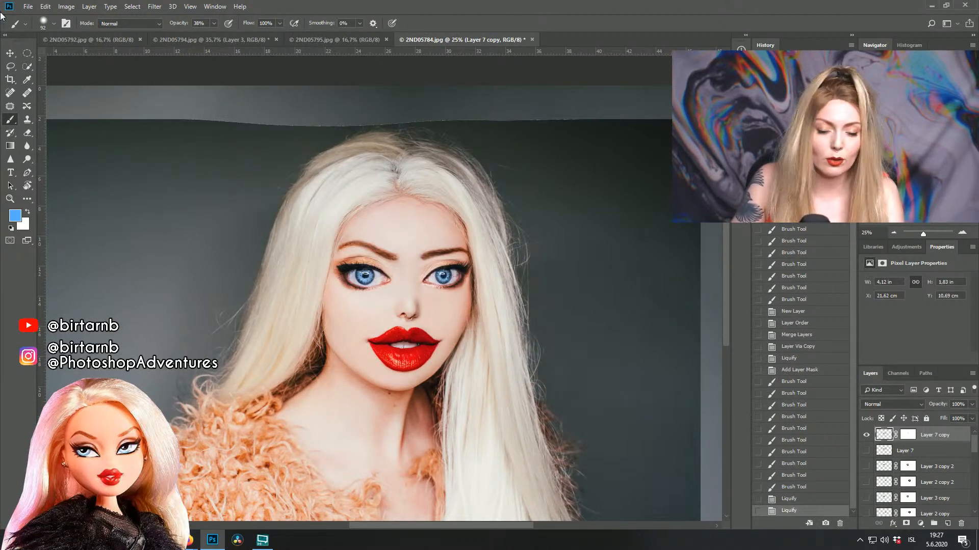
Step: Liquify Layer 7 copy again, nudging the outer crease and the outer lower lid of the left-hand eye
{"action": "left_click", "coordinate": [155, 7]}
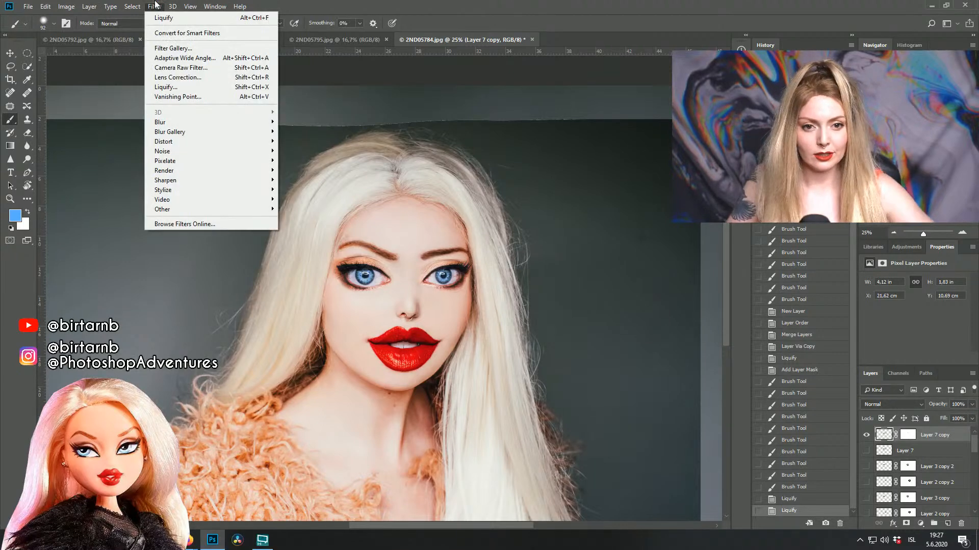
{"action": "mouse_move", "coordinate": [154, 6]}
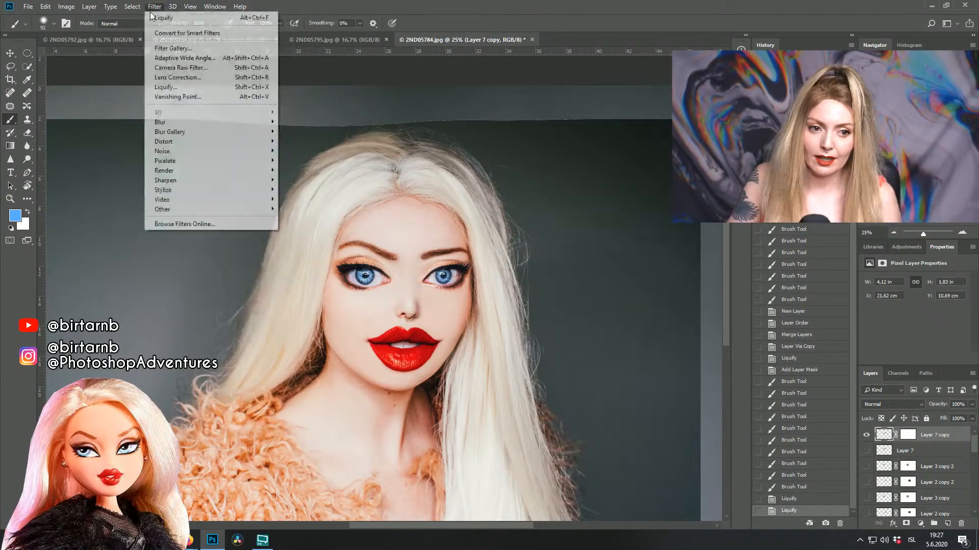
{"action": "left_click", "coordinate": [171, 87]}
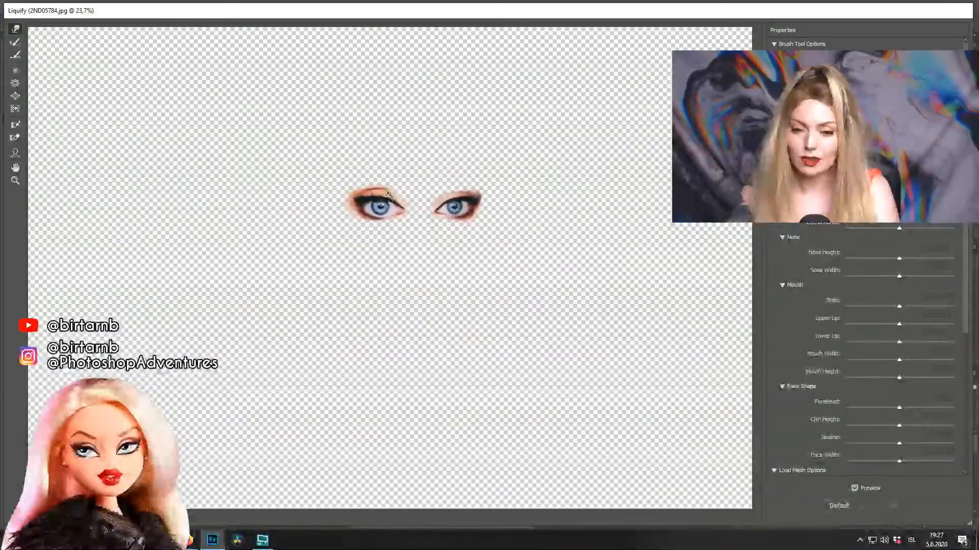
{"action": "left_click_drag", "start_coordinate": [402, 170], "coordinate": [512, 223]}
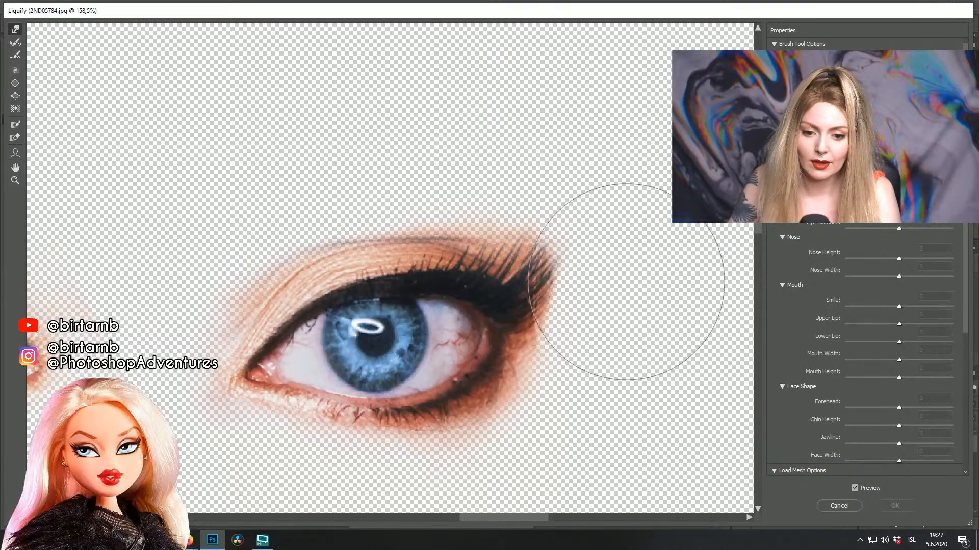
{"action": "left_click_drag", "start_coordinate": [516, 265], "coordinate": [710, 255]}
{"action": "mouse_move", "coordinate": [150, 242]}
{"action": "left_mouse_down"}
{"action": "mouse_move", "coordinate": [396, 229]}
{"action": "mouse_move", "coordinate": [417, 251]}
{"action": "left_mouse_up"}
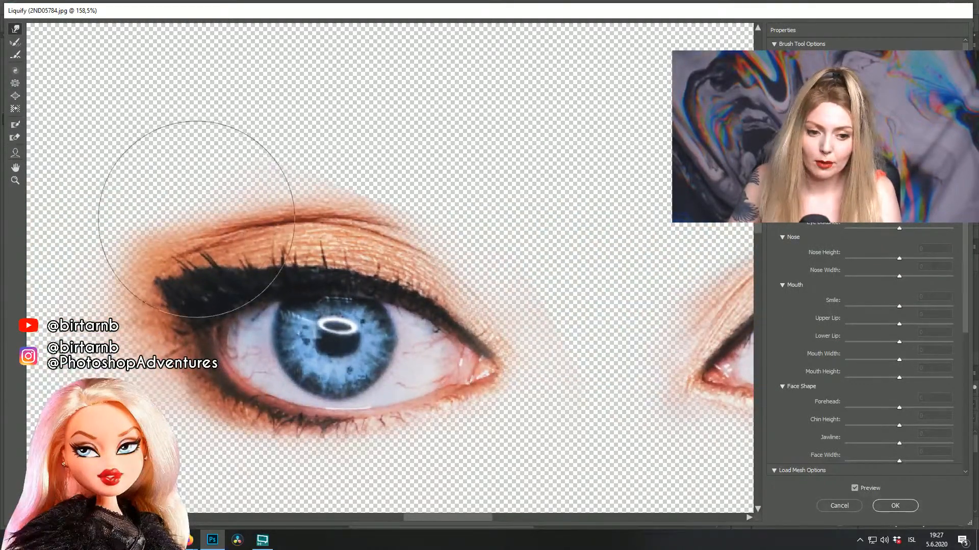
{"action": "mouse_move", "coordinate": [270, 206]}
{"action": "left_mouse_down"}
{"action": "mouse_move", "coordinate": [282, 203]}
{"action": "mouse_move", "coordinate": [297, 229]}
{"action": "left_mouse_up"}
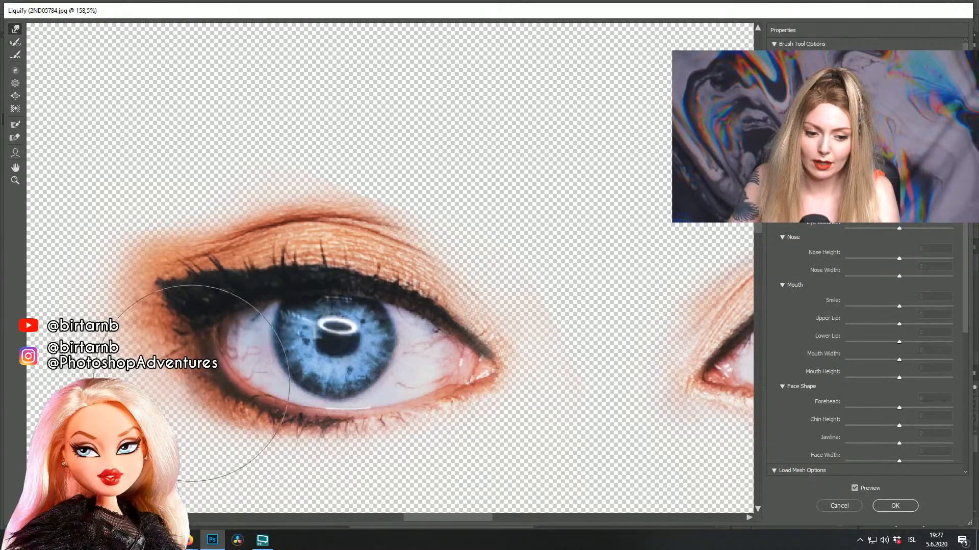
{"action": "left_click_drag", "start_coordinate": [214, 375], "coordinate": [214, 367]}
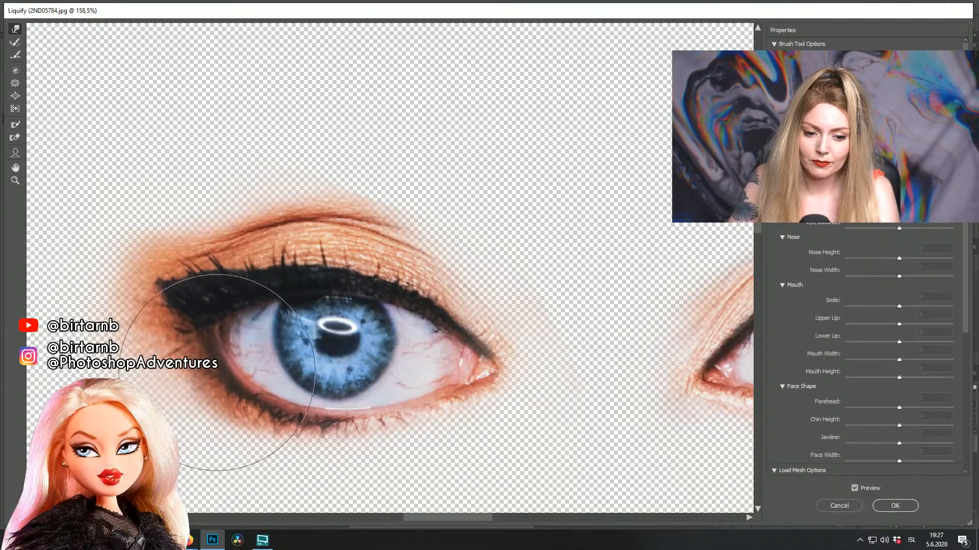
{"action": "left_click", "coordinate": [894, 506]}
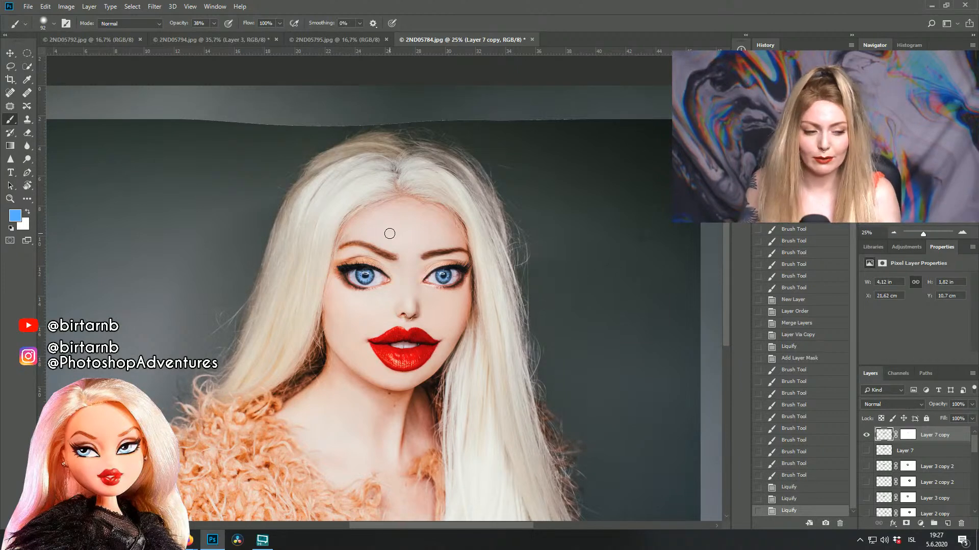
Step: Set the Crop tool to the unconstrained Ratio preset and clear its ratio values
{"action": "scroll", "coordinate": [544, 216], "scroll_direction": "down", "scroll_amount": 2}
{"action": "scroll", "coordinate": [417, 253], "scroll_direction": "up", "scroll_amount": 2}
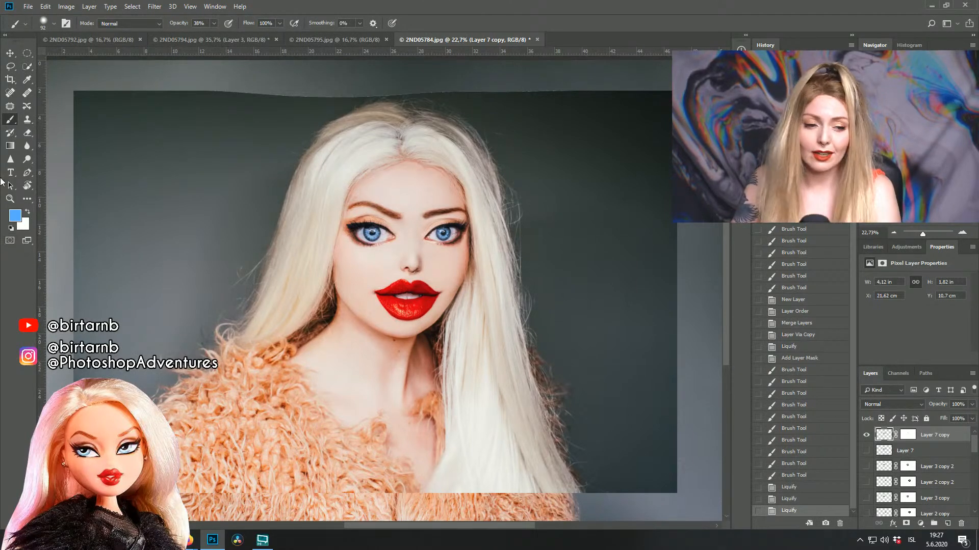
{"action": "left_click", "coordinate": [7, 80]}
{"action": "left_click", "coordinate": [351, 170]}
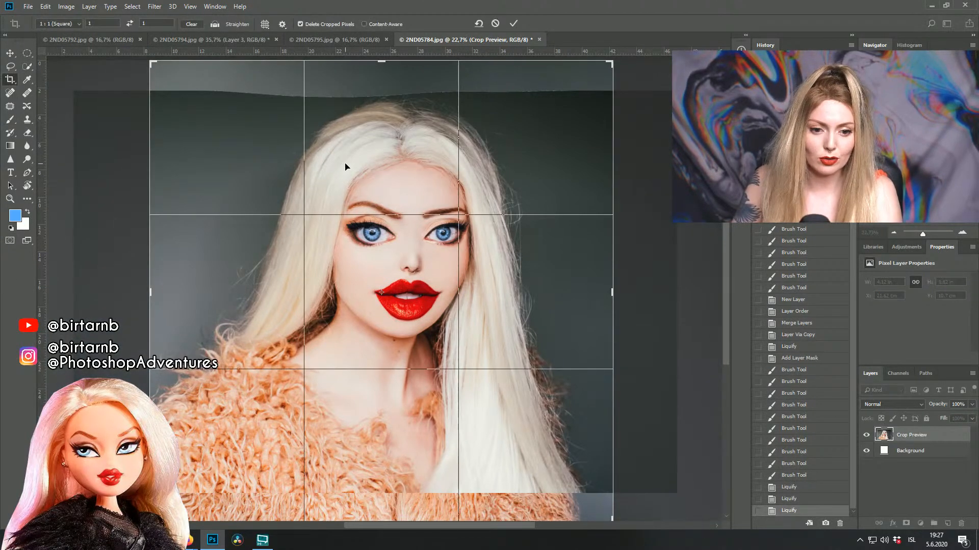
{"action": "left_click", "coordinate": [76, 24]}
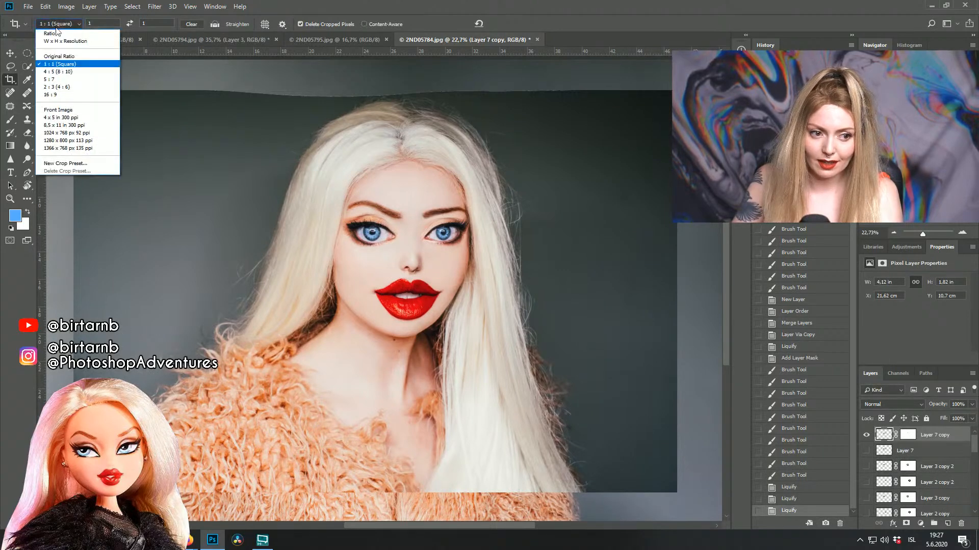
{"action": "left_click", "coordinate": [60, 77]}
{"action": "left_click", "coordinate": [58, 24]}
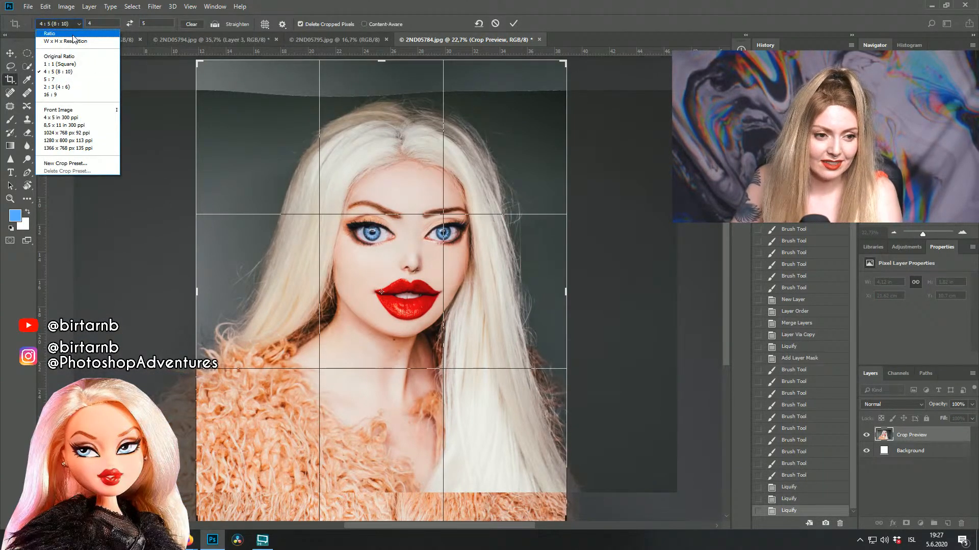
{"action": "left_click", "coordinate": [71, 33]}
{"action": "left_click", "coordinate": [72, 24]}
{"action": "left_click", "coordinate": [71, 24]}
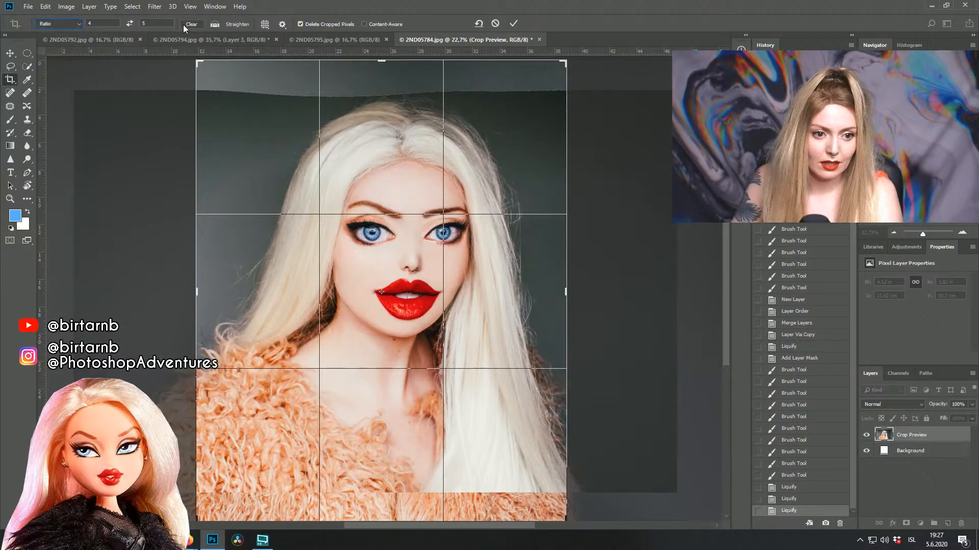
{"action": "left_click", "coordinate": [190, 25]}
{"action": "left_click", "coordinate": [78, 24]}
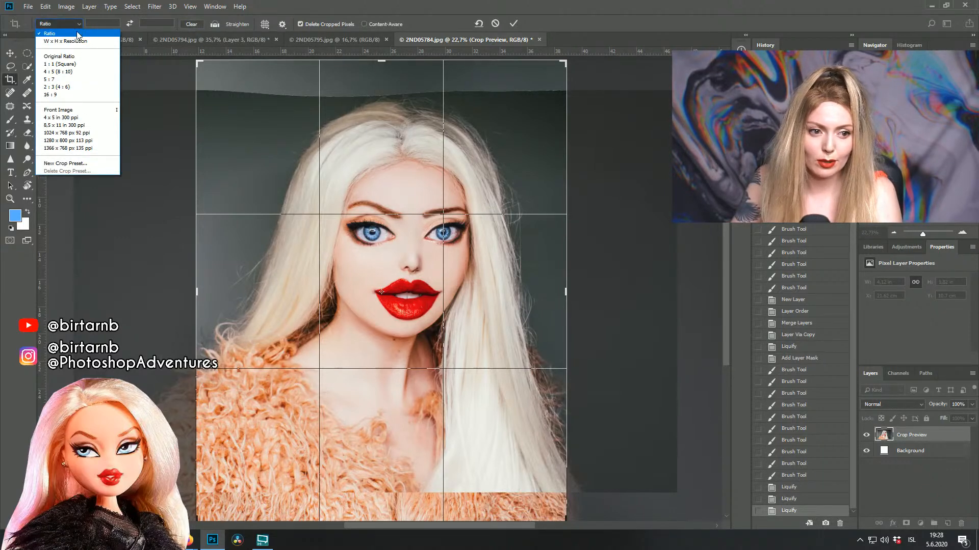
{"action": "left_click", "coordinate": [69, 28]}
{"action": "key", "text": "Escape"}
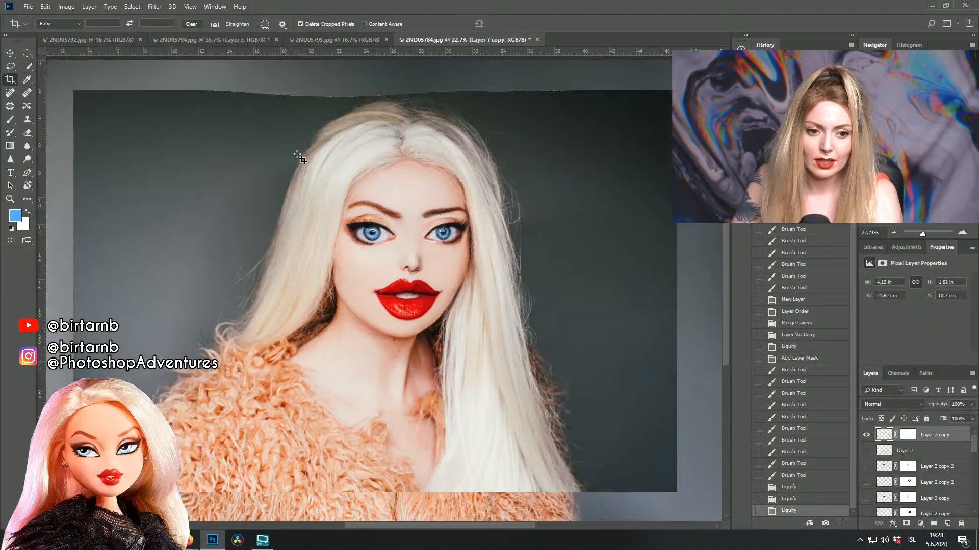
{"action": "left_click", "coordinate": [65, 24]}
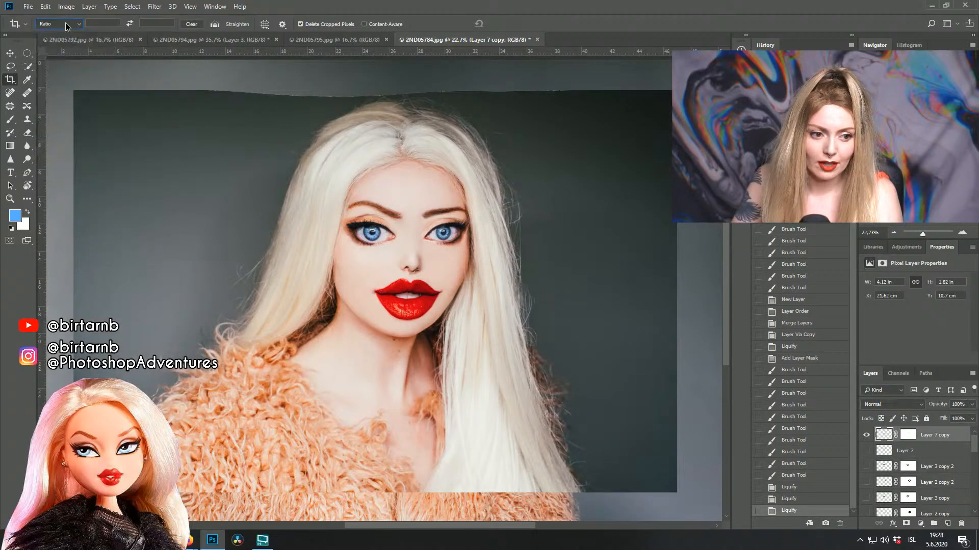
Step: Crop the image inward from its edges to remove the uneven border around the portrait
{"action": "left_click", "coordinate": [217, 245]}
{"action": "scroll", "coordinate": [399, 265], "scroll_direction": "down", "scroll_amount": 2}
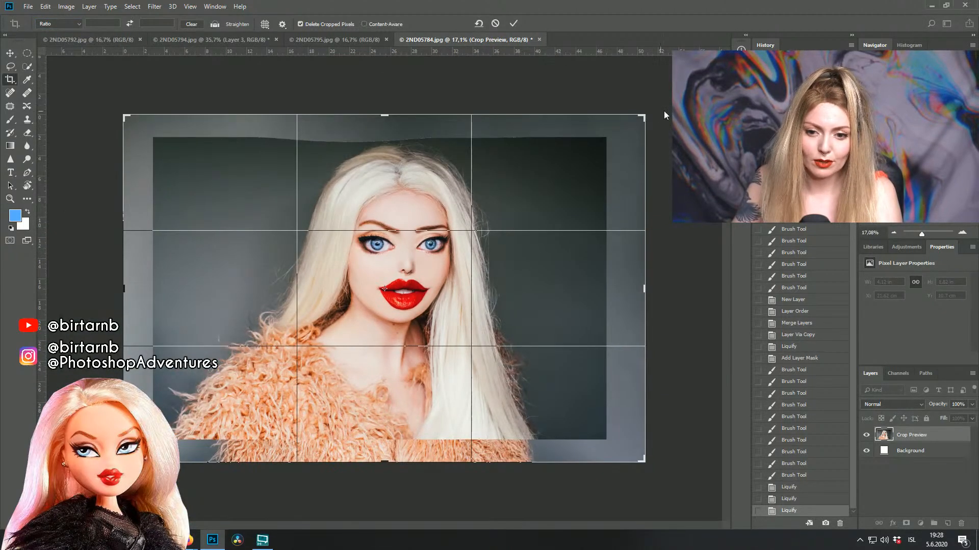
{"action": "left_click_drag", "start_coordinate": [642, 117], "coordinate": [595, 147]}
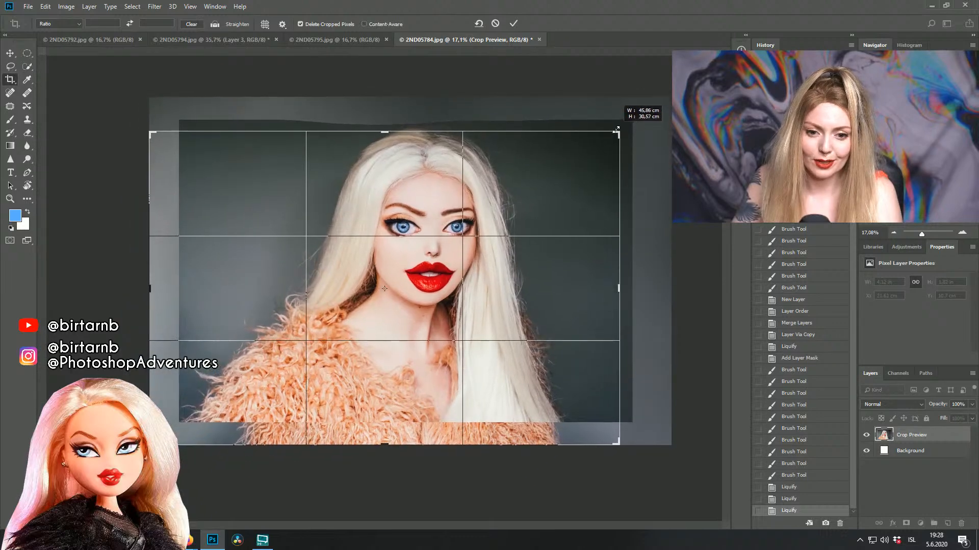
{"action": "left_click_drag", "start_coordinate": [146, 447], "coordinate": [164, 436]}
{"action": "left_click_drag", "start_coordinate": [344, 358], "coordinate": [342, 361]}
{"action": "key", "text": "Return"}
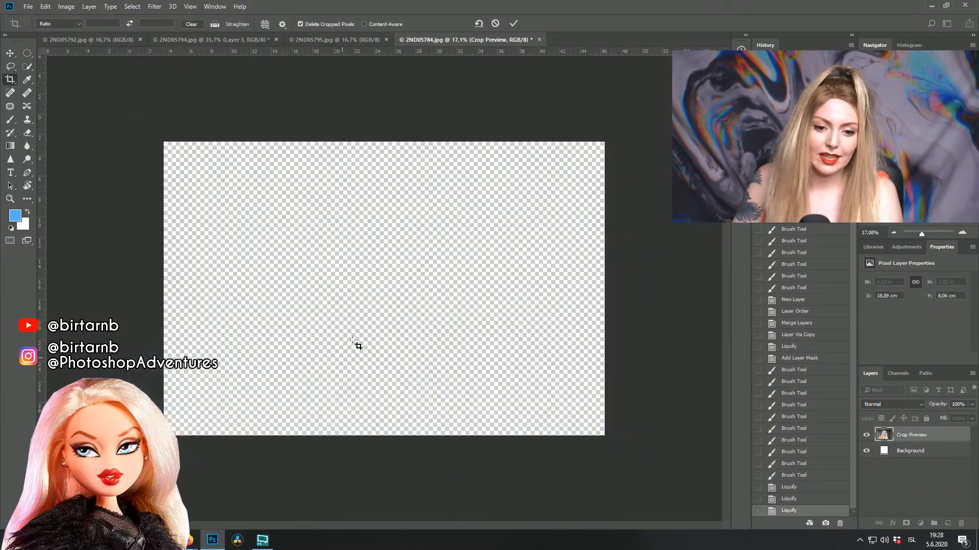
{"action": "scroll", "coordinate": [435, 256], "scroll_direction": "up", "scroll_amount": 2}
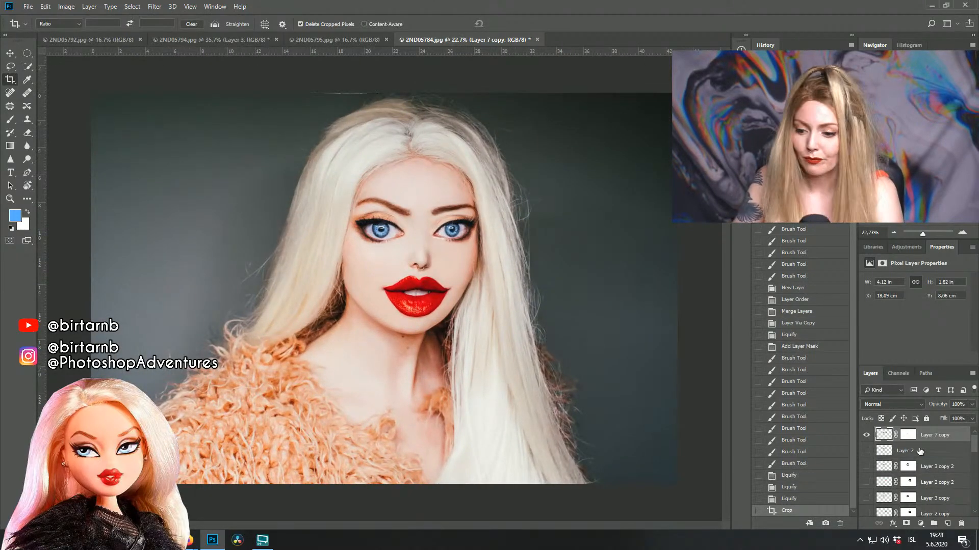
Step: Liquify Layer 1 copy 7, pushing the outer edge of the hair at the upper left of the head slightly inward
{"action": "scroll", "coordinate": [885, 487], "scroll_direction": "down", "scroll_amount": 1}
{"action": "scroll", "coordinate": [890, 497], "scroll_direction": "down", "scroll_amount": 2}
{"action": "left_click", "coordinate": [890, 498]}
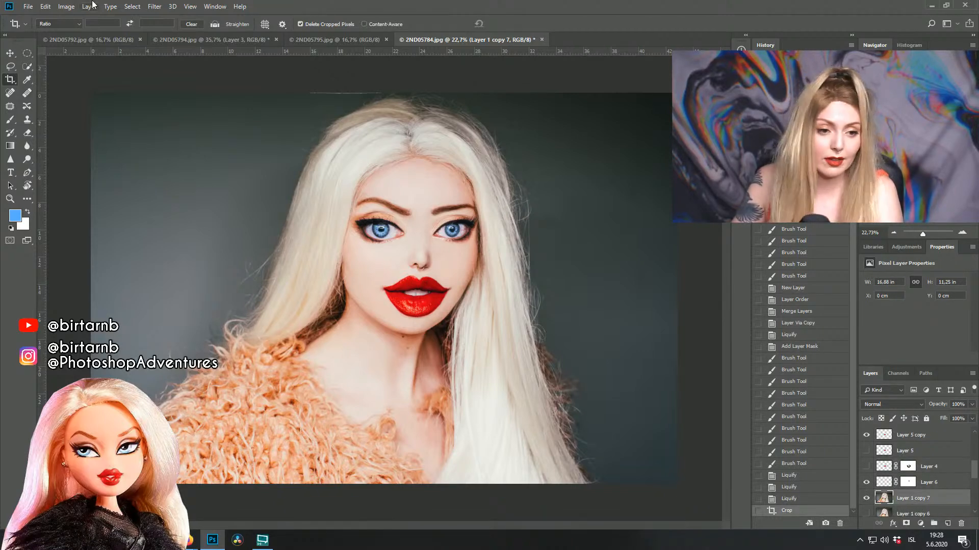
{"action": "left_click", "coordinate": [155, 6]}
{"action": "left_click", "coordinate": [182, 88]}
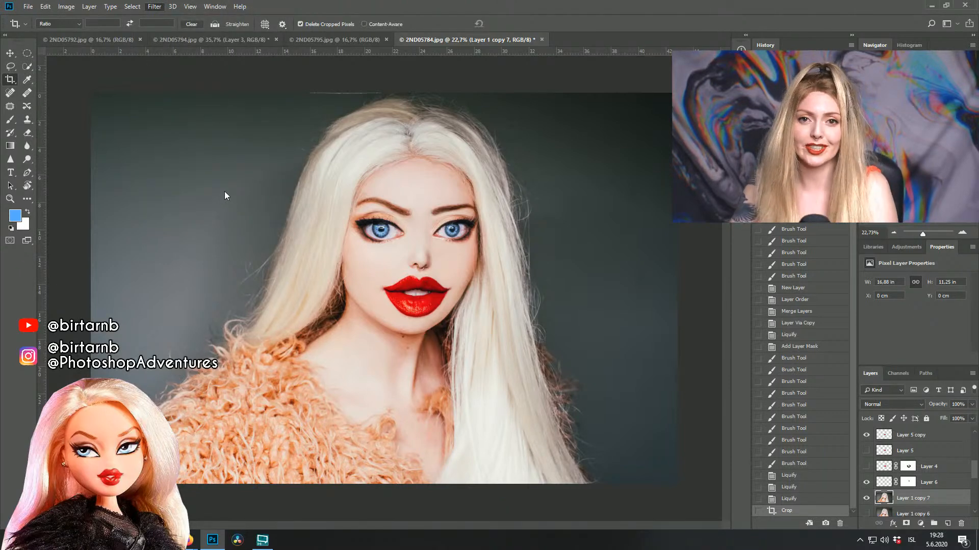
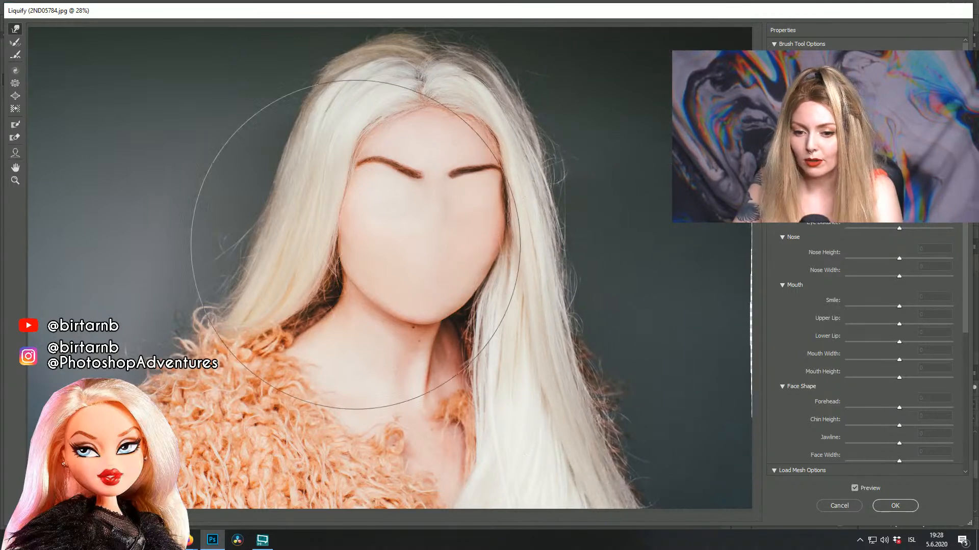
{"action": "left_click_drag", "start_coordinate": [250, 77], "coordinate": [265, 94]}
{"action": "left_click_drag", "start_coordinate": [311, 36], "coordinate": [316, 37]}
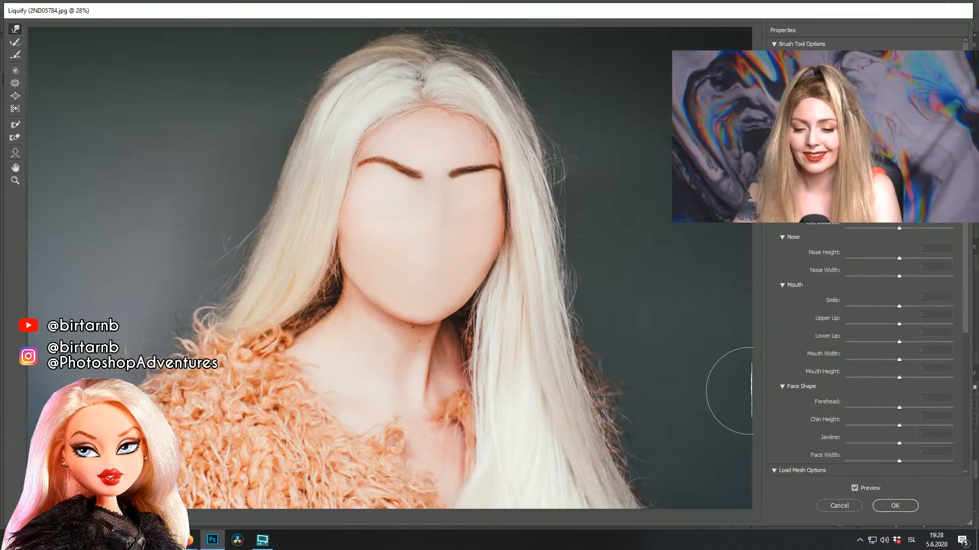
{"action": "left_click", "coordinate": [909, 508]}
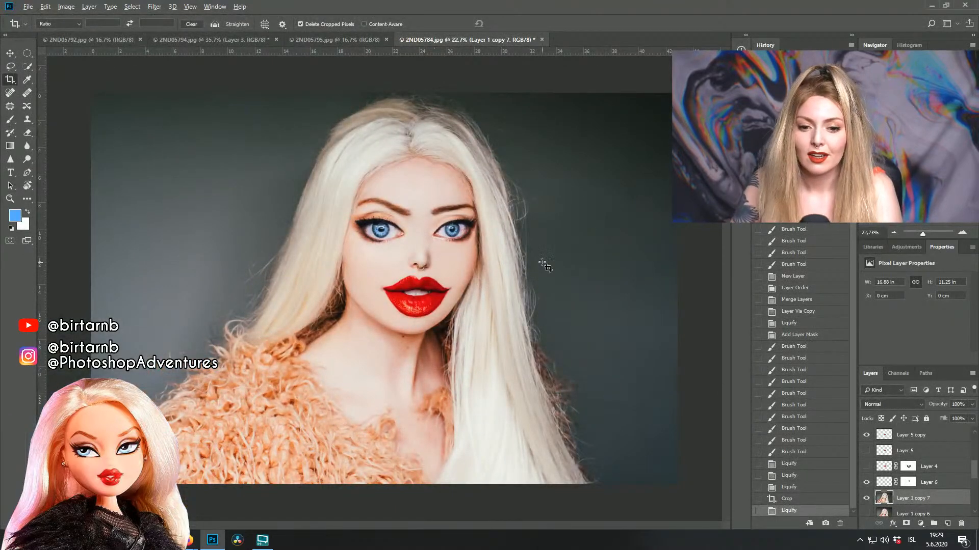
Step: Liquify Layer 1 copy 7 again, pushing the hair and fur collar on both sides of the neck inward to slim the neck and shoulders
{"action": "scroll", "coordinate": [542, 269], "scroll_direction": "down", "scroll_amount": 3}
{"action": "scroll", "coordinate": [509, 264], "scroll_direction": "up", "scroll_amount": 2}
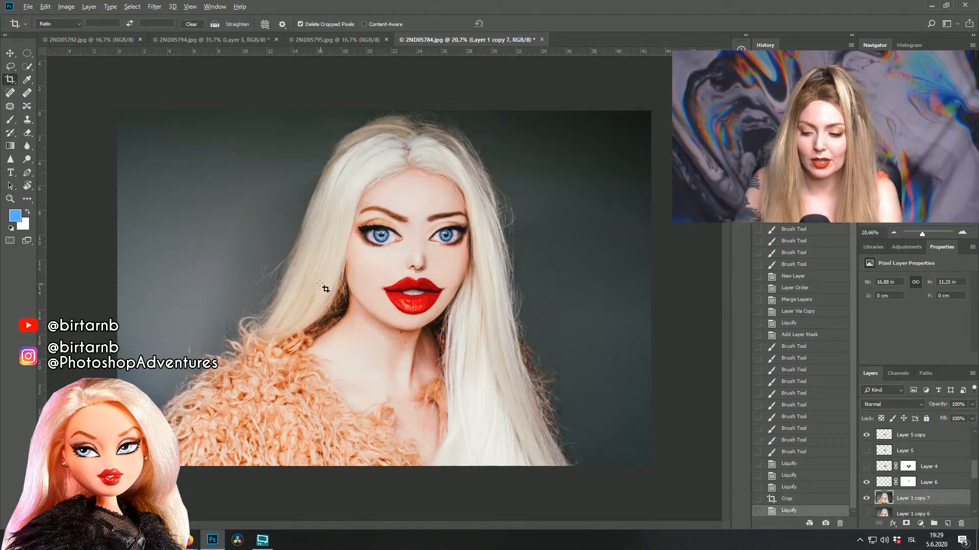
{"action": "scroll", "coordinate": [334, 300], "scroll_direction": "up", "scroll_amount": 3}
{"action": "scroll", "coordinate": [357, 278], "scroll_direction": "up", "scroll_amount": 1}
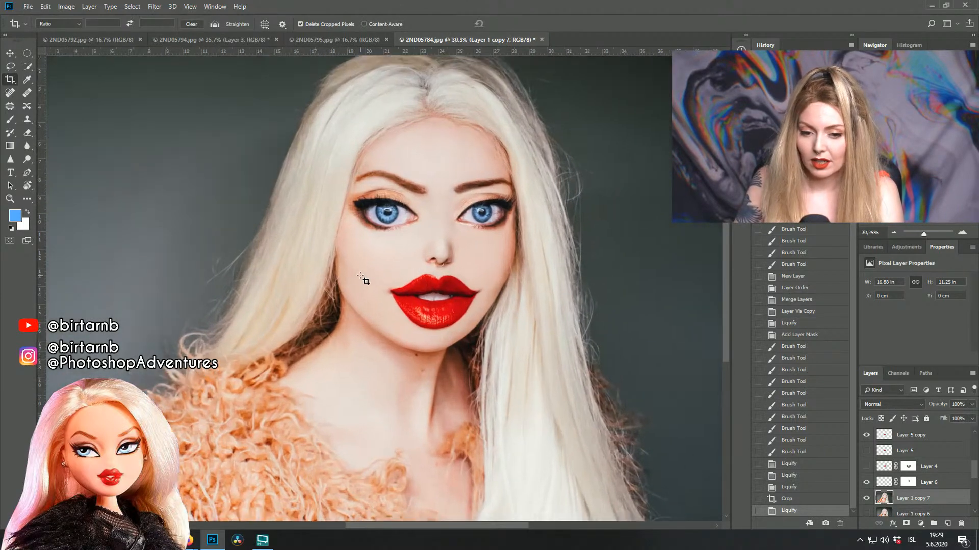
{"action": "scroll", "coordinate": [402, 279], "scroll_direction": "down", "scroll_amount": 1}
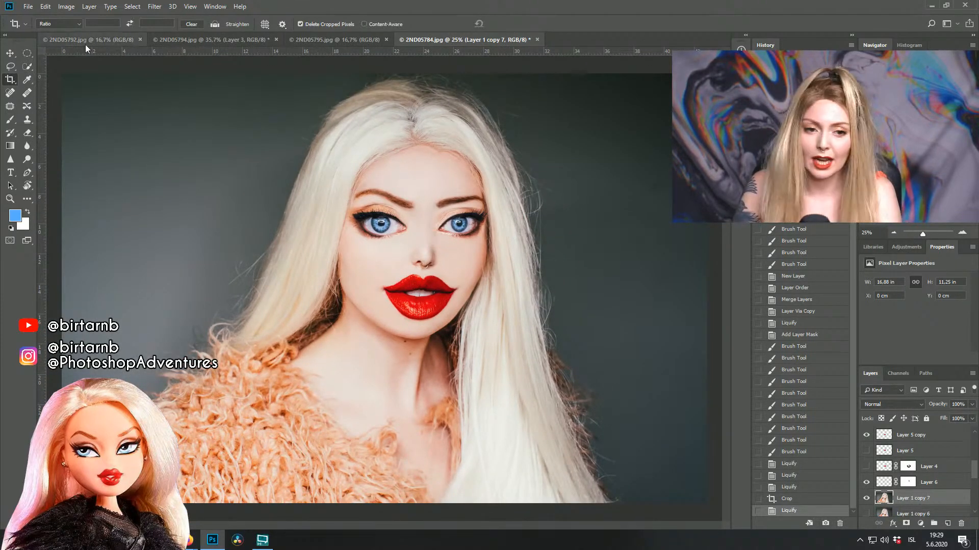
{"action": "left_click", "coordinate": [154, 7]}
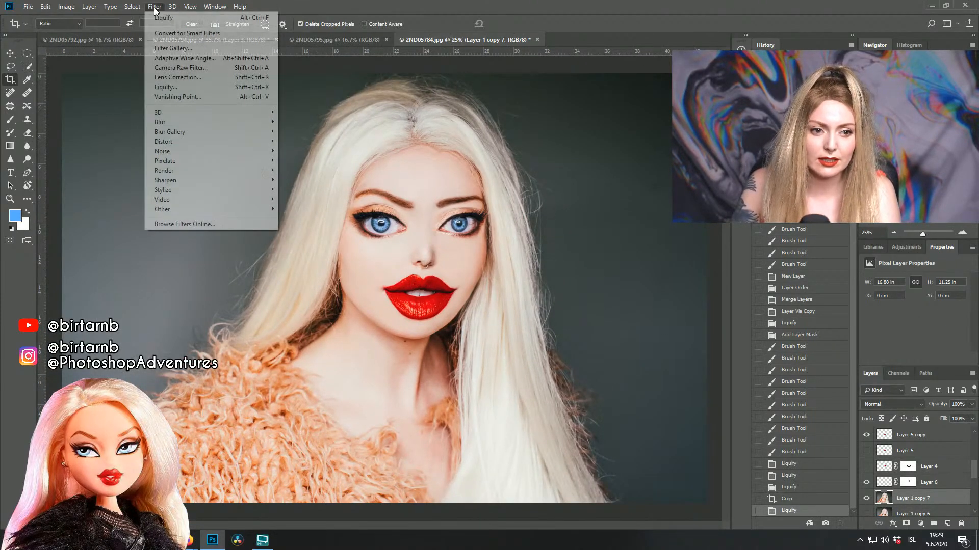
{"action": "left_click", "coordinate": [186, 90]}
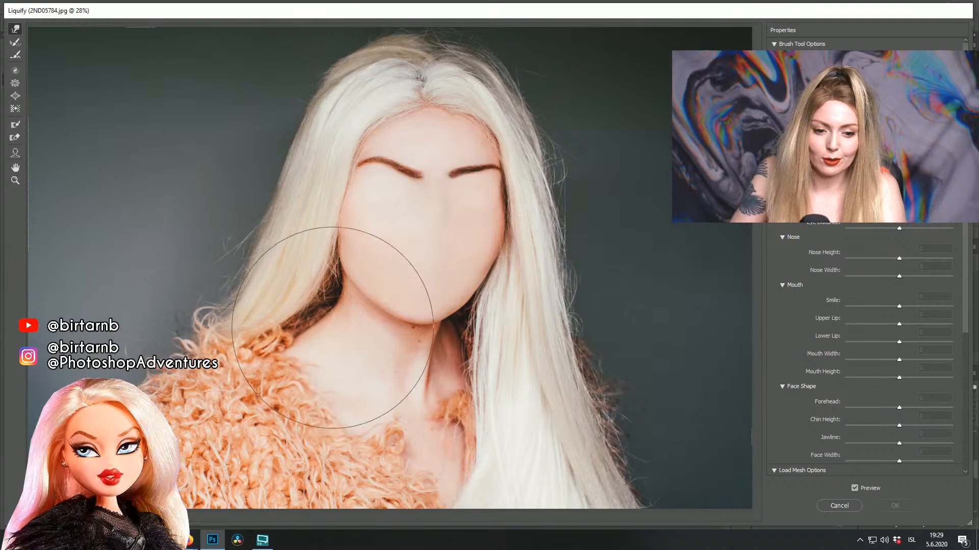
{"action": "mouse_move", "coordinate": [294, 321]}
{"action": "left_mouse_down"}
{"action": "mouse_move", "coordinate": [327, 343]}
{"action": "mouse_move", "coordinate": [294, 332]}
{"action": "mouse_move", "coordinate": [277, 349]}
{"action": "mouse_move", "coordinate": [301, 346]}
{"action": "left_mouse_up"}
{"action": "mouse_move", "coordinate": [474, 406]}
{"action": "left_mouse_down"}
{"action": "mouse_move", "coordinate": [459, 410]}
{"action": "mouse_move", "coordinate": [466, 448]}
{"action": "left_mouse_up"}
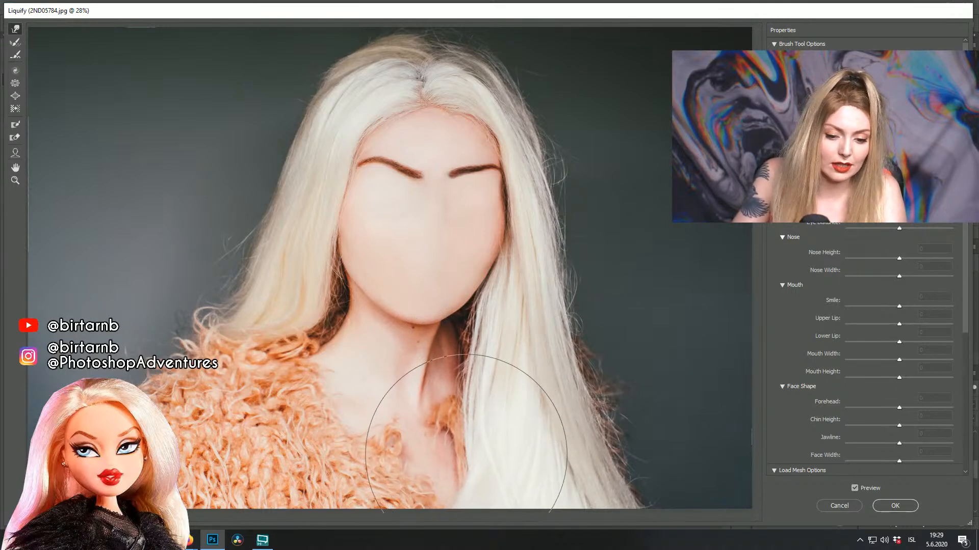
{"action": "left_click_drag", "start_coordinate": [427, 412], "coordinate": [422, 417]}
{"action": "left_click_drag", "start_coordinate": [455, 357], "coordinate": [444, 352]}
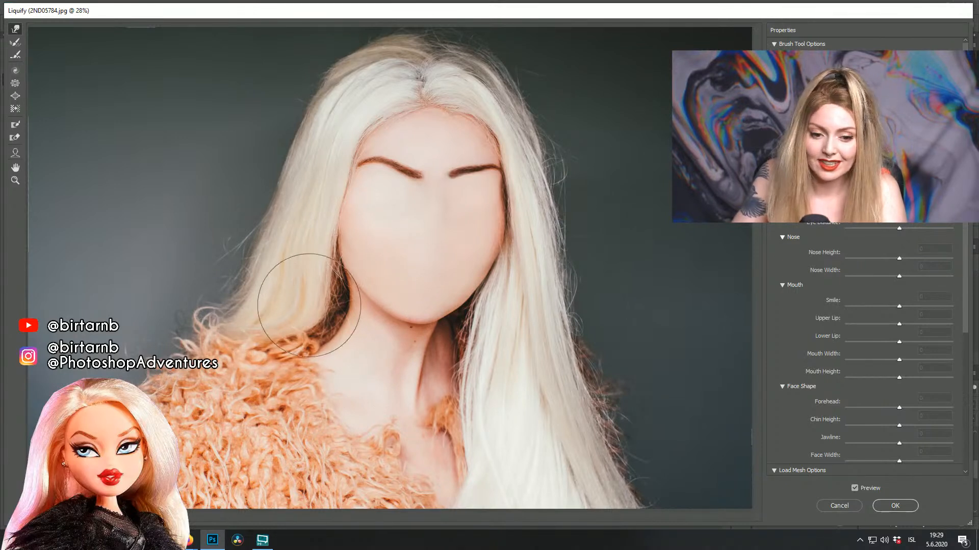
{"action": "mouse_move", "coordinate": [335, 279]}
{"action": "left_mouse_down"}
{"action": "mouse_move", "coordinate": [347, 296]}
{"action": "mouse_move", "coordinate": [345, 279]}
{"action": "mouse_move", "coordinate": [349, 328]}
{"action": "mouse_move", "coordinate": [349, 283]}
{"action": "mouse_move", "coordinate": [327, 306]}
{"action": "mouse_move", "coordinate": [327, 328]}
{"action": "mouse_move", "coordinate": [328, 317]}
{"action": "left_mouse_up"}
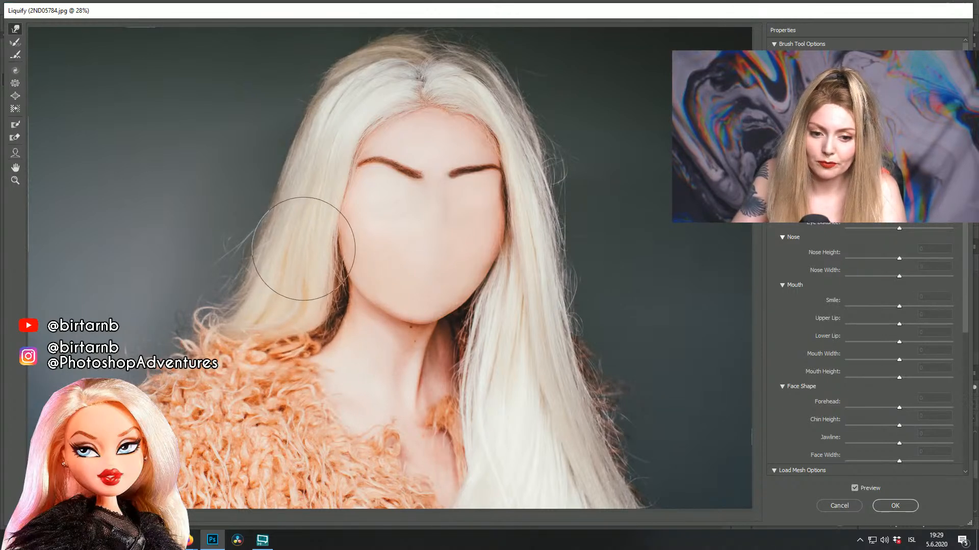
{"action": "left_click", "coordinate": [902, 504]}
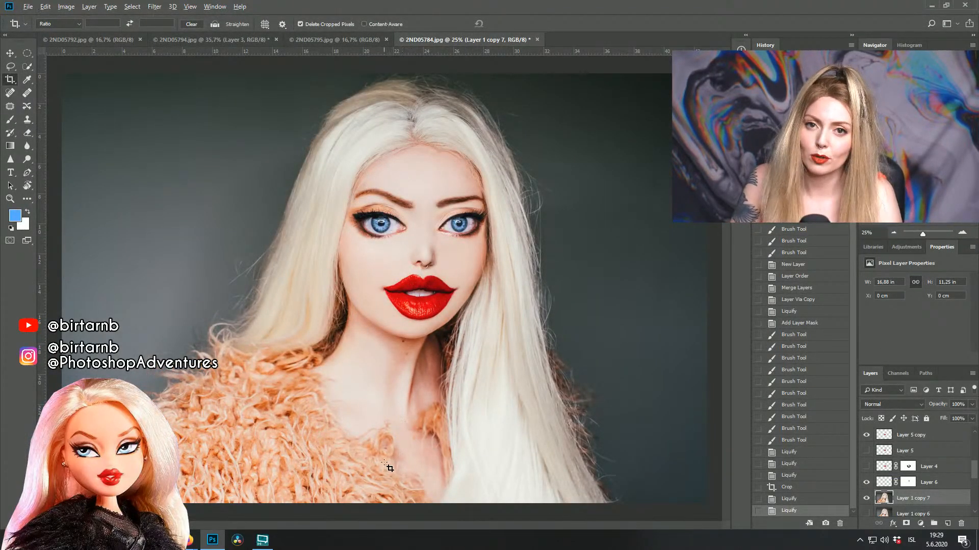
Step: Make the eye layer, Layer 7 copy, active and duplicate the whole image into a separate document under the default name
{"action": "scroll", "coordinate": [378, 482], "scroll_direction": "down", "scroll_amount": 2}
{"action": "scroll", "coordinate": [410, 369], "scroll_direction": "up", "scroll_amount": 4}
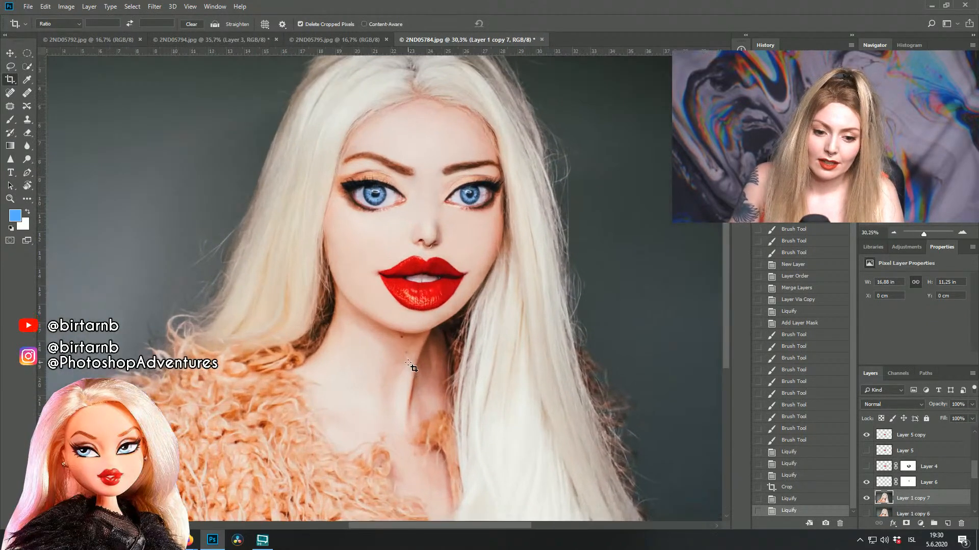
{"action": "scroll", "coordinate": [414, 361], "scroll_direction": "down", "scroll_amount": 1}
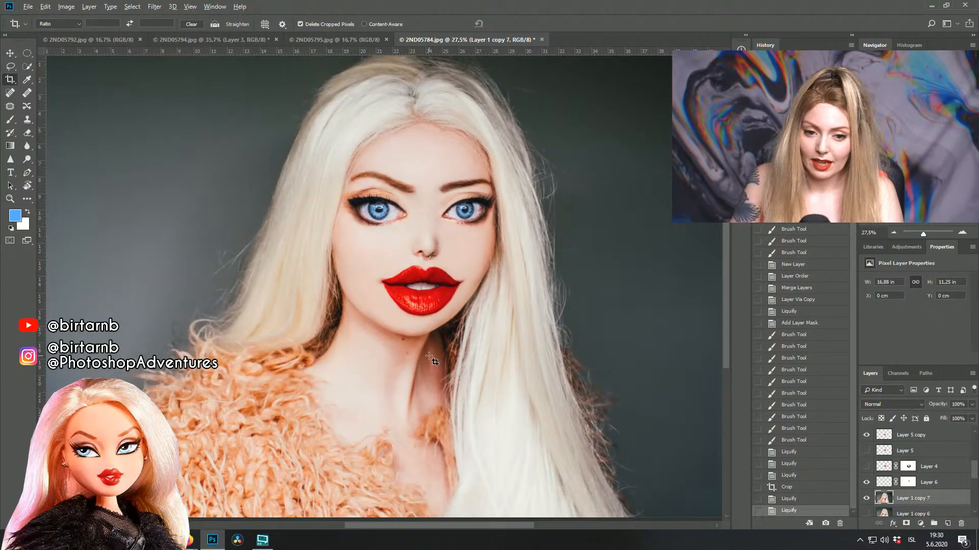
{"action": "scroll", "coordinate": [429, 357], "scroll_direction": "up", "scroll_amount": 1}
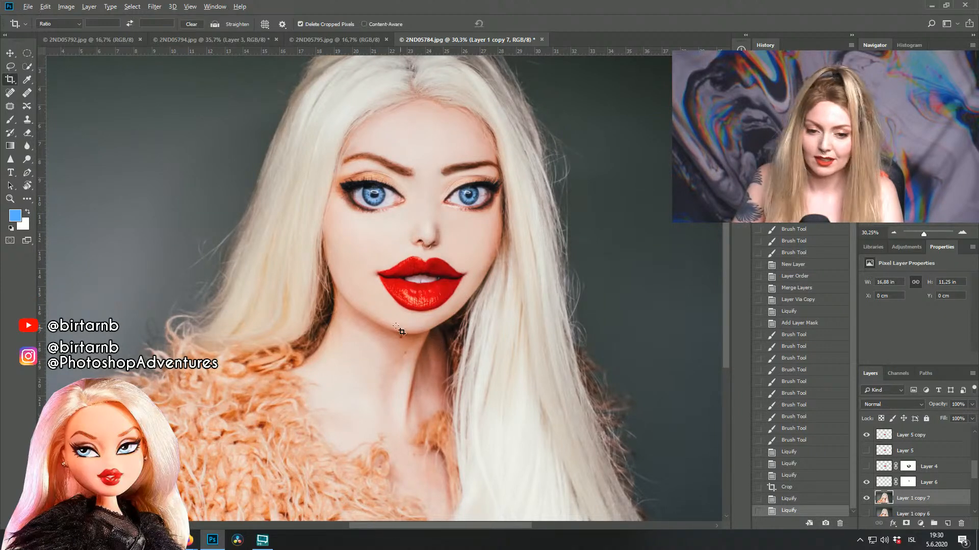
{"action": "scroll", "coordinate": [910, 454], "scroll_direction": "up", "scroll_amount": 5}
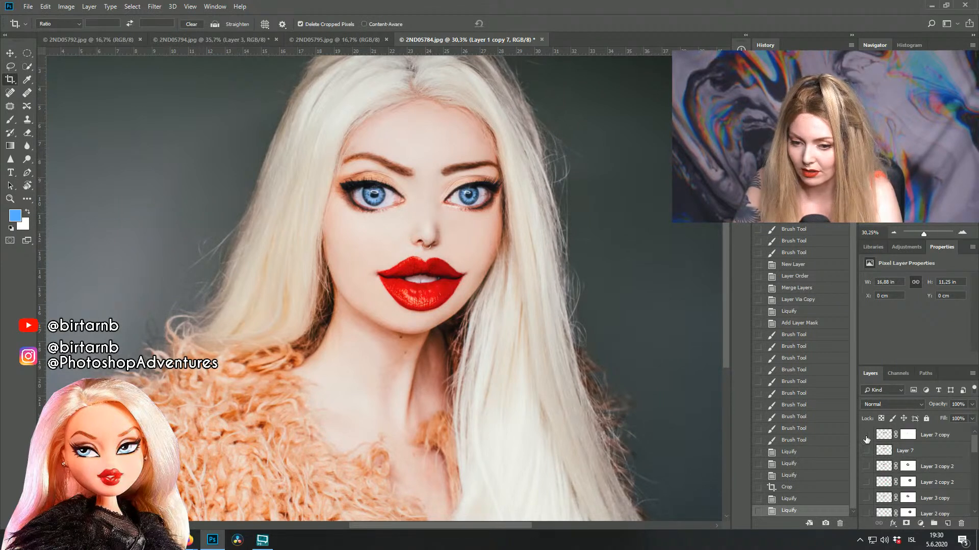
{"action": "left_click", "coordinate": [866, 436]}
{"action": "left_click", "coordinate": [879, 437]}
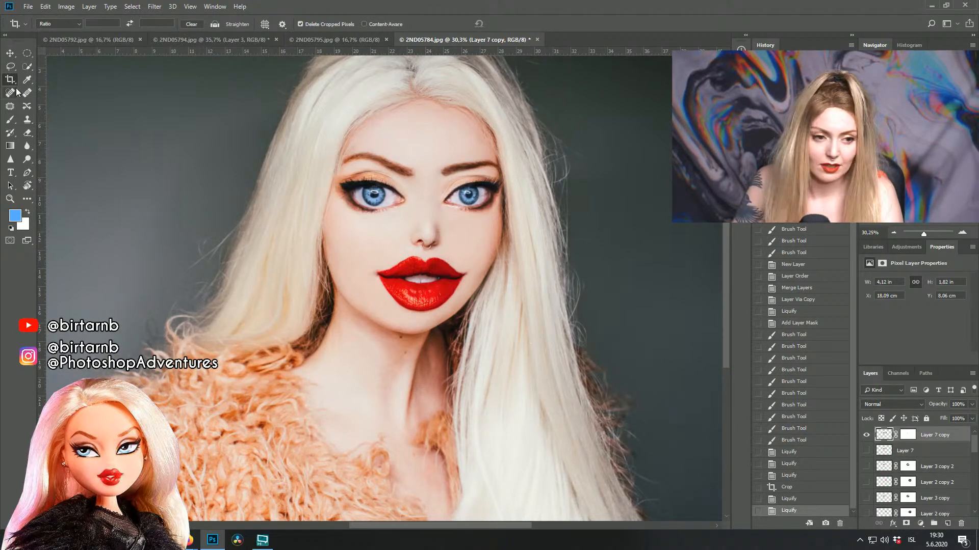
{"action": "left_click", "coordinate": [67, 6]}
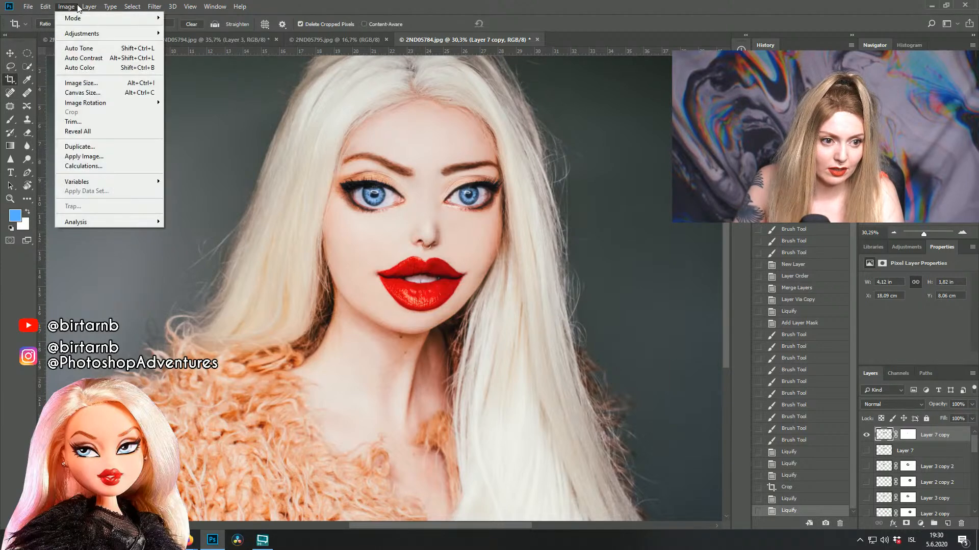
{"action": "left_click", "coordinate": [94, 147]}
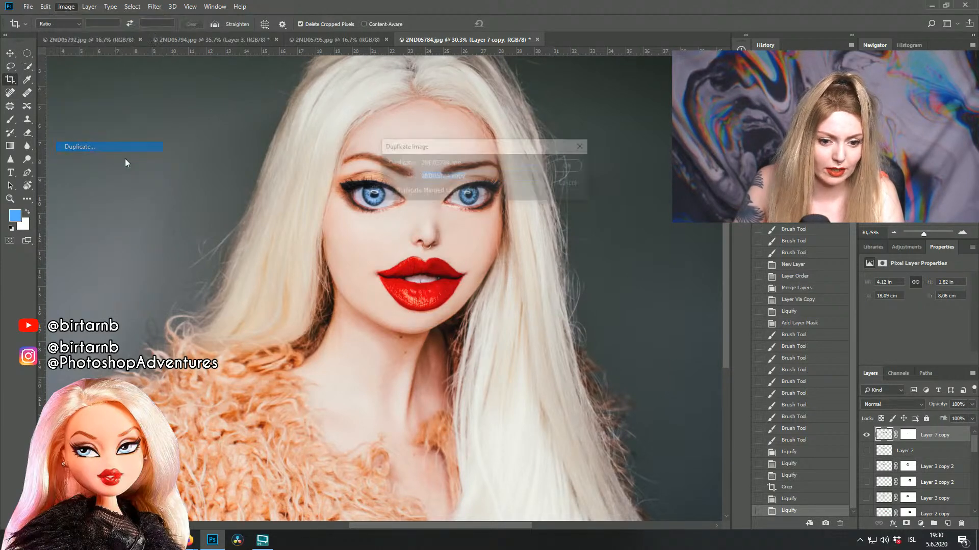
{"action": "left_click", "coordinate": [571, 166]}
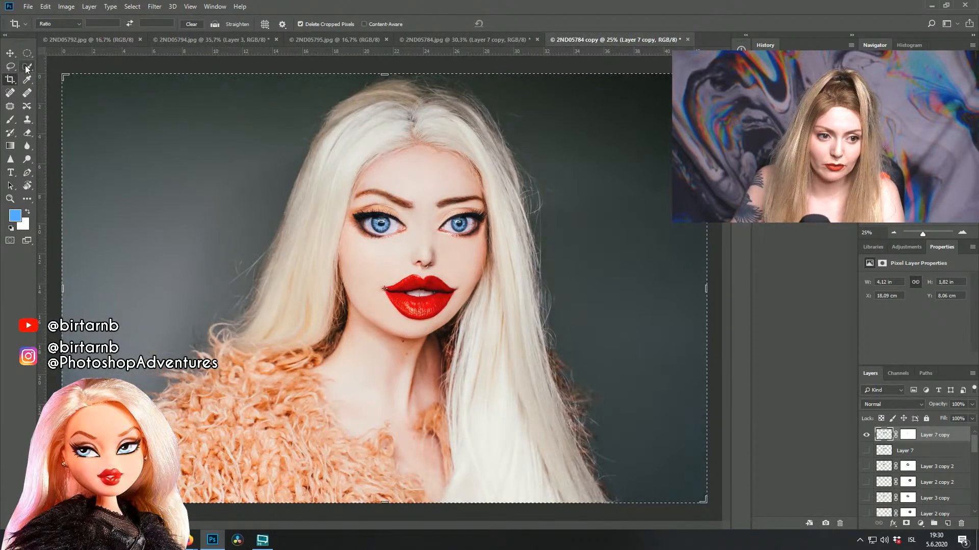
Step: Move the eyes on Layer 7 copy slightly down the face, to a vertical position of about 8.55 cm
{"action": "left_click", "coordinate": [12, 57]}
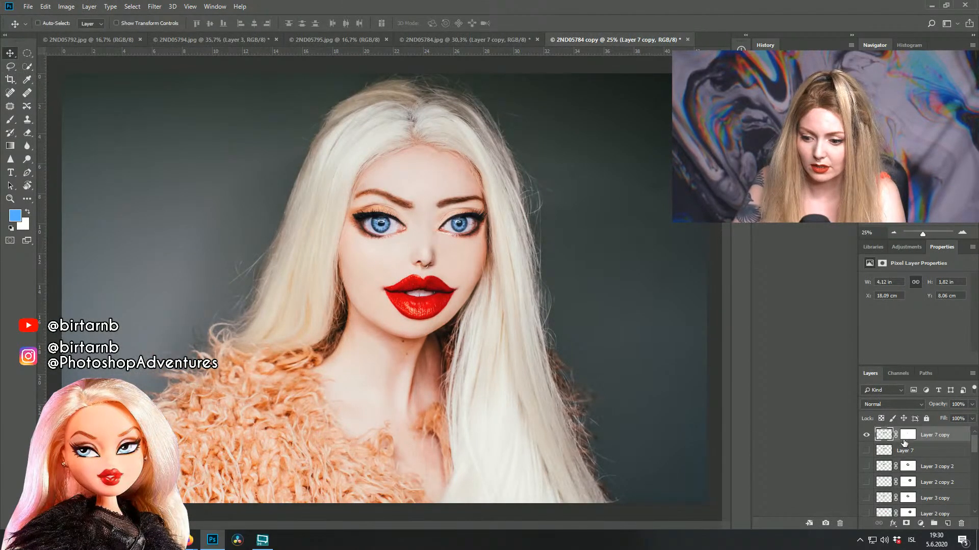
{"action": "left_click_drag", "start_coordinate": [448, 226], "coordinate": [450, 238]}
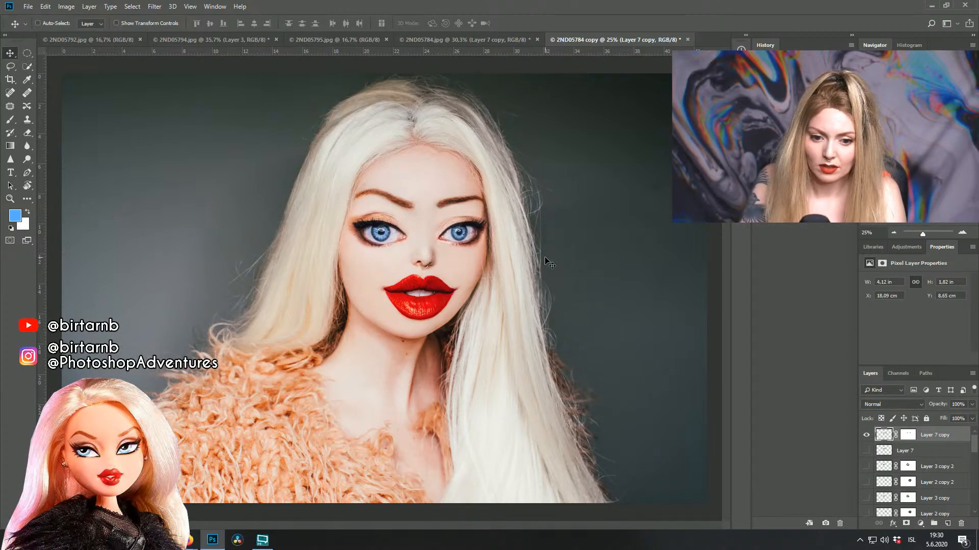
{"action": "scroll", "coordinate": [457, 228], "scroll_direction": "up", "scroll_amount": 3}
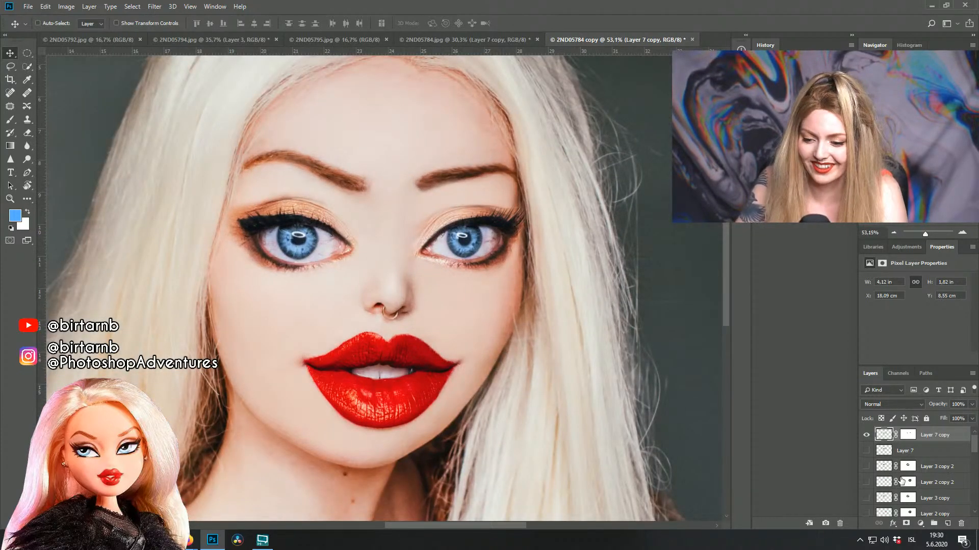
Step: Check which layer holds the face by toggling the visibility of Layer 1 copy 7, and duplicate that layer
{"action": "scroll", "coordinate": [902, 481], "scroll_direction": "down", "scroll_amount": 5}
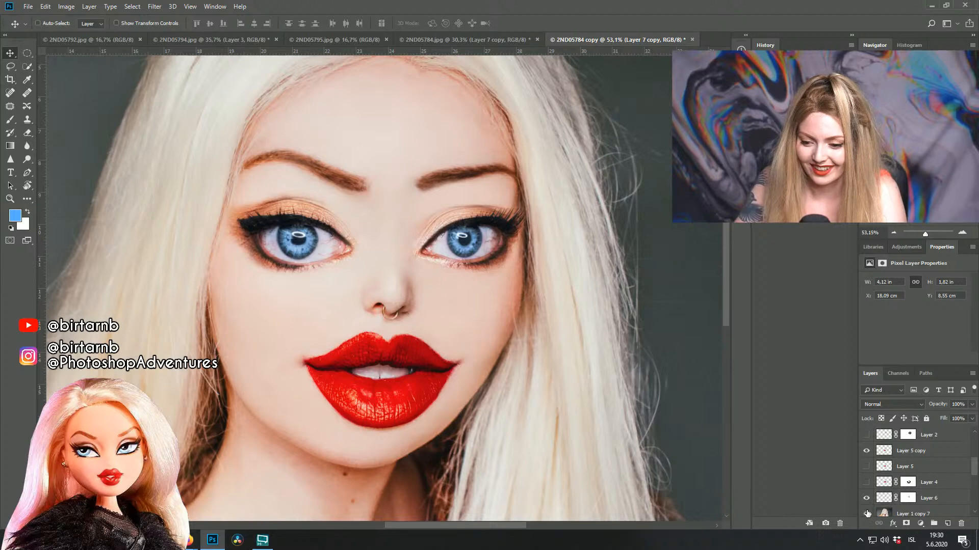
{"action": "left_click", "coordinate": [867, 515]}
{"action": "left_click", "coordinate": [867, 515]}
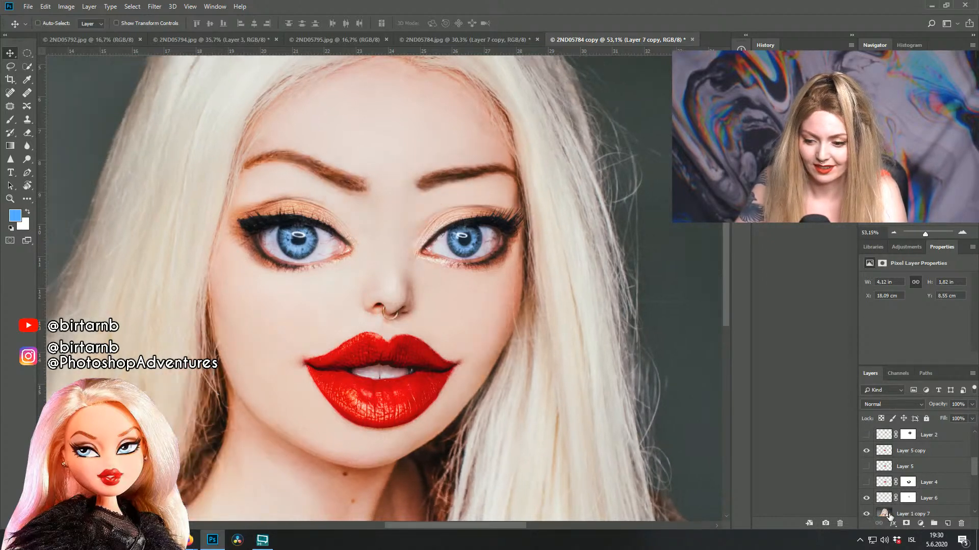
{"action": "left_click", "coordinate": [904, 511]}
{"action": "key", "text": "ctrl"}
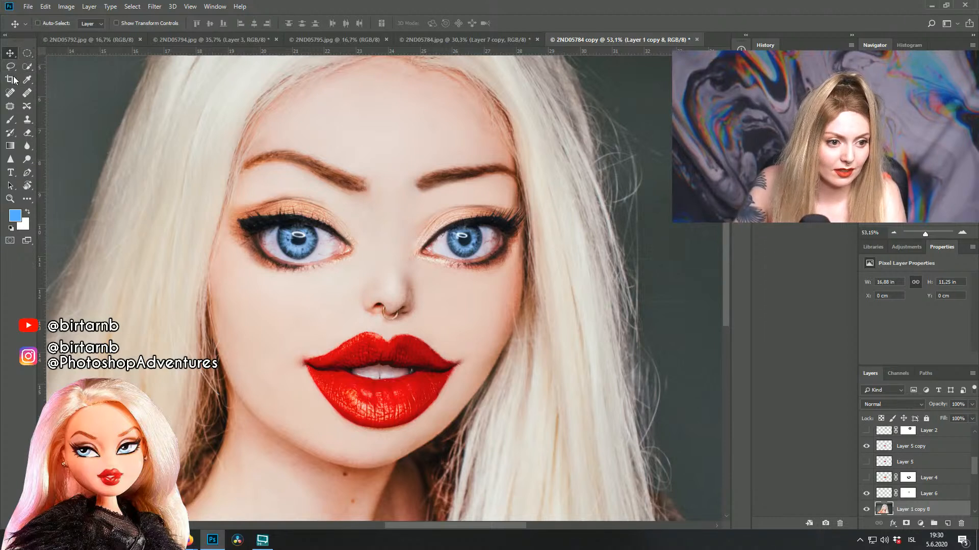
Step: Outline both eyebrows with the Polygonal Lasso as one combined selection and copy them onto a new layer
{"action": "key", "text": "shift+l"}
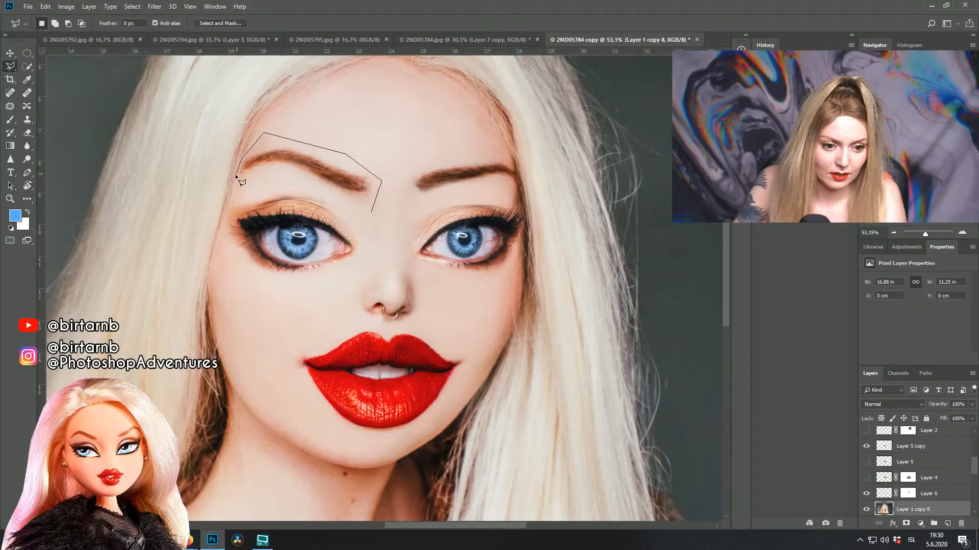
{"action": "left_click", "coordinate": [232, 190]}
{"action": "double_click", "coordinate": [357, 214]}
{"action": "left_click", "coordinate": [399, 152], "text": "shift"}
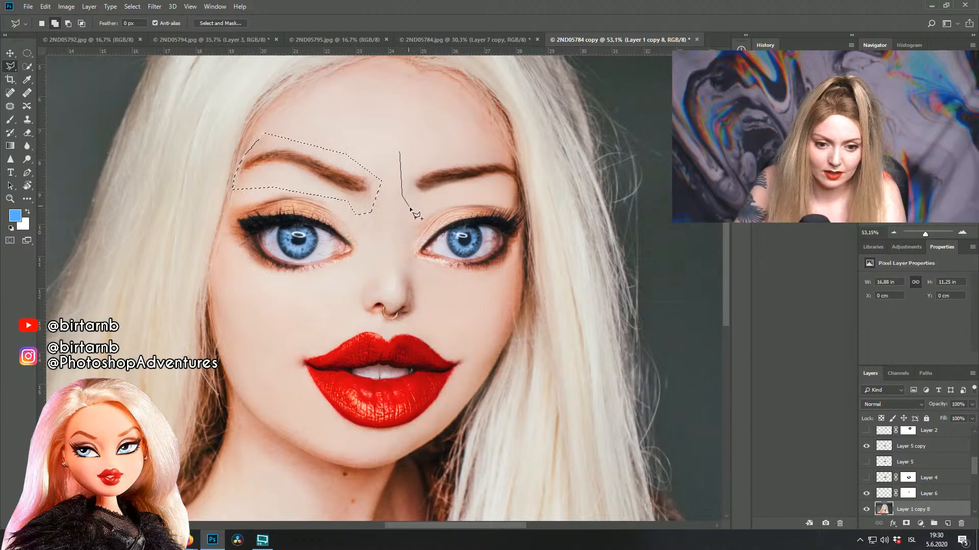
{"action": "left_click", "coordinate": [423, 200]}
{"action": "left_click", "coordinate": [501, 183]}
{"action": "left_click", "coordinate": [520, 186]}
{"action": "left_click", "coordinate": [522, 178]}
{"action": "left_click", "coordinate": [515, 160]}
{"action": "double_click", "coordinate": [439, 148]}
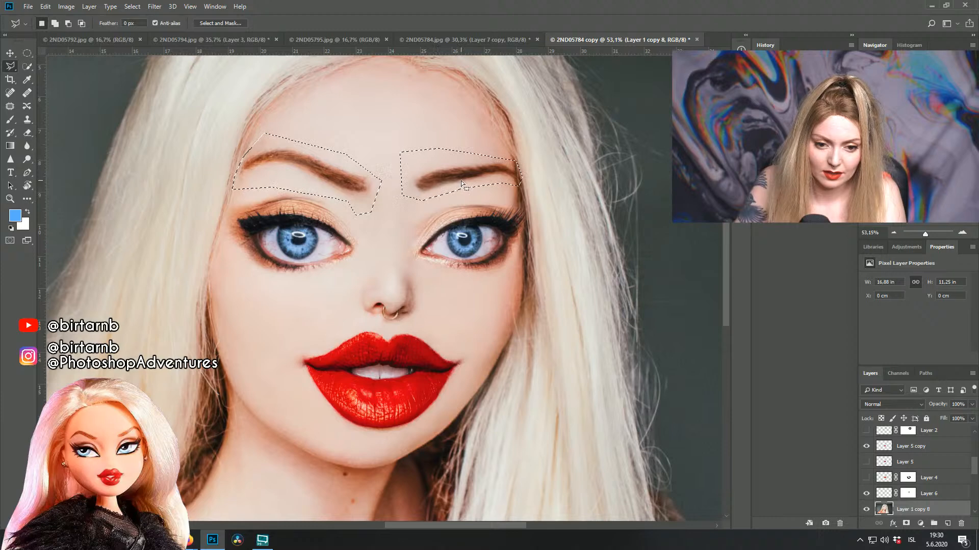
{"action": "right_click", "coordinate": [461, 180]}
{"action": "left_click", "coordinate": [497, 249]}
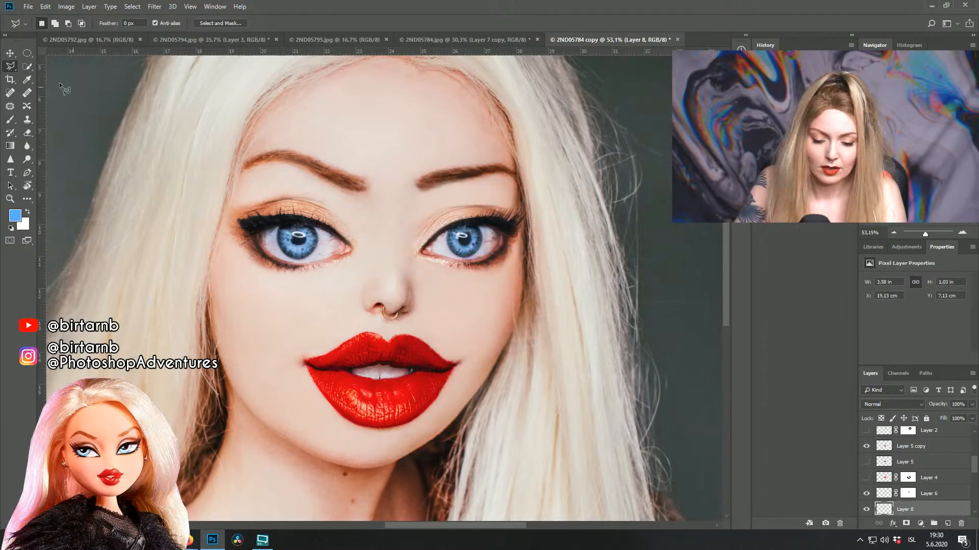
Step: Nudge the copied eyebrows on Layer 8 down closer to the eyes, to a vertical position of 7.49 cm
{"action": "left_click", "coordinate": [9, 53]}
{"action": "key", "text": "Down"}
{"action": "key", "text": "Down"}
{"action": "key", "text": "Down"}
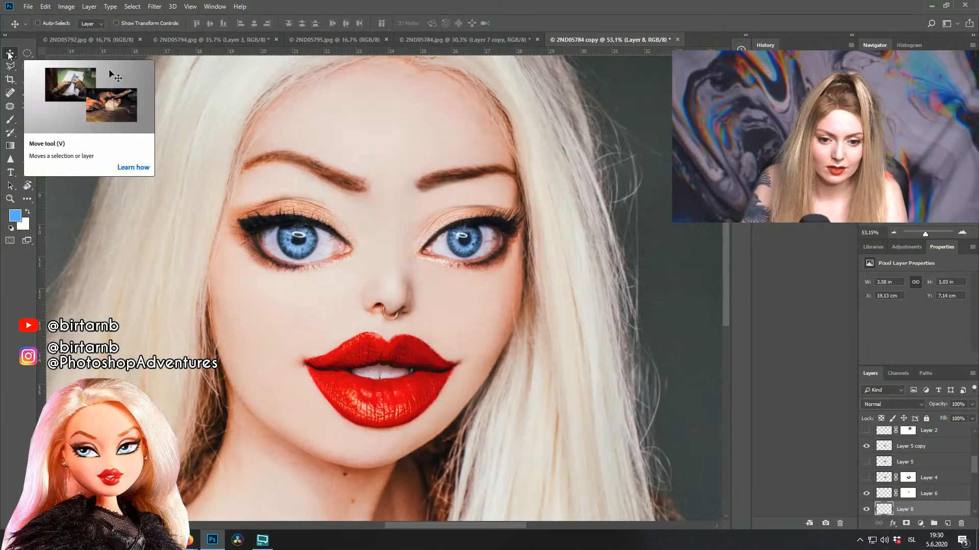
{"action": "key", "text": "Down"}
{"action": "key", "text": "Down"}
{"action": "key", "text": "Down"}
{"action": "key", "text": "Down"}
{"action": "key", "text": "Down"}
{"action": "key", "text": "Down"}
{"action": "key", "text": "Down"}
{"action": "key", "text": "Down"}
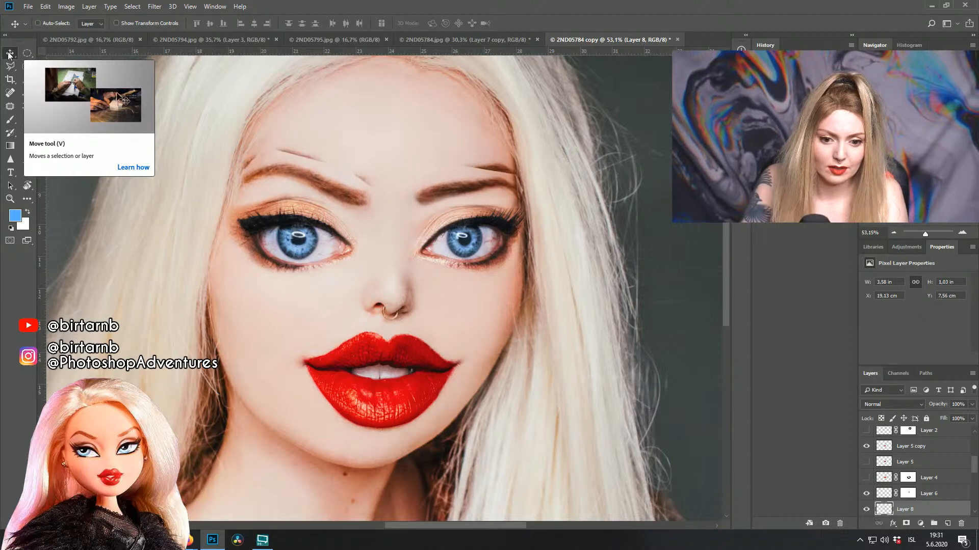
{"action": "key", "text": "Up"}
{"action": "key", "text": "Up"}
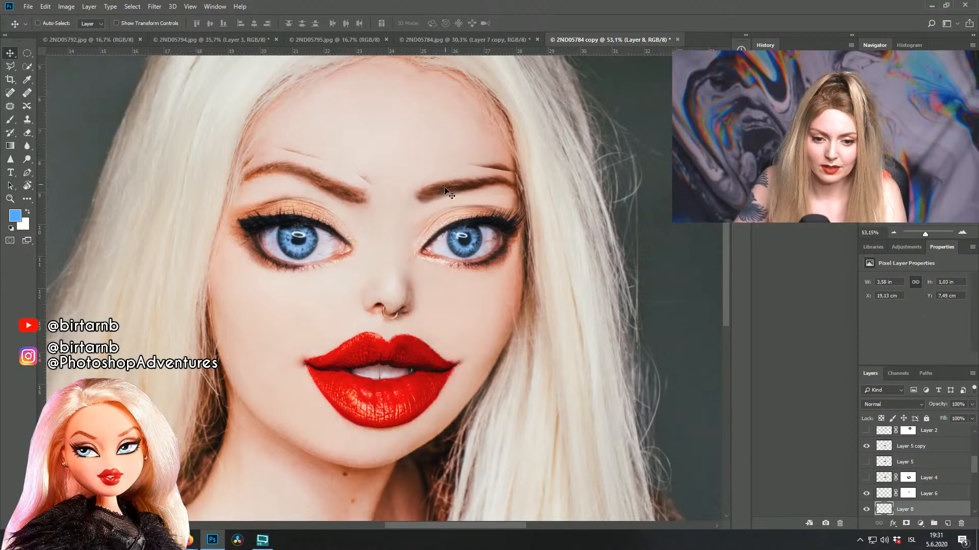
Step: Duplicate Layer 1 copy 8 and merge the lowered eyebrow layer, Layer 8, down into the new duplicate
{"action": "scroll", "coordinate": [471, 273], "scroll_direction": "down", "scroll_amount": 5}
{"action": "scroll", "coordinate": [413, 239], "scroll_direction": "up", "scroll_amount": 5}
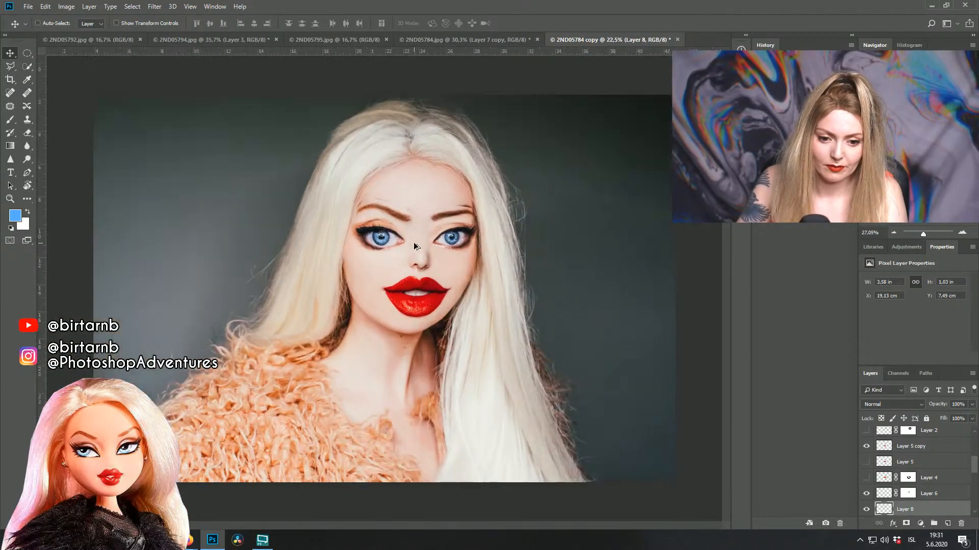
{"action": "scroll", "coordinate": [413, 244], "scroll_direction": "down", "scroll_amount": 1}
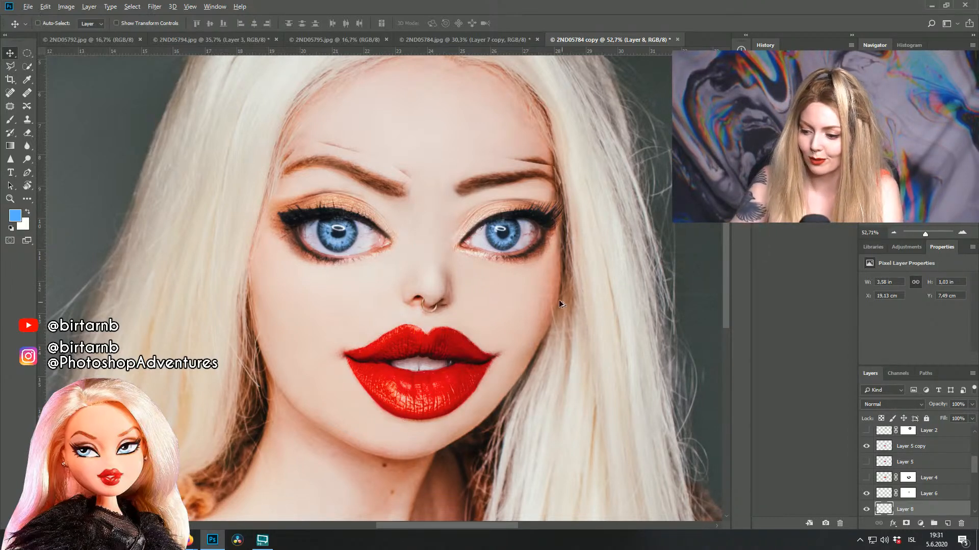
{"action": "scroll", "coordinate": [439, 193], "scroll_direction": "up", "scroll_amount": 2}
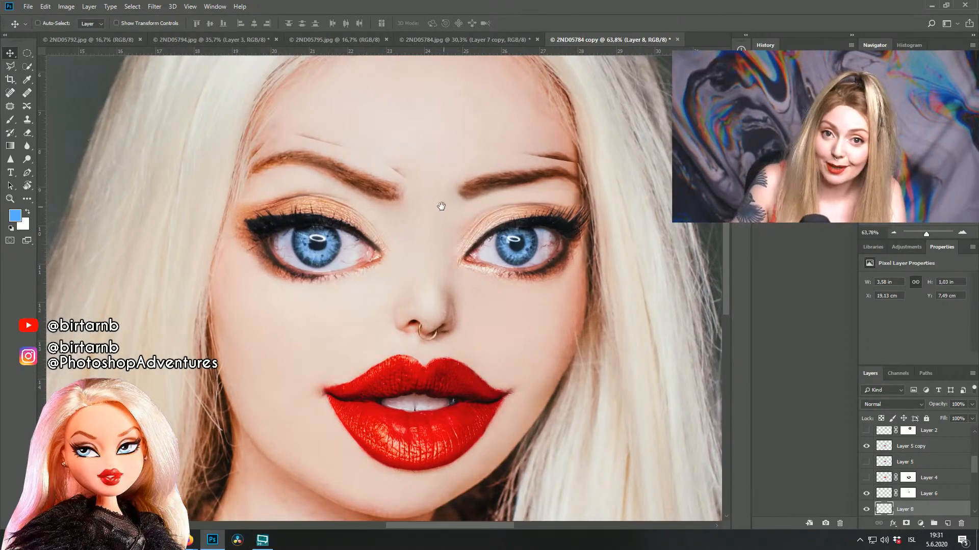
{"action": "left_click_drag", "start_coordinate": [448, 208], "coordinate": [426, 240]}
{"action": "scroll", "coordinate": [908, 495], "scroll_direction": "down", "scroll_amount": 2}
{"action": "left_click", "coordinate": [916, 497]}
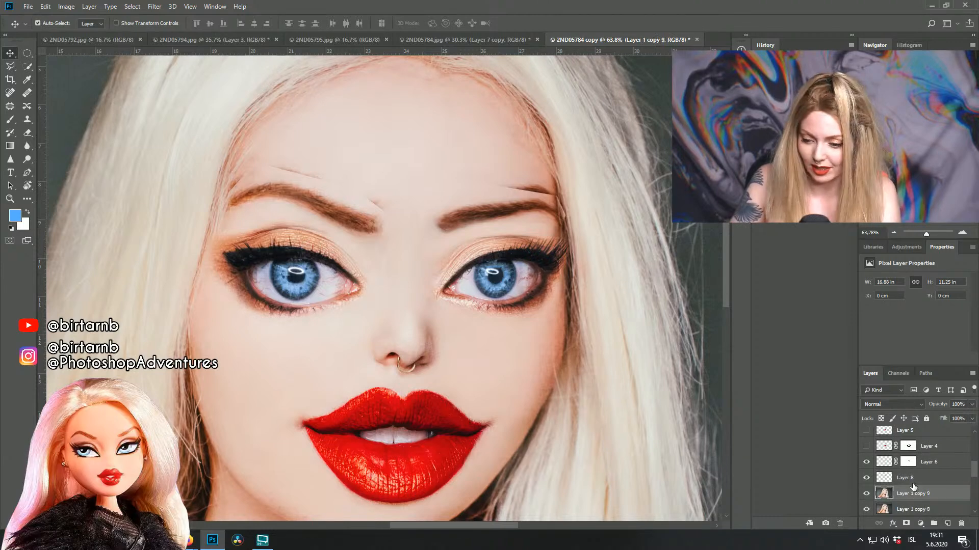
{"action": "left_click_drag", "start_coordinate": [912, 487], "coordinate": [917, 483]}
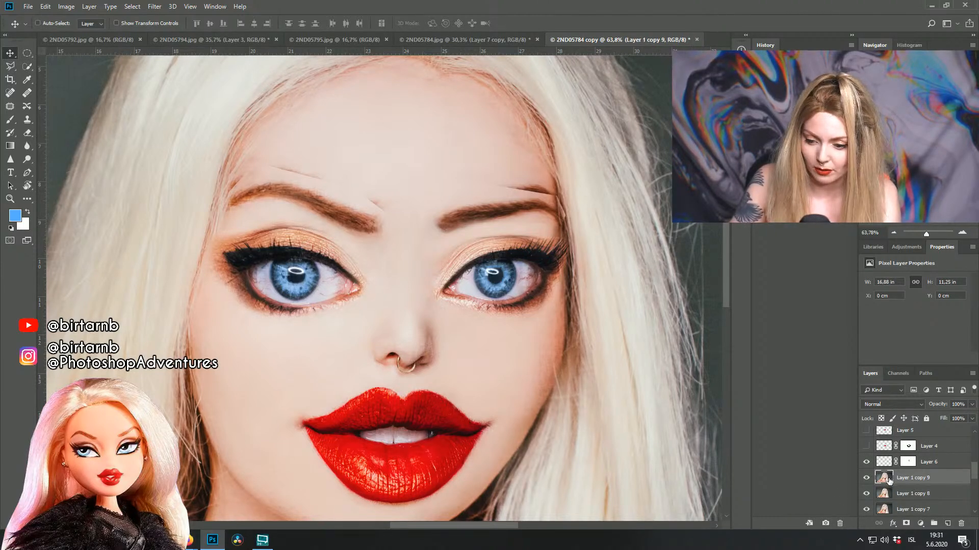
Step: Clone clean skin over the nose bridge and the area between the eyebrows on Layer 1 copy 9 with the Clone Stamp
{"action": "scroll", "coordinate": [386, 266], "scroll_direction": "up", "scroll_amount": 3}
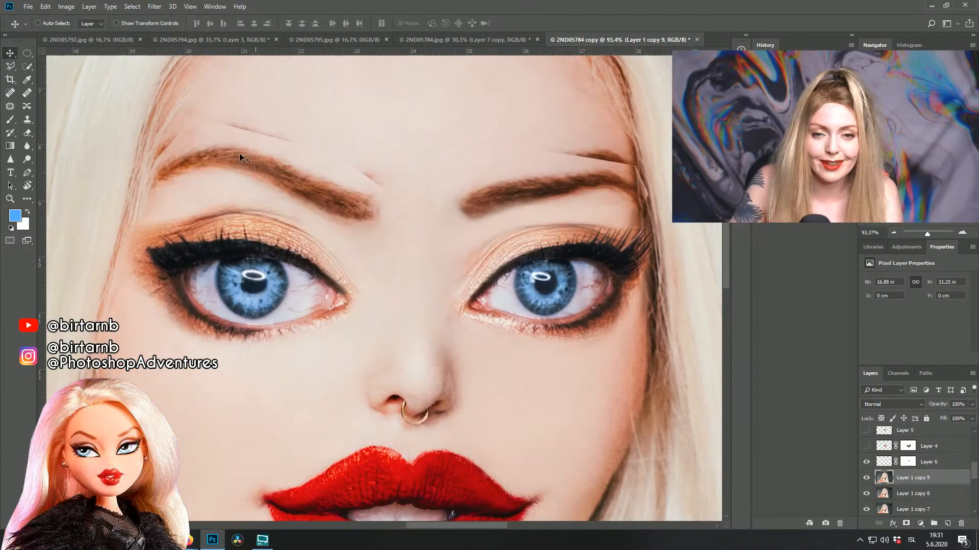
{"action": "left_click", "coordinate": [27, 119]}
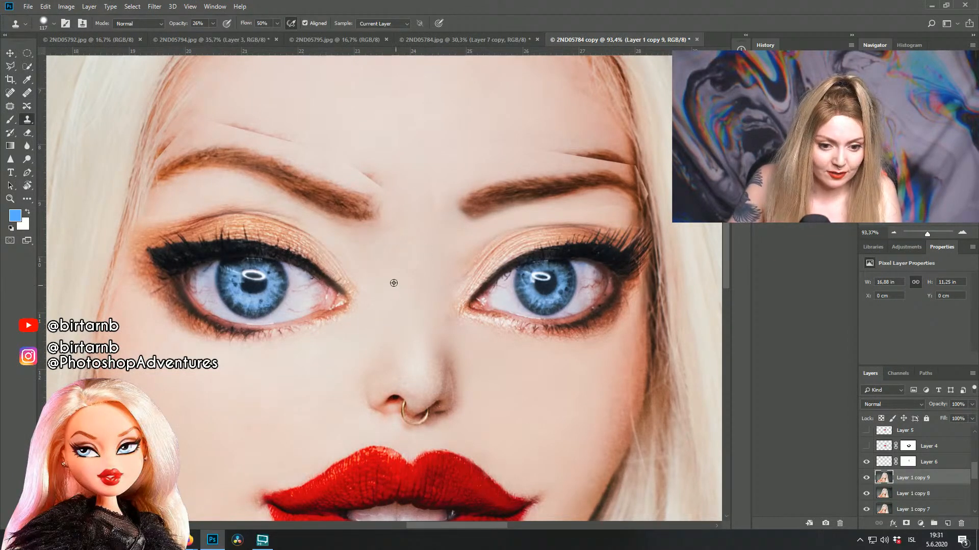
{"action": "left_click", "coordinate": [391, 264], "text": "alt"}
{"action": "left_click", "coordinate": [400, 246]}
{"action": "left_click", "coordinate": [408, 232]}
{"action": "left_click", "coordinate": [415, 219]}
{"action": "left_click", "coordinate": [414, 216]}
{"action": "left_click", "coordinate": [413, 215]}
{"action": "left_click", "coordinate": [413, 215]}
{"action": "left_click", "coordinate": [415, 179]}
Step: Clone forehead skin over the leftover original eyebrow edge above the inner end and middle of the left-hand eyebrow
{"action": "left_click", "coordinate": [399, 160], "text": "alt"}
{"action": "left_click", "coordinate": [384, 164]}
{"action": "left_click", "coordinate": [371, 164]}
{"action": "left_click", "coordinate": [375, 166]}
{"action": "left_click", "coordinate": [380, 167]}
{"action": "left_click", "coordinate": [384, 168]}
{"action": "left_click", "coordinate": [382, 168]}
{"action": "left_click", "coordinate": [380, 168]}
{"action": "left_click", "coordinate": [381, 164]}
{"action": "left_click", "coordinate": [382, 158]}
{"action": "left_click", "coordinate": [377, 159]}
{"action": "left_click", "coordinate": [372, 162]}
{"action": "left_click", "coordinate": [369, 156]}
{"action": "left_click", "coordinate": [367, 153]}
{"action": "left_click", "coordinate": [349, 149]}
{"action": "left_click", "coordinate": [334, 145]}
{"action": "left_click", "coordinate": [312, 138]}
{"action": "left_click", "coordinate": [323, 144]}
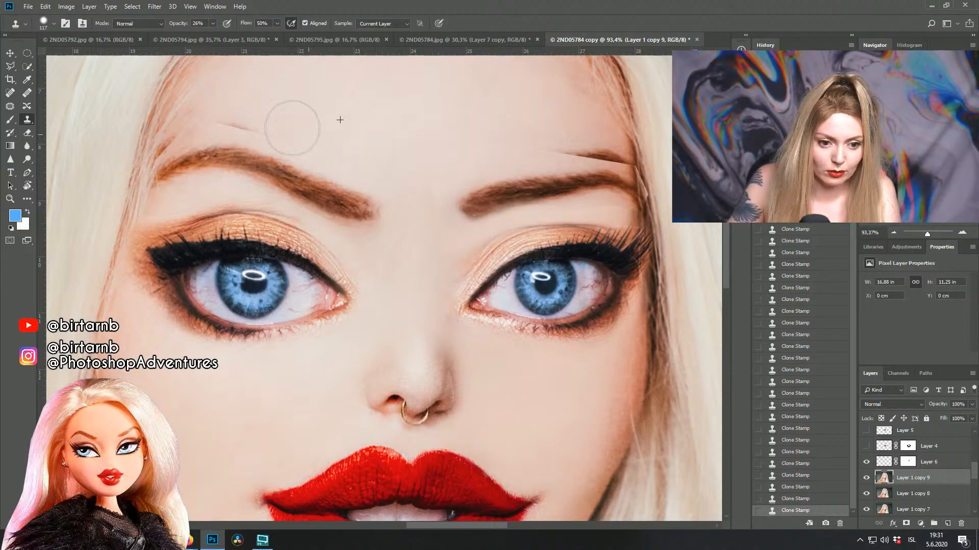
Step: Reduce the Clone Stamp brush size and clone away the remaining faint line above the arch of the left-hand eyebrow
{"action": "left_click_drag", "start_coordinate": [367, 147], "coordinate": [442, 181]}
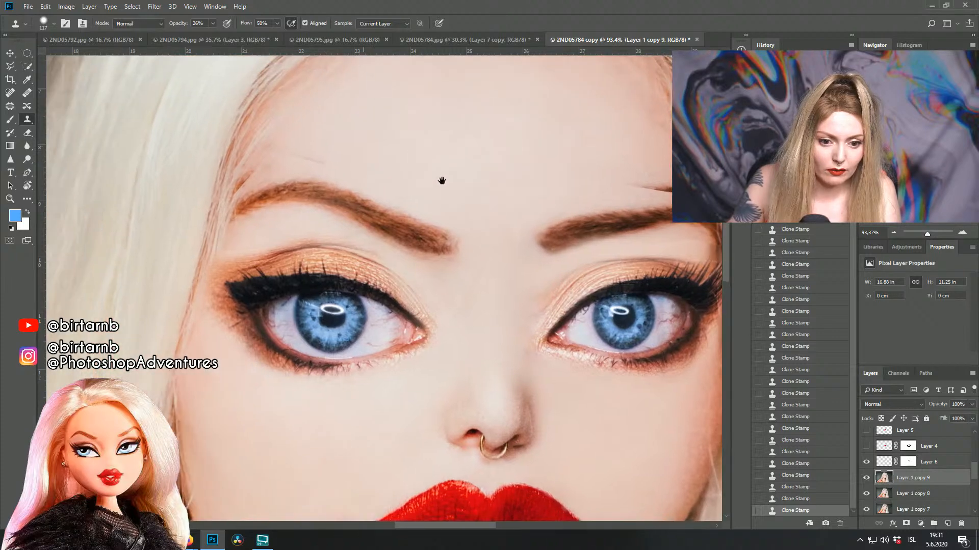
{"action": "left_click", "coordinate": [53, 22]}
{"action": "left_click_drag", "start_coordinate": [87, 55], "coordinate": [85, 55]}
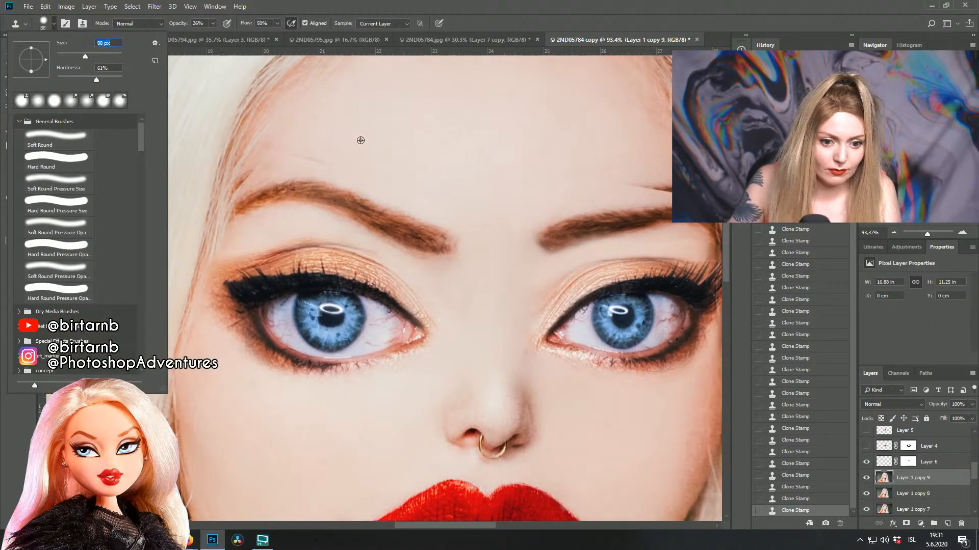
{"action": "left_click", "coordinate": [356, 140]}
{"action": "mouse_move", "coordinate": [337, 159]}
{"action": "left_mouse_down"}
{"action": "mouse_move", "coordinate": [335, 149]}
{"action": "mouse_move", "coordinate": [273, 157]}
{"action": "mouse_move", "coordinate": [377, 153]}
{"action": "mouse_move", "coordinate": [376, 170]}
{"action": "mouse_move", "coordinate": [389, 172]}
{"action": "left_mouse_up"}
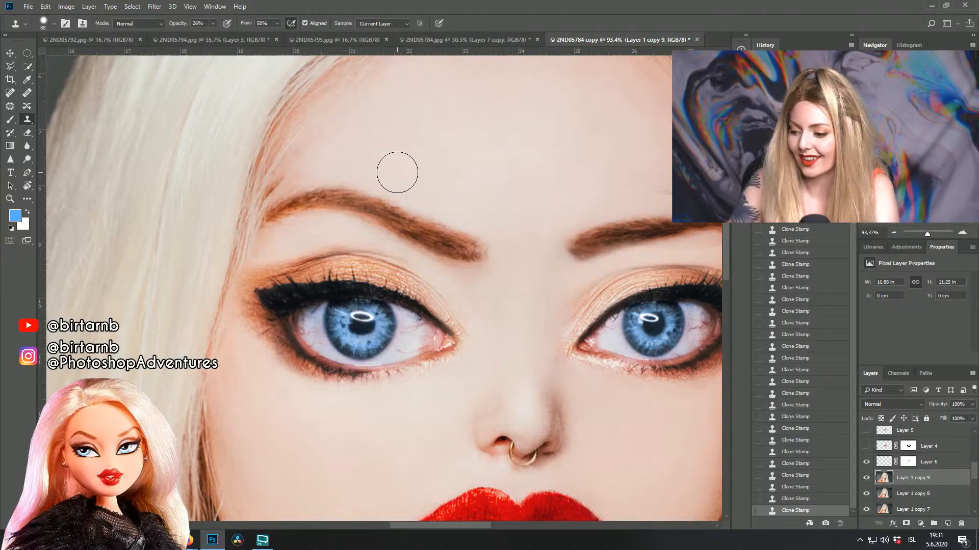
Step: Set the Clone Stamp brush to 61 px and clone out the leftover brow hairs between the left-hand eyebrow's tail and the hairline
{"action": "scroll", "coordinate": [406, 238], "scroll_direction": "up", "scroll_amount": 2}
{"action": "scroll", "coordinate": [406, 238], "scroll_direction": "up", "scroll_amount": 1}
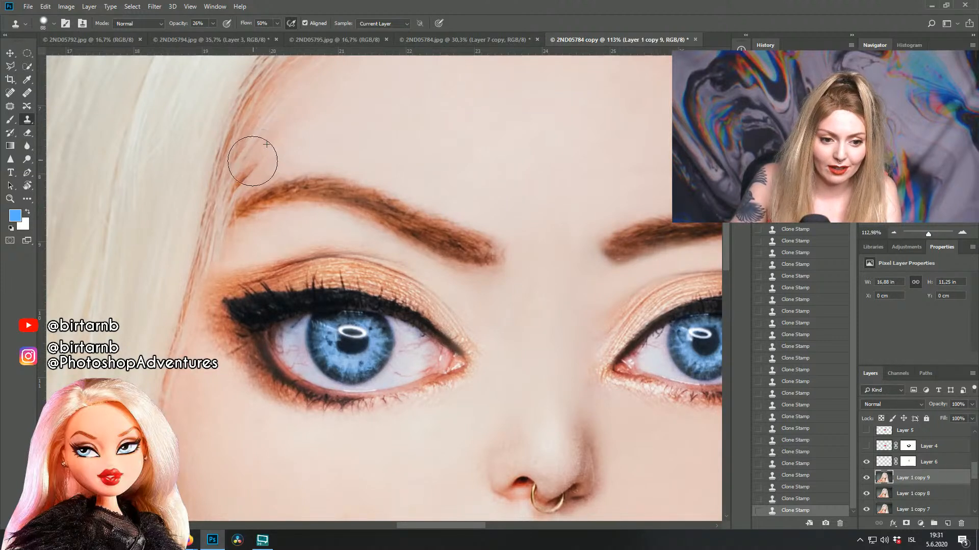
{"action": "left_click", "coordinate": [237, 120]}
{"action": "left_click", "coordinate": [309, 119], "text": "alt"}
{"action": "mouse_move", "coordinate": [289, 142]}
{"action": "left_mouse_down"}
{"action": "mouse_move", "coordinate": [311, 130]}
{"action": "mouse_move", "coordinate": [251, 159]}
{"action": "left_mouse_up"}
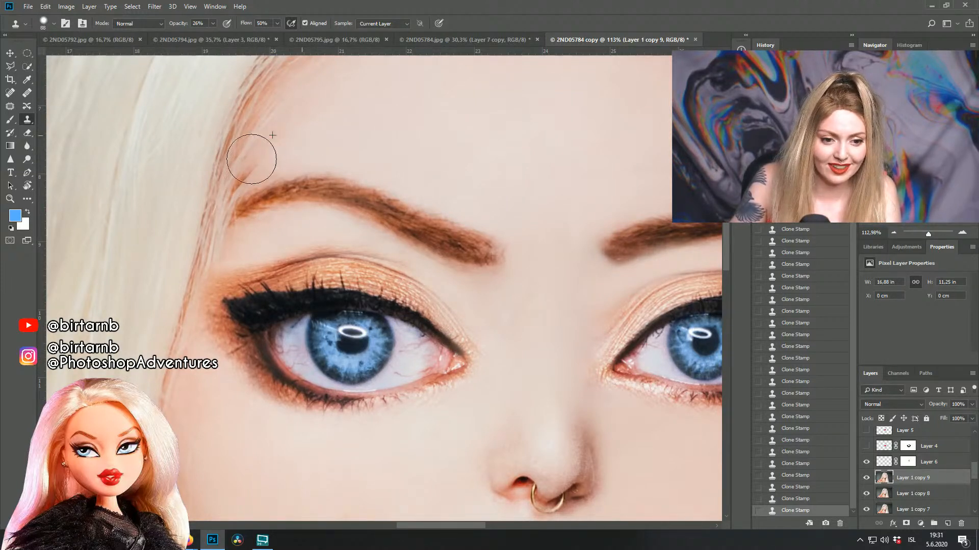
{"action": "left_click", "coordinate": [54, 23]}
{"action": "left_click", "coordinate": [265, 124], "text": "alt"}
{"action": "left_click_drag", "start_coordinate": [256, 160], "coordinate": [245, 185]}
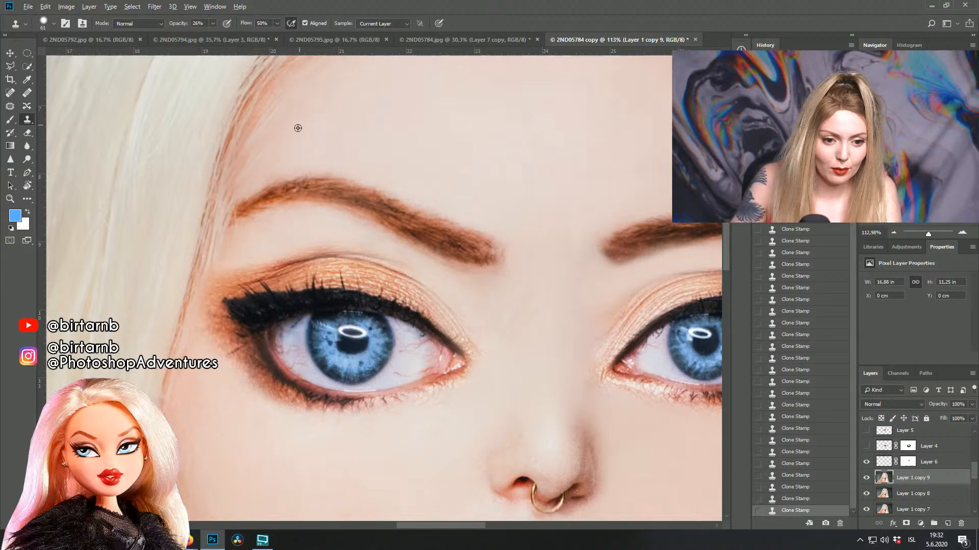
{"action": "left_click_drag", "start_coordinate": [273, 155], "coordinate": [307, 140]}
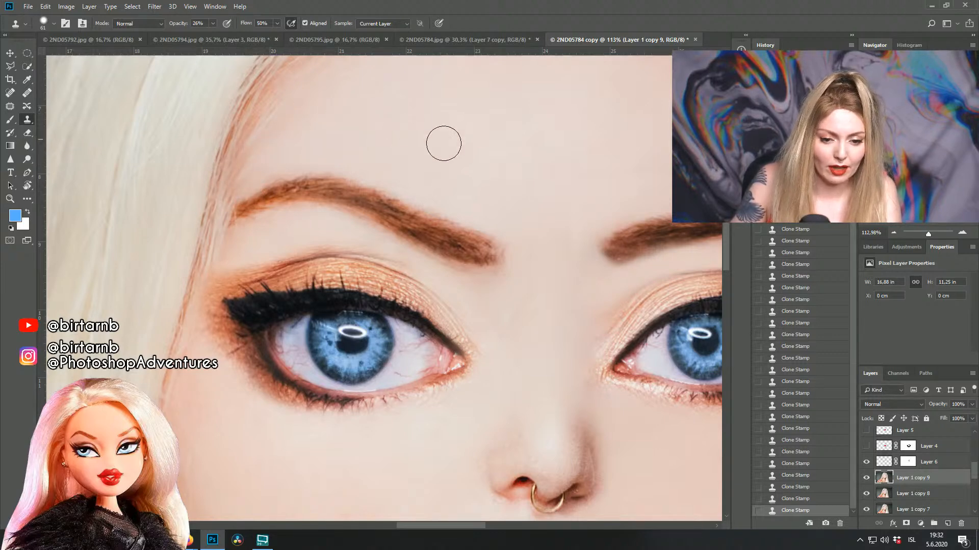
Step: Even out the forehead skin and clone out the leftover eyebrow tail above the outer end of the right-hand eyebrow
{"action": "left_click_drag", "start_coordinate": [423, 135], "coordinate": [352, 114]}
{"action": "left_click", "coordinate": [442, 188], "text": "alt"}
{"action": "mouse_move", "coordinate": [465, 217]}
{"action": "left_mouse_down"}
{"action": "mouse_move", "coordinate": [464, 185]}
{"action": "mouse_move", "coordinate": [474, 183]}
{"action": "left_mouse_up"}
{"action": "left_click", "coordinate": [478, 118], "text": "alt"}
{"action": "mouse_move", "coordinate": [536, 137]}
{"action": "left_mouse_down"}
{"action": "mouse_move", "coordinate": [534, 151]}
{"action": "mouse_move", "coordinate": [590, 148]}
{"action": "mouse_move", "coordinate": [485, 144]}
{"action": "left_mouse_up"}
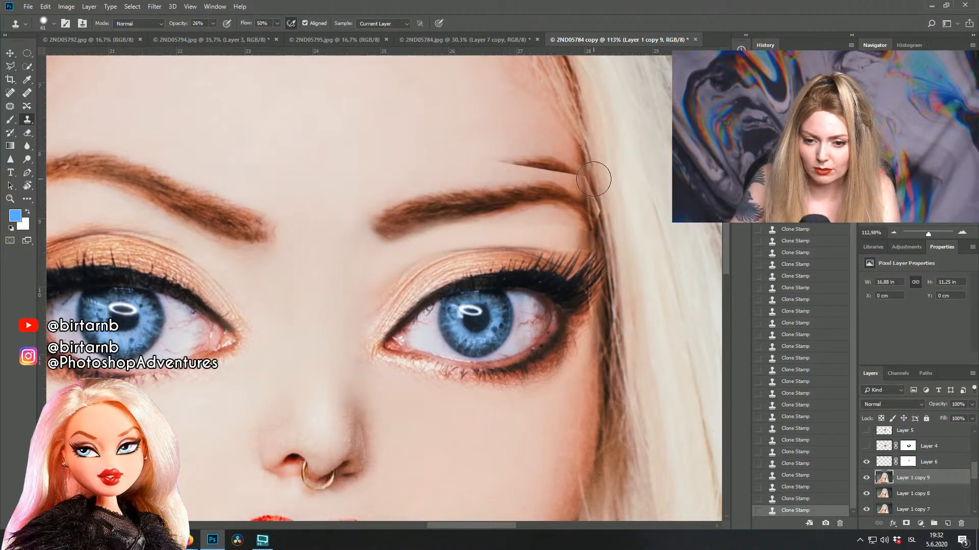
{"action": "mouse_move", "coordinate": [589, 156]}
{"action": "left_mouse_down"}
{"action": "mouse_move", "coordinate": [565, 166]}
{"action": "mouse_move", "coordinate": [531, 149]}
{"action": "mouse_move", "coordinate": [546, 164]}
{"action": "mouse_move", "coordinate": [521, 165]}
{"action": "mouse_move", "coordinate": [459, 153]}
{"action": "mouse_move", "coordinate": [508, 158]}
{"action": "mouse_move", "coordinate": [548, 148]}
{"action": "mouse_move", "coordinate": [539, 159]}
{"action": "left_mouse_up"}
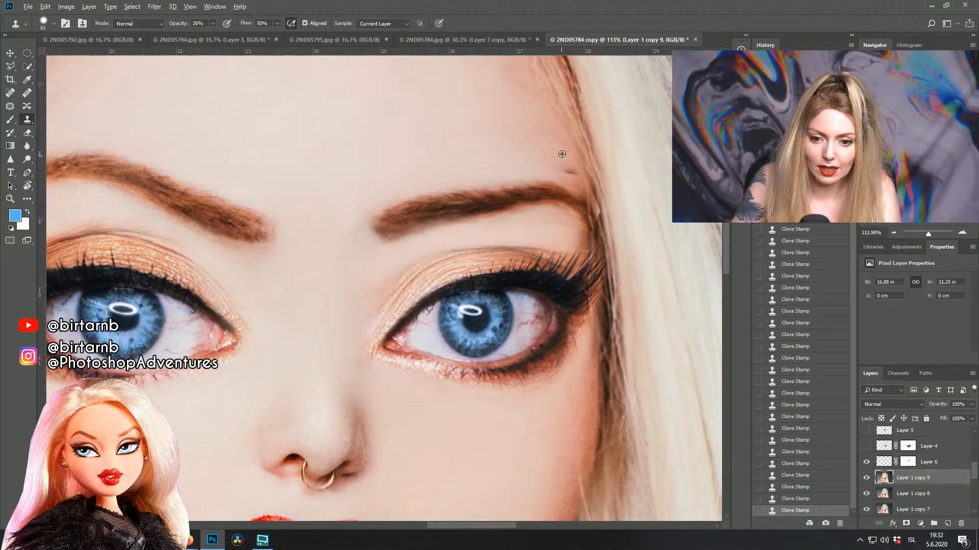
{"action": "mouse_move", "coordinate": [573, 170]}
{"action": "left_mouse_down"}
{"action": "mouse_move", "coordinate": [534, 117]}
{"action": "mouse_move", "coordinate": [623, 185]}
{"action": "mouse_move", "coordinate": [607, 255]}
{"action": "left_mouse_up"}
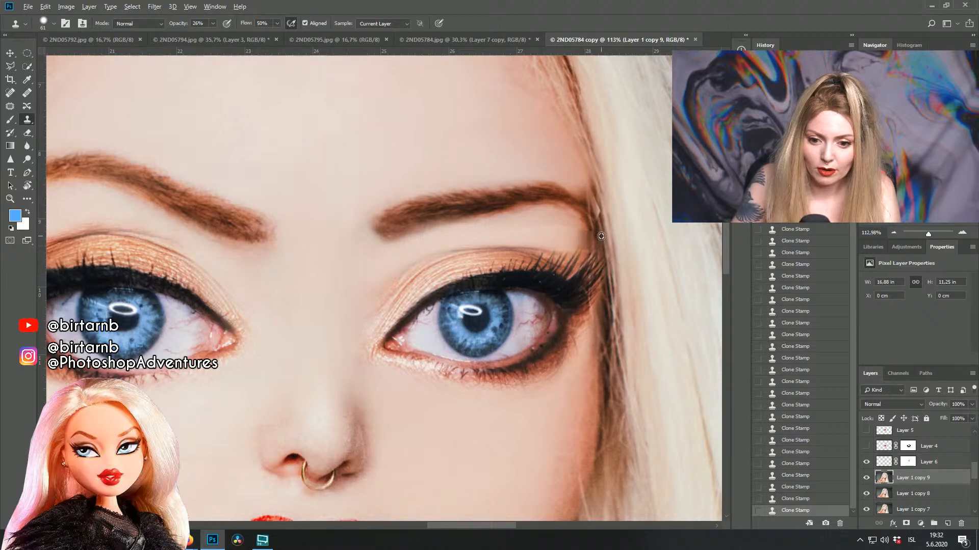
Step: Clone skin along the hairline beside the outer tail of the right-hand eyebrow to clean up its edge
{"action": "scroll", "coordinate": [603, 219], "scroll_direction": "up", "scroll_amount": 2}
{"action": "left_click", "coordinate": [585, 154], "text": "alt"}
{"action": "mouse_move", "coordinate": [592, 184]}
{"action": "left_mouse_down"}
{"action": "mouse_move", "coordinate": [591, 154]}
{"action": "mouse_move", "coordinate": [604, 216]}
{"action": "mouse_move", "coordinate": [637, 259]}
{"action": "mouse_move", "coordinate": [623, 132]}
{"action": "mouse_move", "coordinate": [636, 203]}
{"action": "mouse_move", "coordinate": [620, 220]}
{"action": "mouse_move", "coordinate": [601, 150]}
{"action": "mouse_move", "coordinate": [632, 255]}
{"action": "mouse_move", "coordinate": [597, 152]}
{"action": "left_mouse_up"}
{"action": "left_click", "coordinate": [644, 234], "text": "alt"}
{"action": "left_click", "coordinate": [622, 218], "text": "alt"}
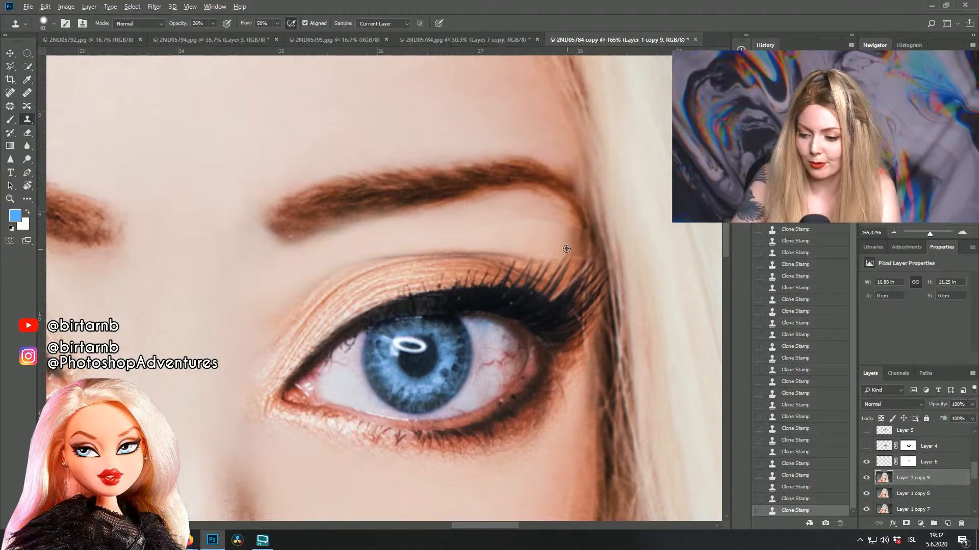
Step: Set the Clone Stamp brush to 28 px and smooth the skin seam beneath the right-hand eyebrow's outer end
{"action": "scroll", "coordinate": [612, 220], "scroll_direction": "up", "scroll_amount": 2}
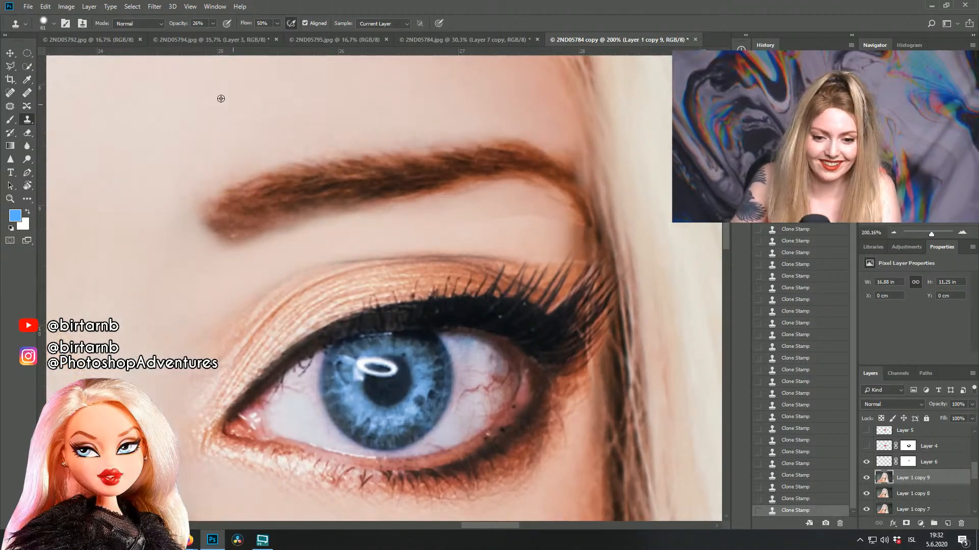
{"action": "left_click", "coordinate": [50, 28]}
{"action": "left_click_drag", "start_coordinate": [76, 56], "coordinate": [65, 56]}
{"action": "key", "text": "Return"}
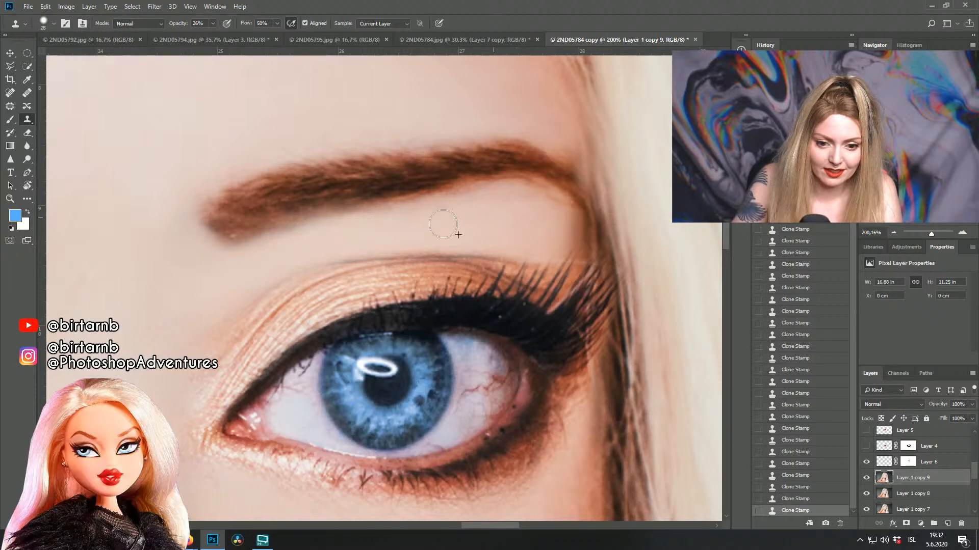
{"action": "left_click", "coordinate": [514, 230], "text": "alt"}
{"action": "left_click_drag", "start_coordinate": [537, 225], "coordinate": [565, 224]}
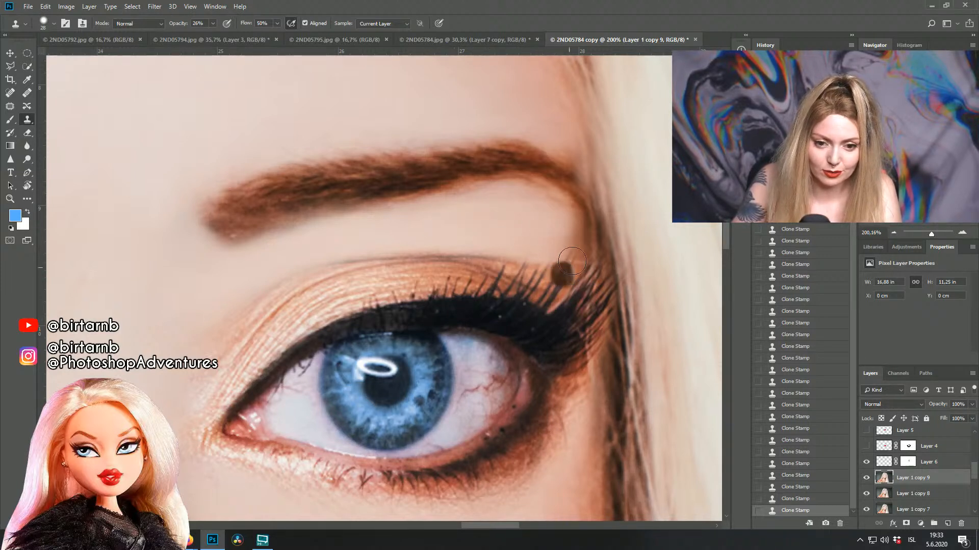
{"action": "left_click_drag", "start_coordinate": [511, 196], "coordinate": [476, 240]}
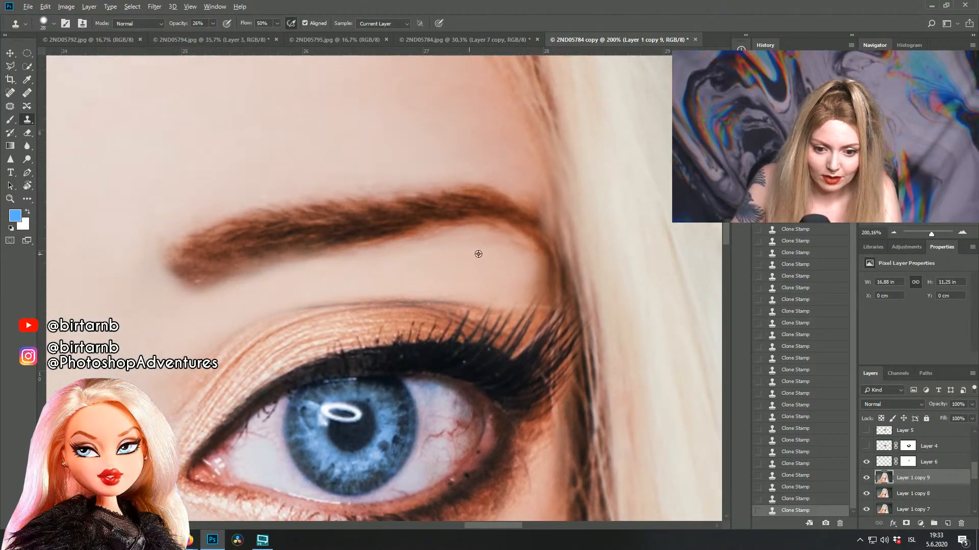
Step: Inspect both retouched eyebrows up close, then compare the whole portrait with Layer 1 copy 9 hidden and shown
{"action": "scroll", "coordinate": [484, 267], "scroll_direction": "down", "scroll_amount": 3}
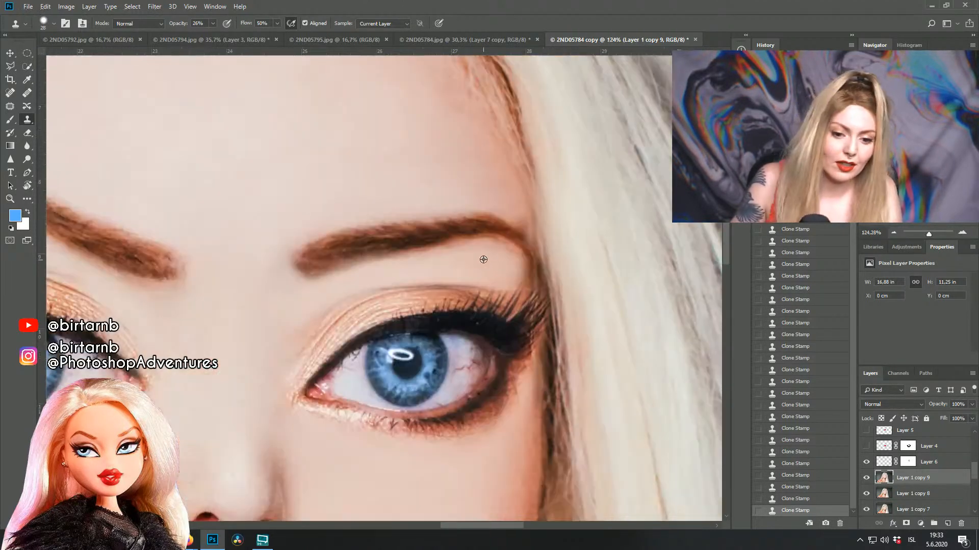
{"action": "scroll", "coordinate": [323, 262], "scroll_direction": "up", "scroll_amount": 4}
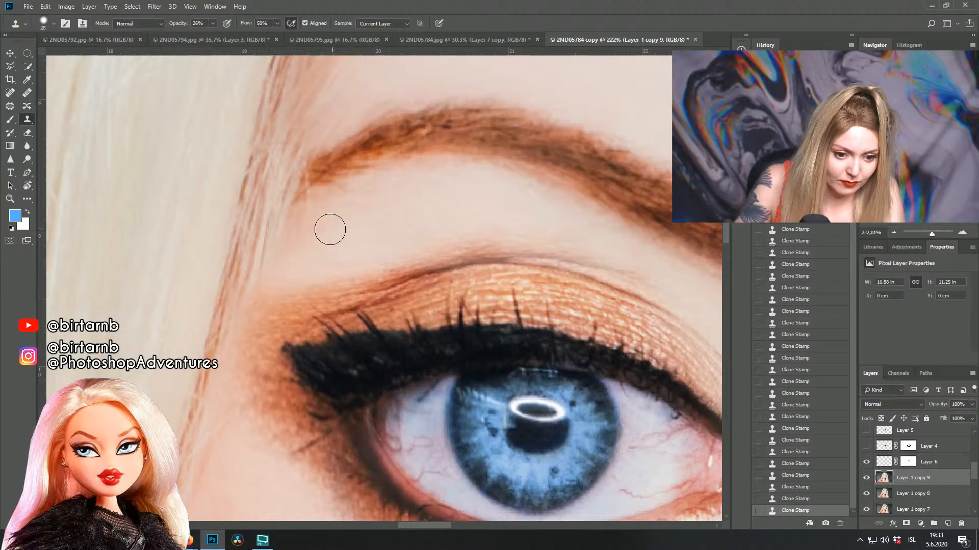
{"action": "scroll", "coordinate": [424, 204], "scroll_direction": "down", "scroll_amount": 4}
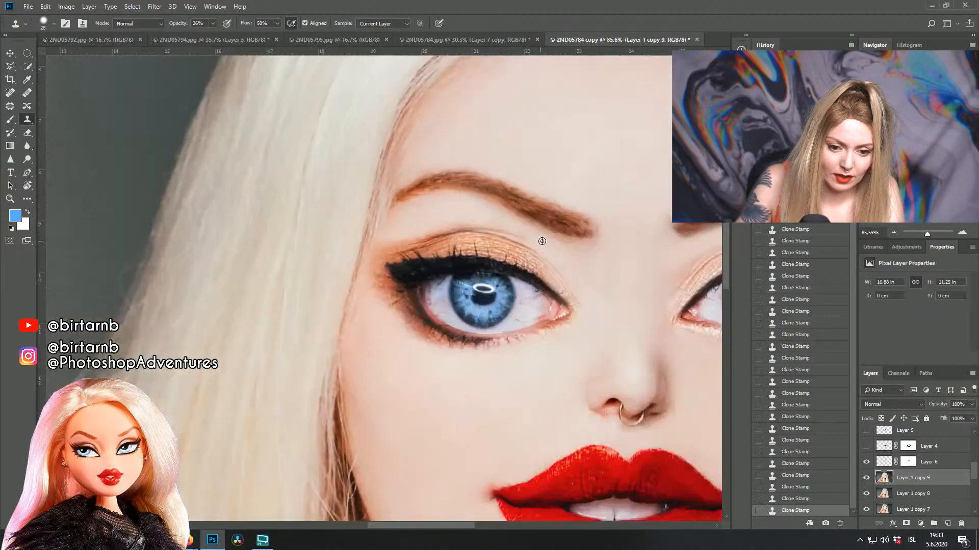
{"action": "scroll", "coordinate": [538, 241], "scroll_direction": "down", "scroll_amount": 4}
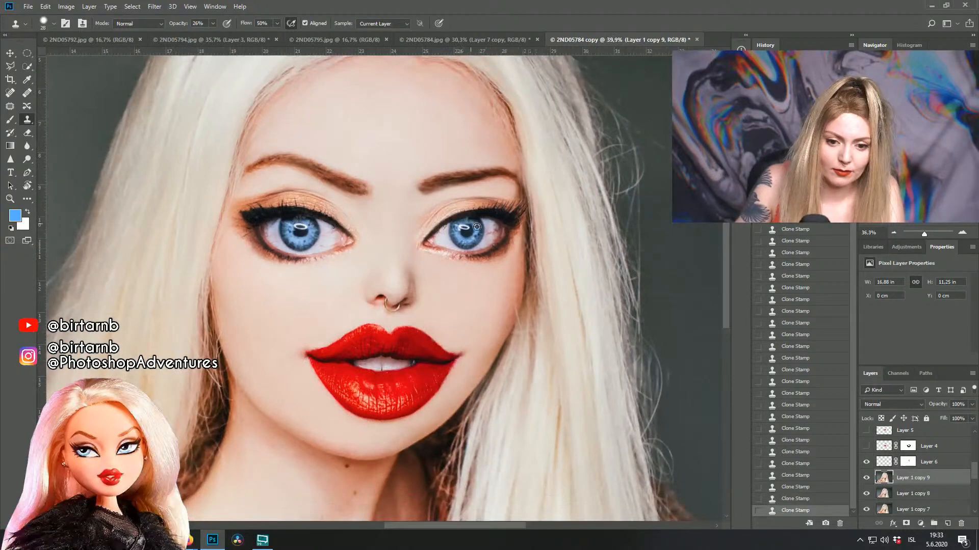
{"action": "scroll", "coordinate": [467, 219], "scroll_direction": "down", "scroll_amount": 3}
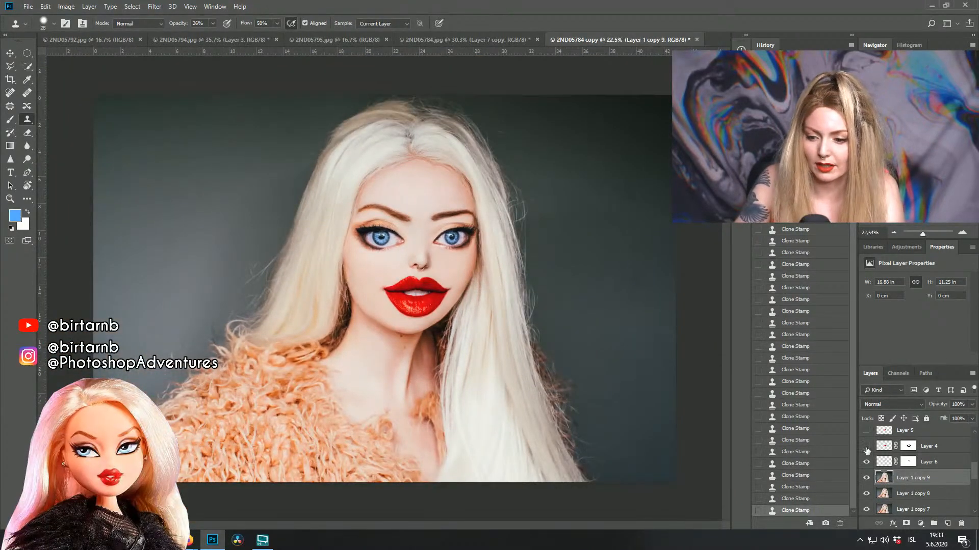
{"action": "left_click", "coordinate": [866, 477]}
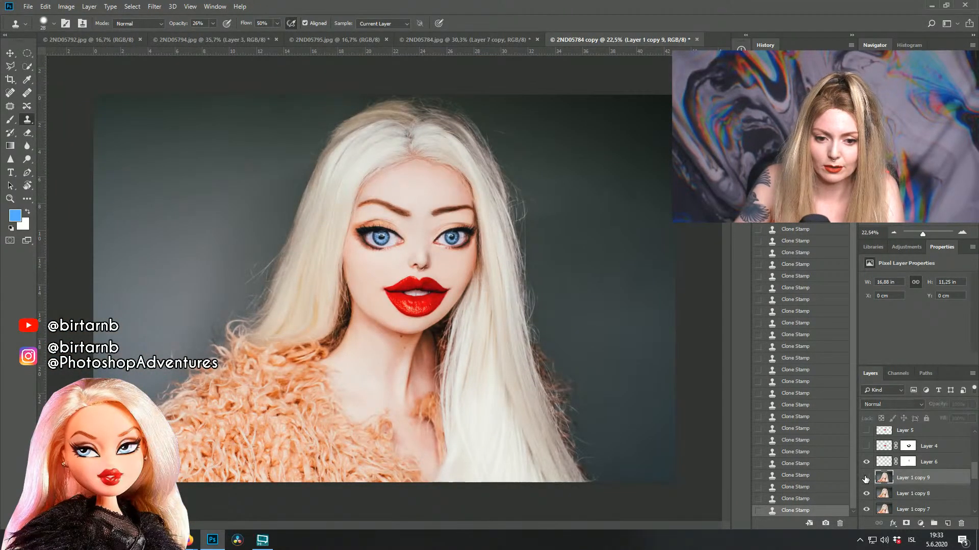
{"action": "left_click", "coordinate": [865, 478]}
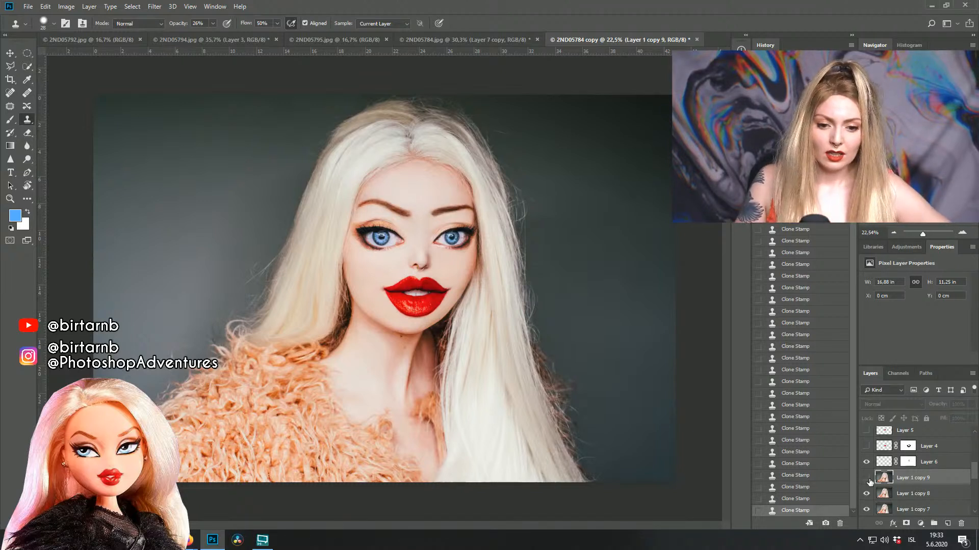
Step: Compare the duplicate document with the earlier version in 2ND05784.jpg, viewed at 16.7%, and return to the duplicate
{"action": "scroll", "coordinate": [883, 453], "scroll_direction": "up", "scroll_amount": 2}
{"action": "scroll", "coordinate": [884, 454], "scroll_direction": "up", "scroll_amount": 2}
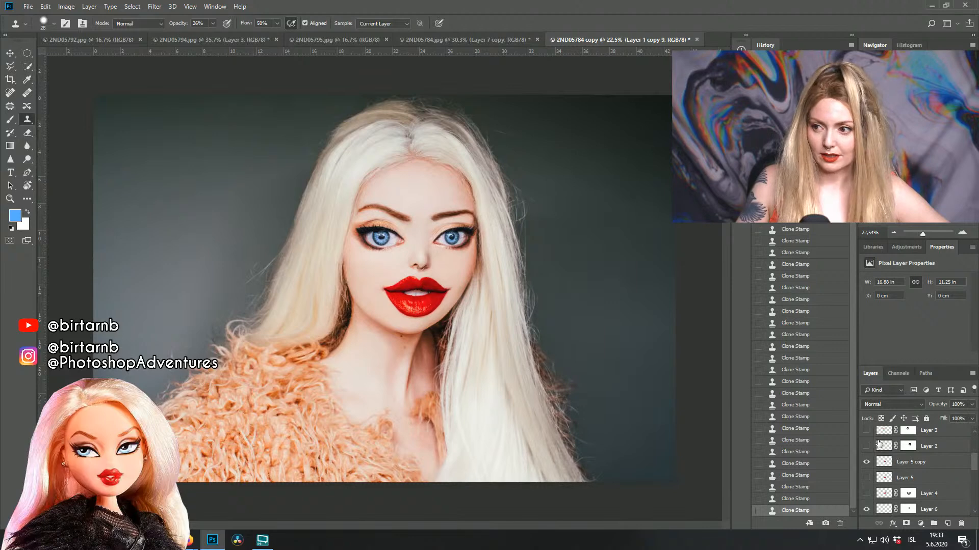
{"action": "left_click", "coordinate": [471, 36]}
{"action": "left_click", "coordinate": [893, 233]}
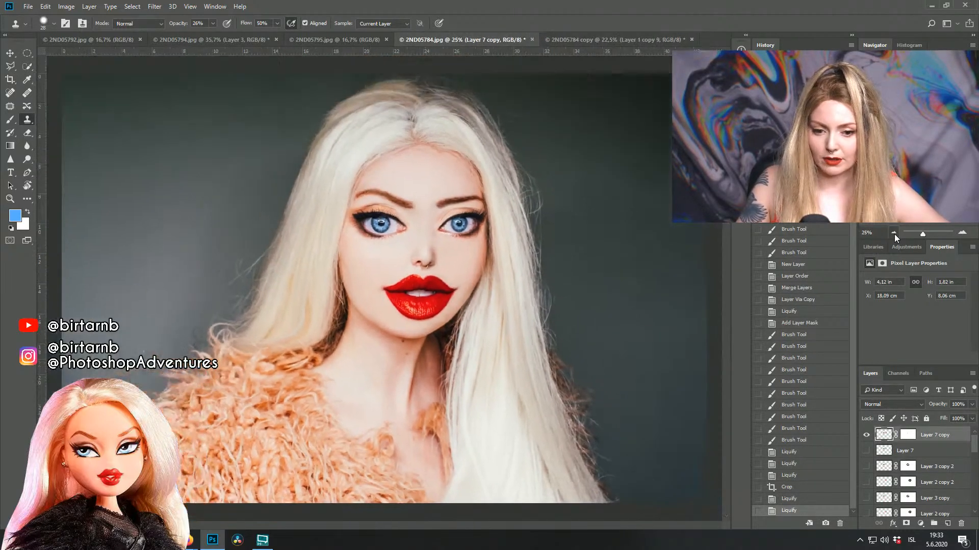
{"action": "left_click", "coordinate": [893, 233]}
{"action": "left_click", "coordinate": [603, 42]}
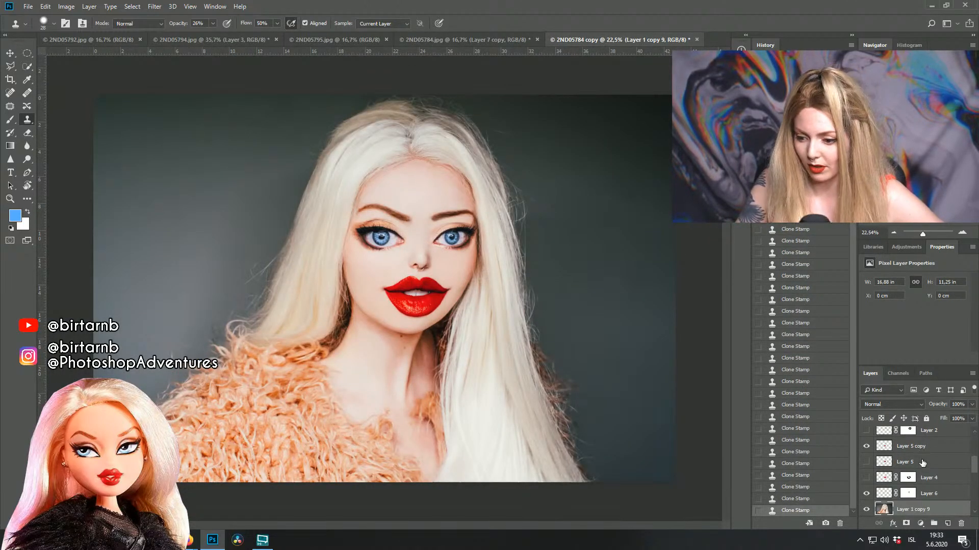
Step: Nudge the eyes on Layer 7 copy up to a vertical position of 8.42 cm
{"action": "scroll", "coordinate": [917, 469], "scroll_direction": "up", "scroll_amount": 5}
{"action": "left_click", "coordinate": [878, 438]}
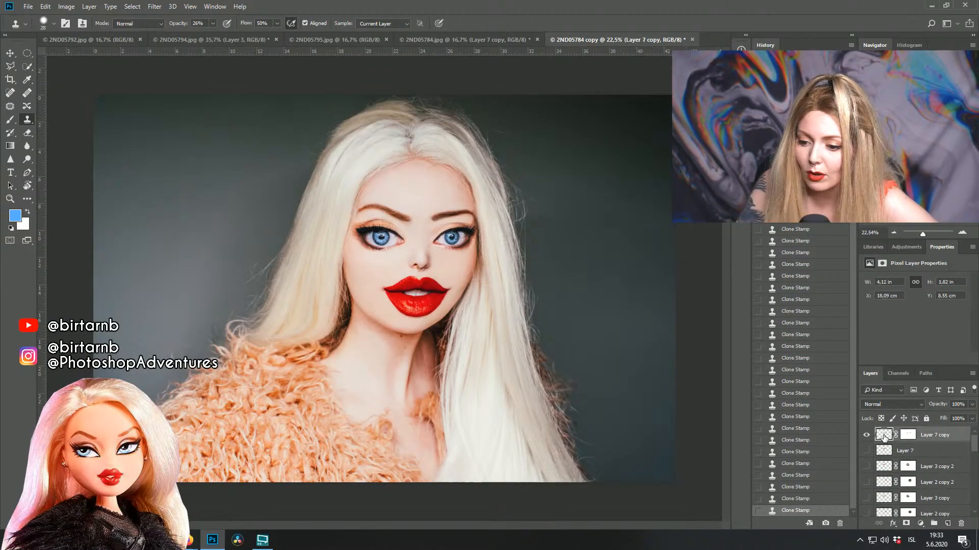
{"action": "left_click", "coordinate": [10, 54]}
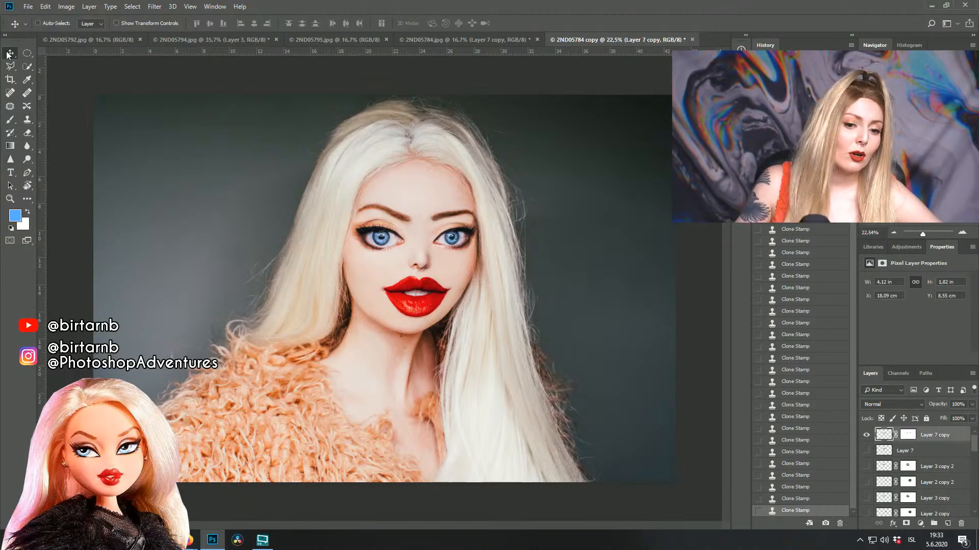
{"action": "key", "text": "shift+Up"}
{"action": "key", "text": "shift+Up"}
{"action": "key", "text": "Down"}
{"action": "key", "text": "Down"}
{"action": "key", "text": "Down"}
{"action": "key", "text": "Down"}
{"action": "key", "text": "Down"}
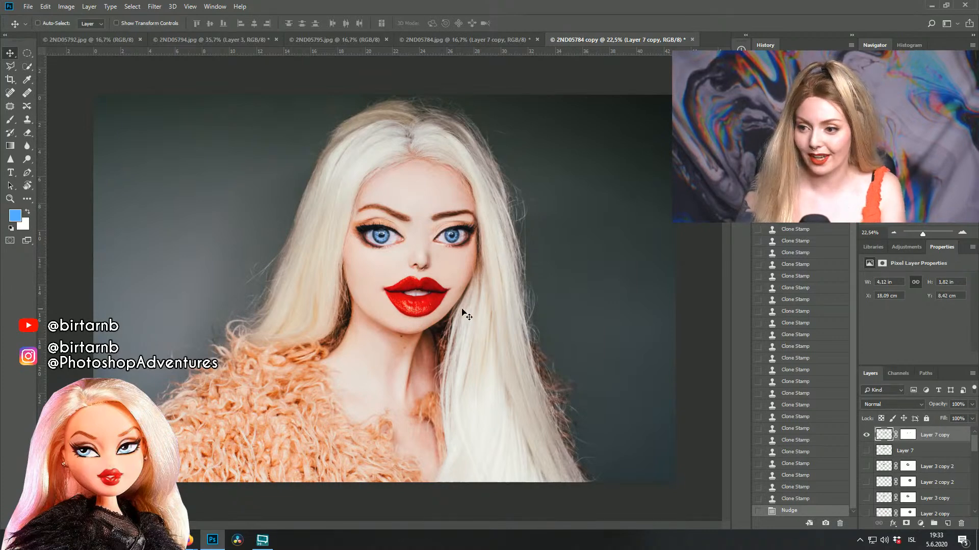
Step: Identify the lips layer by toggling Layer 5 copy, select it and scale the lips to about 95% with Free Transform
{"action": "scroll", "coordinate": [439, 302], "scroll_direction": "up", "scroll_amount": 4}
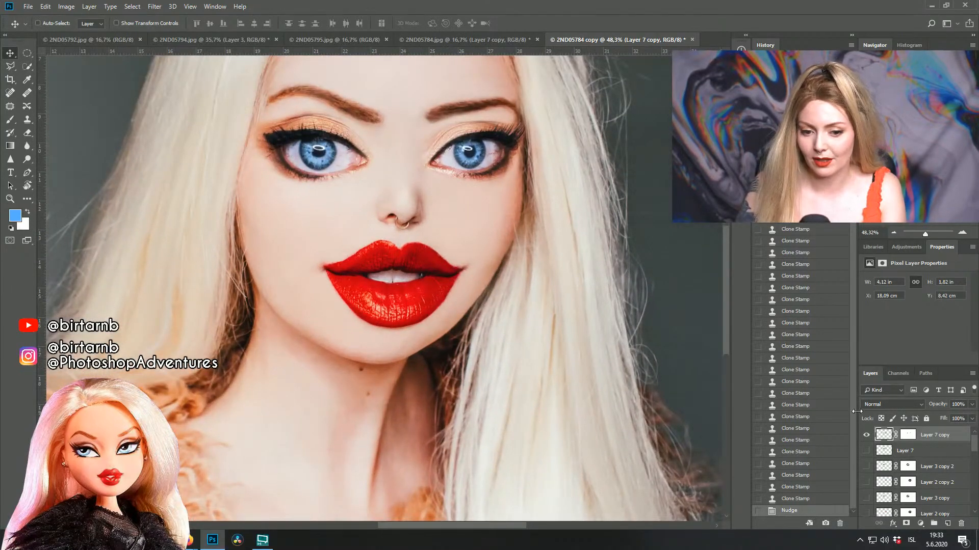
{"action": "scroll", "coordinate": [907, 477], "scroll_direction": "down", "scroll_amount": 3}
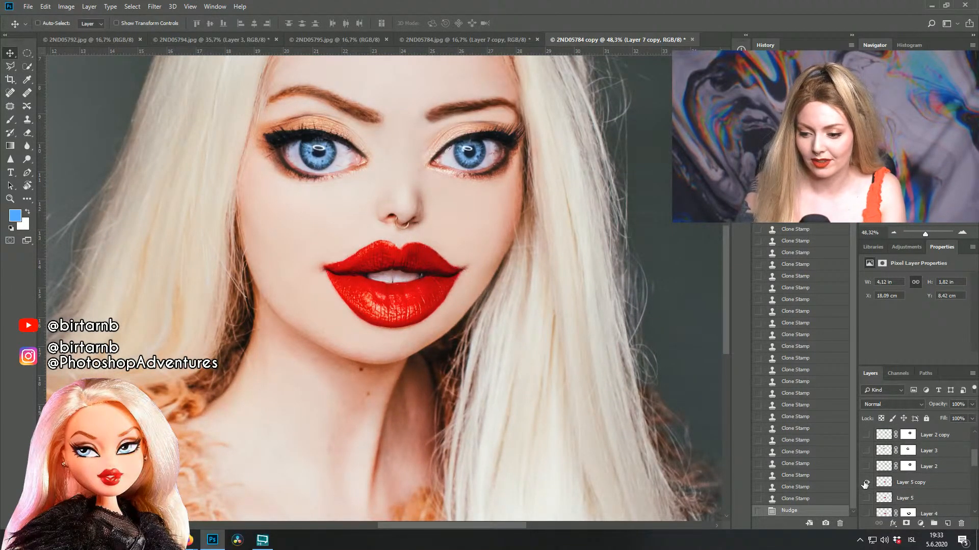
{"action": "left_click", "coordinate": [865, 484]}
{"action": "left_click", "coordinate": [865, 484]}
{"action": "left_click", "coordinate": [903, 483]}
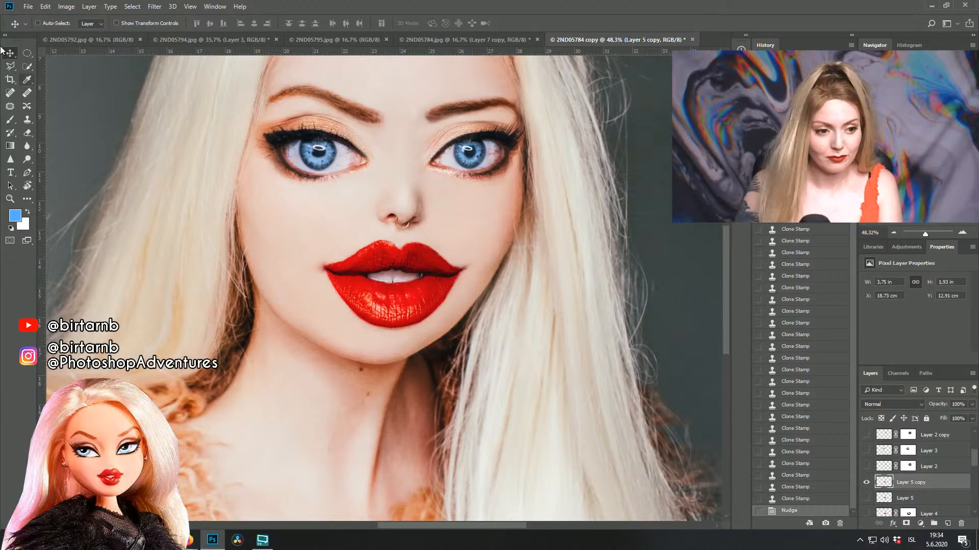
{"action": "left_click", "coordinate": [27, 53]}
{"action": "right_click", "coordinate": [418, 284]}
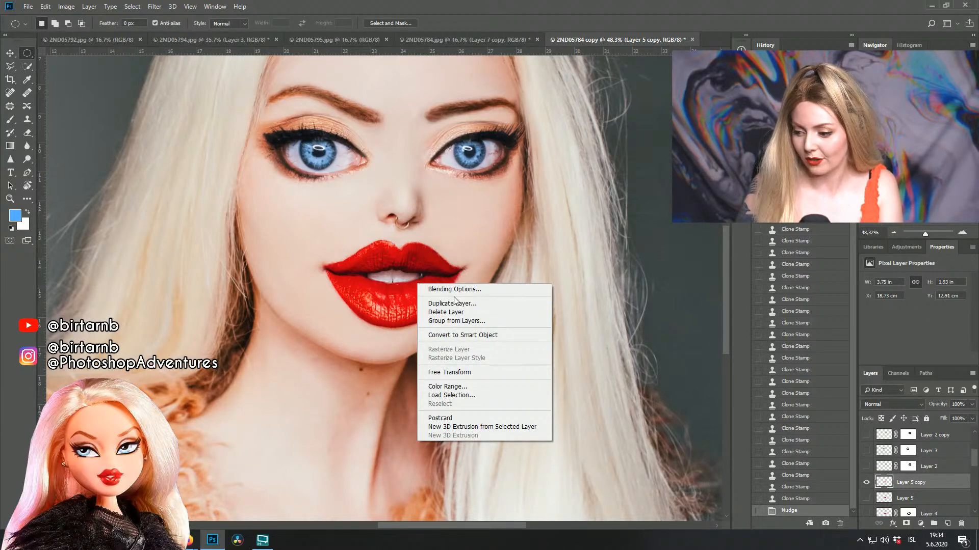
{"action": "left_click", "coordinate": [461, 373]}
{"action": "left_click_drag", "start_coordinate": [525, 226], "coordinate": [508, 235]}
{"action": "left_click_drag", "start_coordinate": [432, 278], "coordinate": [445, 275]}
Step: Move the scaled lips down to a vertical position of 13.13 cm and apply the transform
{"action": "key", "text": "Down"}
{"action": "key", "text": "Down"}
{"action": "key", "text": "Down"}
{"action": "key", "text": "Down"}
{"action": "key", "text": "Down"}
{"action": "key", "text": "Down"}
{"action": "key", "text": "Down"}
{"action": "key", "text": "Down"}
{"action": "key", "text": "Down"}
{"action": "key", "text": "Down"}
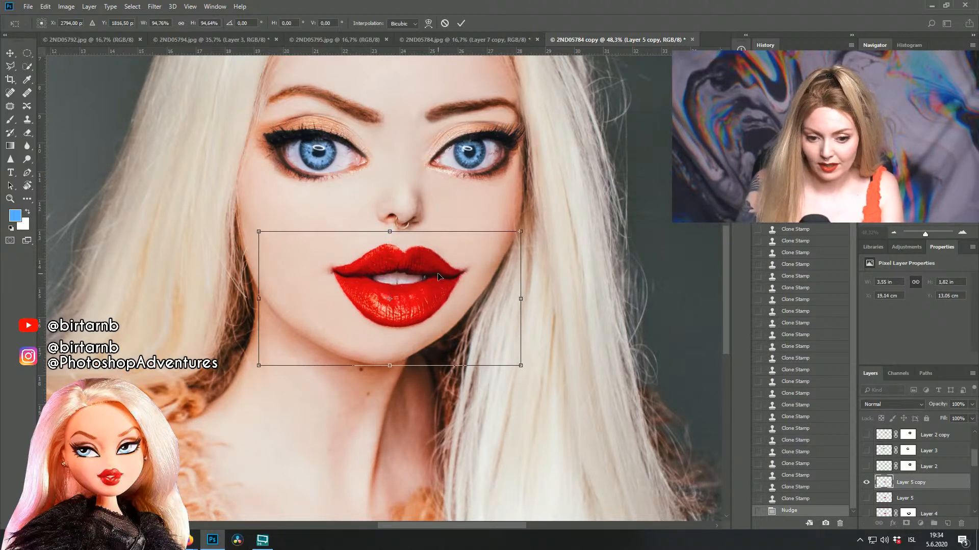
{"action": "key", "text": "Return"}
Step: Nudge the lips on Layer 5 copy up and to the left, to X 19.09 cm and Y 13 cm
{"action": "scroll", "coordinate": [438, 277], "scroll_direction": "down", "scroll_amount": 5}
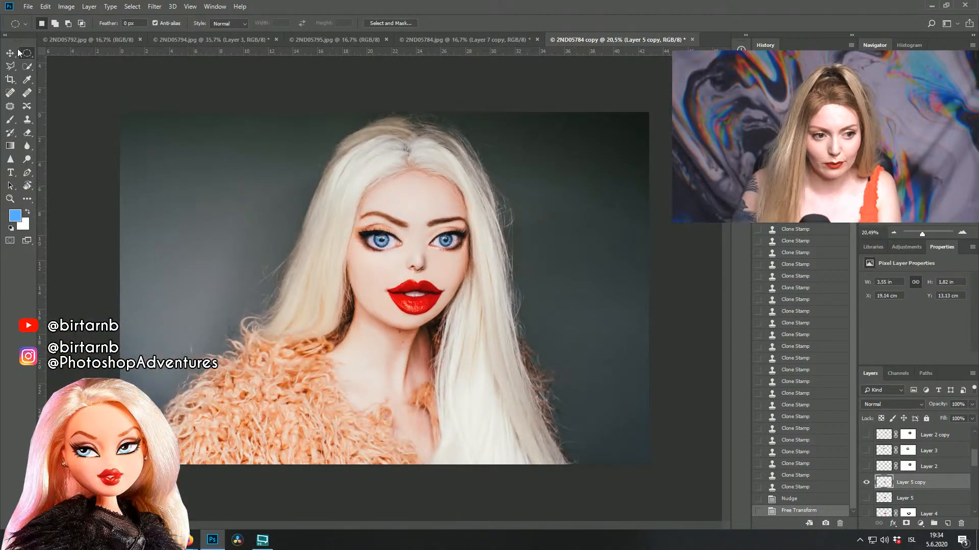
{"action": "key", "text": "v"}
{"action": "key", "text": "shift+Up"}
{"action": "key", "text": "shift+Up"}
{"action": "key", "text": "Left"}
{"action": "key", "text": "Left"}
{"action": "key", "text": "Left"}
{"action": "key", "text": "Left"}
{"action": "key", "text": "Left"}
{"action": "key", "text": "Left"}
{"action": "key", "text": "Left"}
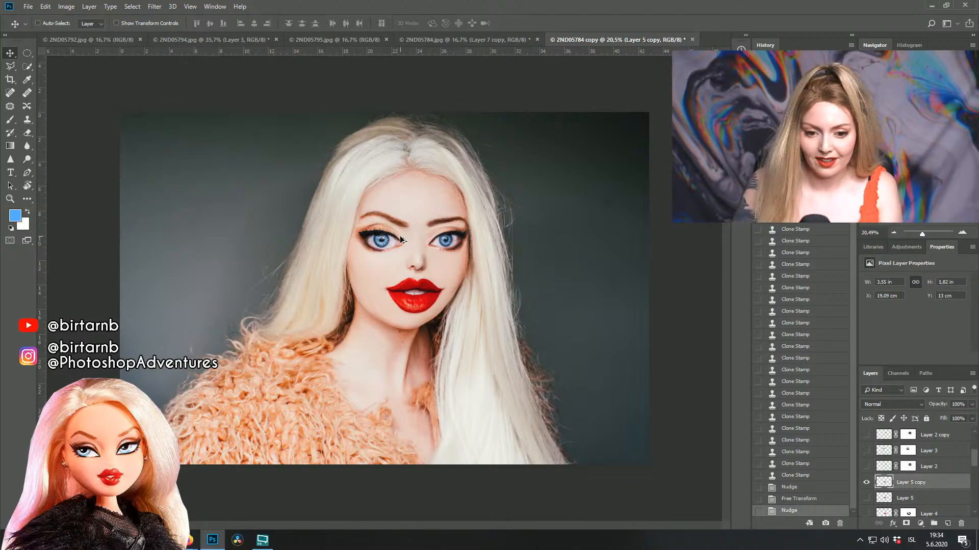
{"action": "scroll", "coordinate": [431, 284], "scroll_direction": "up", "scroll_amount": 2}
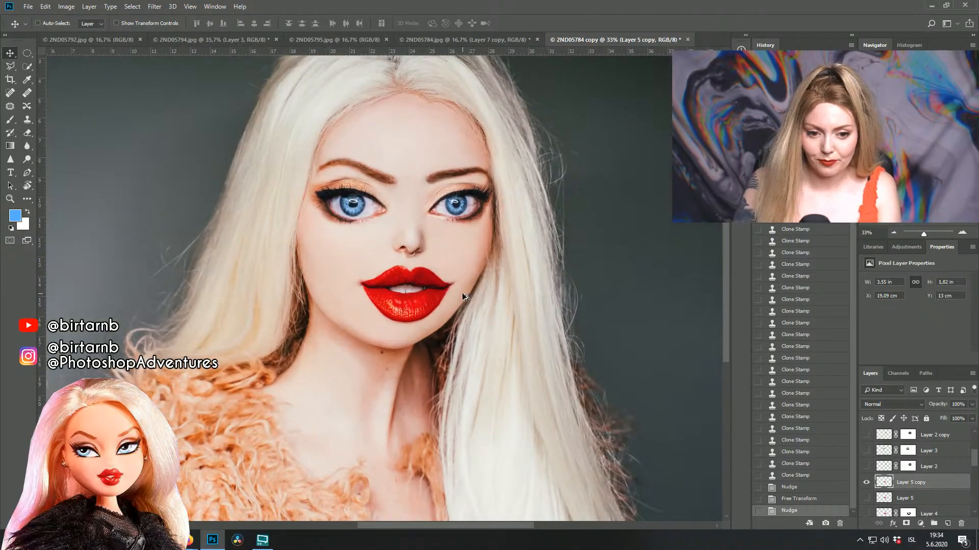
{"action": "scroll", "coordinate": [461, 293], "scroll_direction": "down", "scroll_amount": 1}
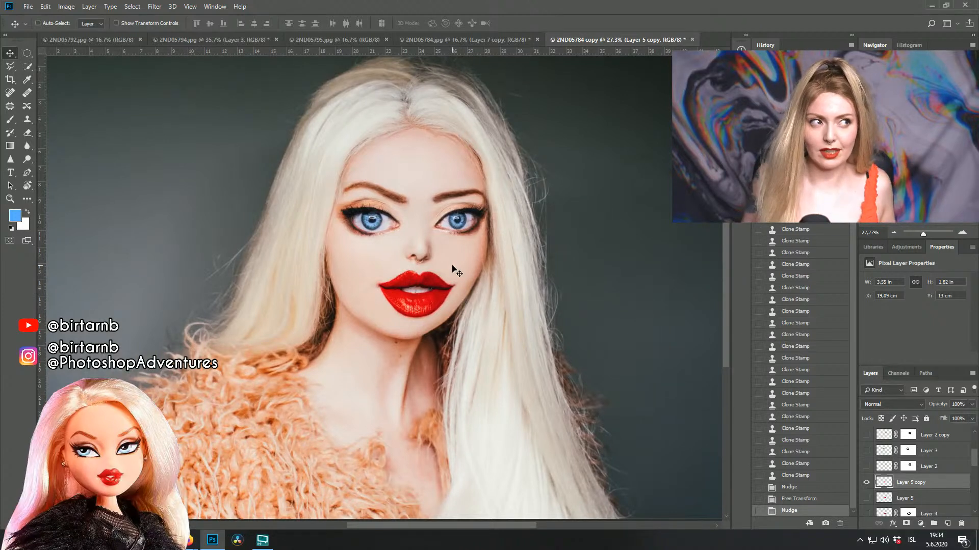